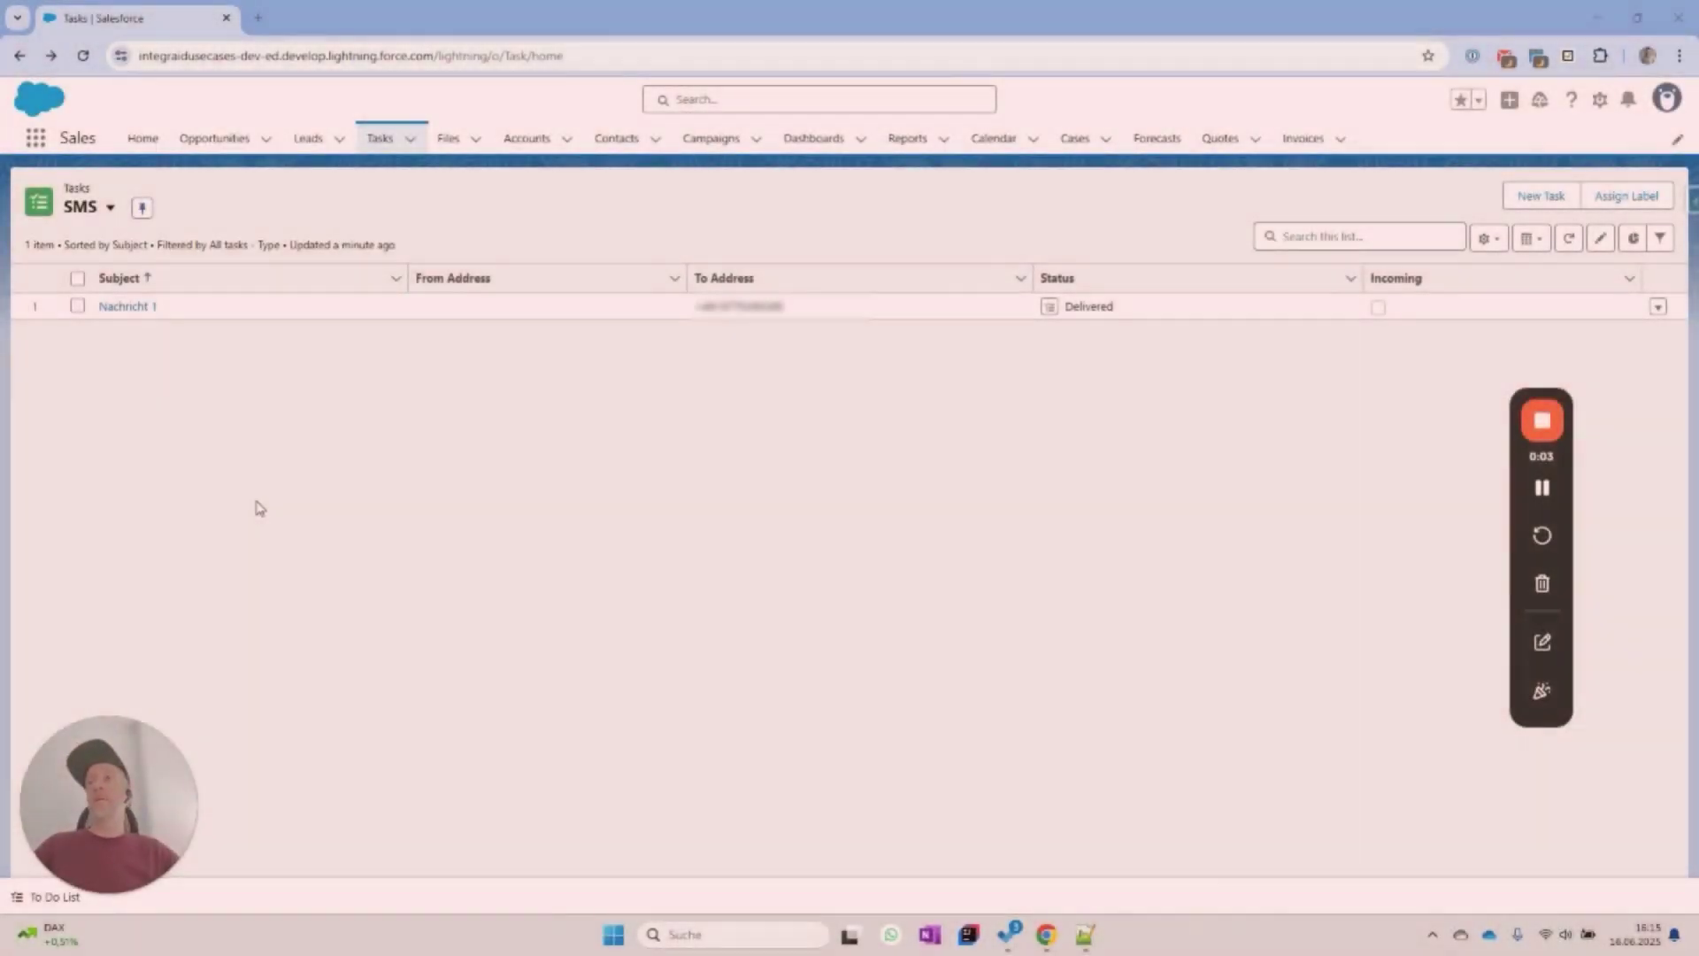
Start a new task with type SMS and task subtype Call.
click(1523, 205)
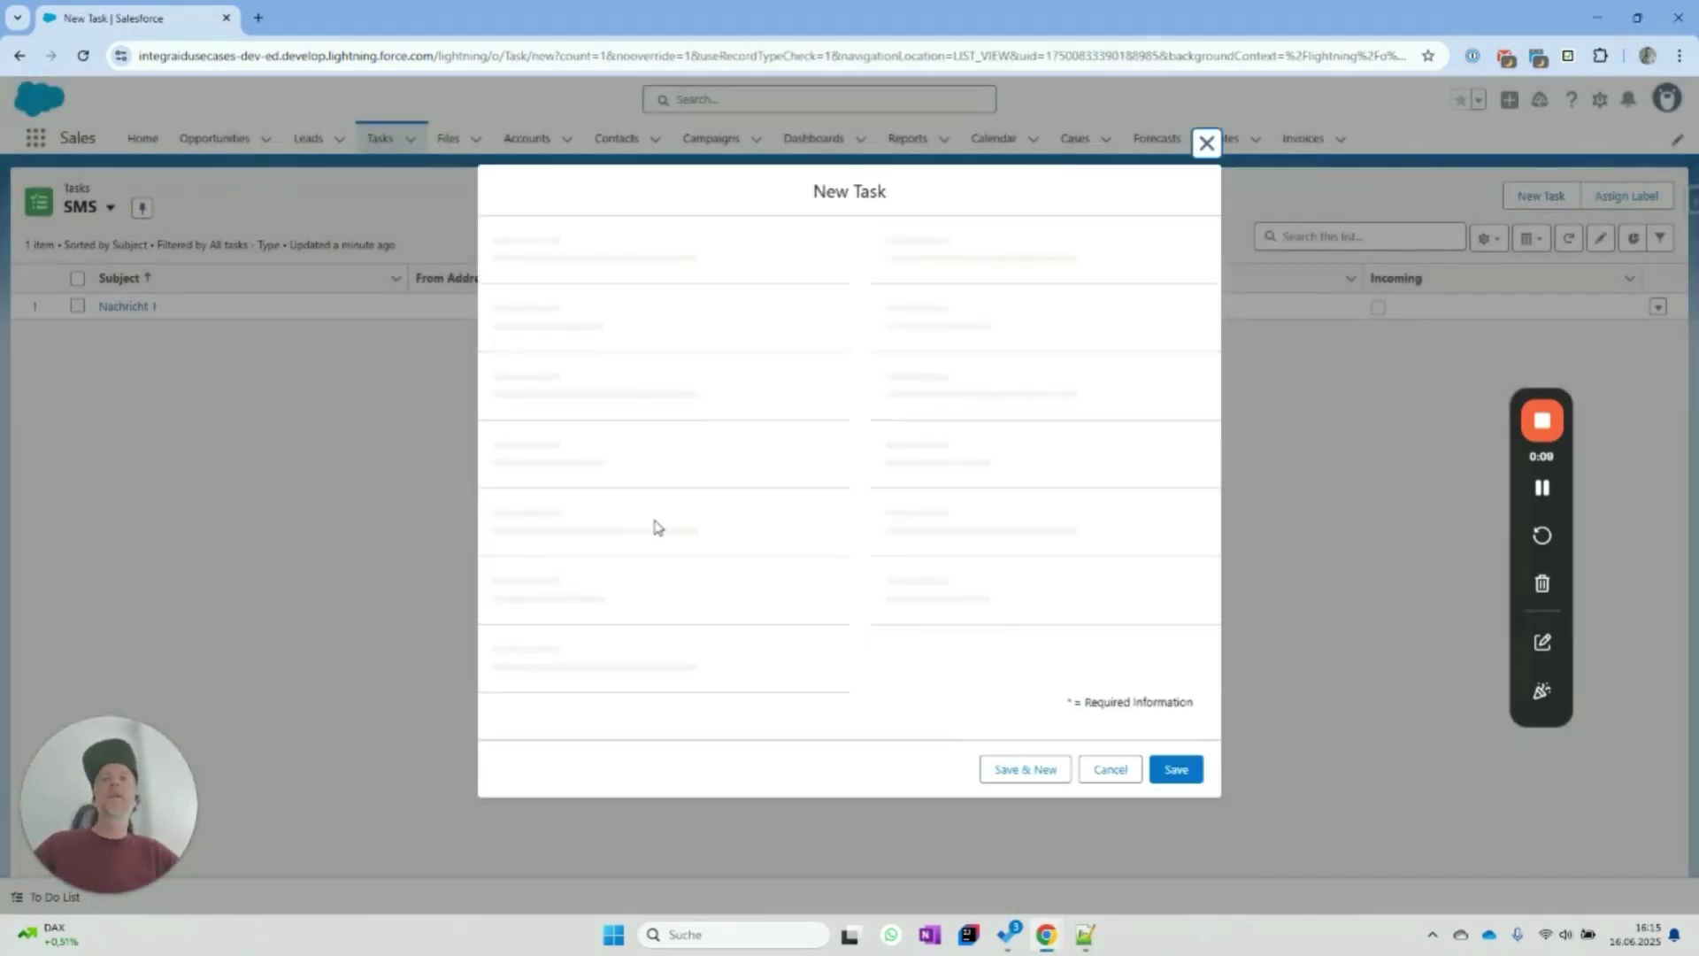
click(607, 442)
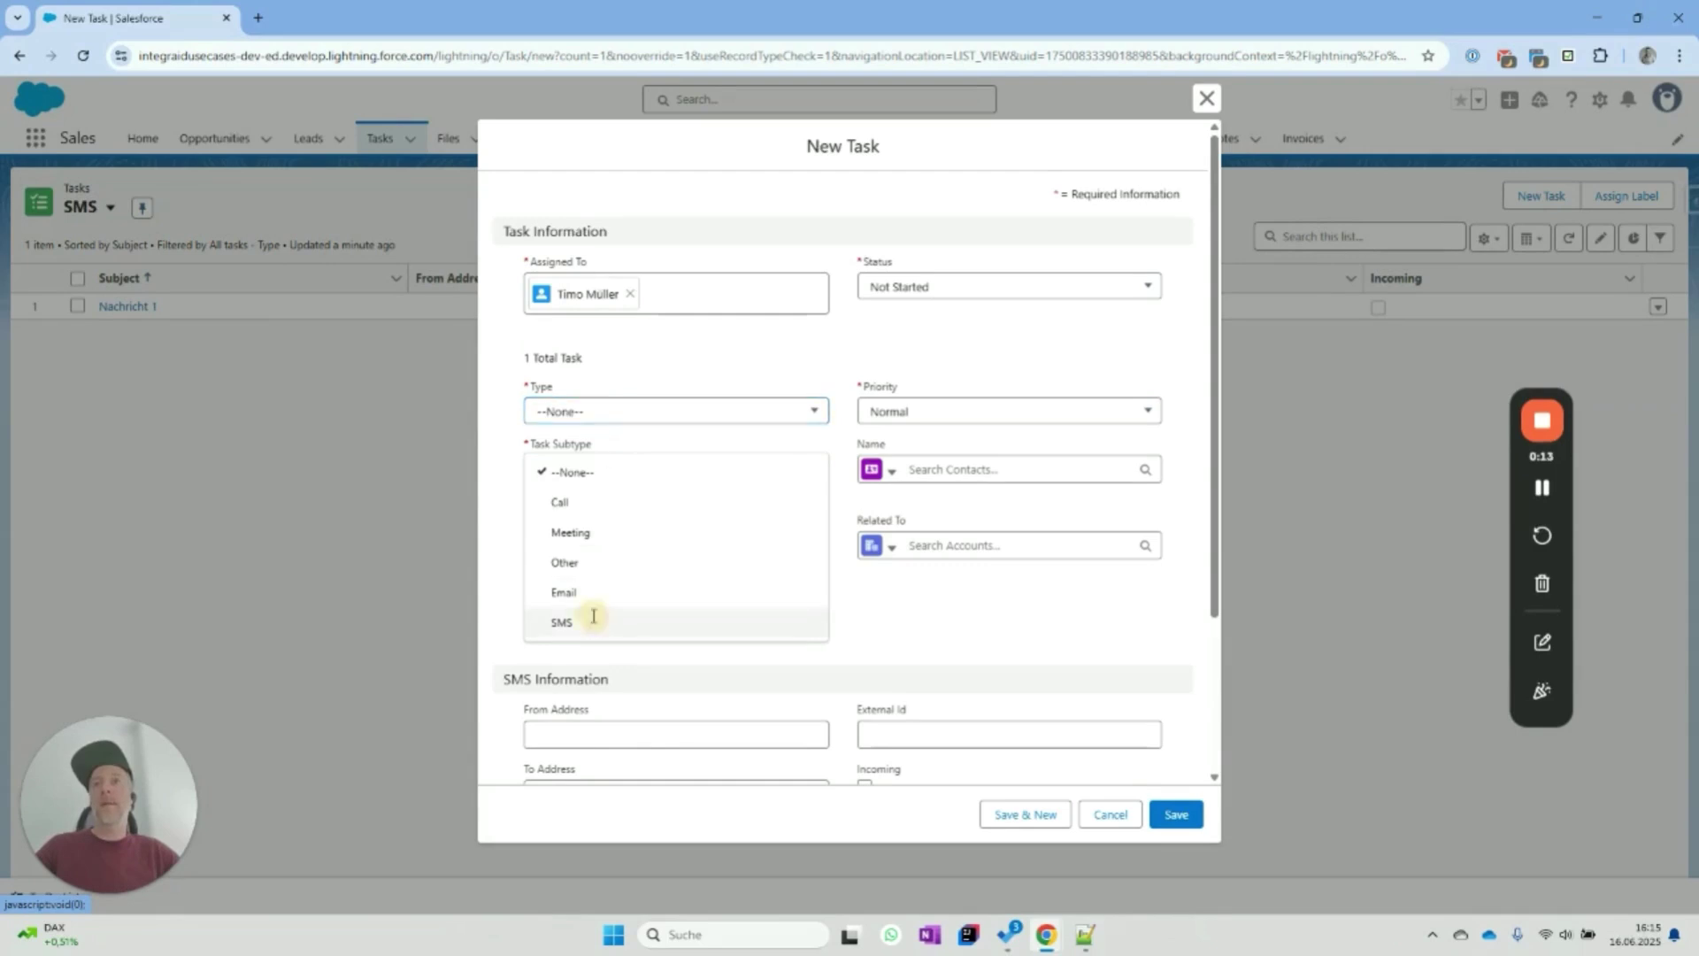
click(591, 622)
click(588, 471)
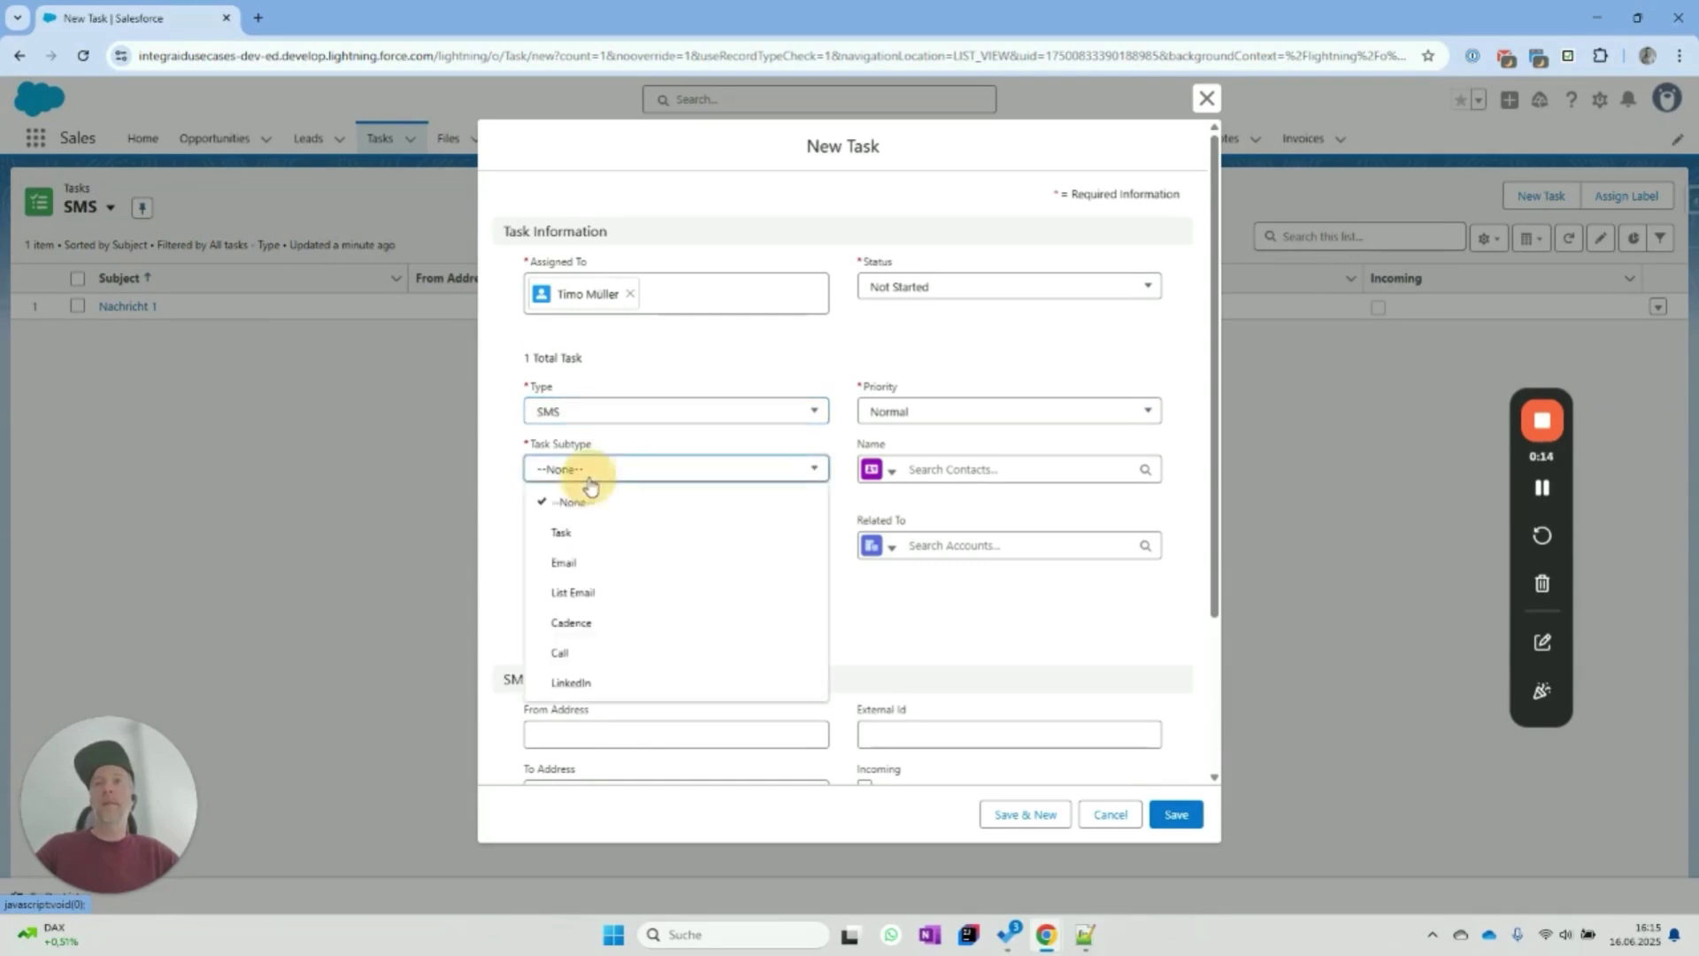
click(584, 653)
Enter subject 'Nachricht 2' and the recipient's phone number as To Address, then save.
click(587, 546)
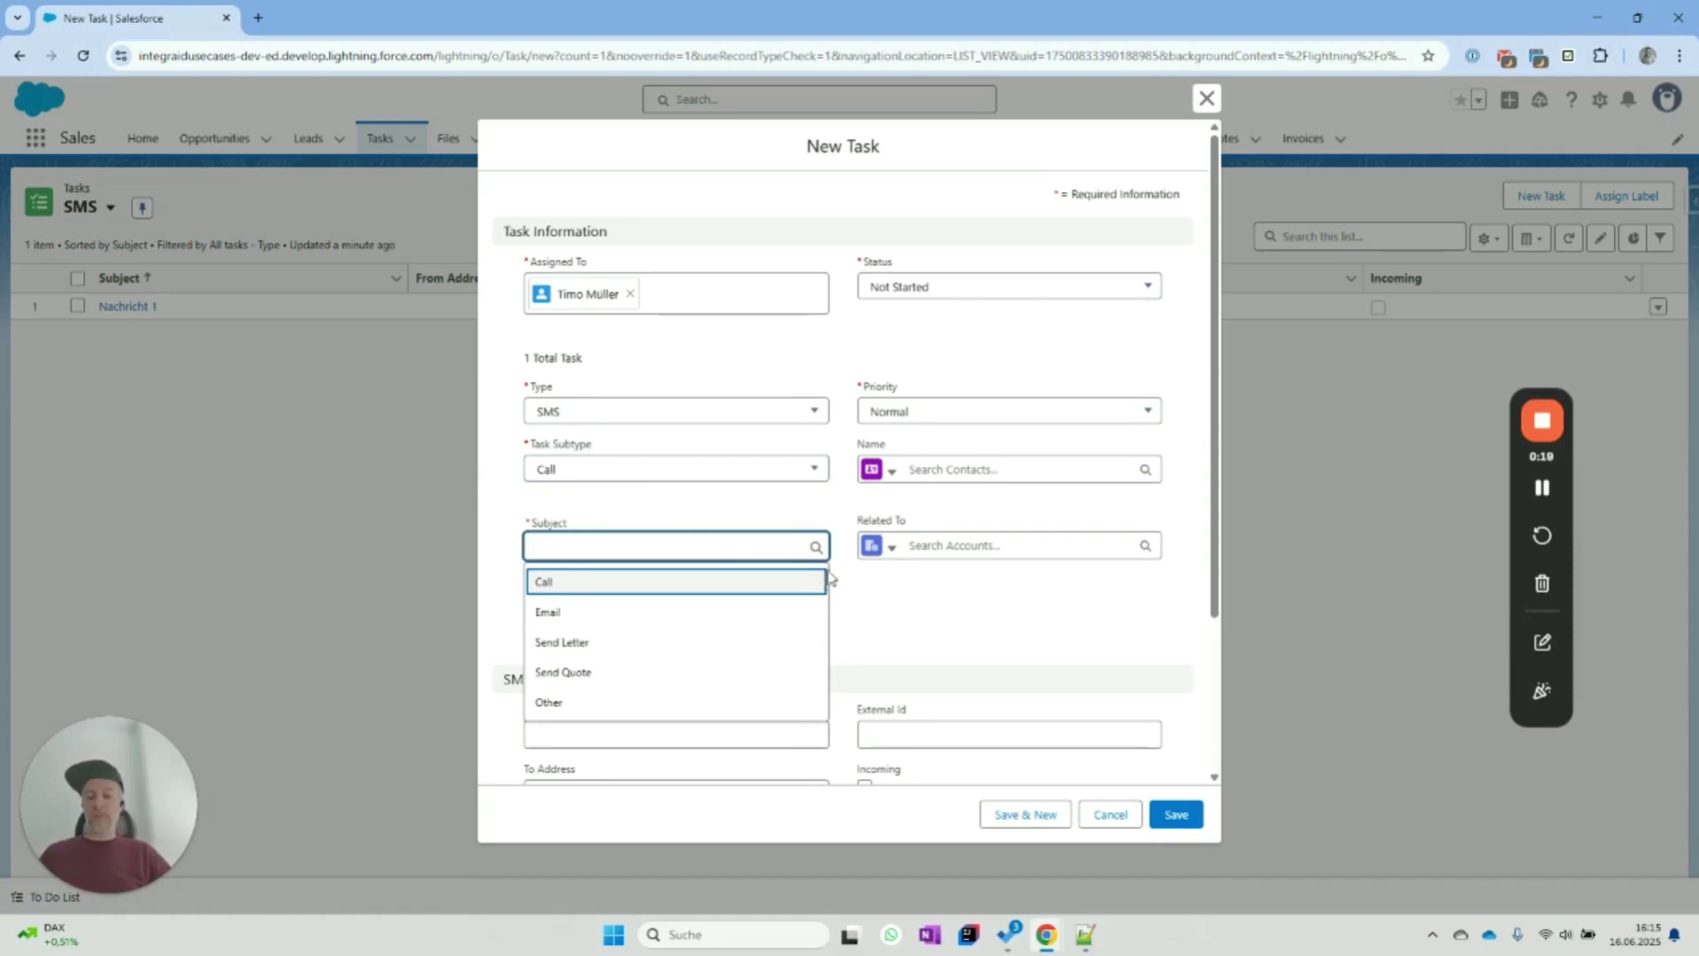
text(Nachricht 23)
key(BackSpace)
click(950, 617)
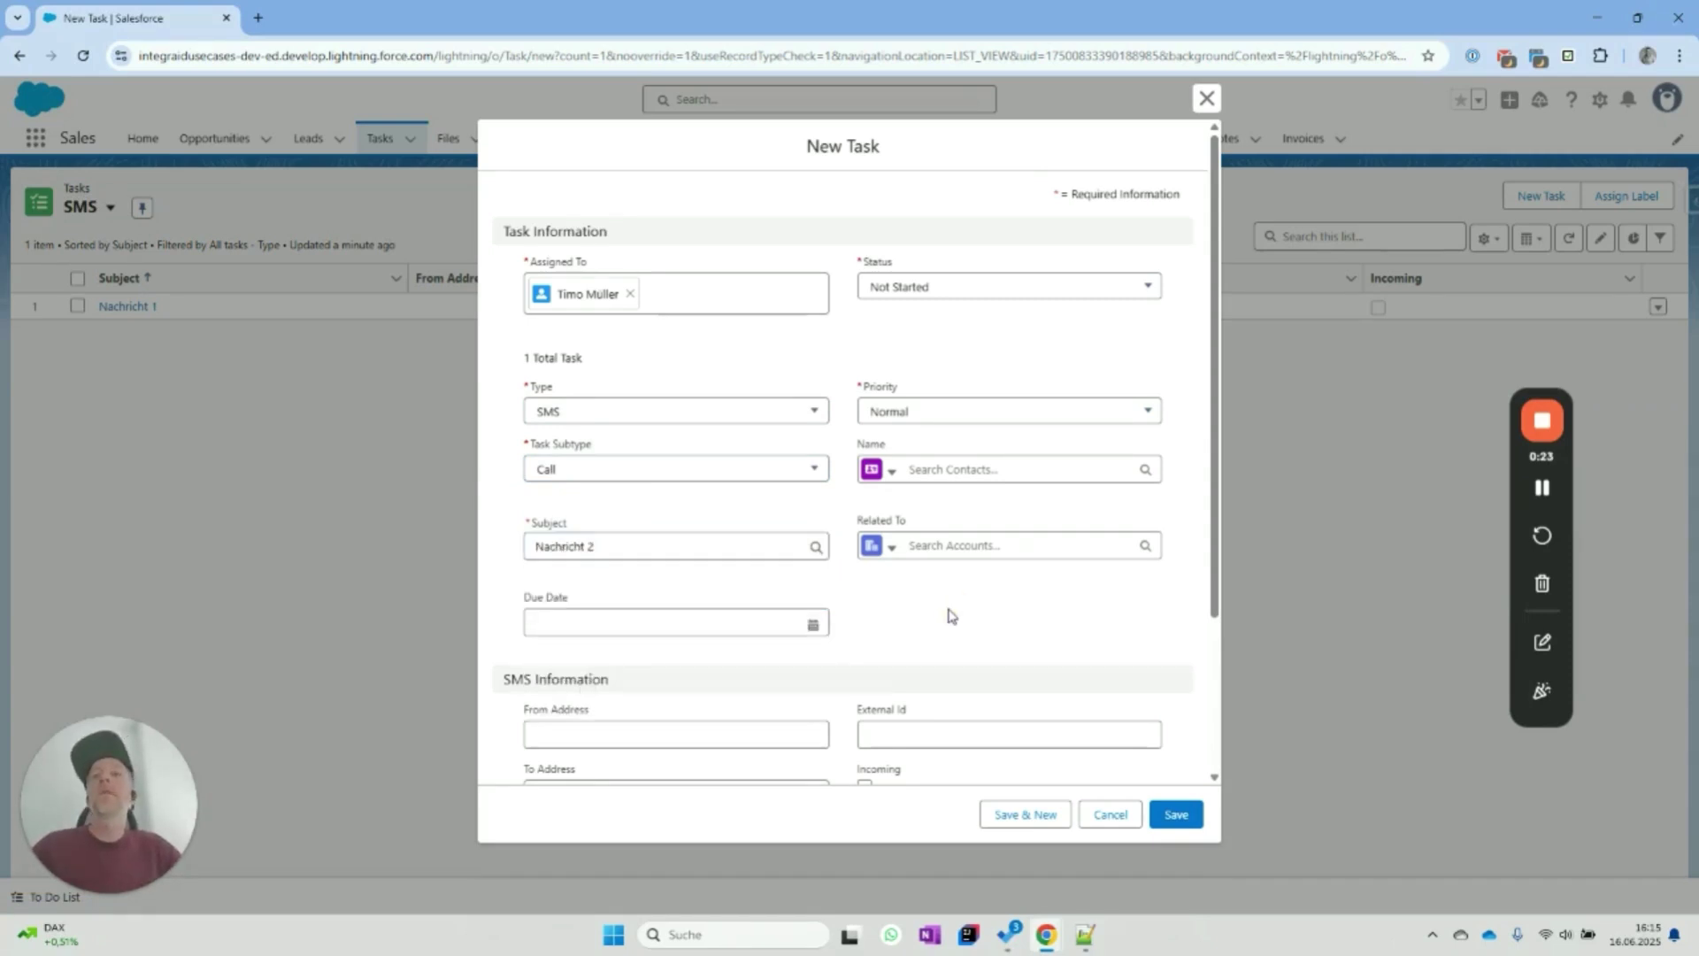
scroll(949, 616, down, 3)
click(587, 585)
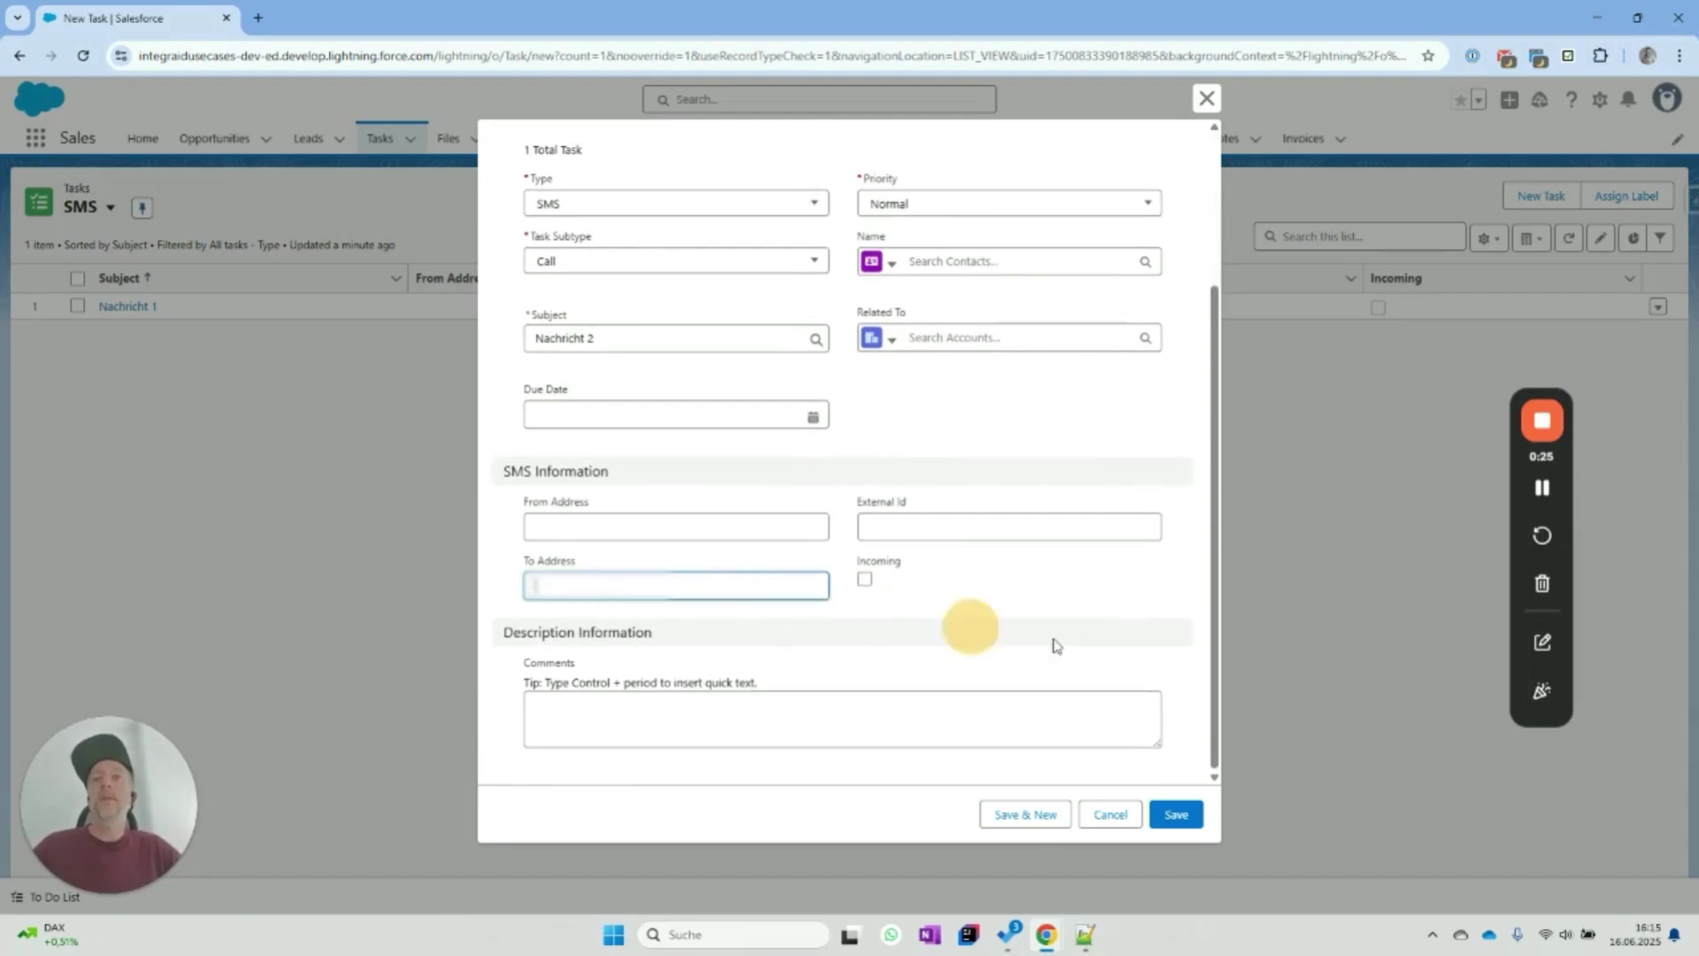
text(+49)
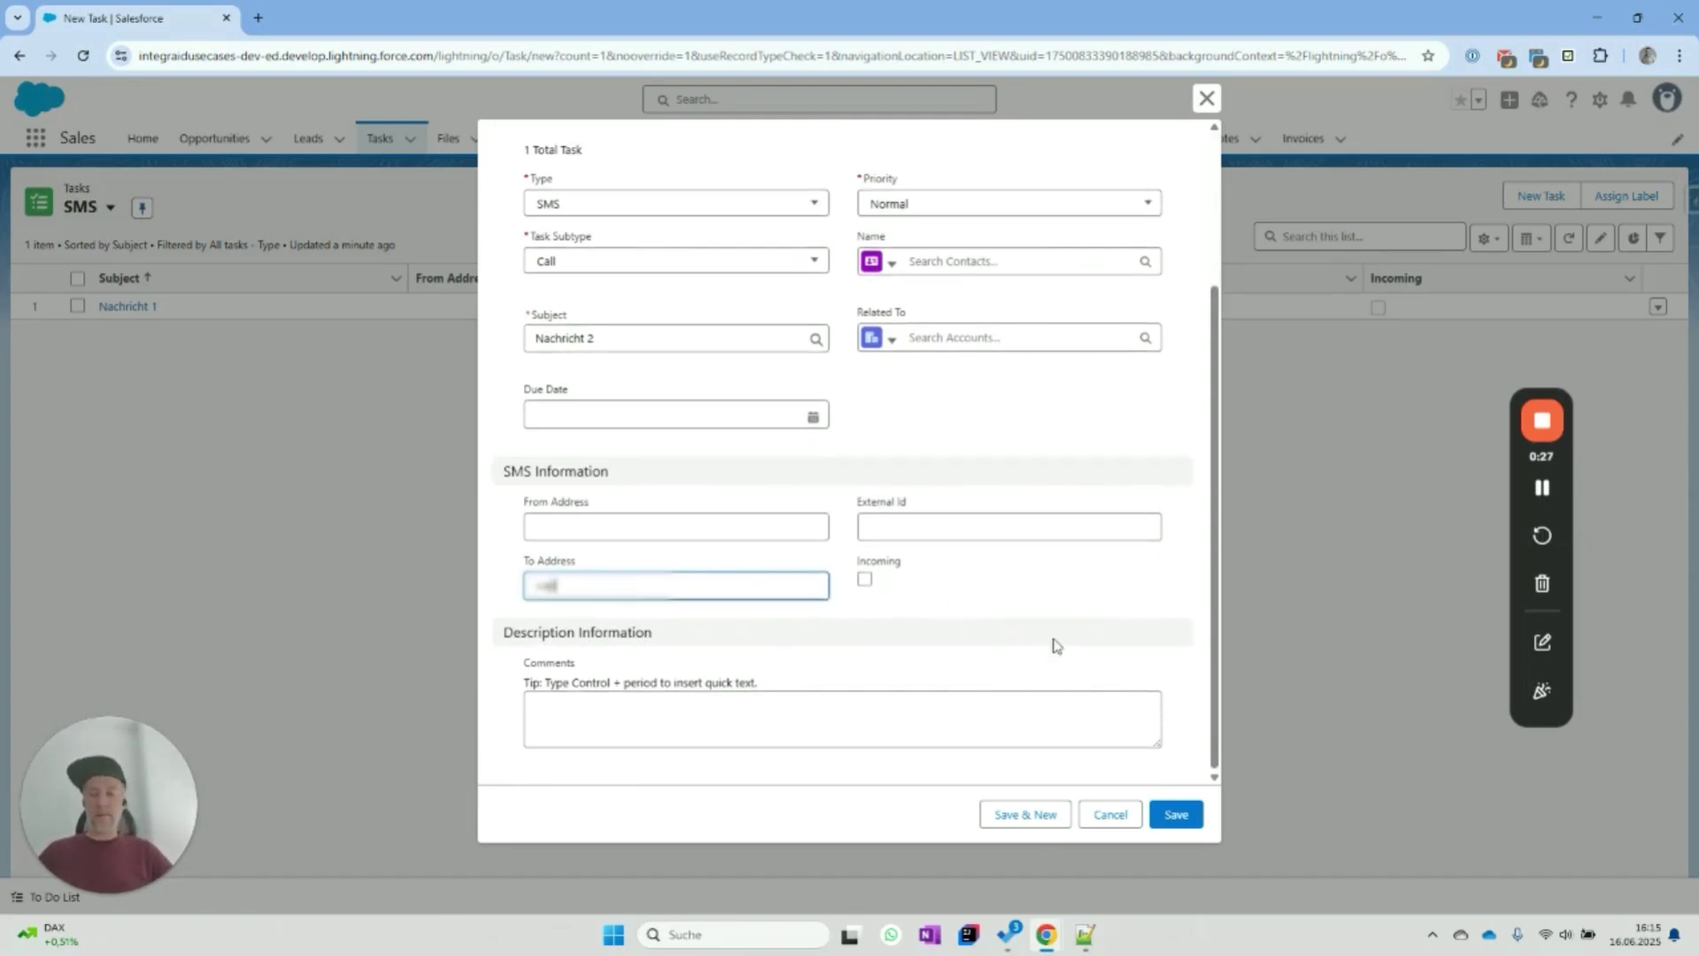
text(•••••••)
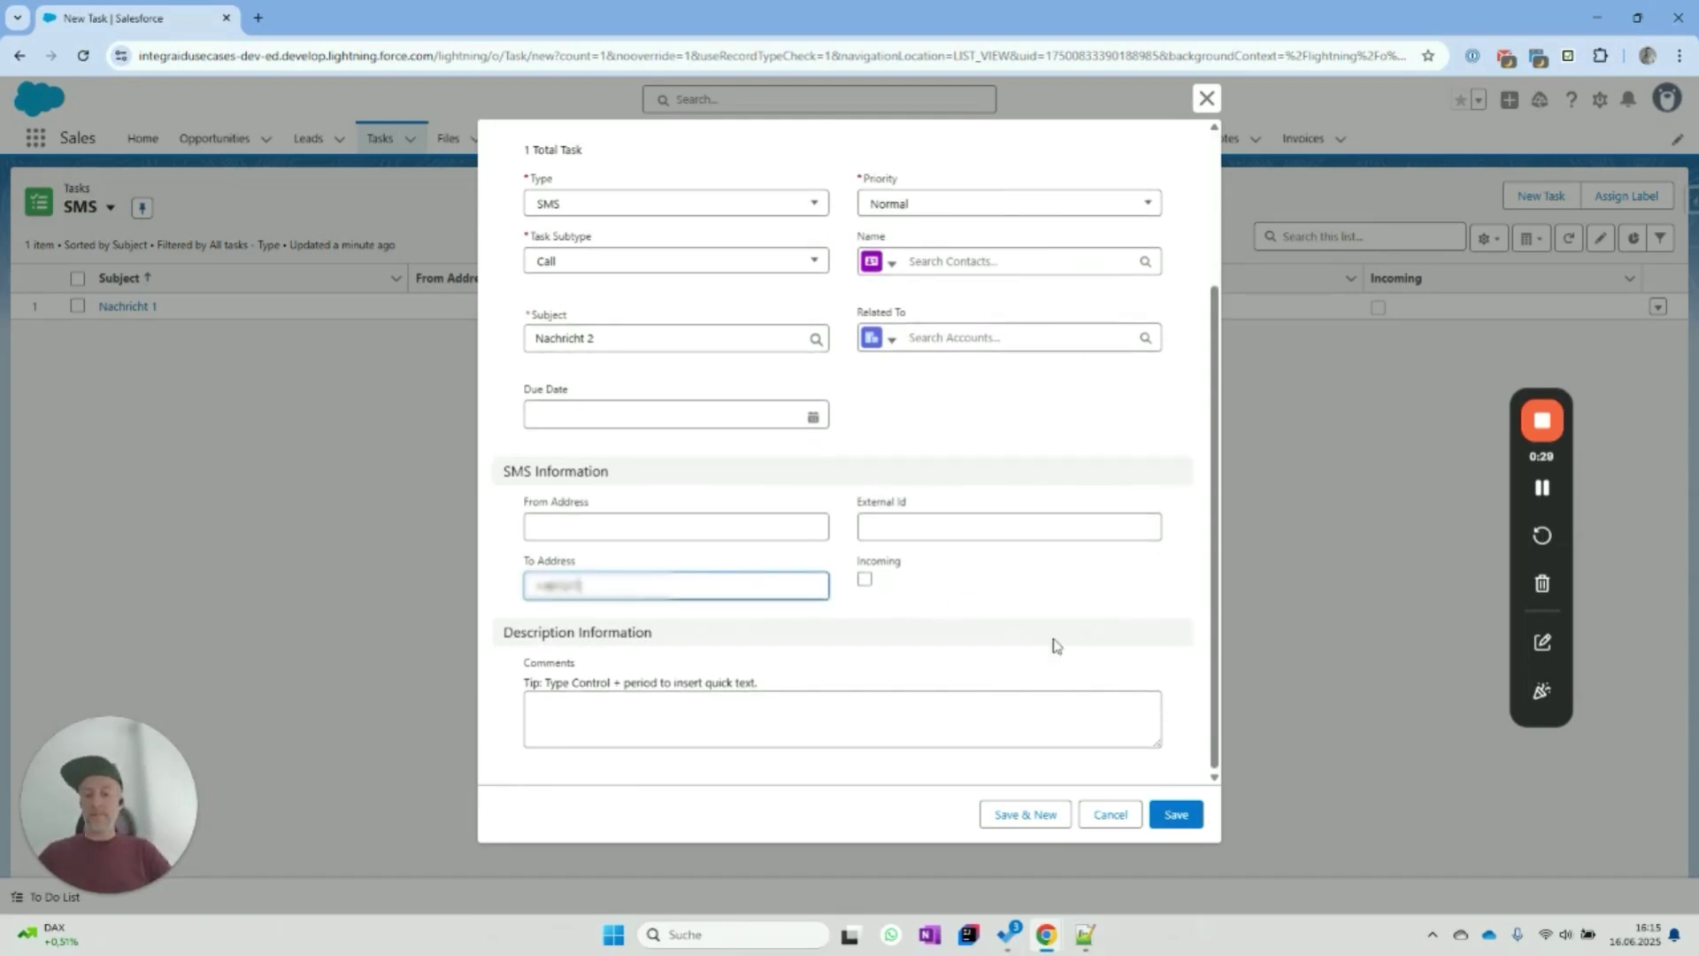
text(•••)
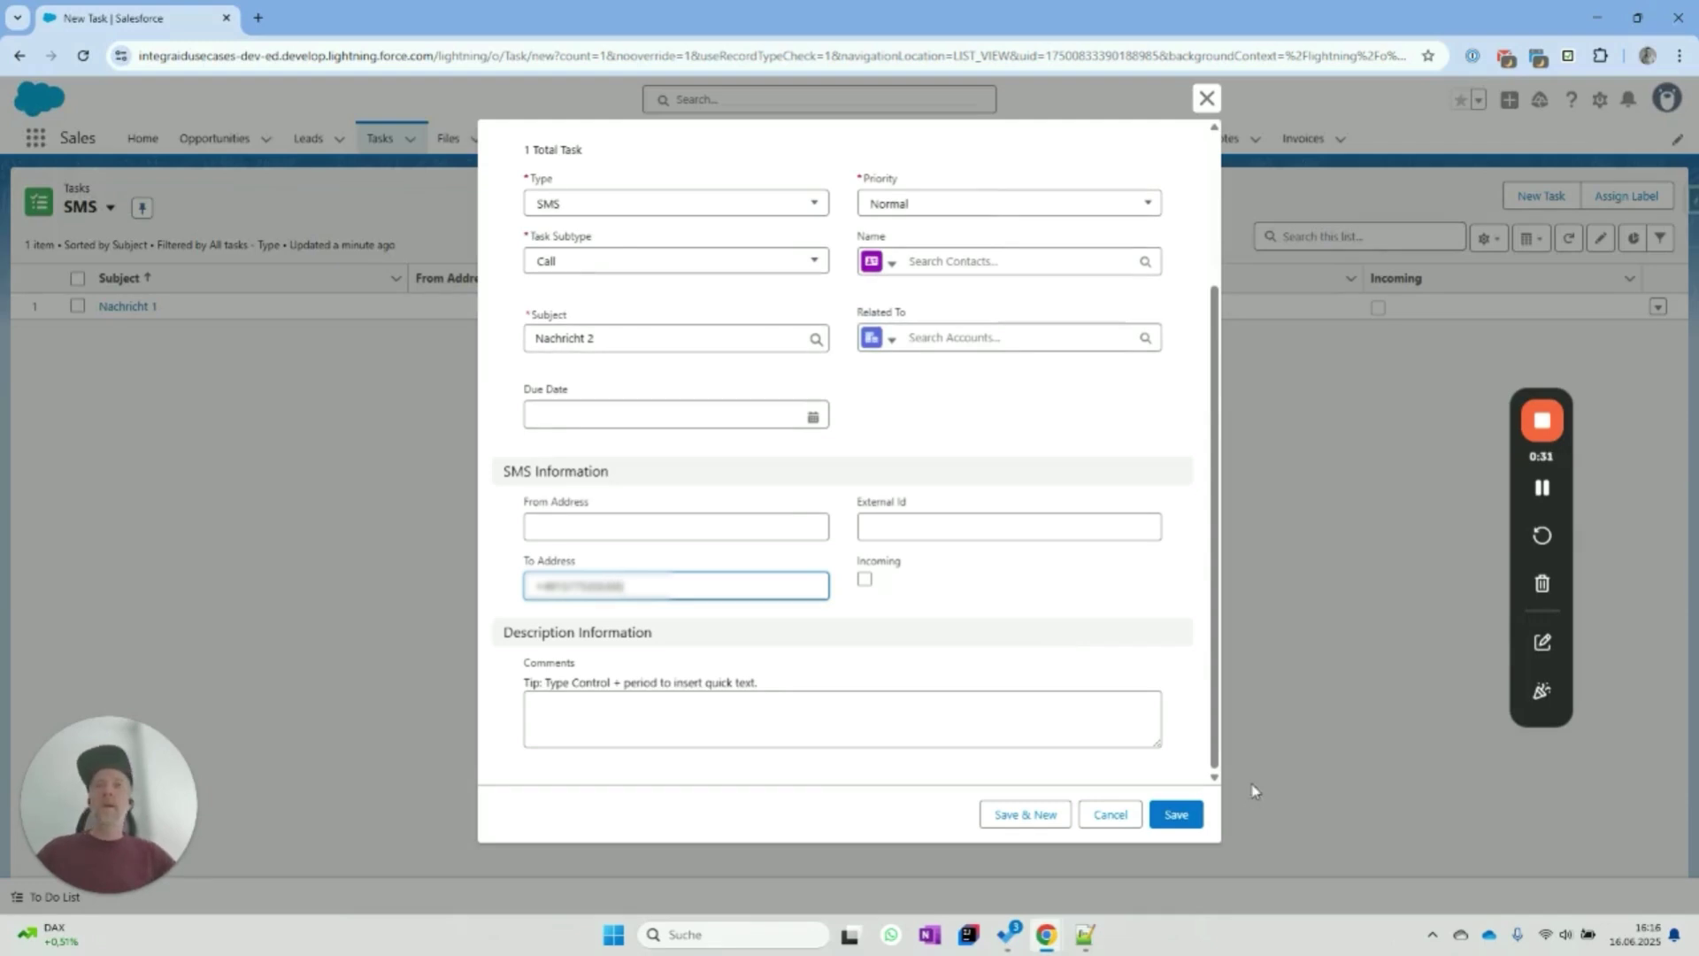
click(1190, 819)
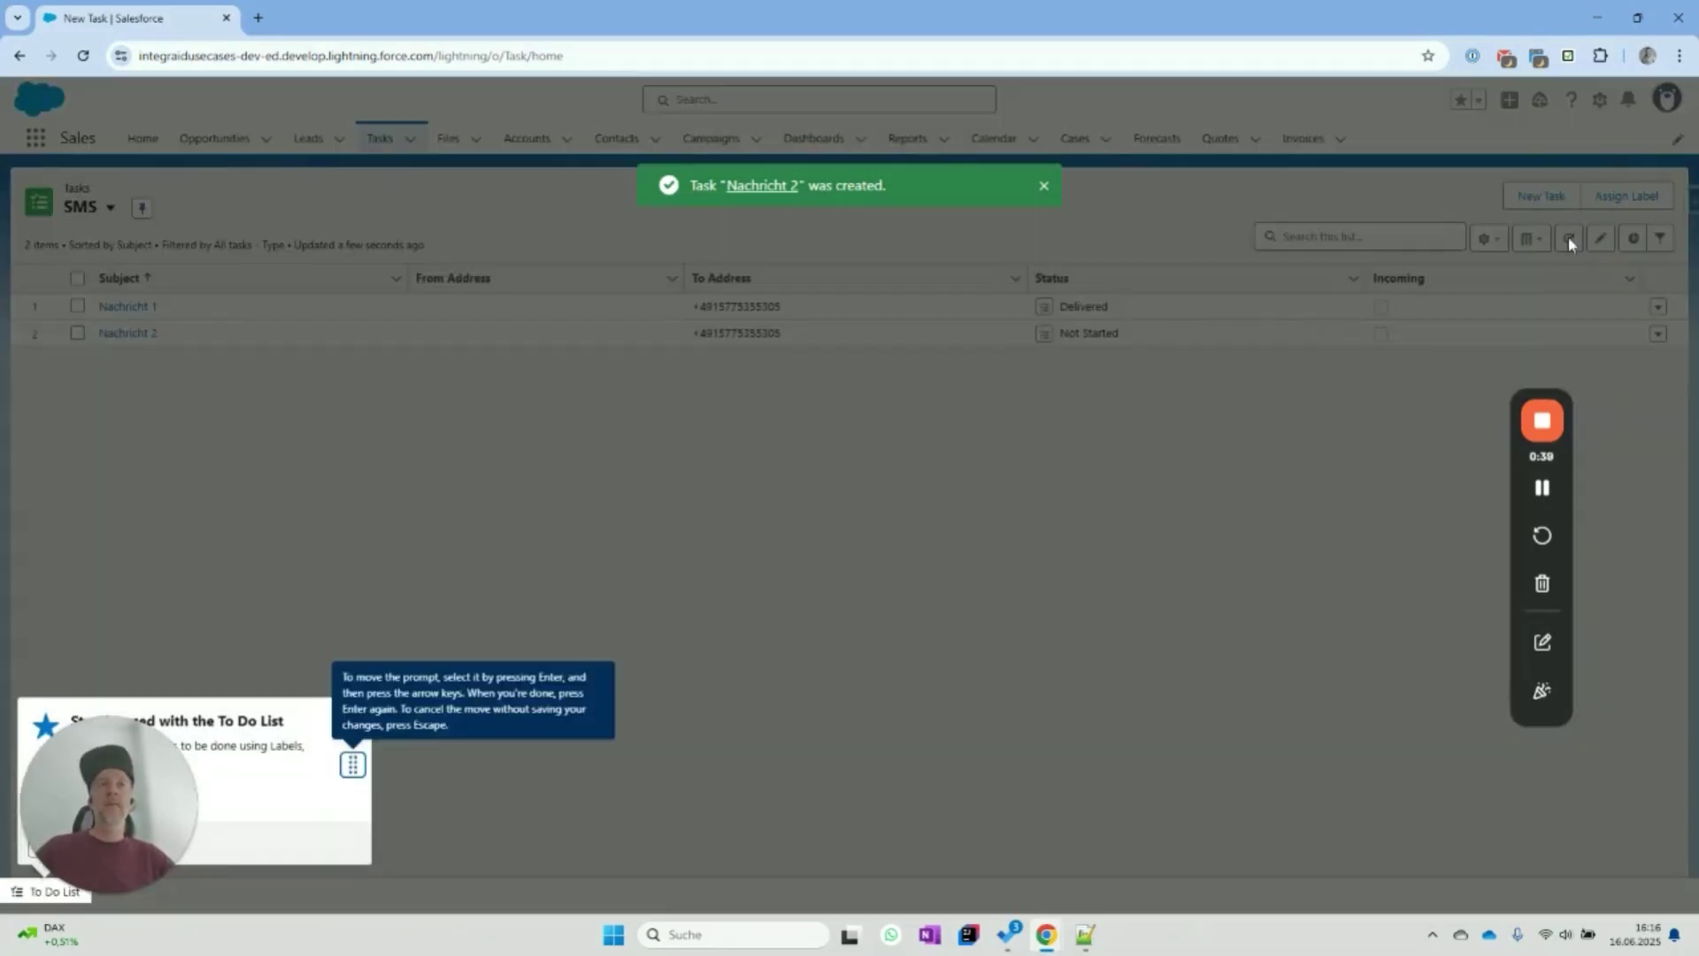
Dismiss the To Do List prompt and refresh the task list until the statuses and the reply update.
click(1237, 532)
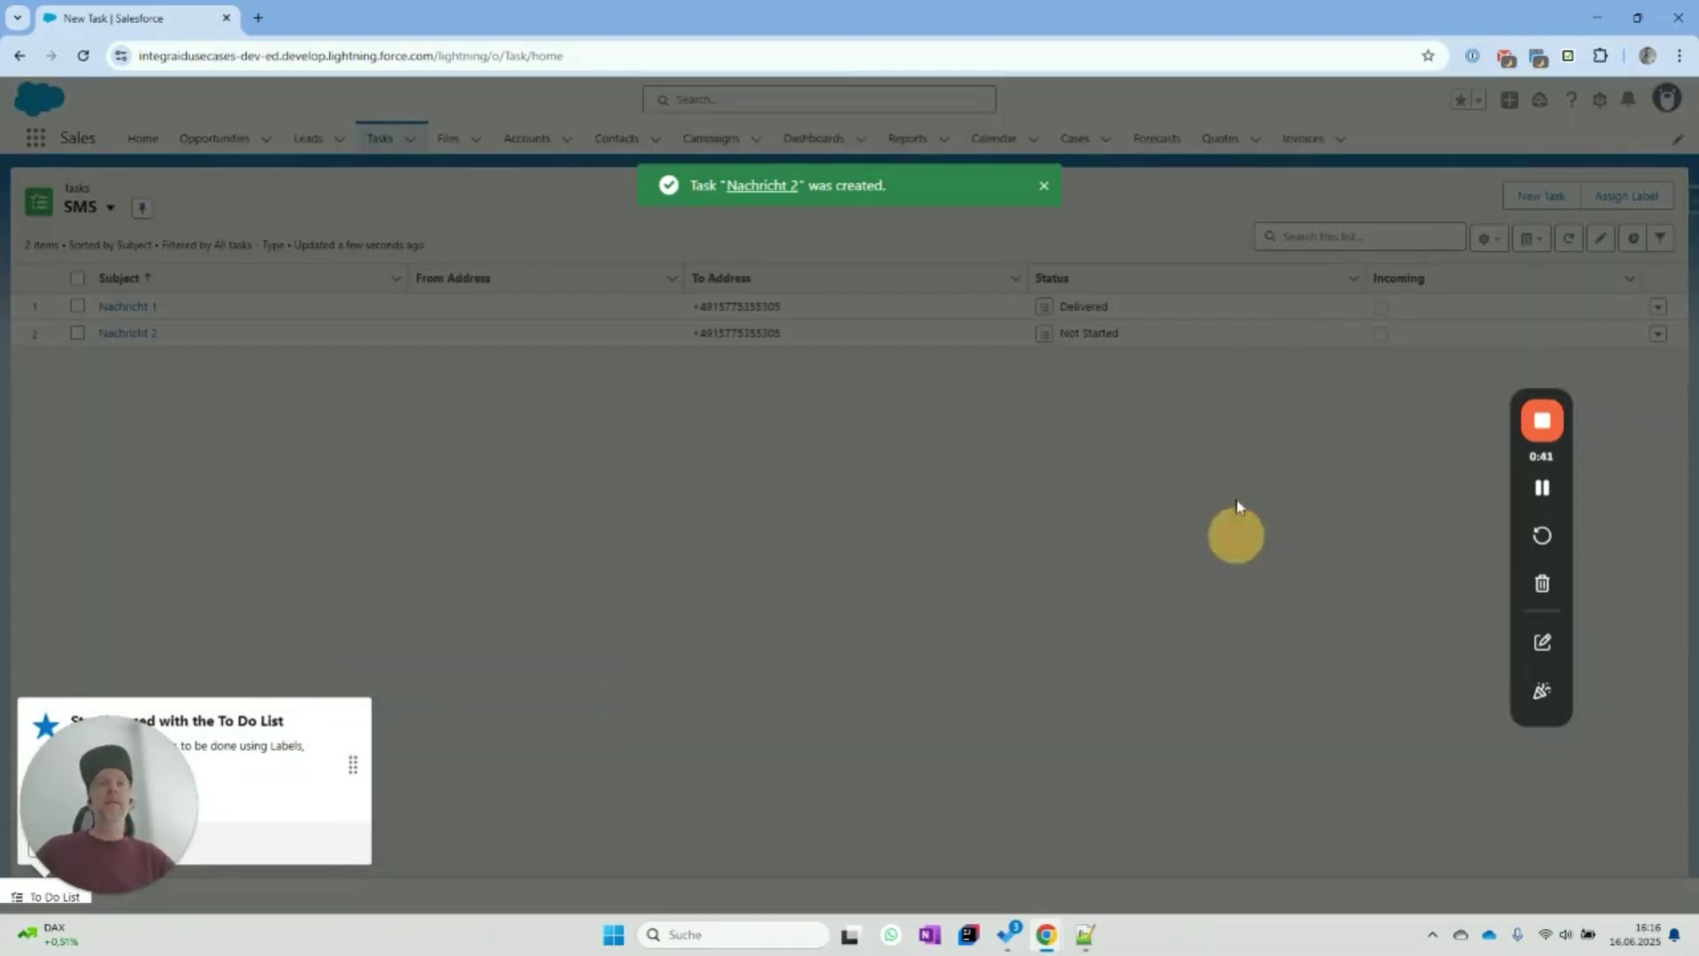
click(1569, 237)
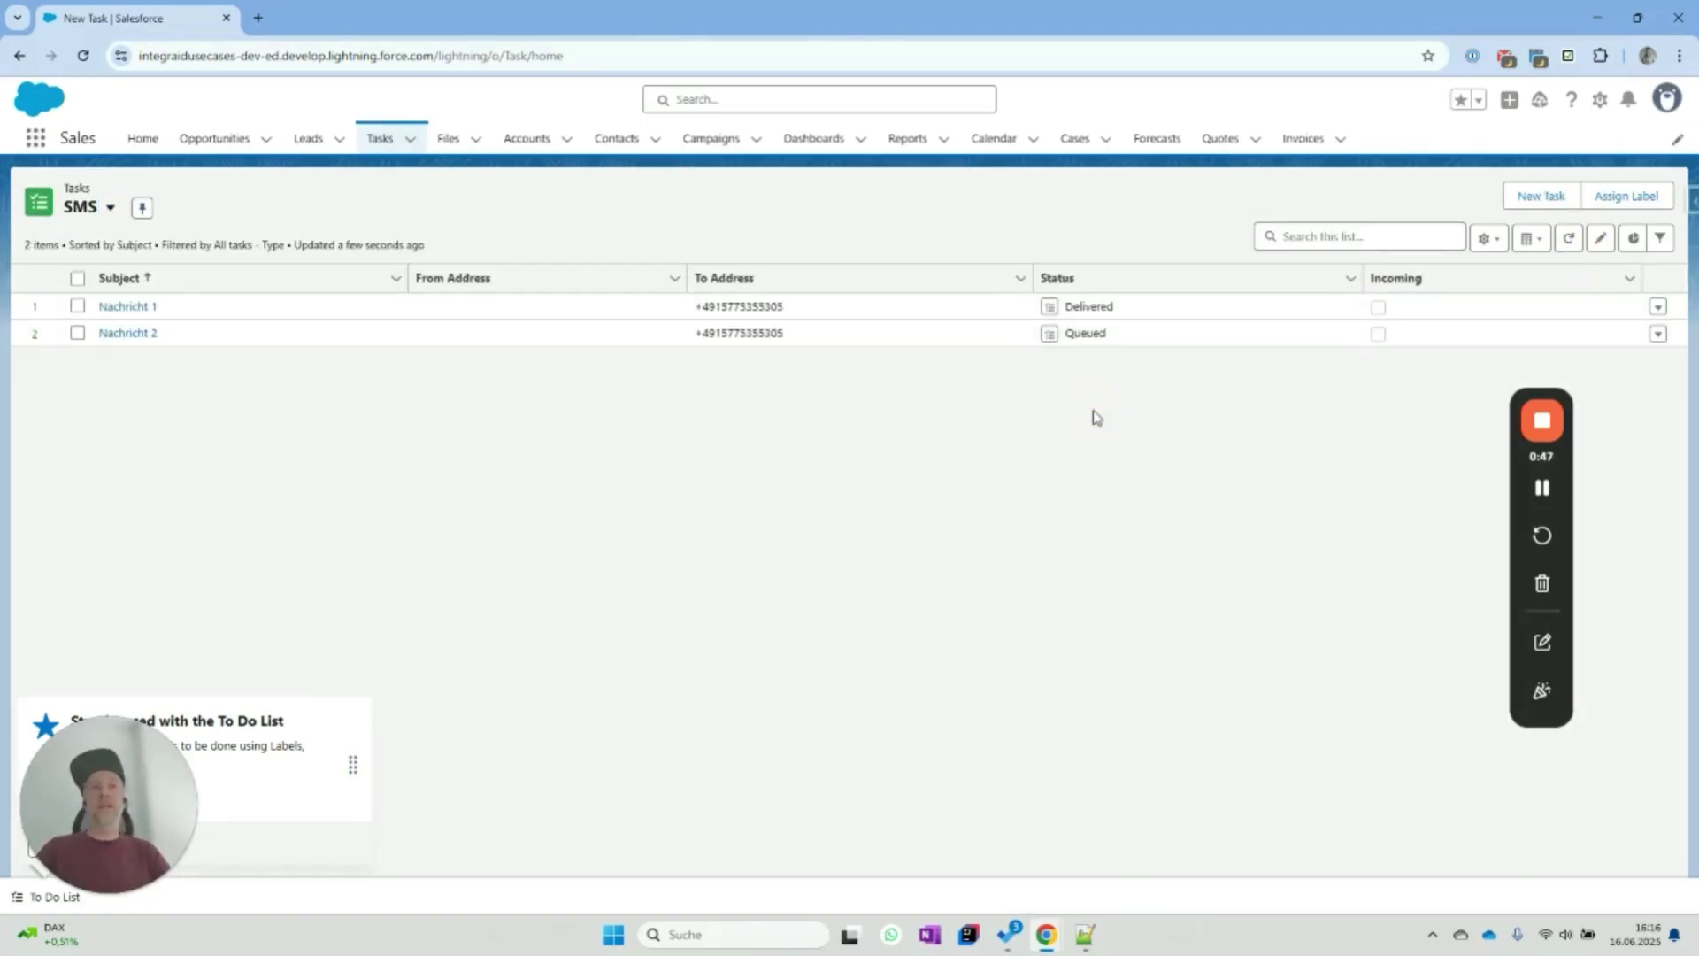
click(1569, 237)
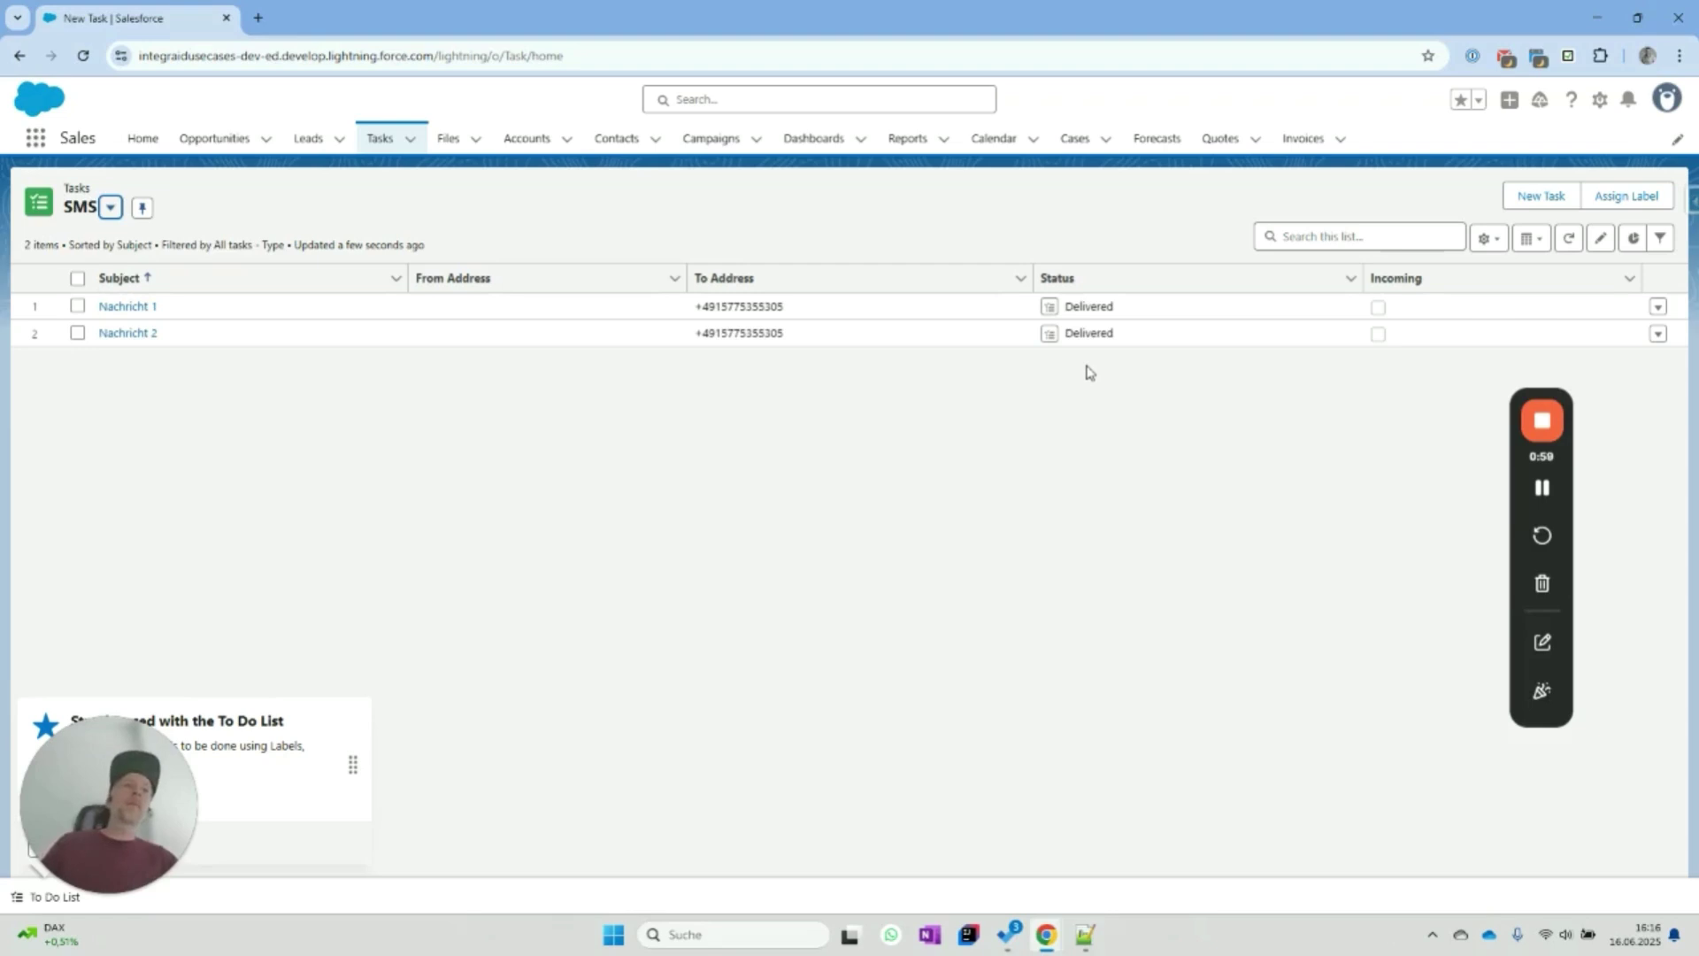
click(1568, 241)
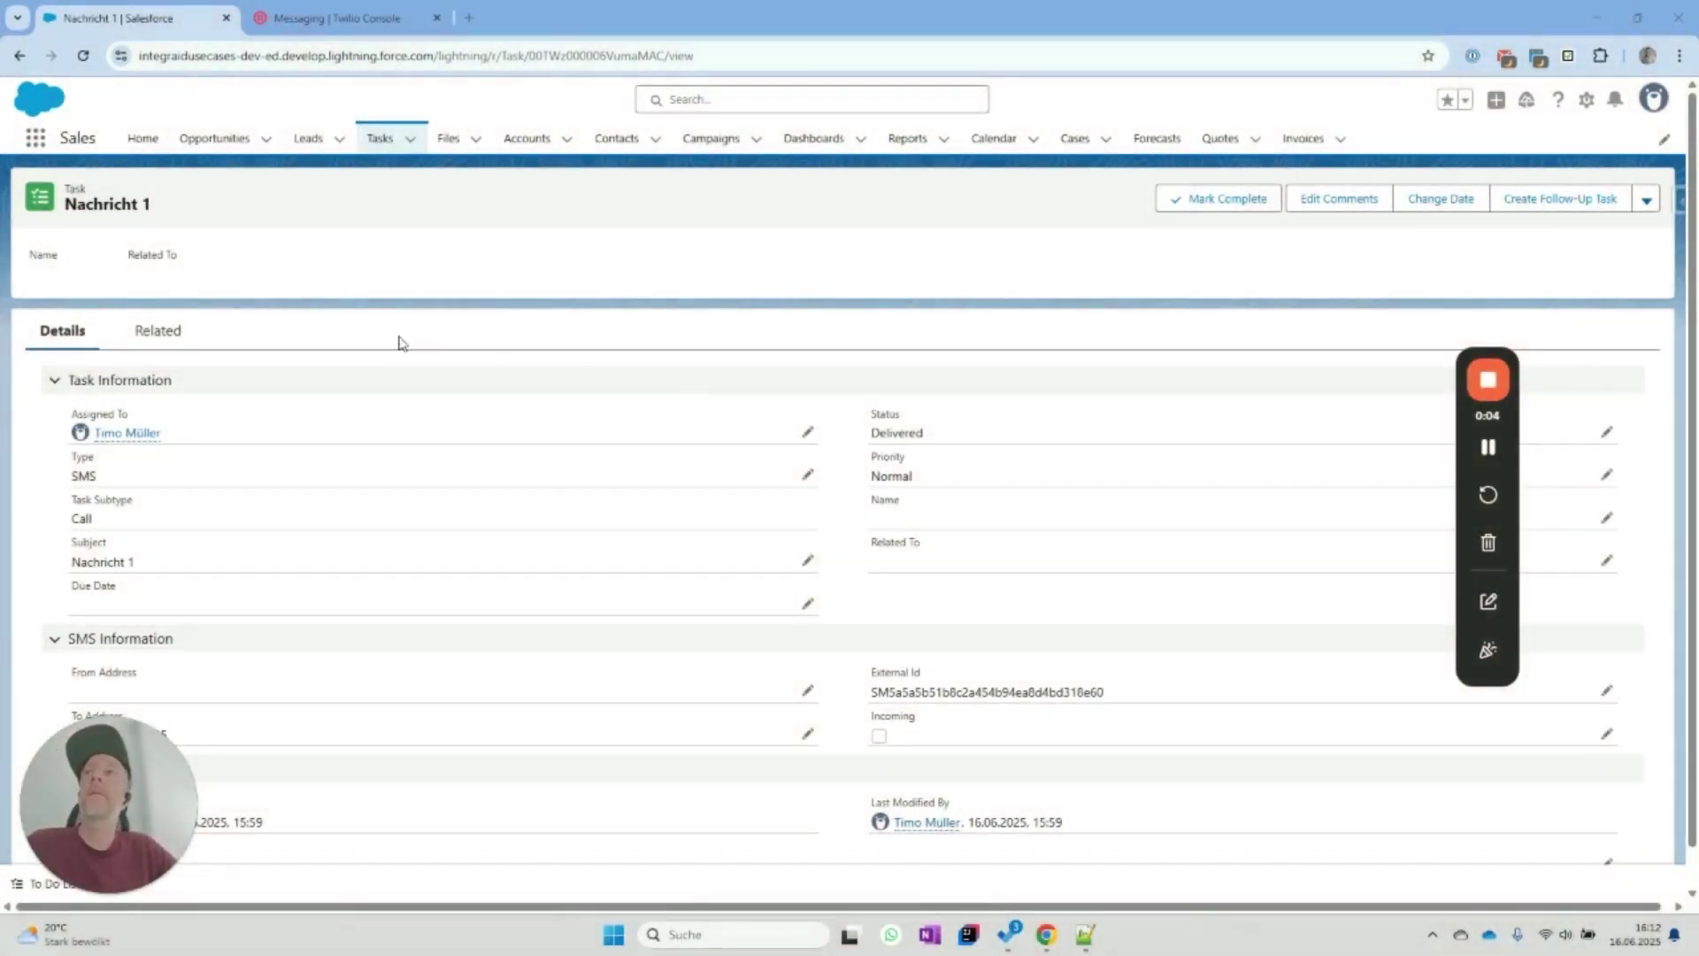
click(329, 19)
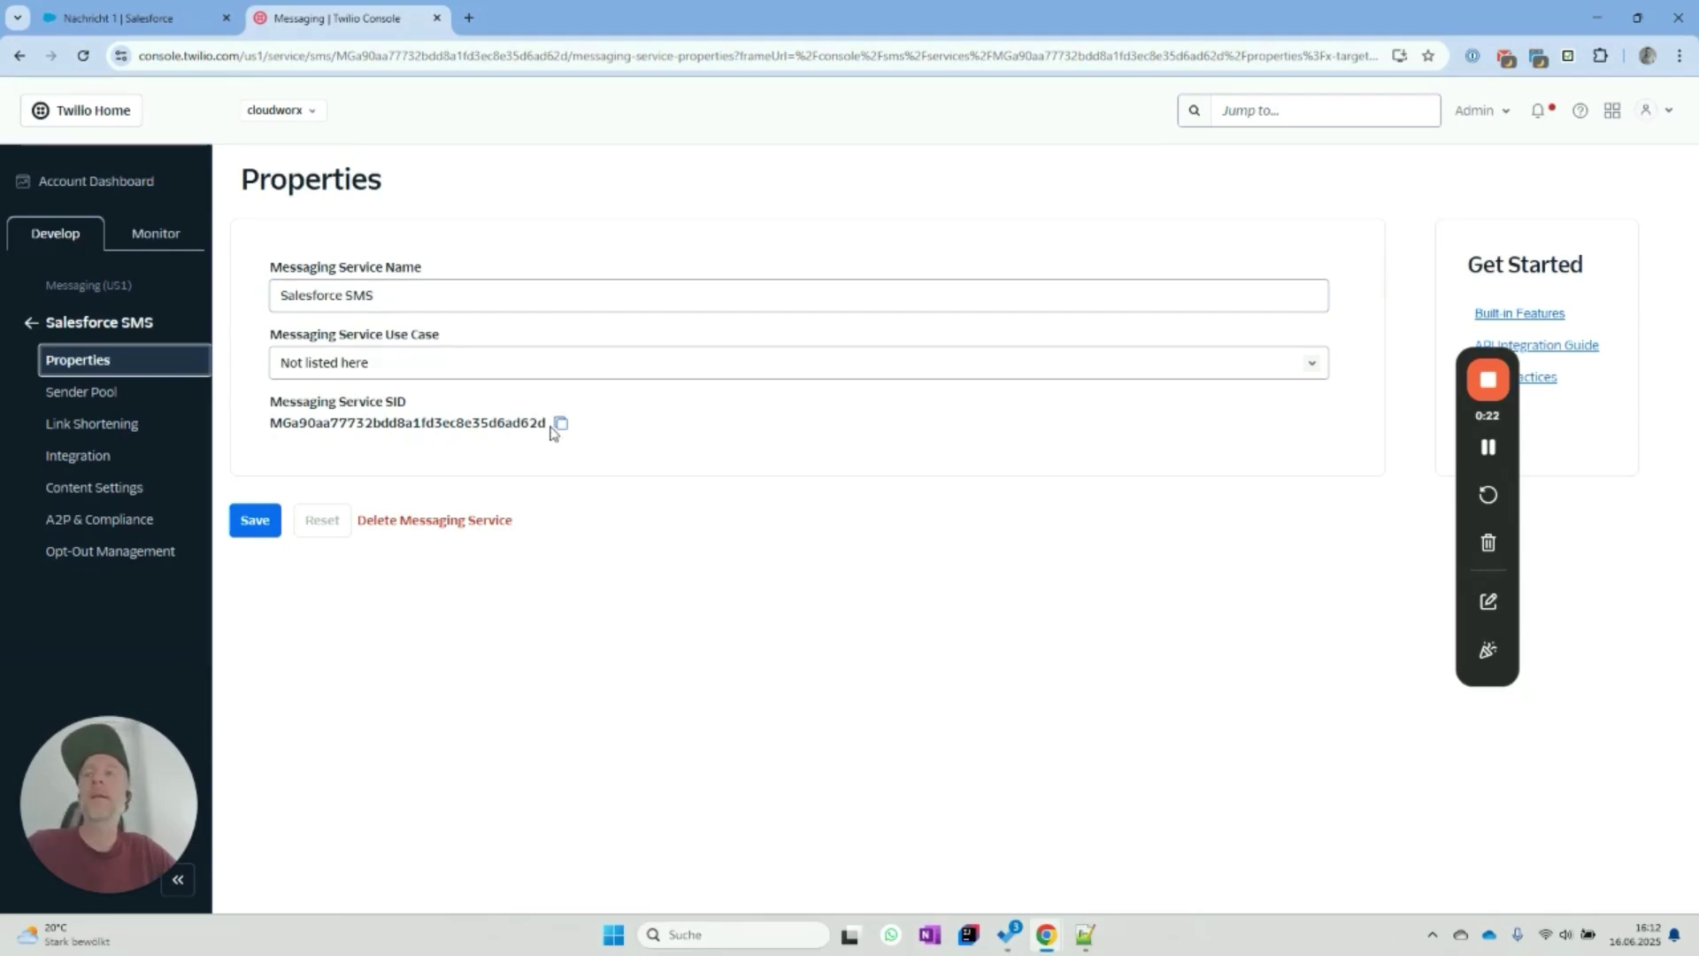
click(84, 465)
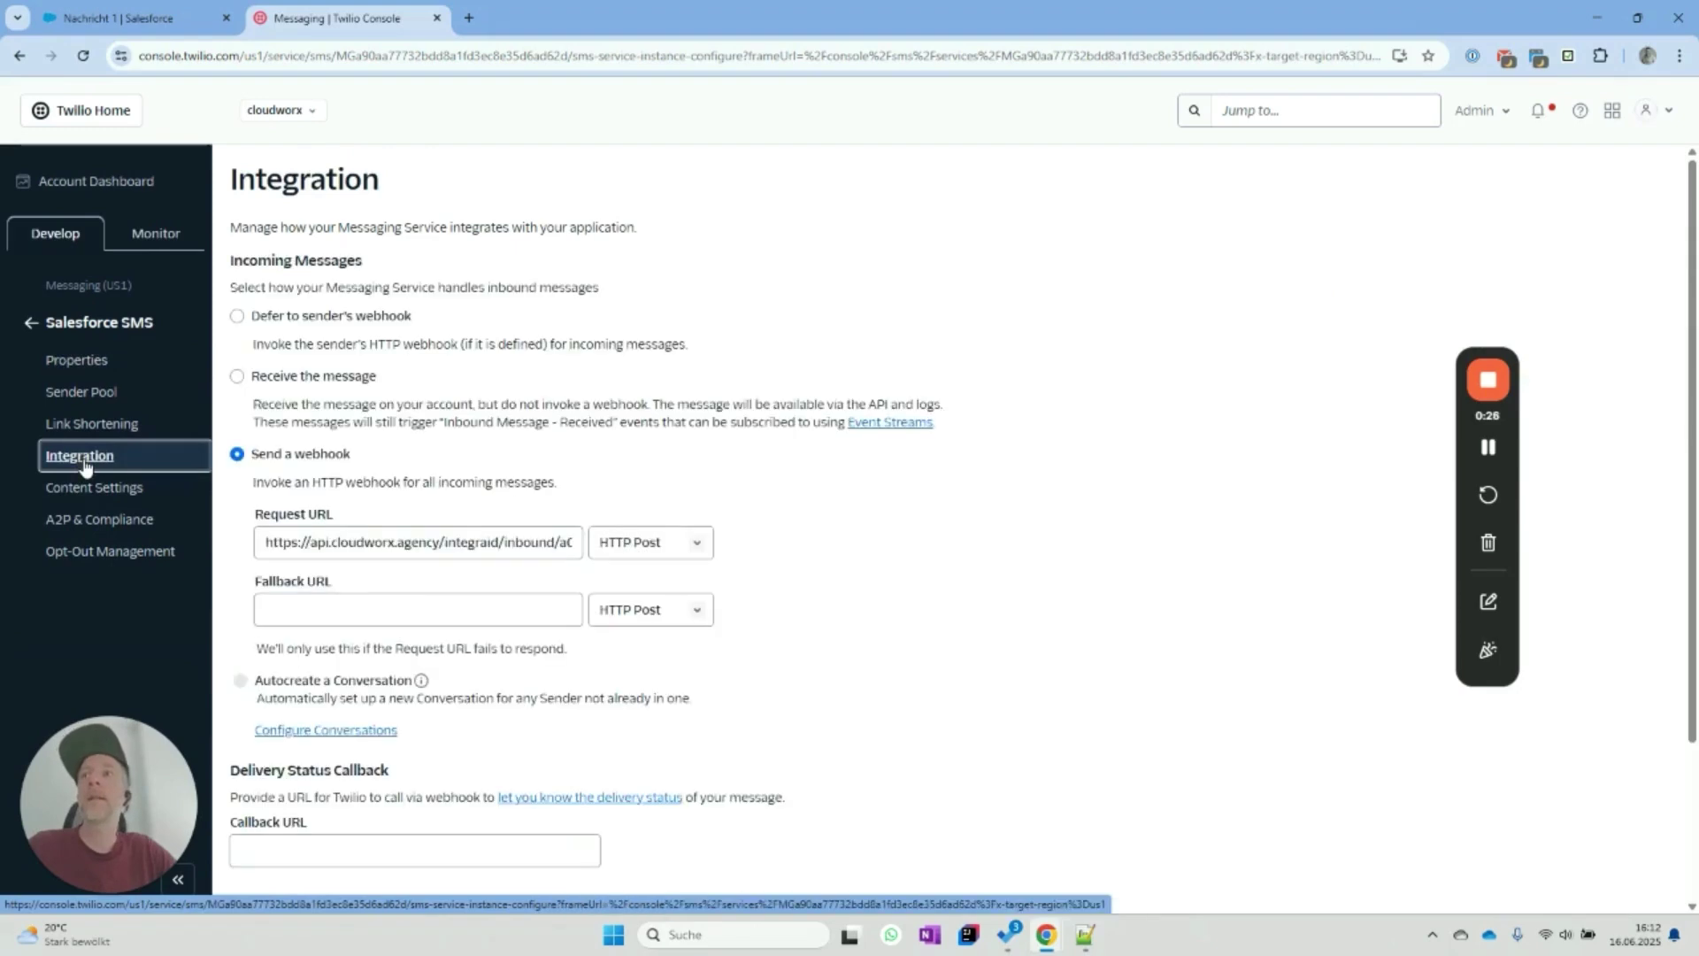
click(280, 550)
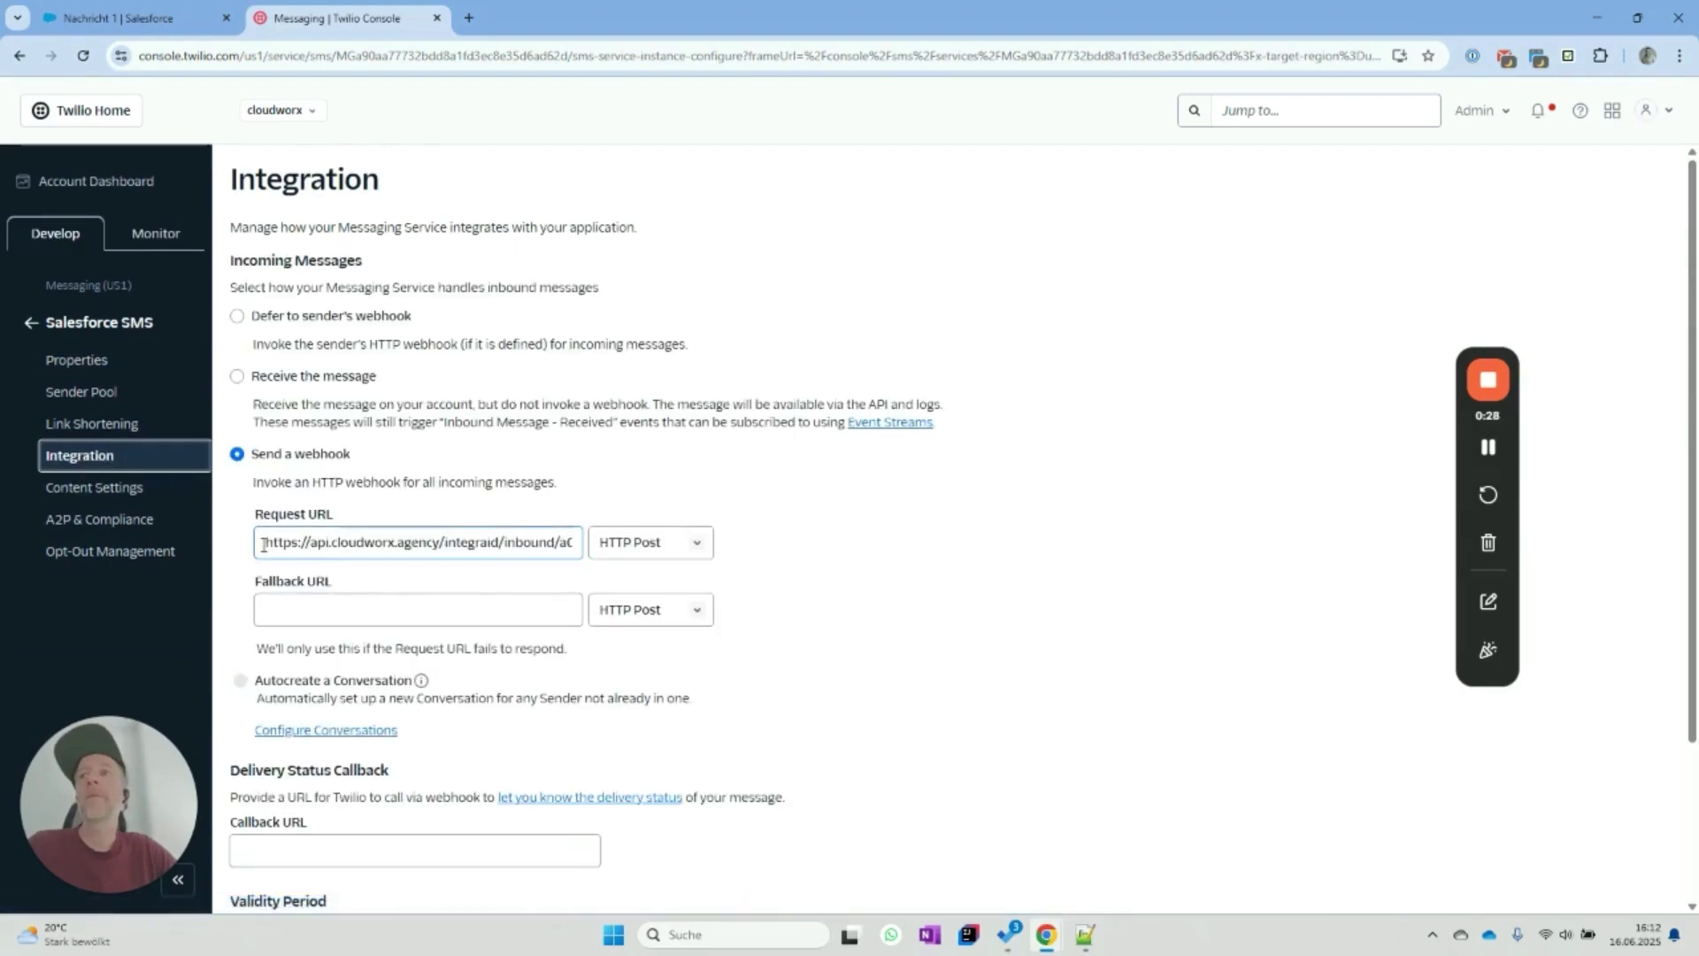
click(267, 542)
click(406, 543)
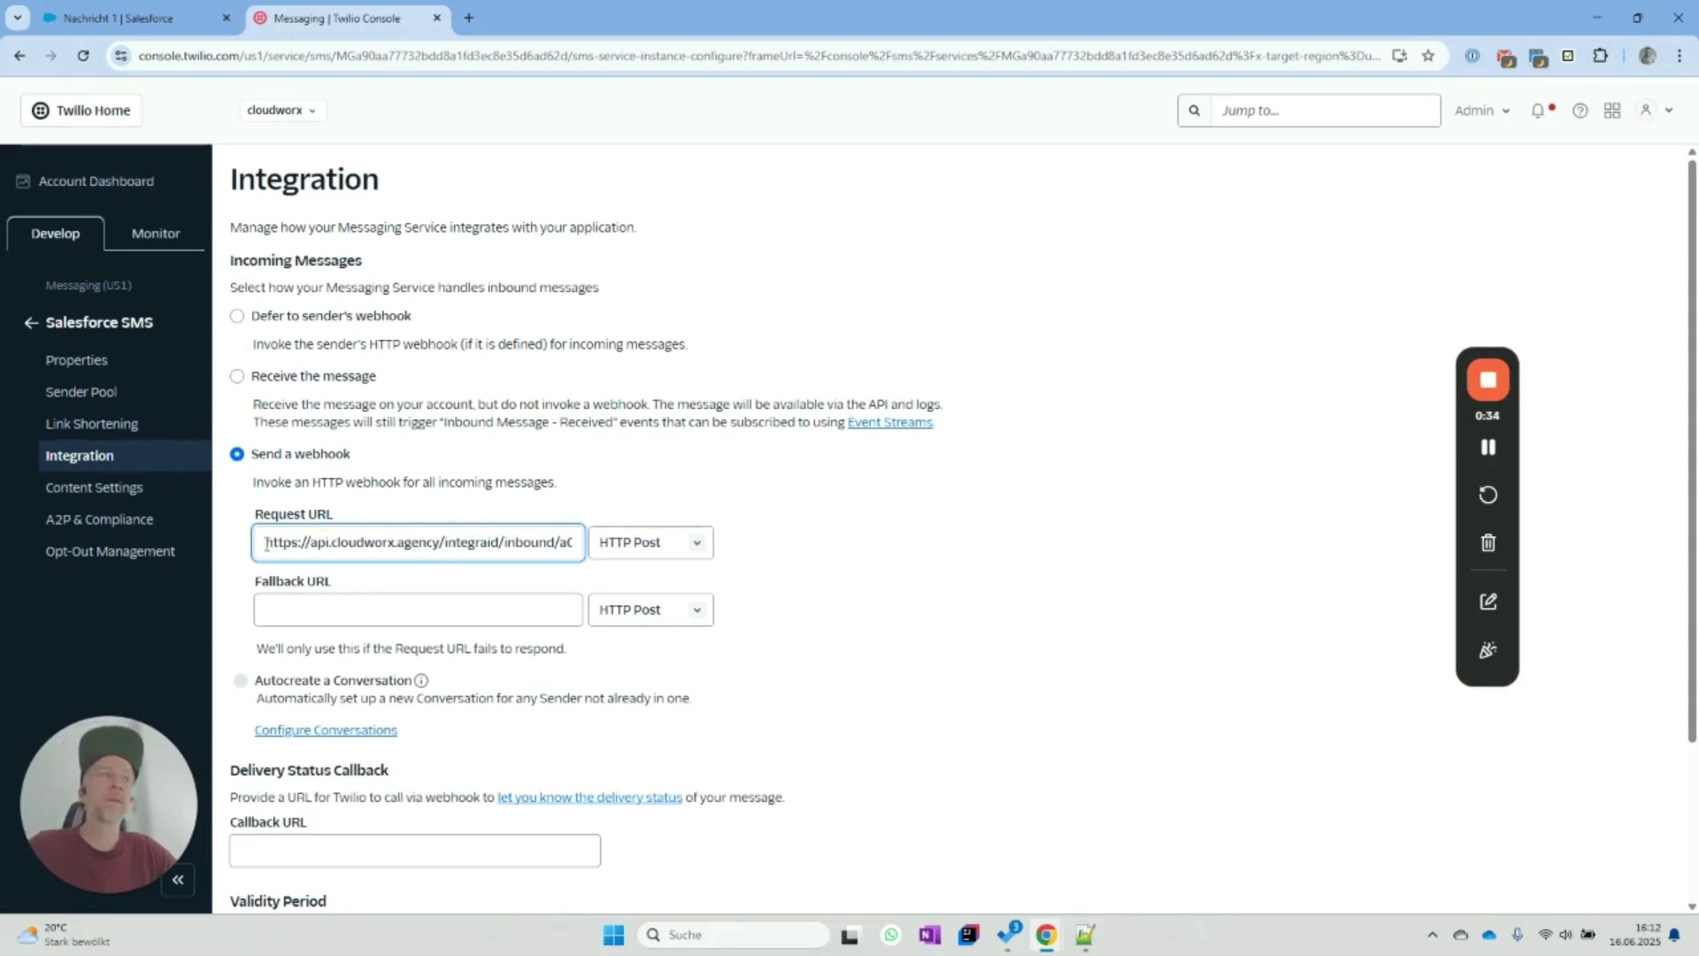
click(141, 20)
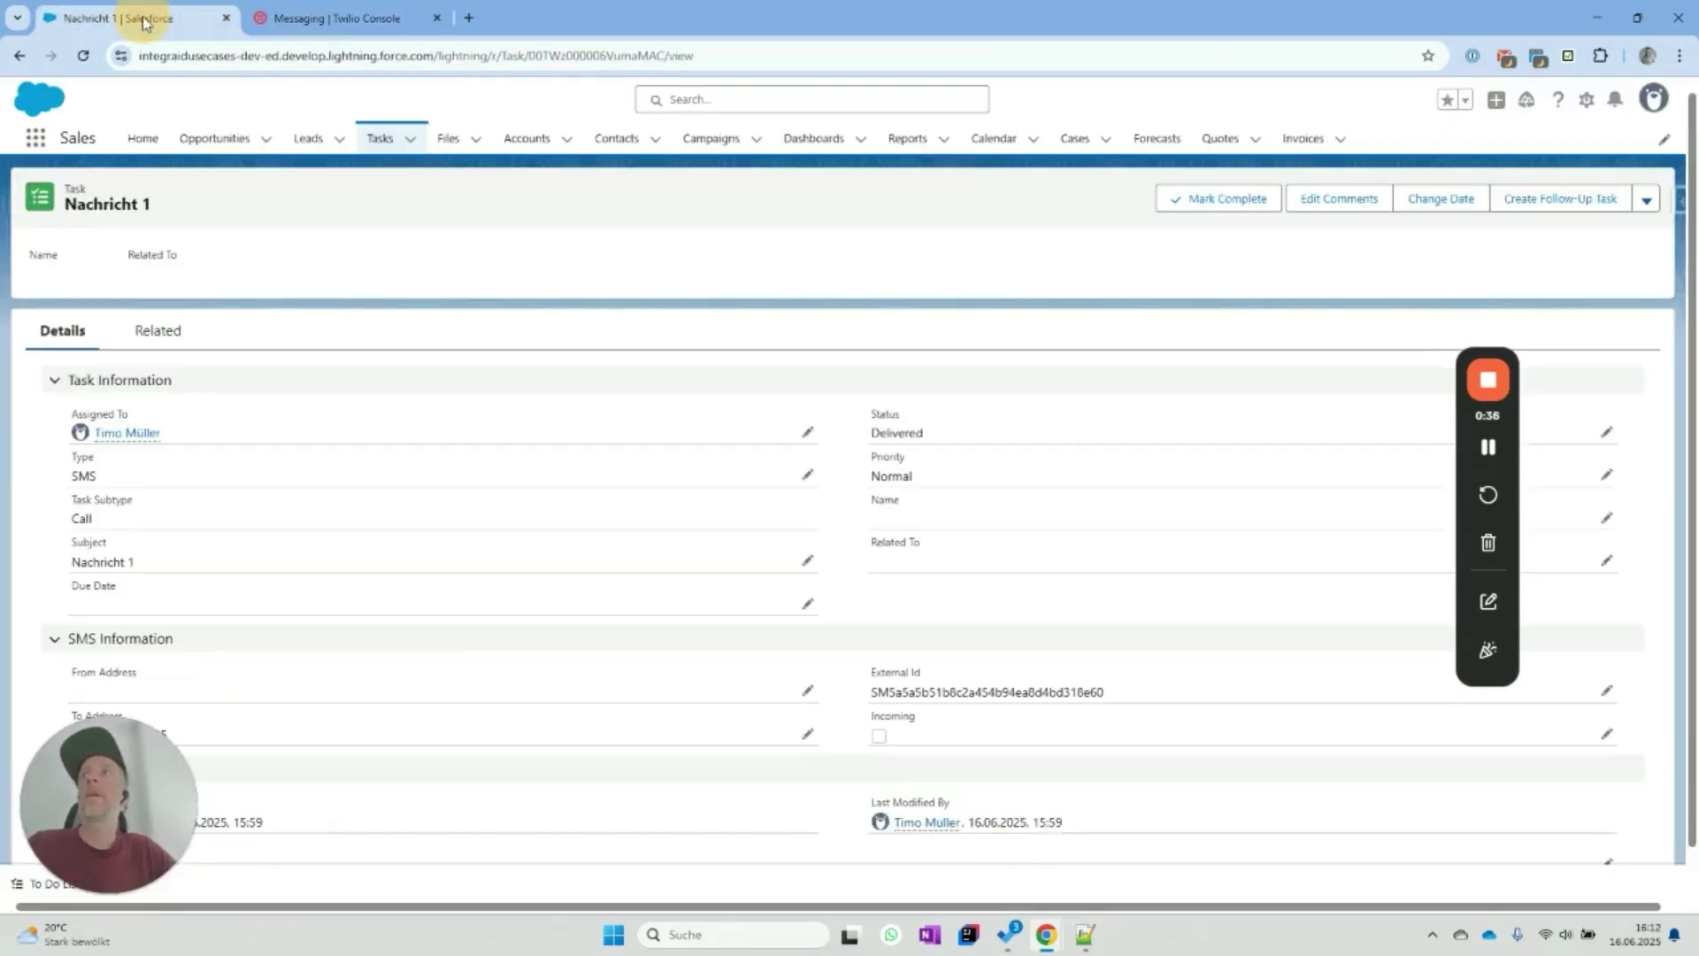
Open the Nachricht 1 task's Status for editing and browse the available status values.
scroll(367, 512, down, 1)
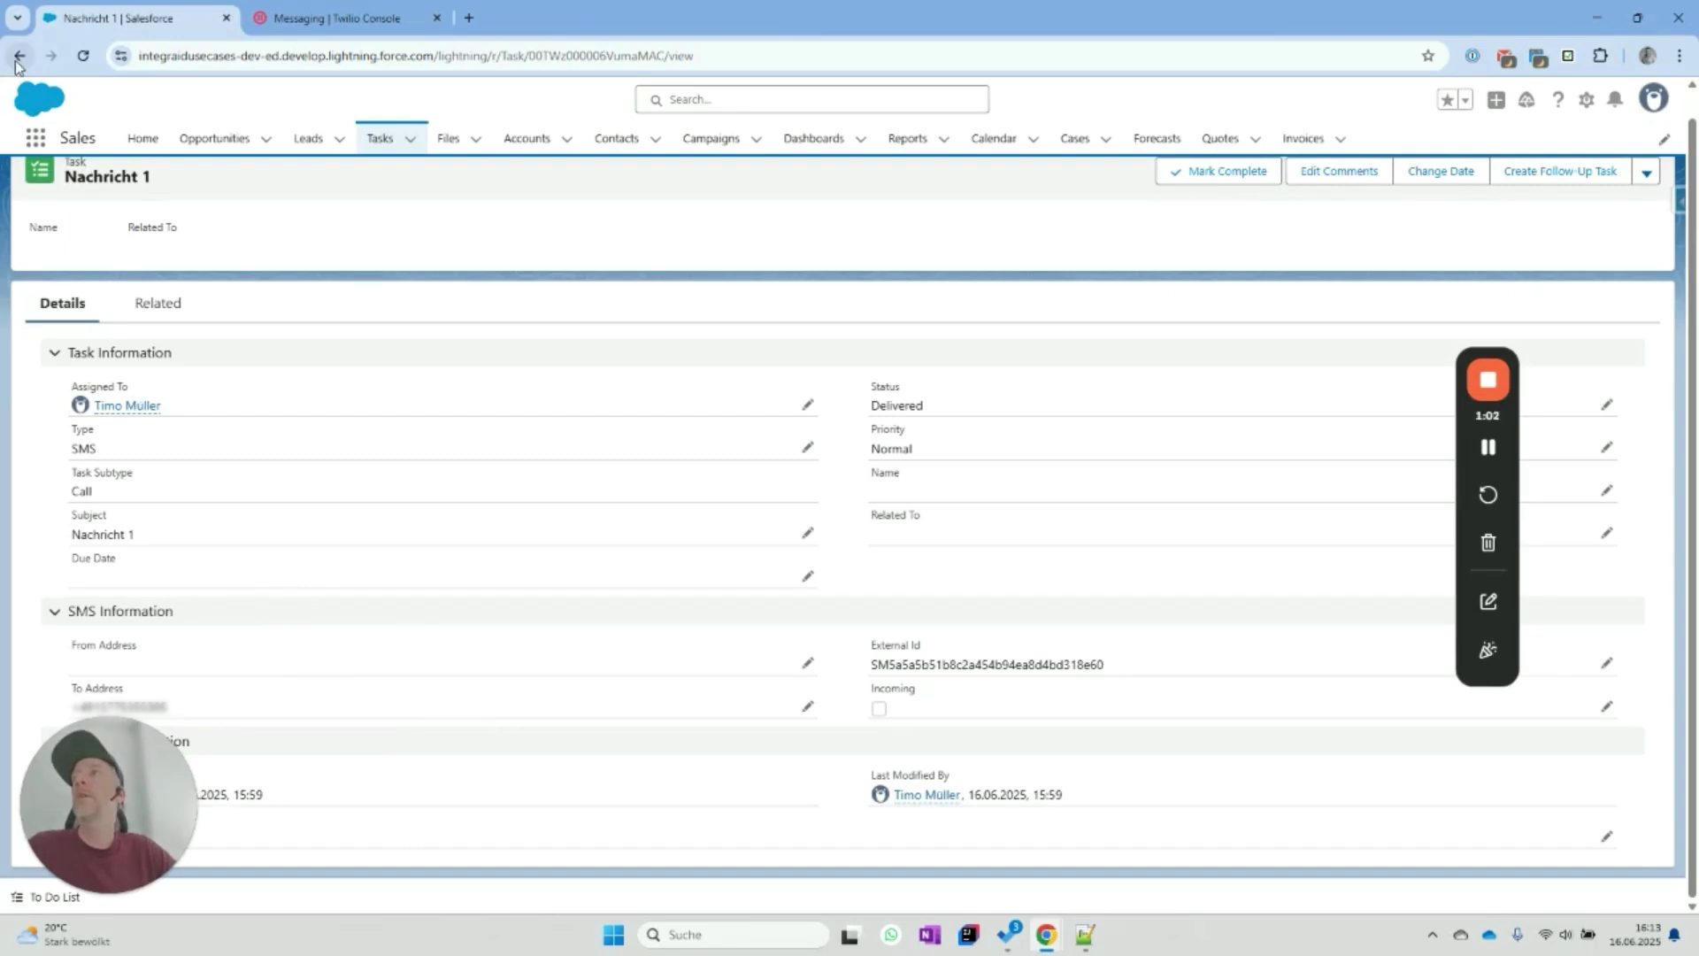
click(1606, 406)
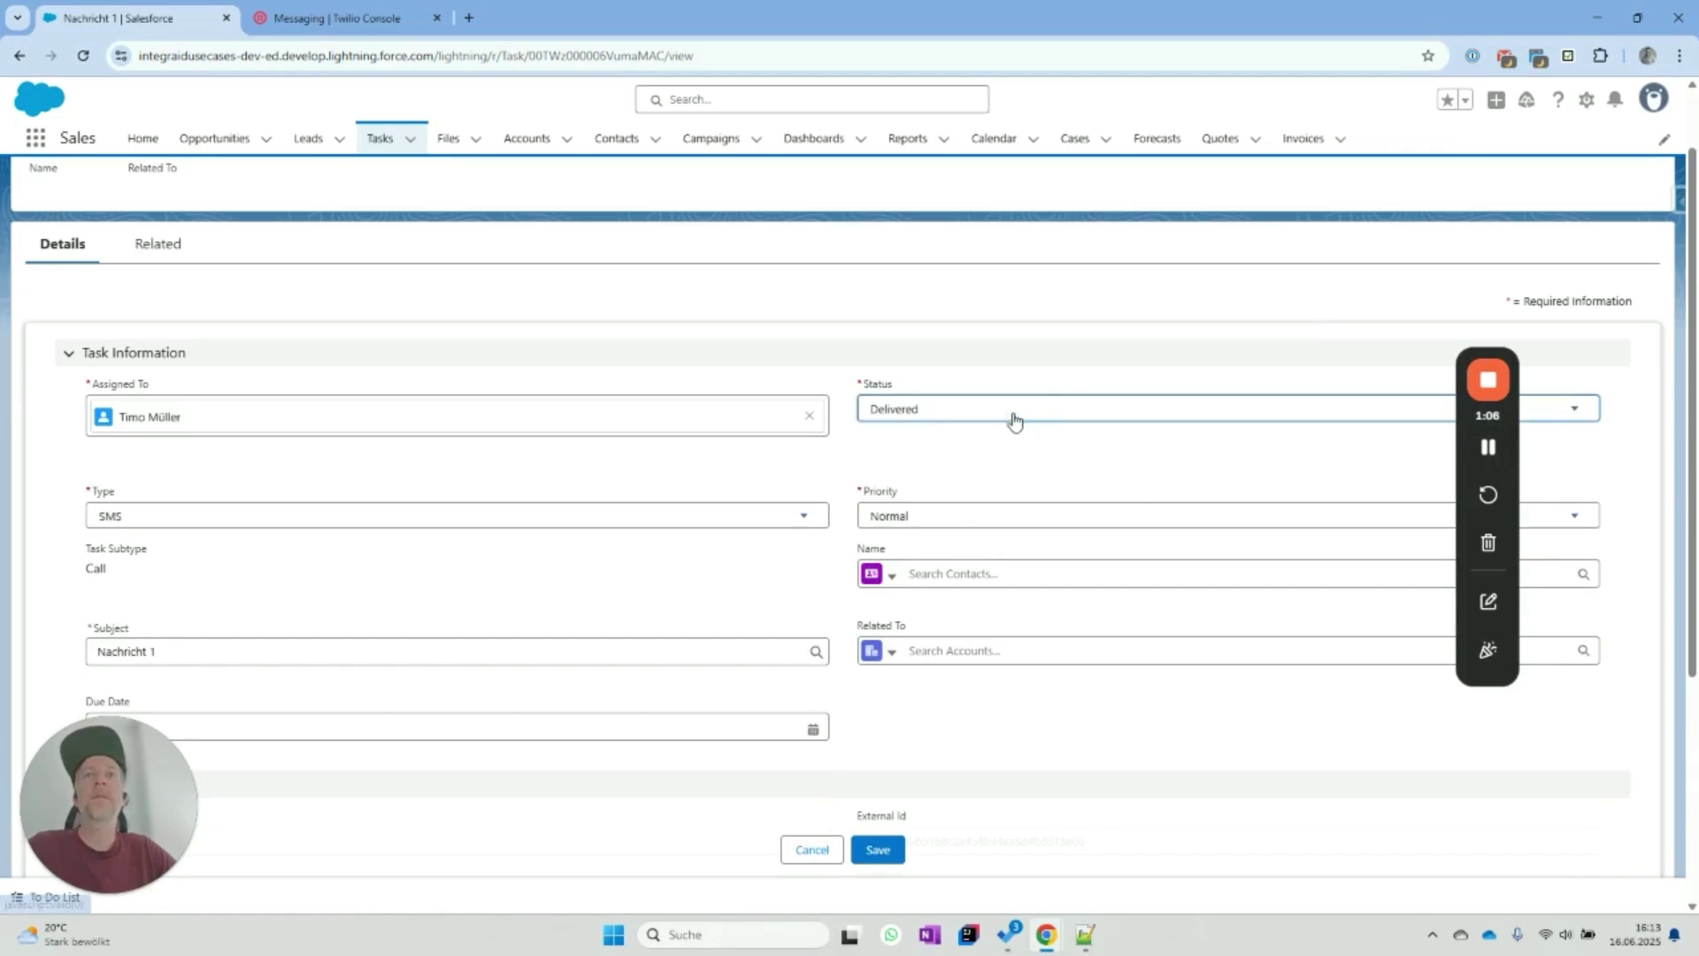
click(1014, 419)
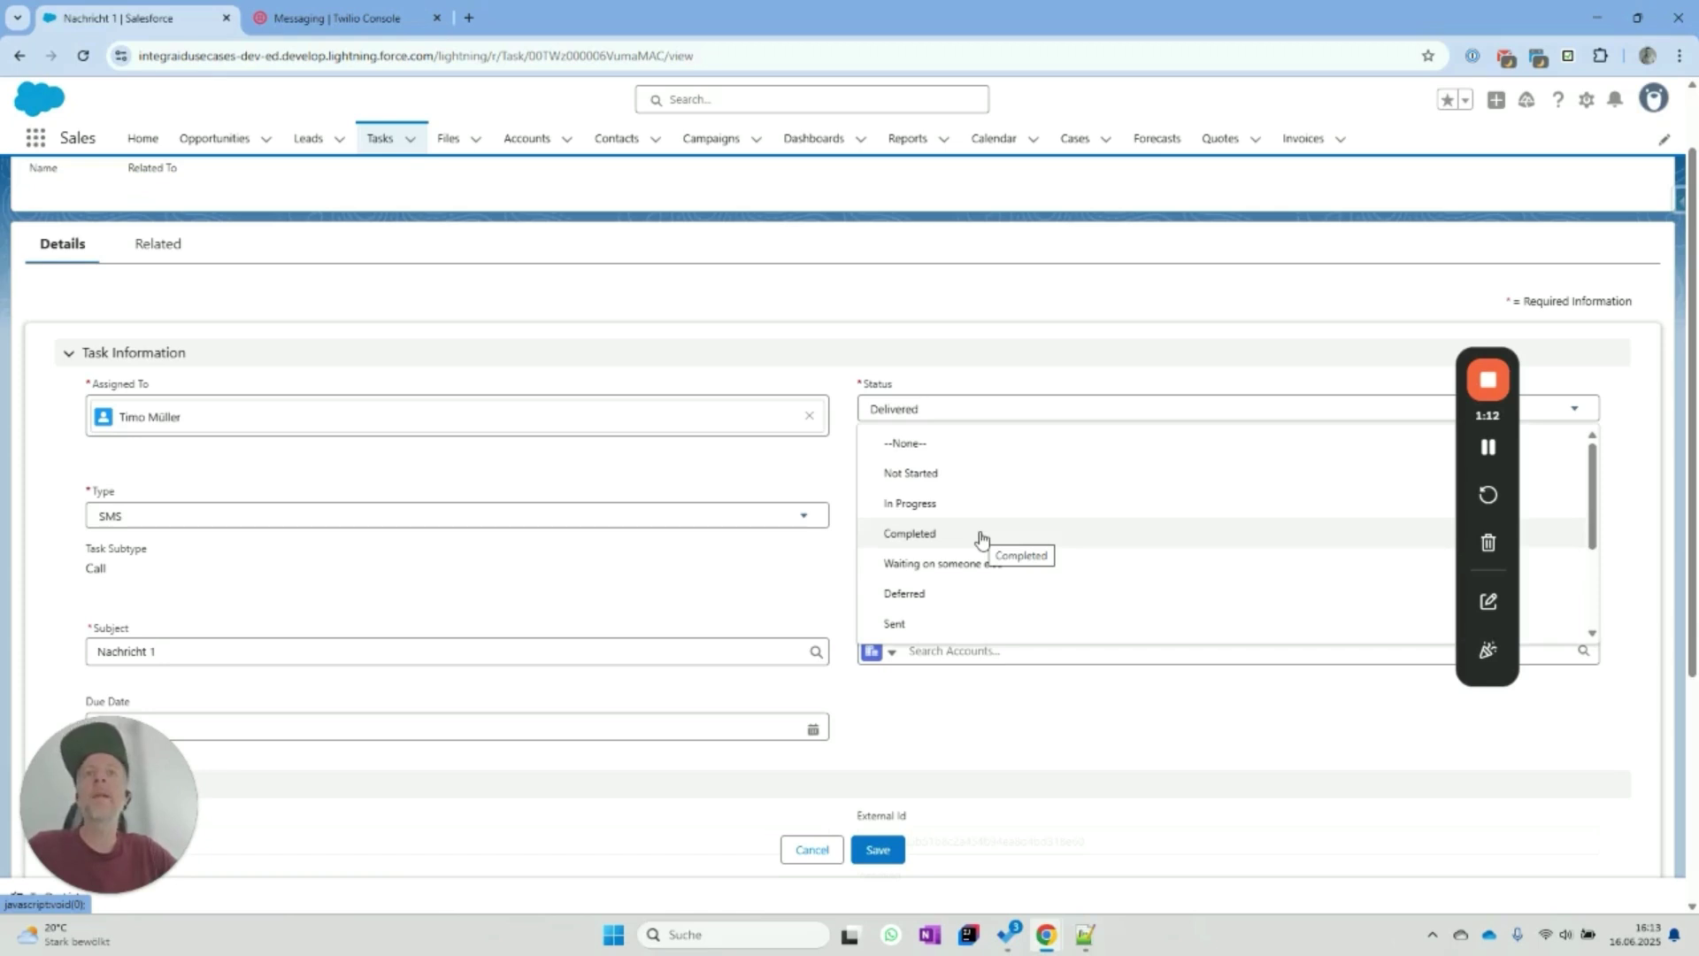
scroll(976, 595, down, 2)
scroll(952, 576, up, 1)
scroll(956, 549, down, 1)
scroll(953, 538, down, 1)
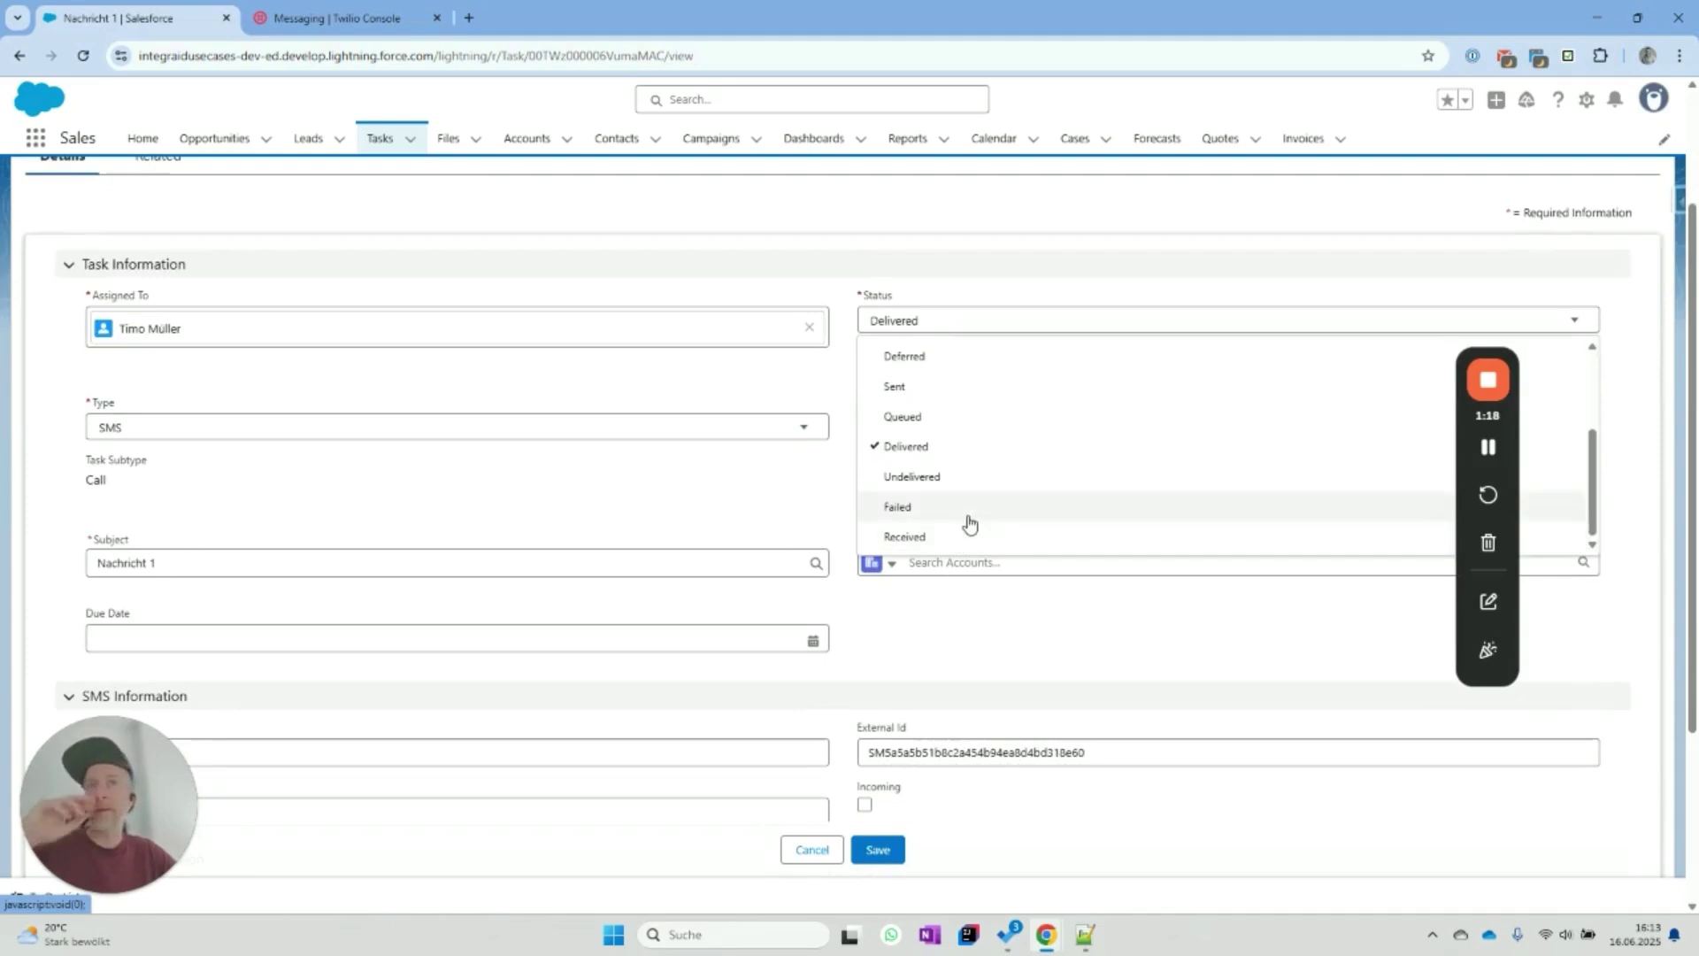
scroll(968, 545, up, 1)
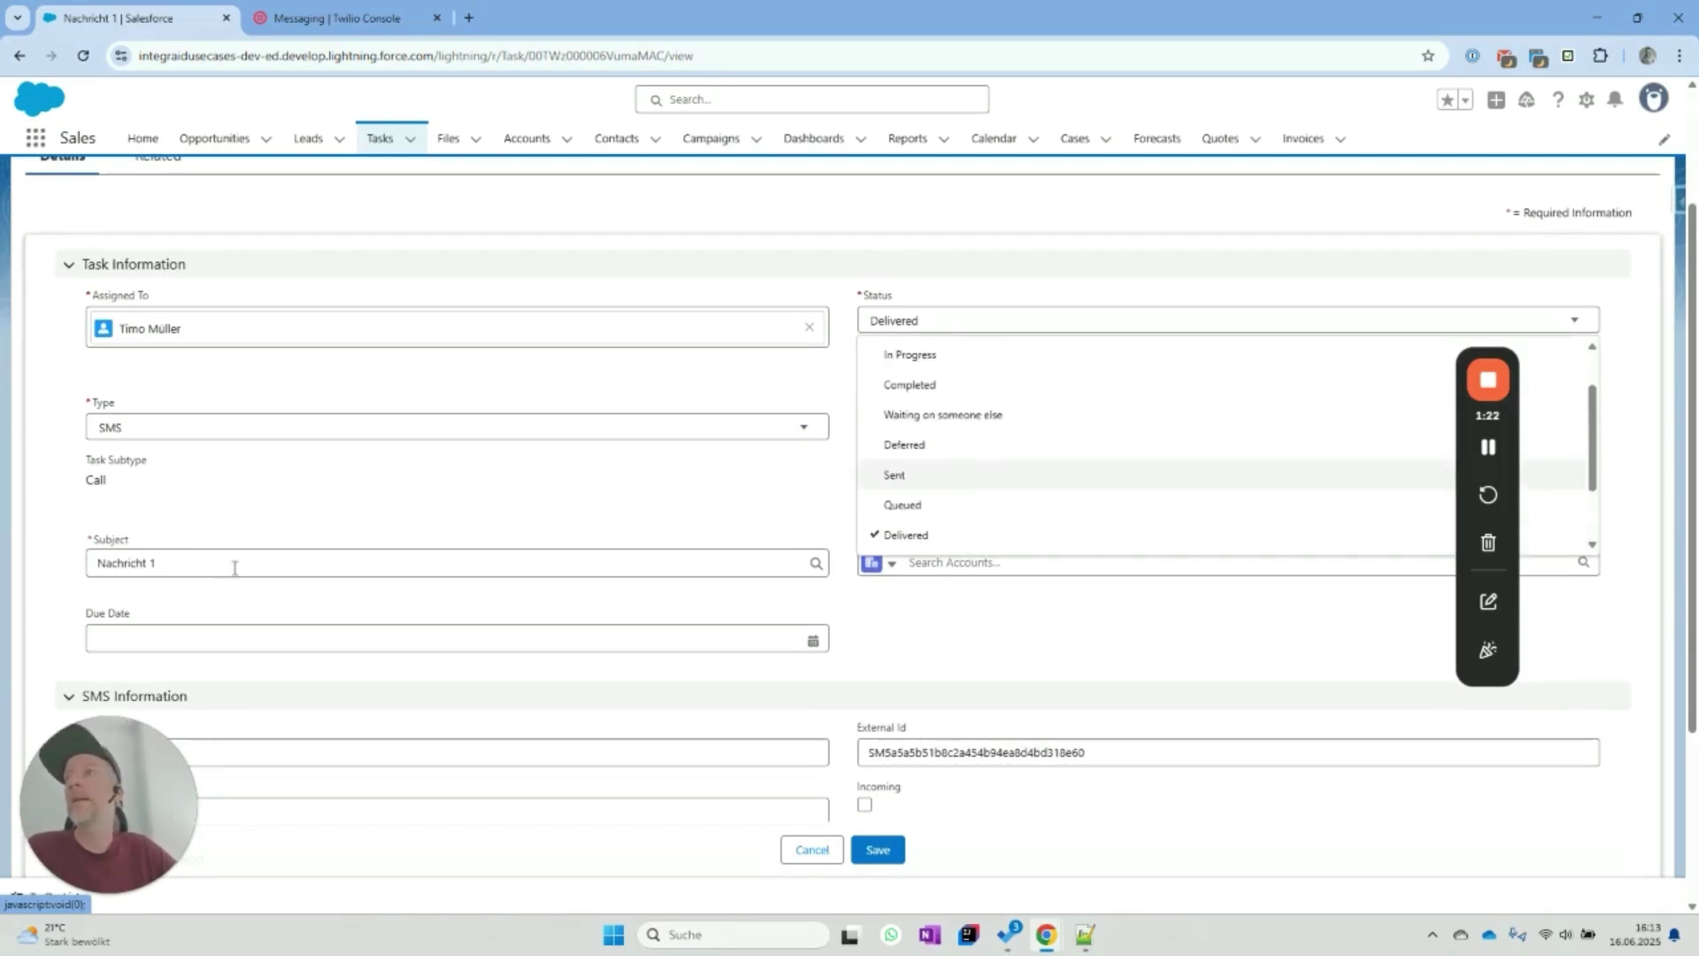
scroll(248, 562, down, 2)
scroll(230, 513, up, 1)
Check the Type options keeping SMS, cancel the edit, and return to the SMS task list.
click(145, 344)
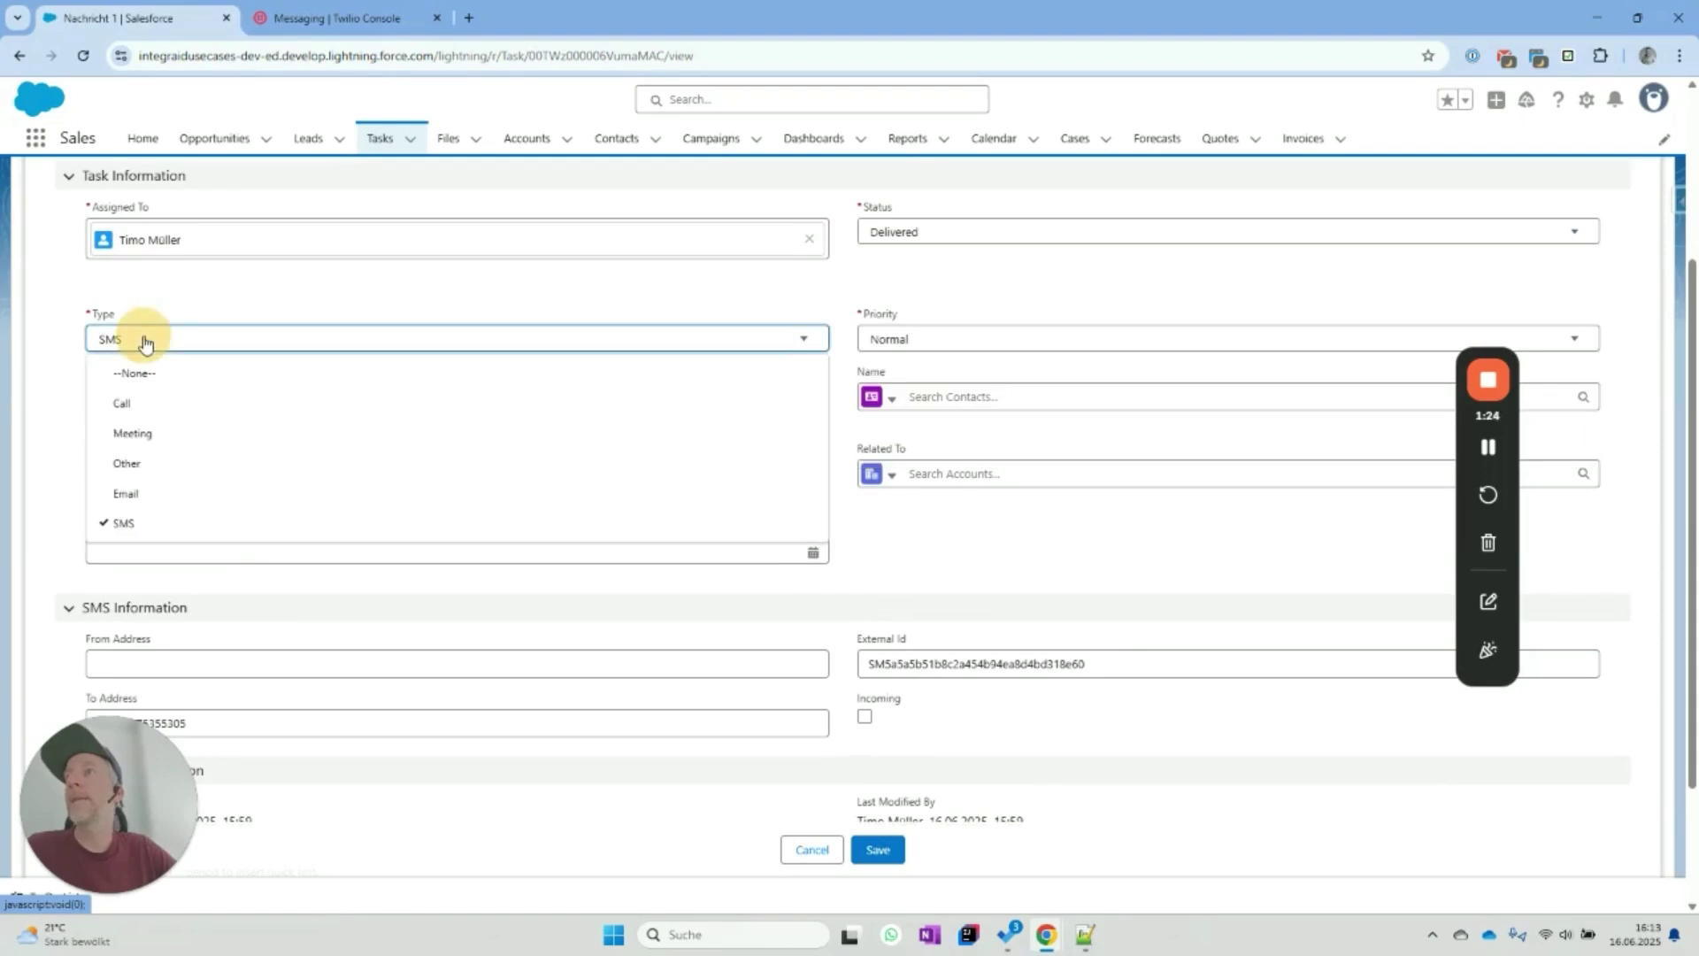
click(187, 524)
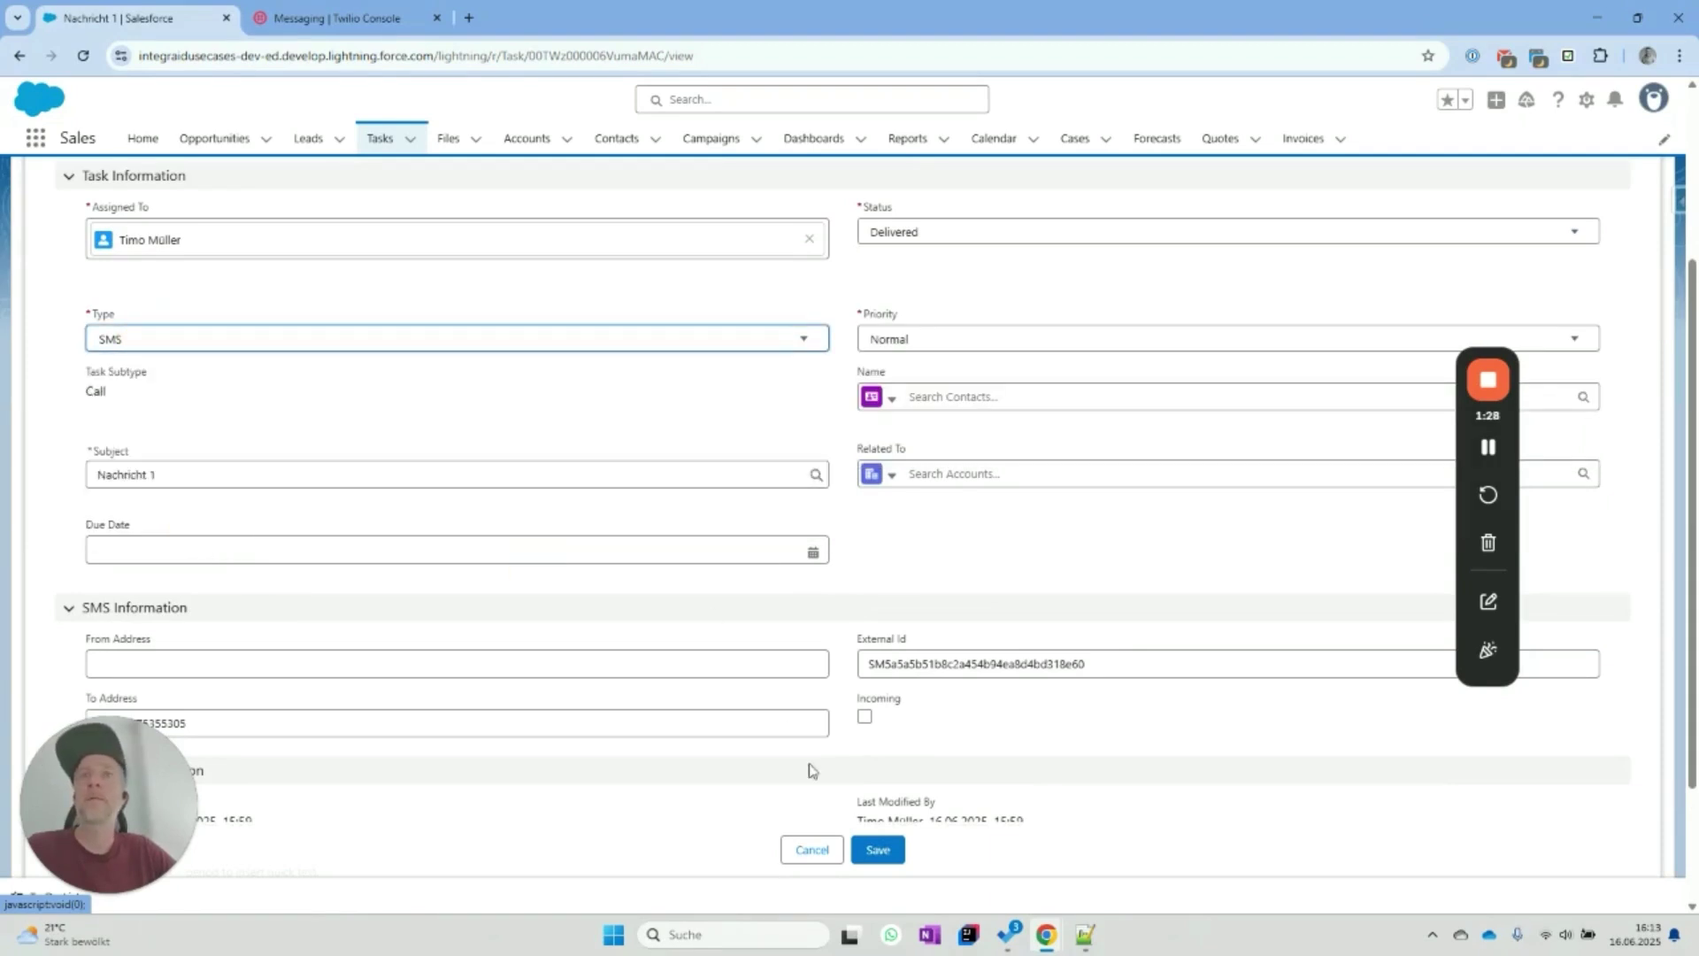
click(812, 851)
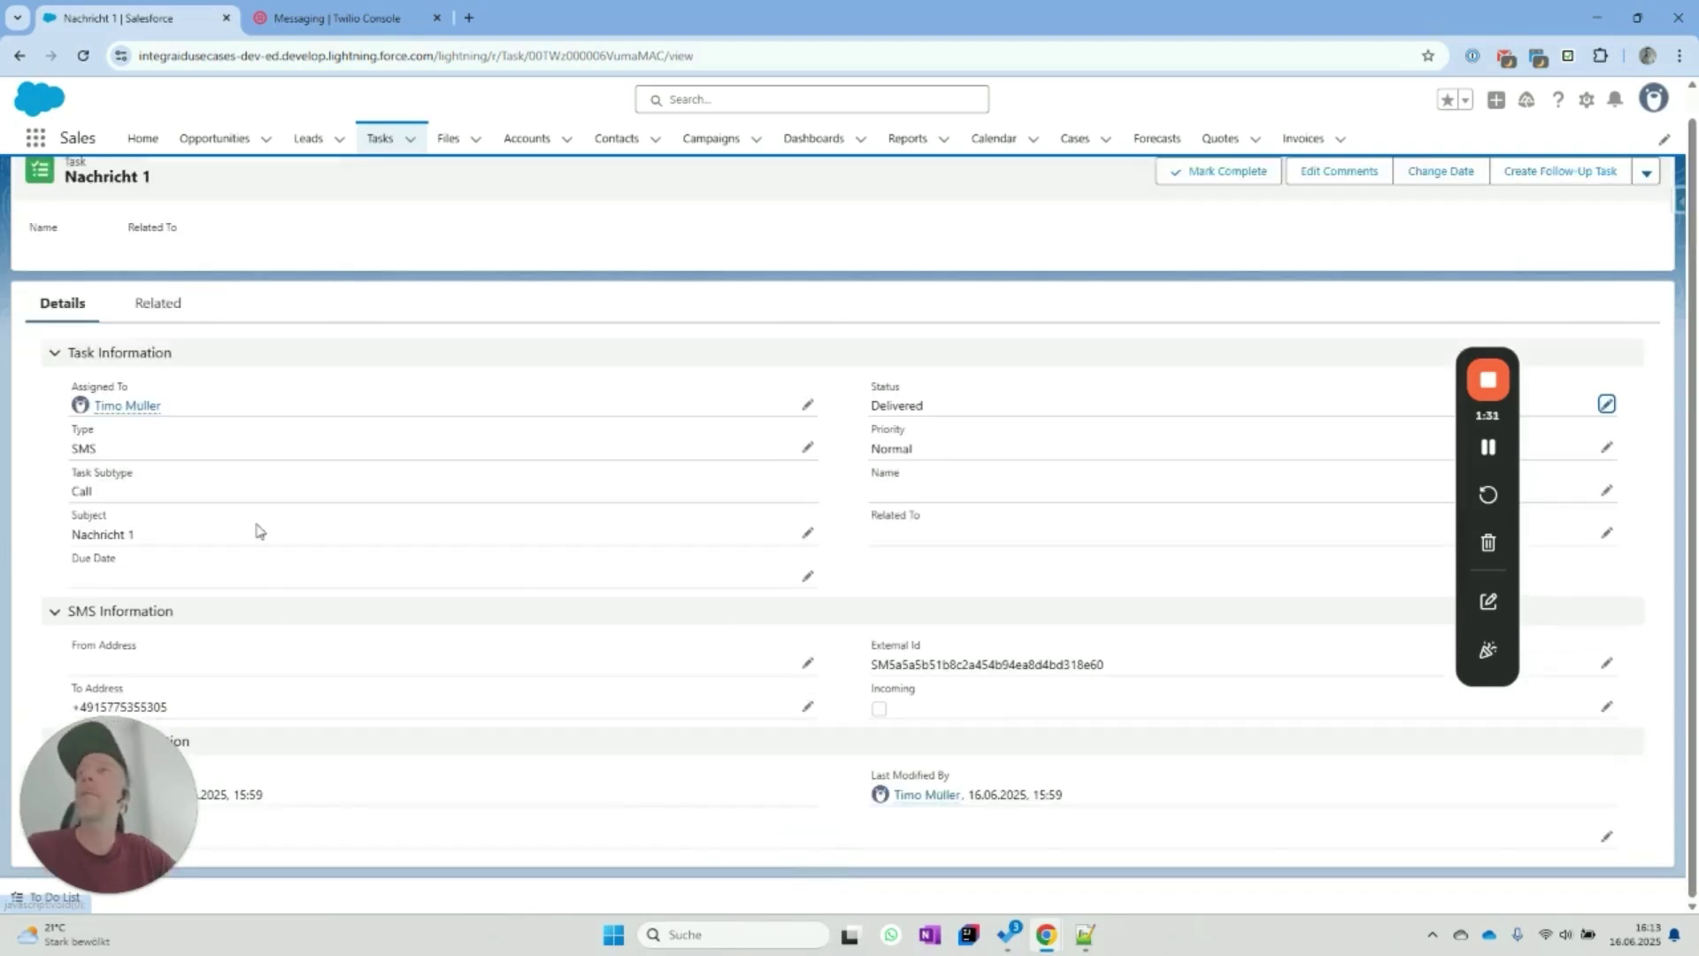
click(20, 59)
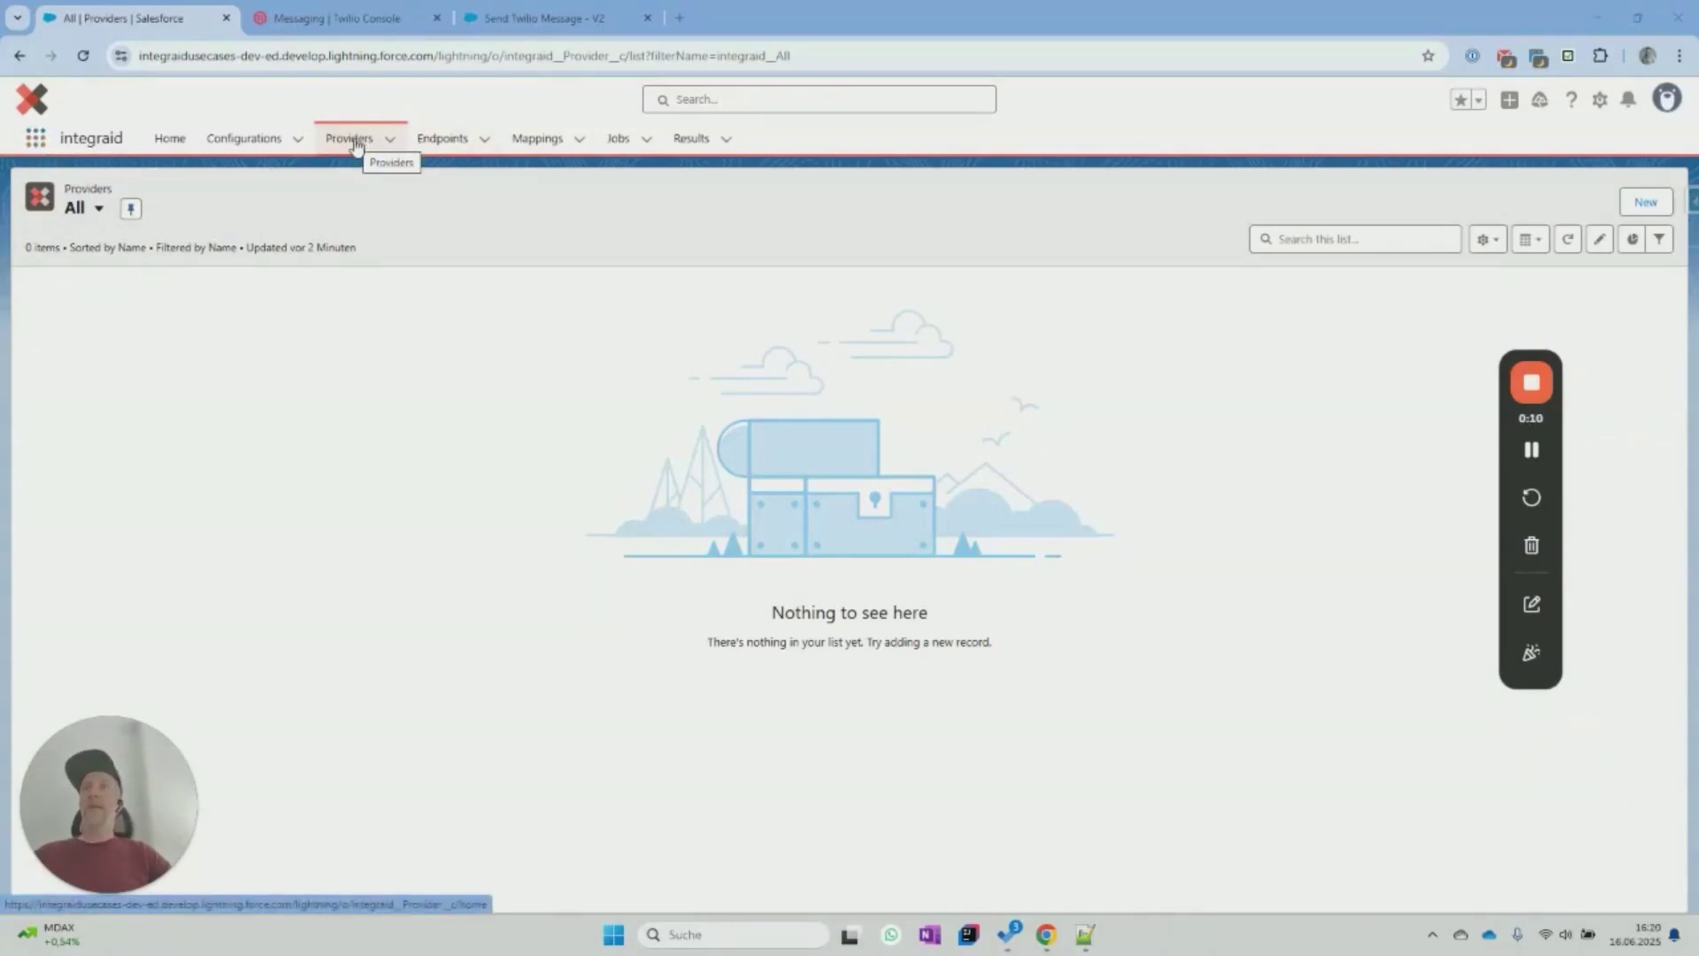
click(1646, 202)
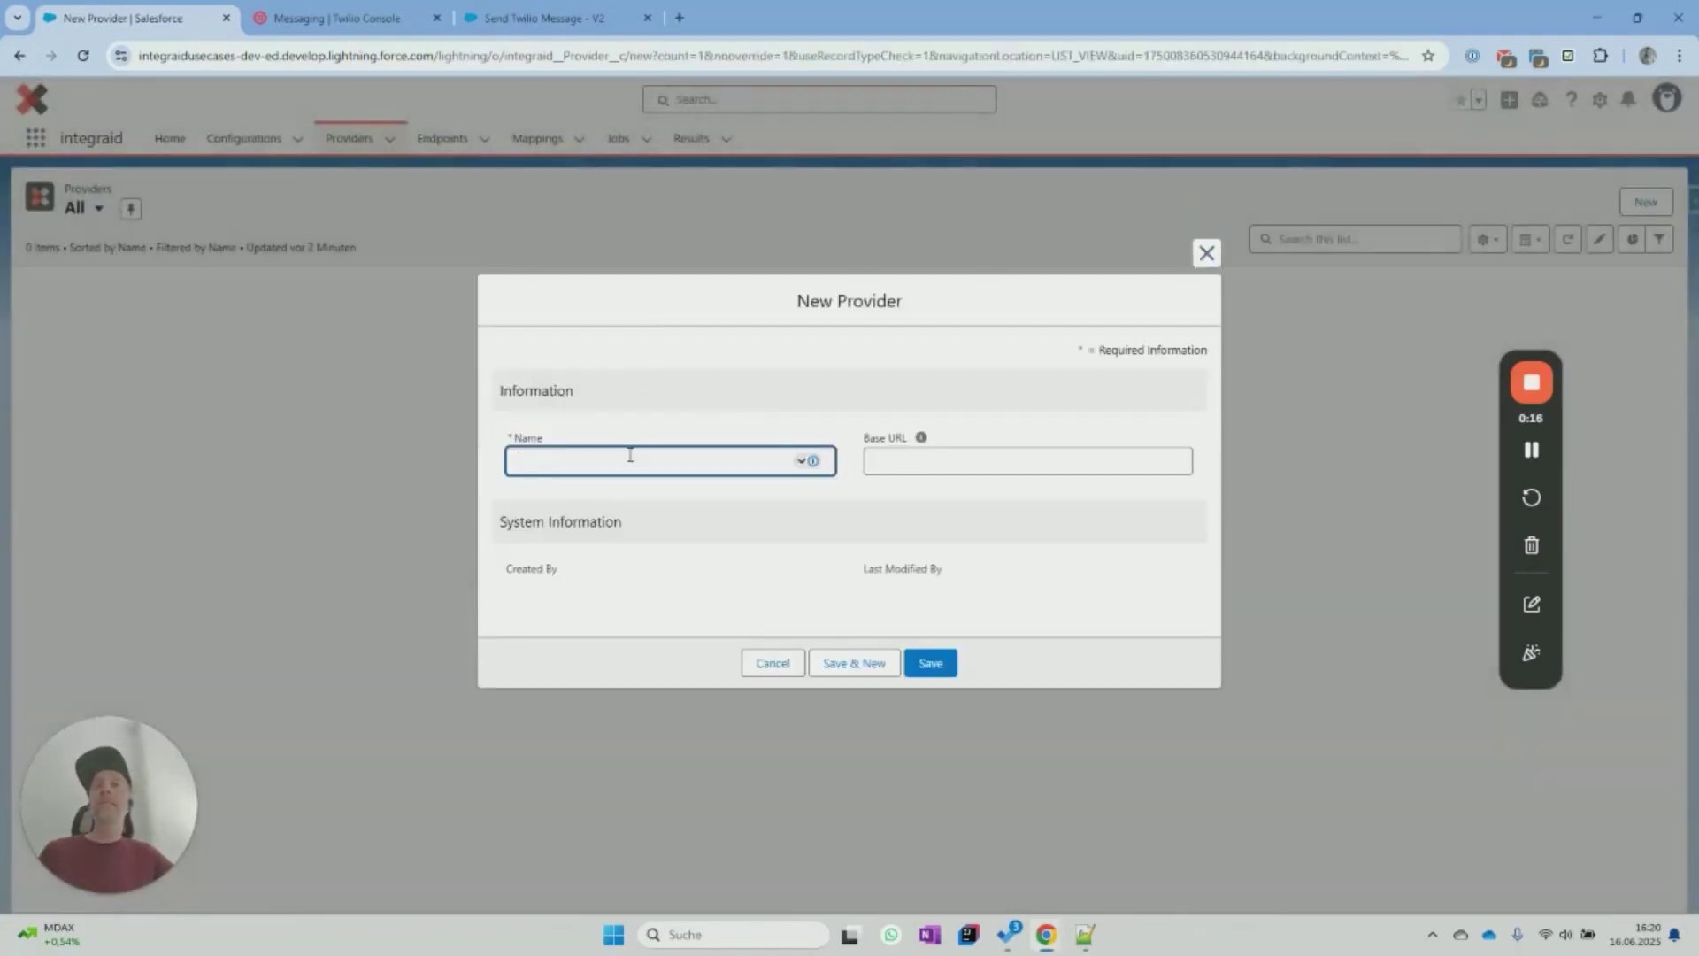
text(Twilio)
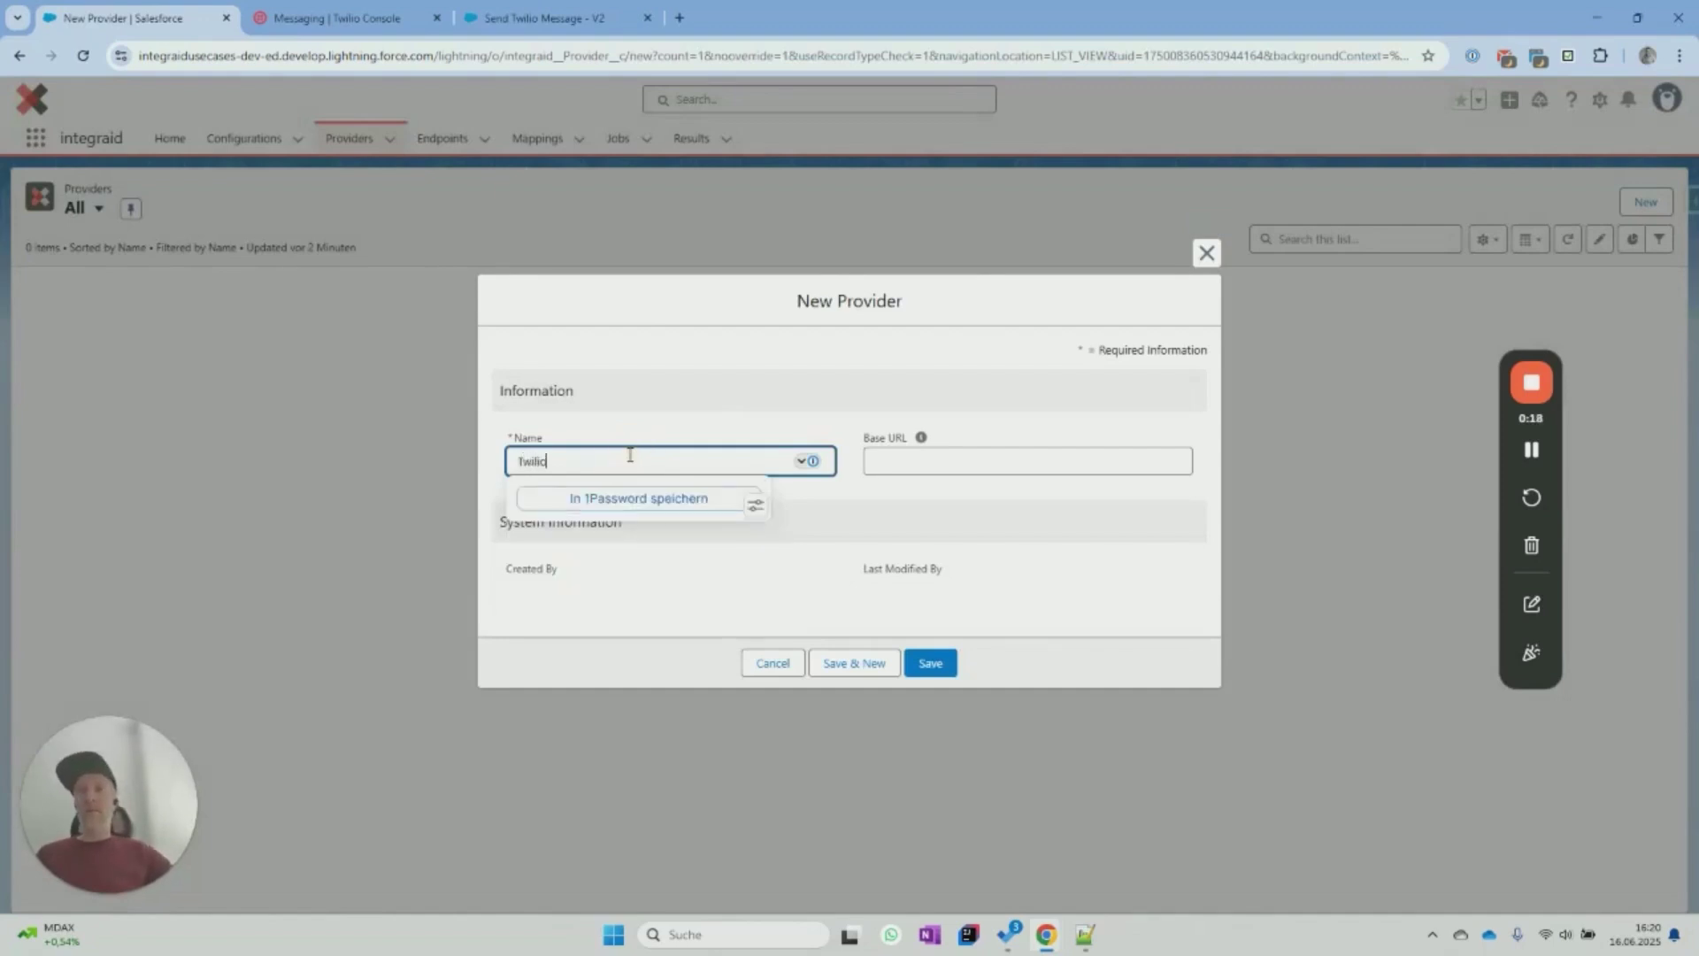
key(alt+Tab)
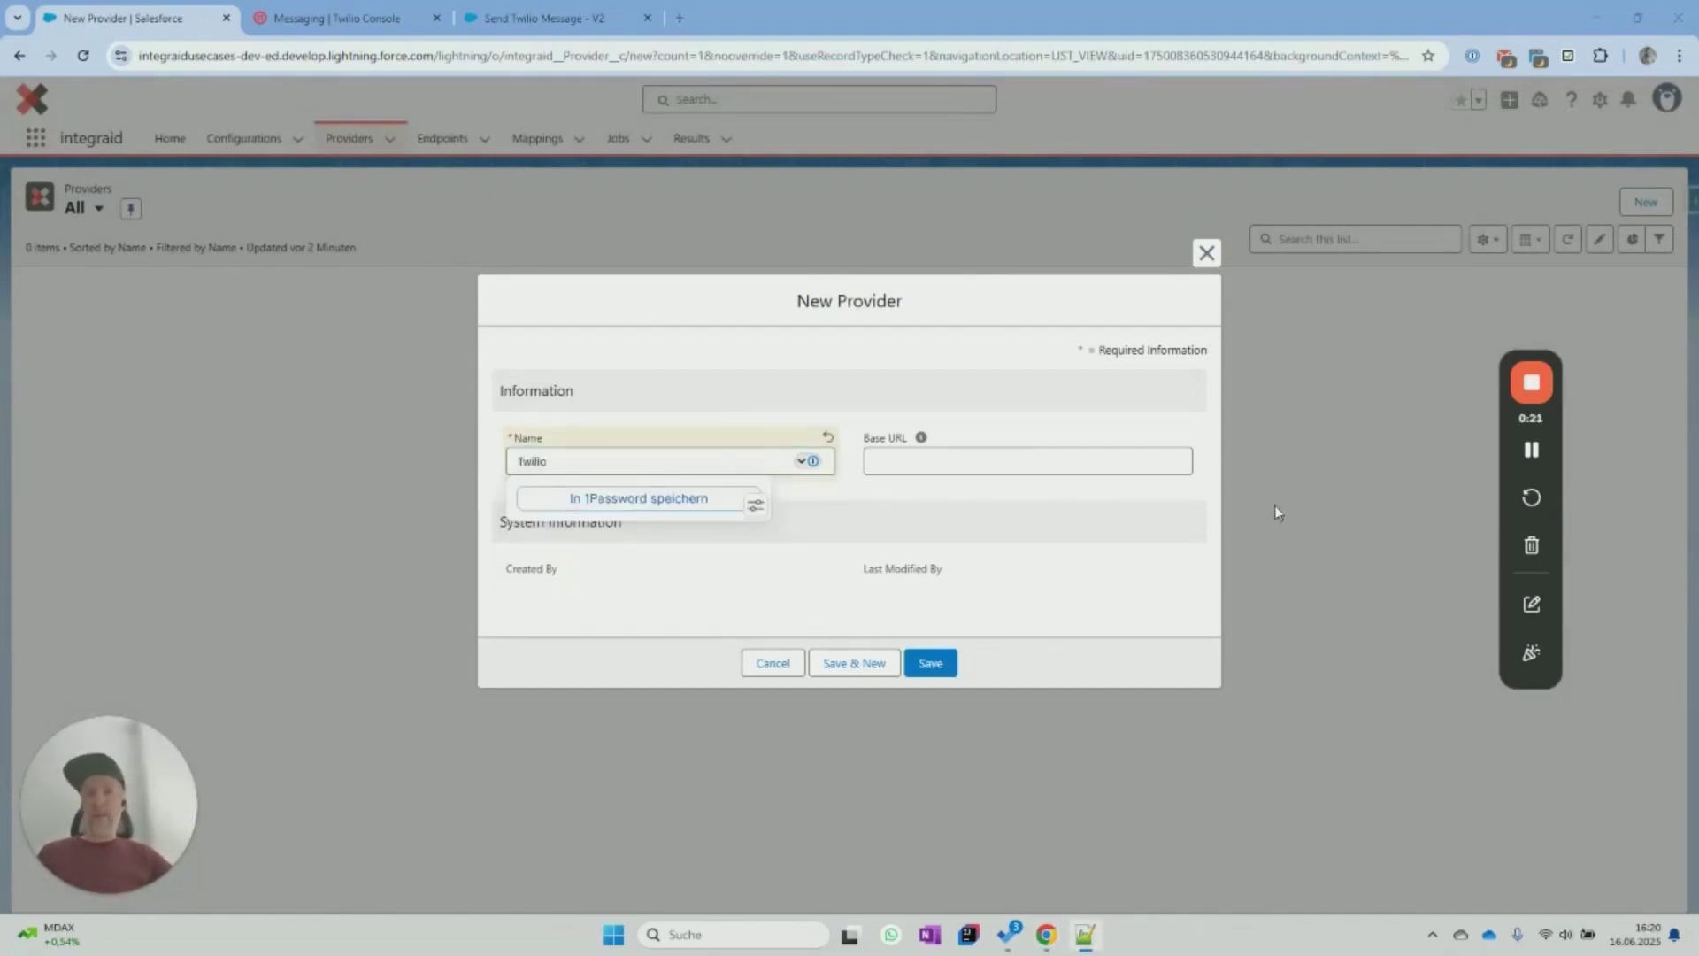
click(1051, 464)
key(ctrl+v)
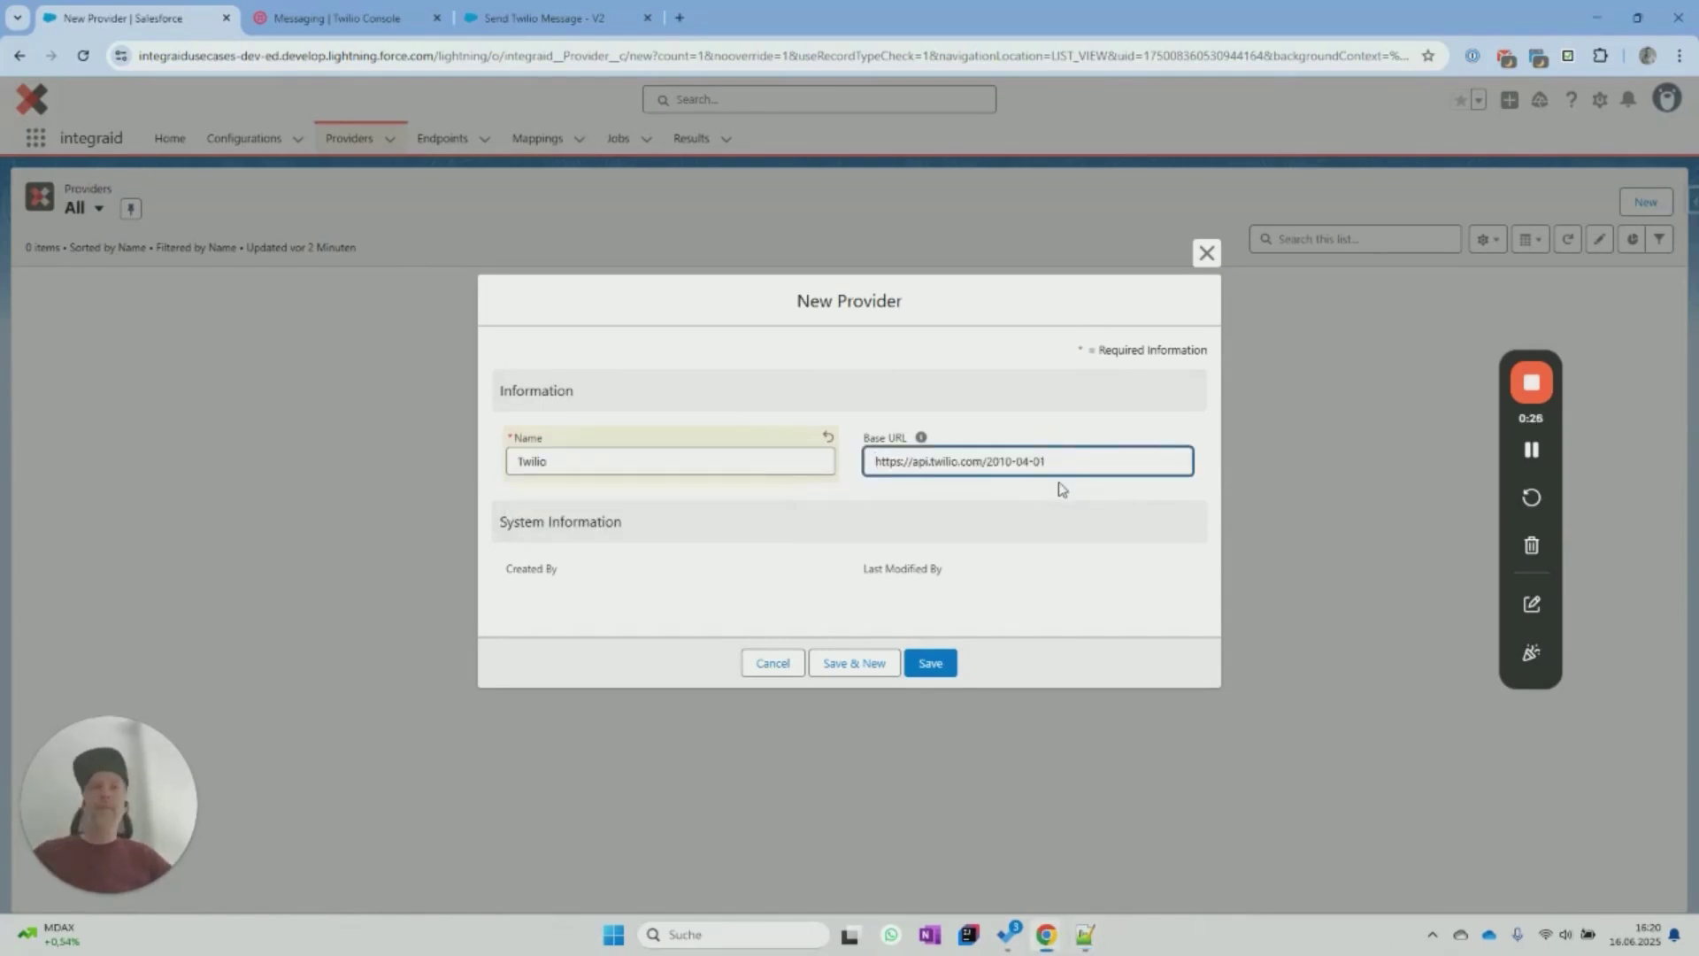
click(931, 670)
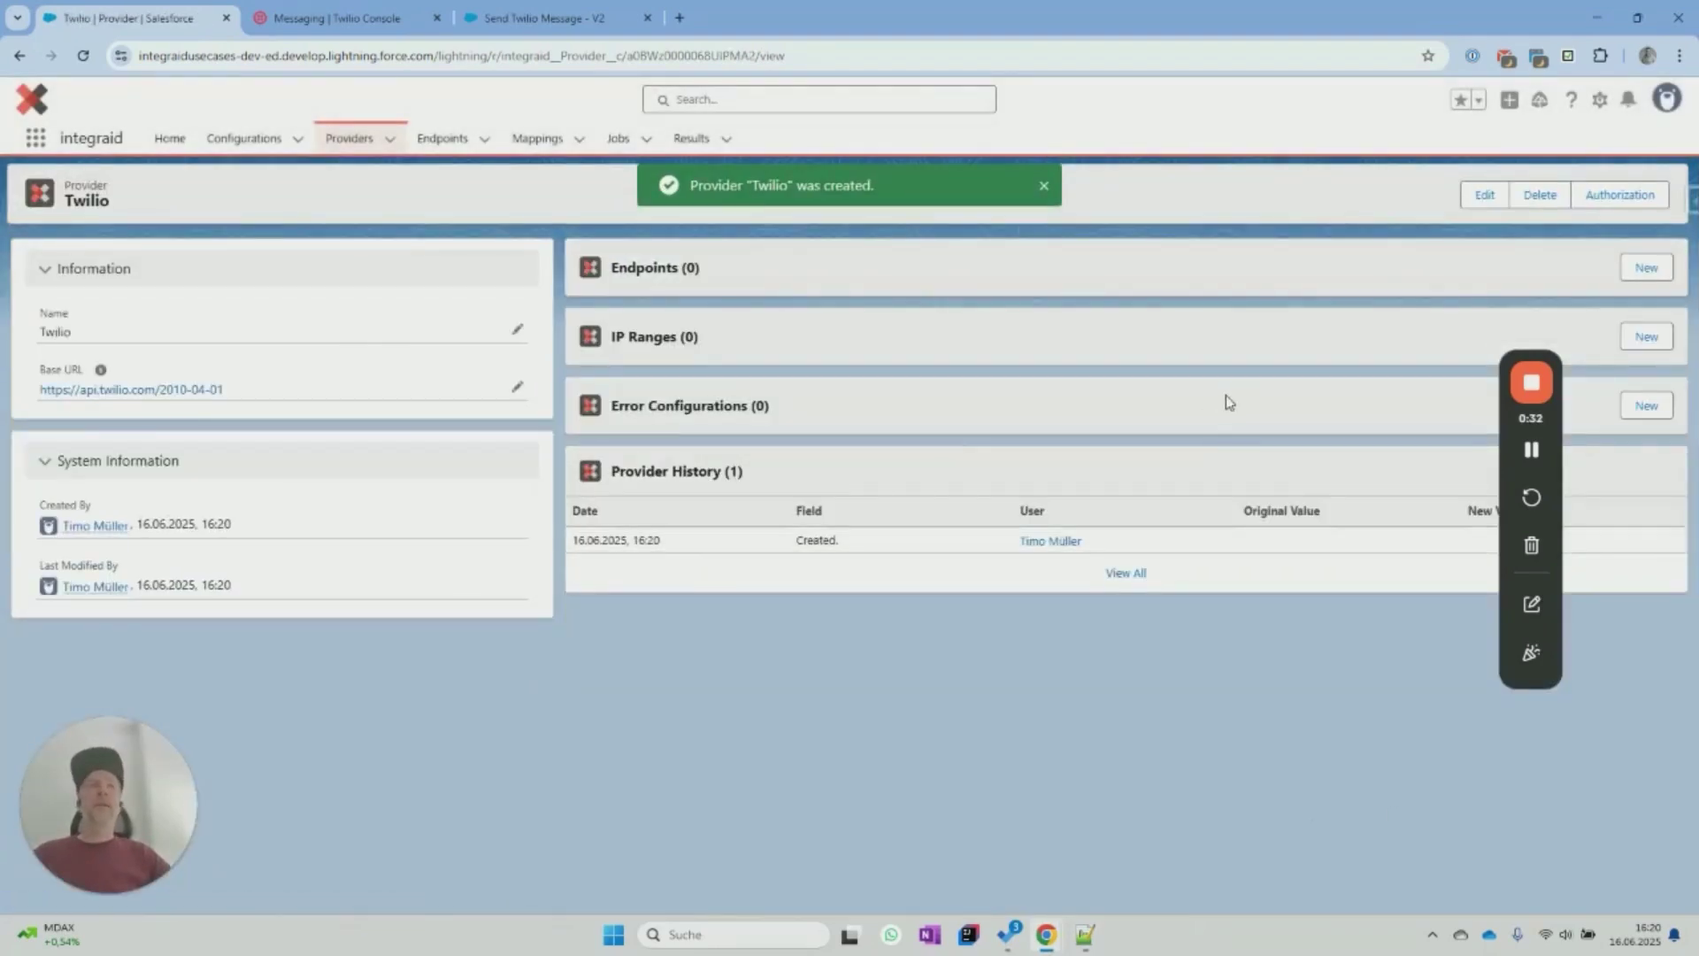
click(1603, 203)
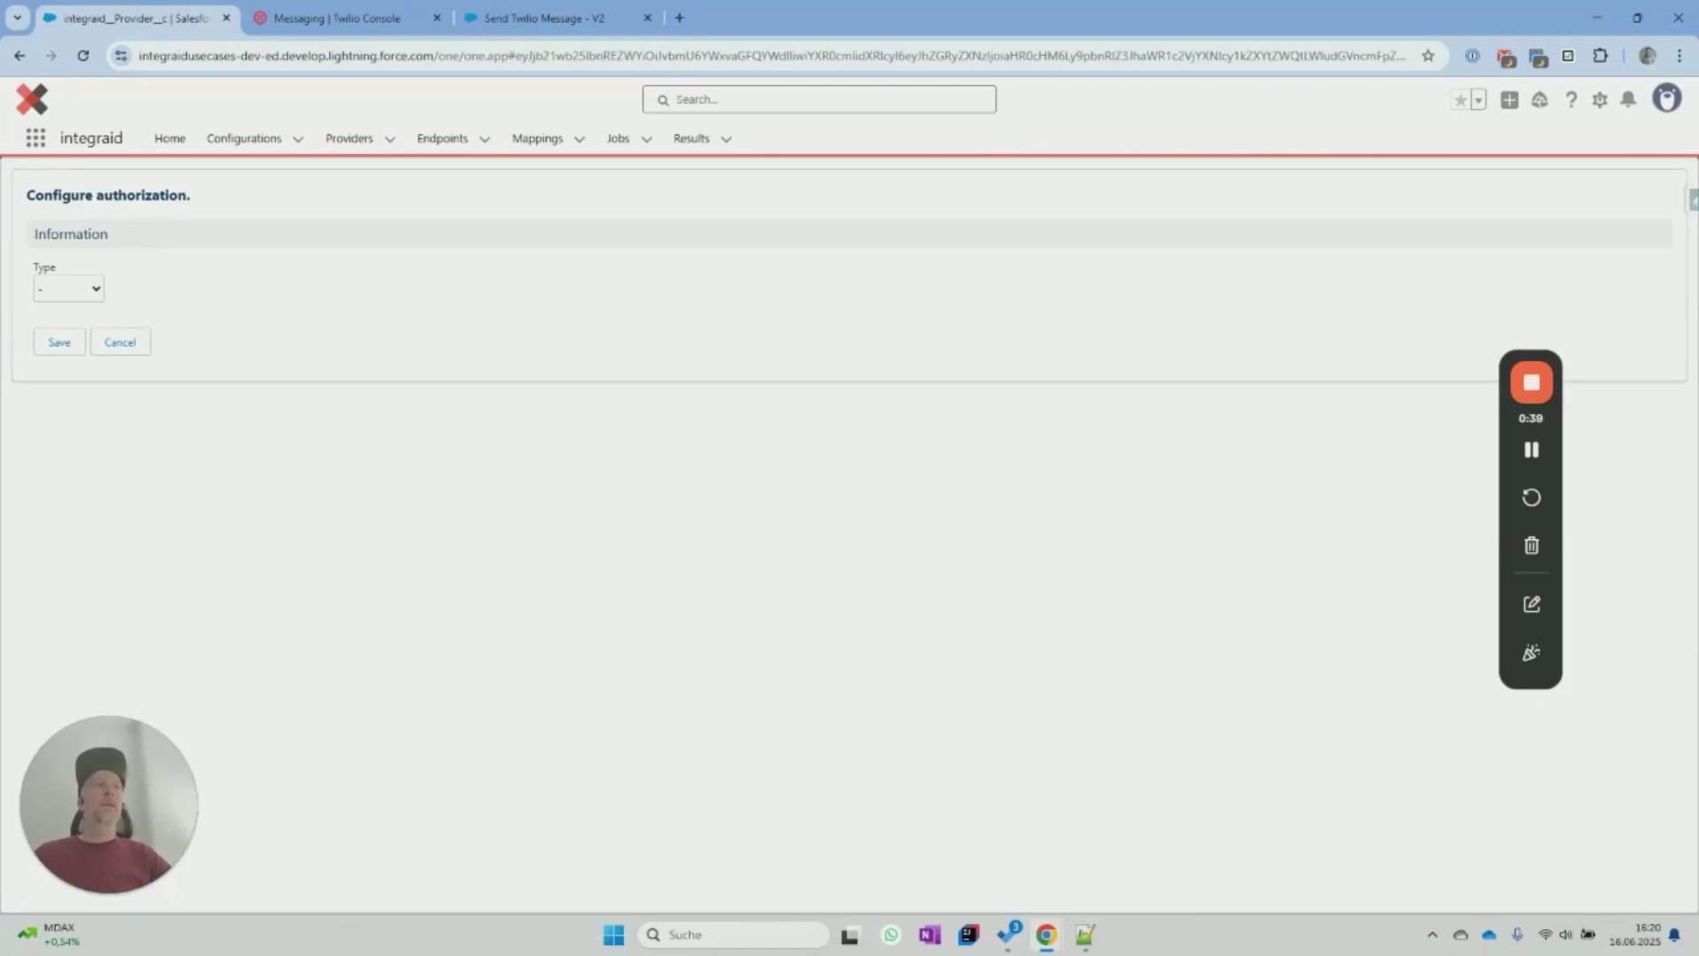
Set the Twilio provider's authorization to Basic using the account username and password from Notepad++.
click(70, 293)
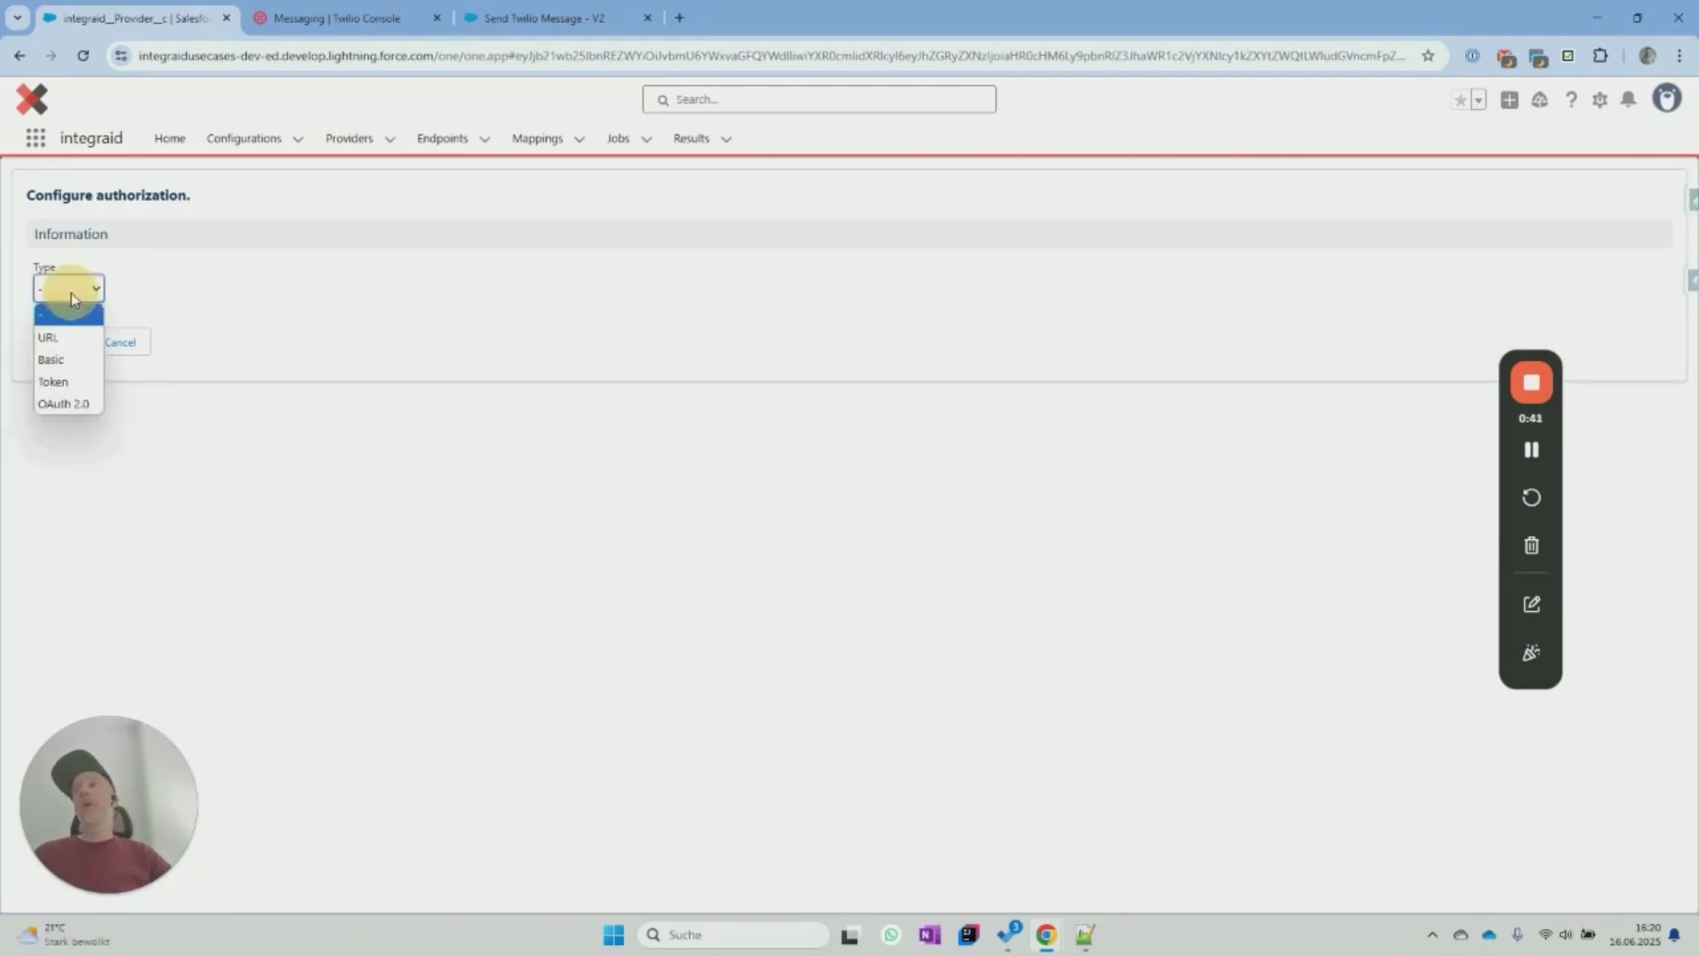
click(53, 359)
key(alt+Tab)
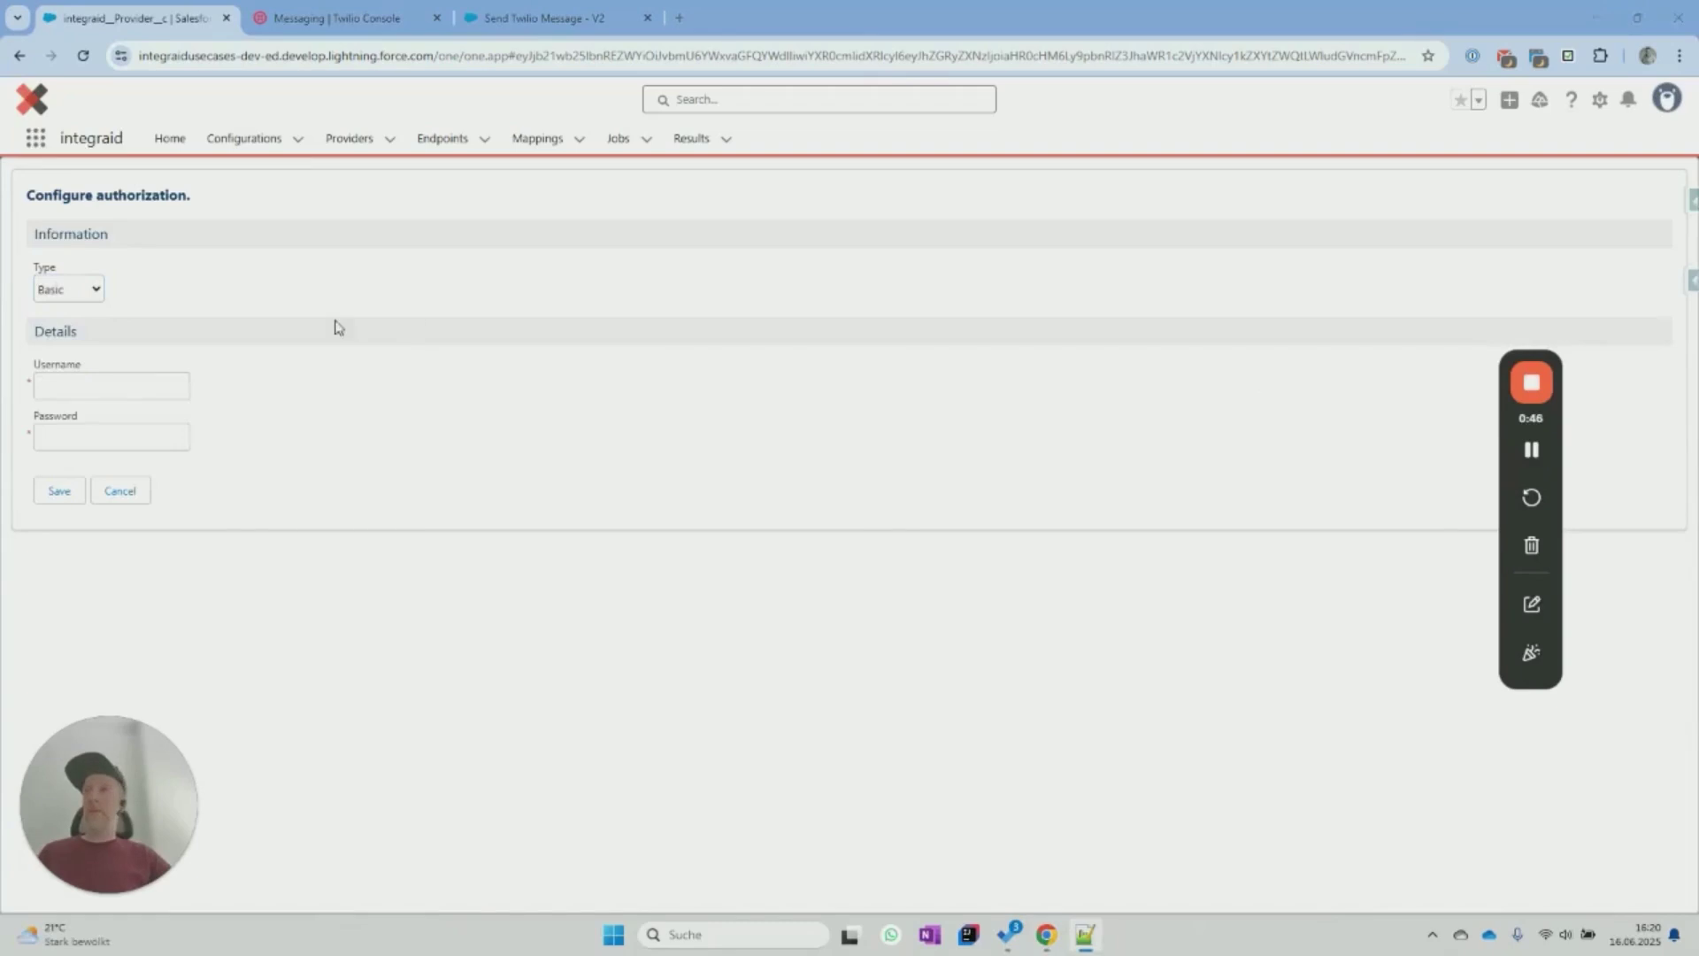
click(119, 387)
key(ctrl+v)
key(Tab)
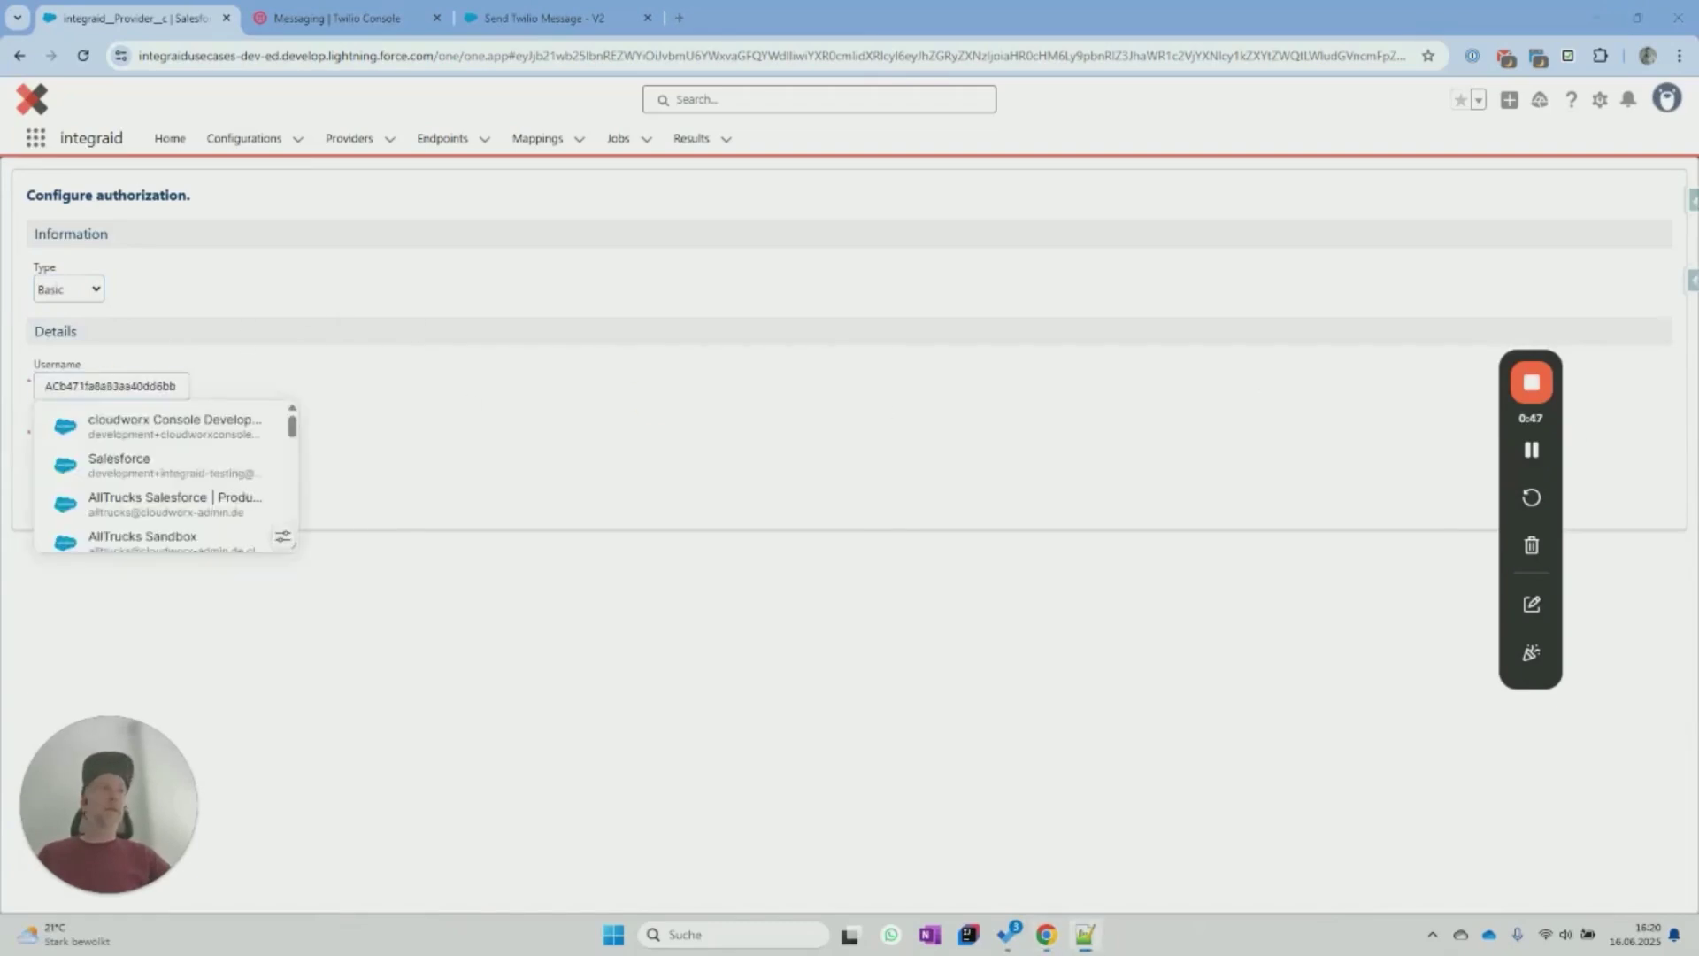
click(324, 395)
click(169, 435)
key(ctrl+v)
click(316, 451)
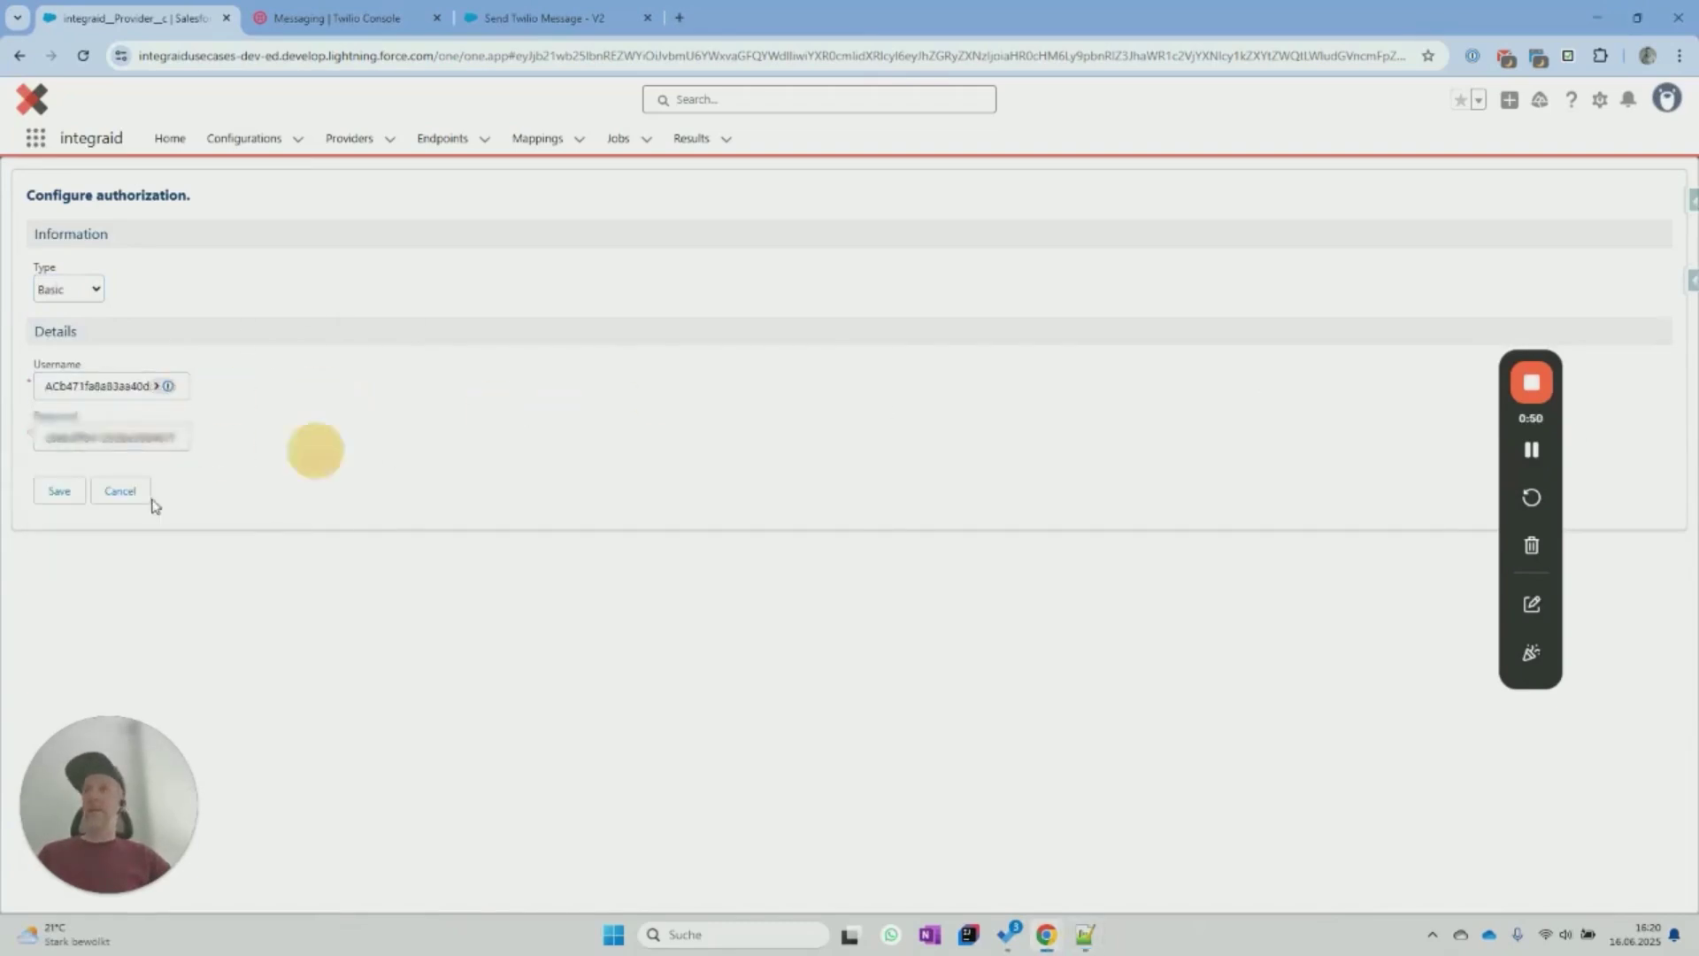
click(58, 492)
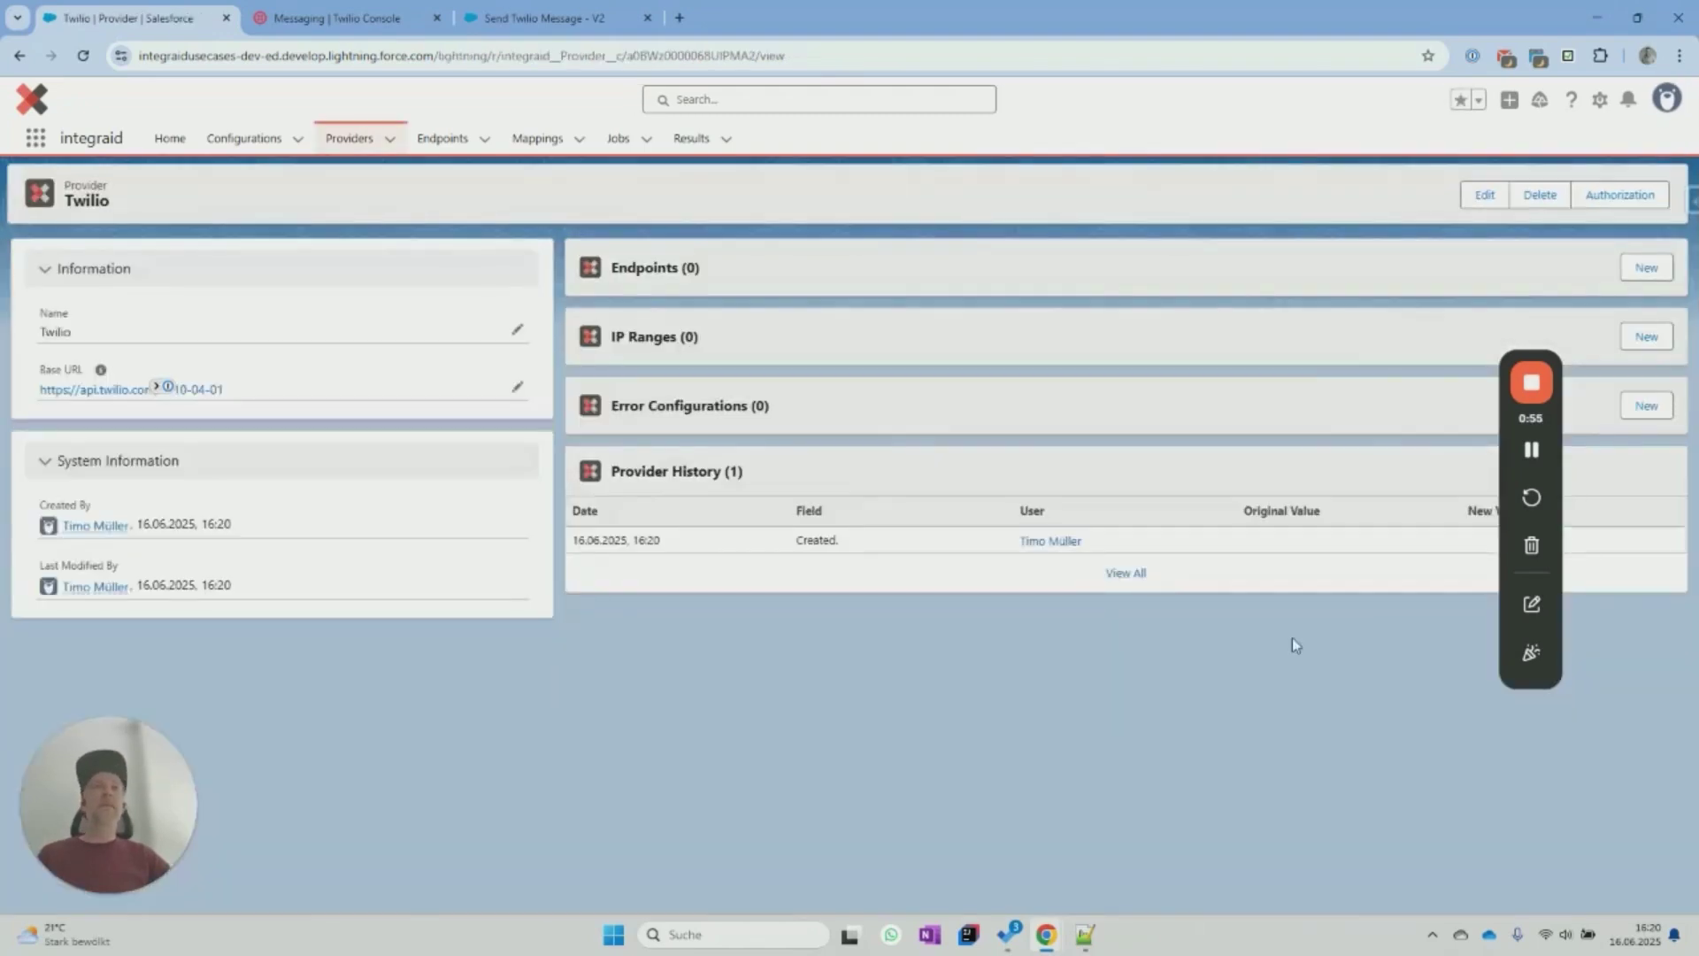
key(F5)
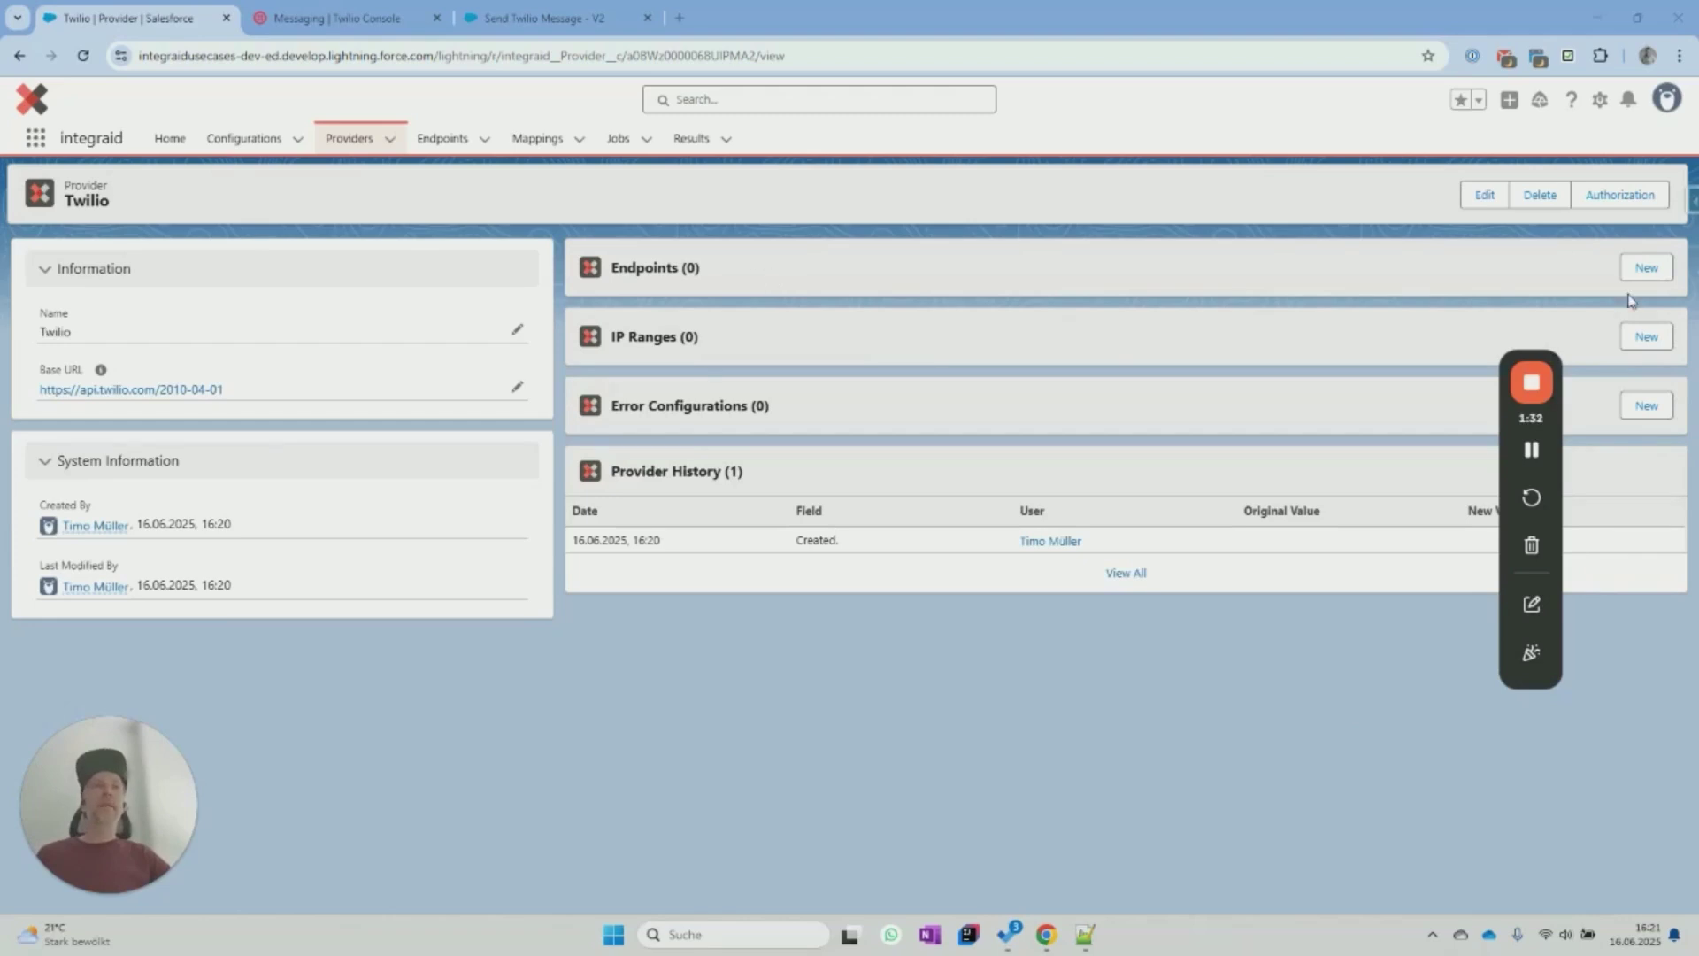
Start a new Twilio endpoint named Send Message with HTTP method POST.
click(1644, 269)
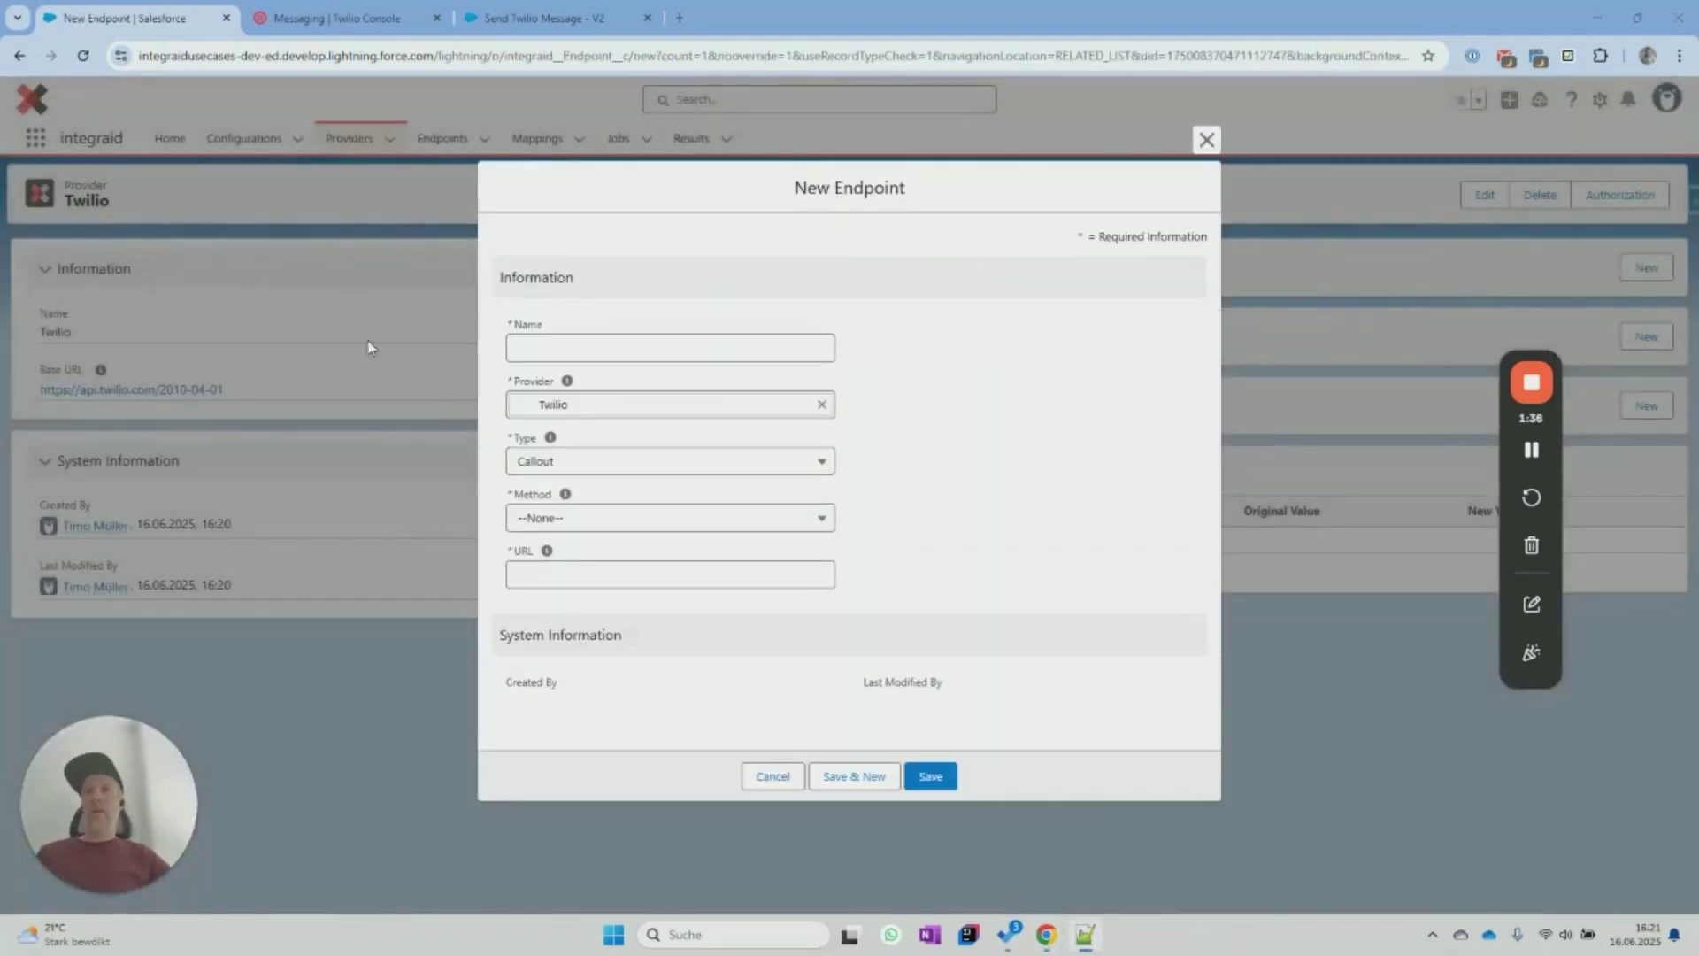
click(592, 347)
text(Send Message)
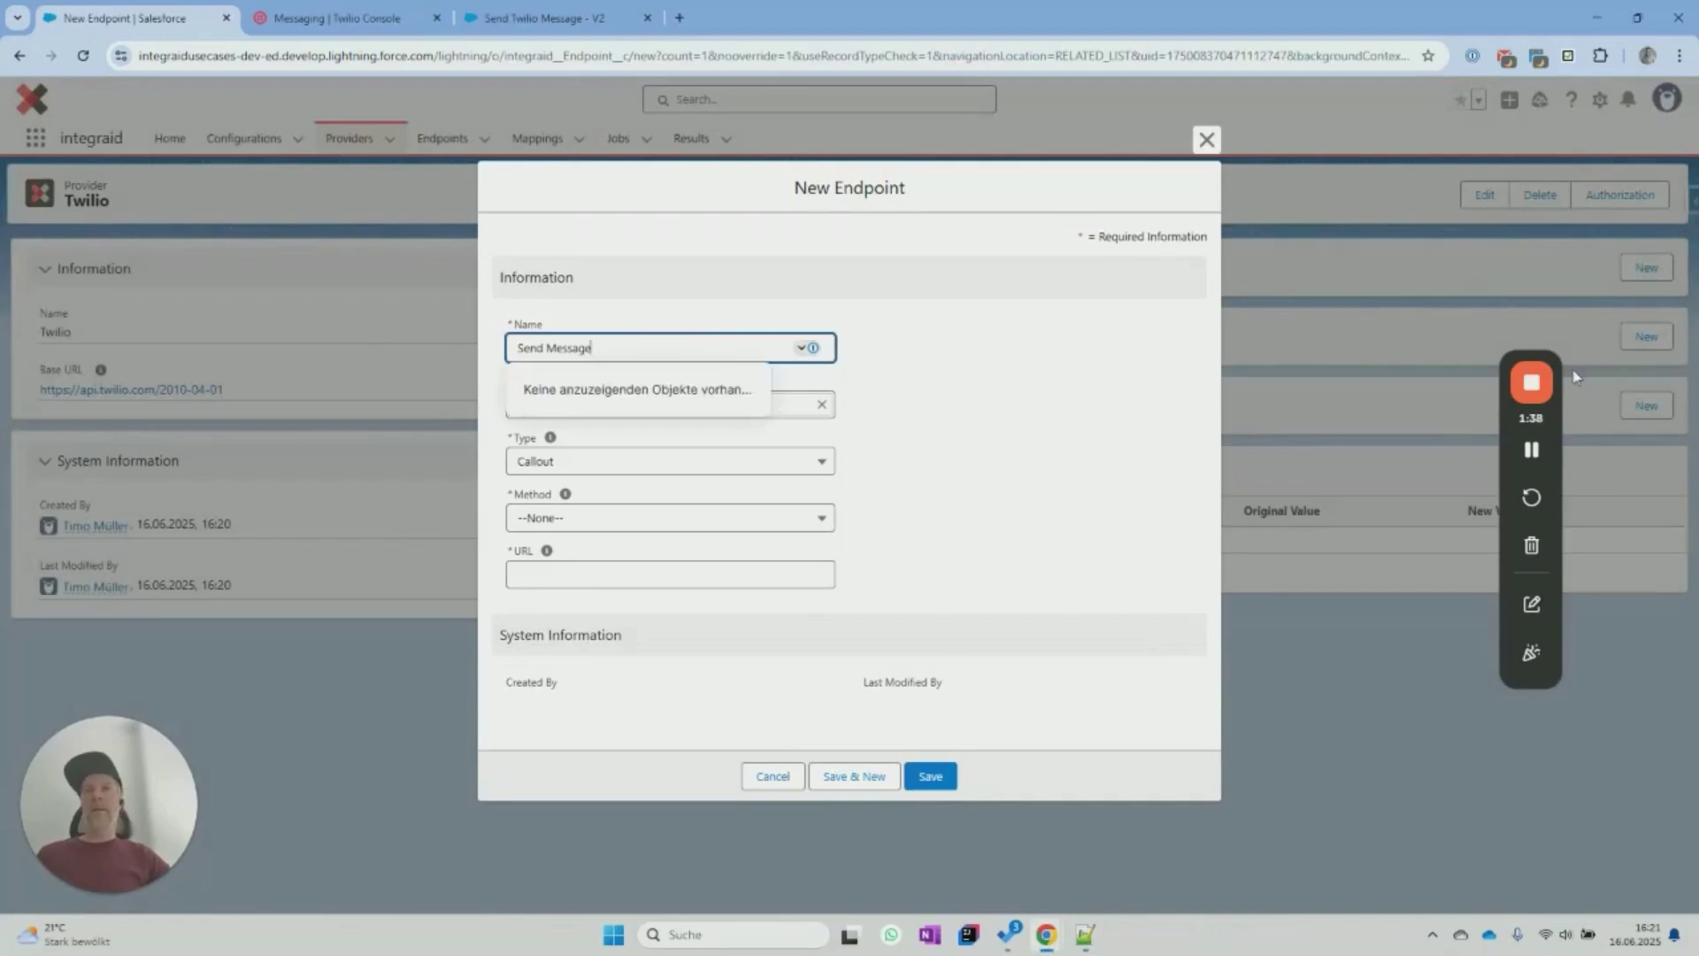
click(980, 398)
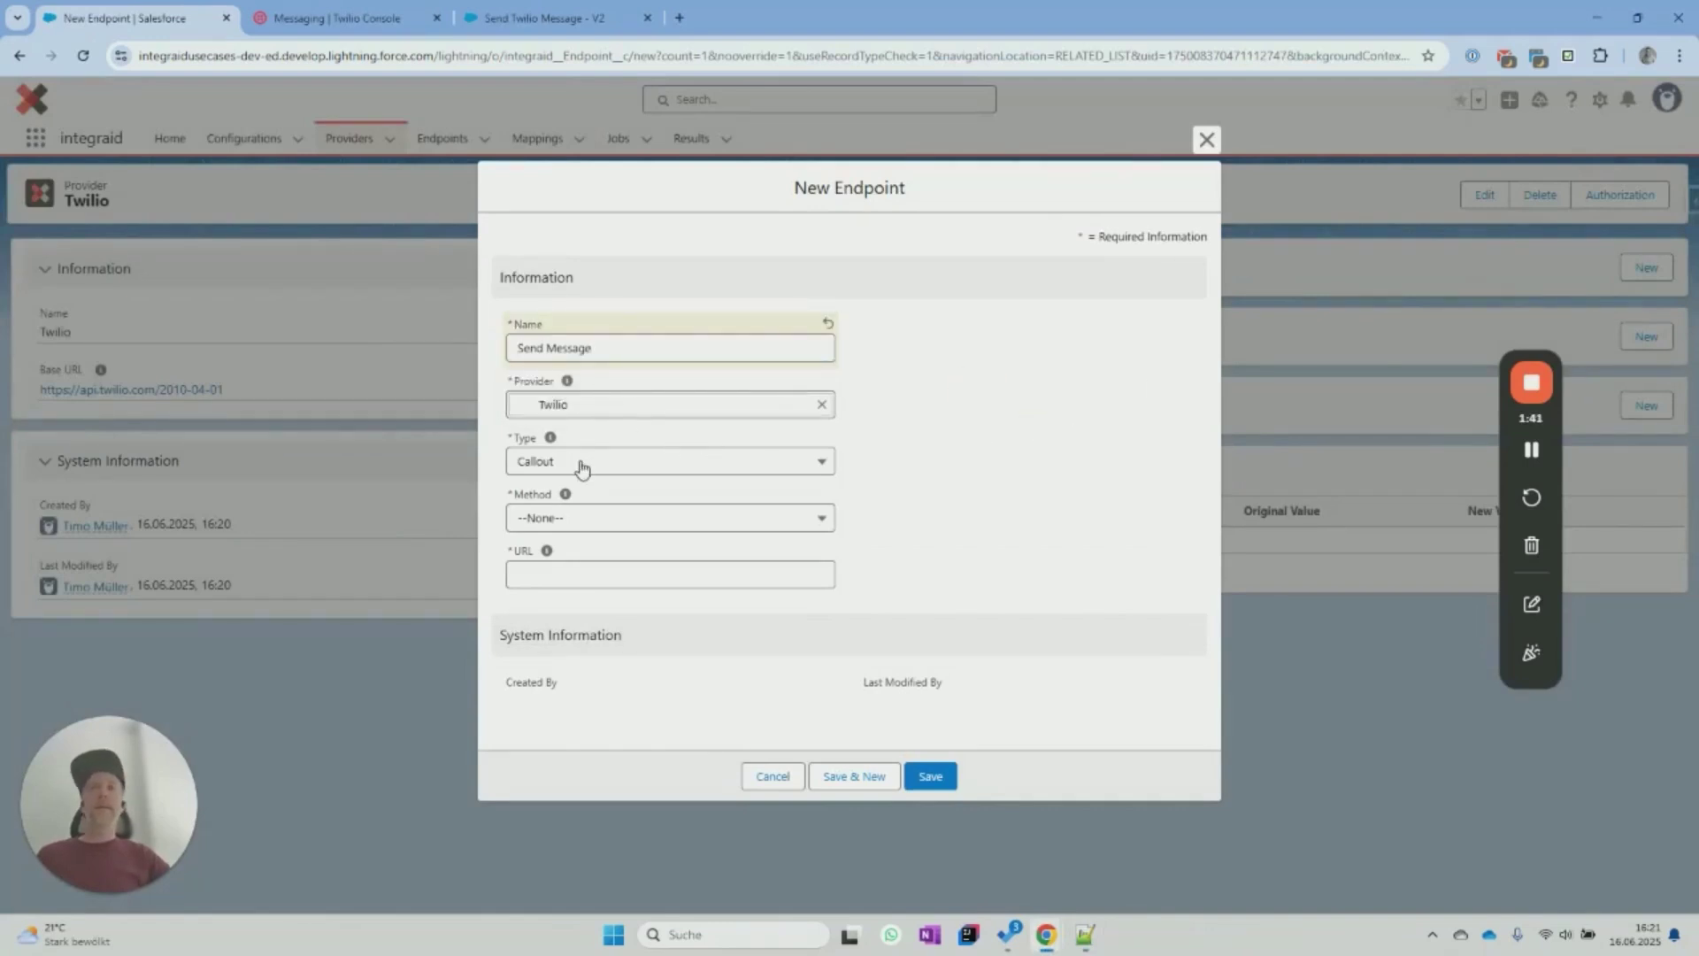
click(612, 526)
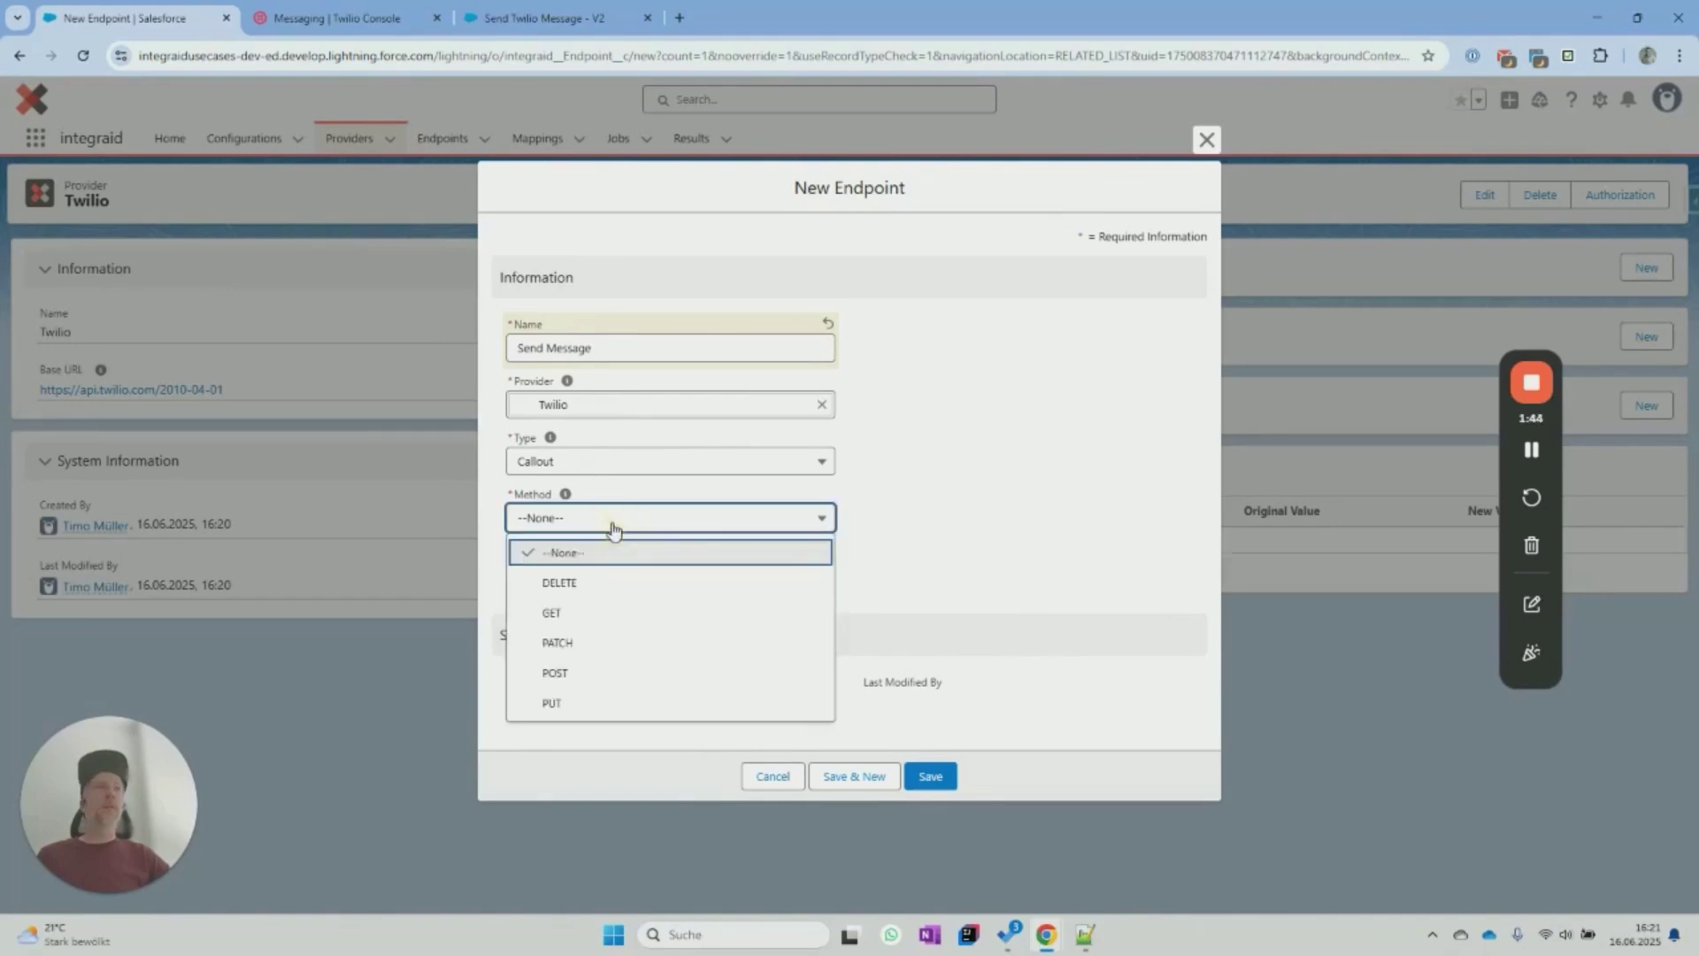
click(626, 674)
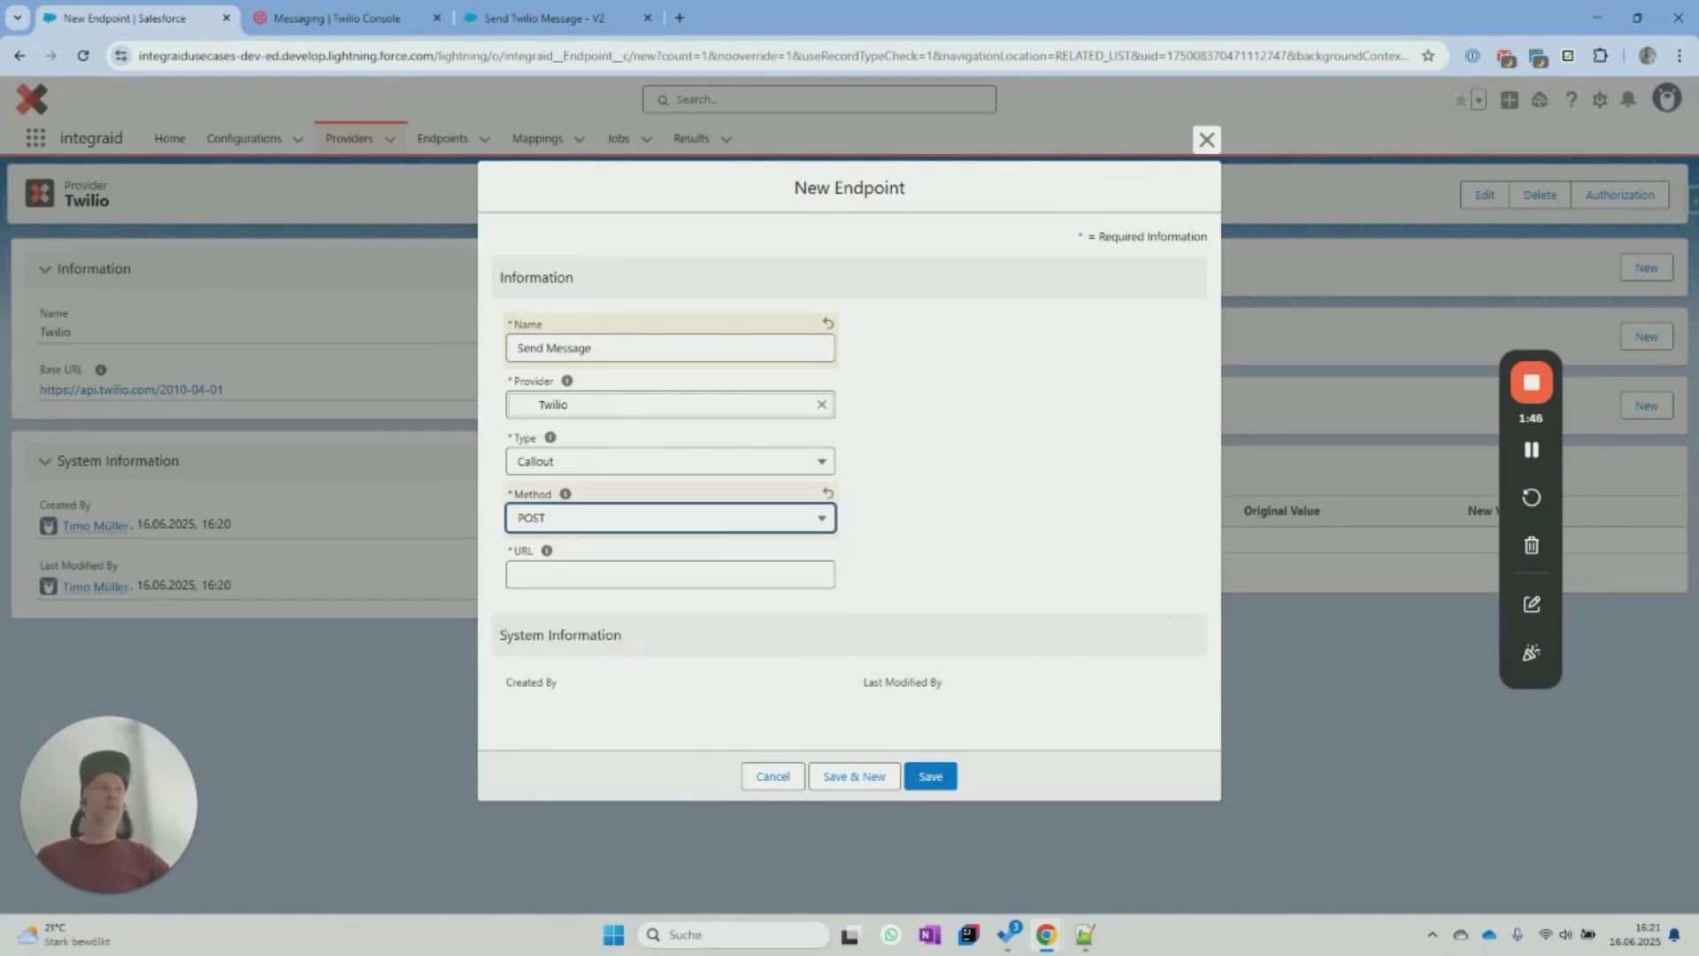
Paste the Twilio Messages.json URL as the endpoint URL and save the endpoint.
key(alt+Tab)
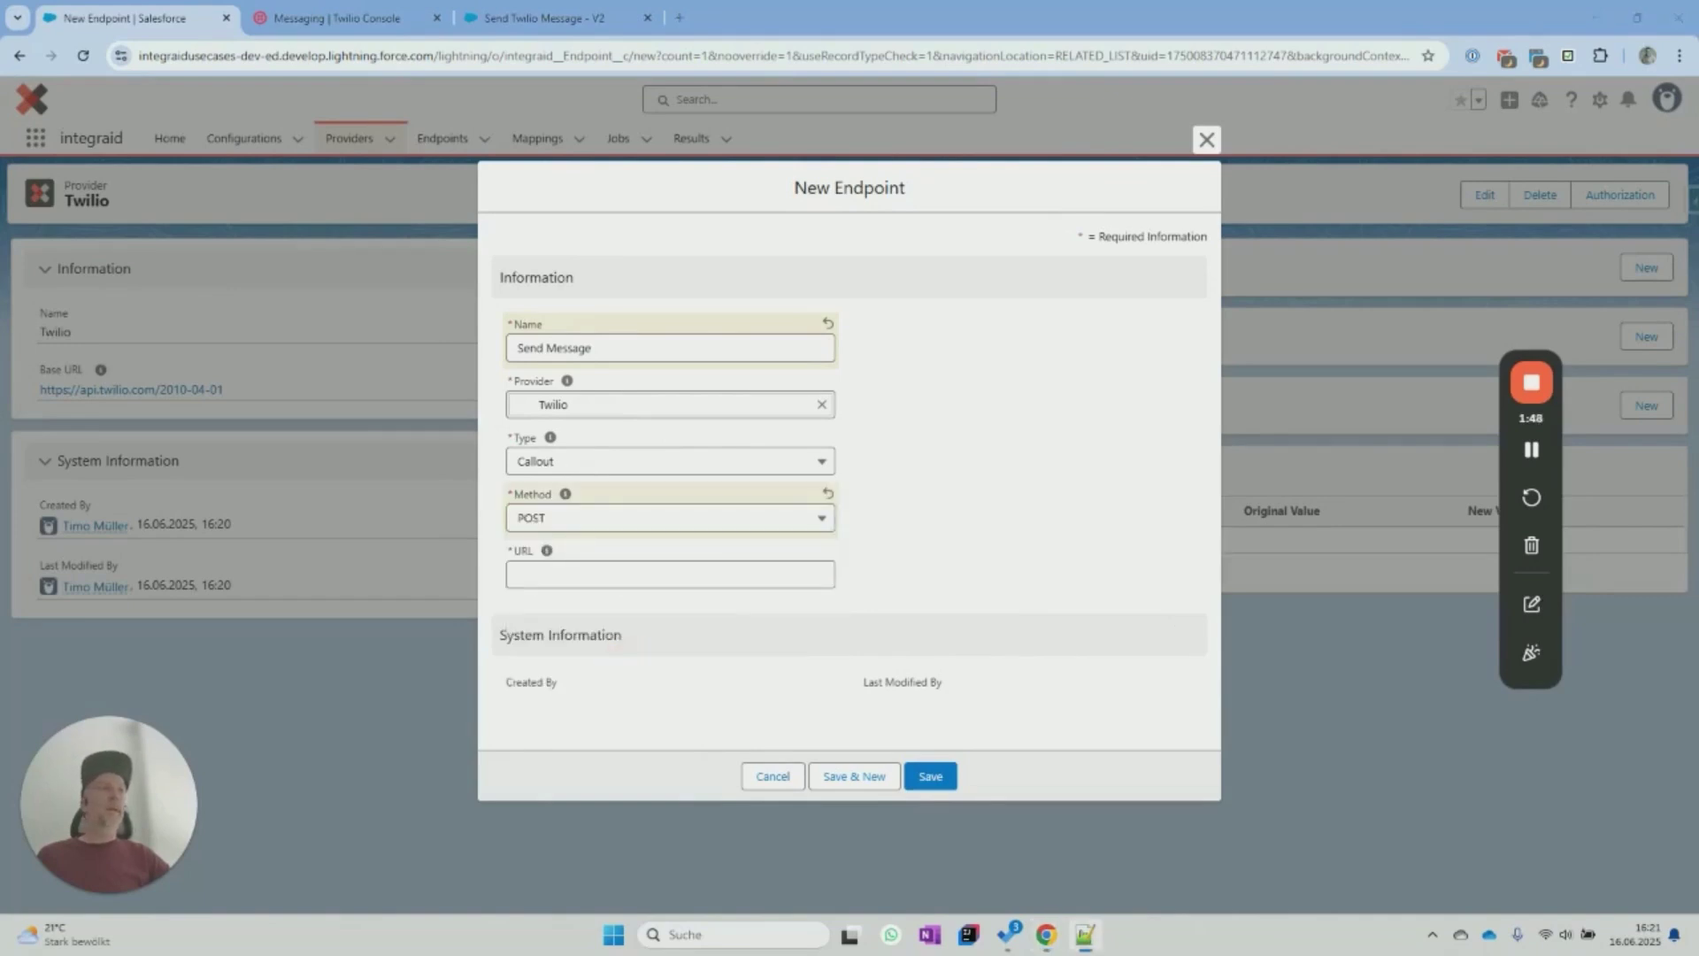
click(713, 574)
text(/Accounts/ACb471fa8a83aa40dd6bbb3b396073f0f7/Messages.json)
click(534, 575)
click(545, 576)
click(541, 576)
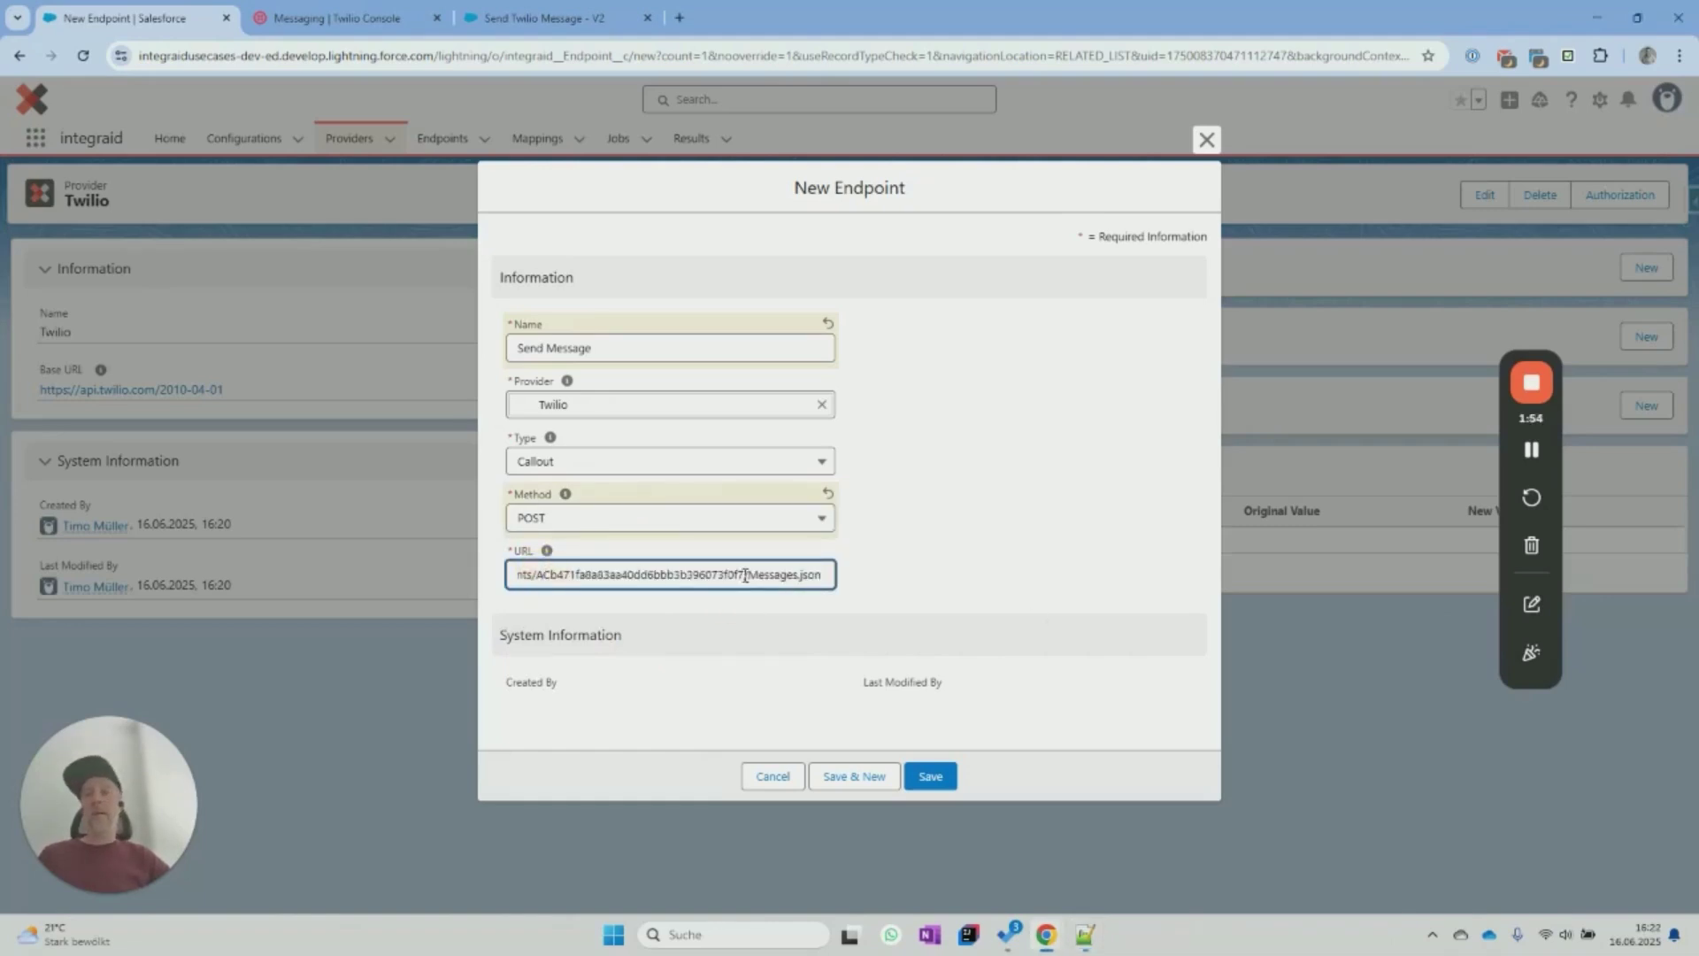
click(902, 567)
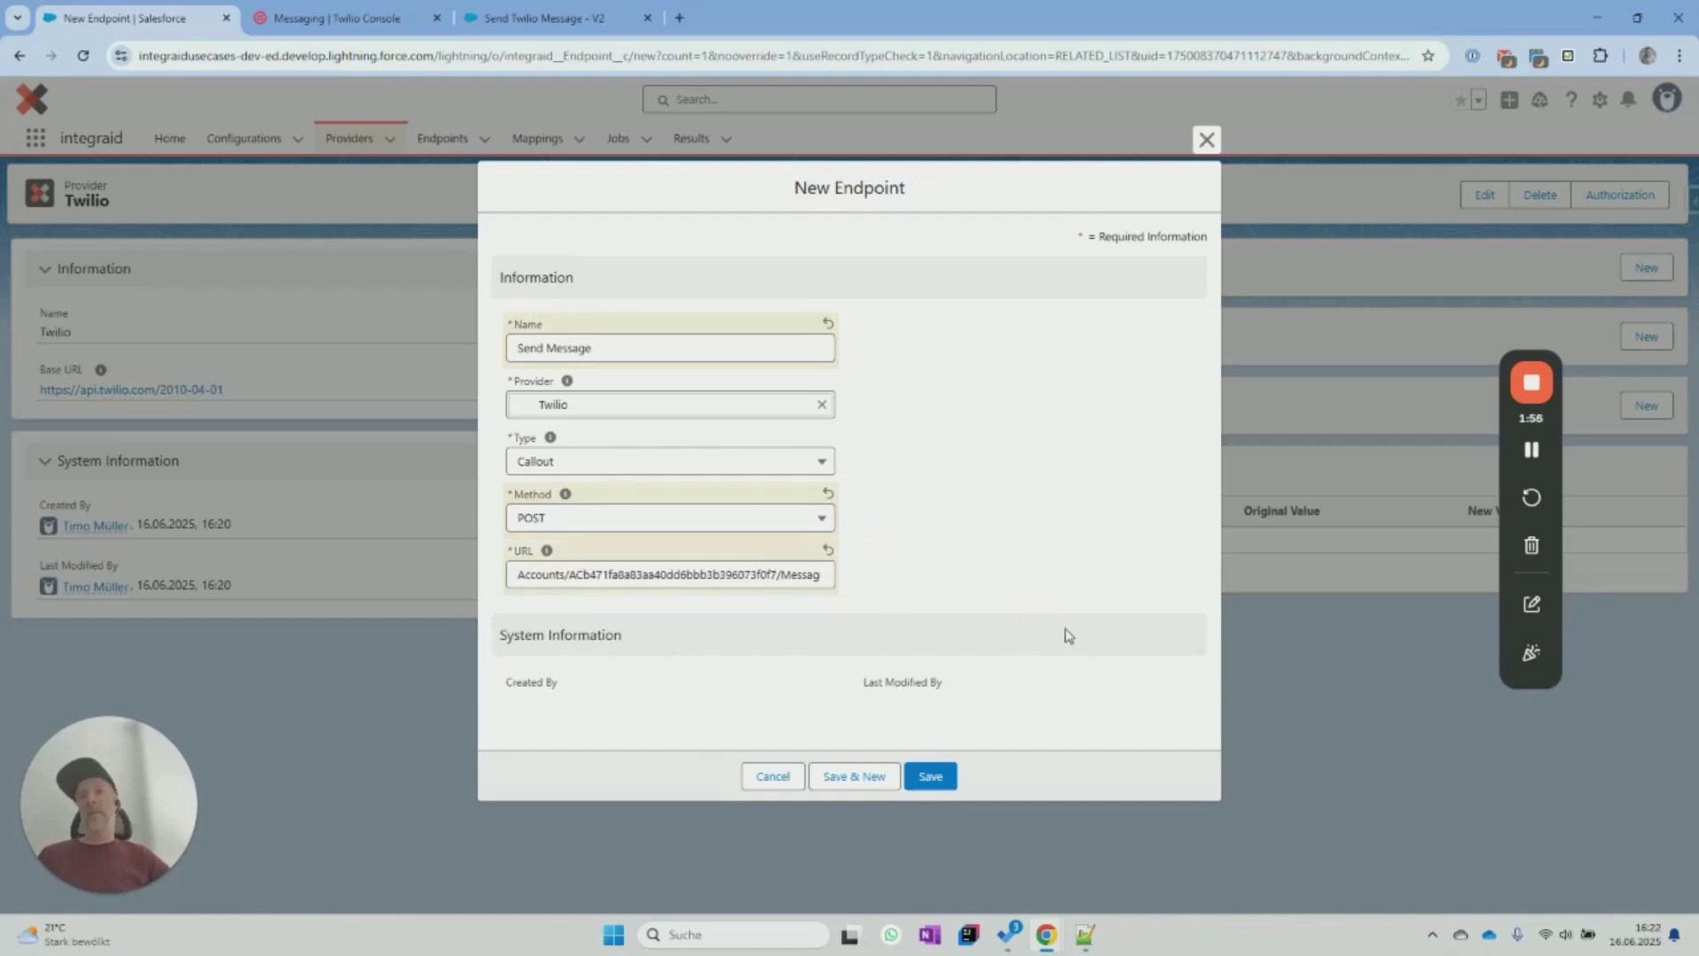
click(936, 780)
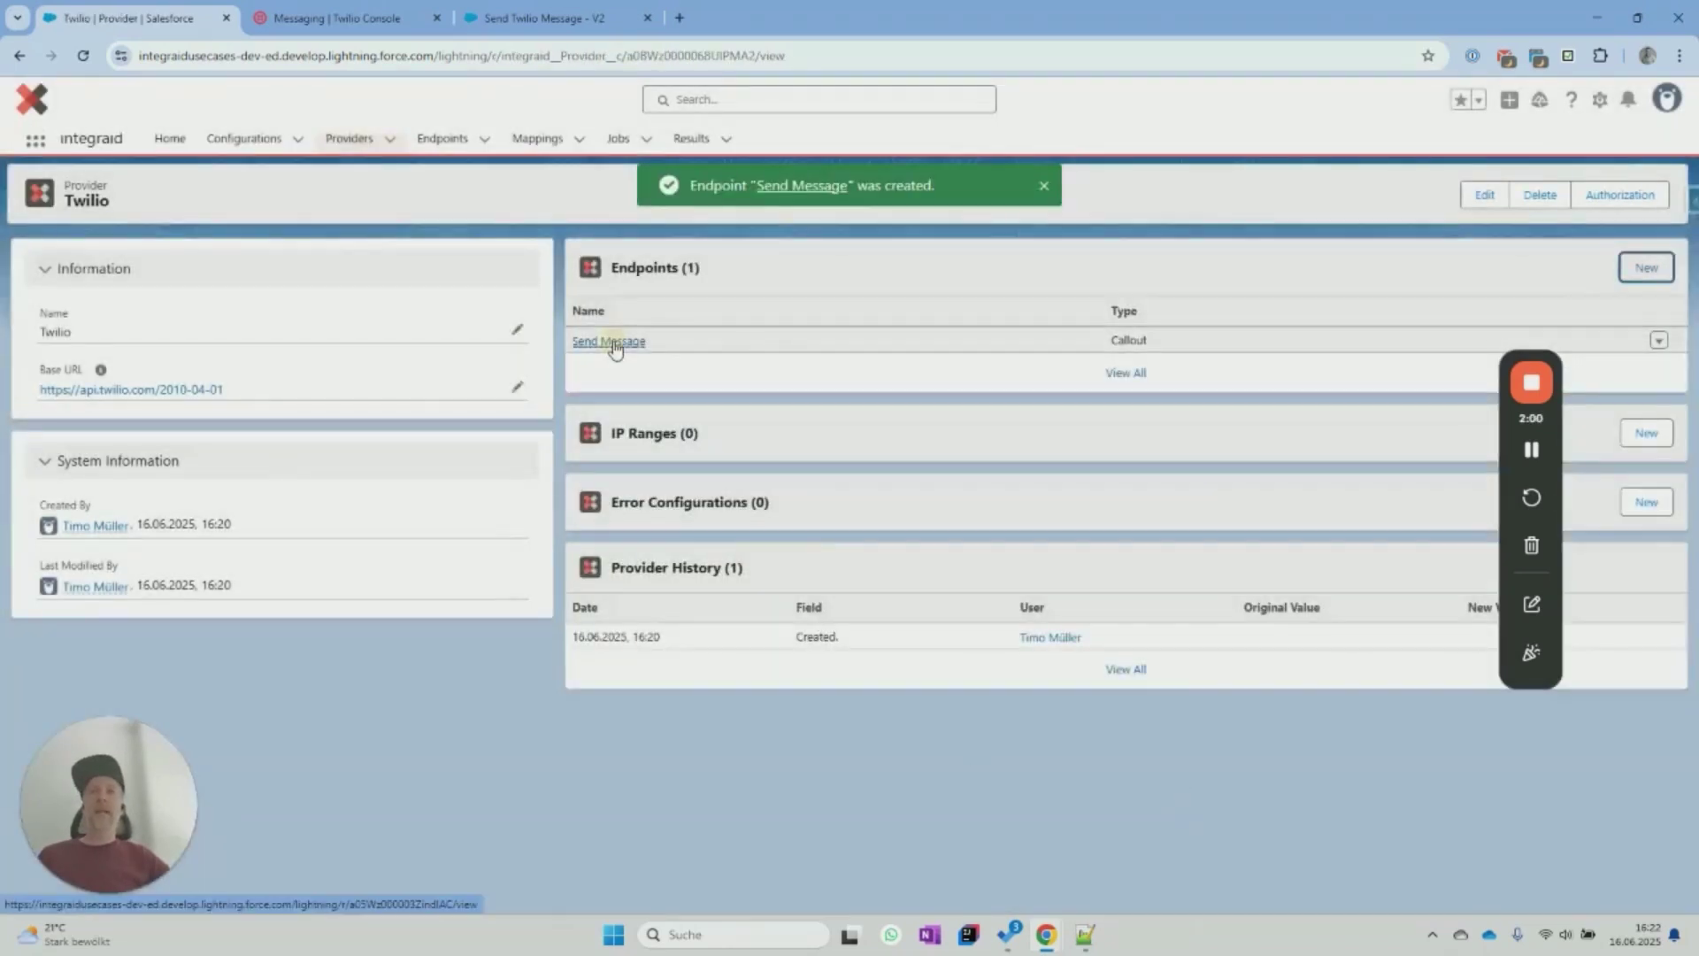
click(609, 342)
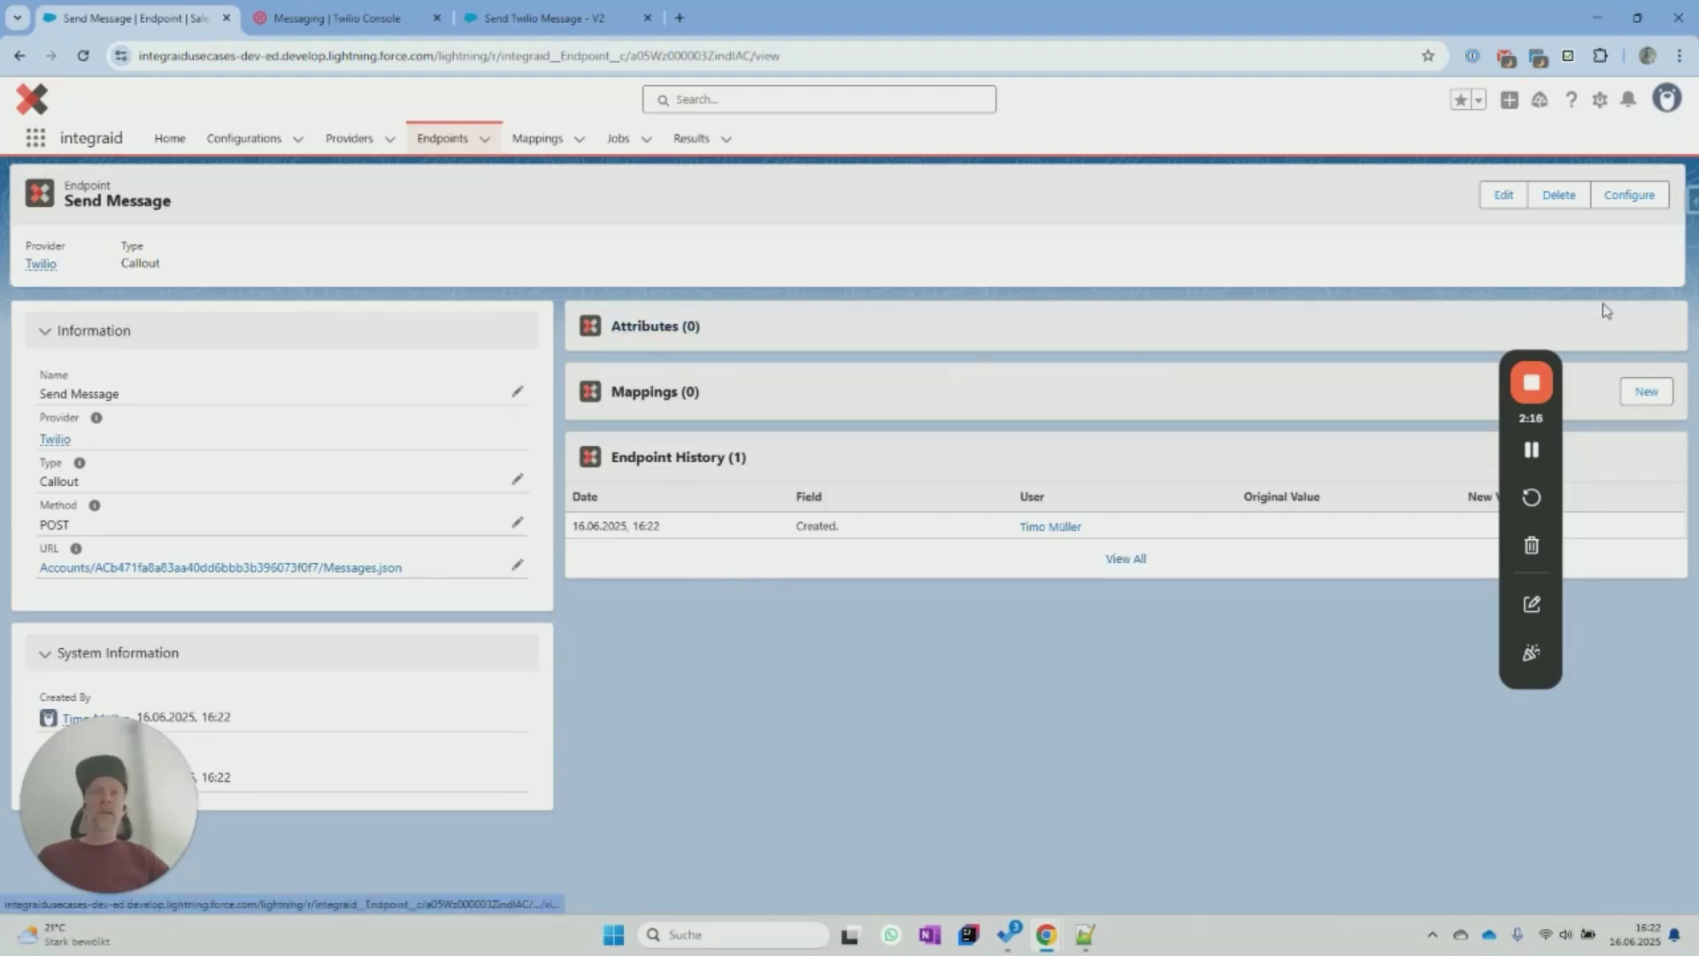
Configure the Send Message endpoint's attributes with direction Outbound and location Body.
click(1619, 201)
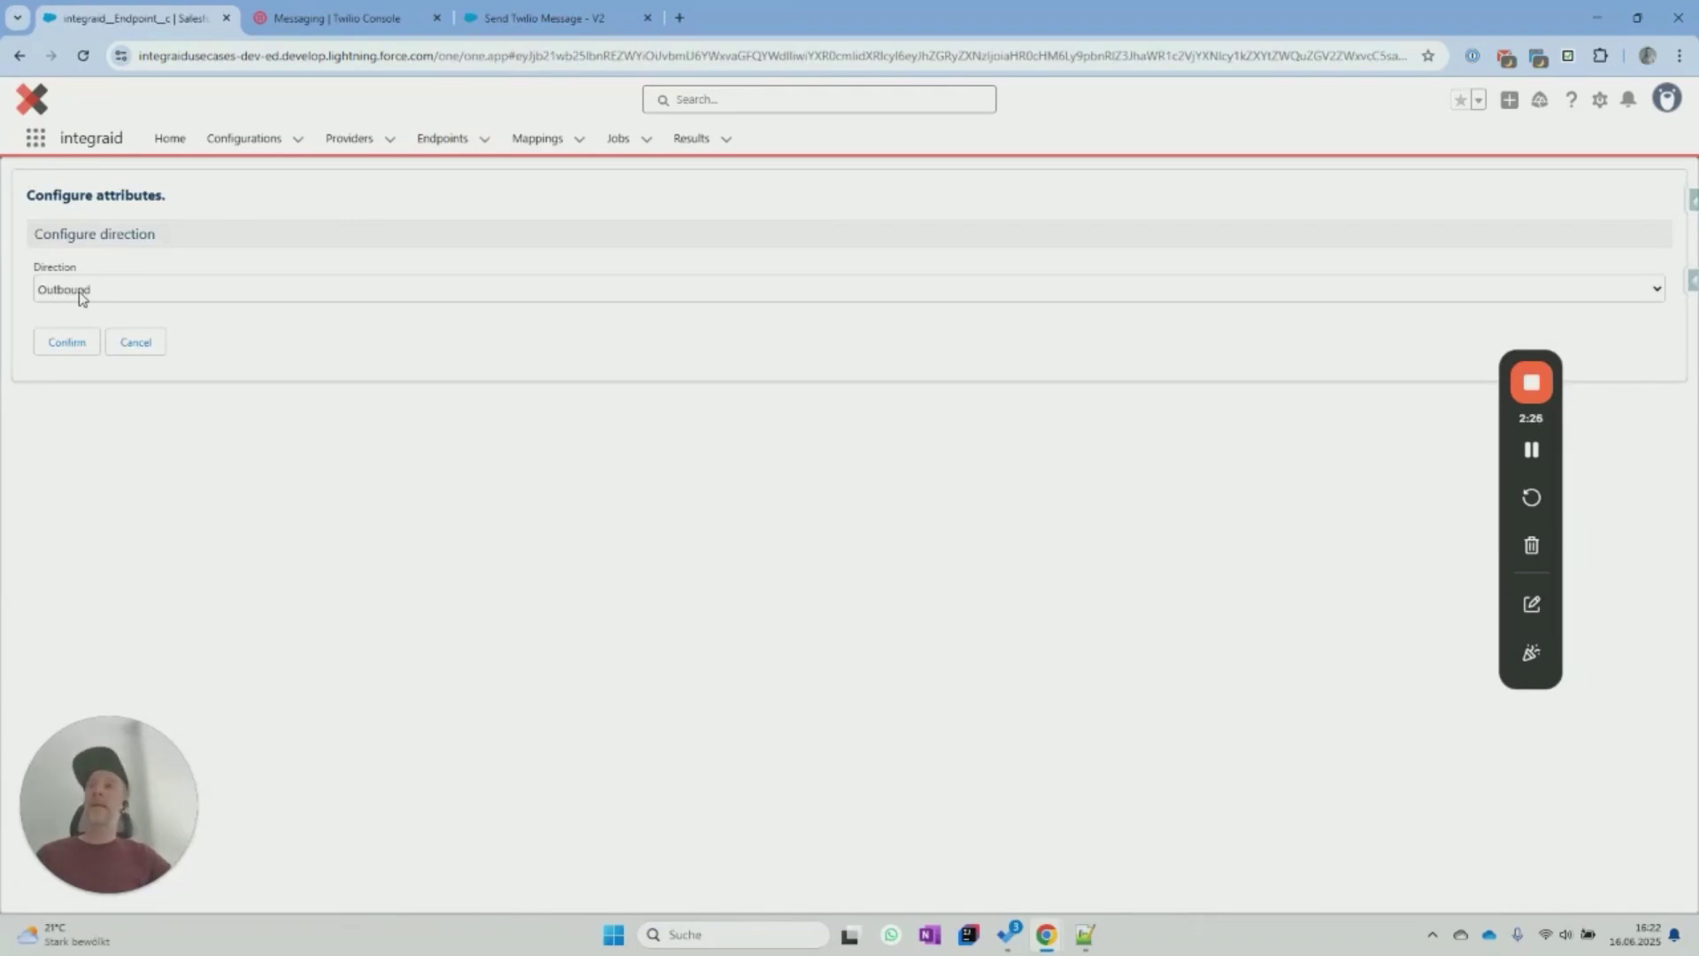
click(69, 348)
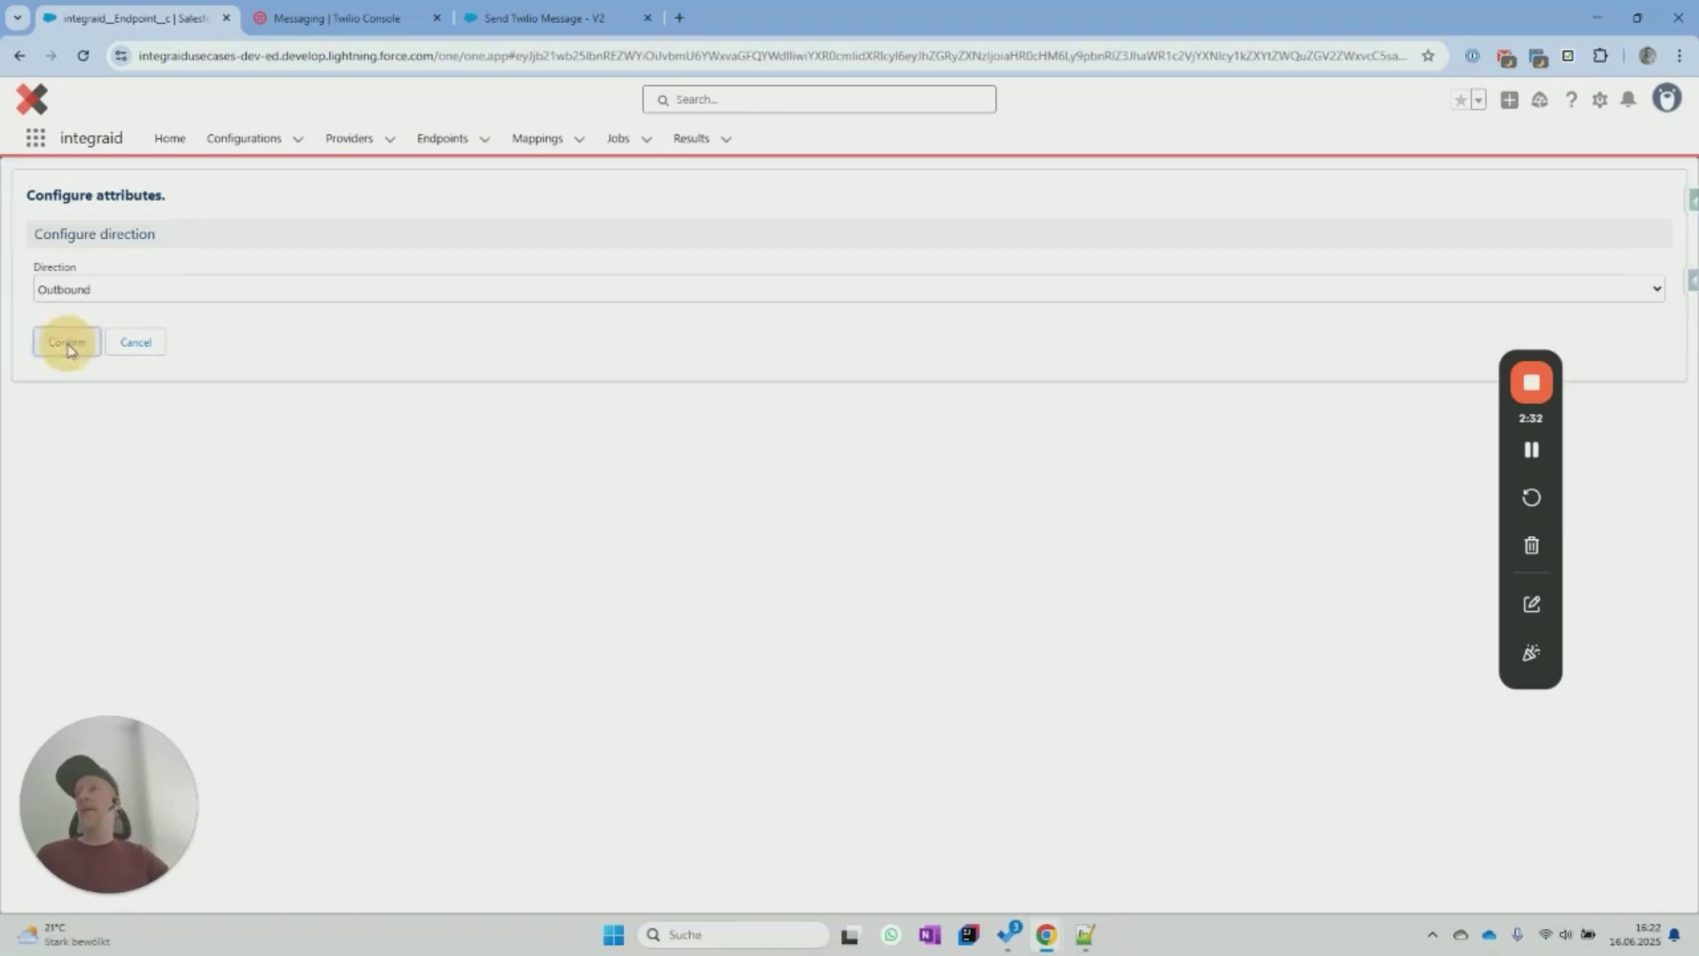
click(89, 352)
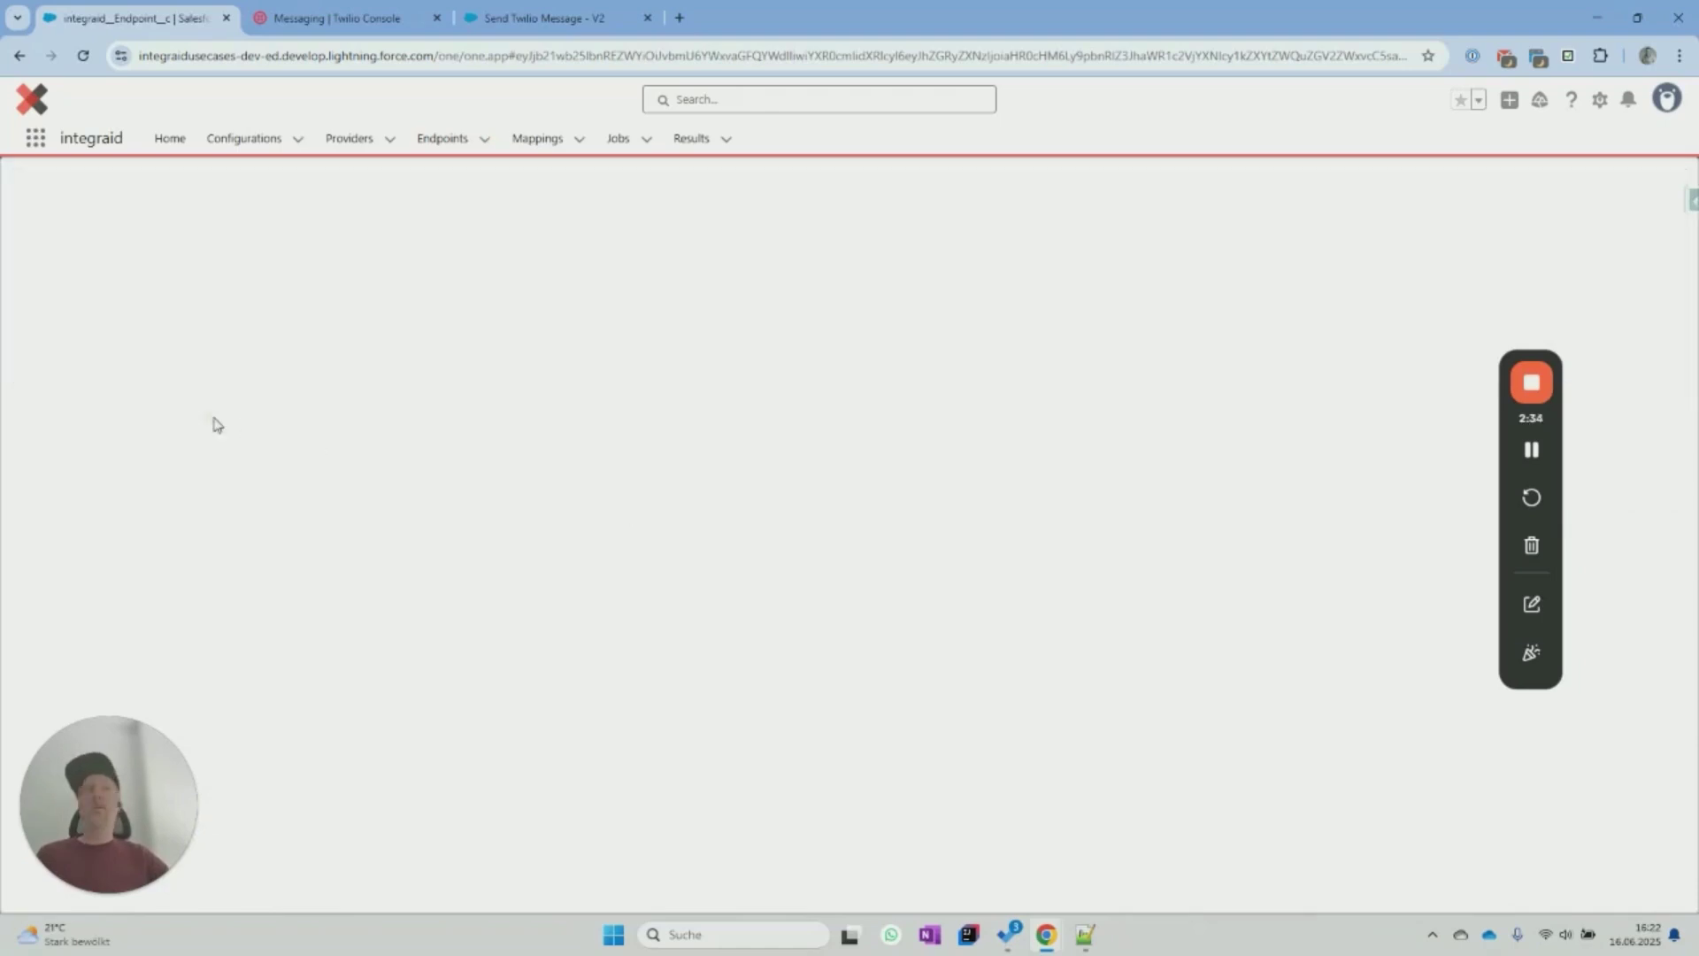
click(135, 306)
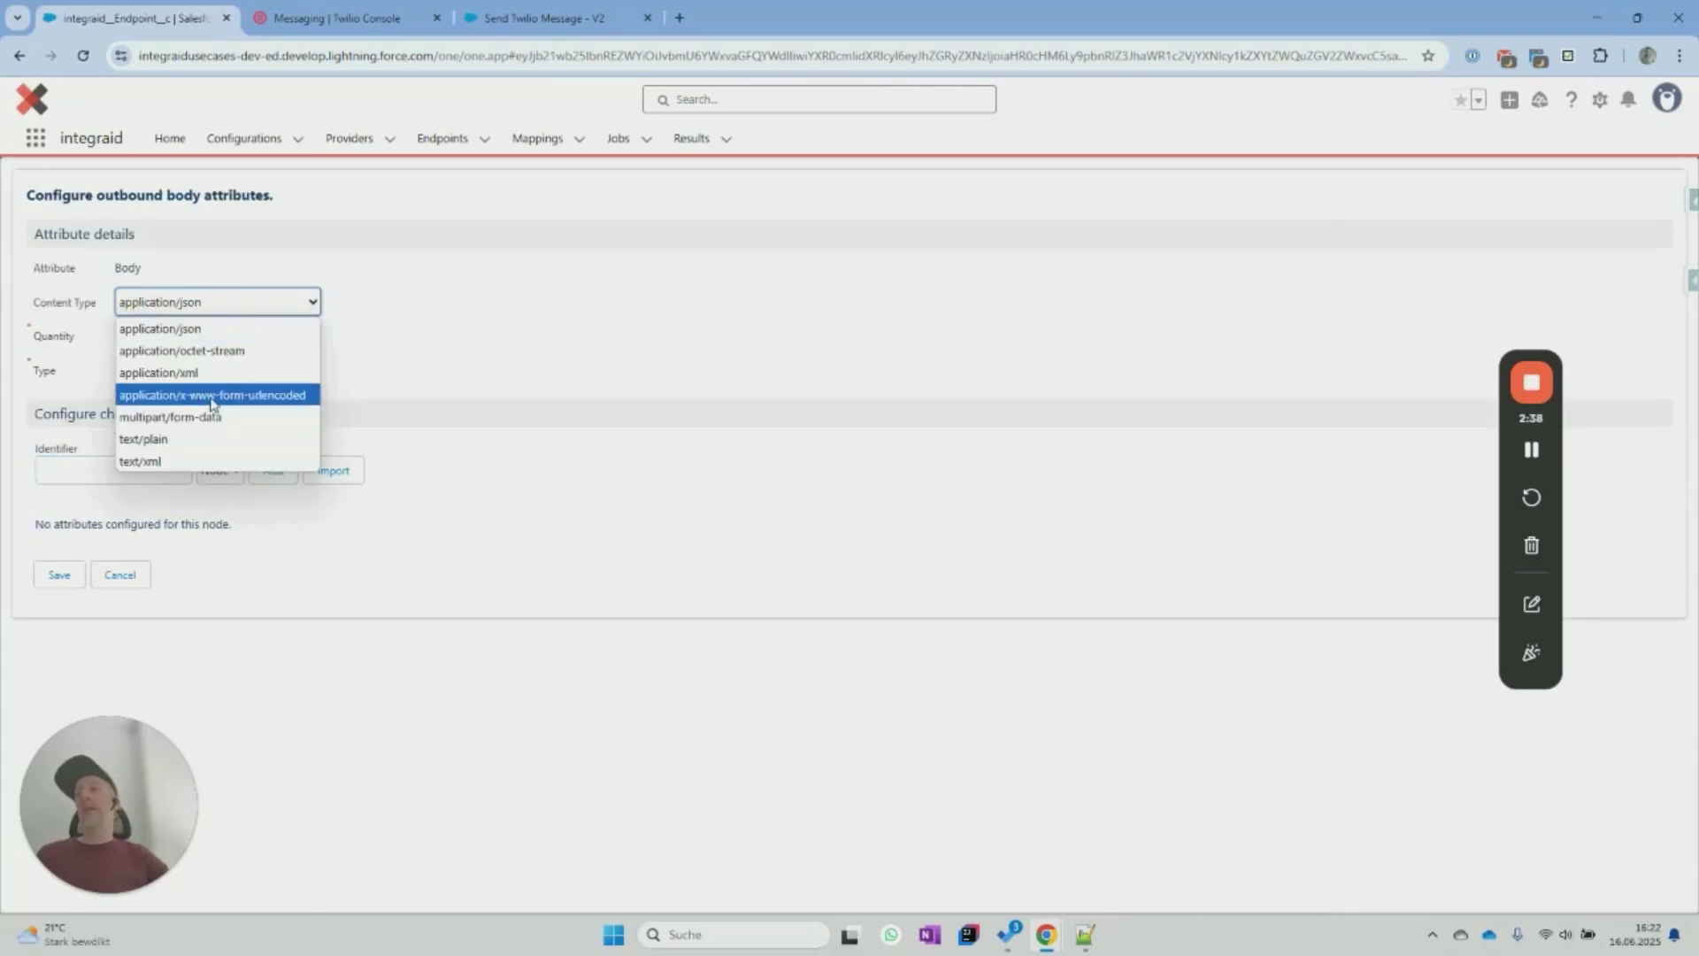
Use application/x-www-form-urlencoded, import Body, MessagingServiceSid, StatusCallback and To from the sample body, and save.
click(212, 396)
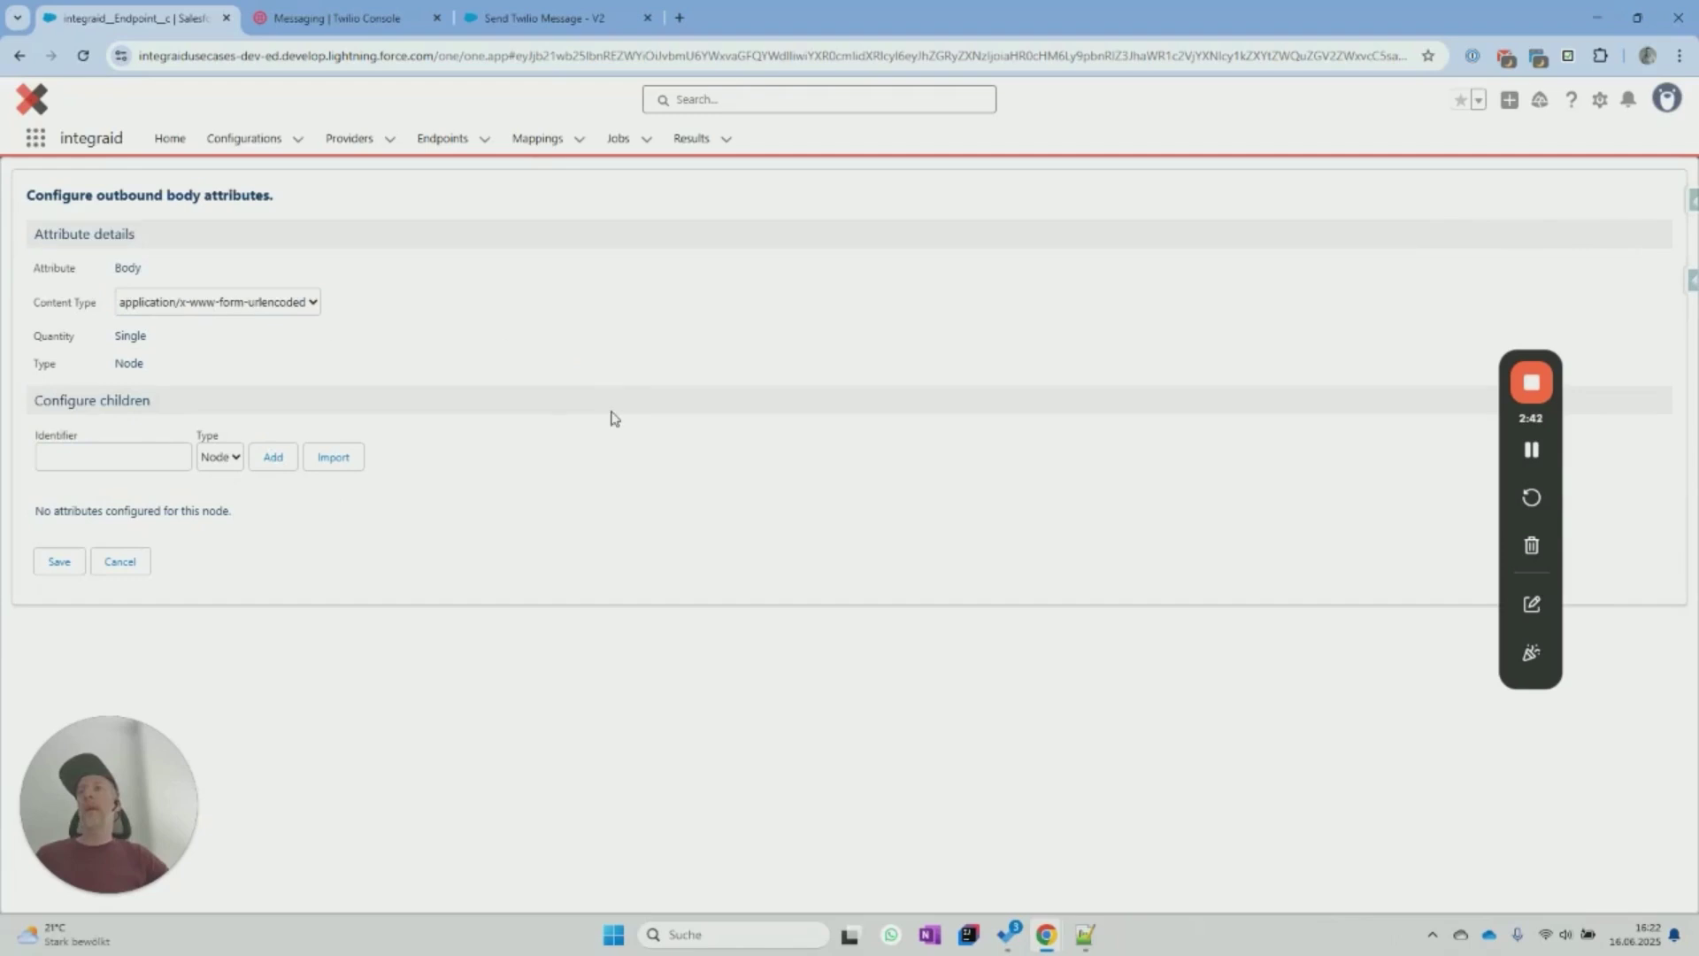
click(334, 457)
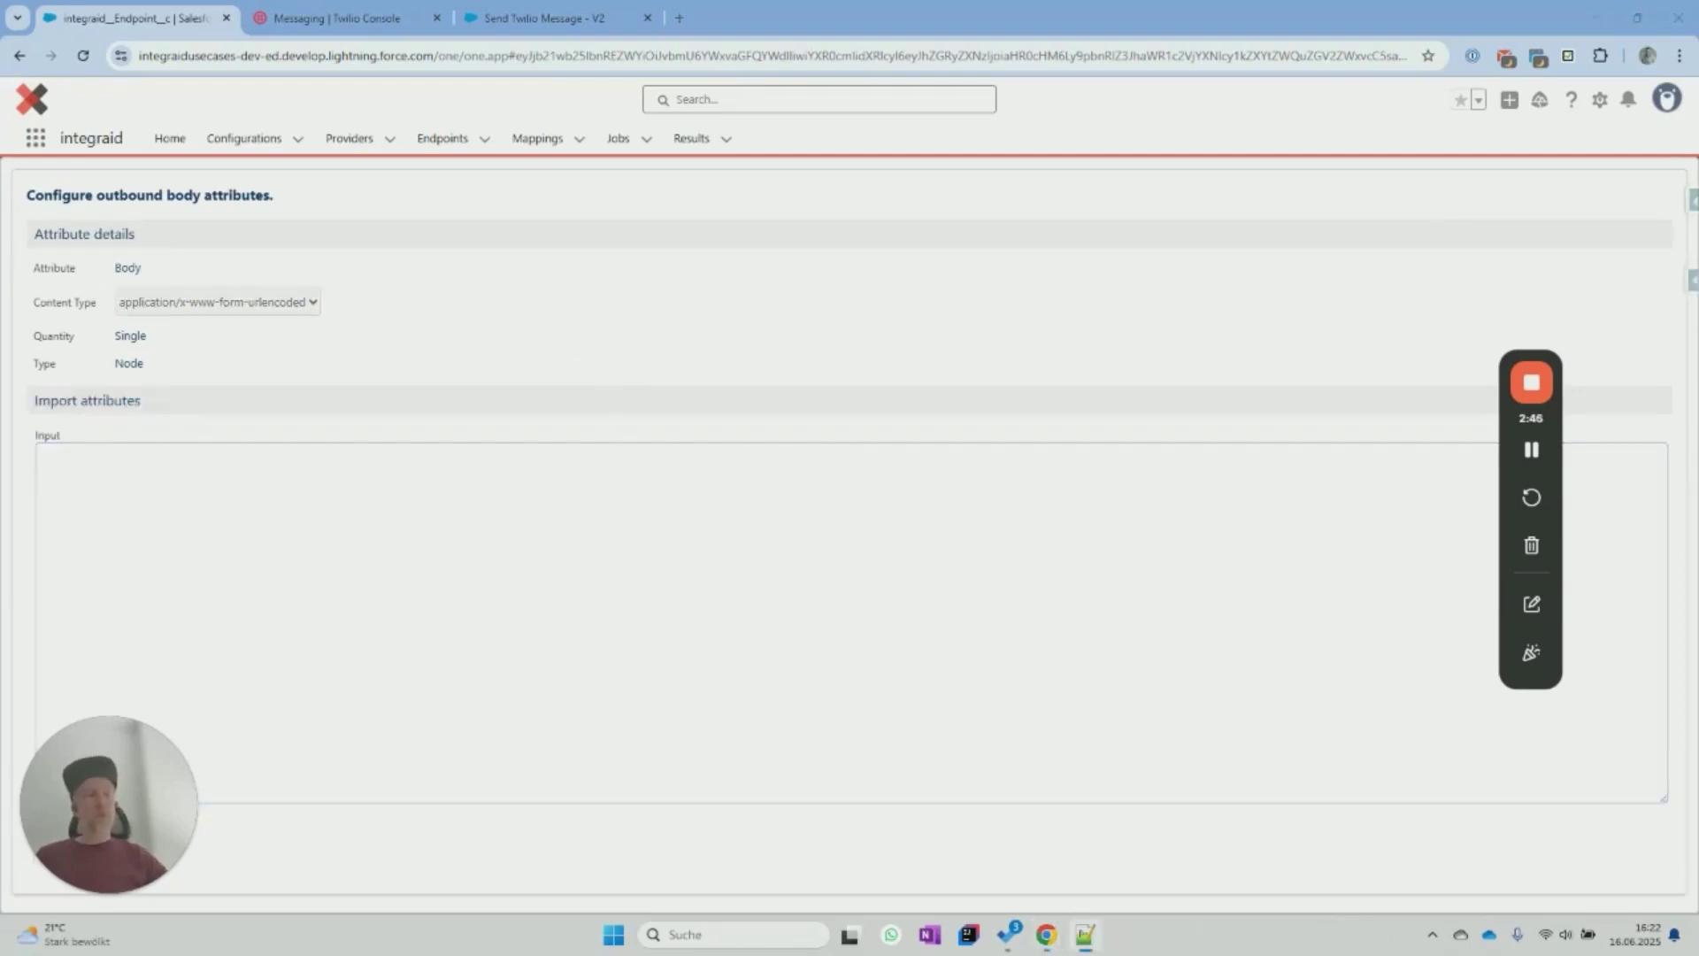
click(124, 520)
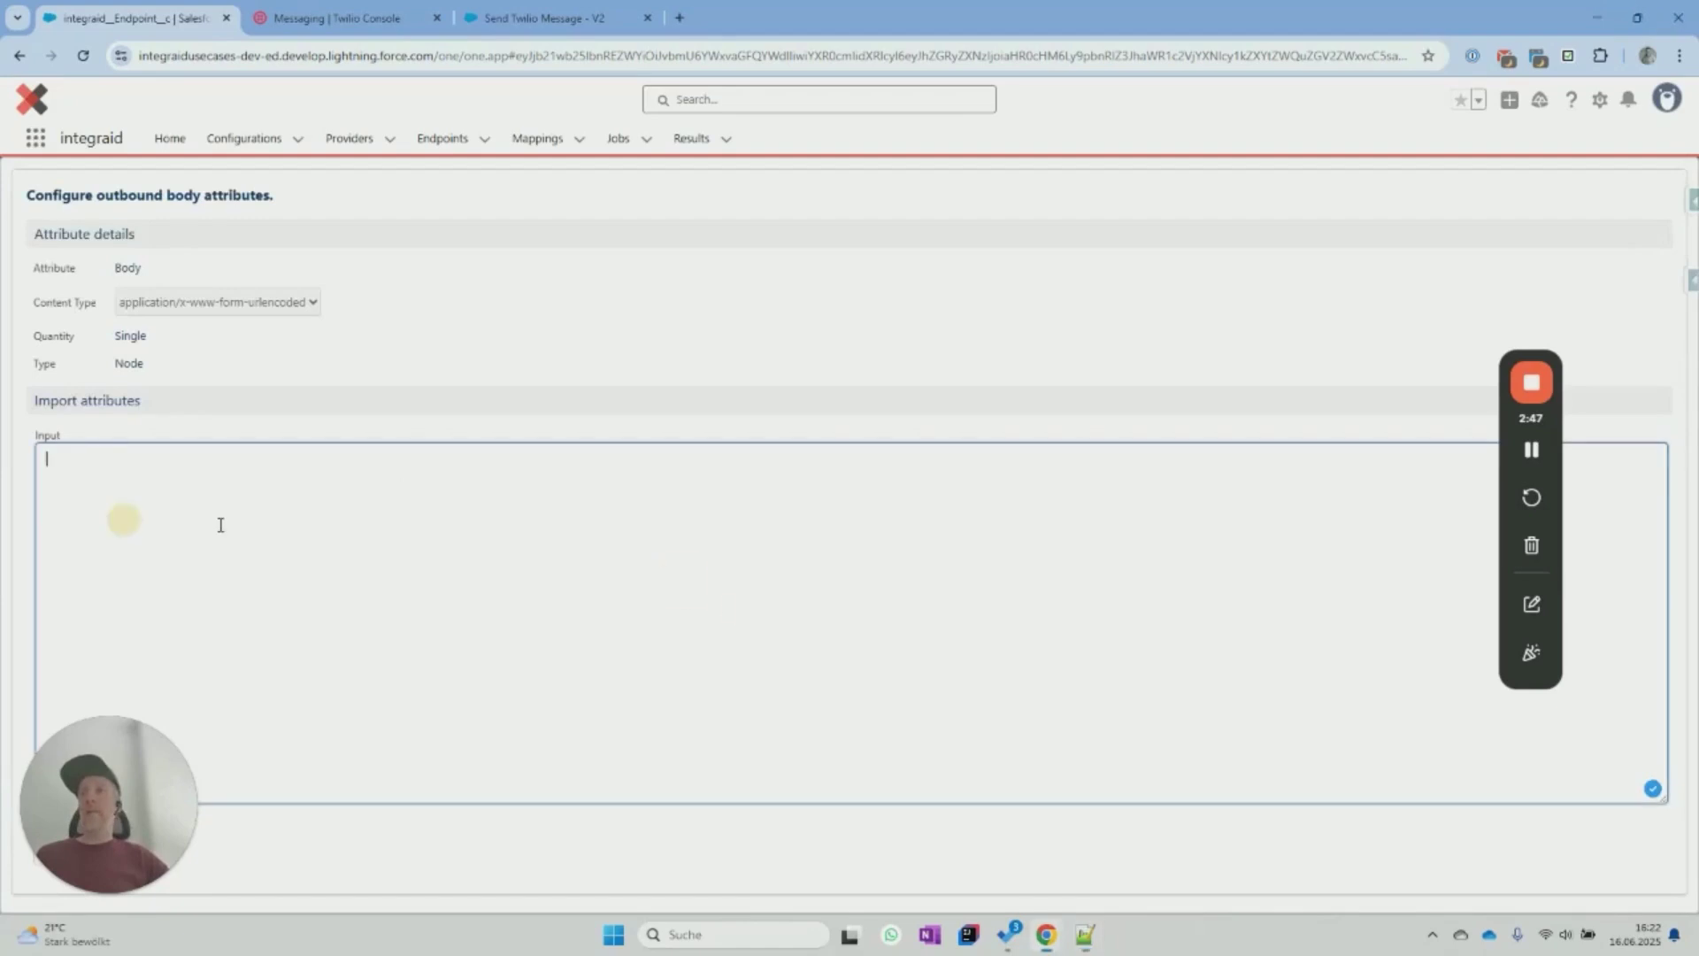
key(ctrl+v)
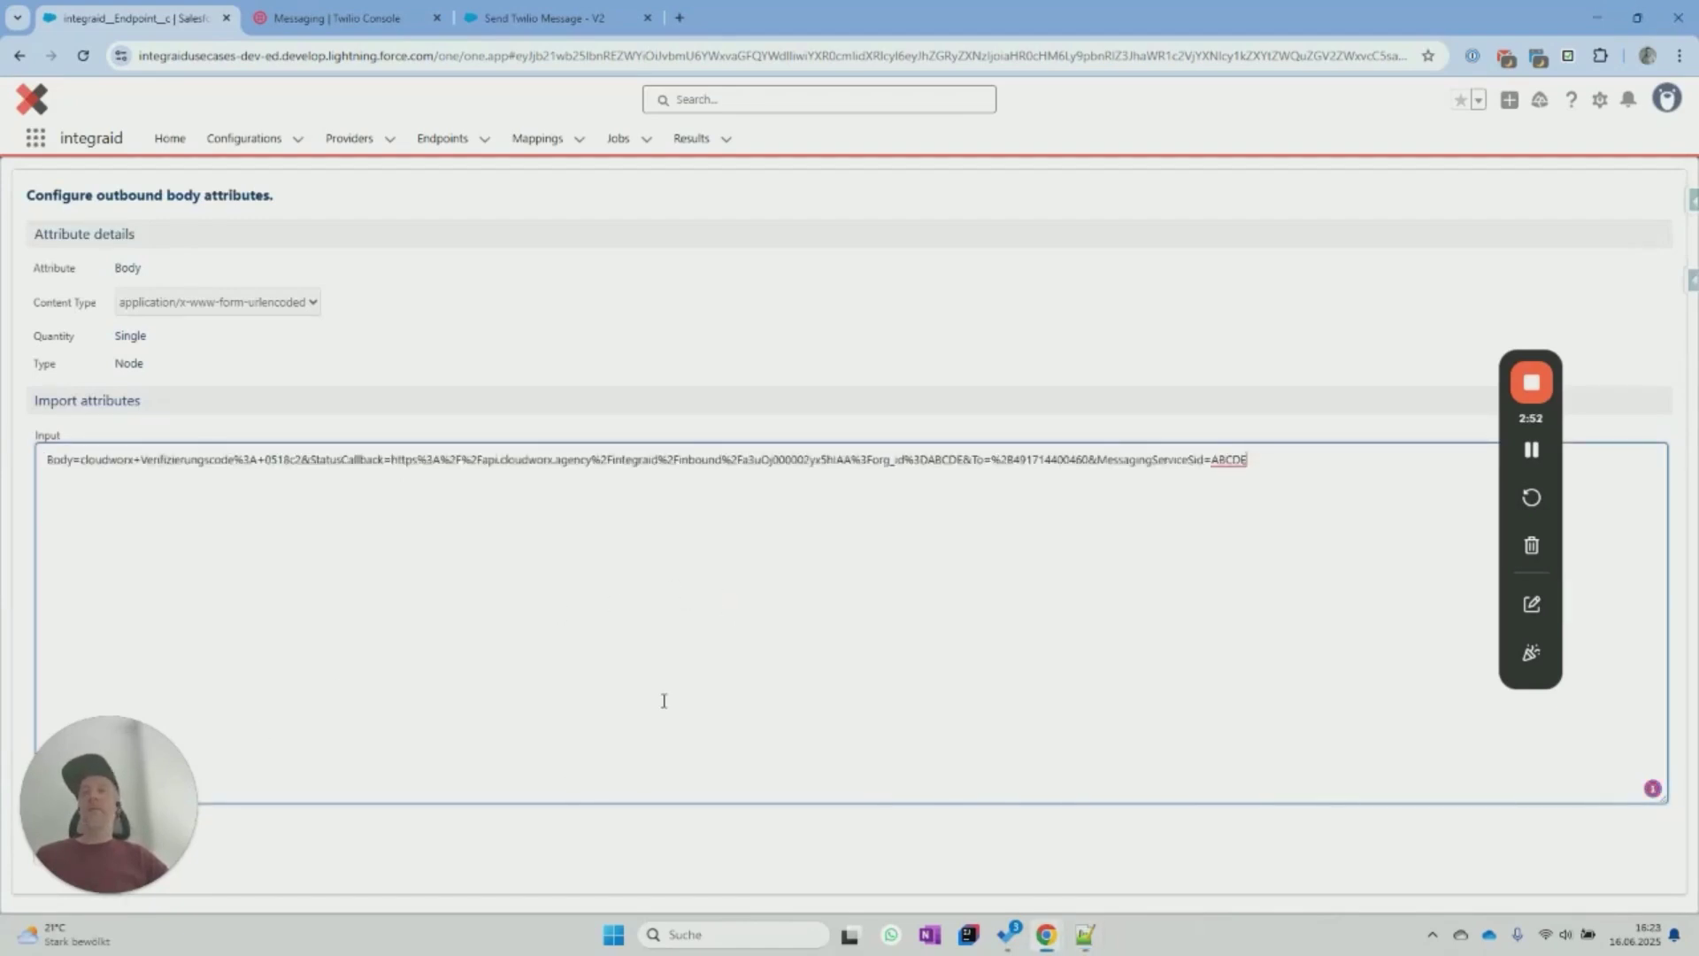
drag(156, 775, 557, 723)
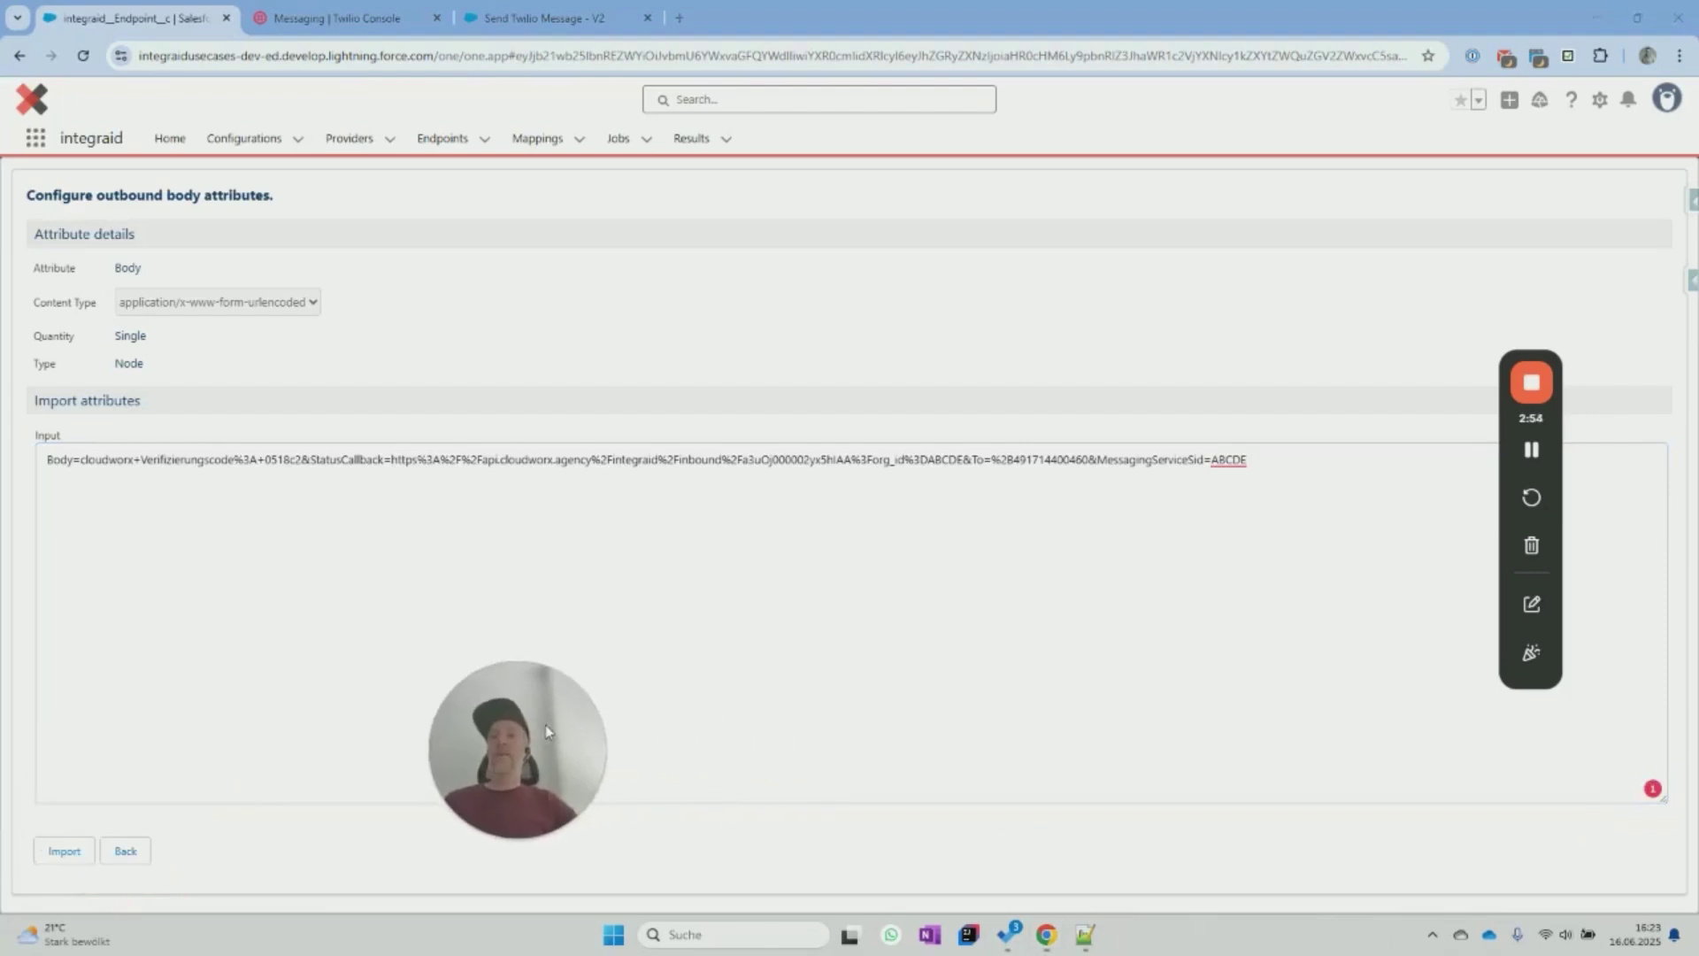
click(62, 852)
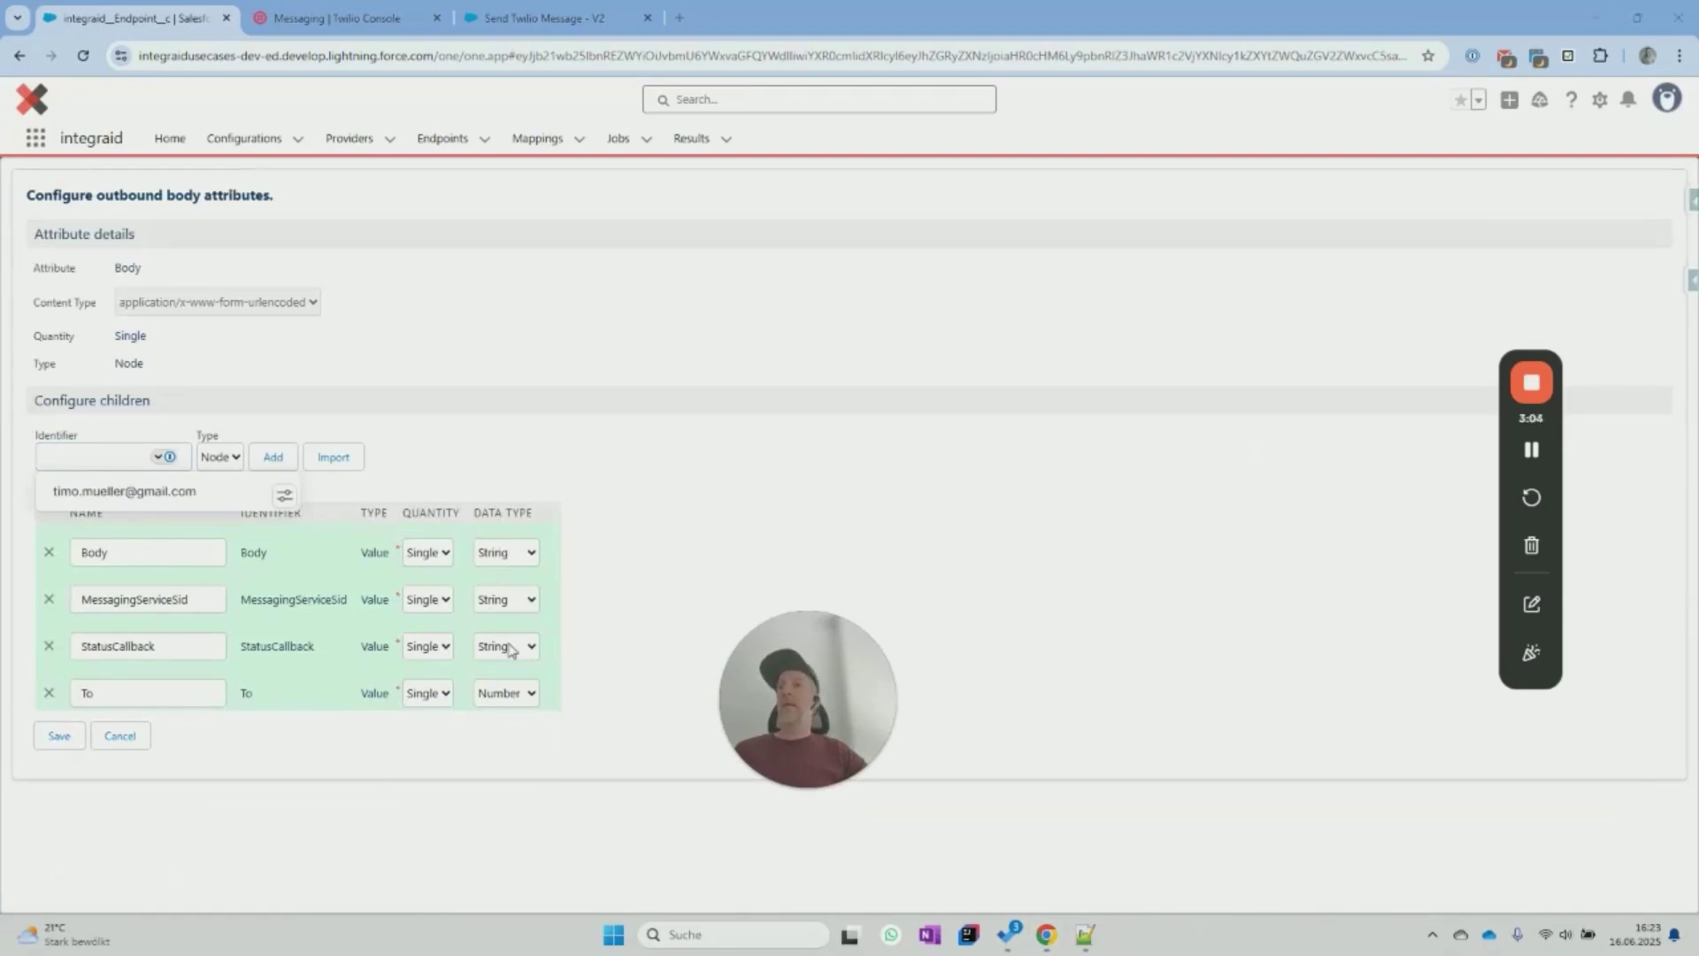
click(53, 735)
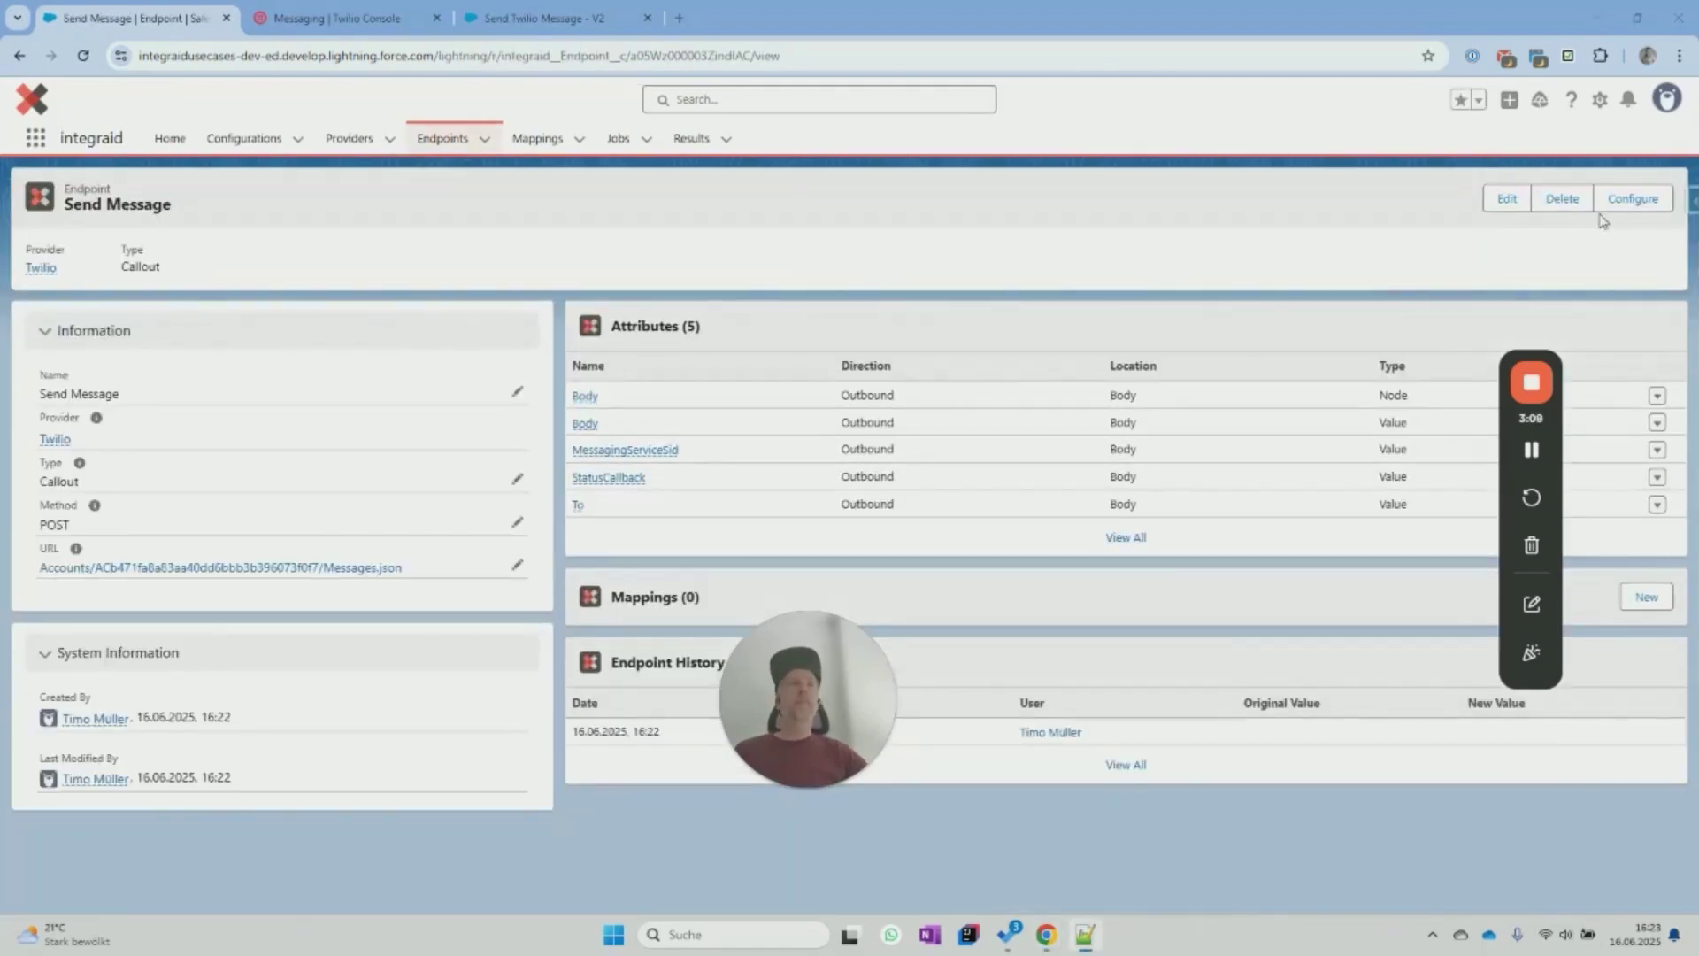
Reopen the endpoint's attribute configuration with direction Inbound and location Body.
click(1612, 205)
click(83, 292)
click(81, 339)
click(69, 345)
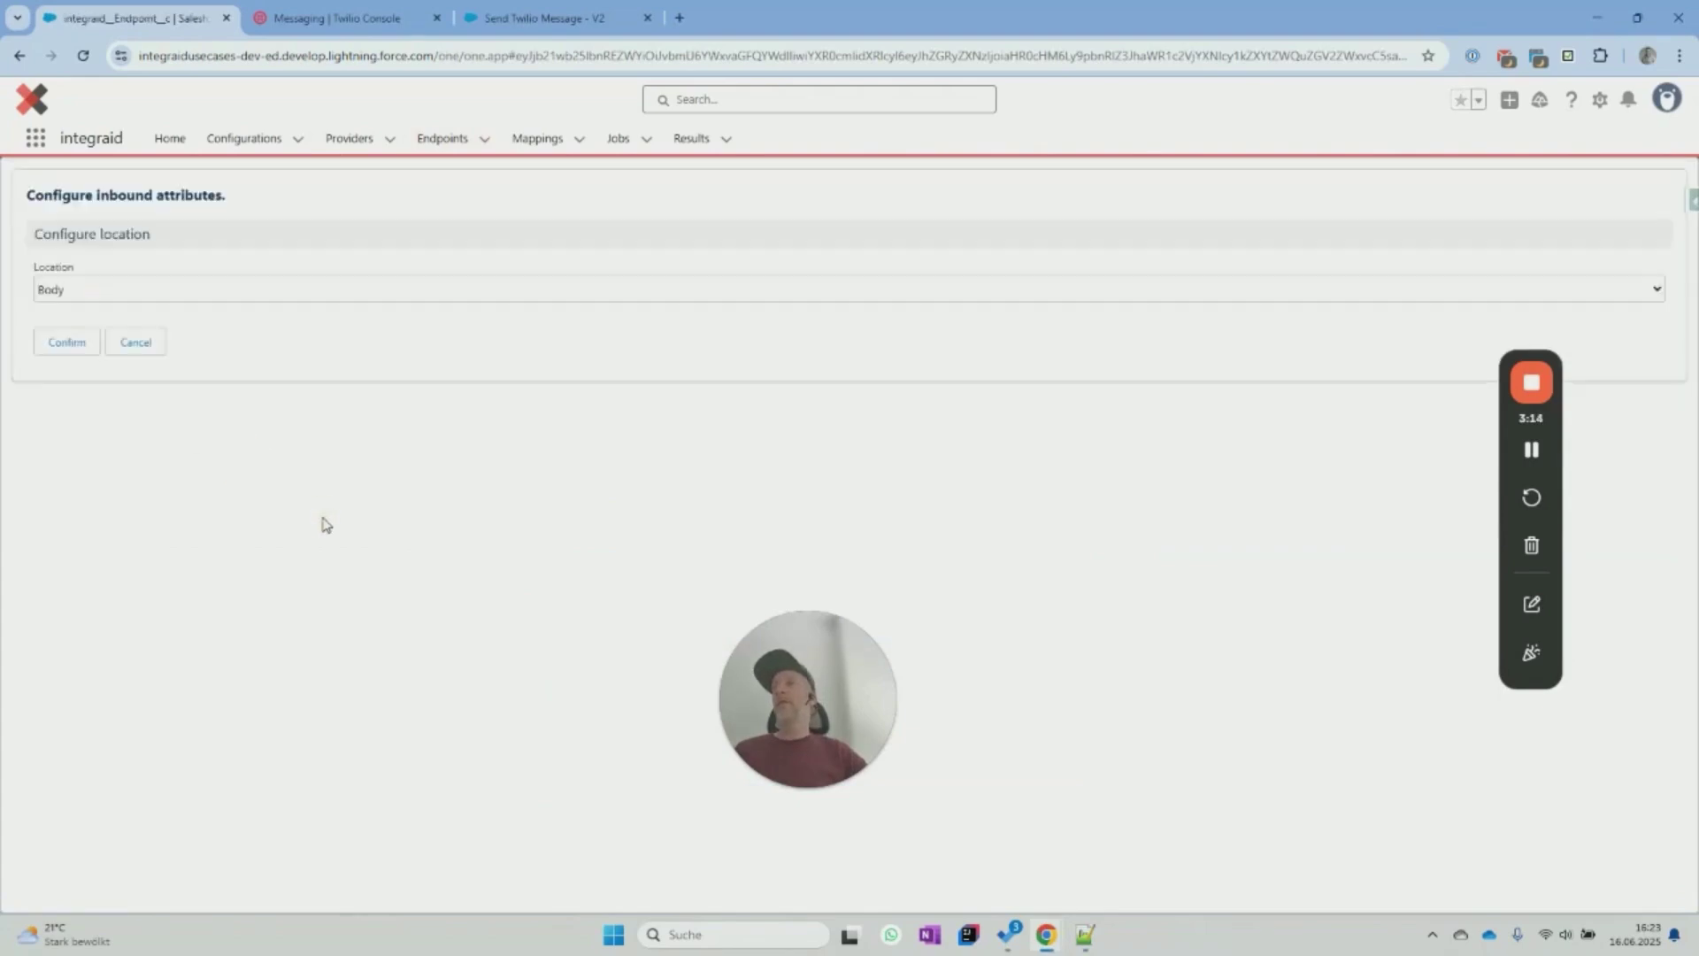
click(64, 342)
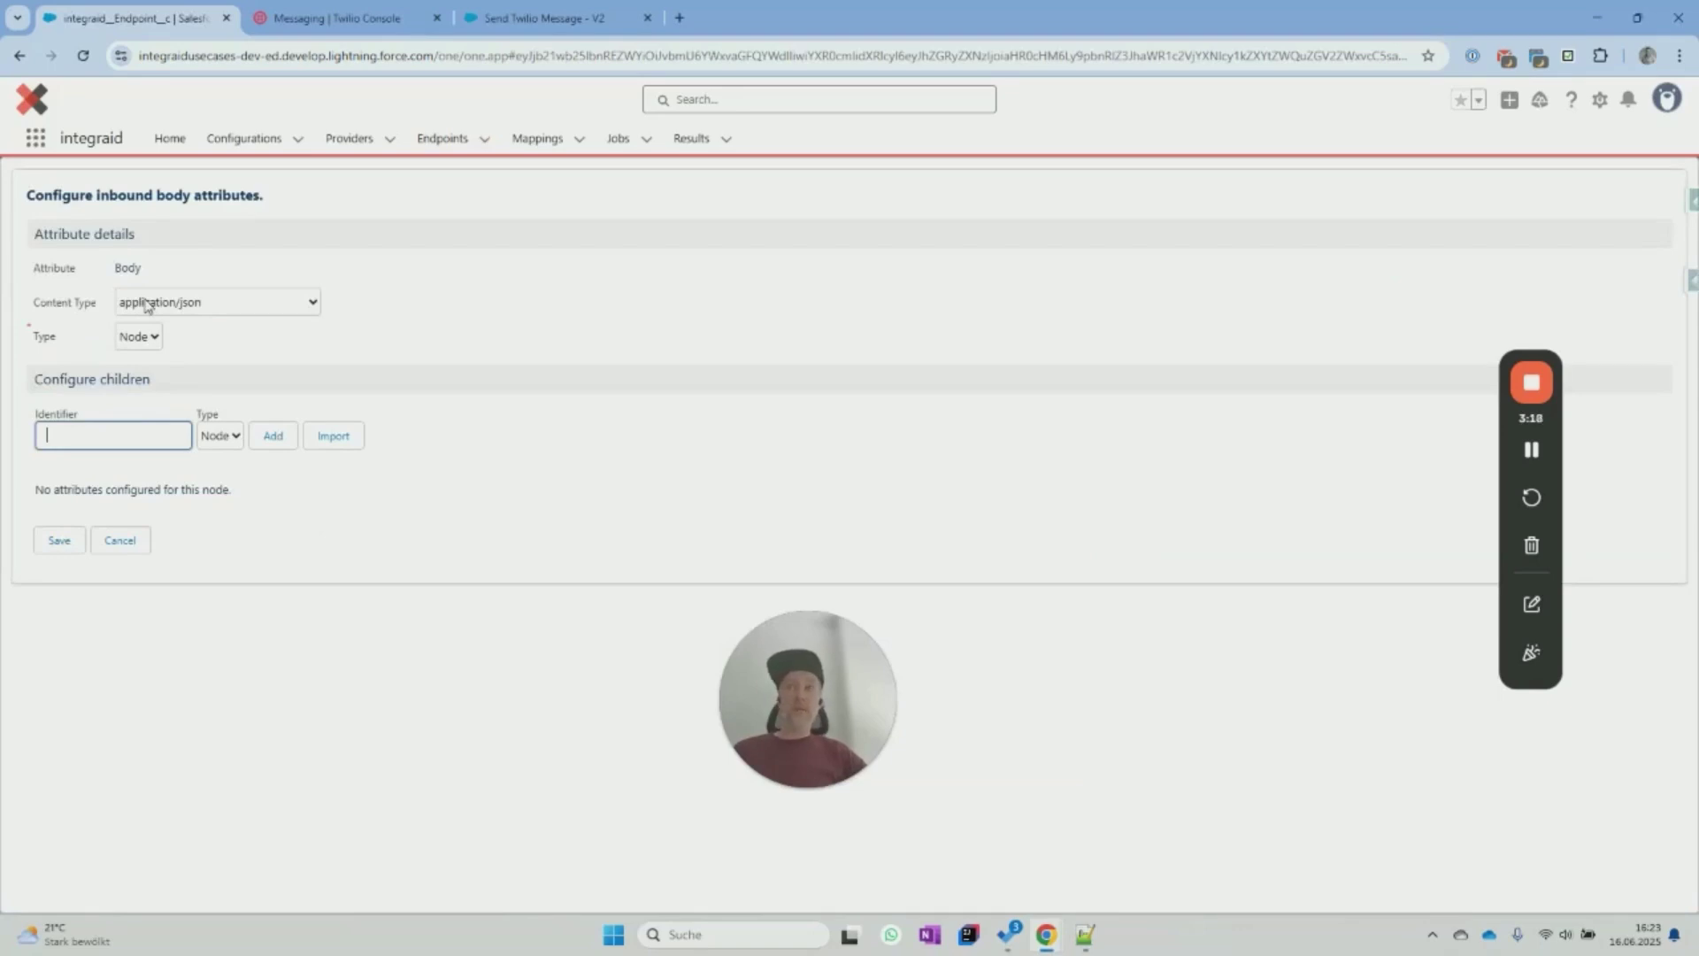
Import attributes from the pasted Twilio message JSON and save them.
click(333, 436)
click(215, 602)
key(ctrl+v)
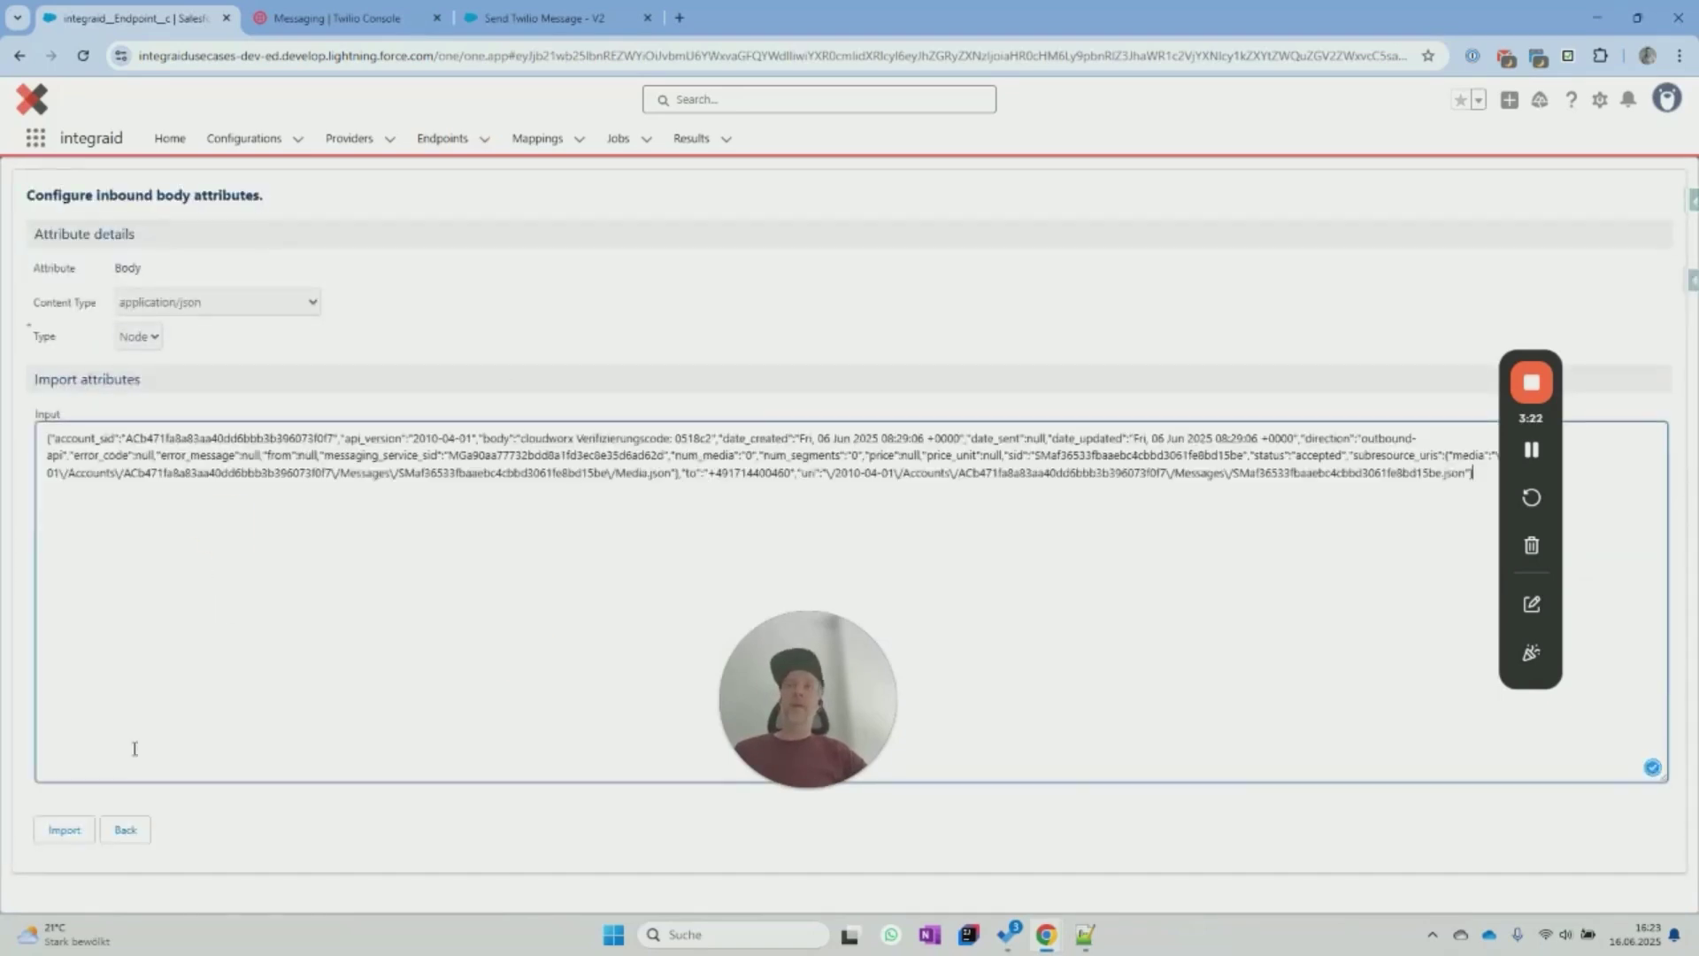
click(63, 829)
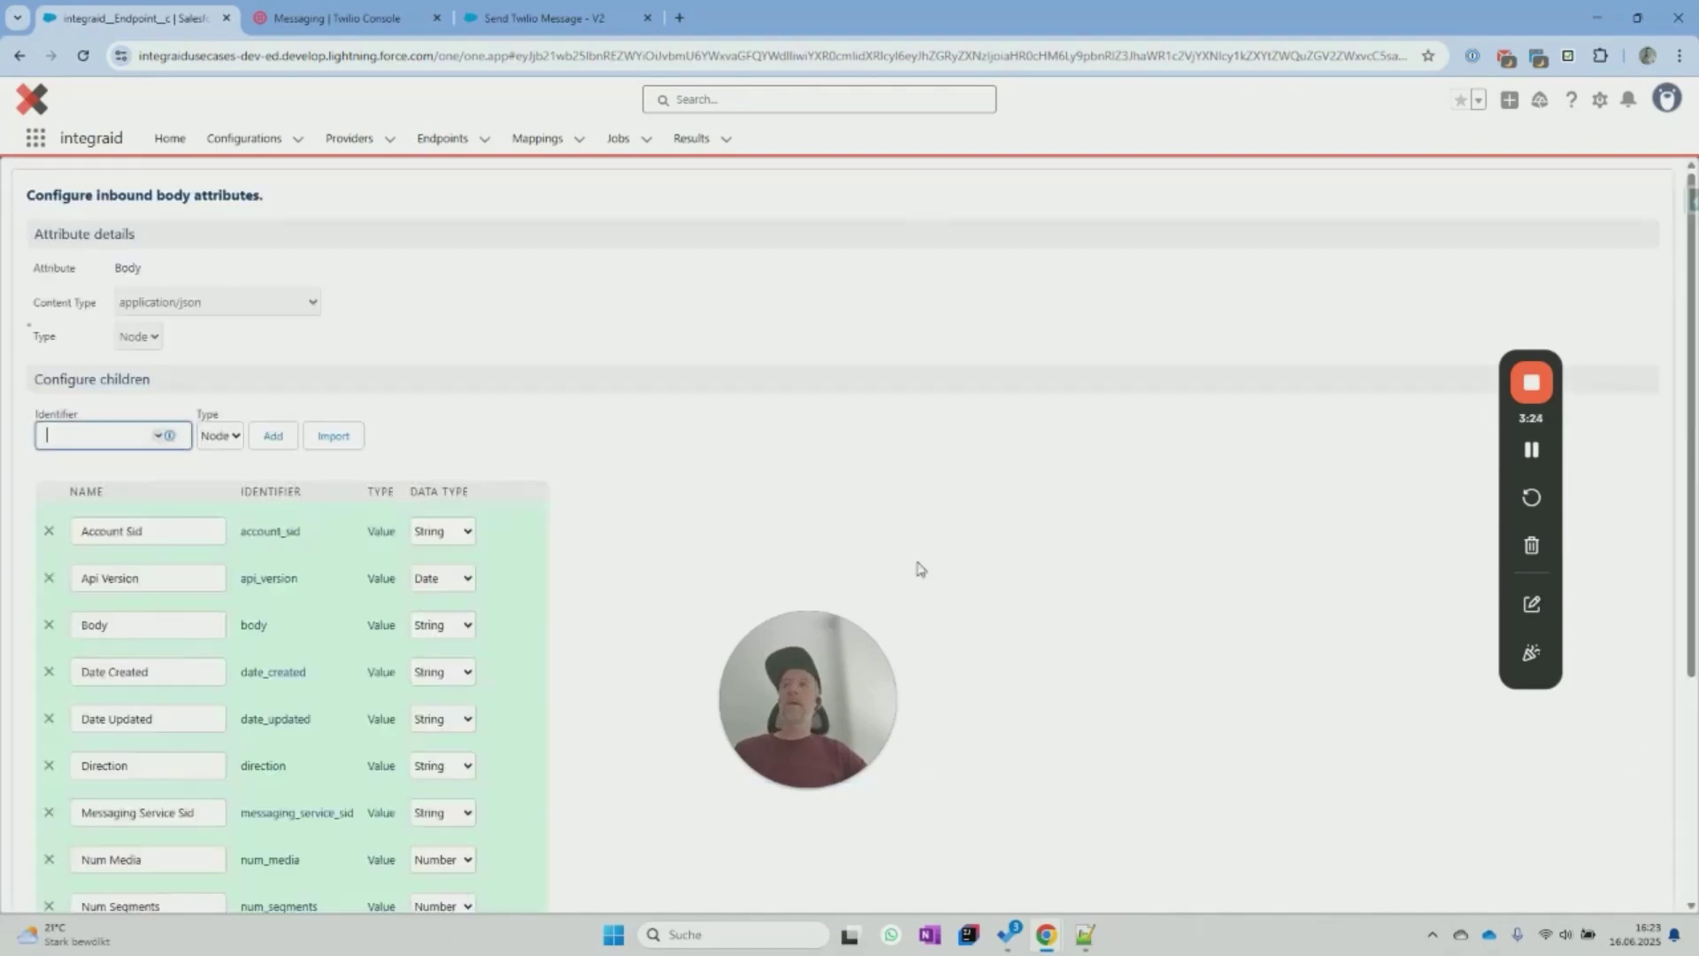
scroll(925, 565, down, 3)
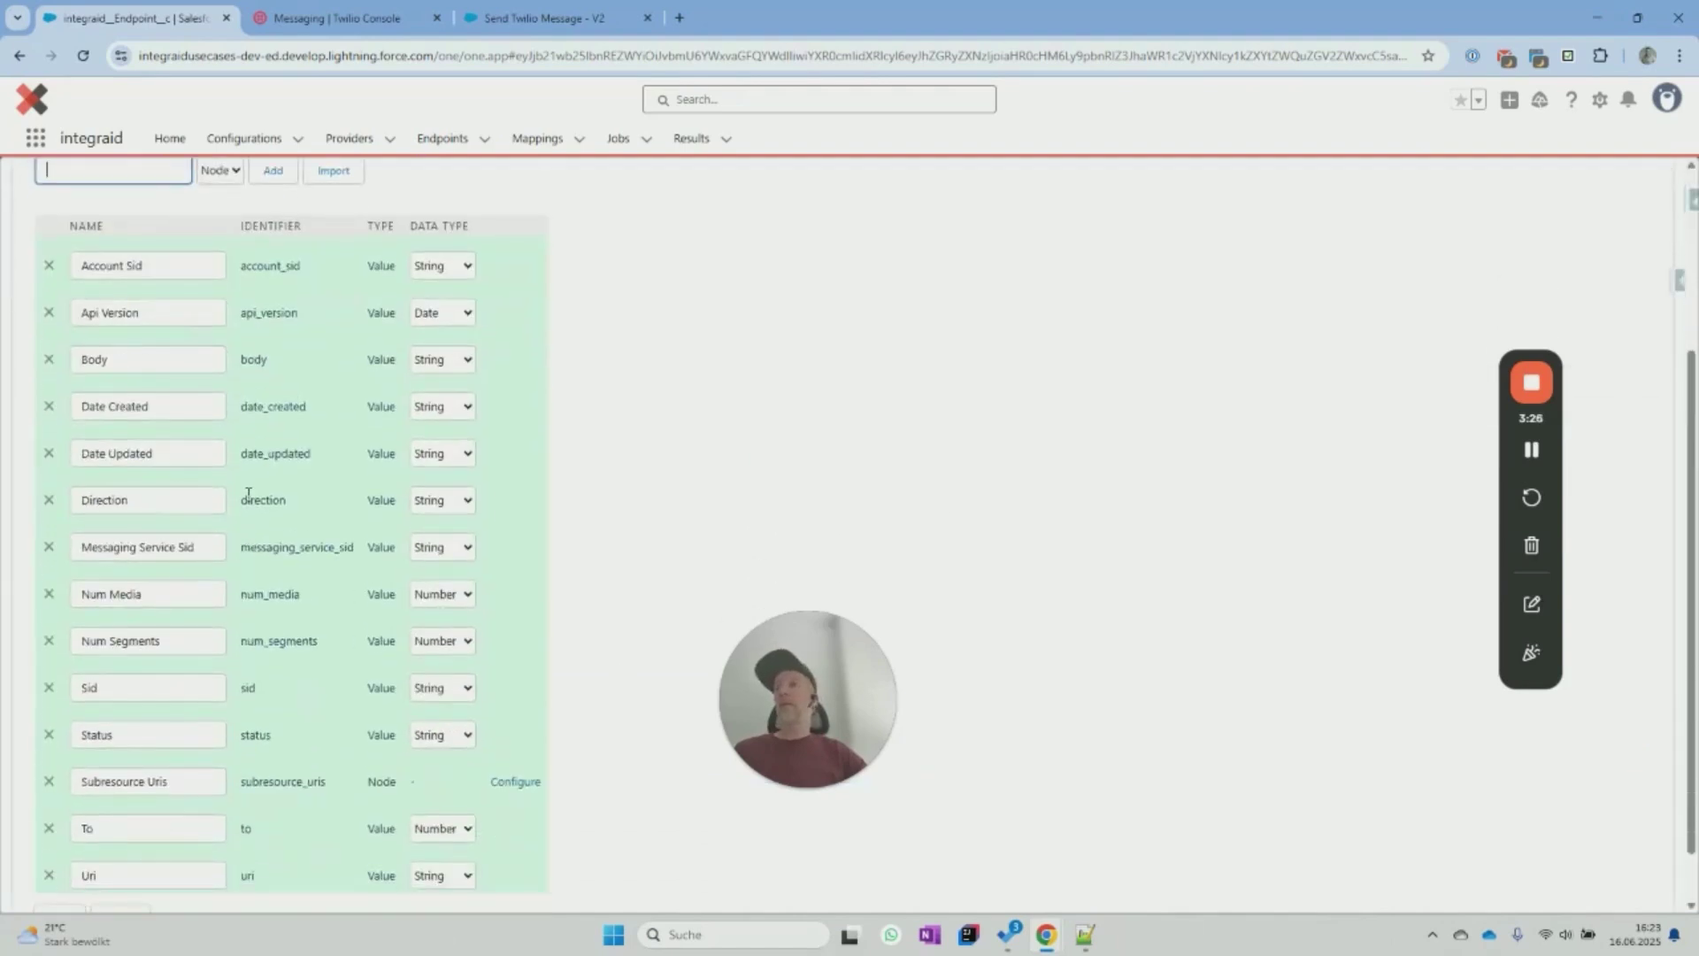
scroll(215, 461, down, 1)
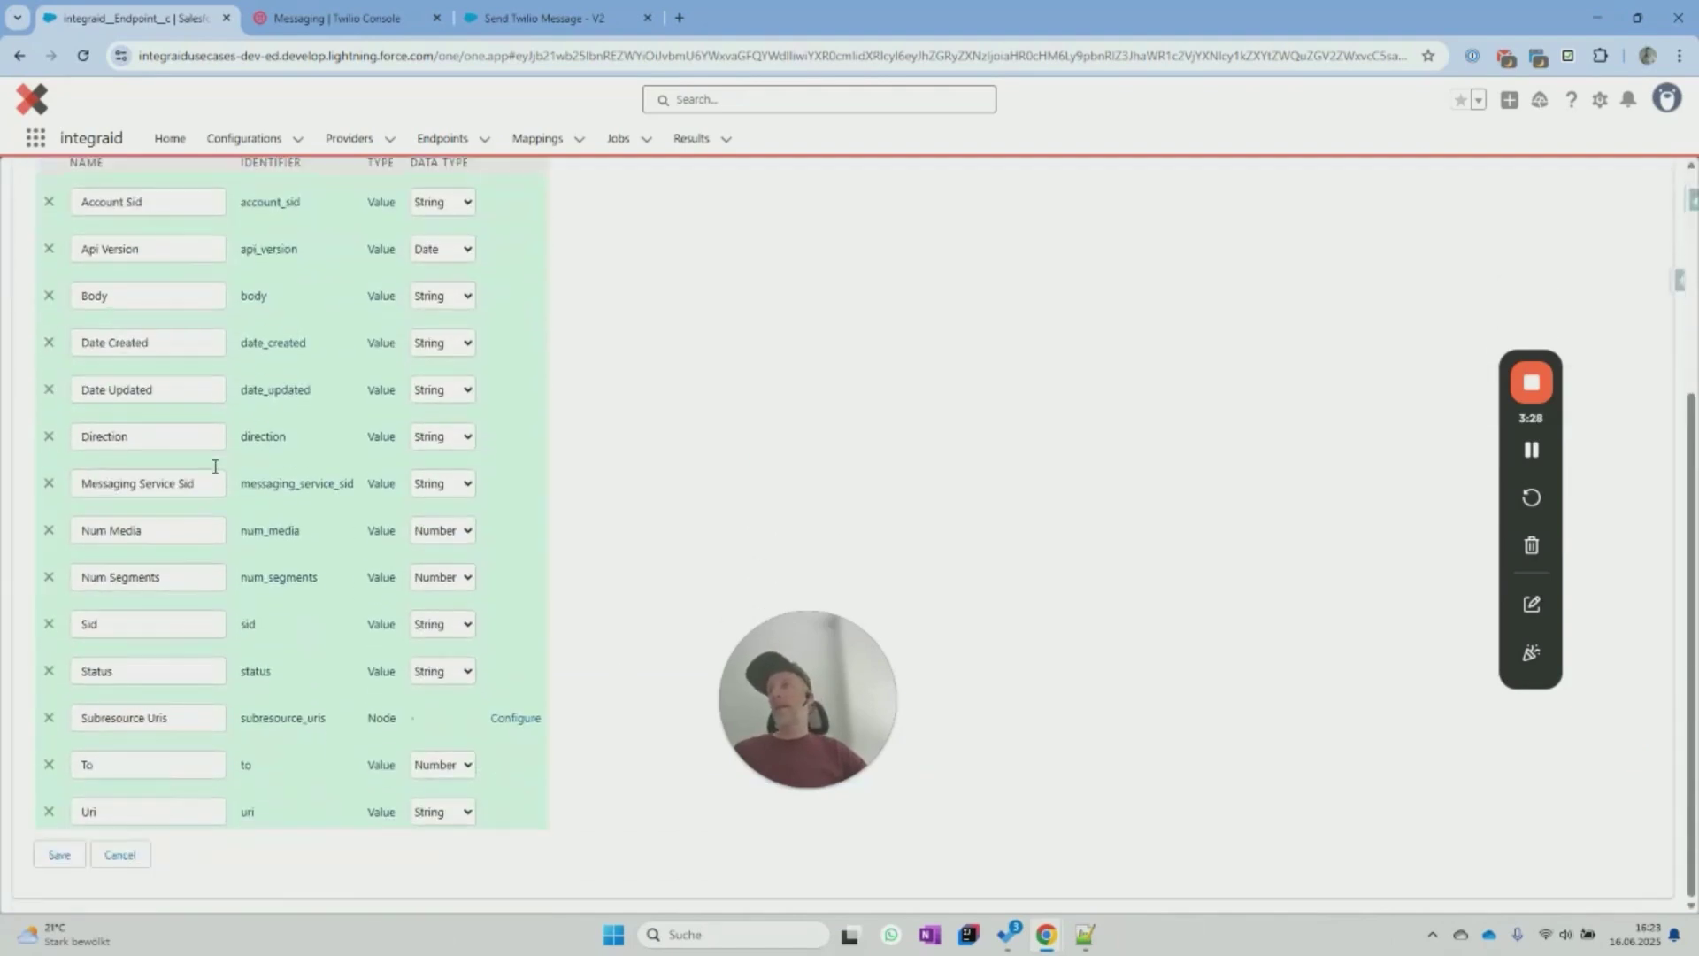
scroll(195, 532, up, 1)
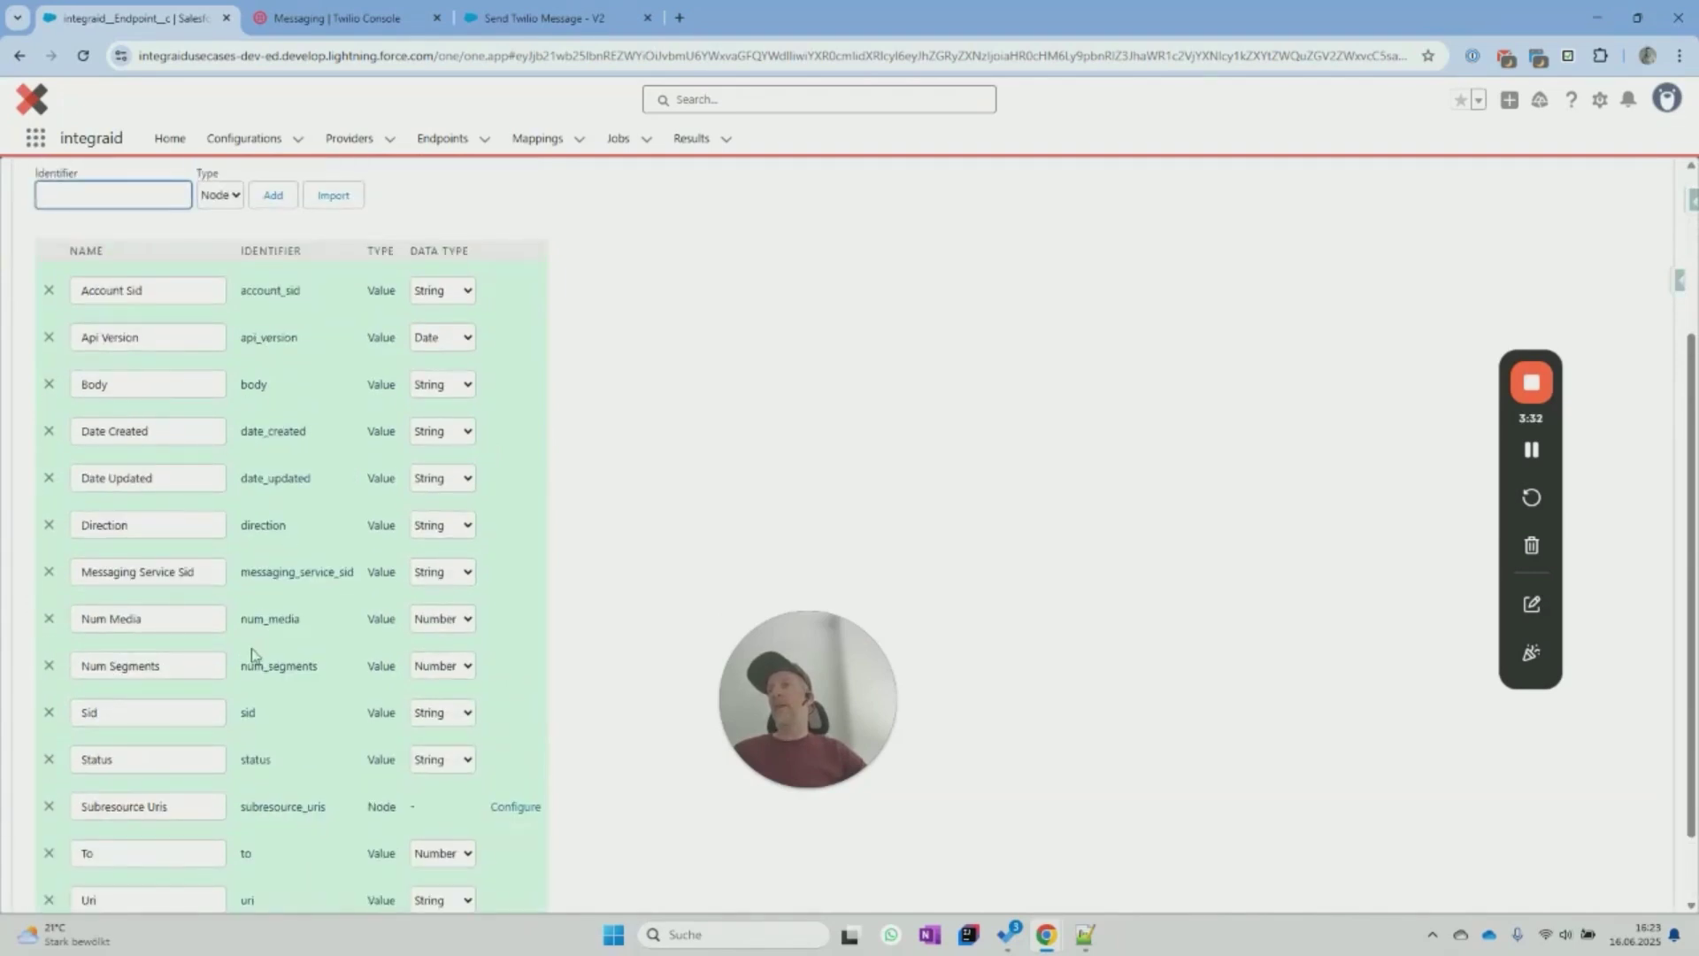
scroll(252, 654, down, 1)
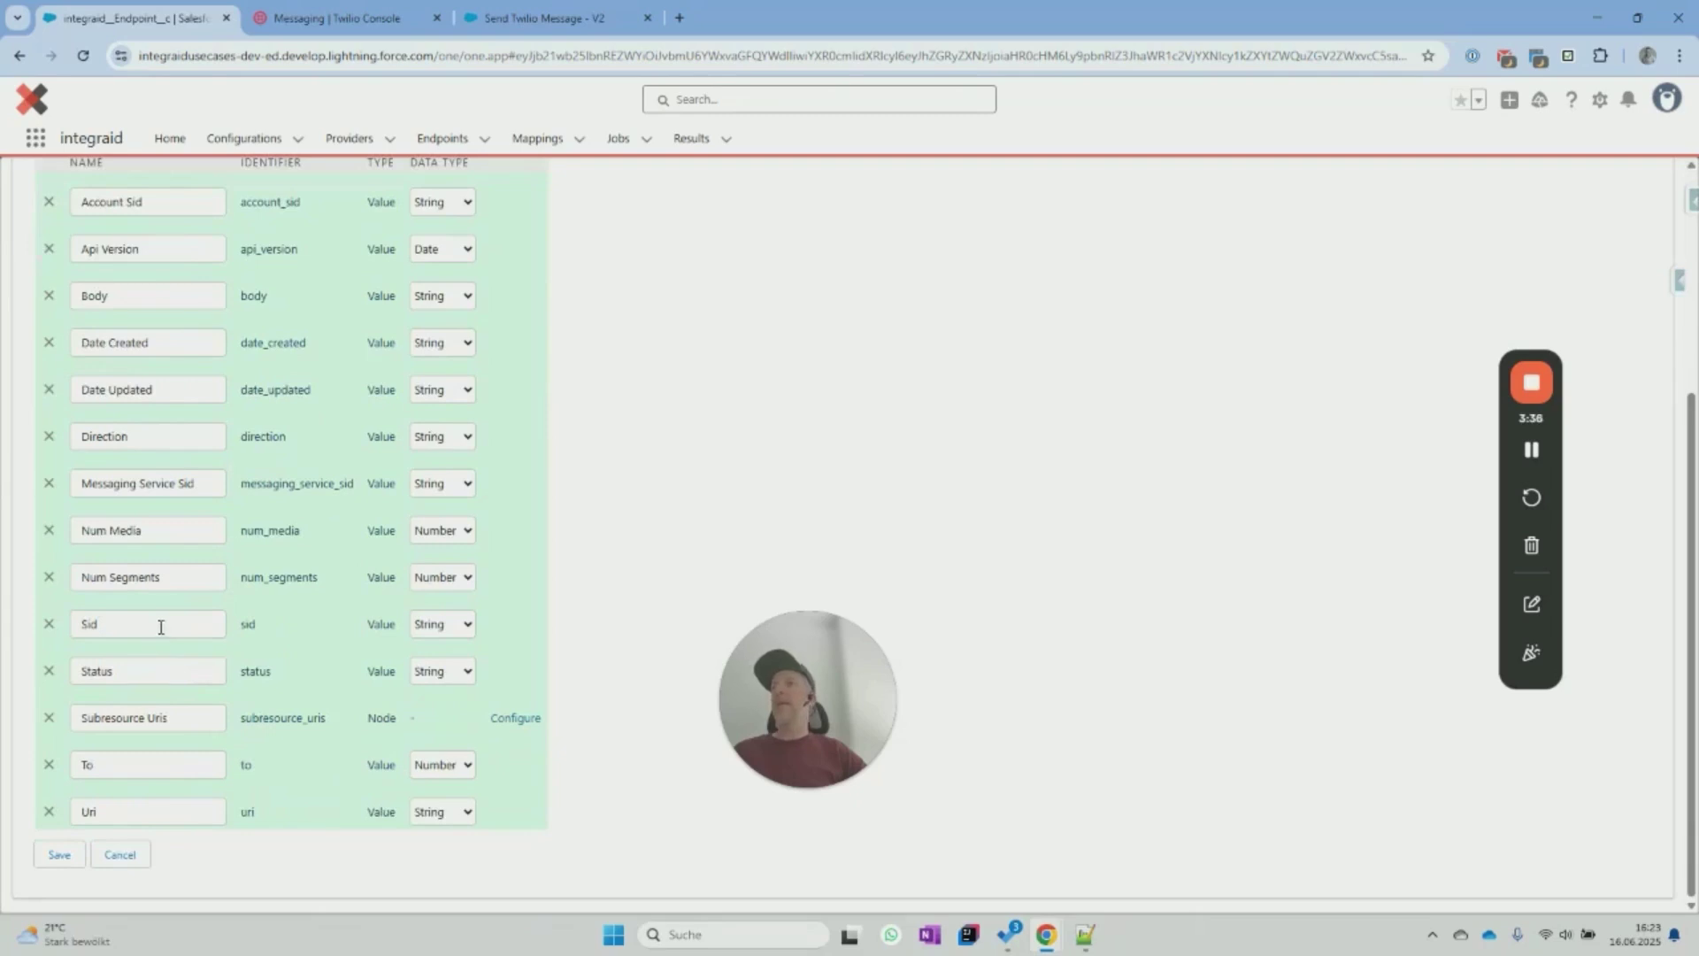
scroll(315, 647, up, 1)
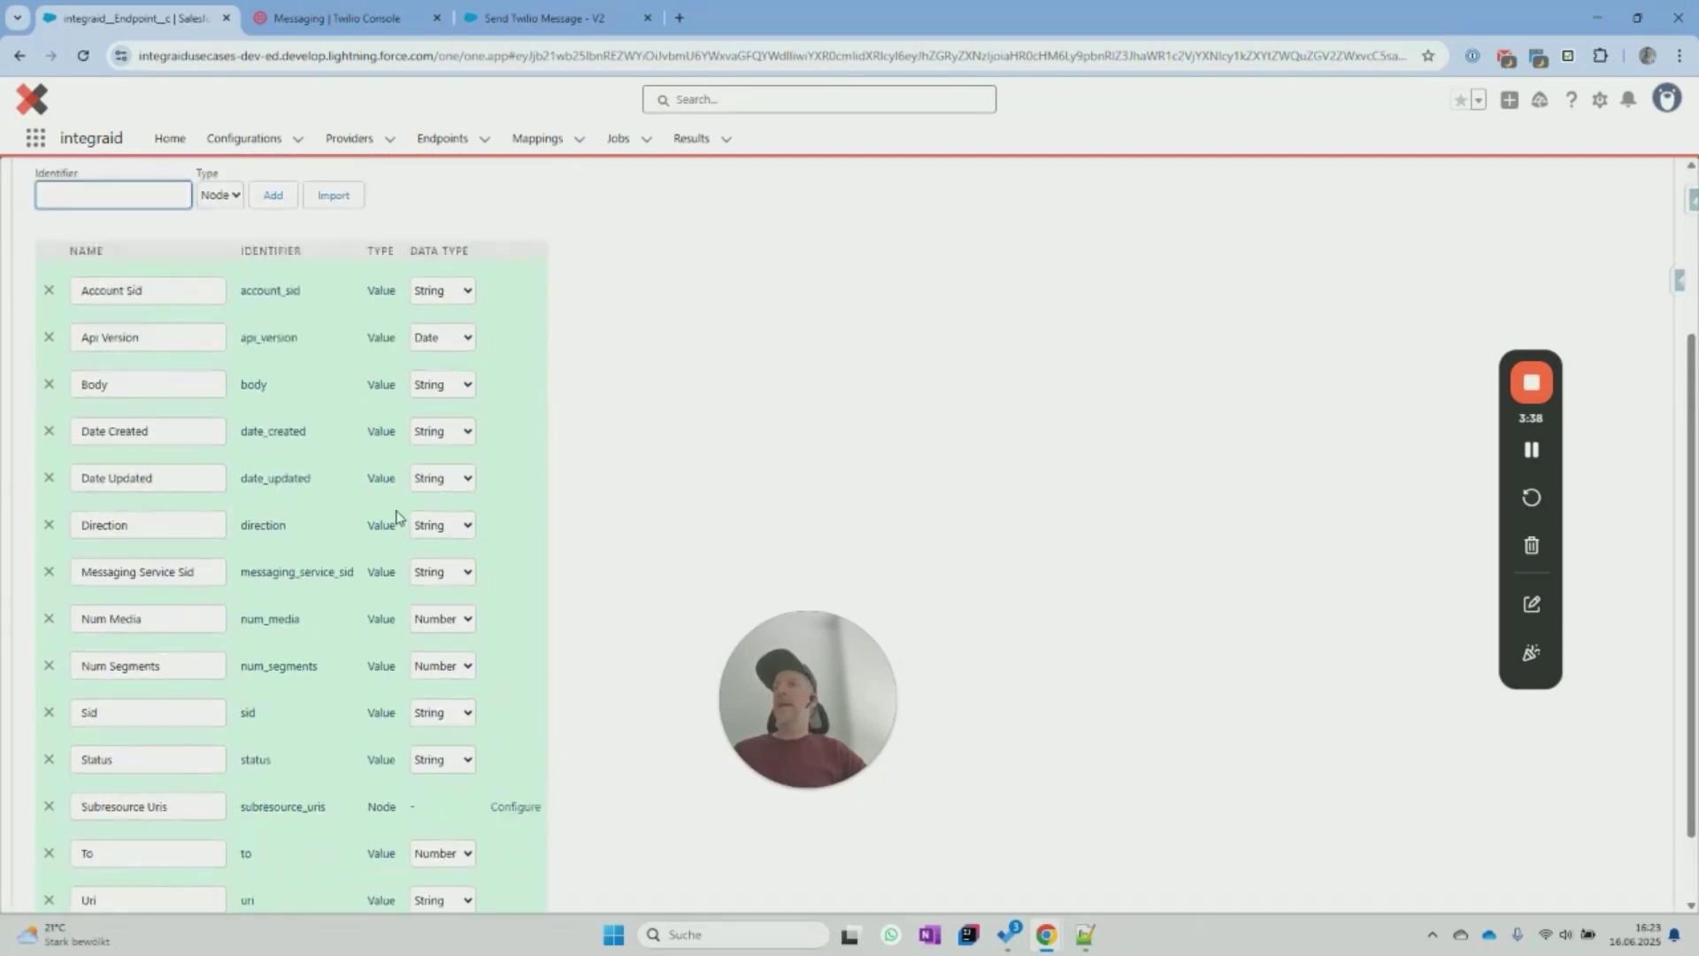
scroll(395, 518, down, 1)
click(54, 855)
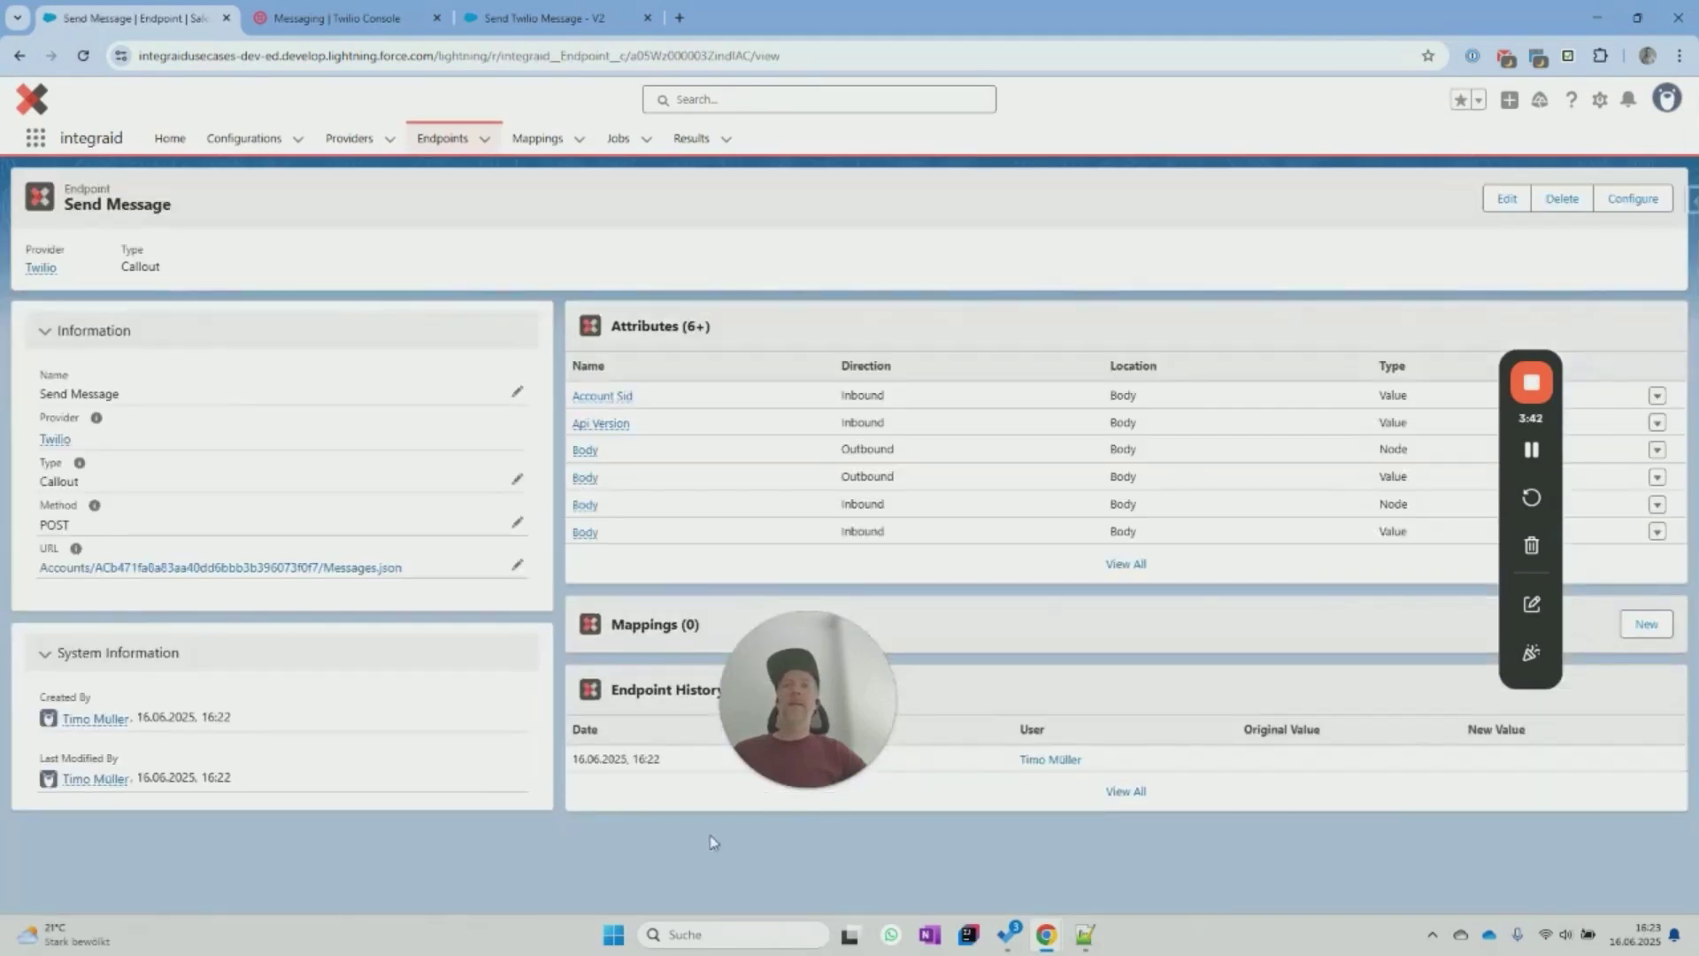
Add a Twilio endpoint named 'Status Update' with type Callin and save it.
click(55, 440)
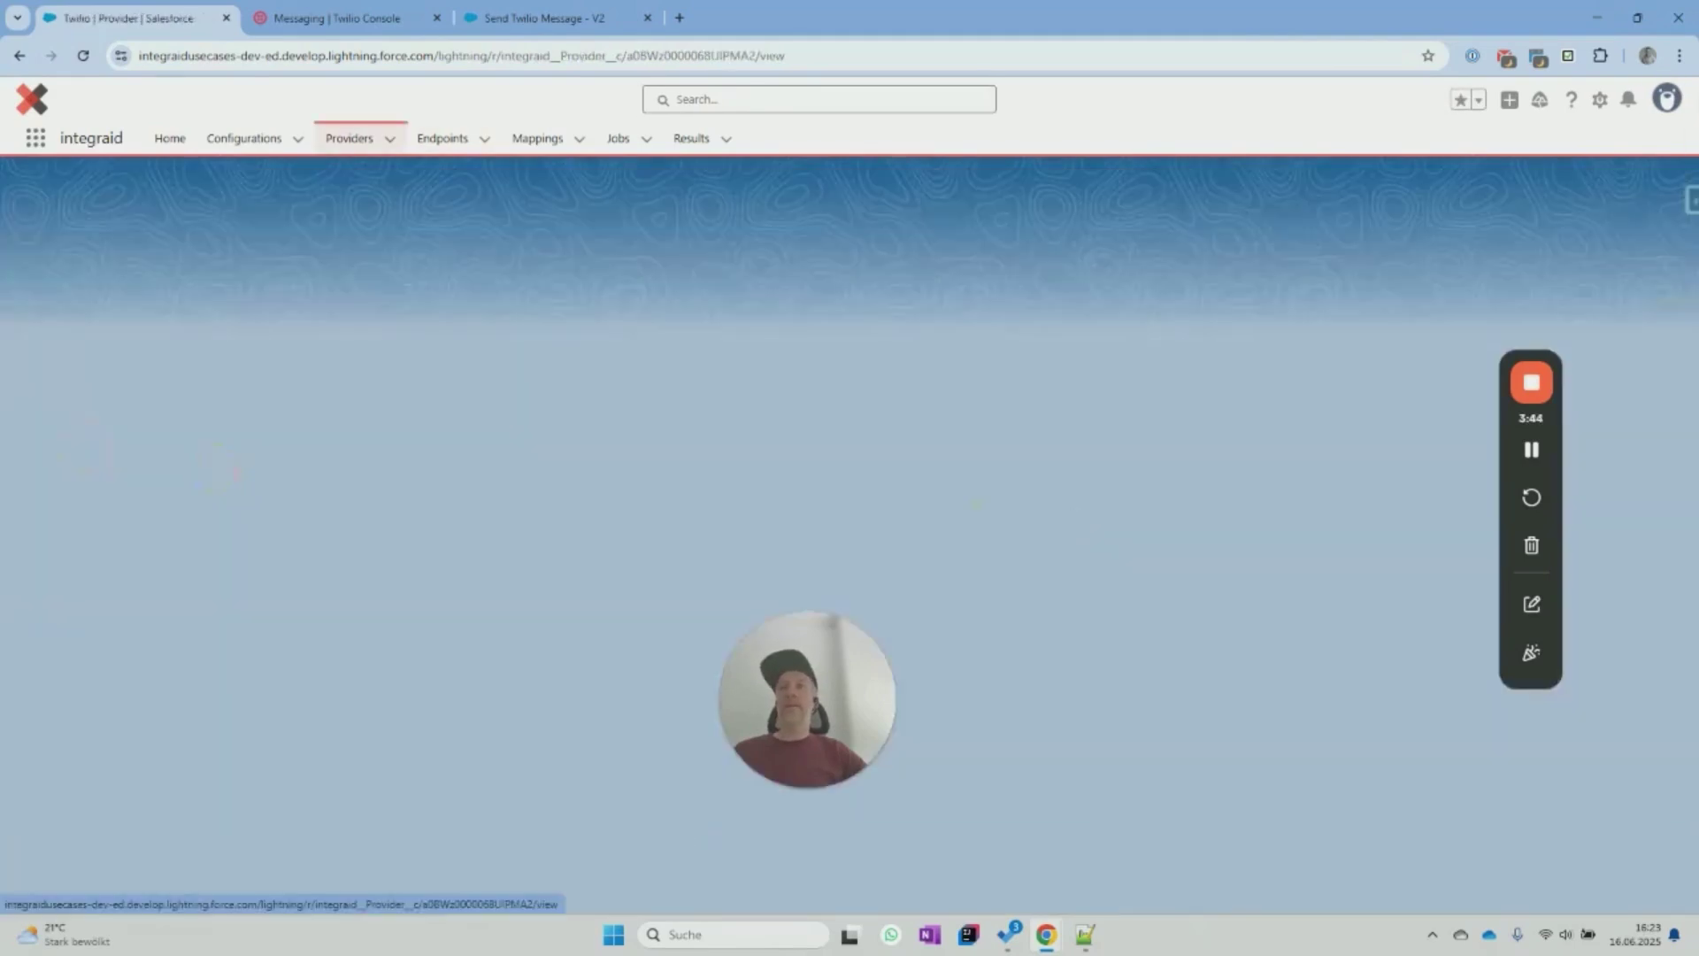
key(alt+Tab)
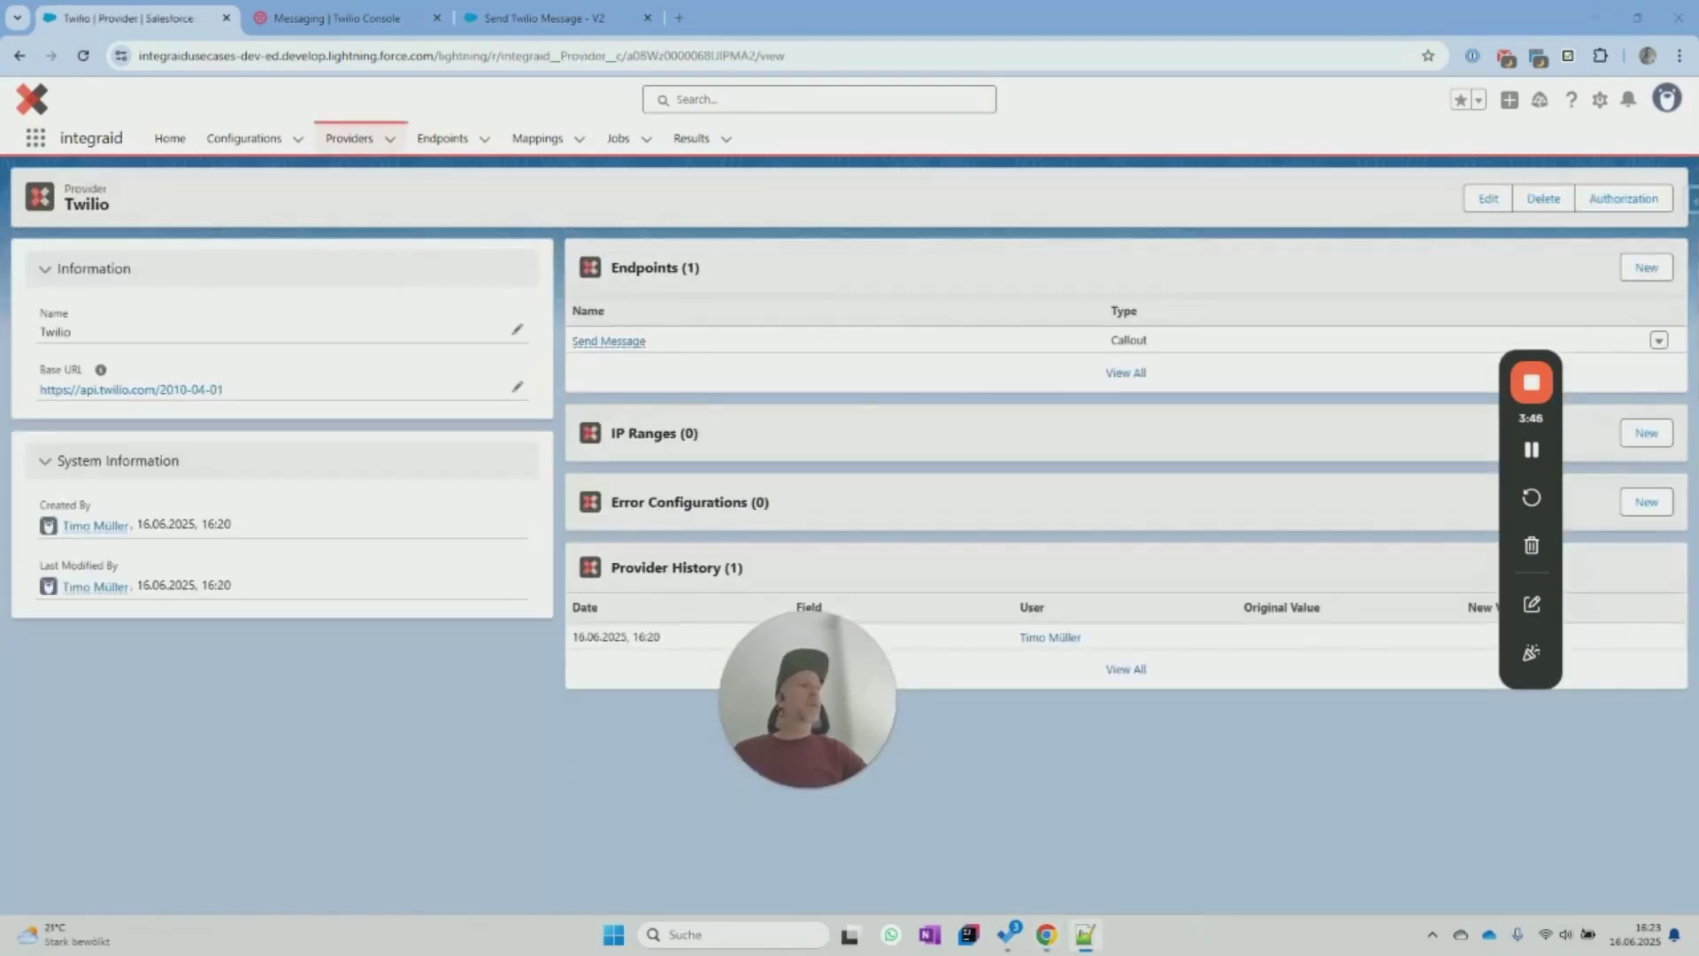
click(1646, 268)
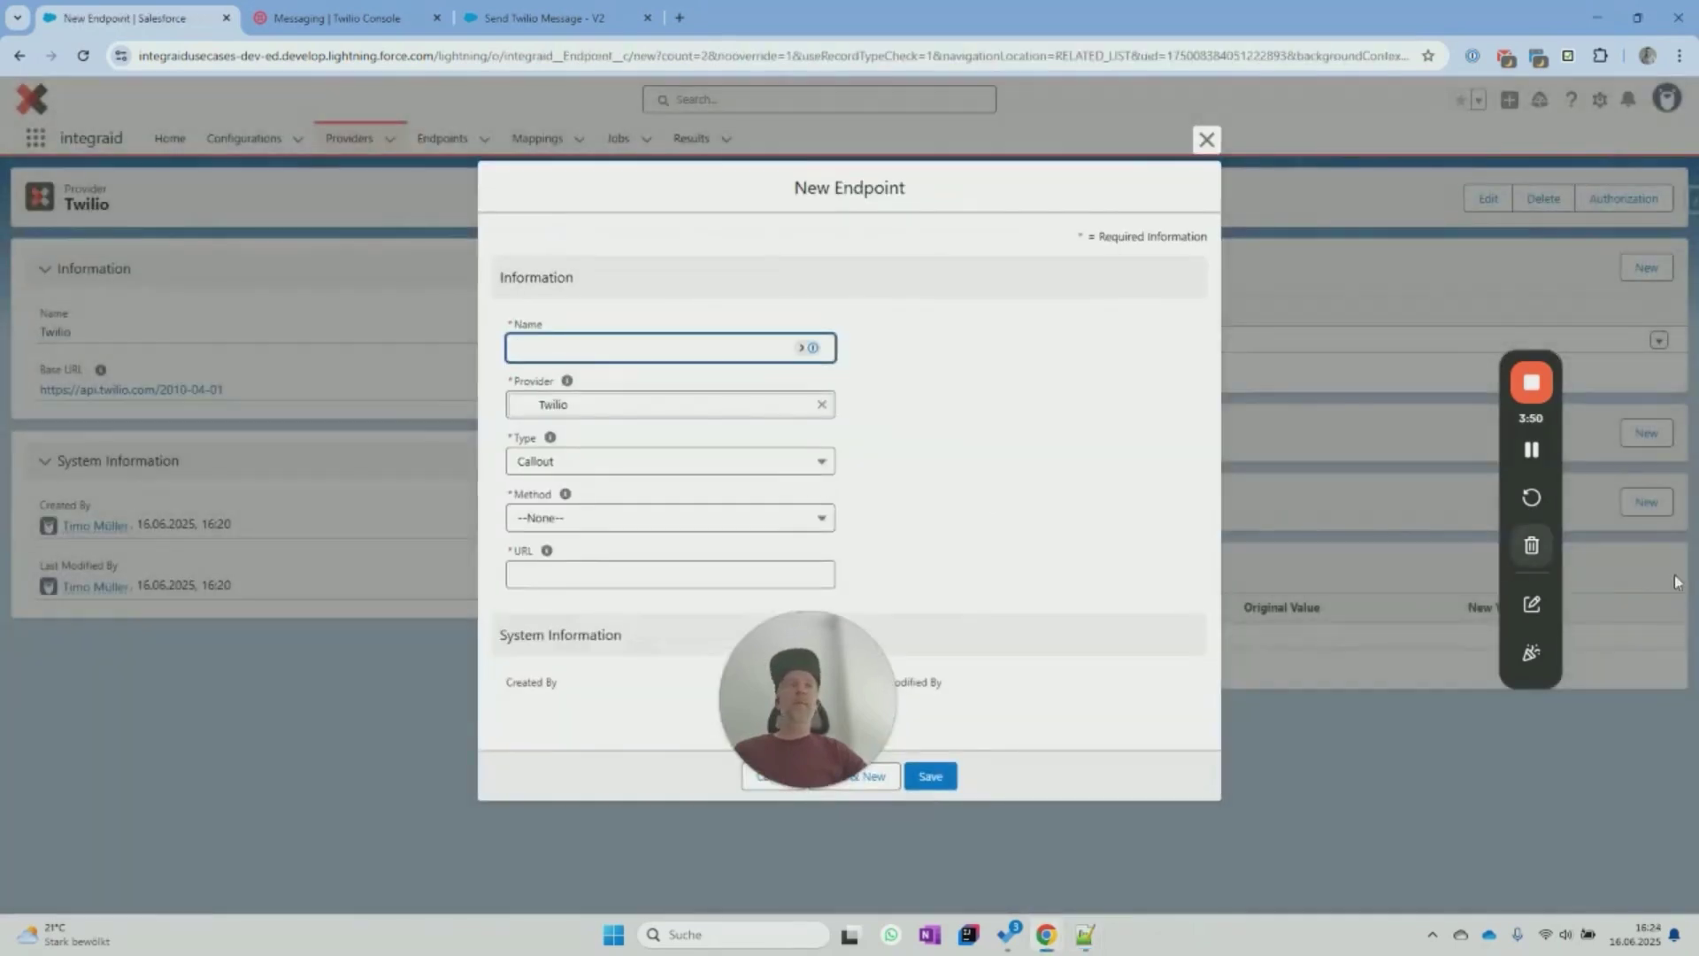
key(alt+Tab)
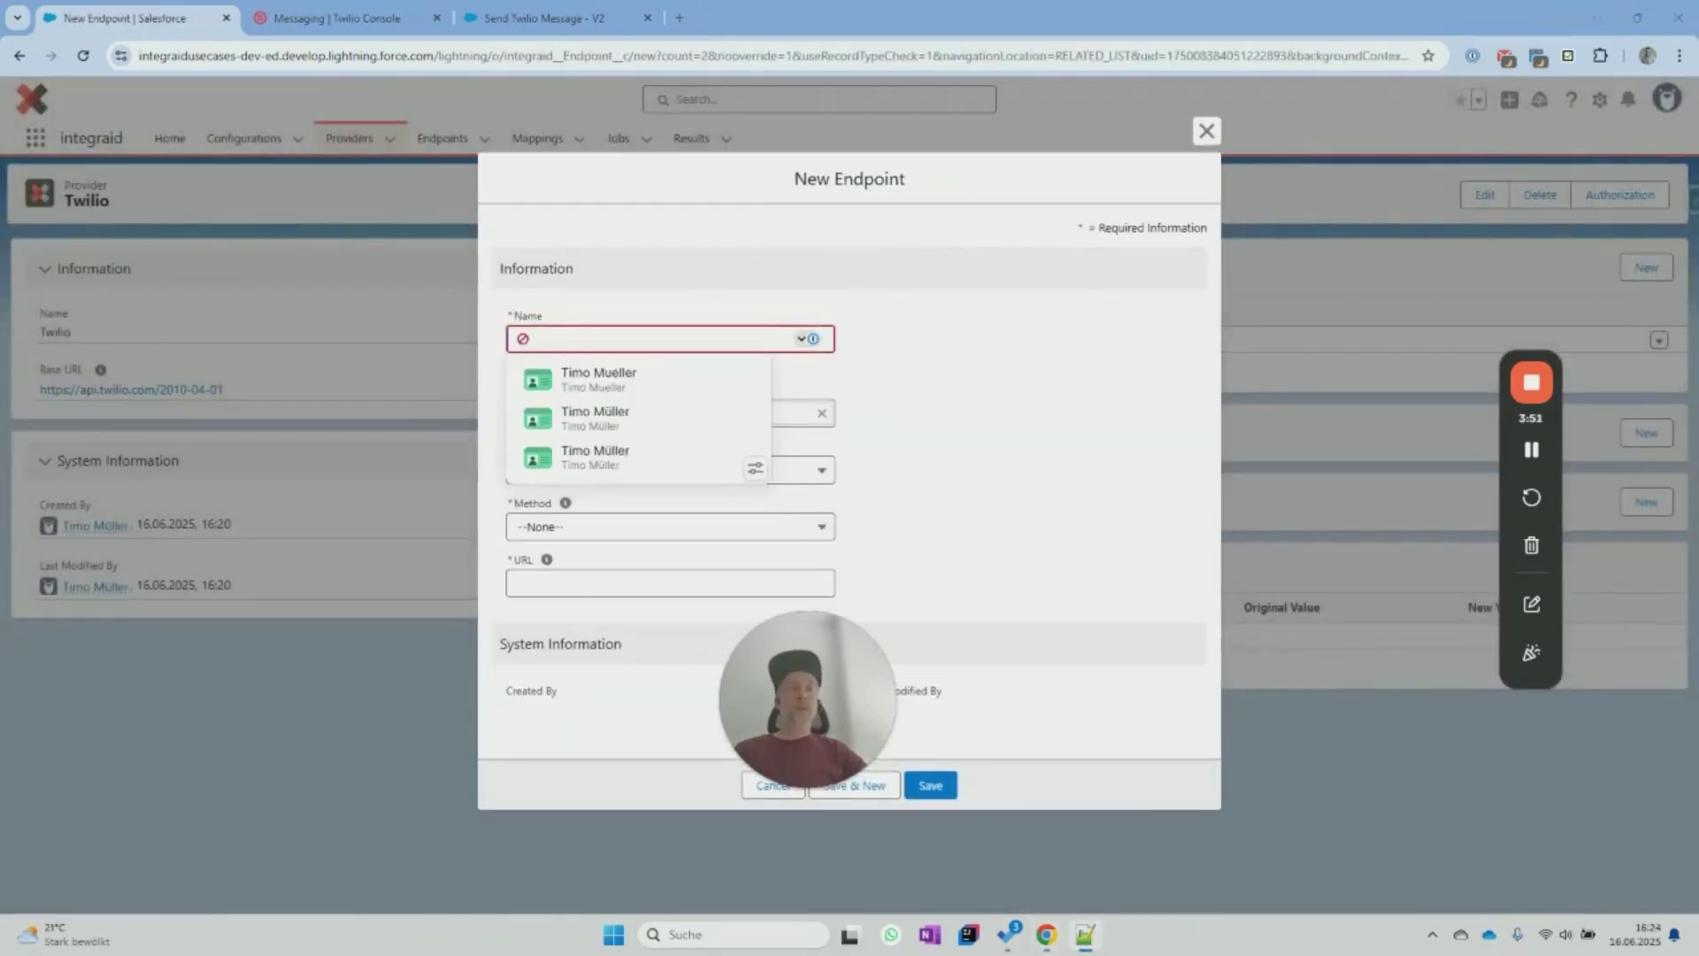
key(alt+Tab)
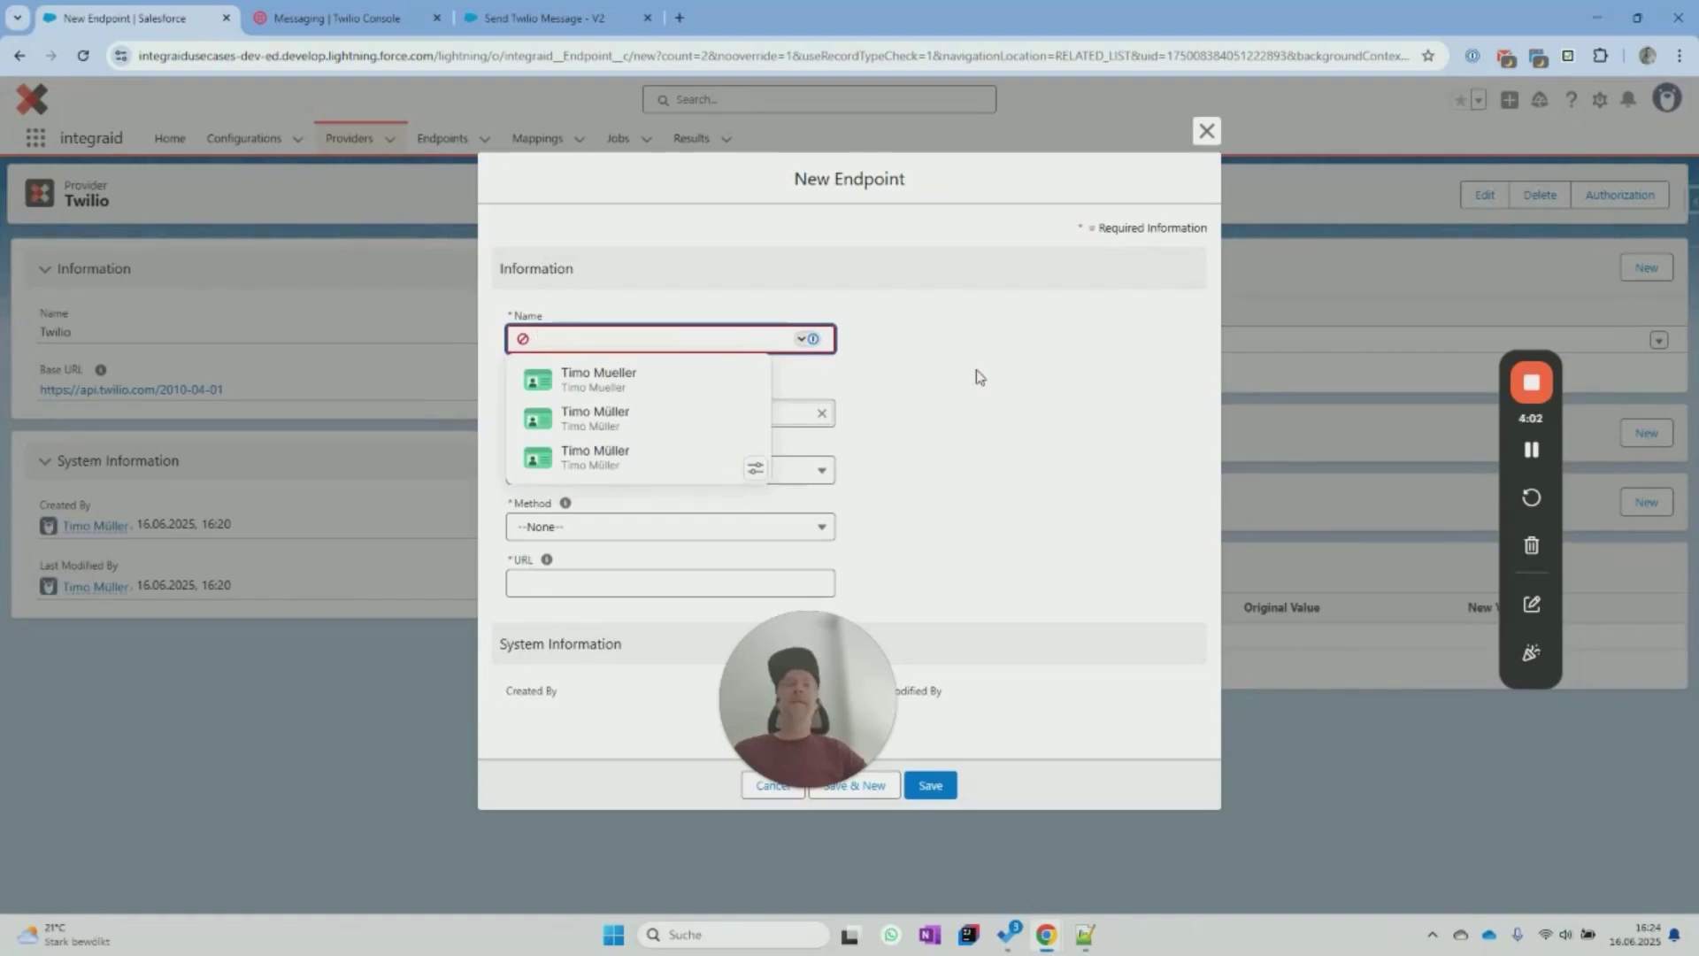
text(Status Update)
click(973, 353)
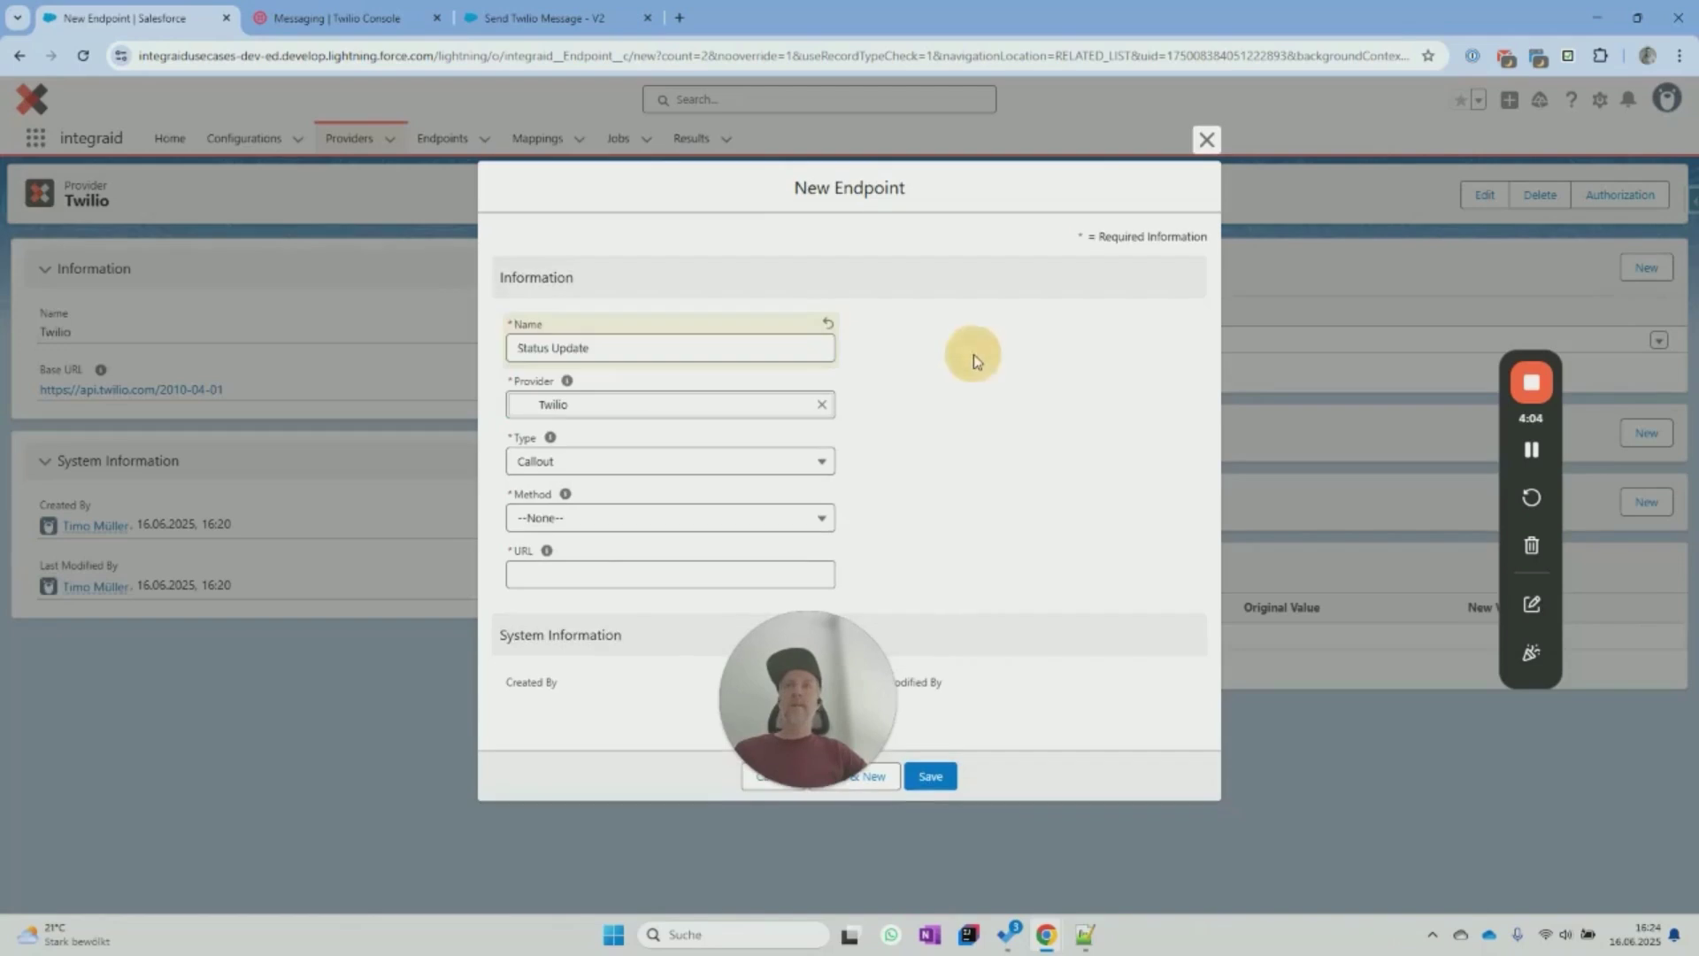
click(597, 472)
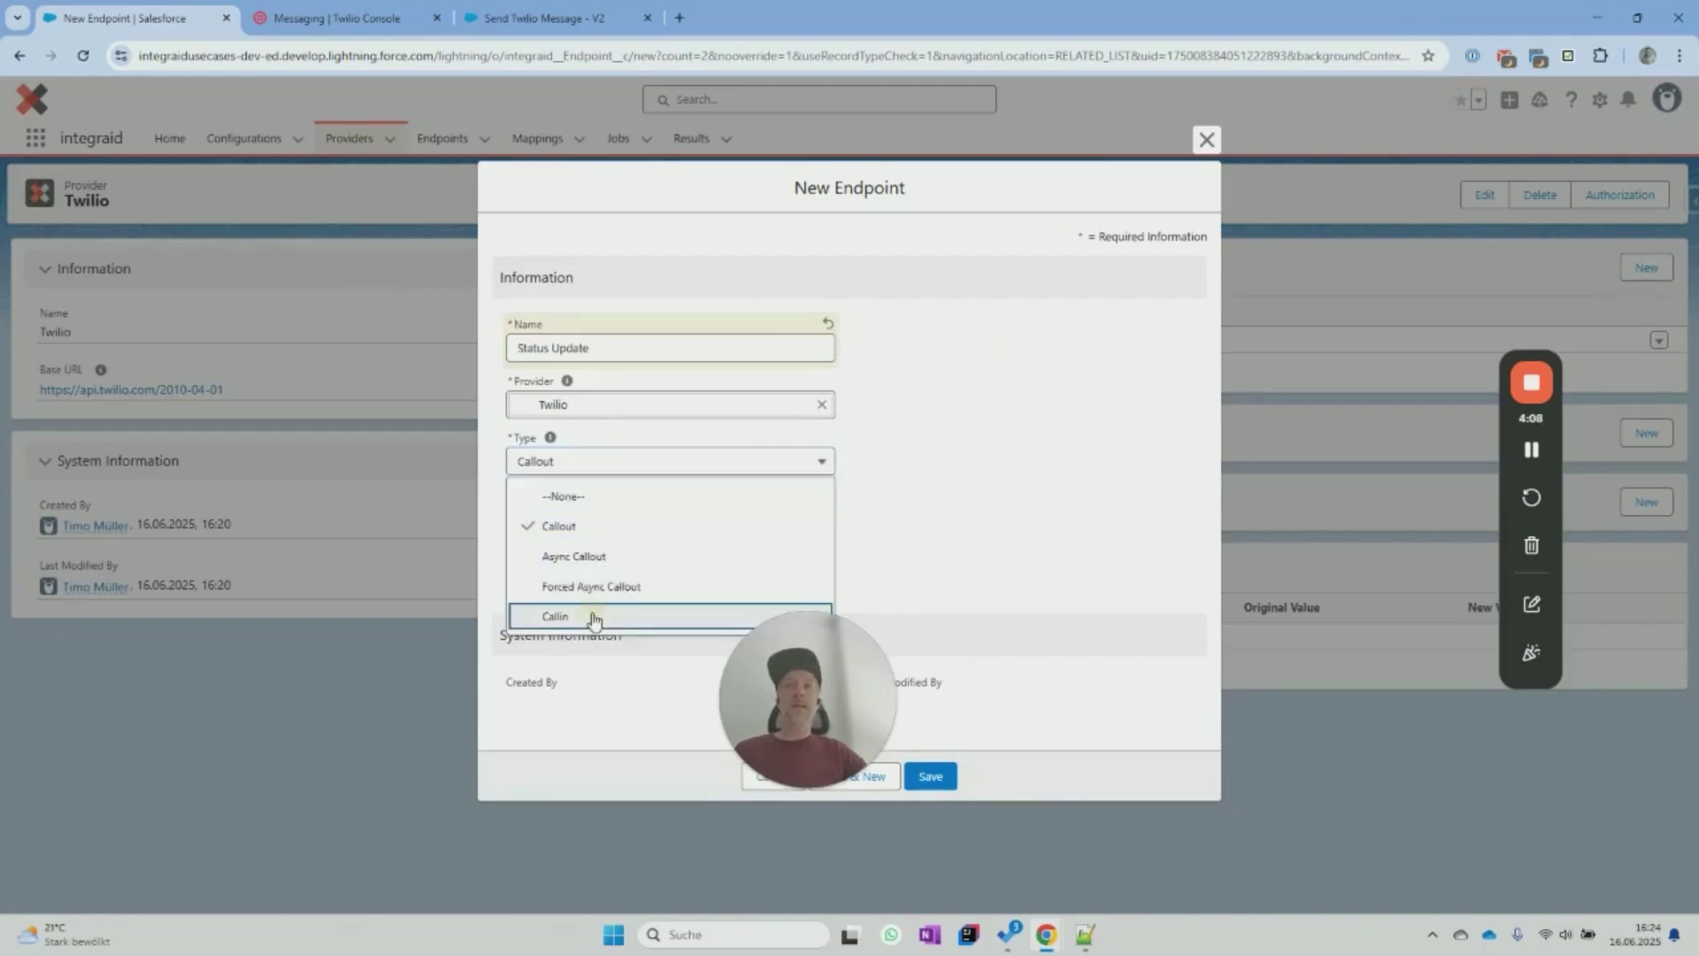
click(592, 614)
click(977, 440)
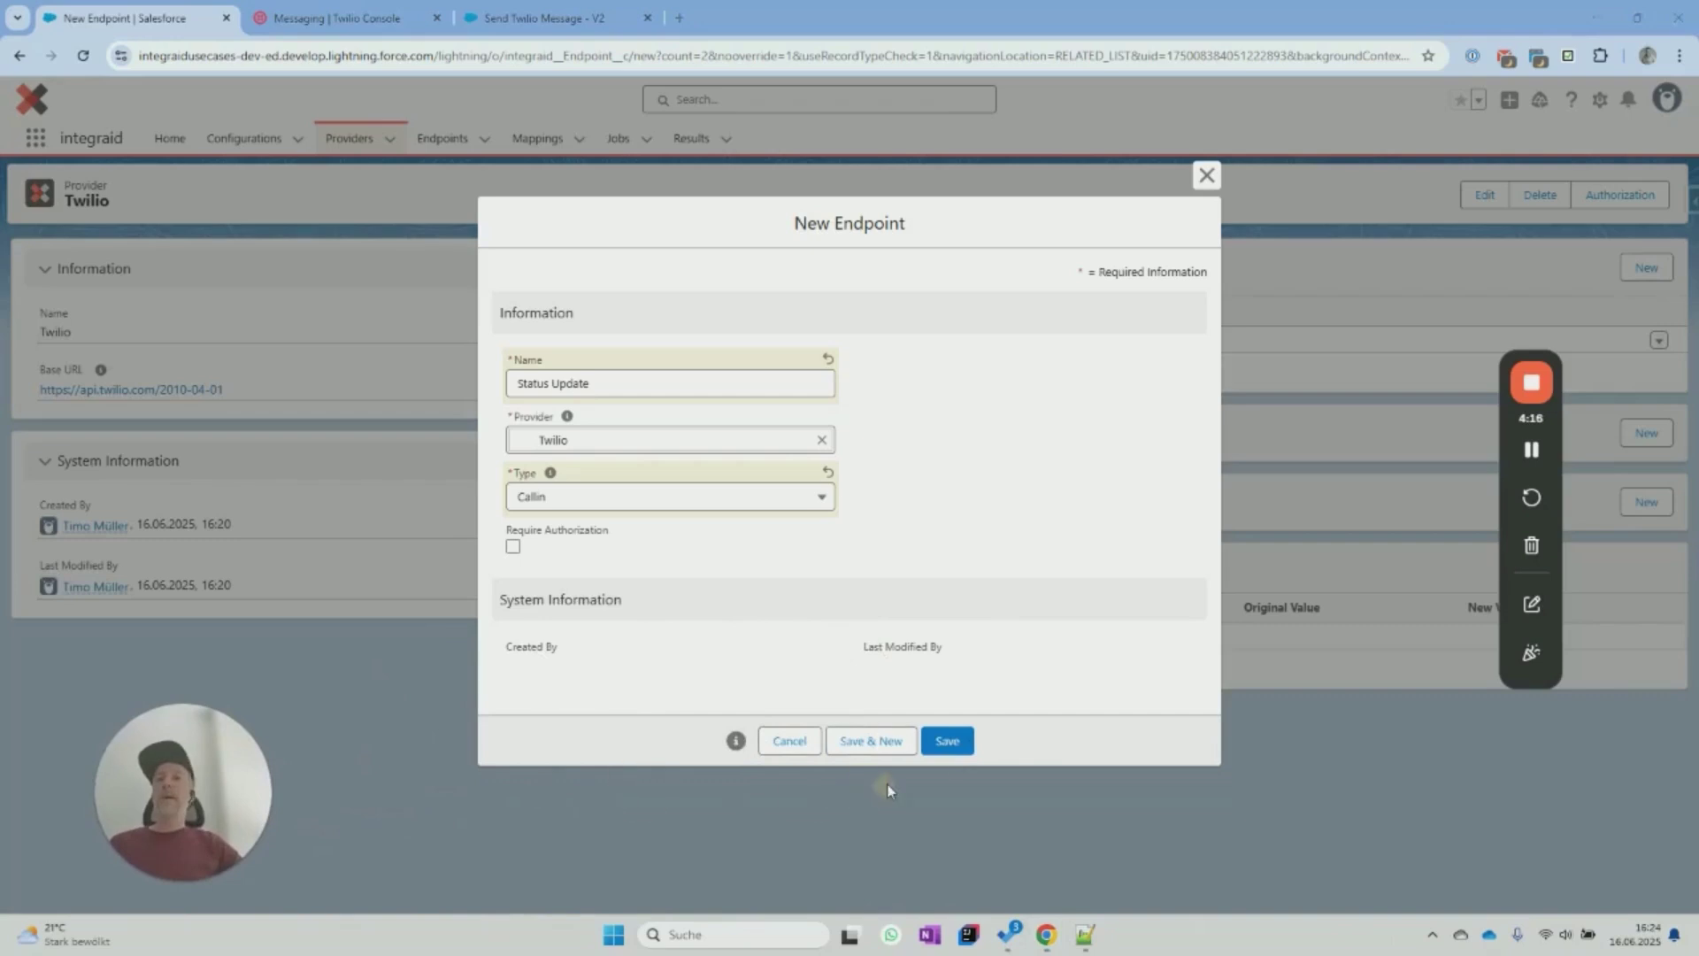
click(946, 740)
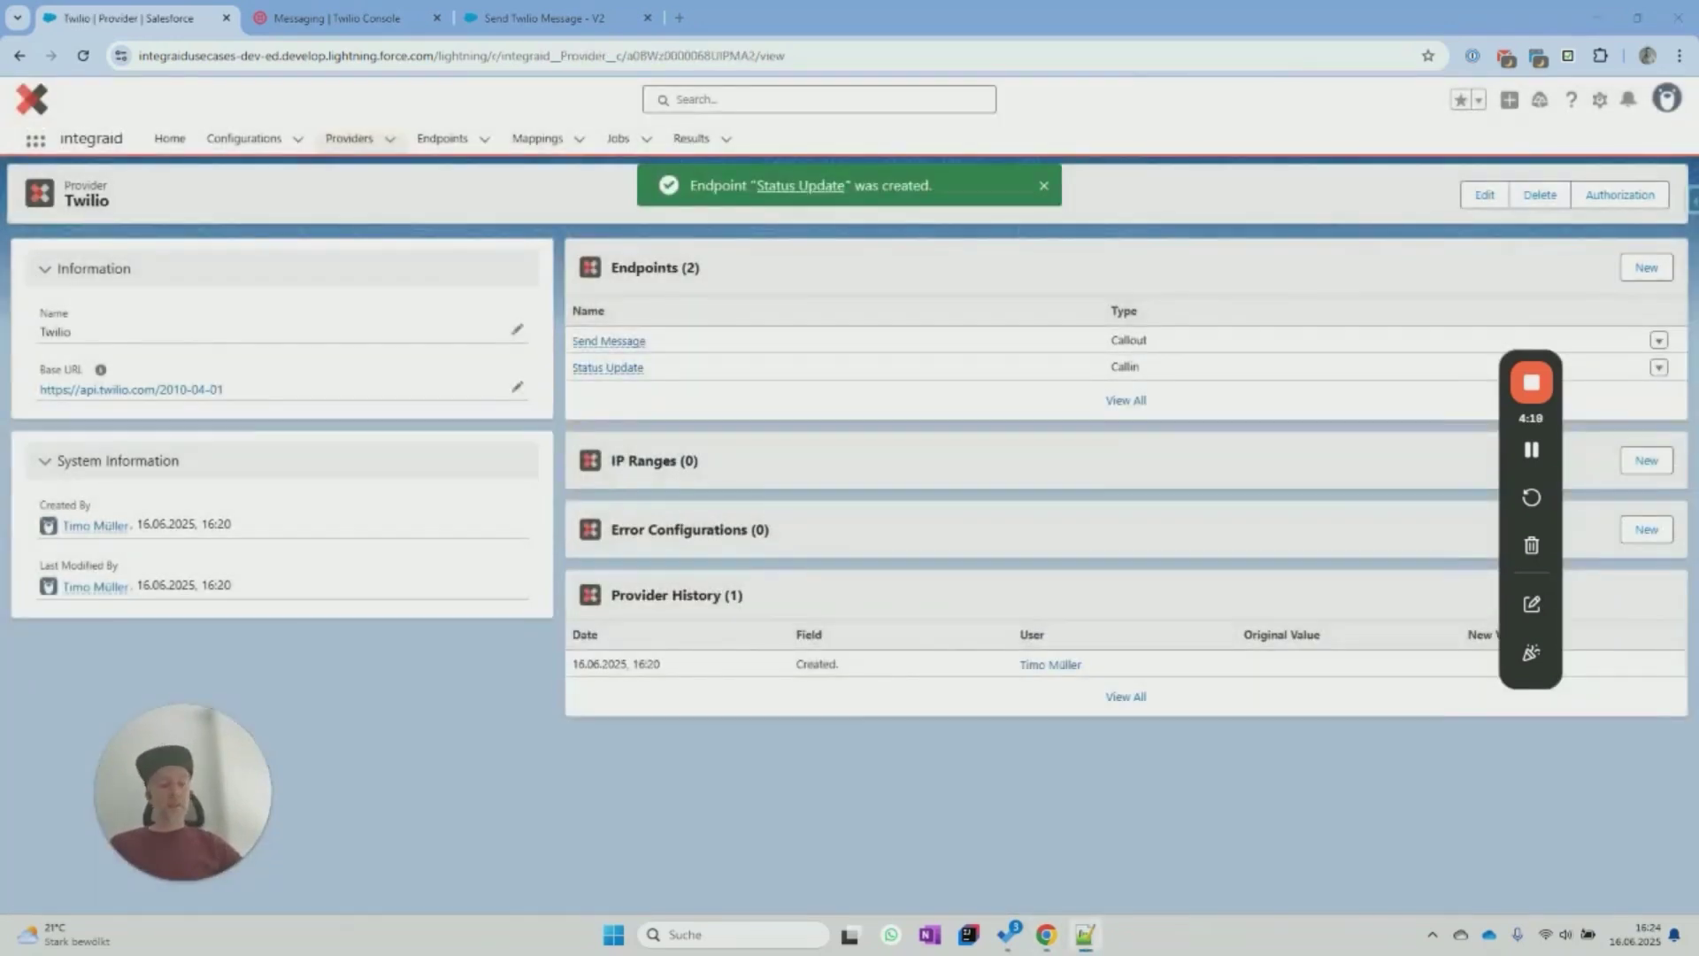
Open the Status Update endpoint and configure its attributes as Inbound direction with Body location.
click(598, 367)
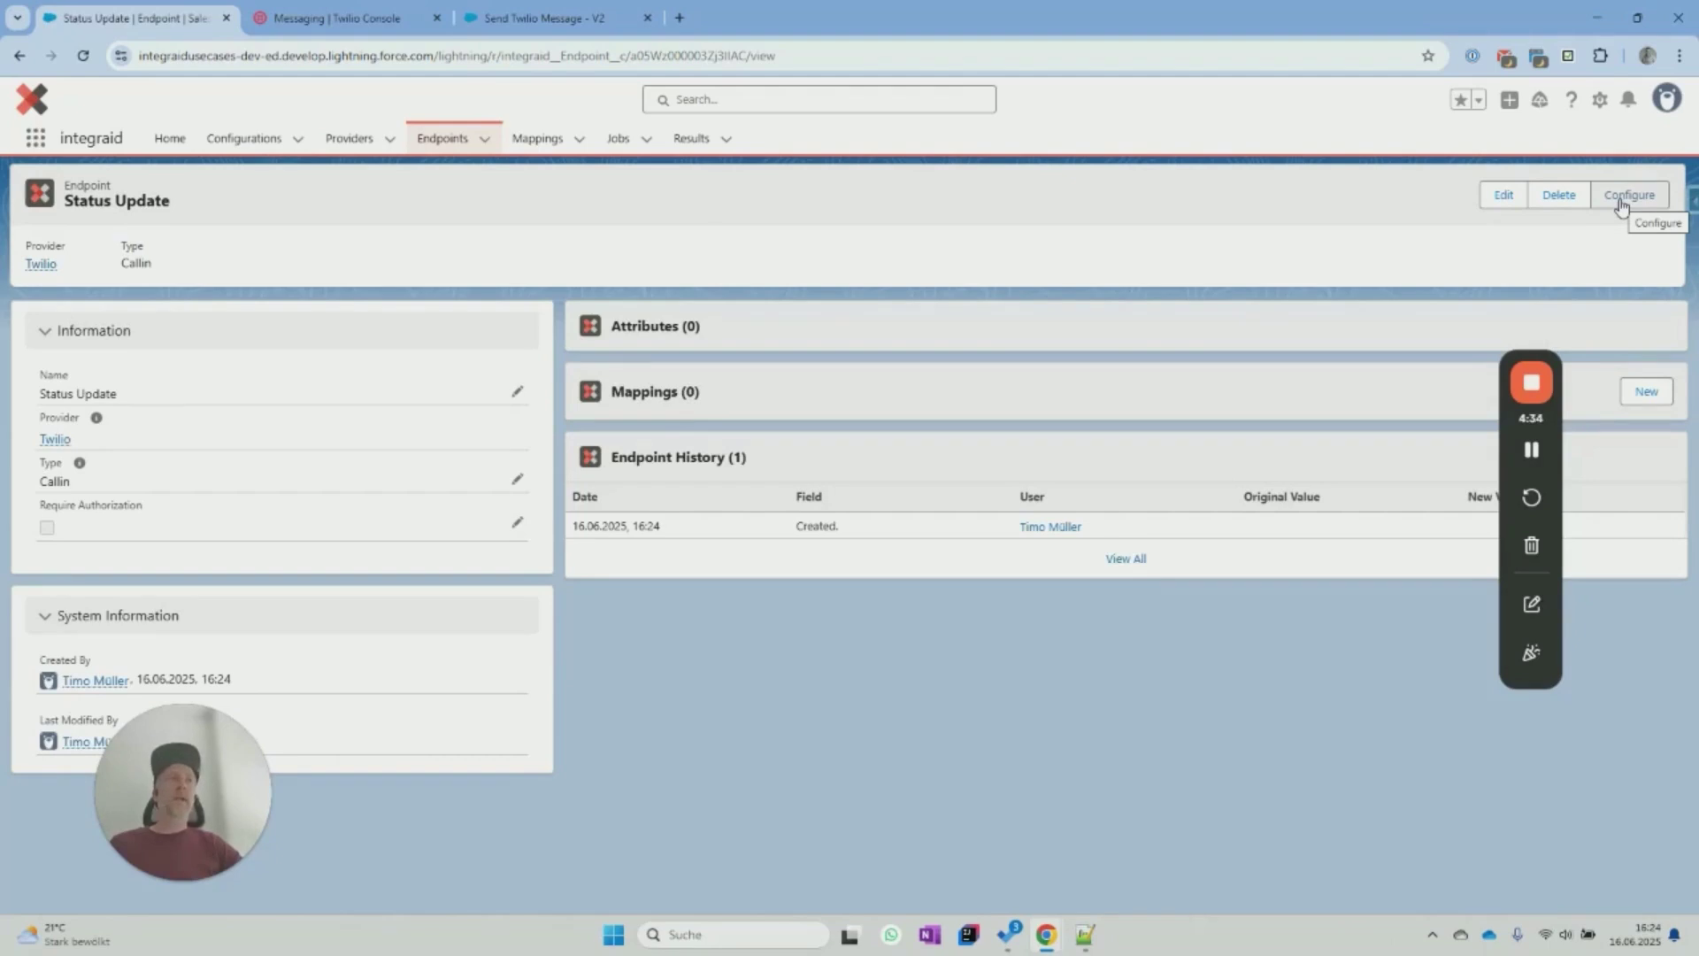
click(1622, 204)
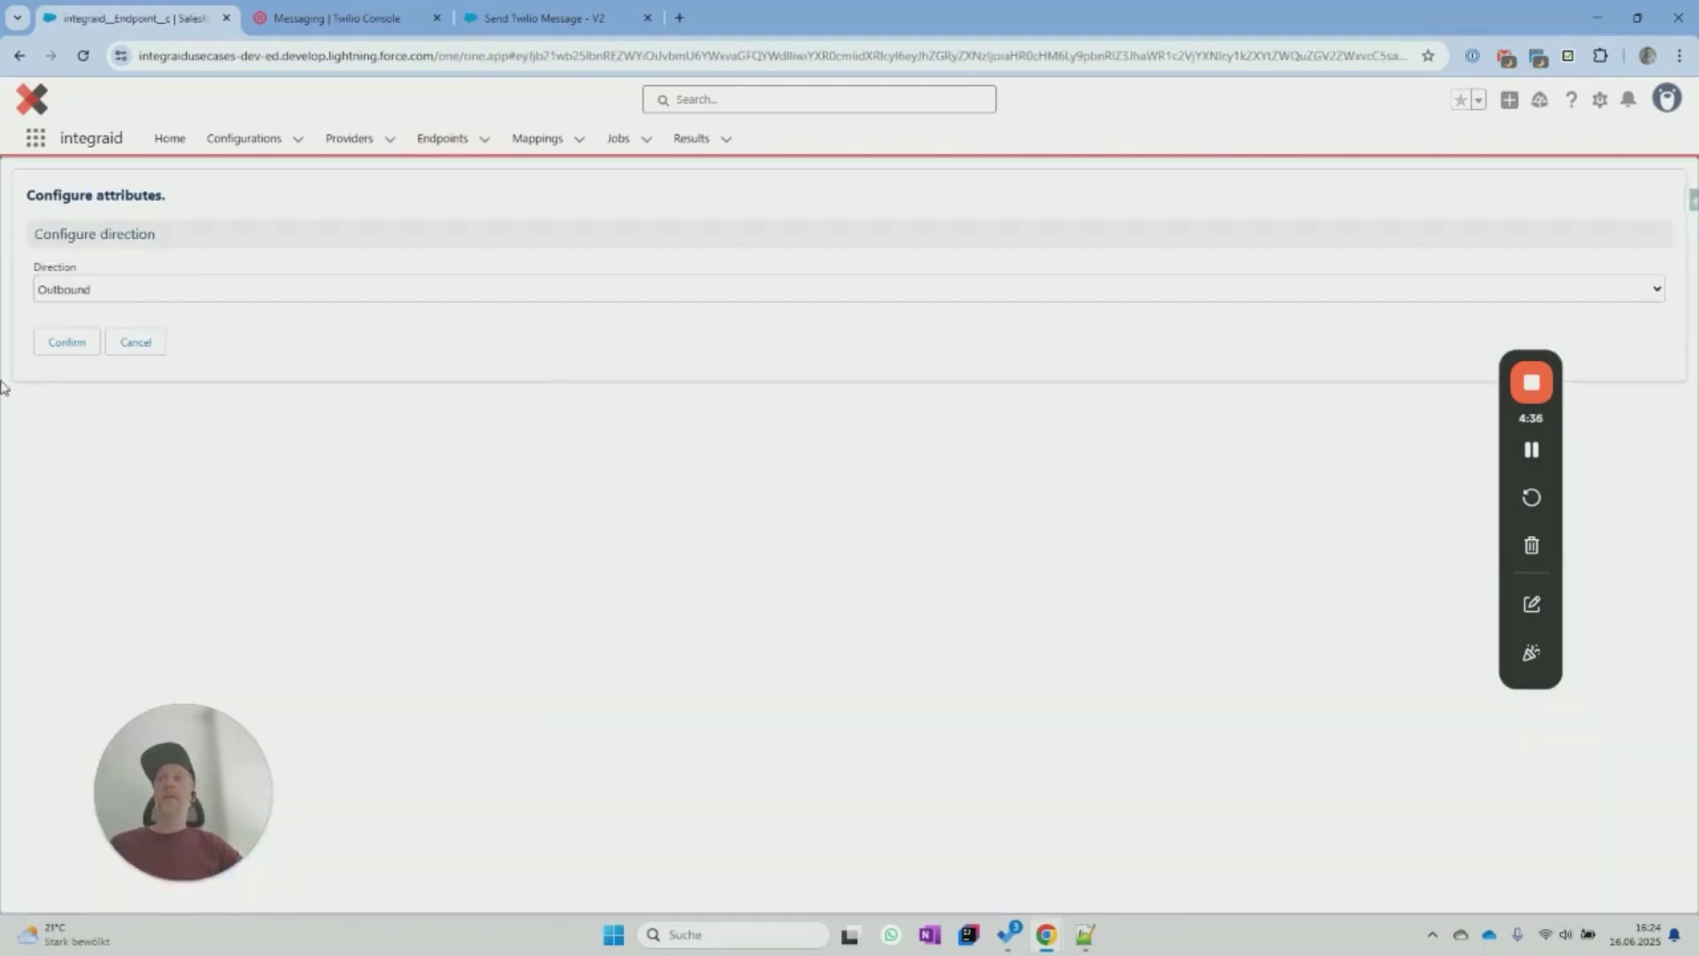
click(69, 297)
click(67, 334)
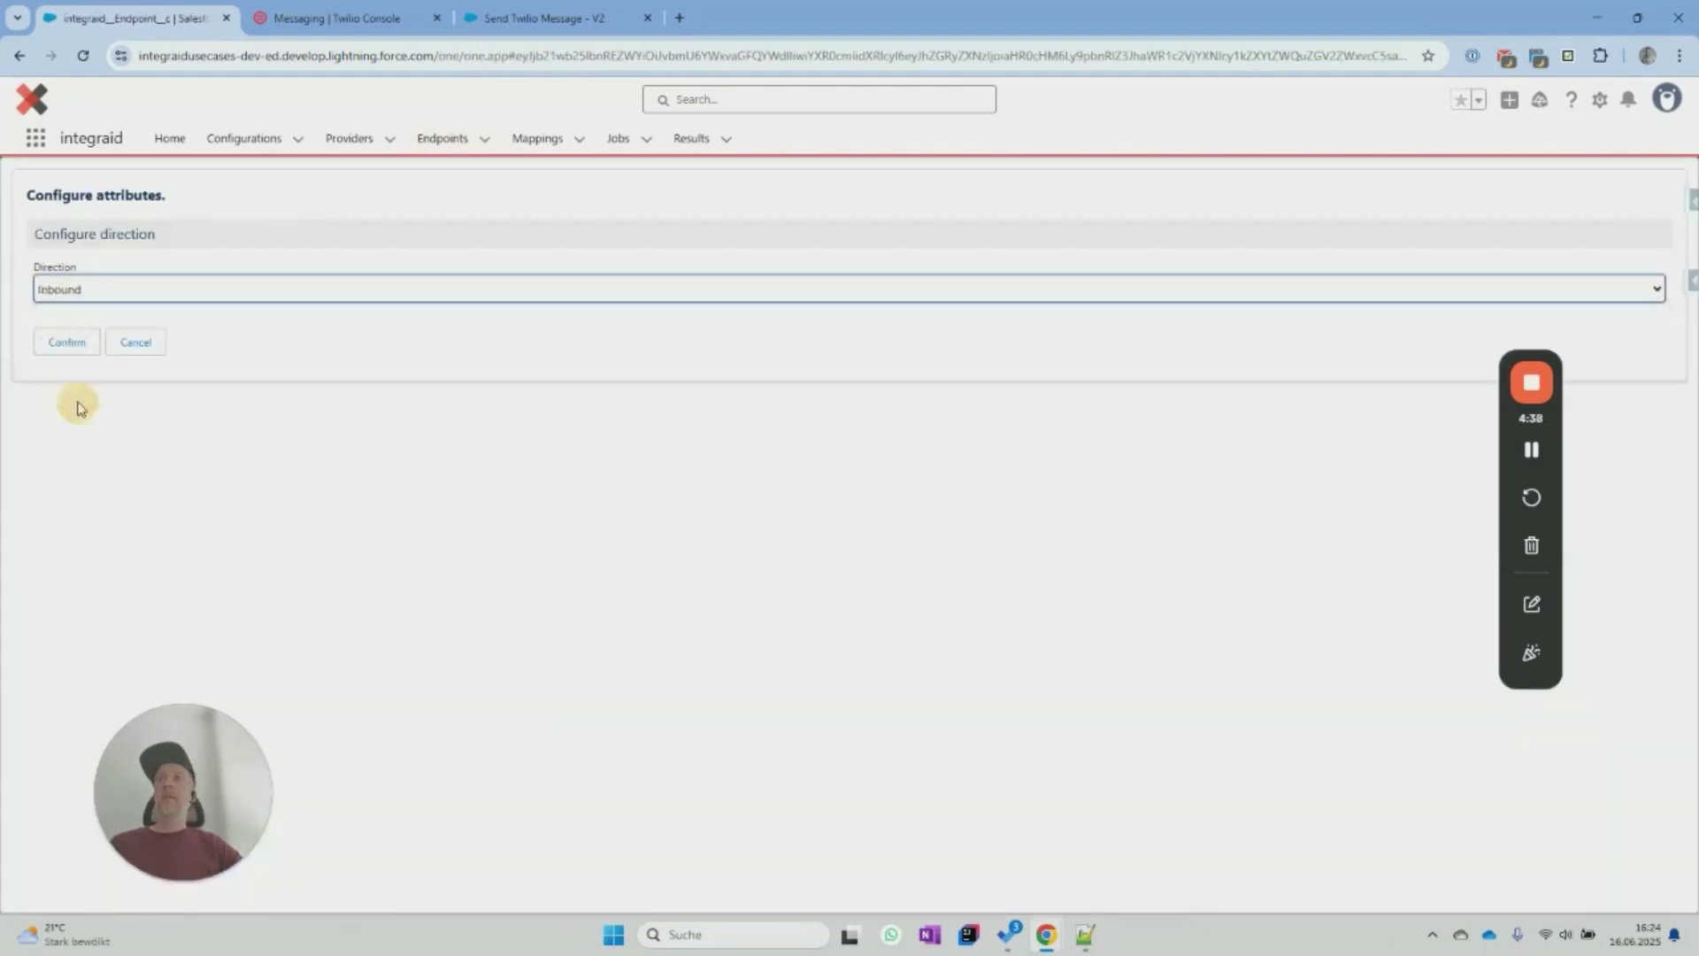
click(66, 341)
click(61, 347)
click(146, 305)
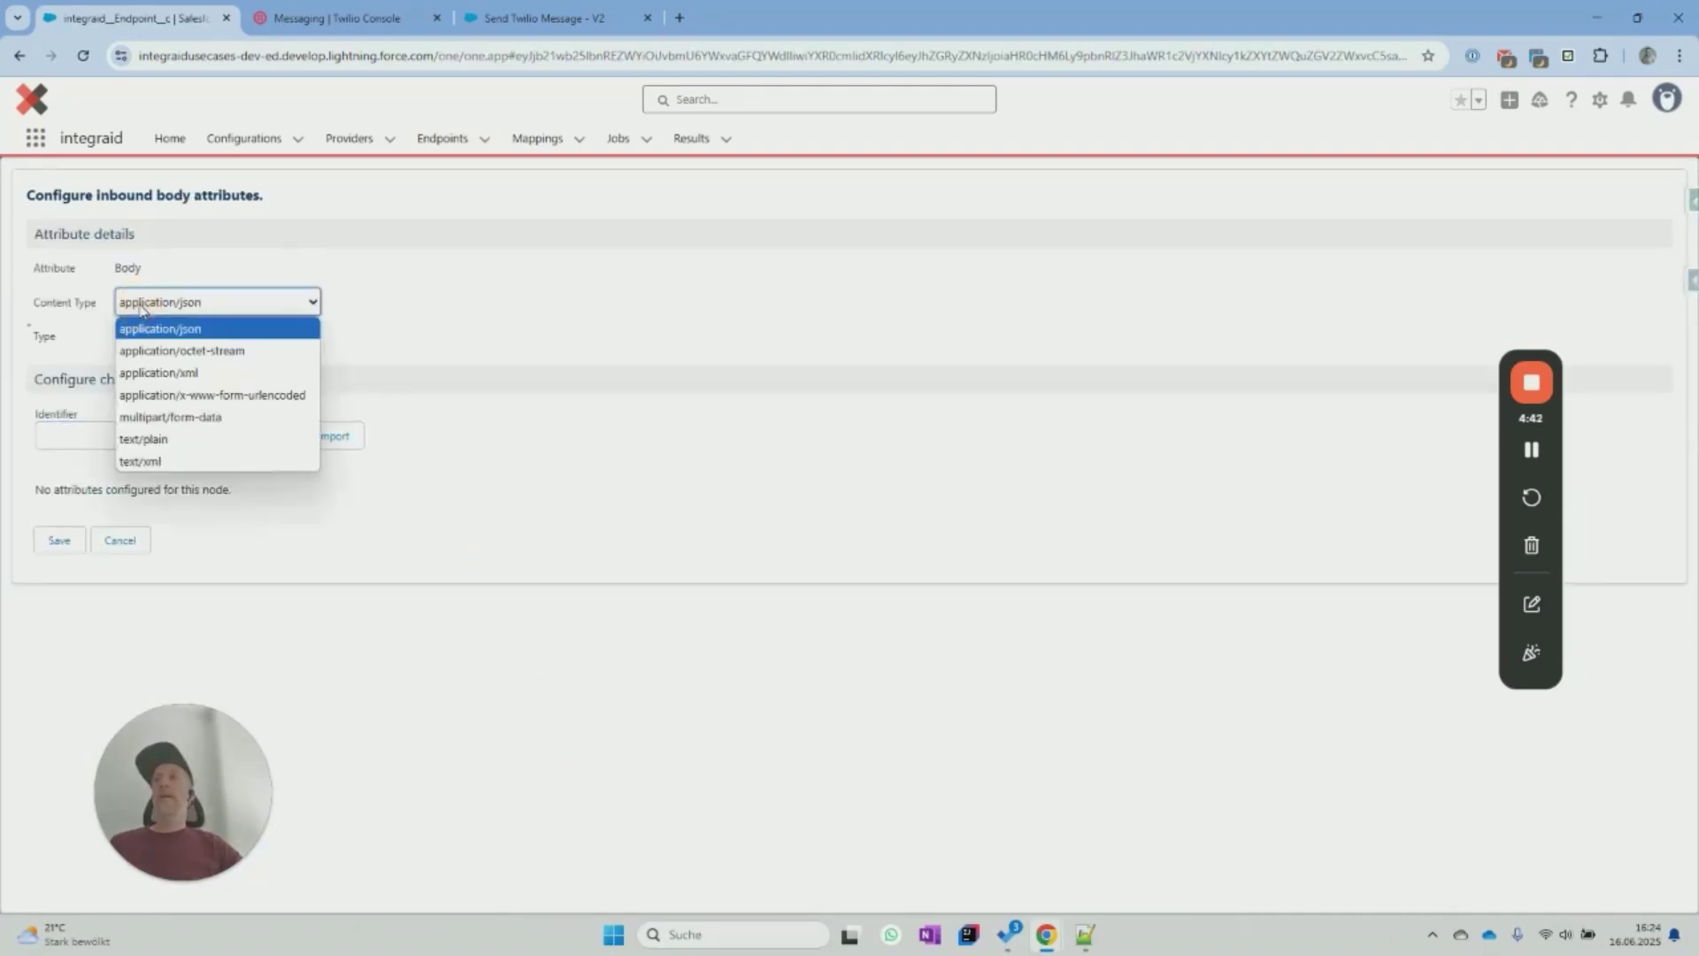
Set content type to application/x-www-form-urlencoded and import attributes from the pasted sample status callback.
click(269, 403)
click(335, 432)
click(182, 486)
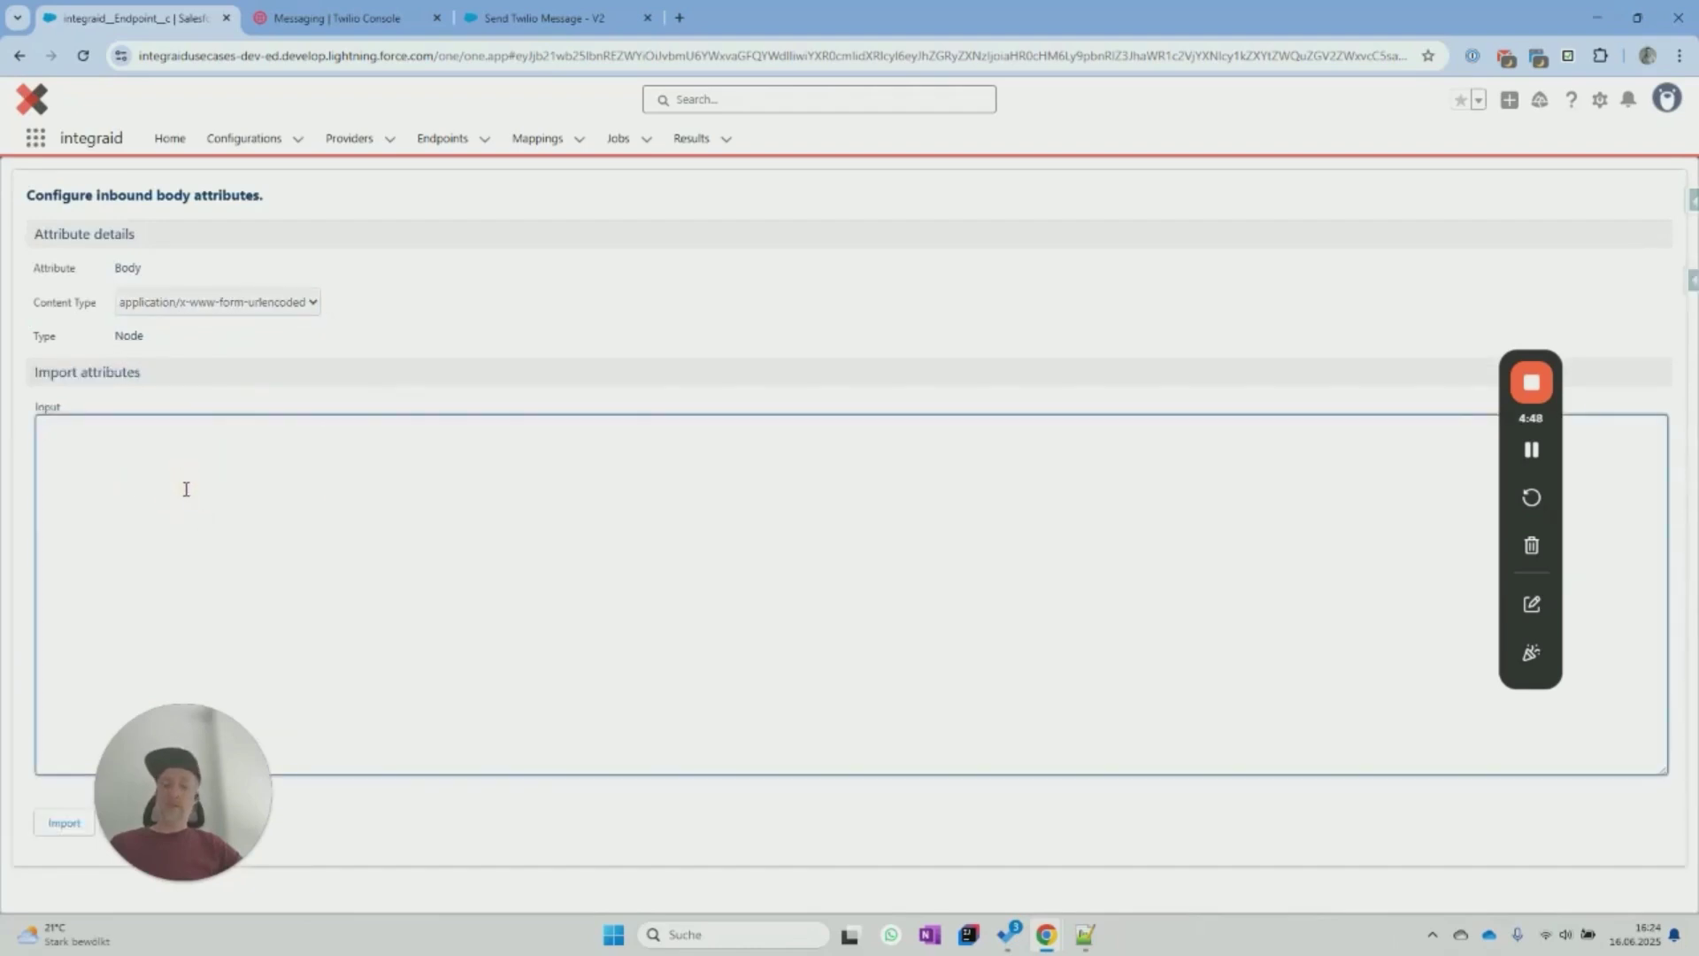
key(ctrl+v)
drag(221, 742, 532, 719)
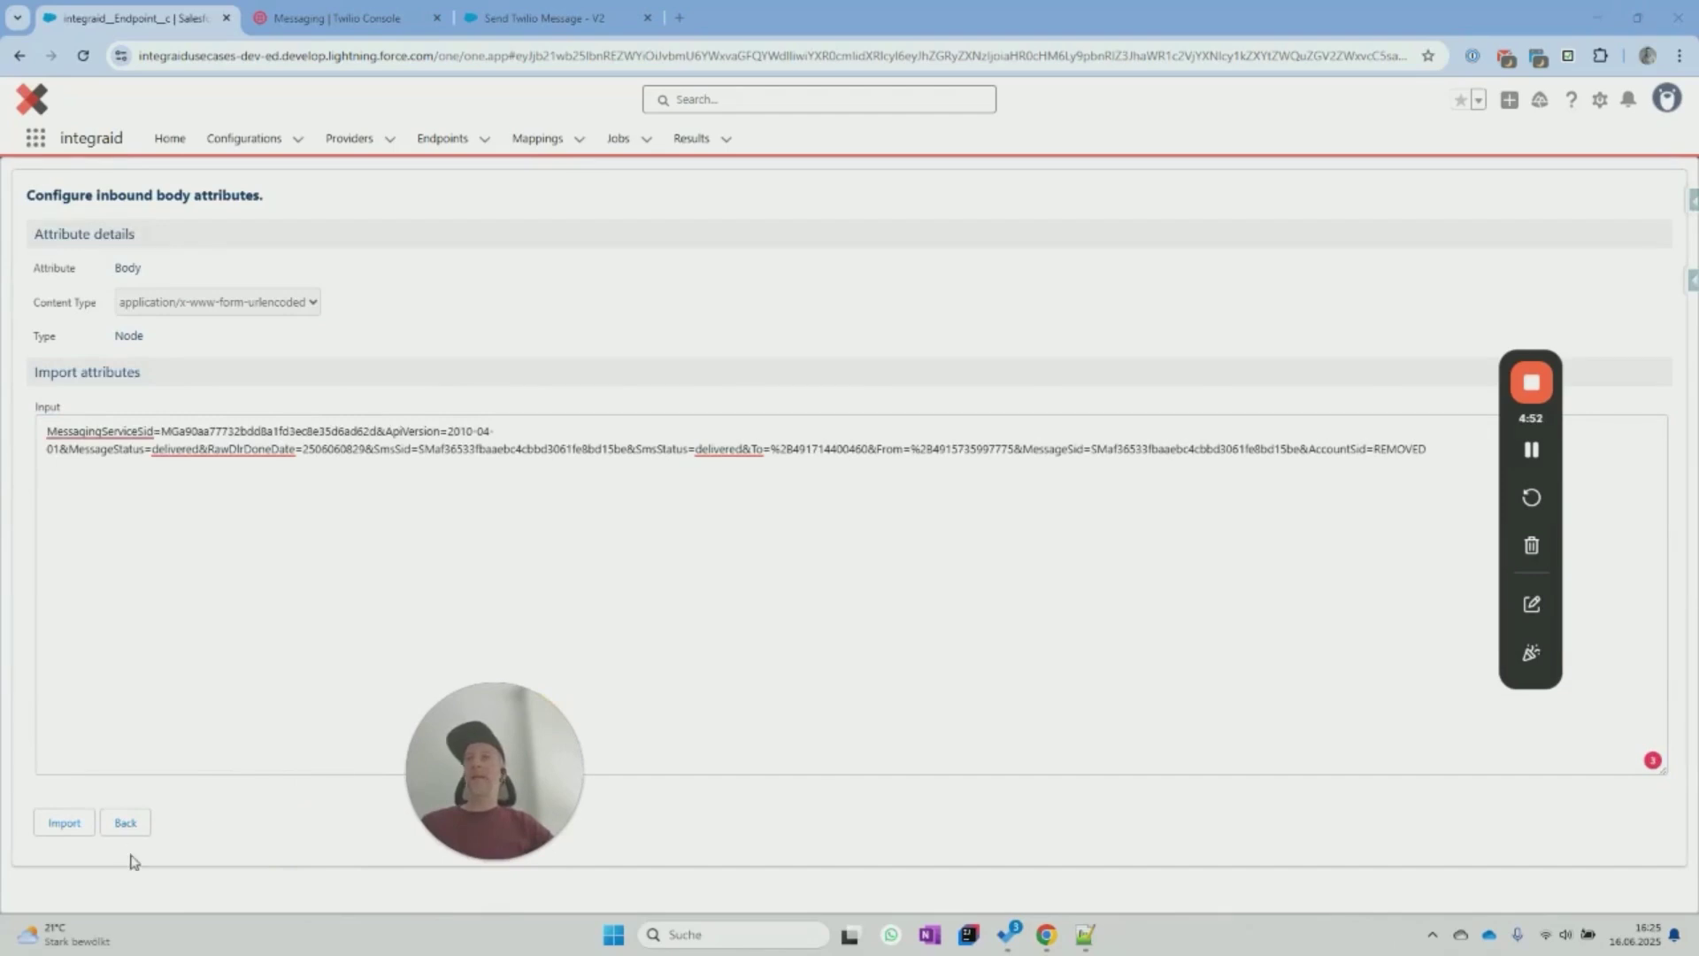
click(60, 826)
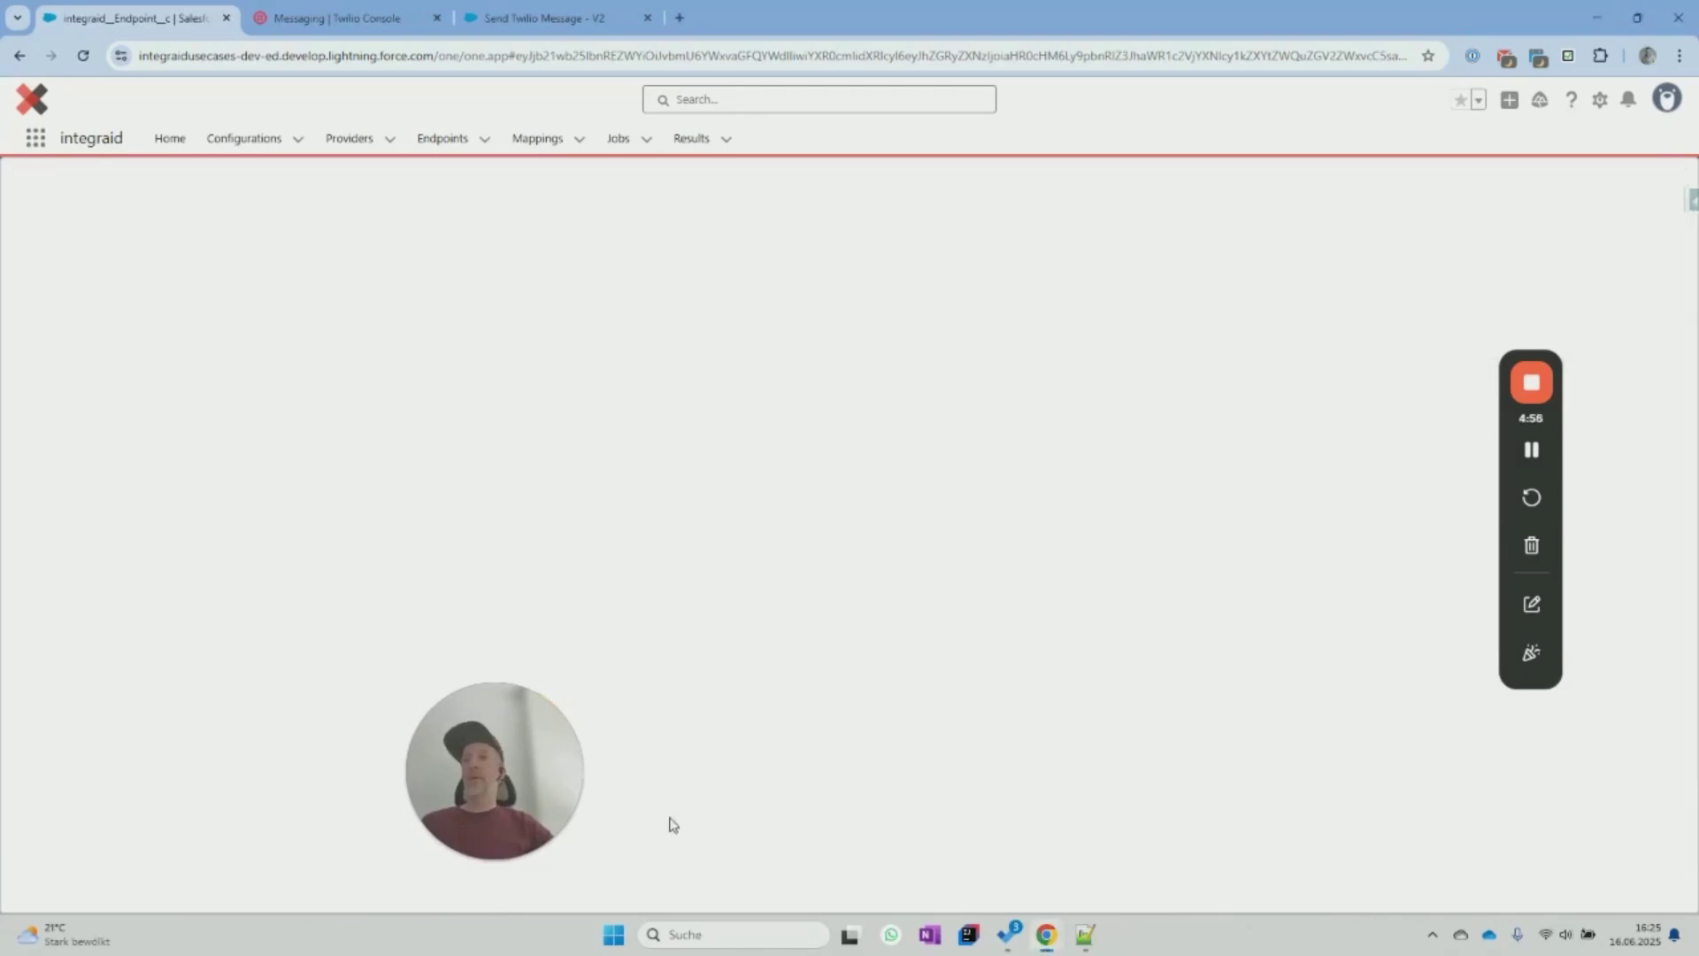
drag(559, 771, 856, 747)
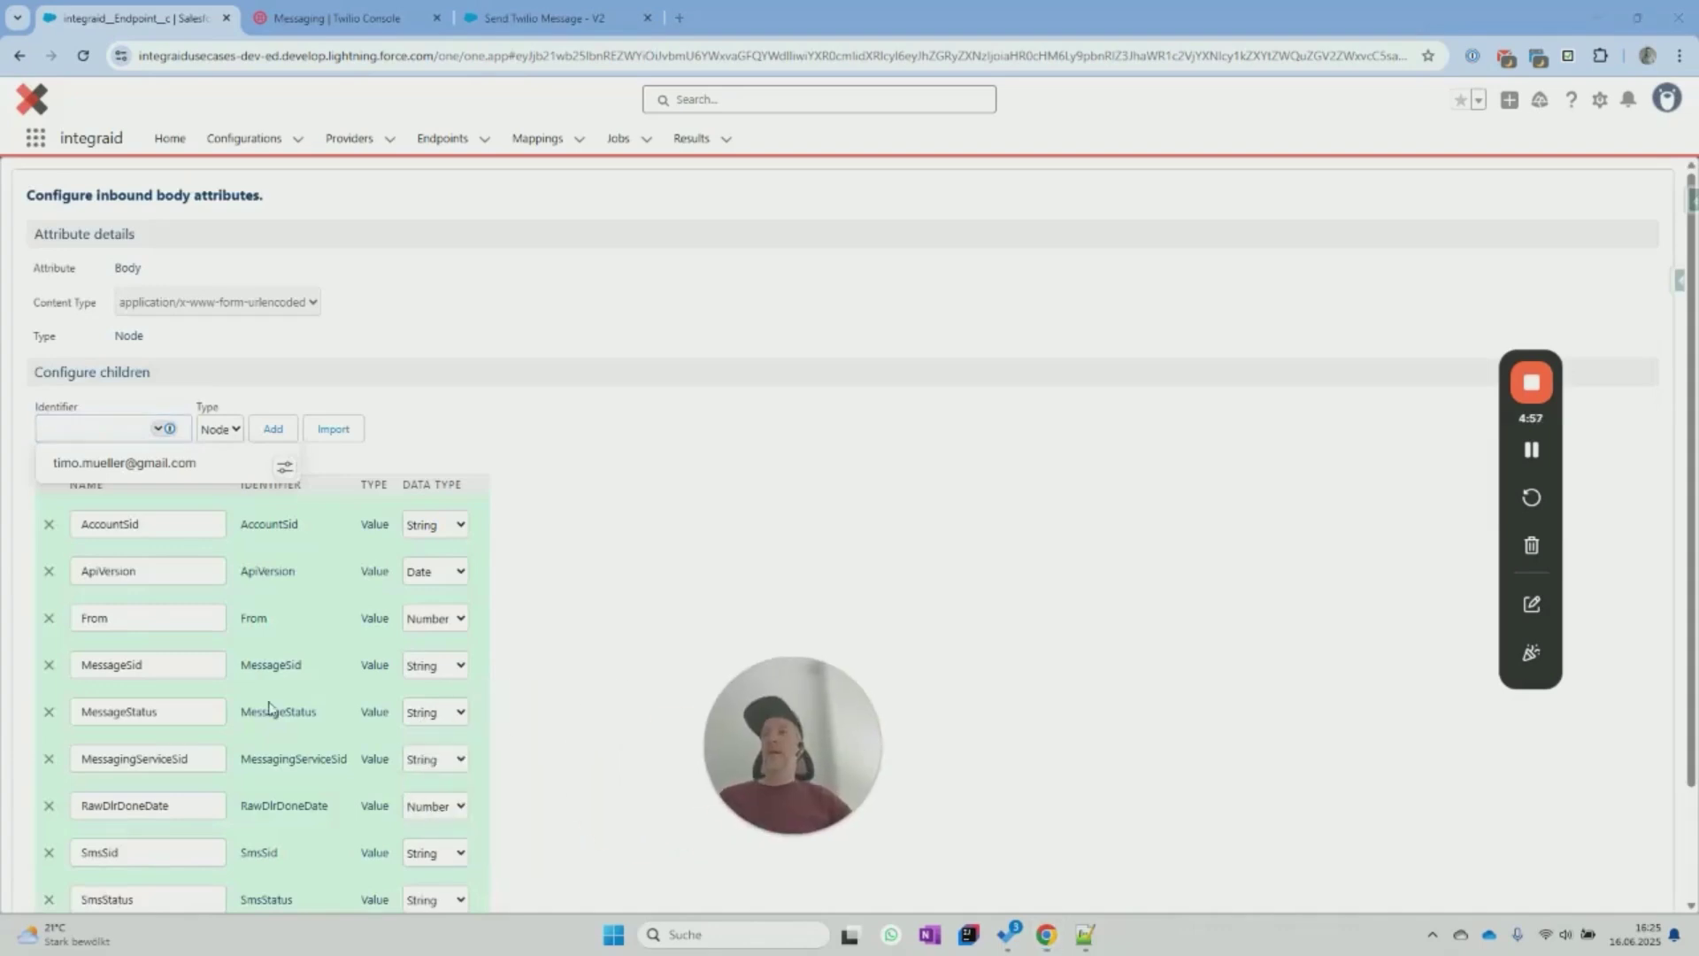
scroll(178, 675, down, 2)
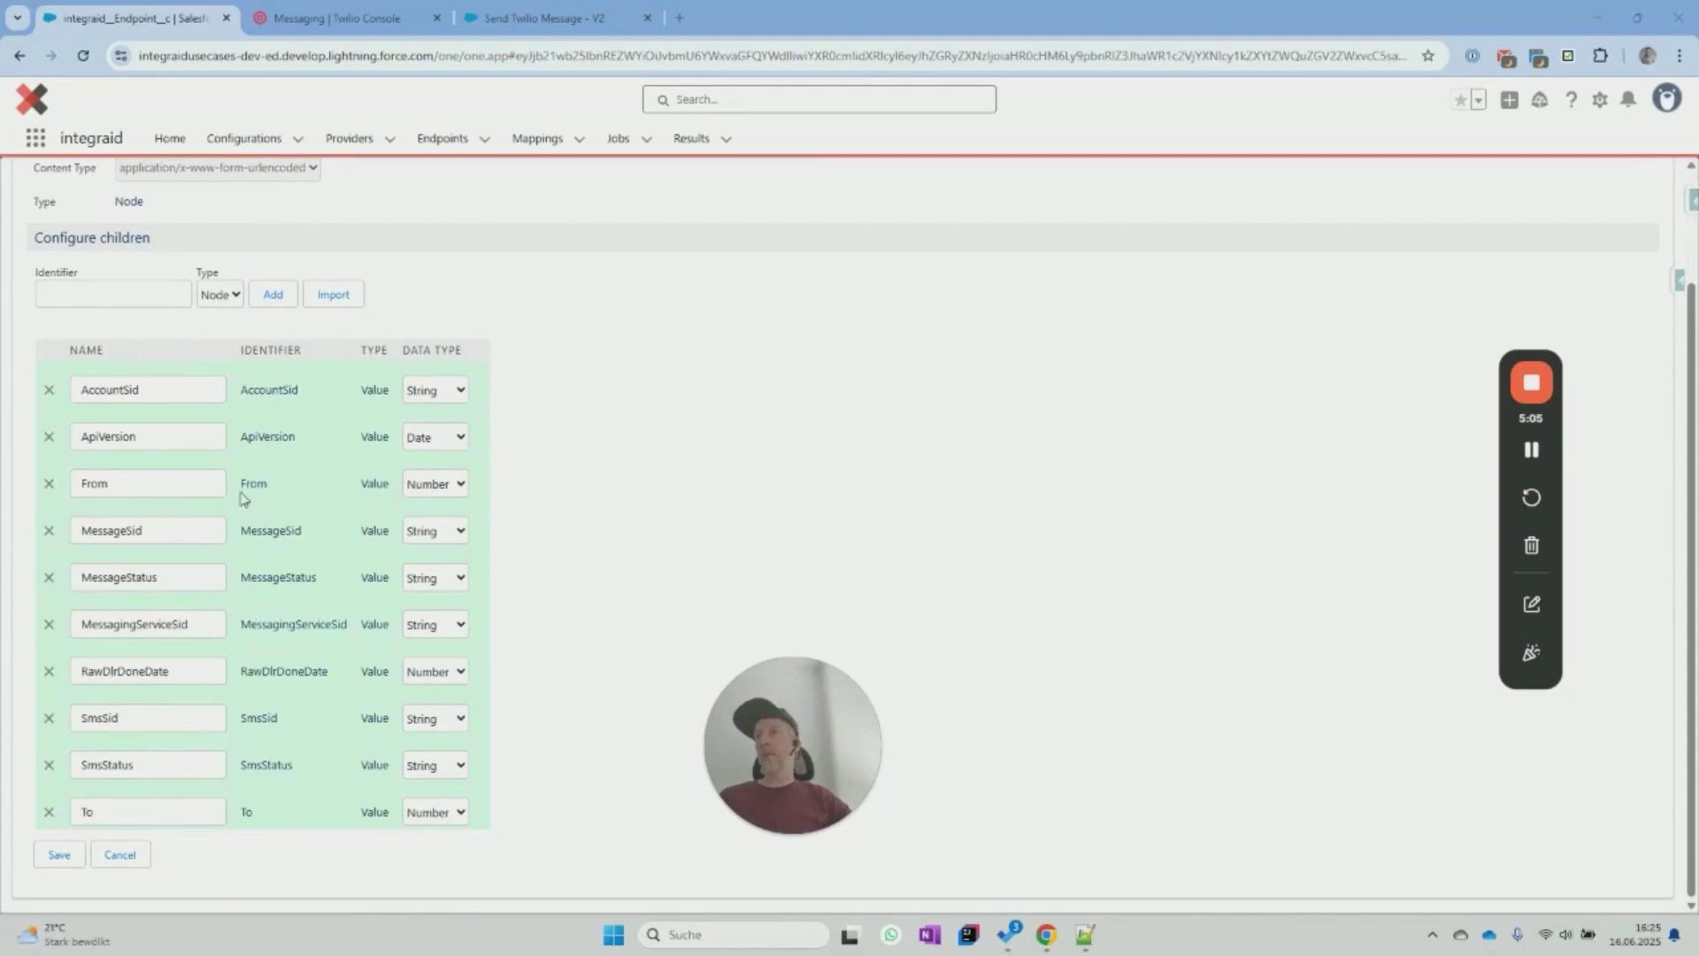
Make the From and To attributes String, save, and return to the Twilio provider record.
click(450, 485)
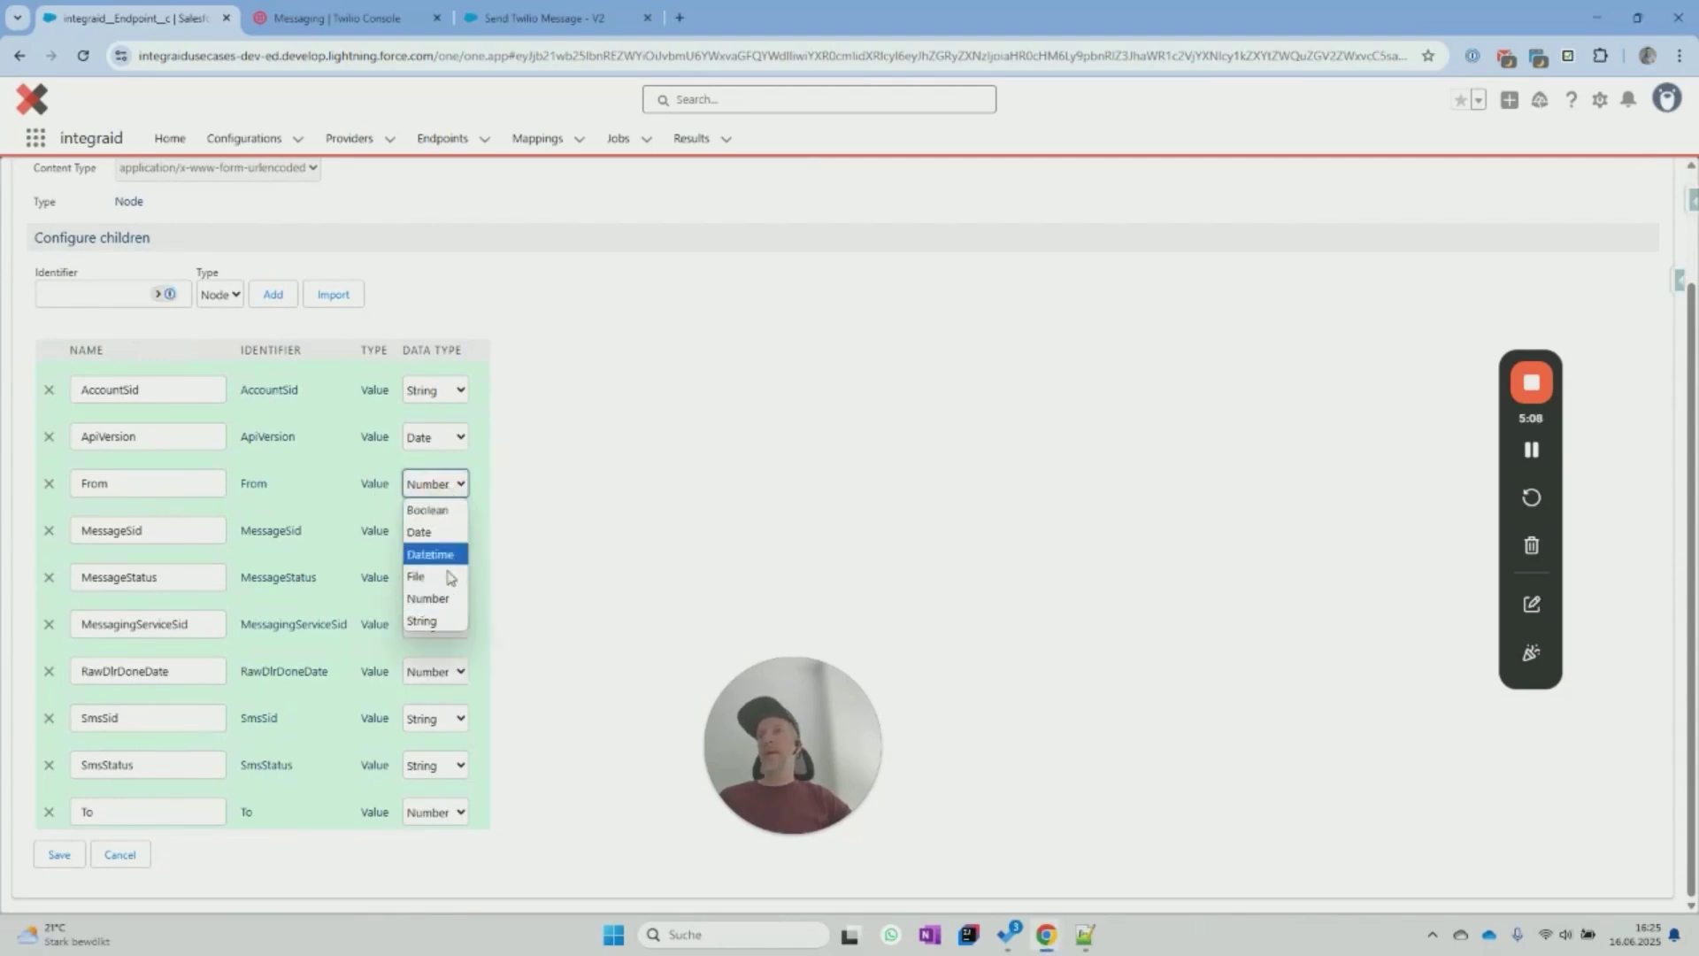
click(450, 628)
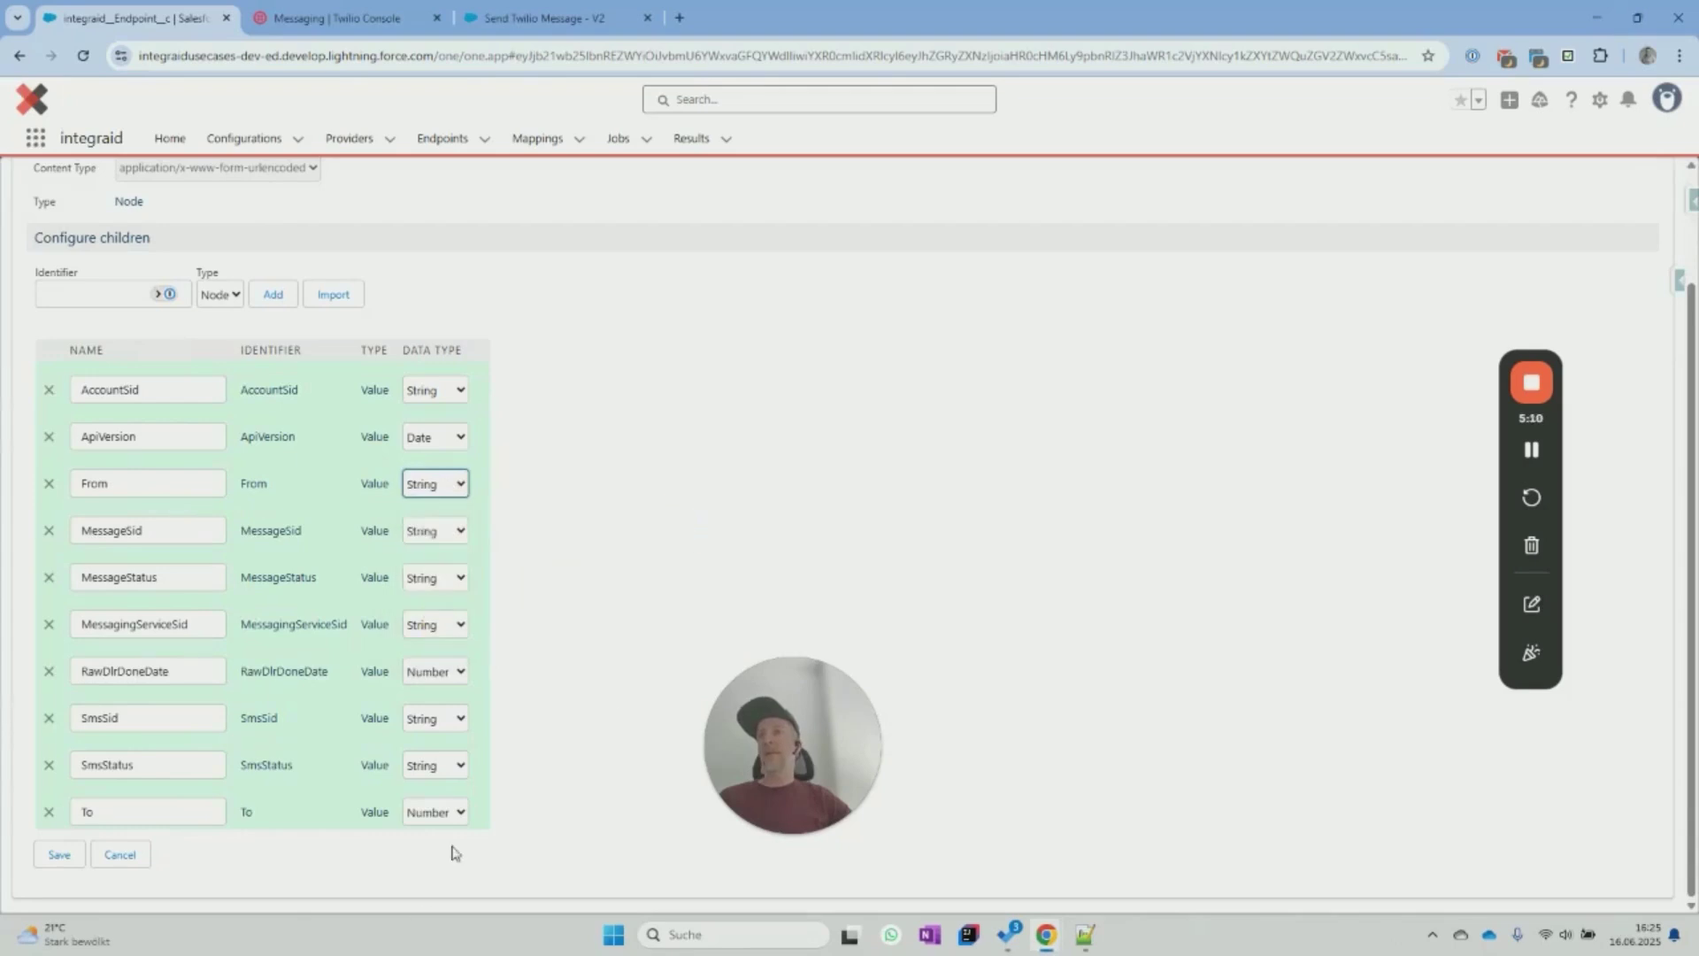
click(449, 814)
click(447, 800)
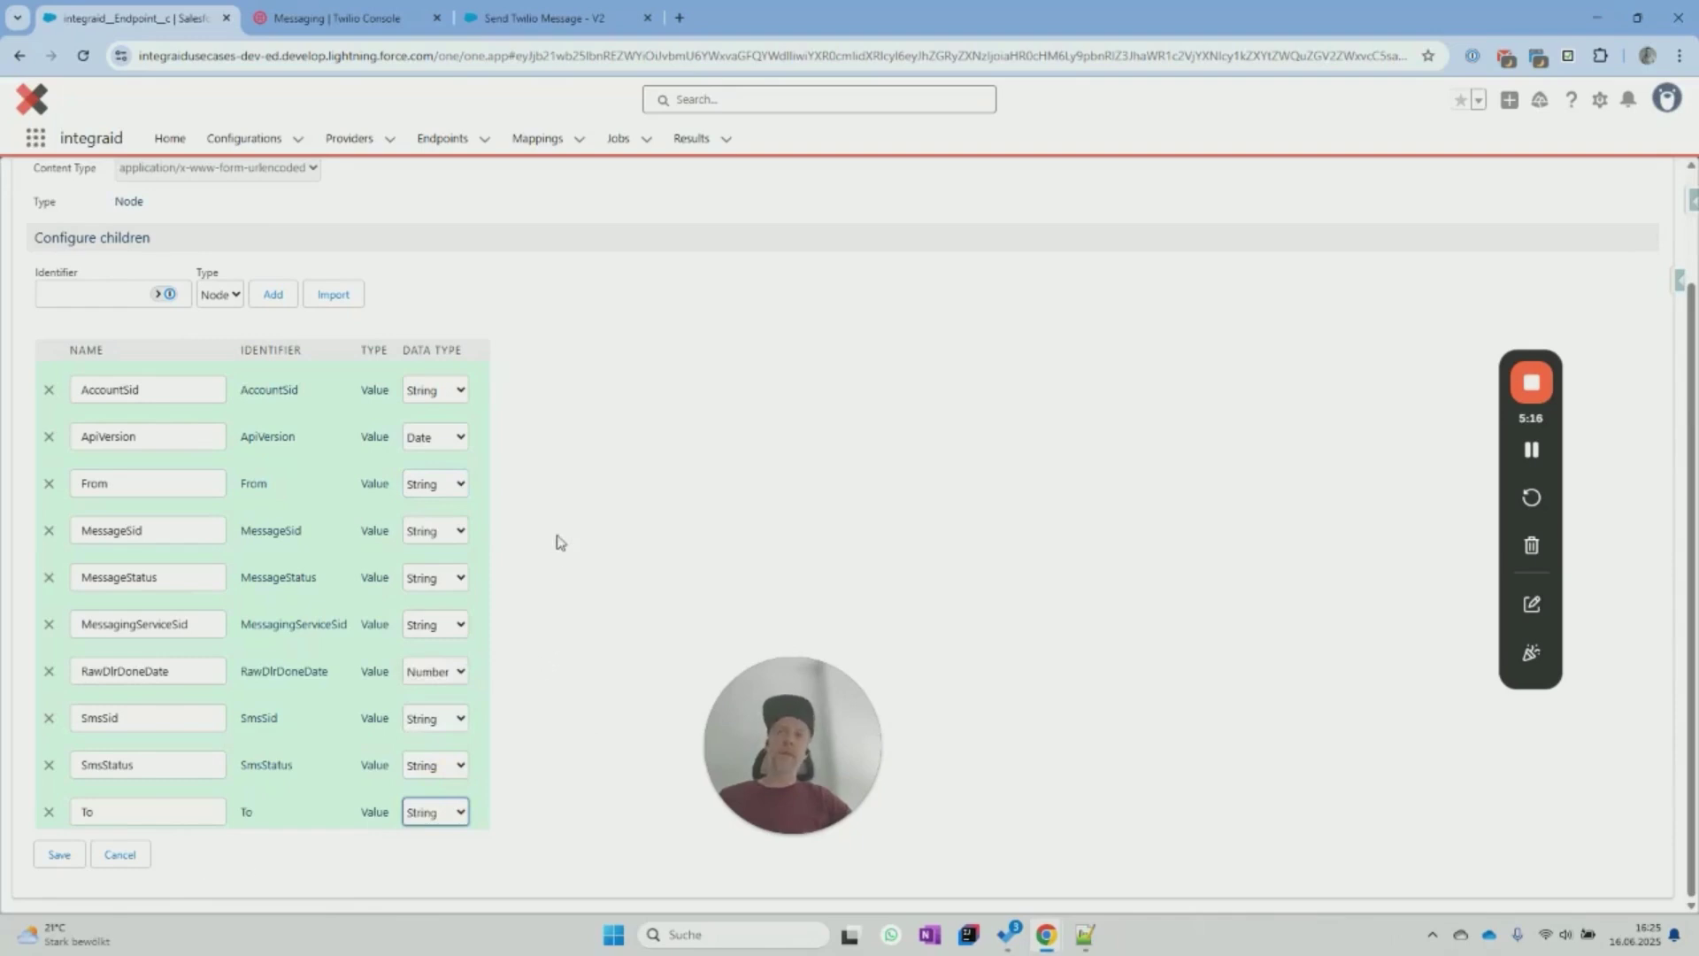
click(119, 854)
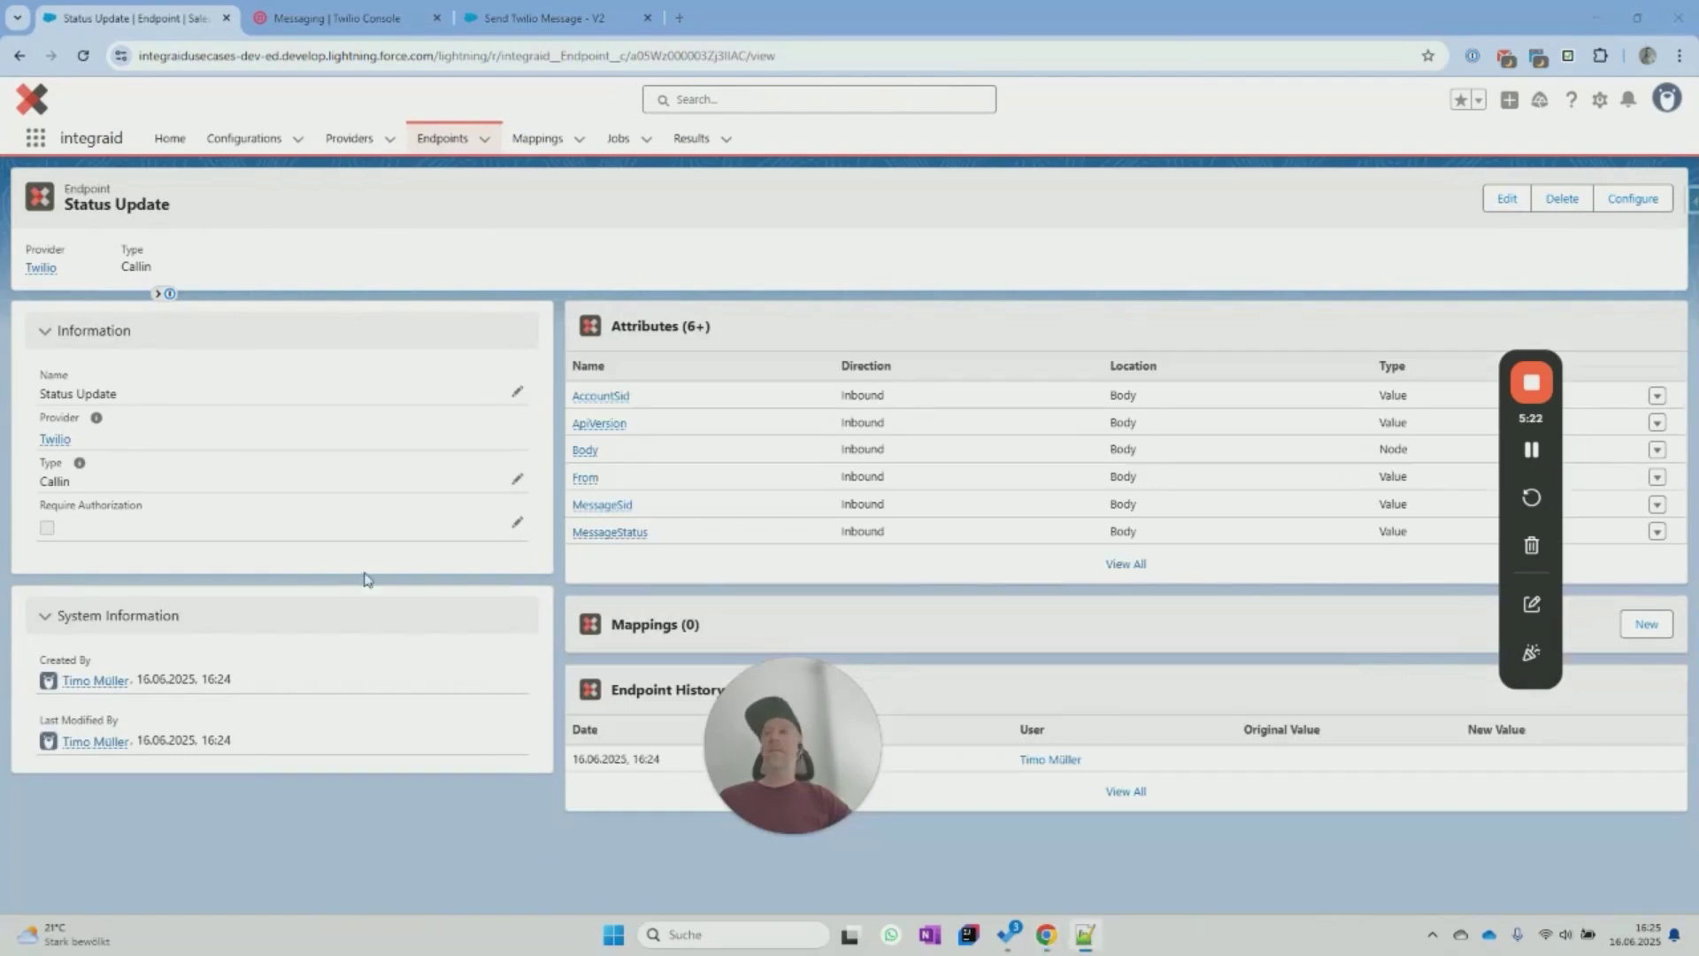
mouse_move(53, 447)
click(54, 443)
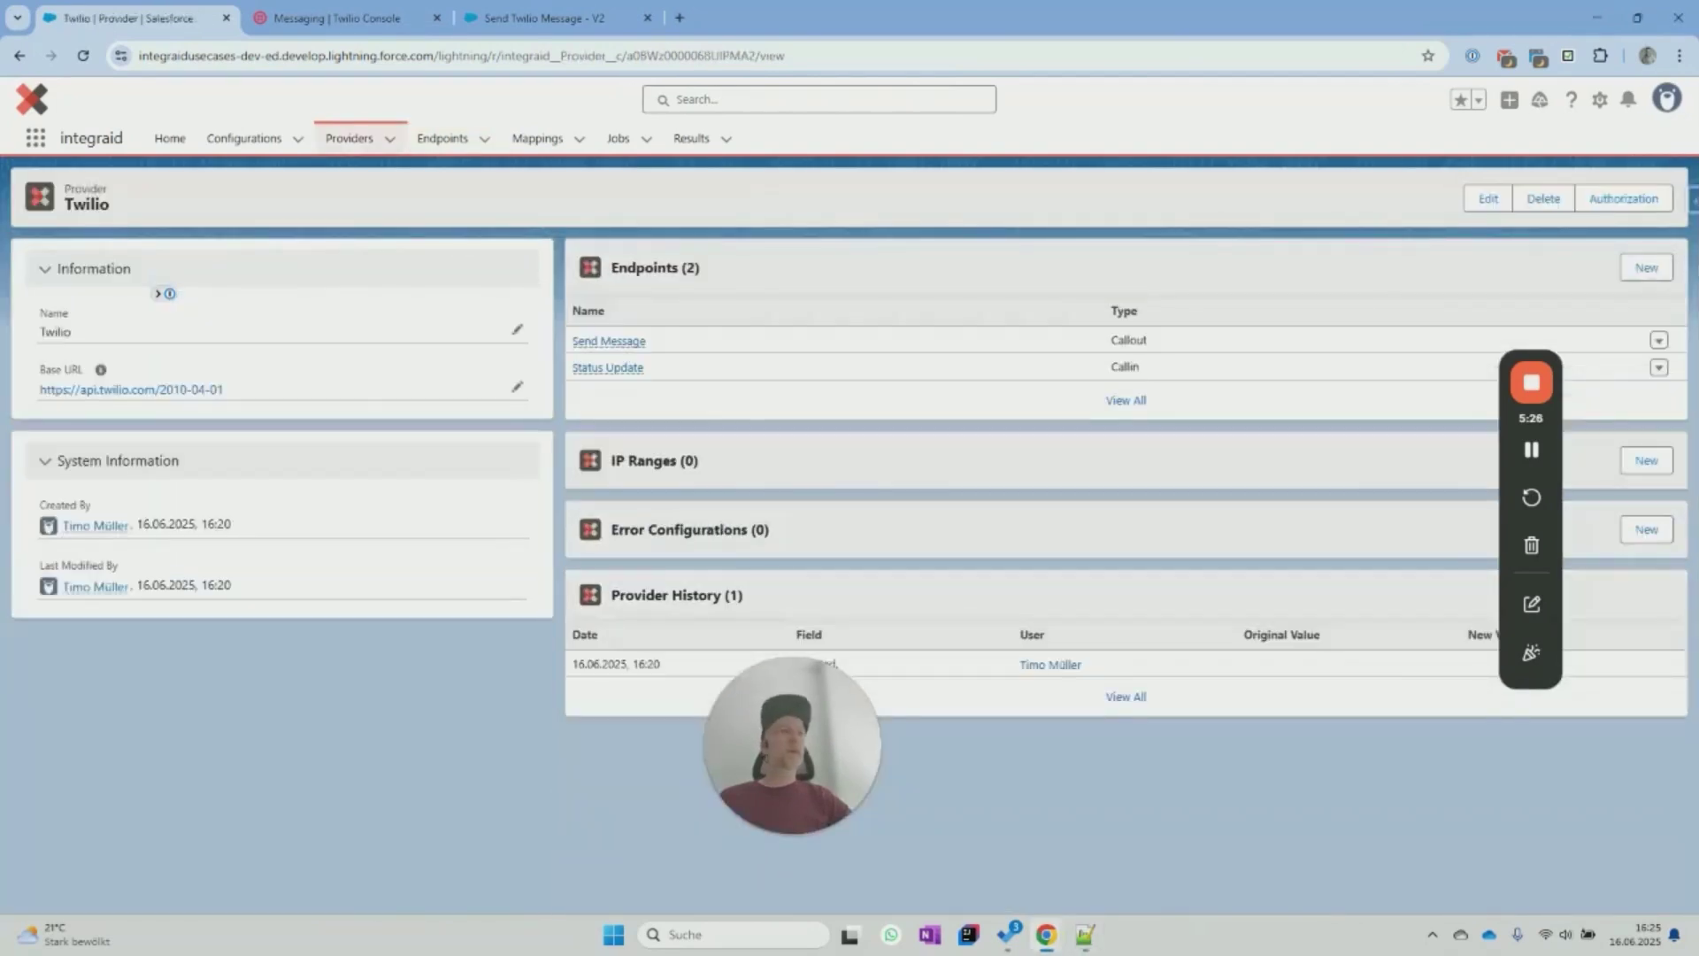
Start a new Twilio endpoint named 'Inbound Message' with type Callin.
key(alt+Tab)
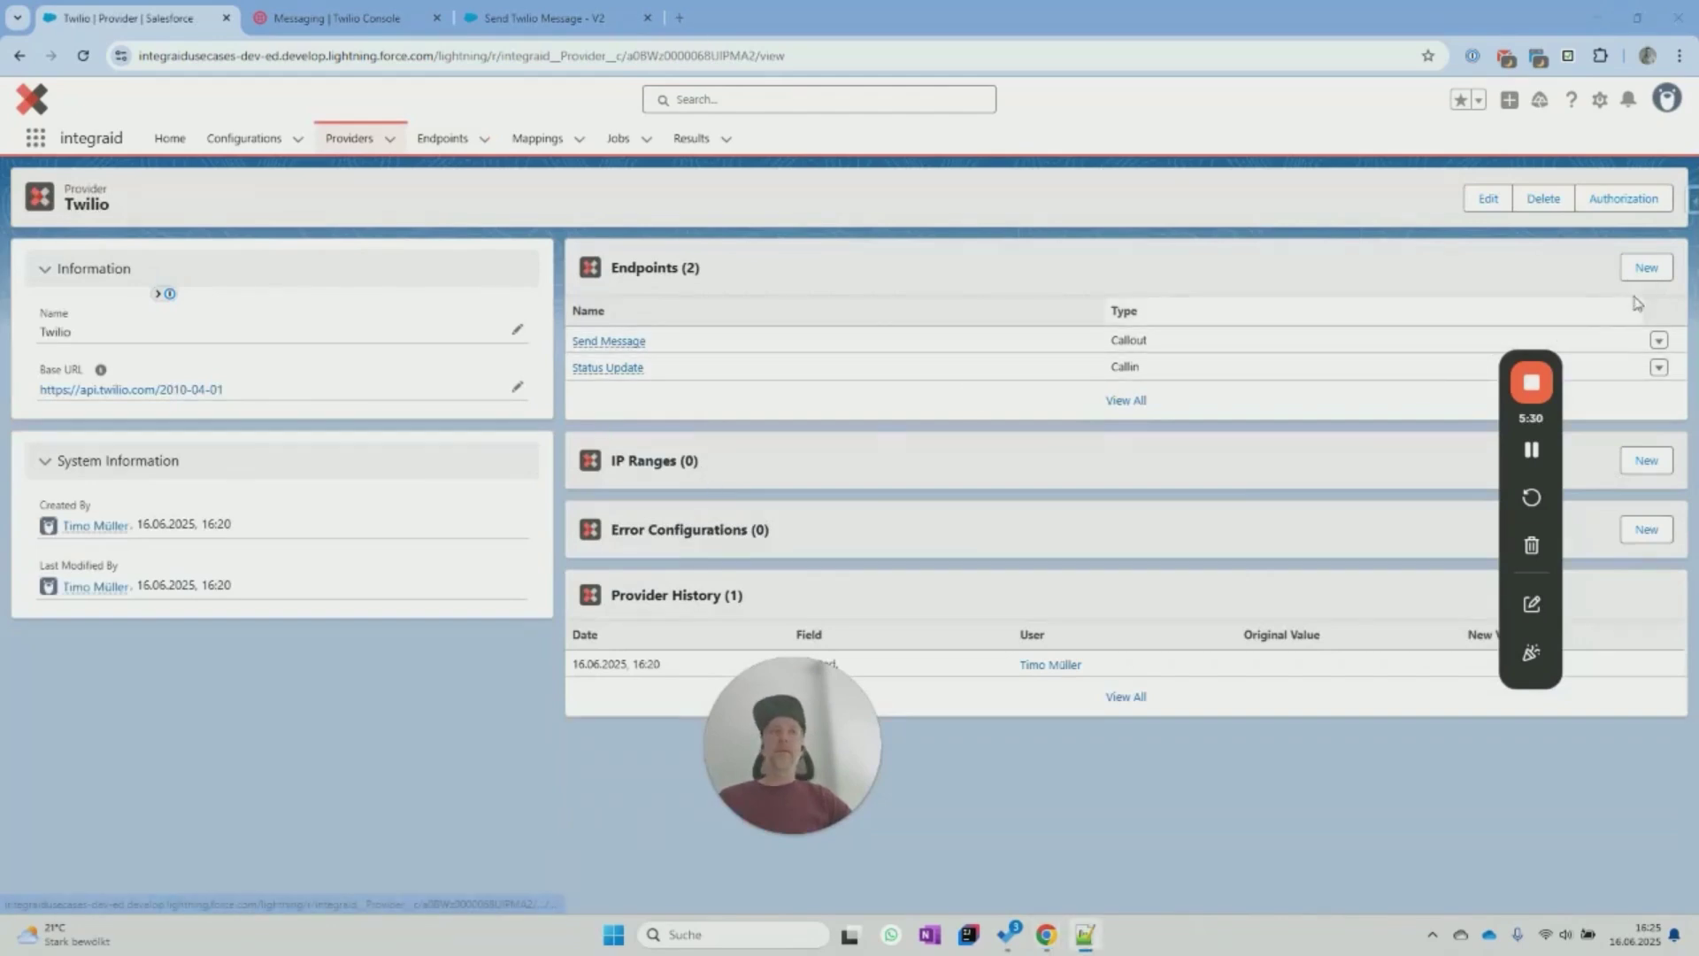
click(1644, 268)
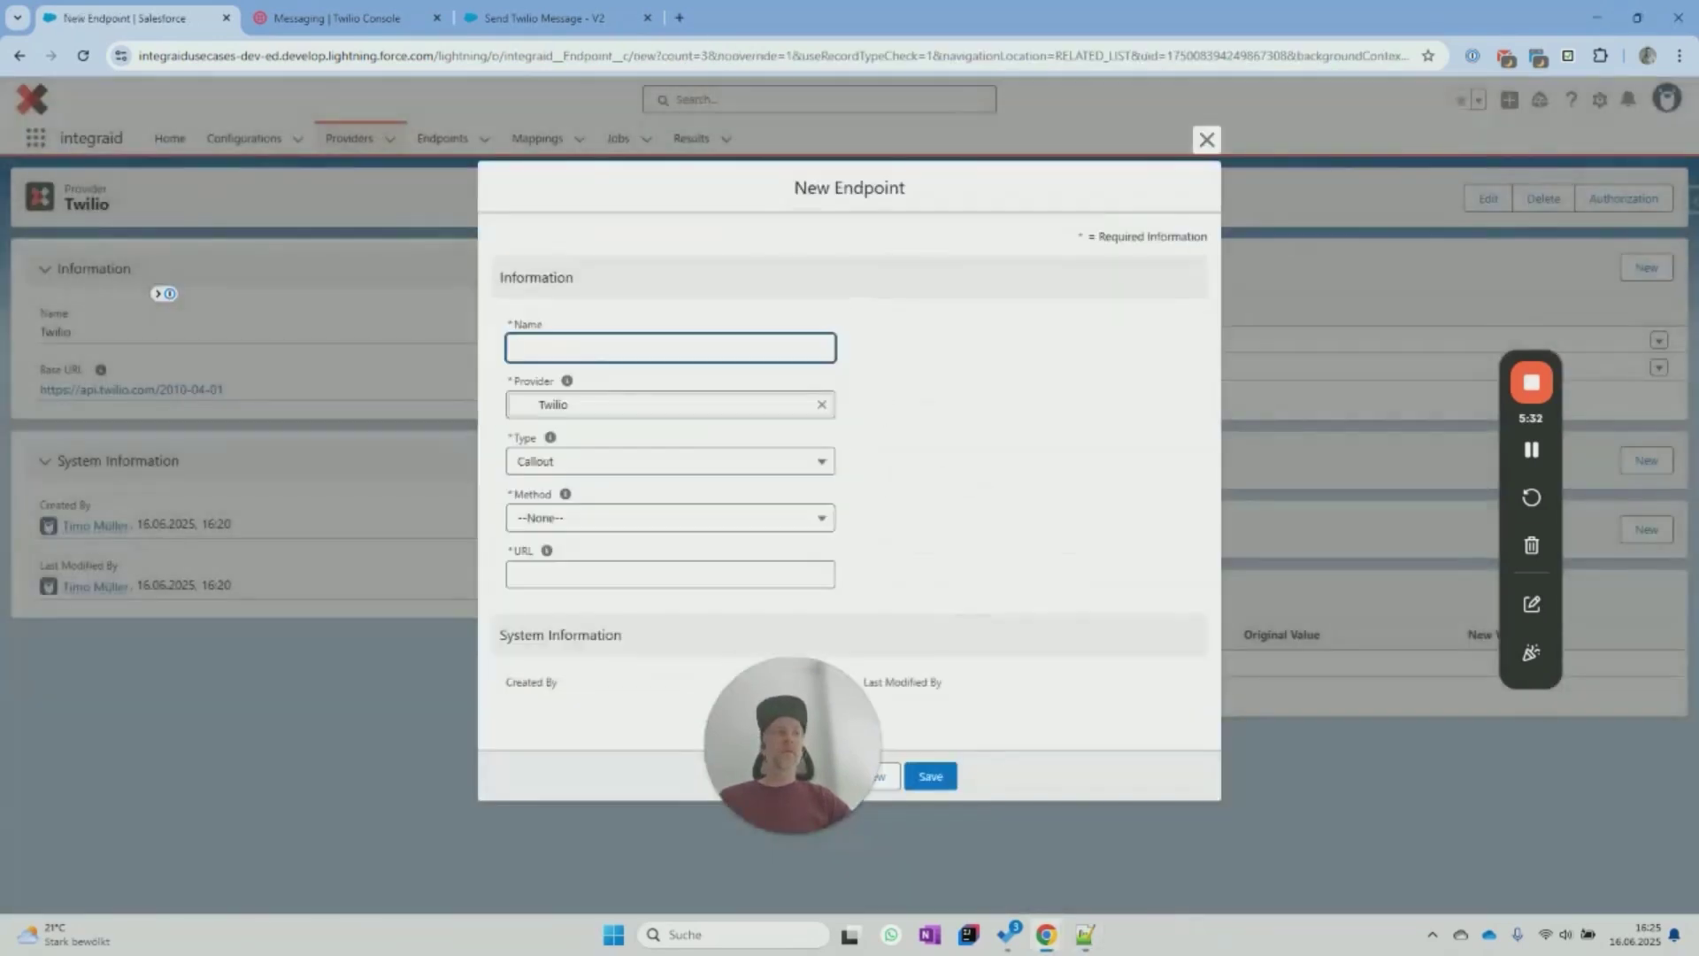
key(alt+Tab)
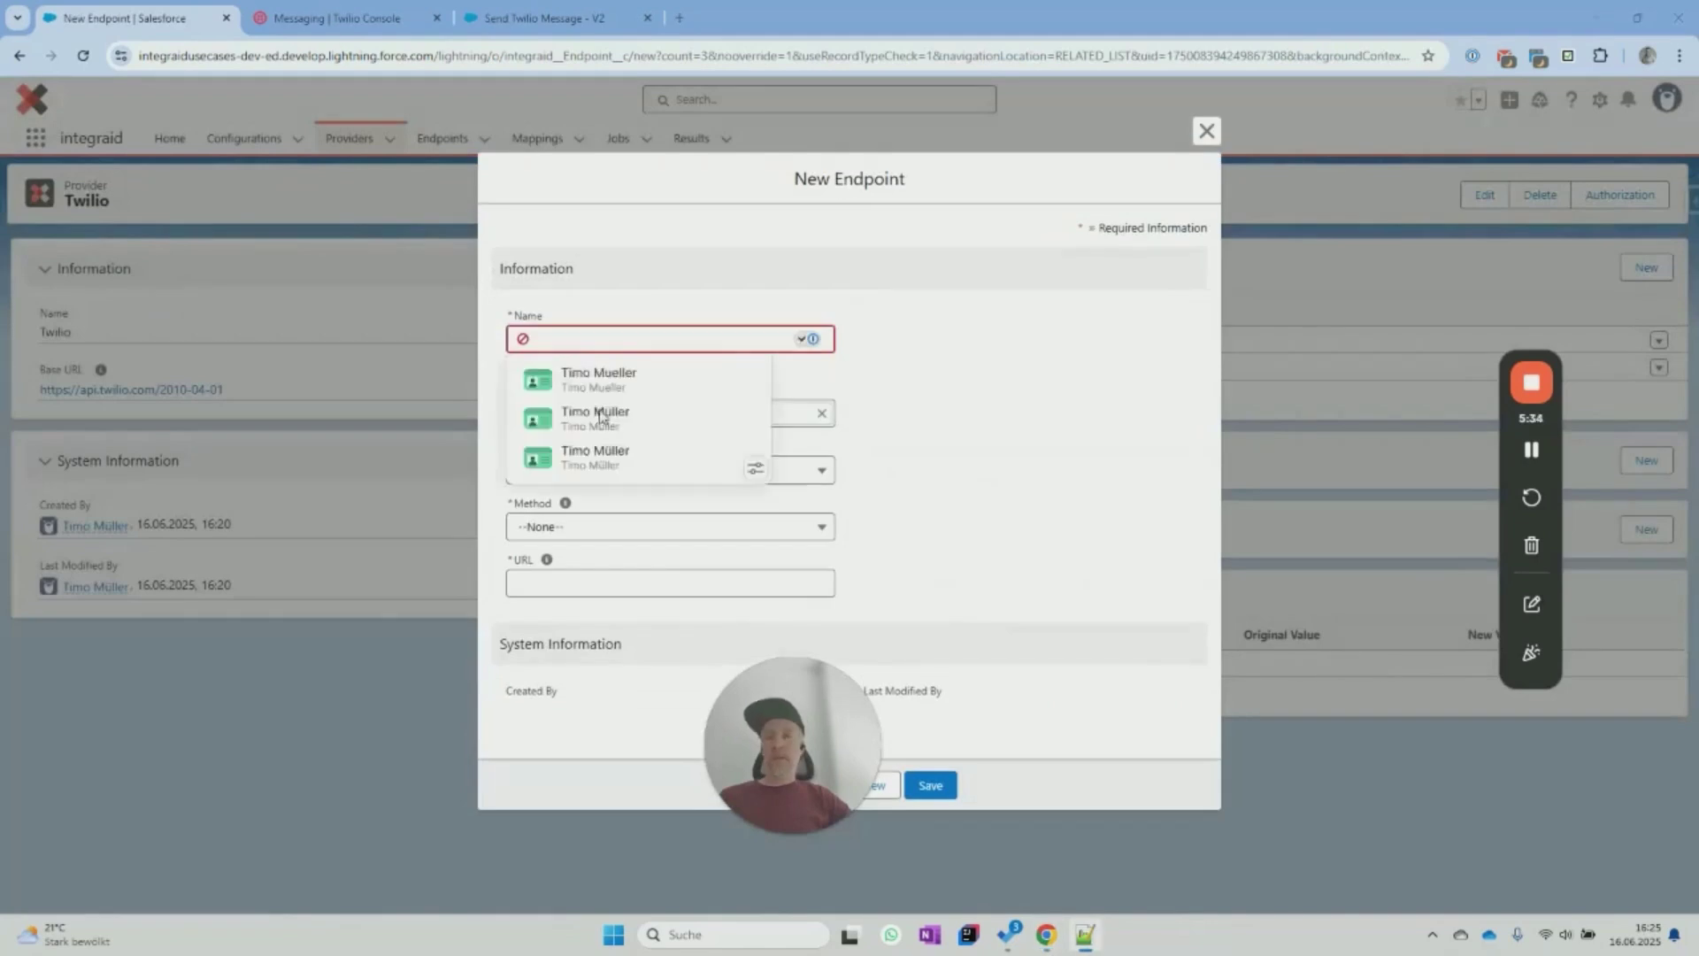
key(ctrl+v)
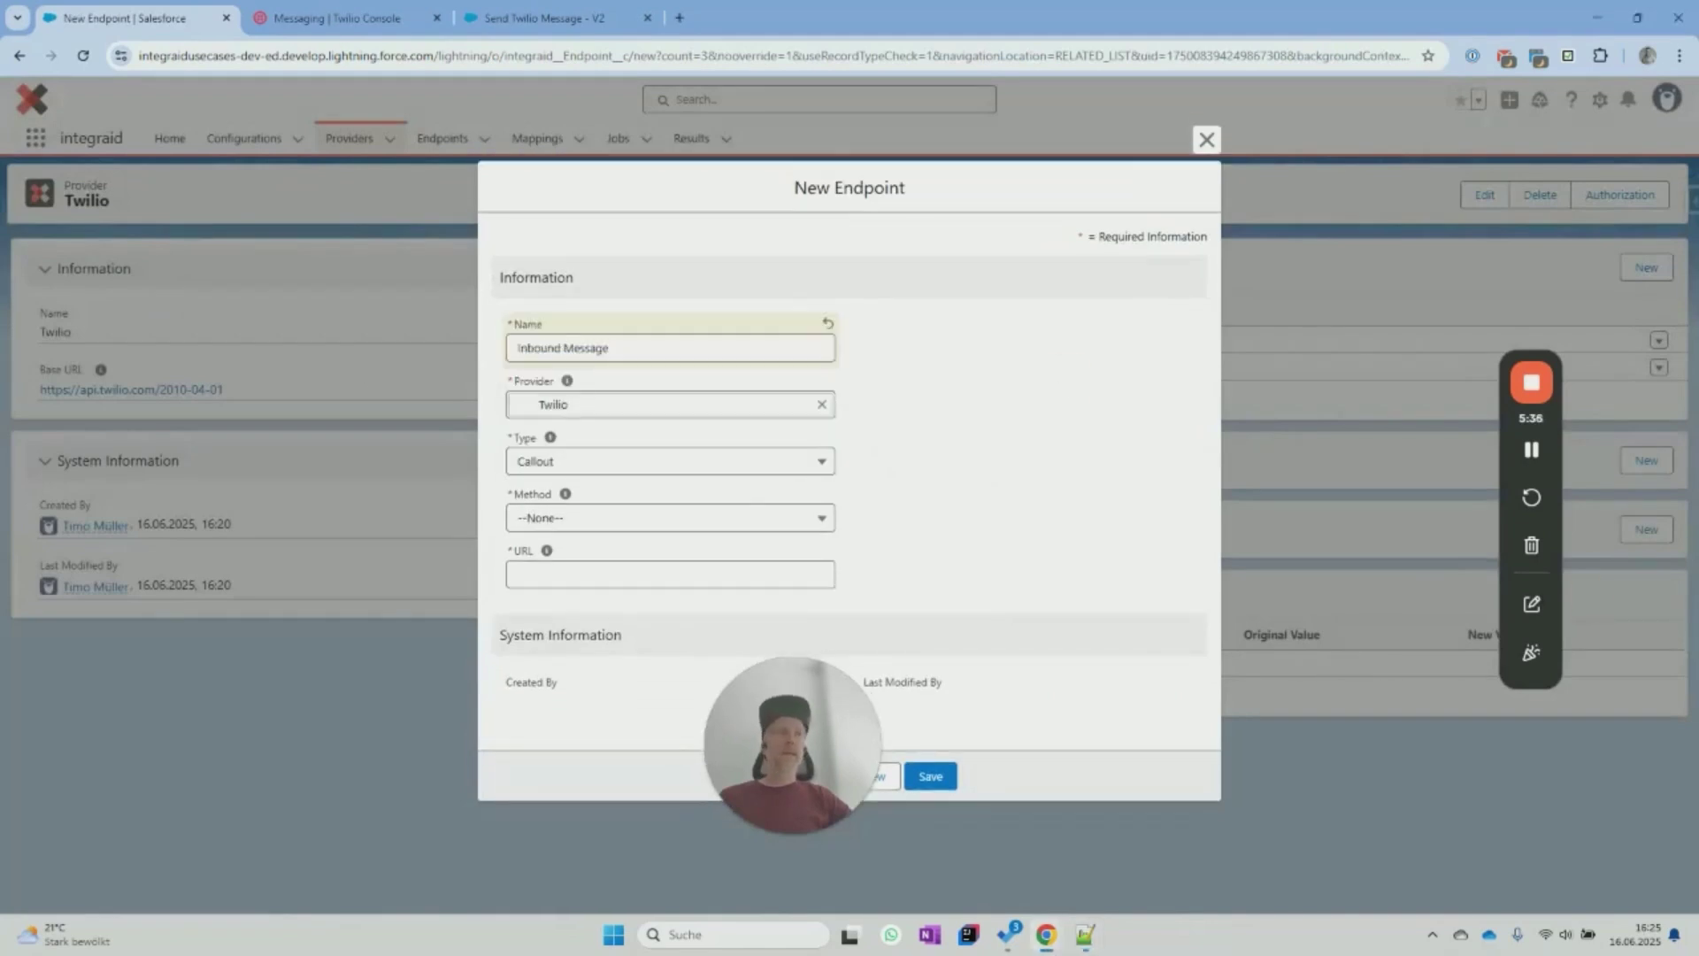
click(610, 461)
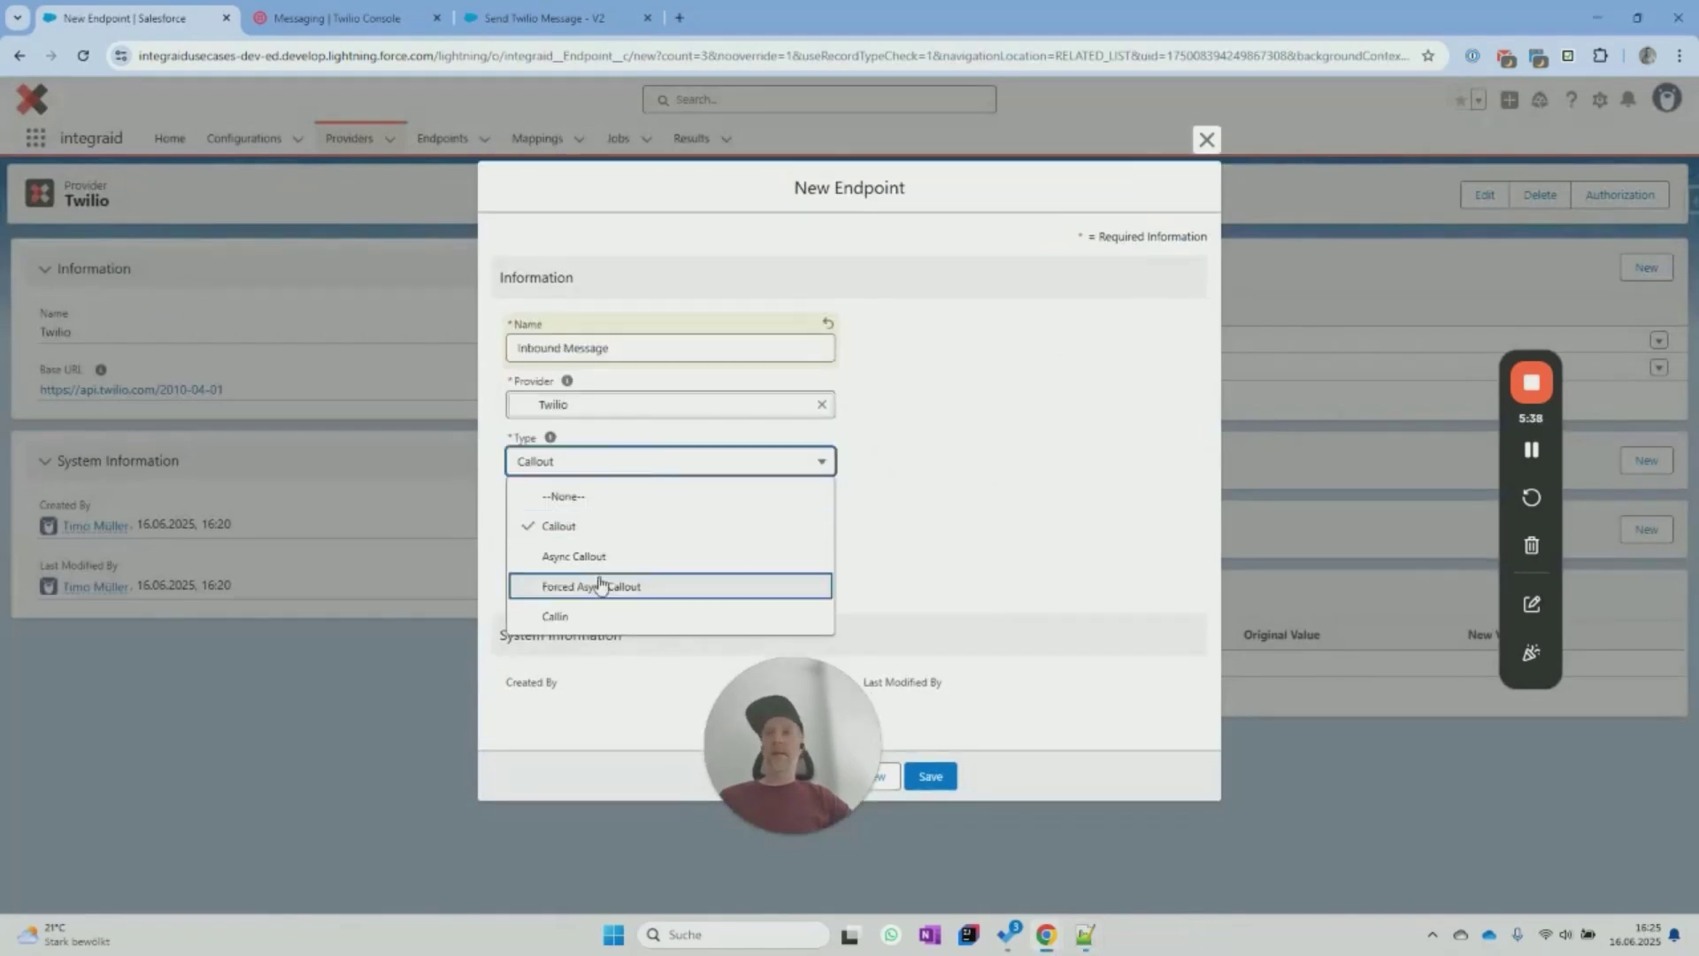
click(606, 617)
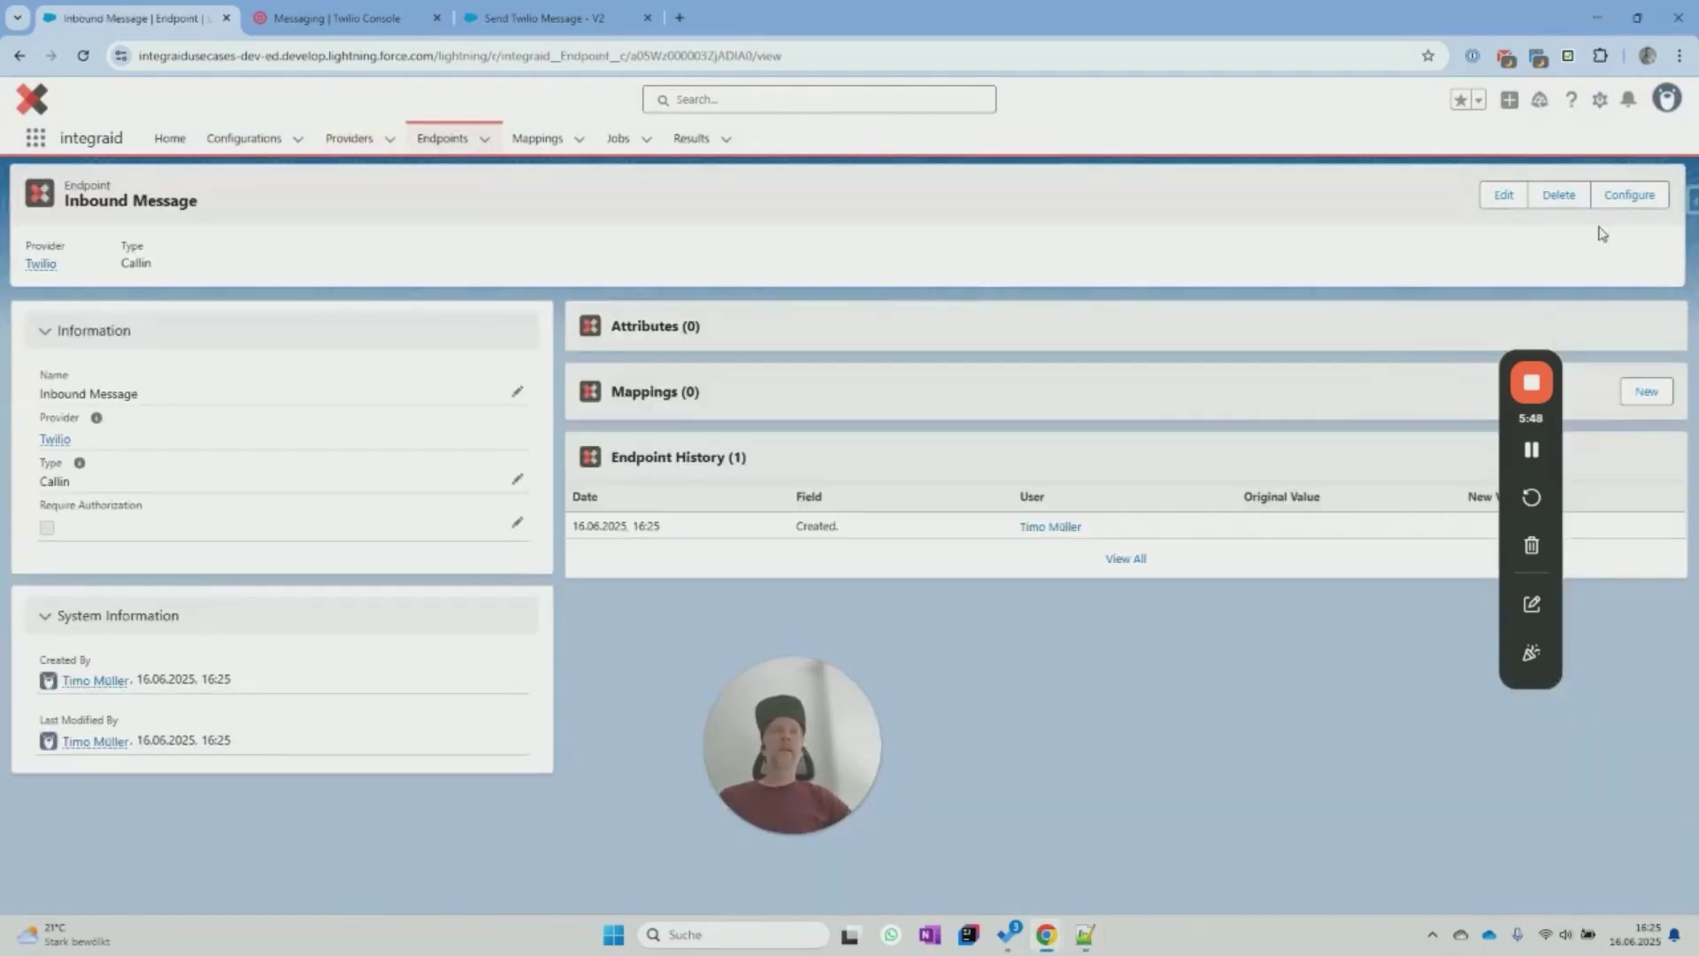
Configure Inbound Message attributes as Inbound, Body location, content type application/x-www-form-urlencoded.
click(1629, 194)
click(56, 289)
click(51, 337)
click(55, 343)
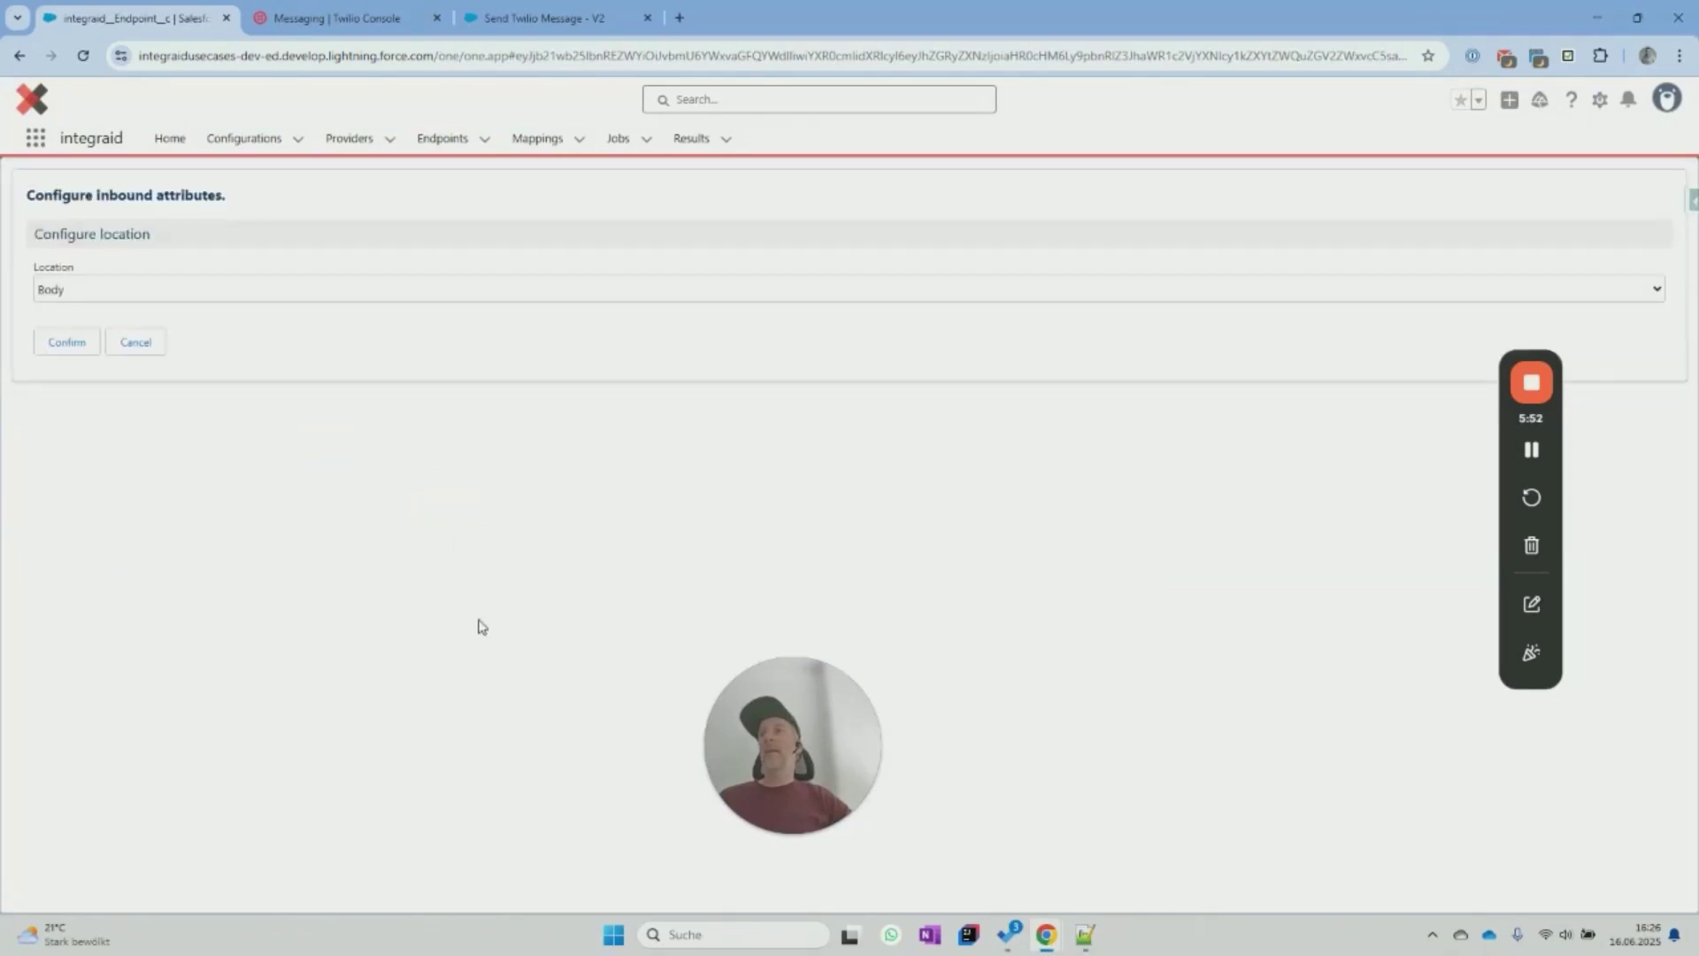
click(58, 343)
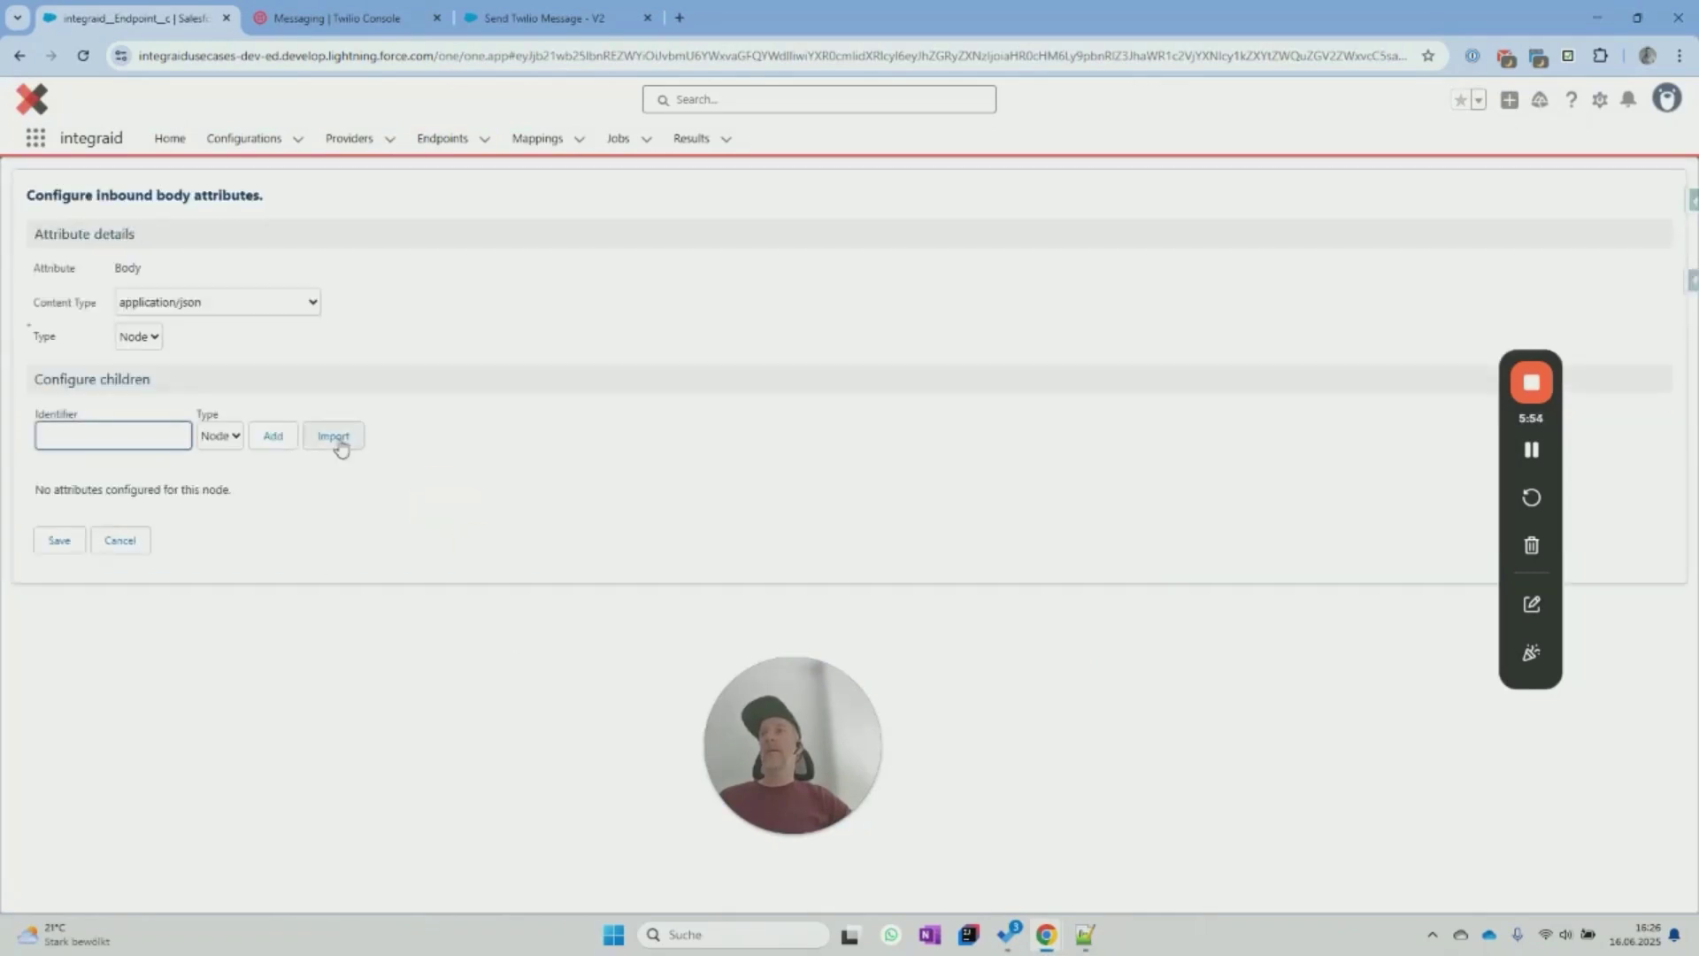
click(290, 305)
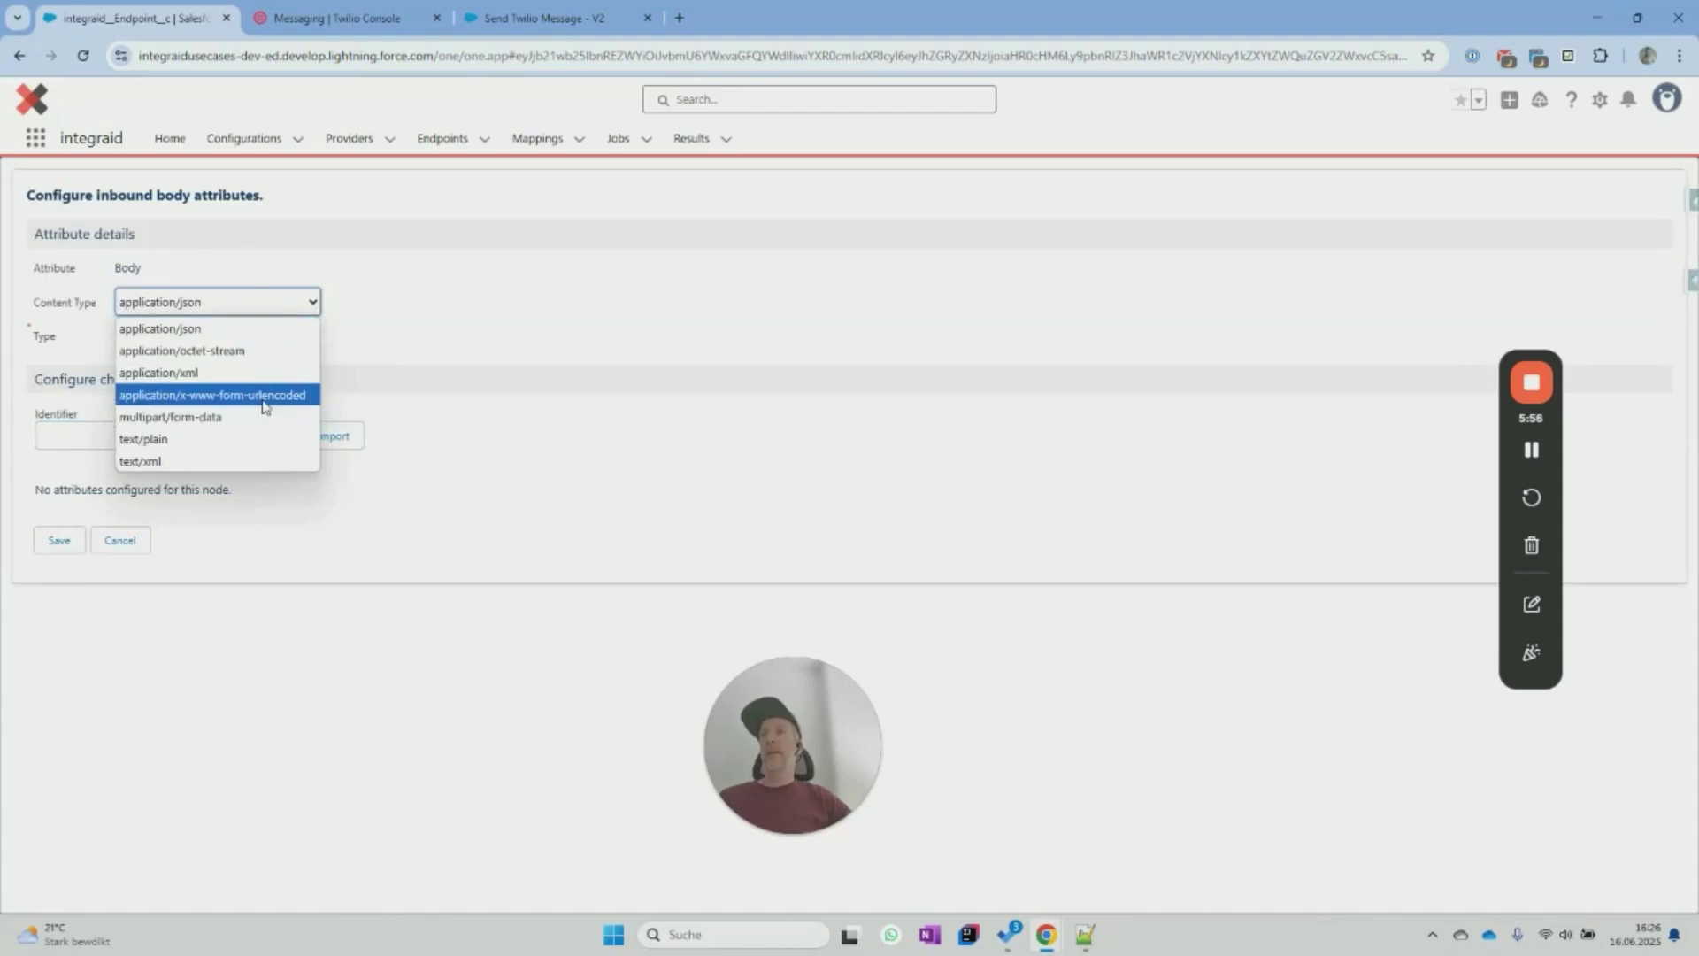
click(264, 396)
Import body attributes from the pasted sample Twilio message payload.
click(336, 435)
click(422, 617)
key(ctrl+v)
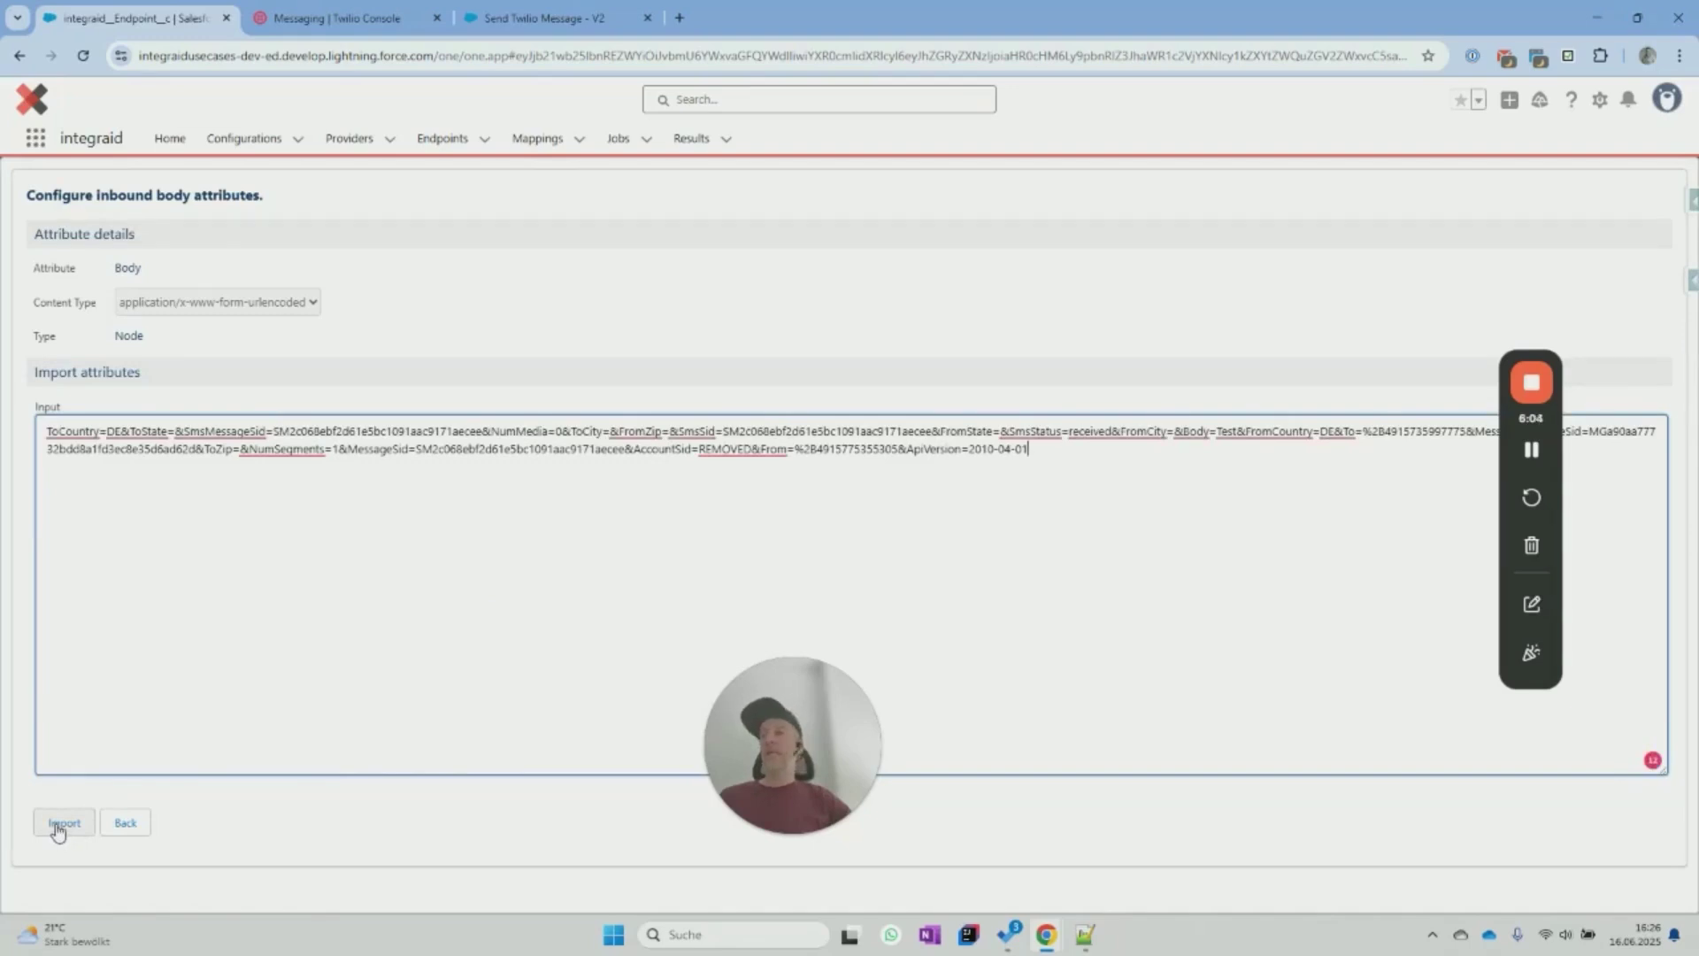
click(57, 825)
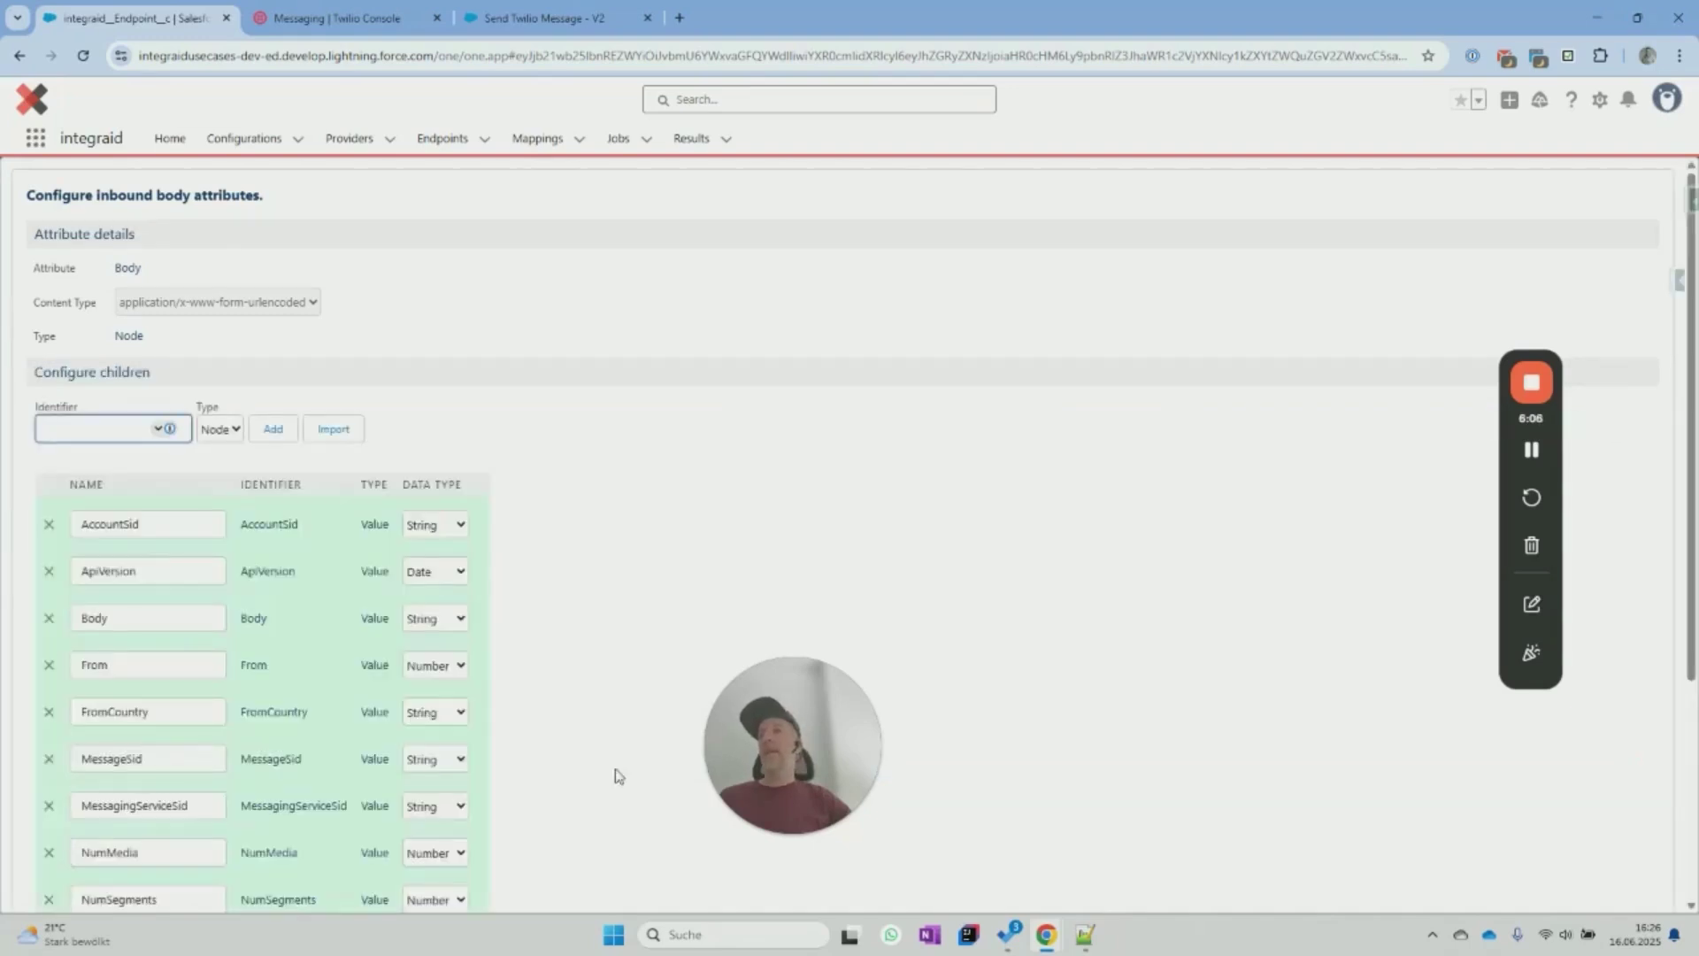
scroll(717, 597, down, 2)
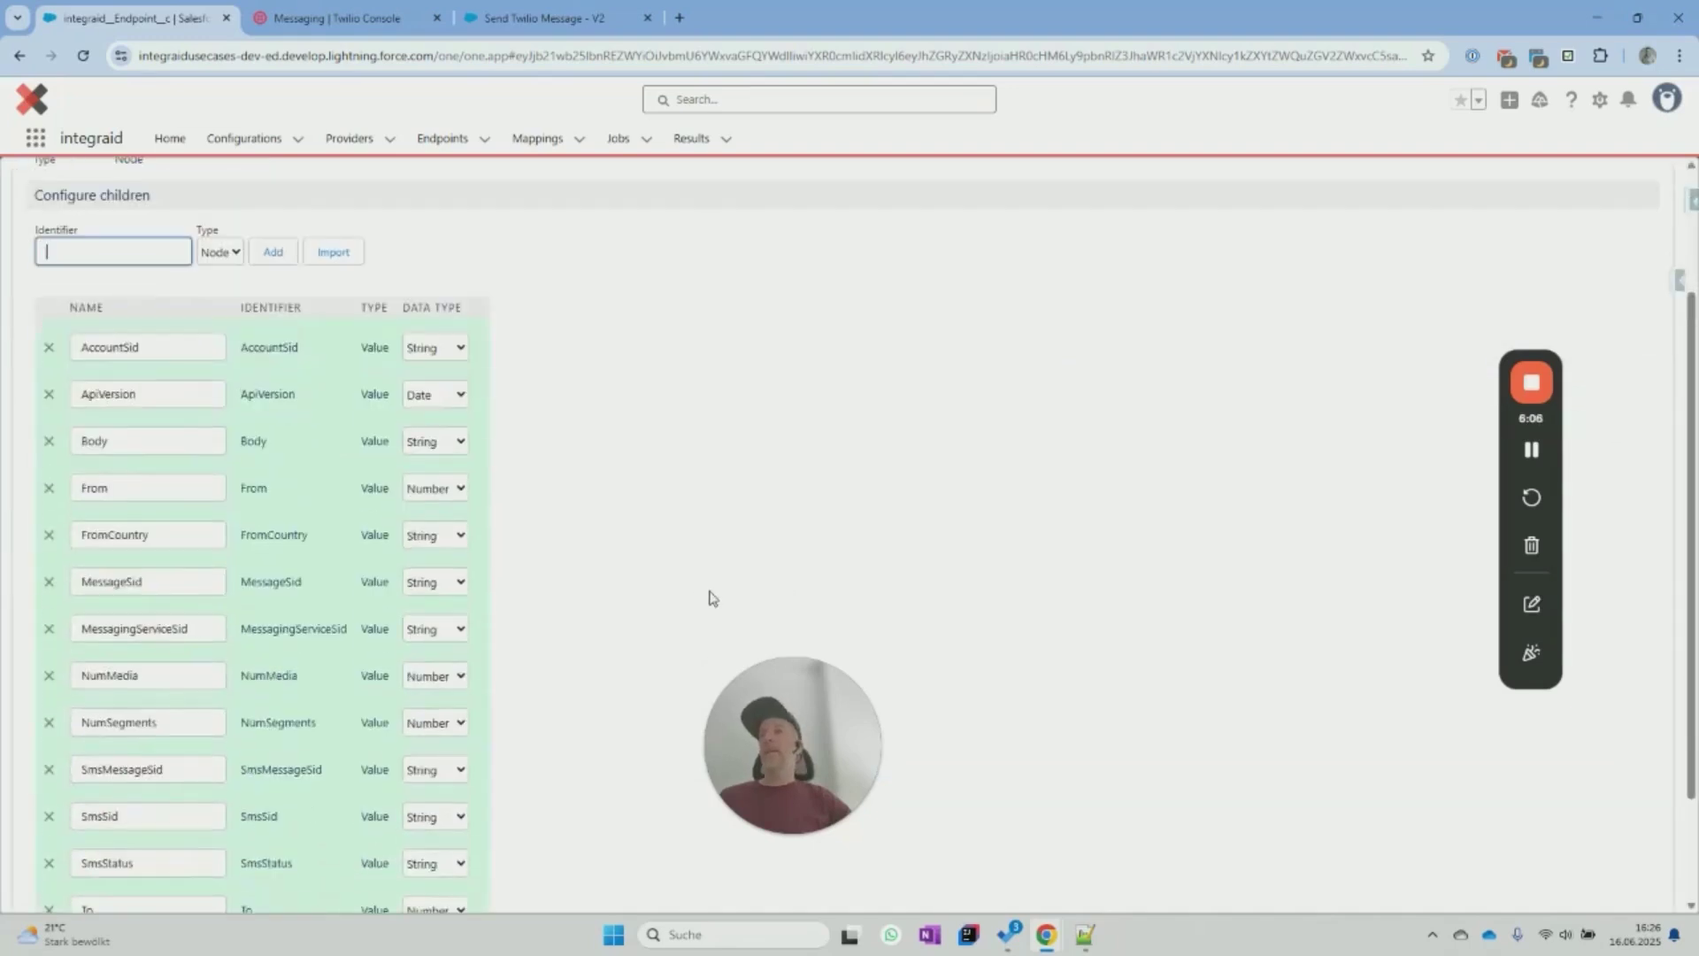
Set the From and To attributes to String and save the body attributes.
click(420, 489)
click(422, 629)
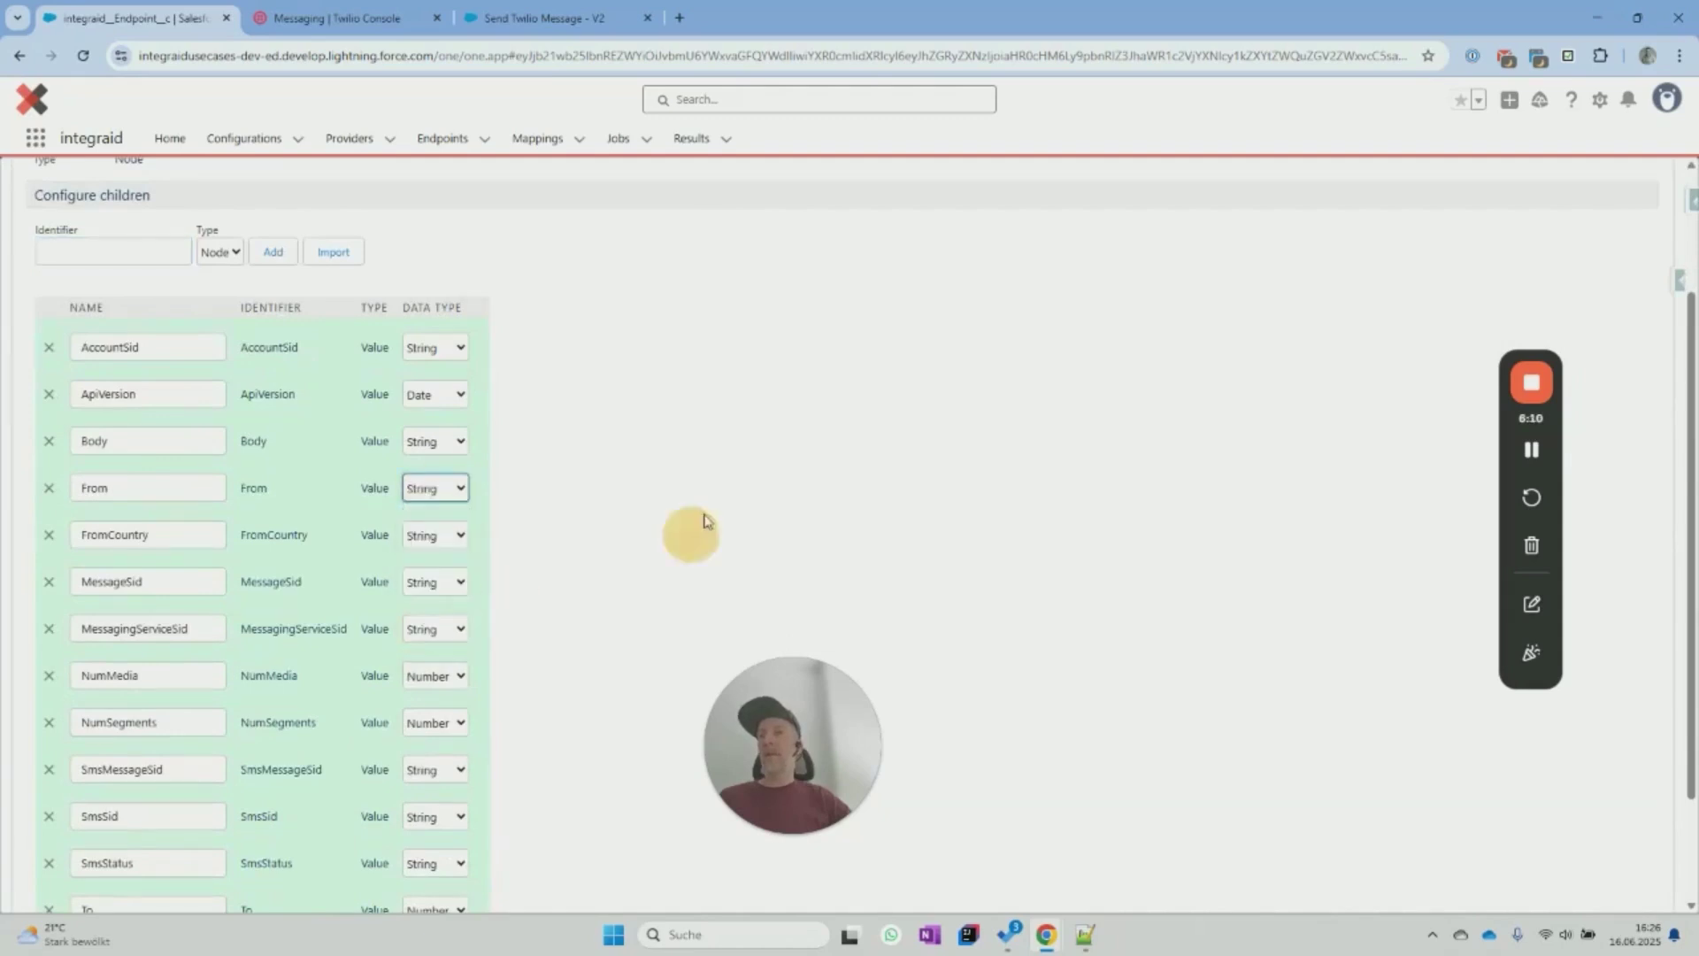
scroll(674, 518, down, 1)
scroll(674, 518, down, 1)
click(439, 766)
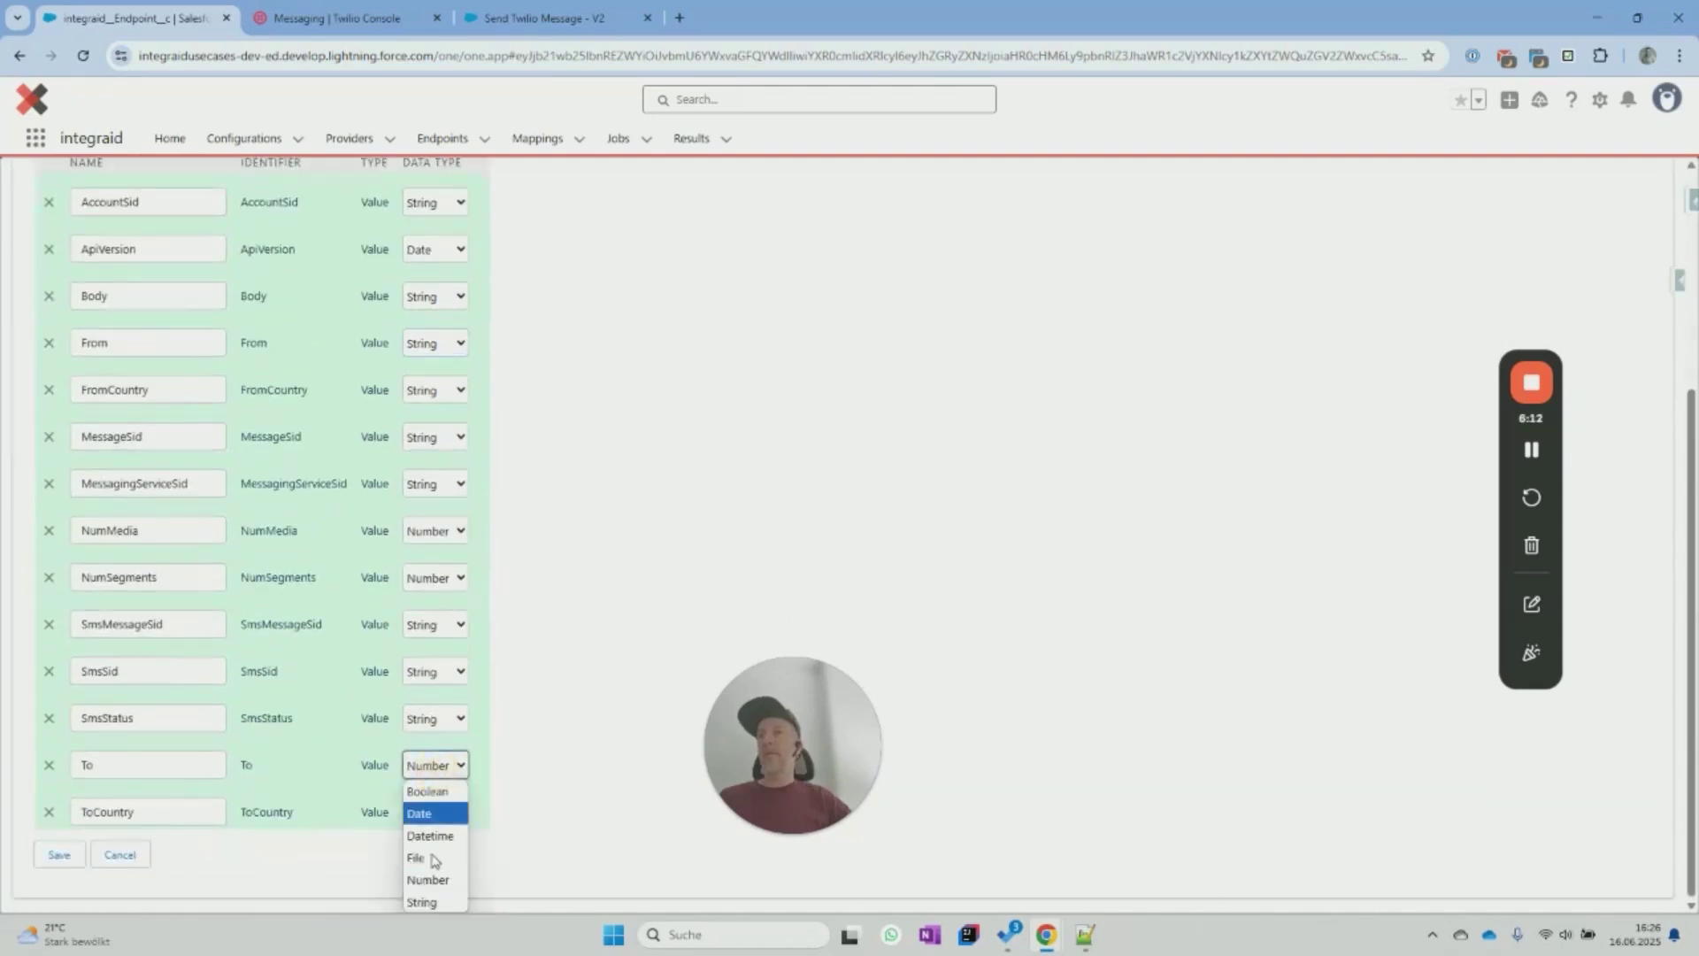
click(433, 901)
scroll(580, 611, up, 2)
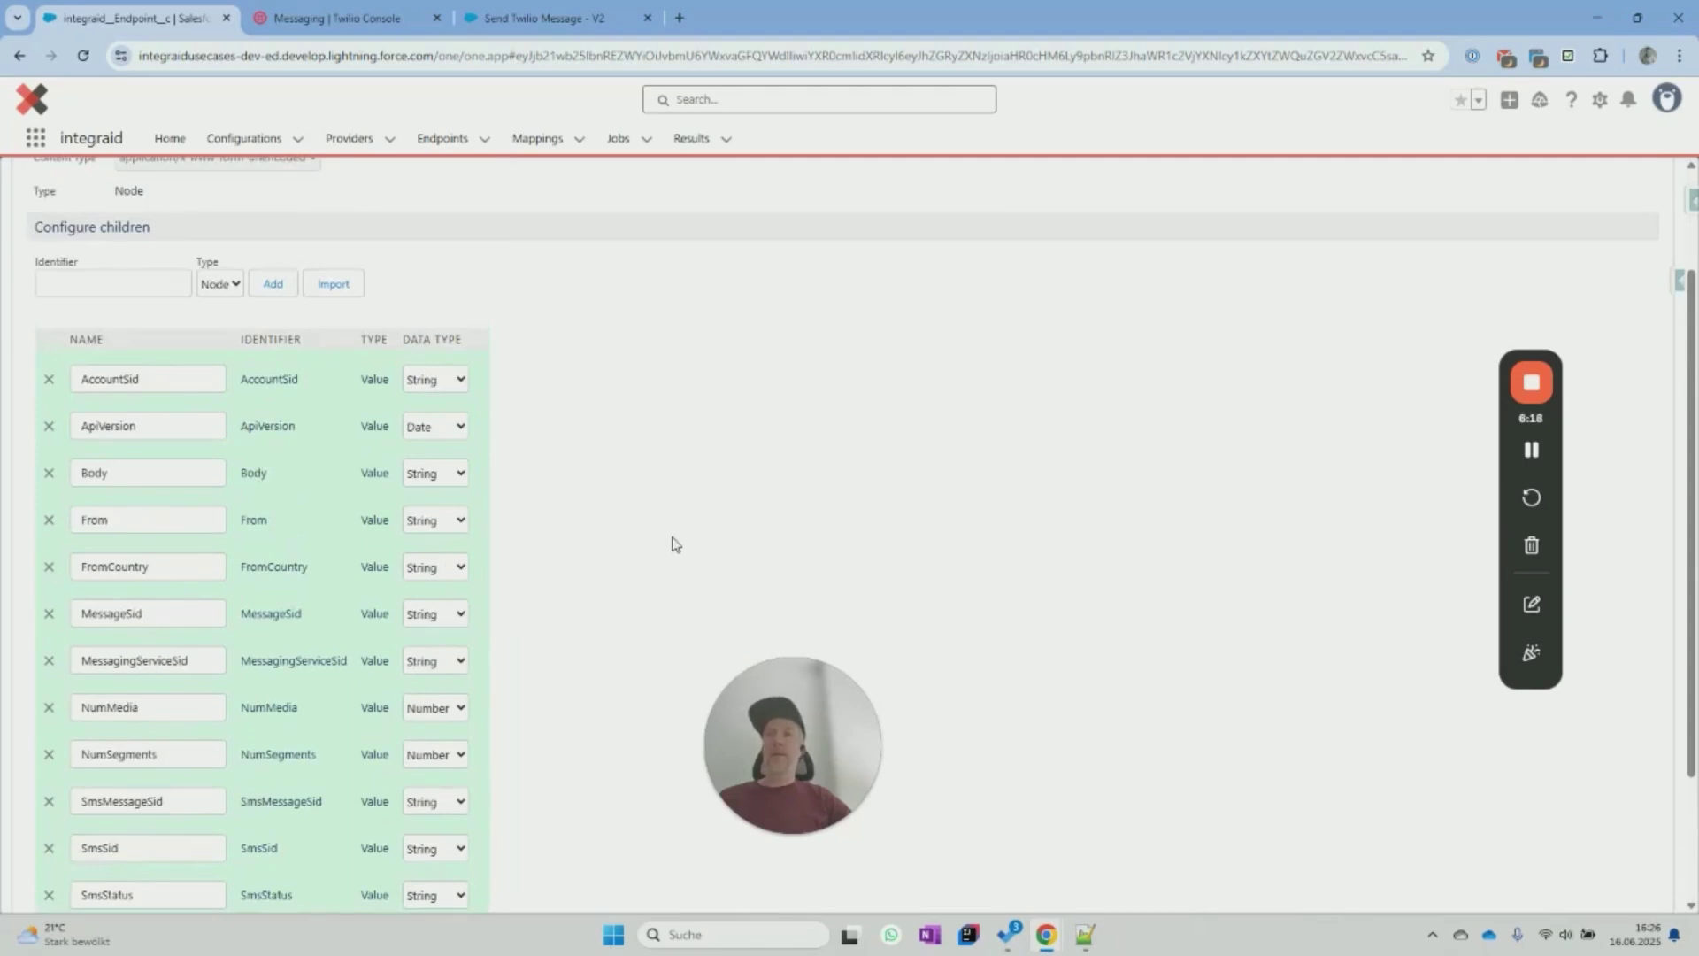
scroll(671, 544, down, 2)
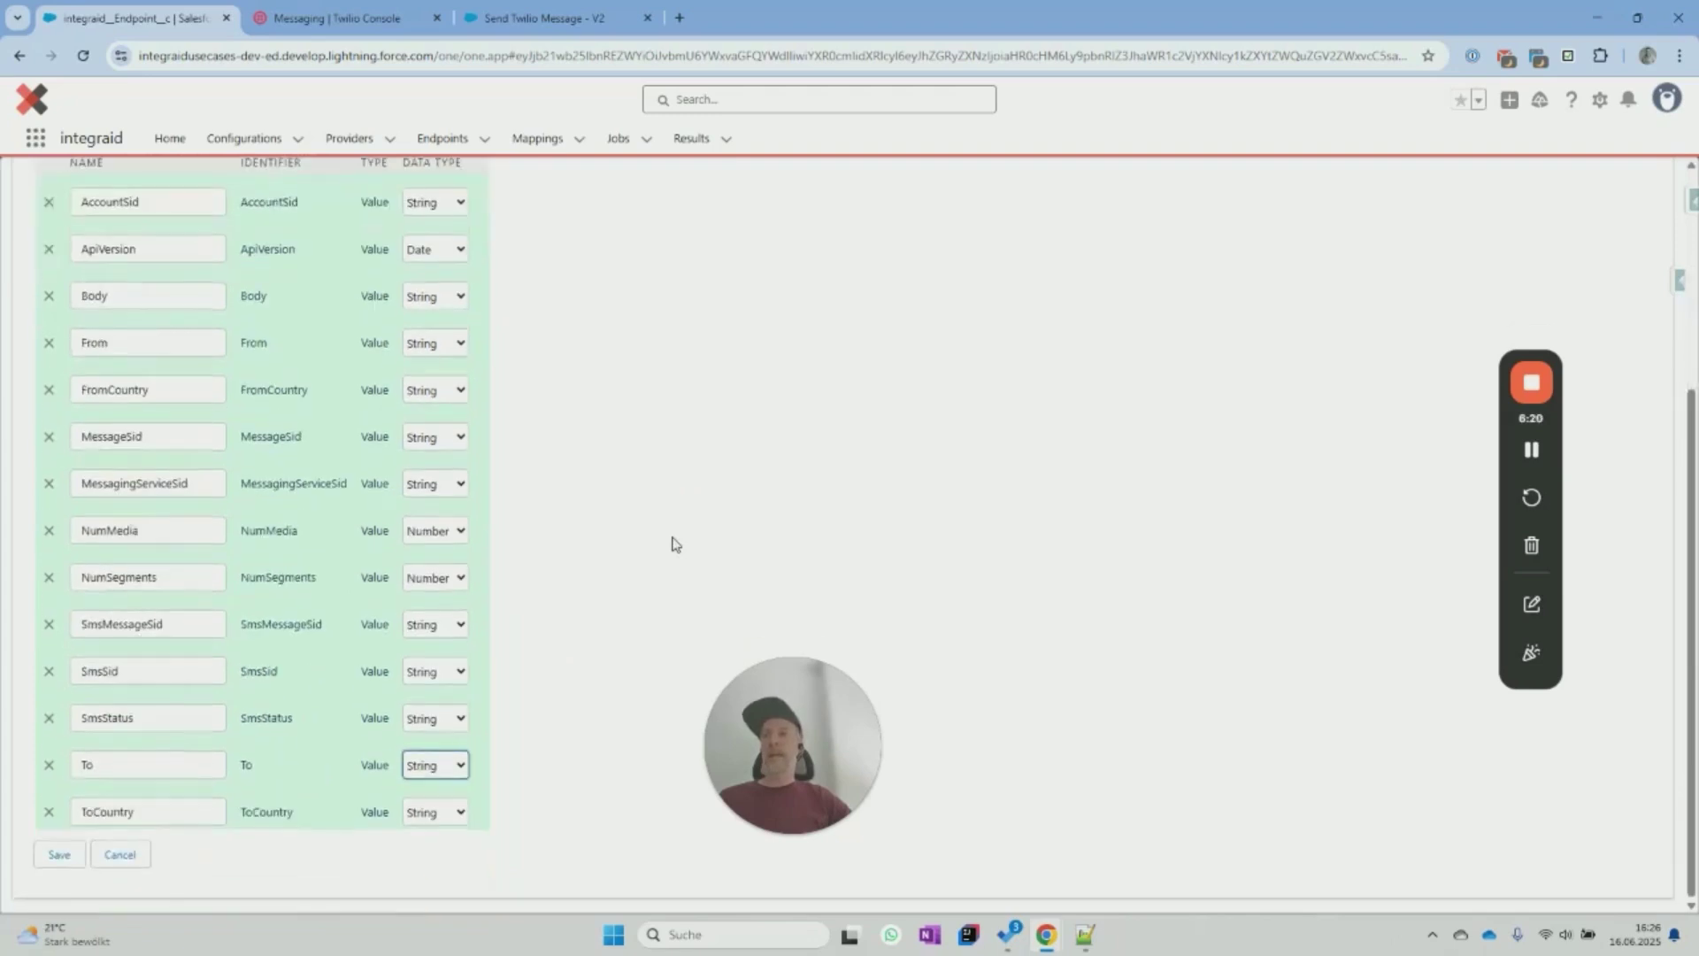
click(57, 856)
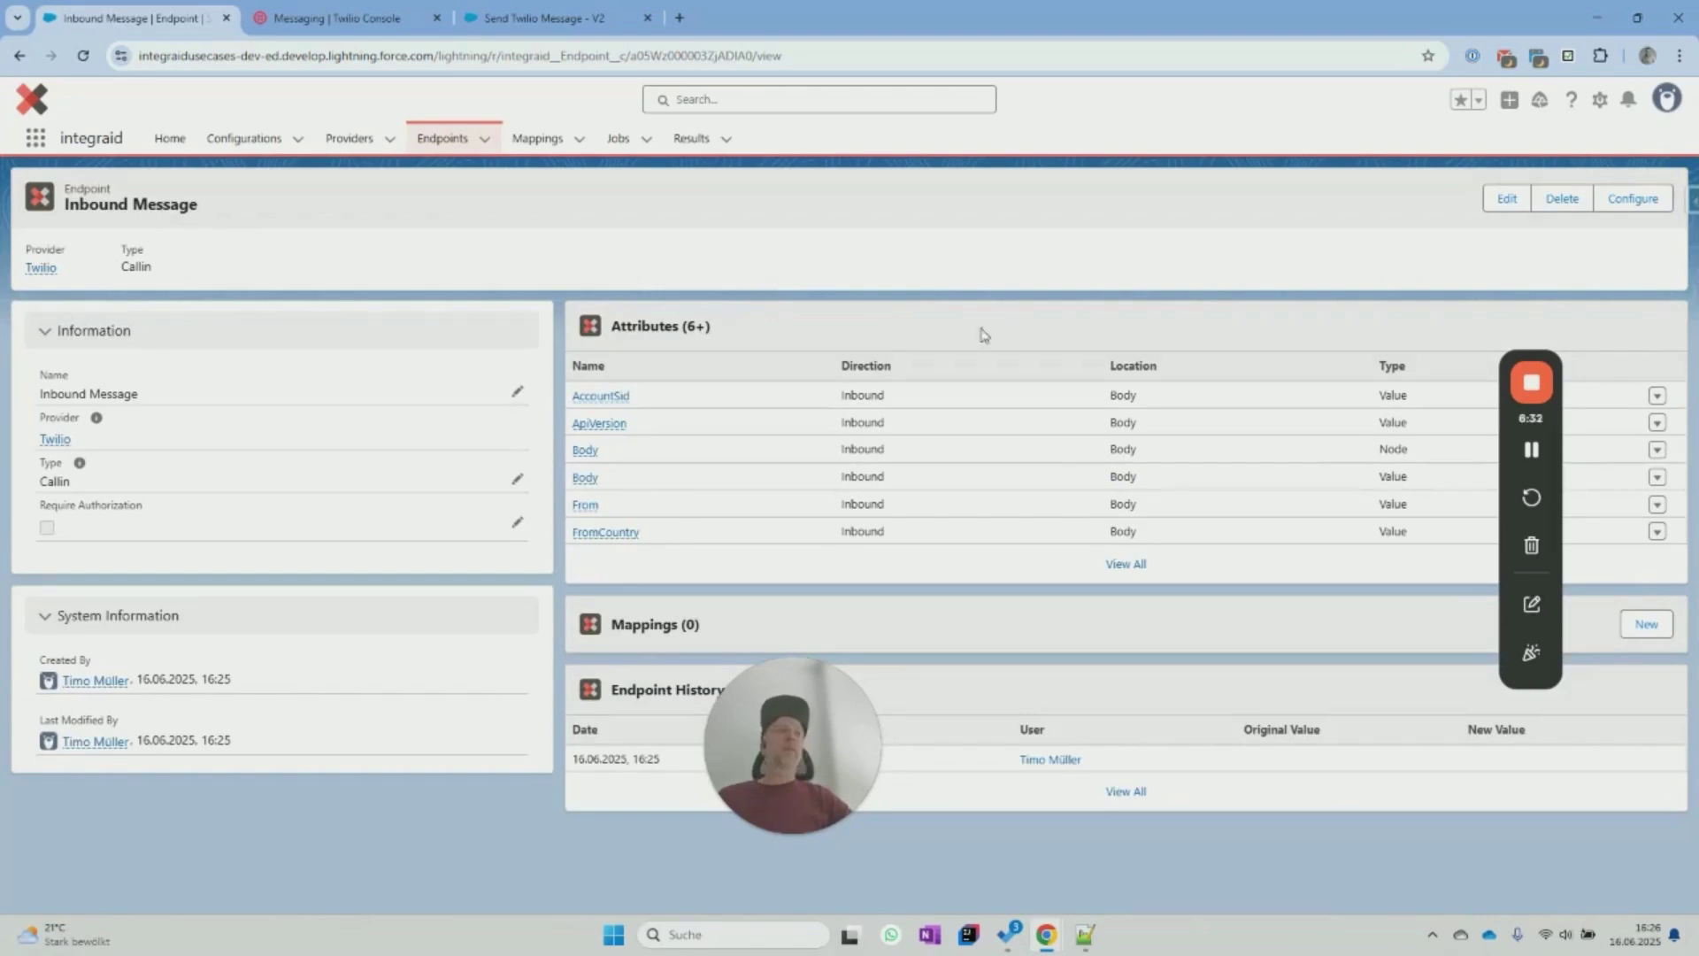
Return to the Twilio provider and open its Status Update endpoint record.
key(alt+Tab)
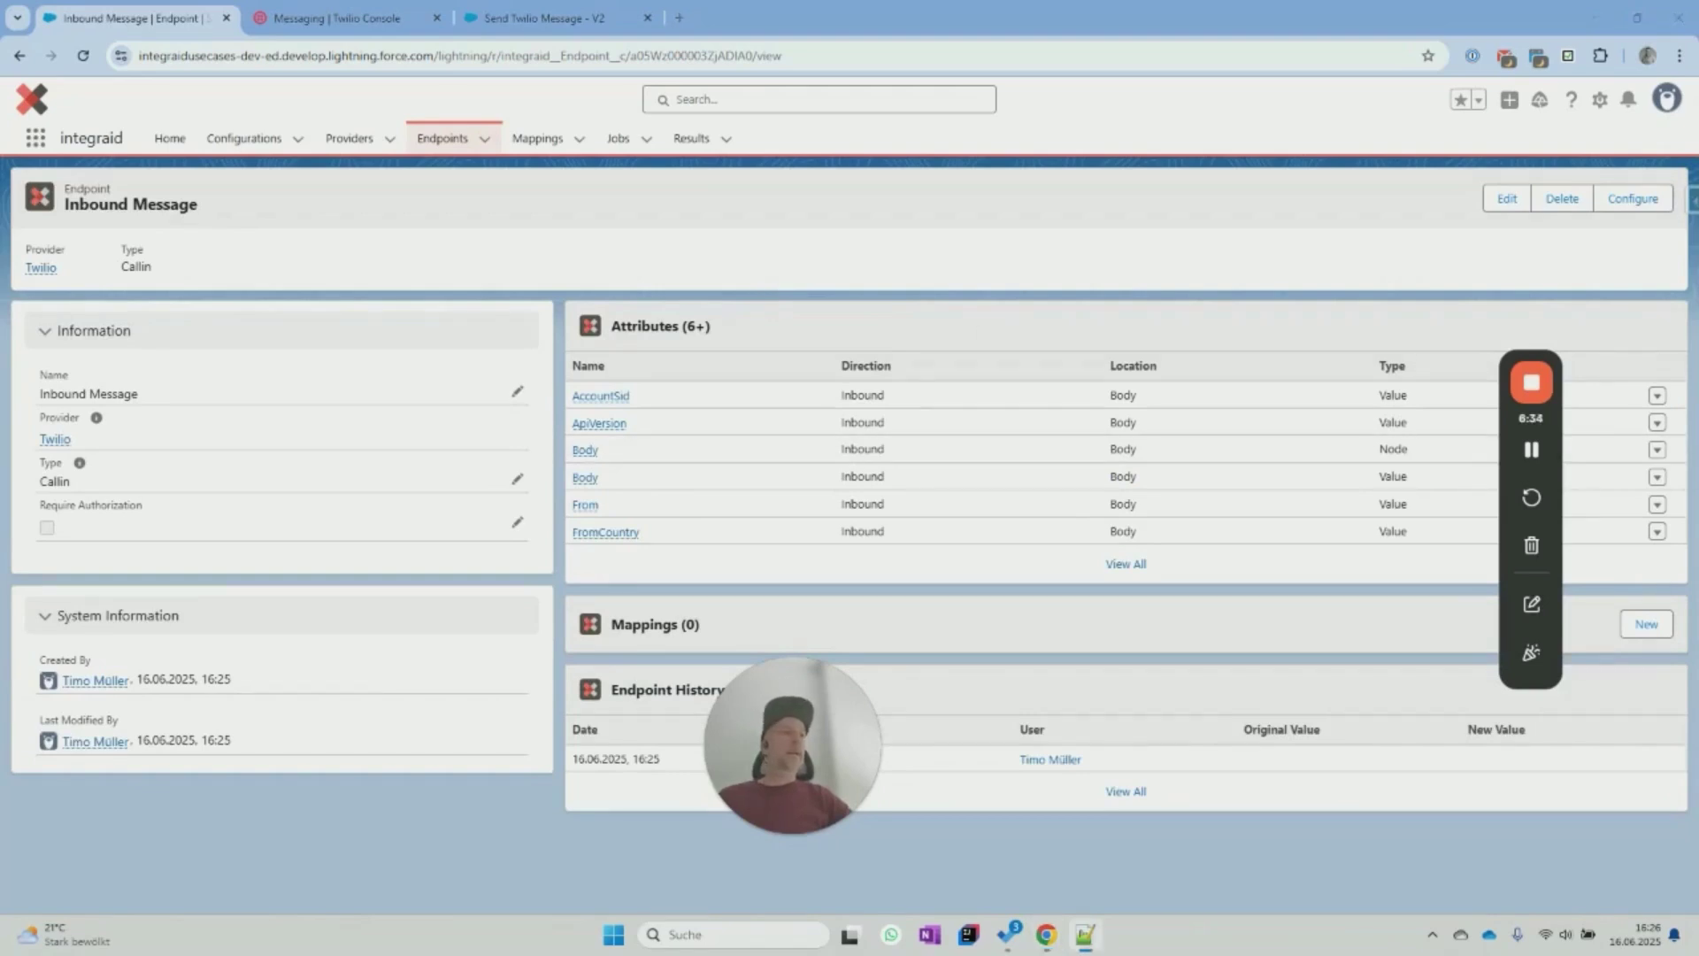
click(58, 440)
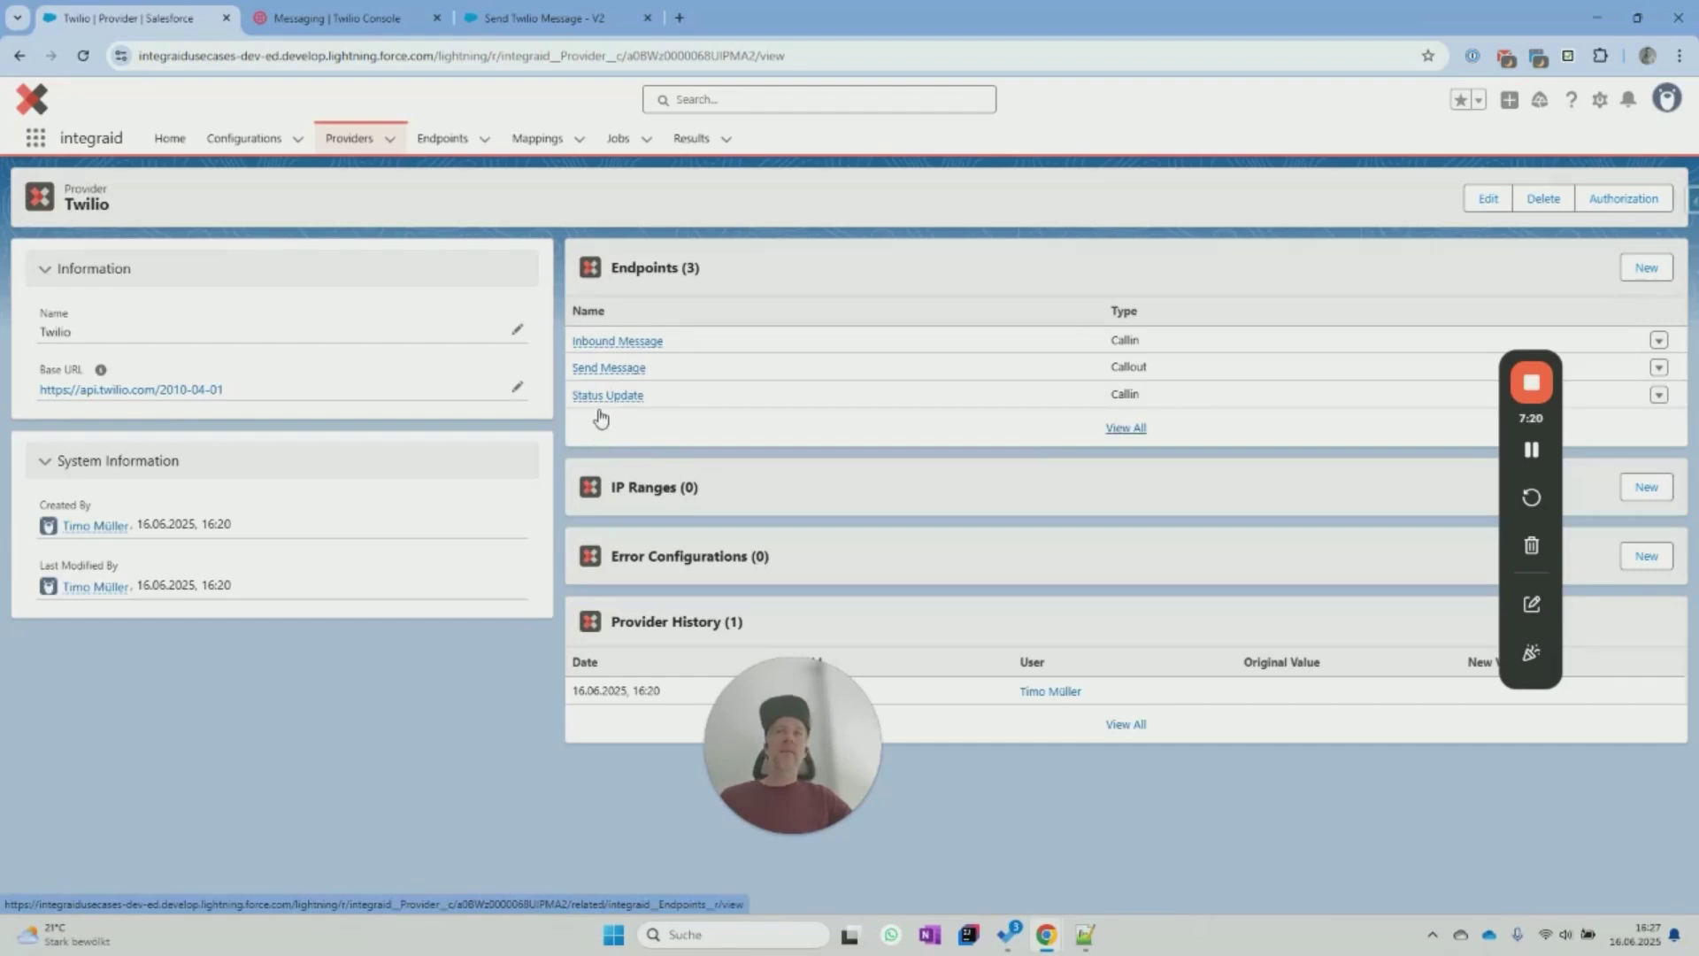
mouse_move(604, 406)
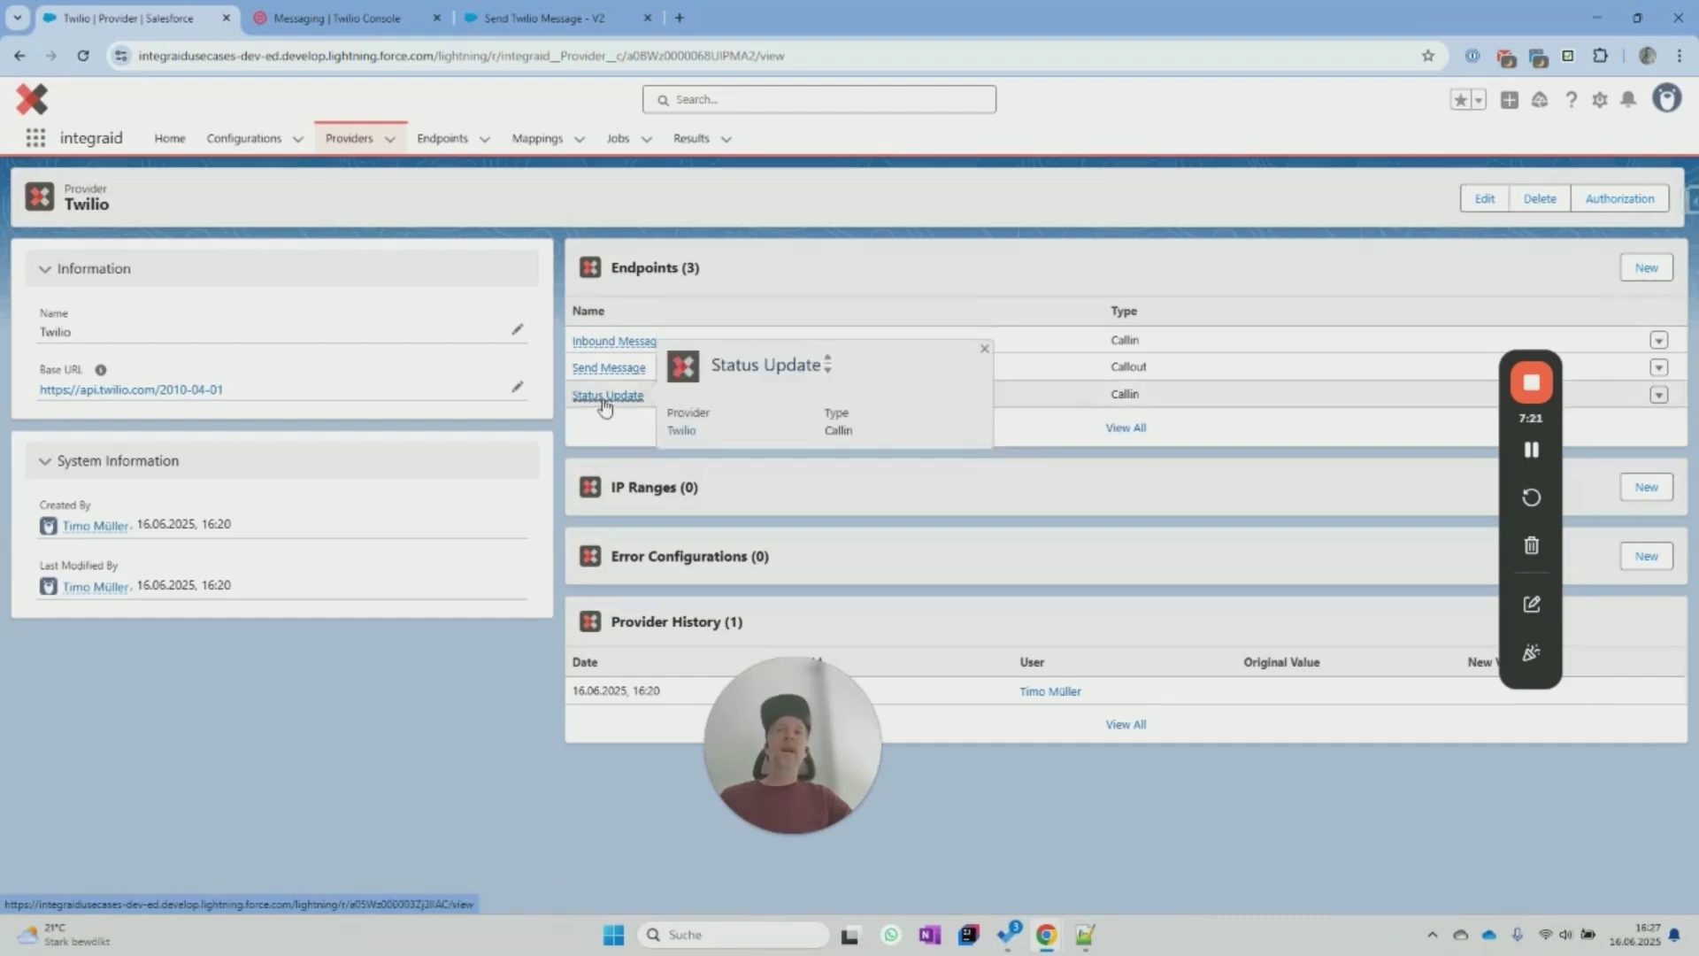
mouse_move(599, 376)
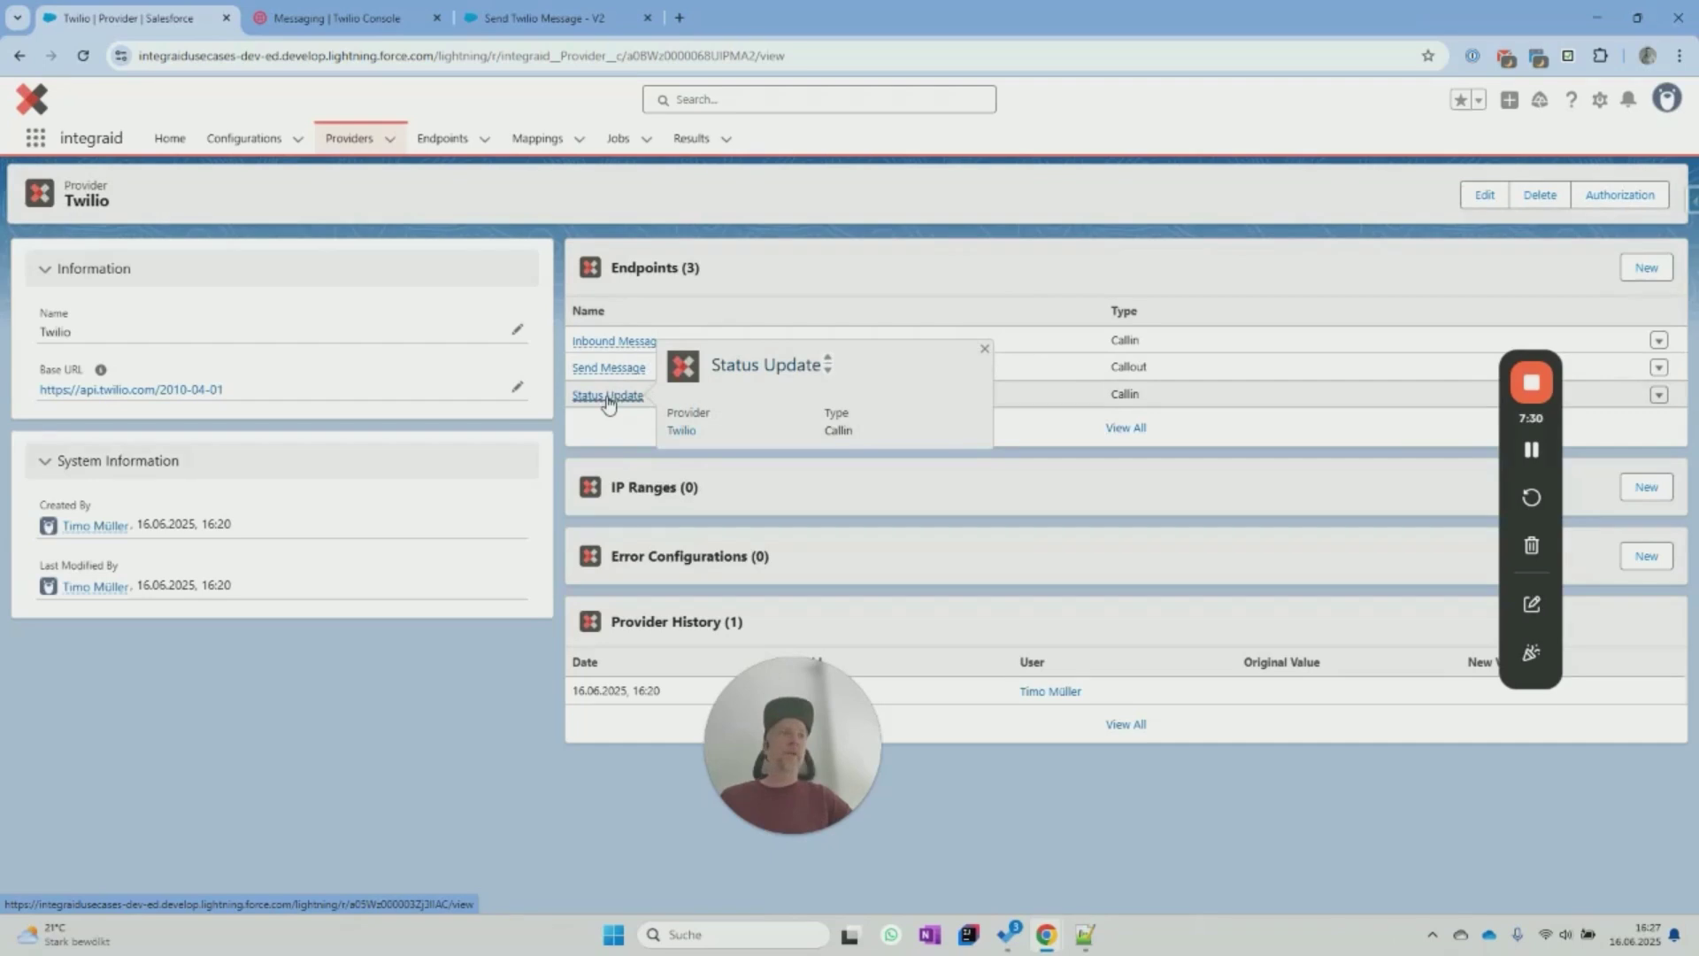
click(608, 399)
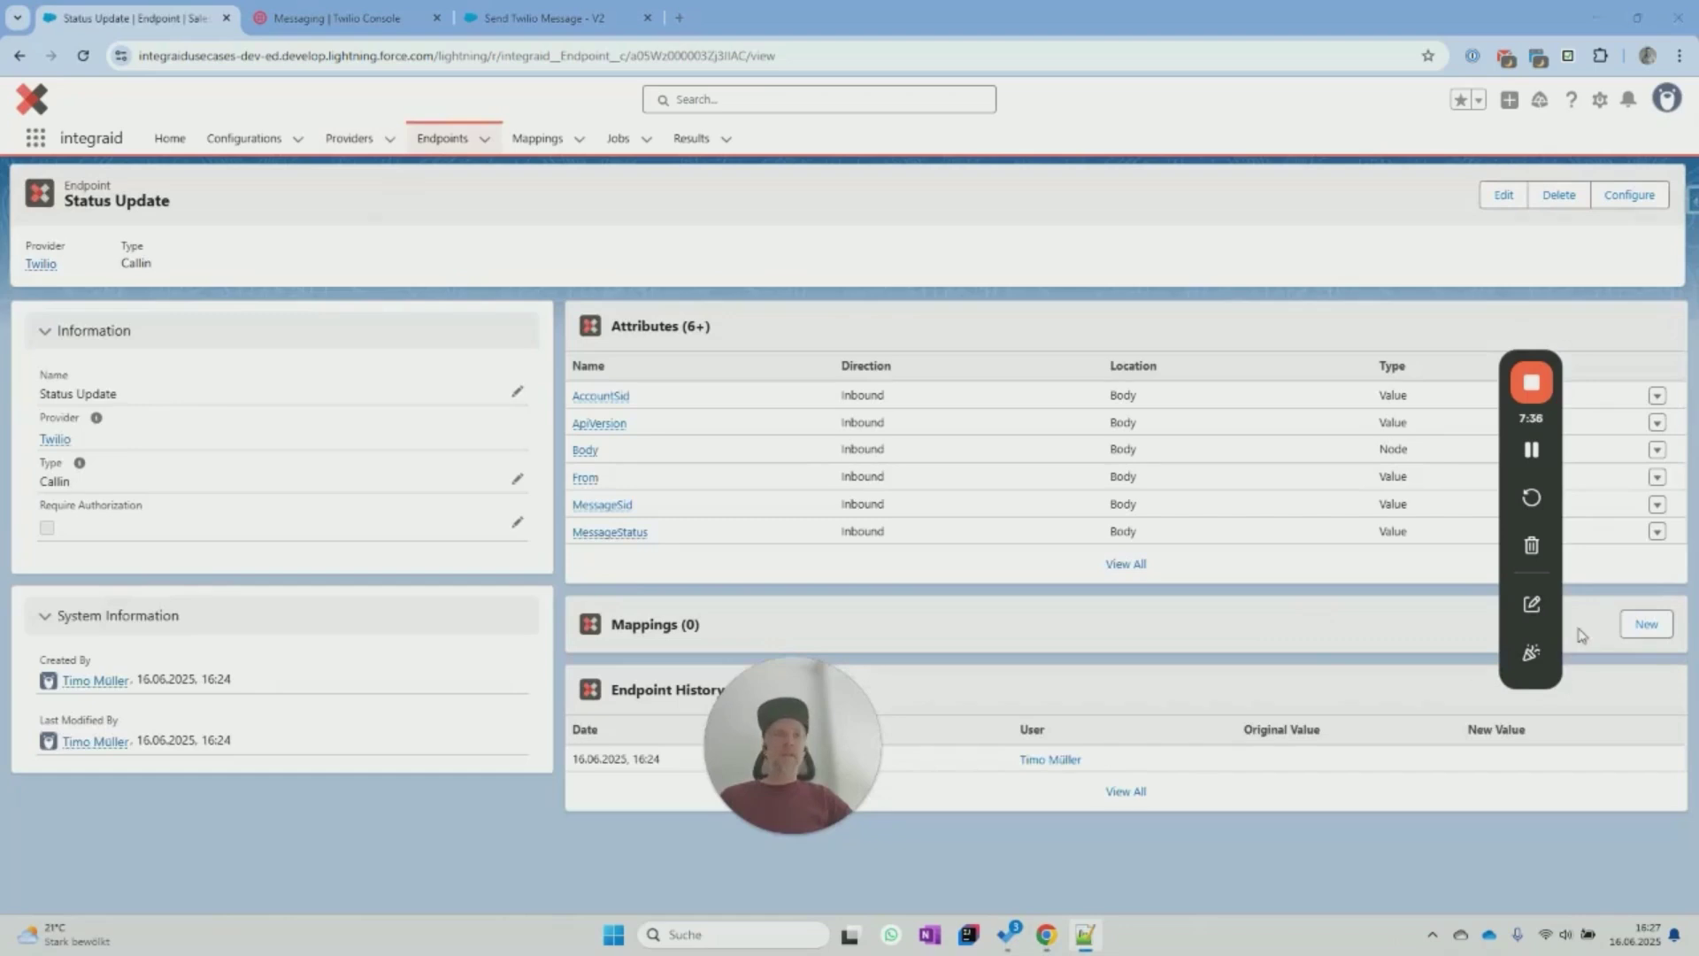
Create a mapping named 'Update Task Status' on Status Update and open its record.
click(1636, 628)
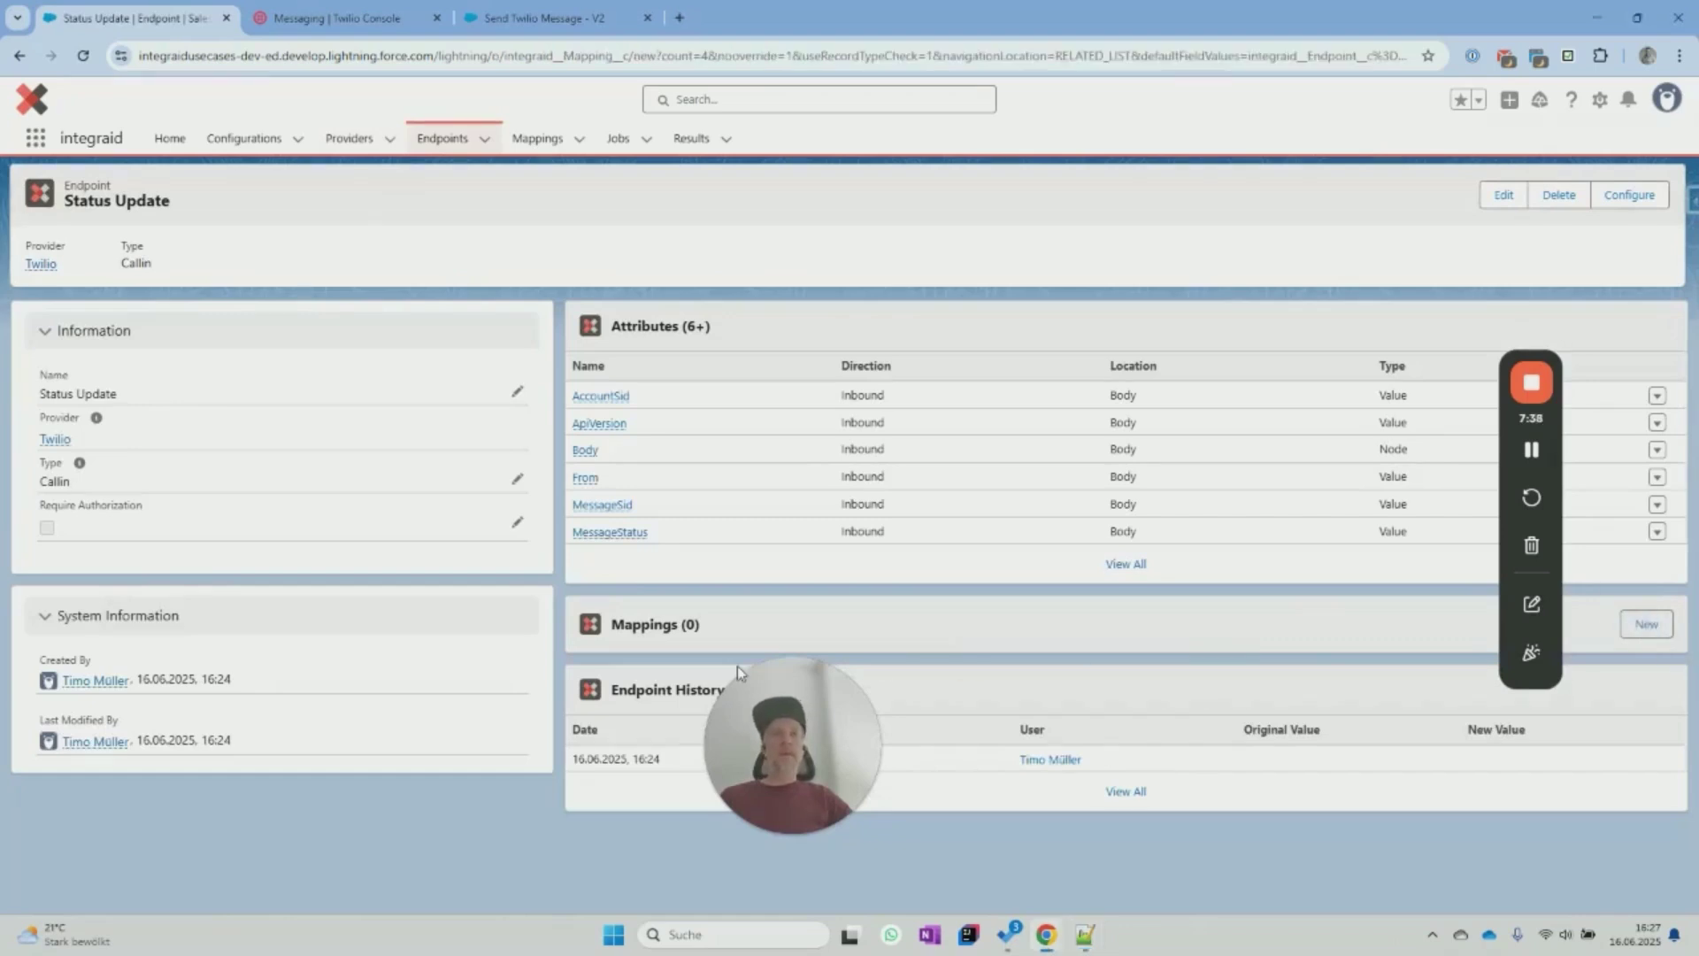
click(673, 343)
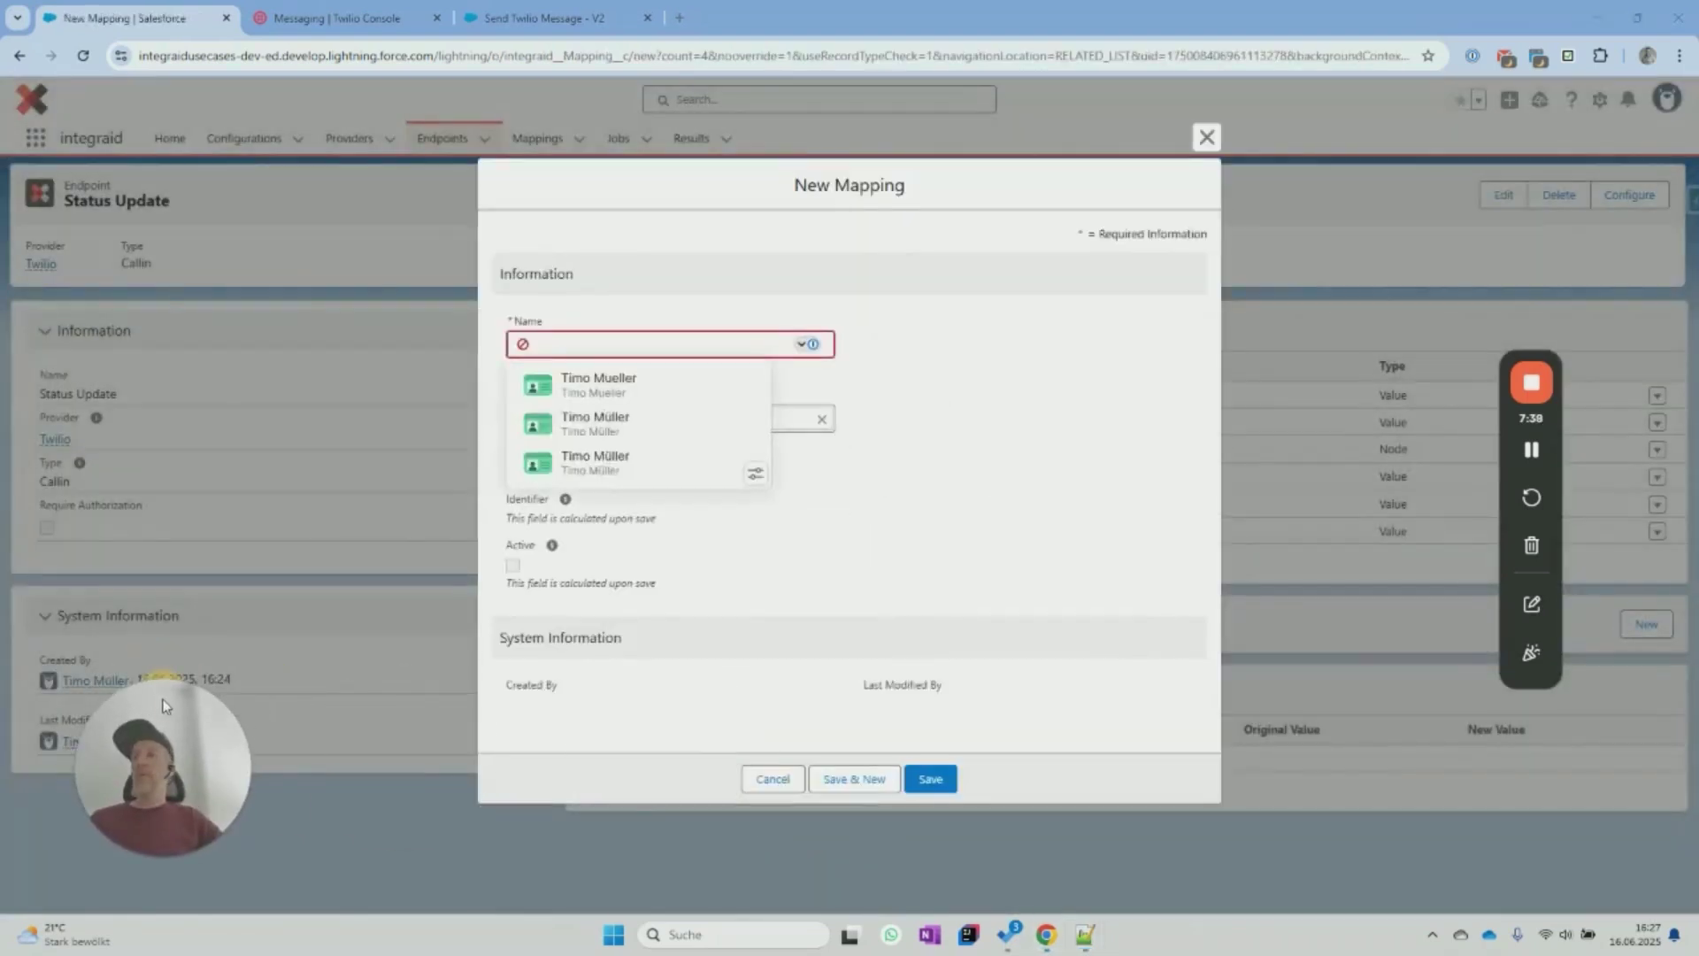
click(672, 340)
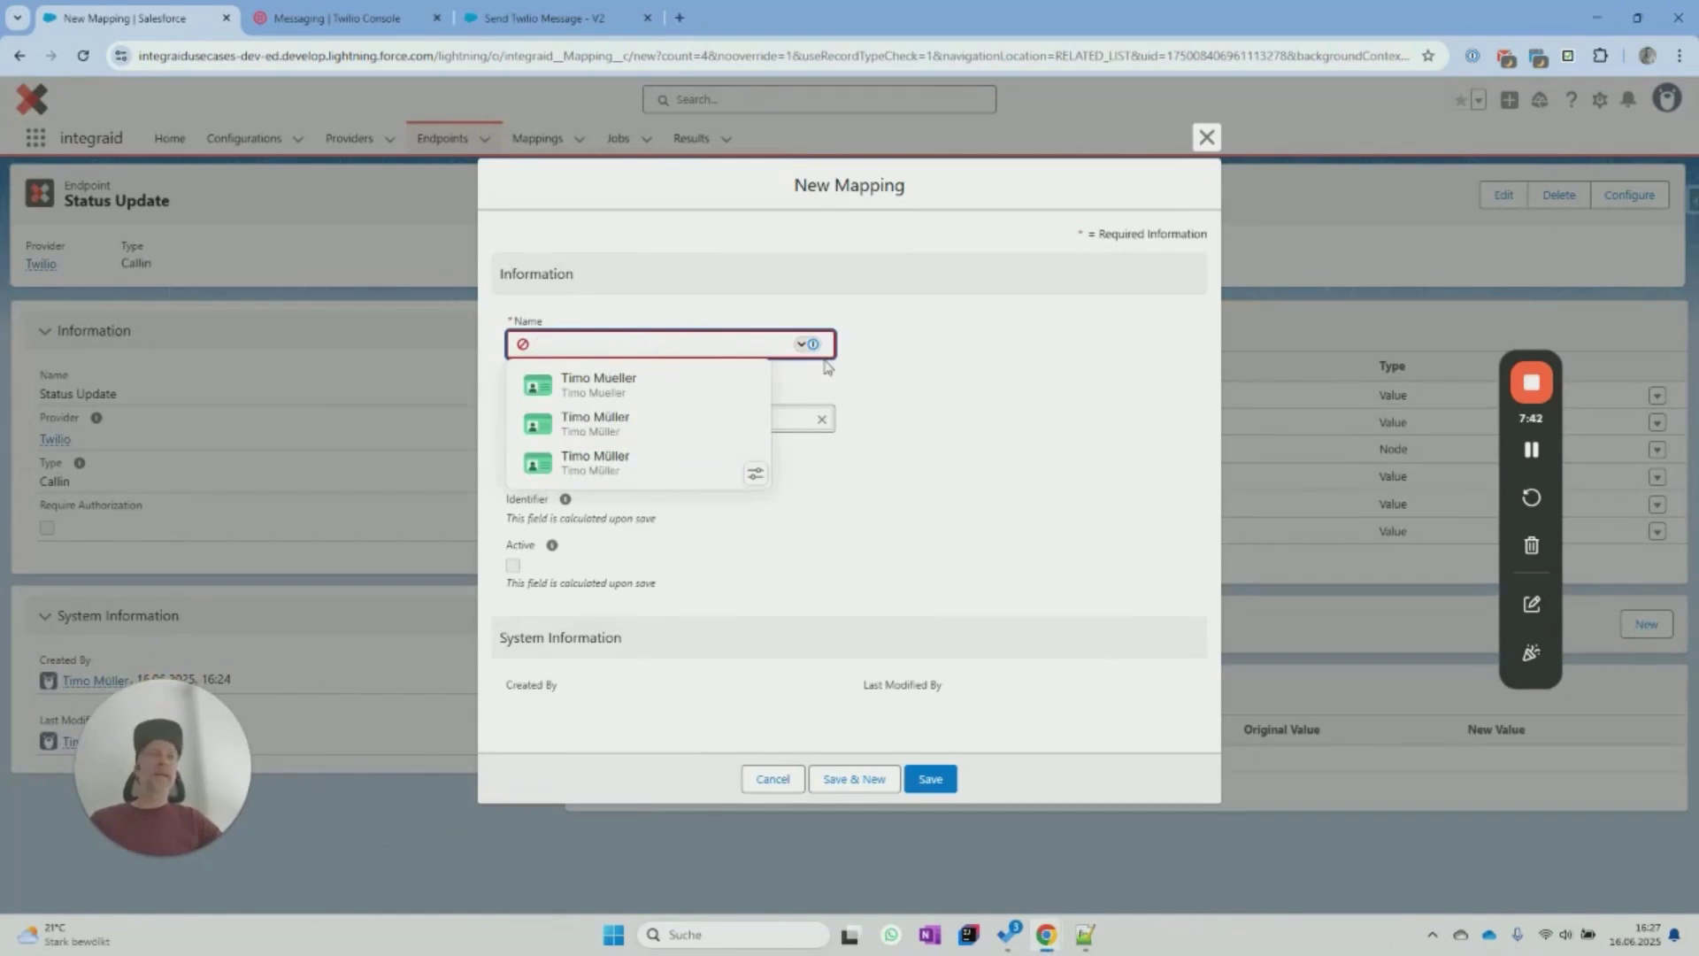
text(Update Task Status)
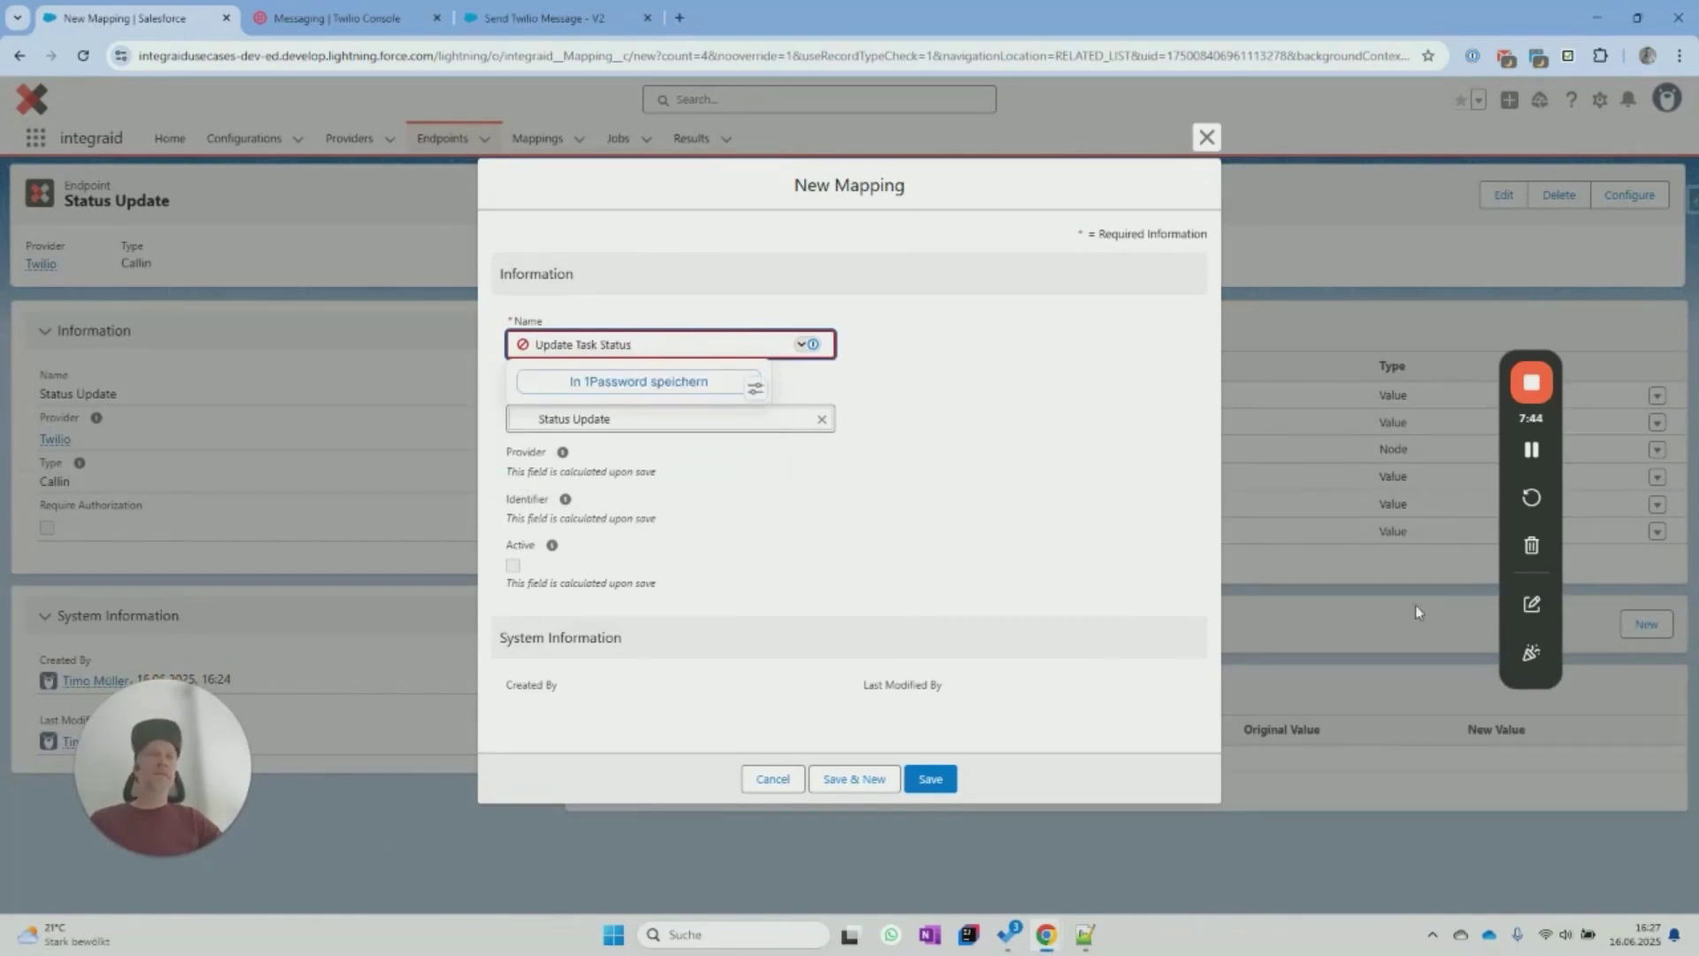
click(930, 779)
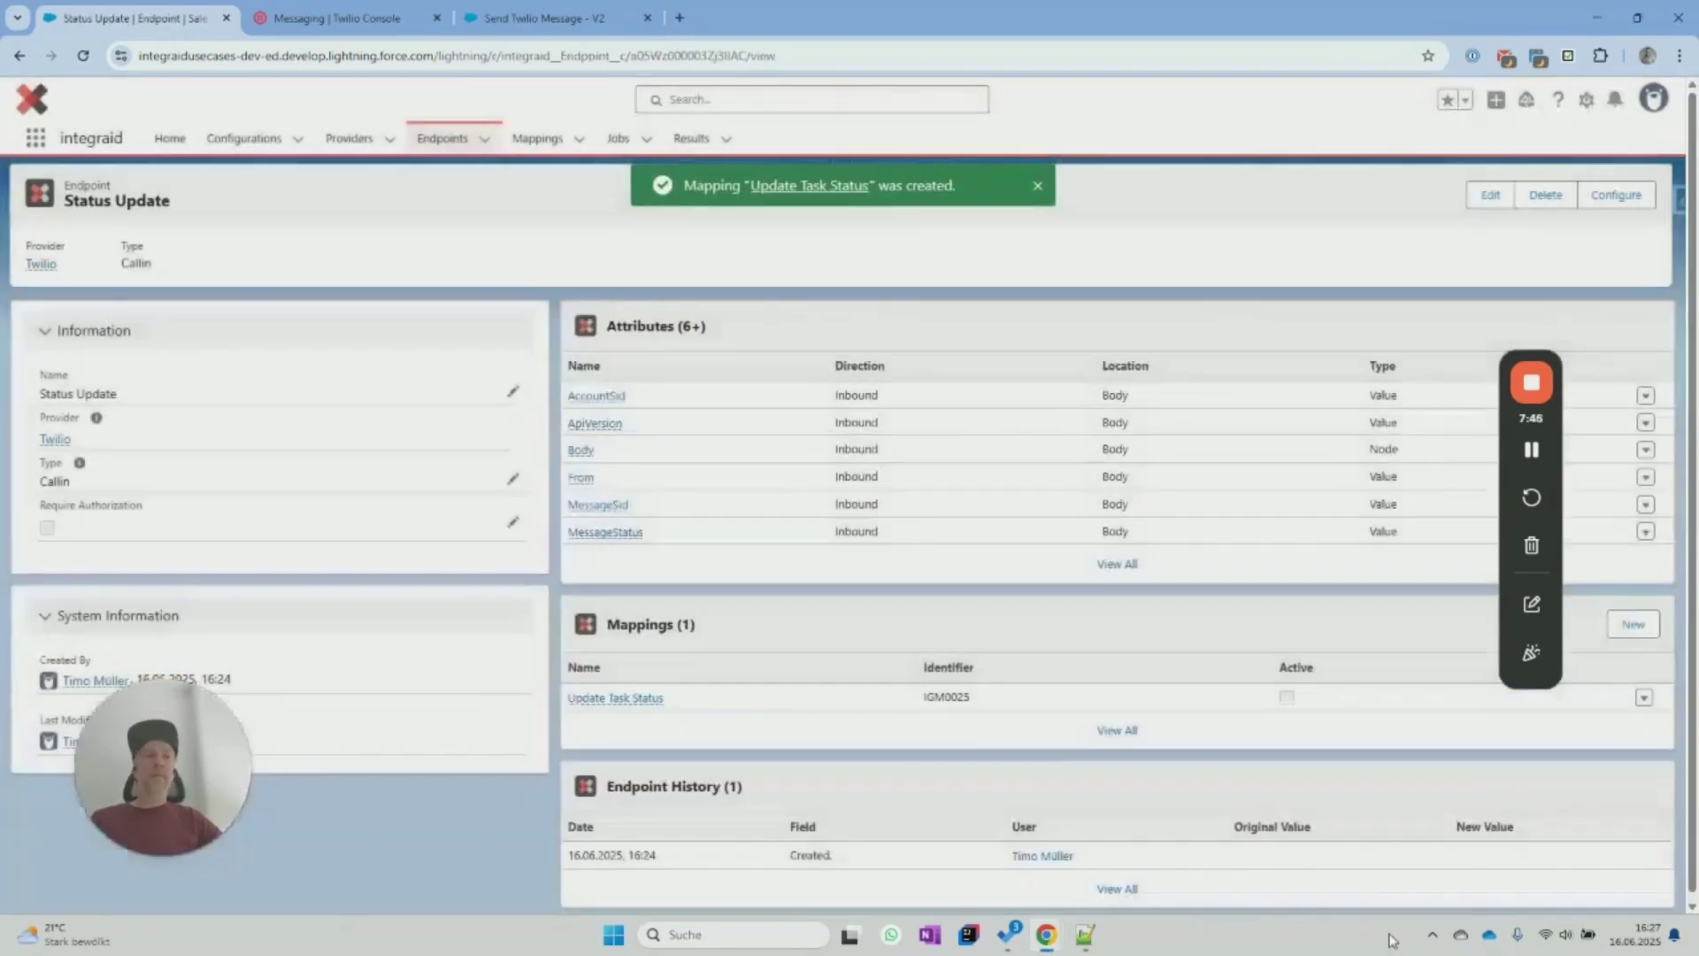
click(614, 698)
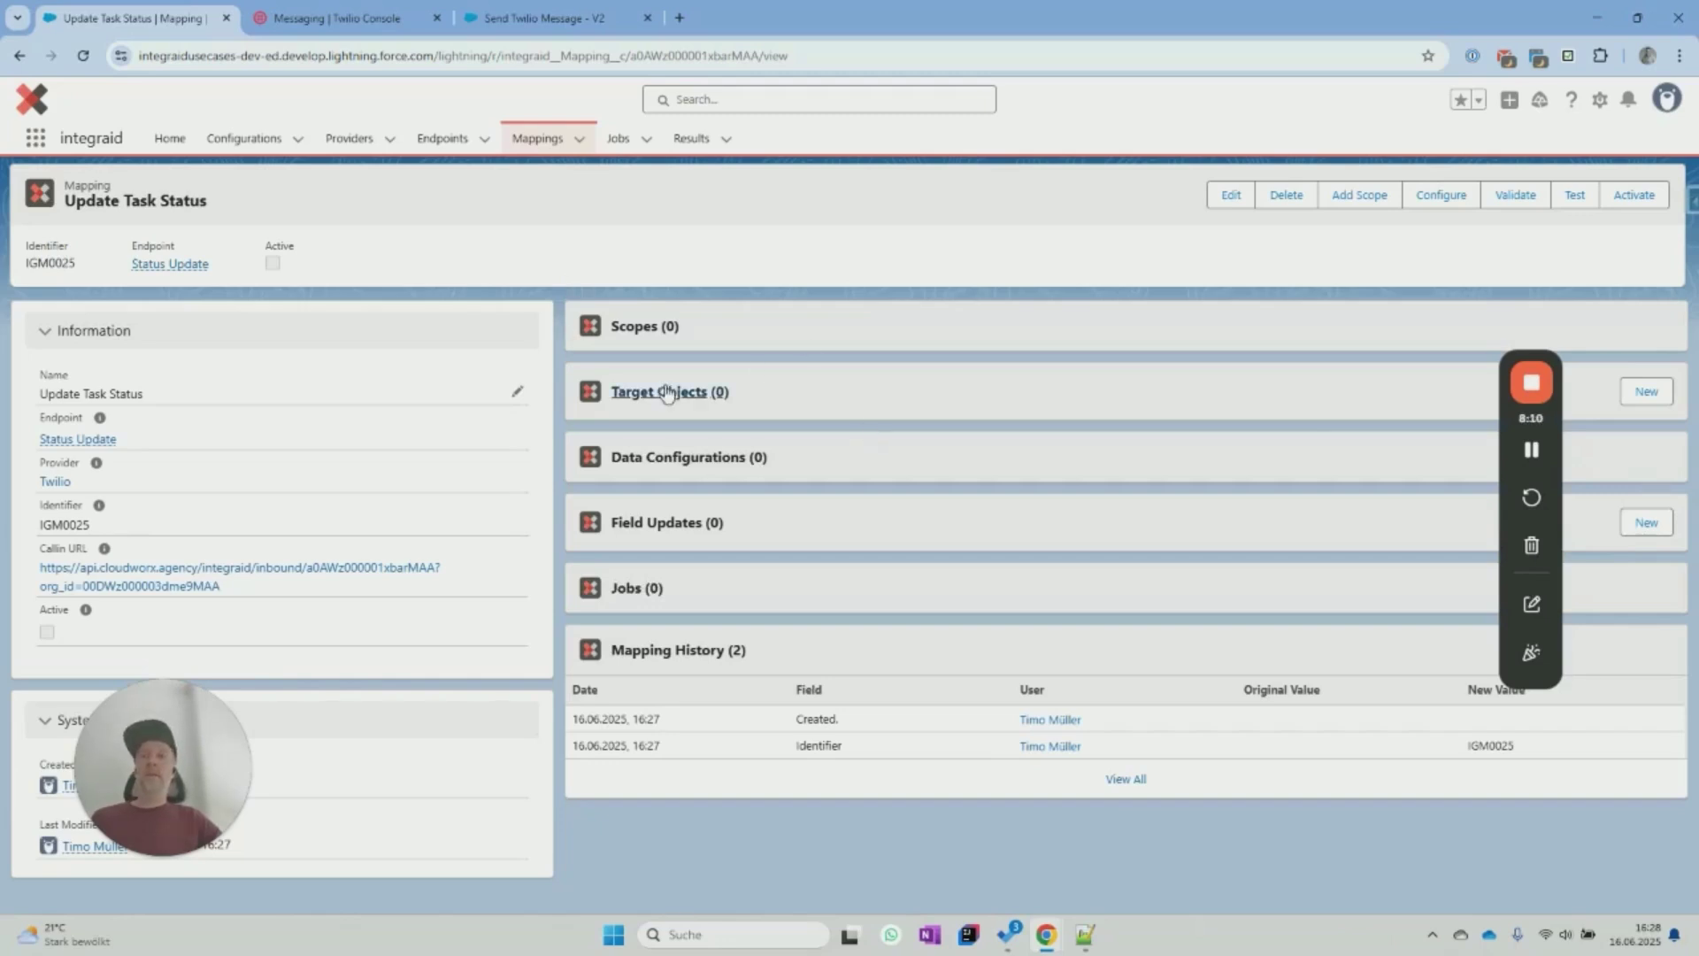
Add a target object on object Task with action Update to the mapping.
click(1629, 402)
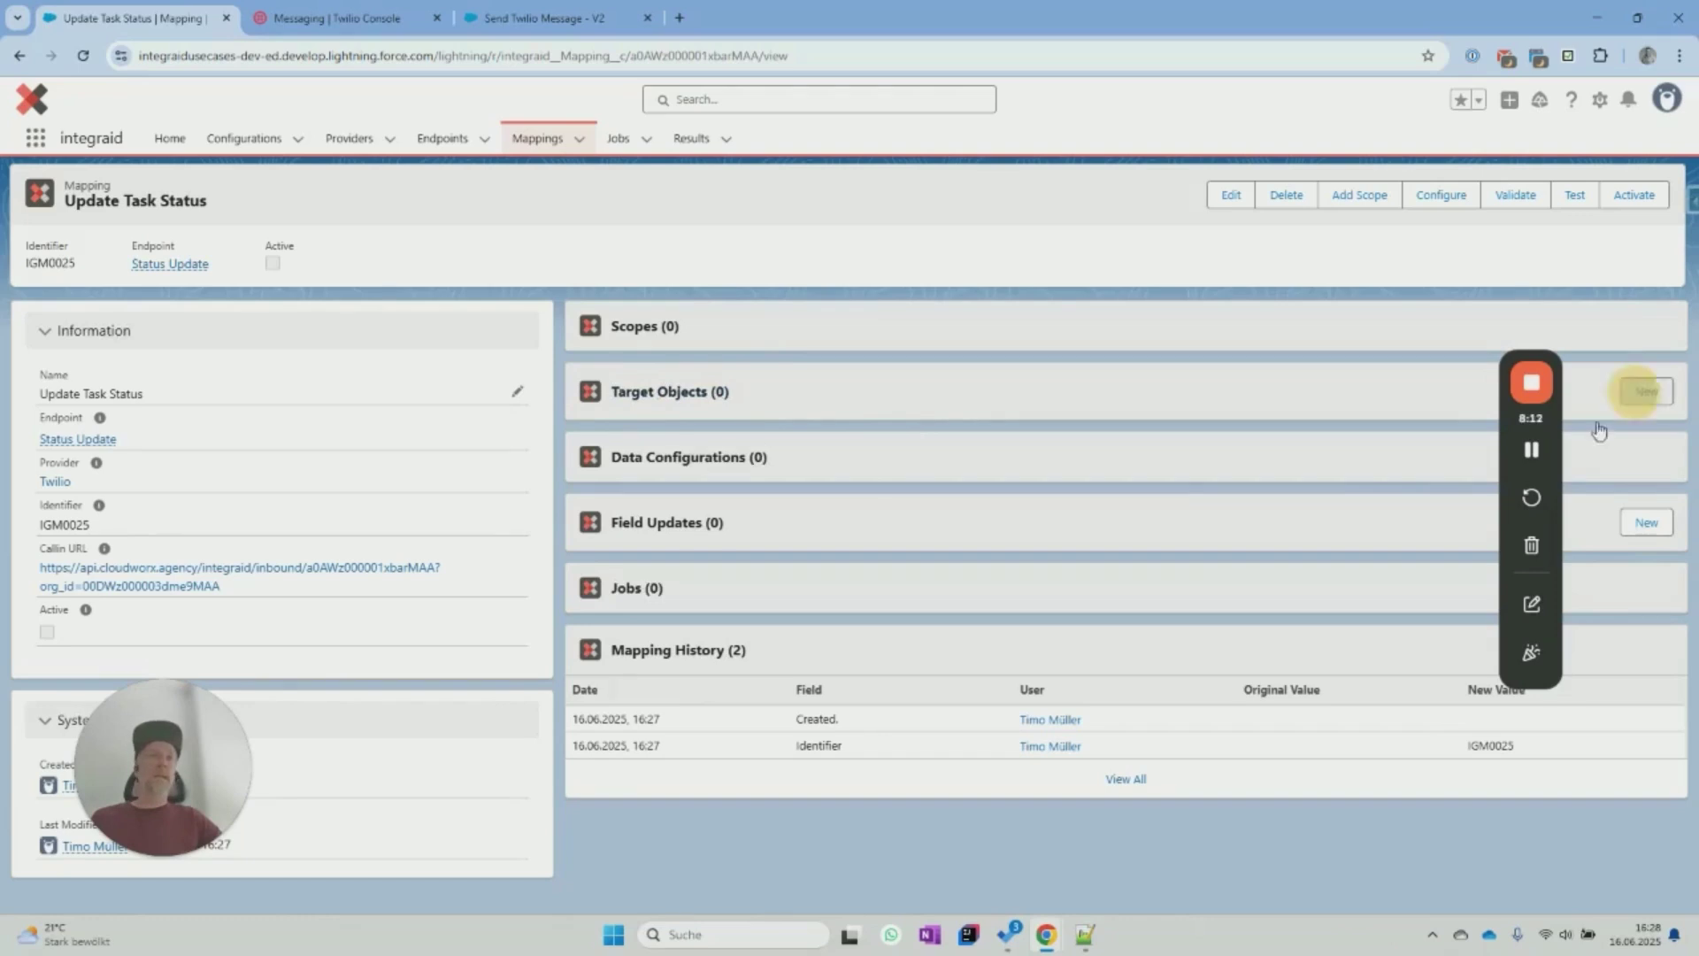
text(Task)
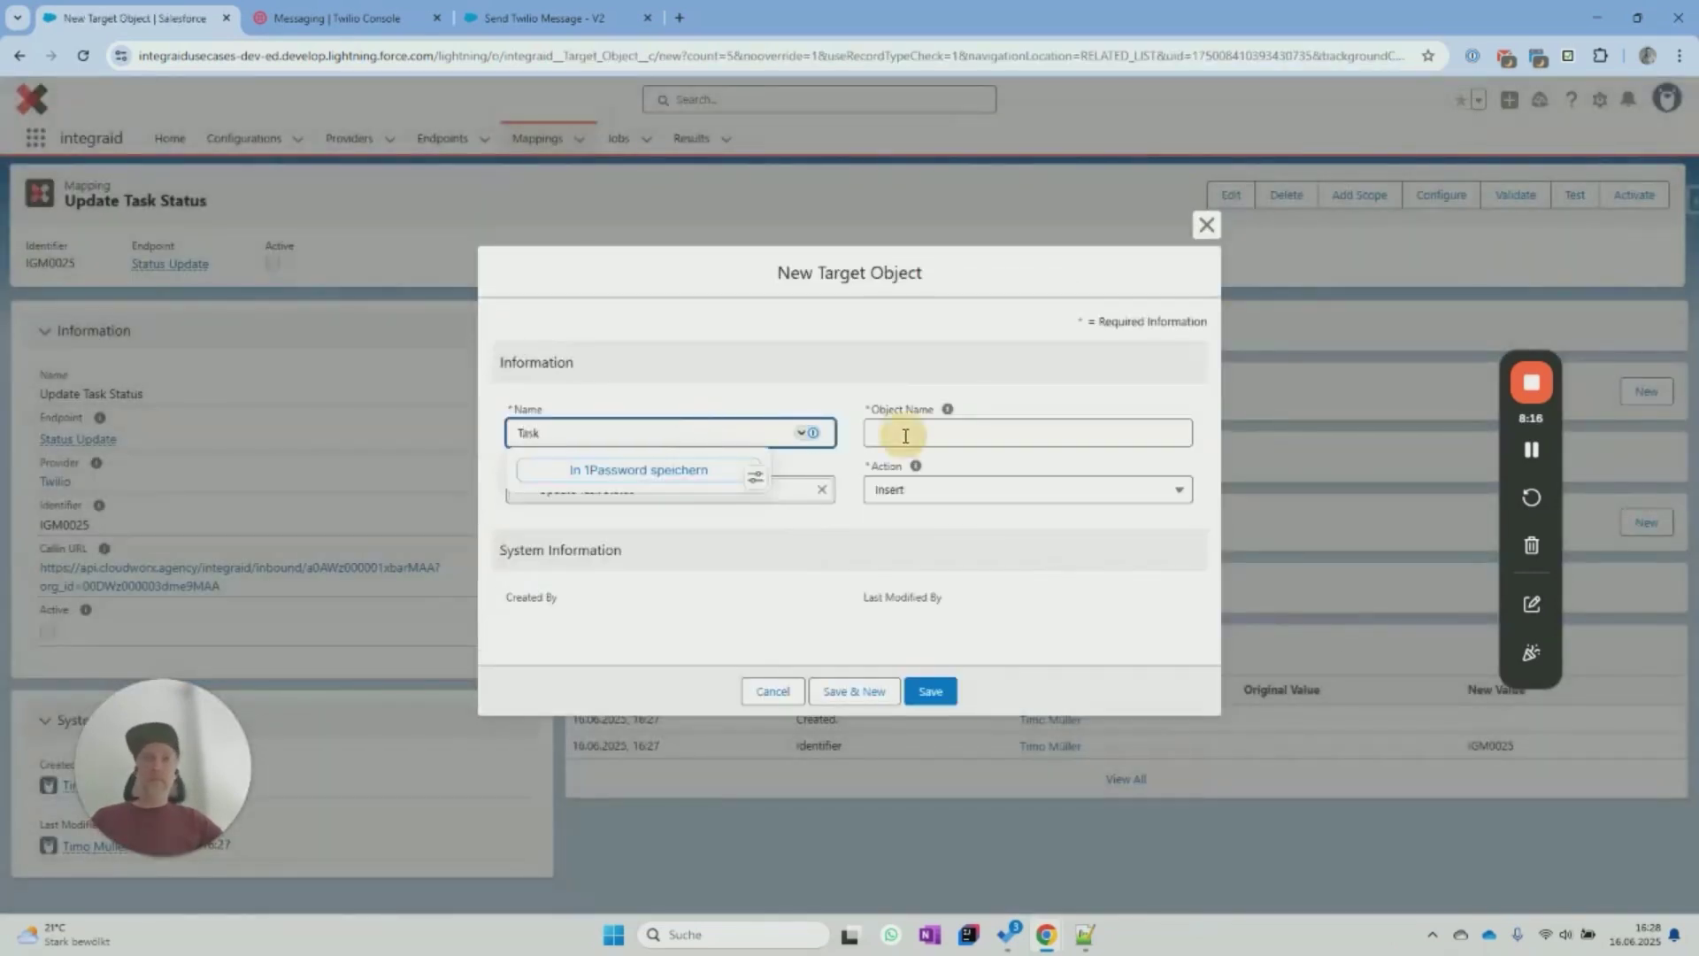
click(904, 434)
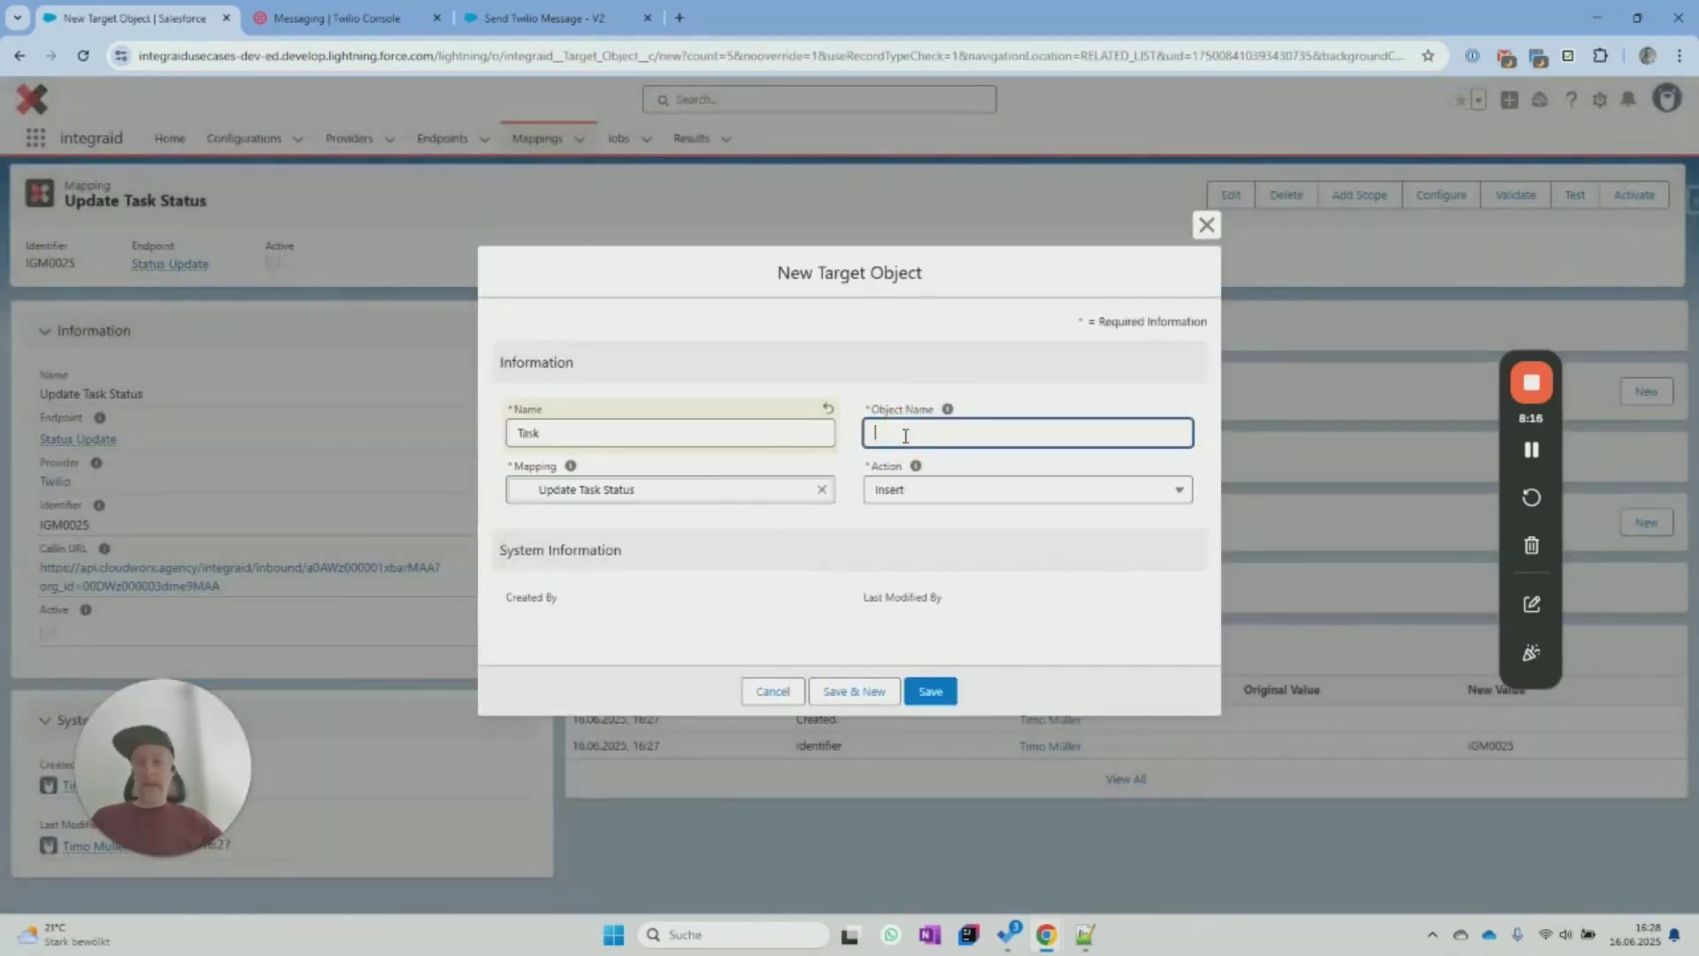
click(920, 490)
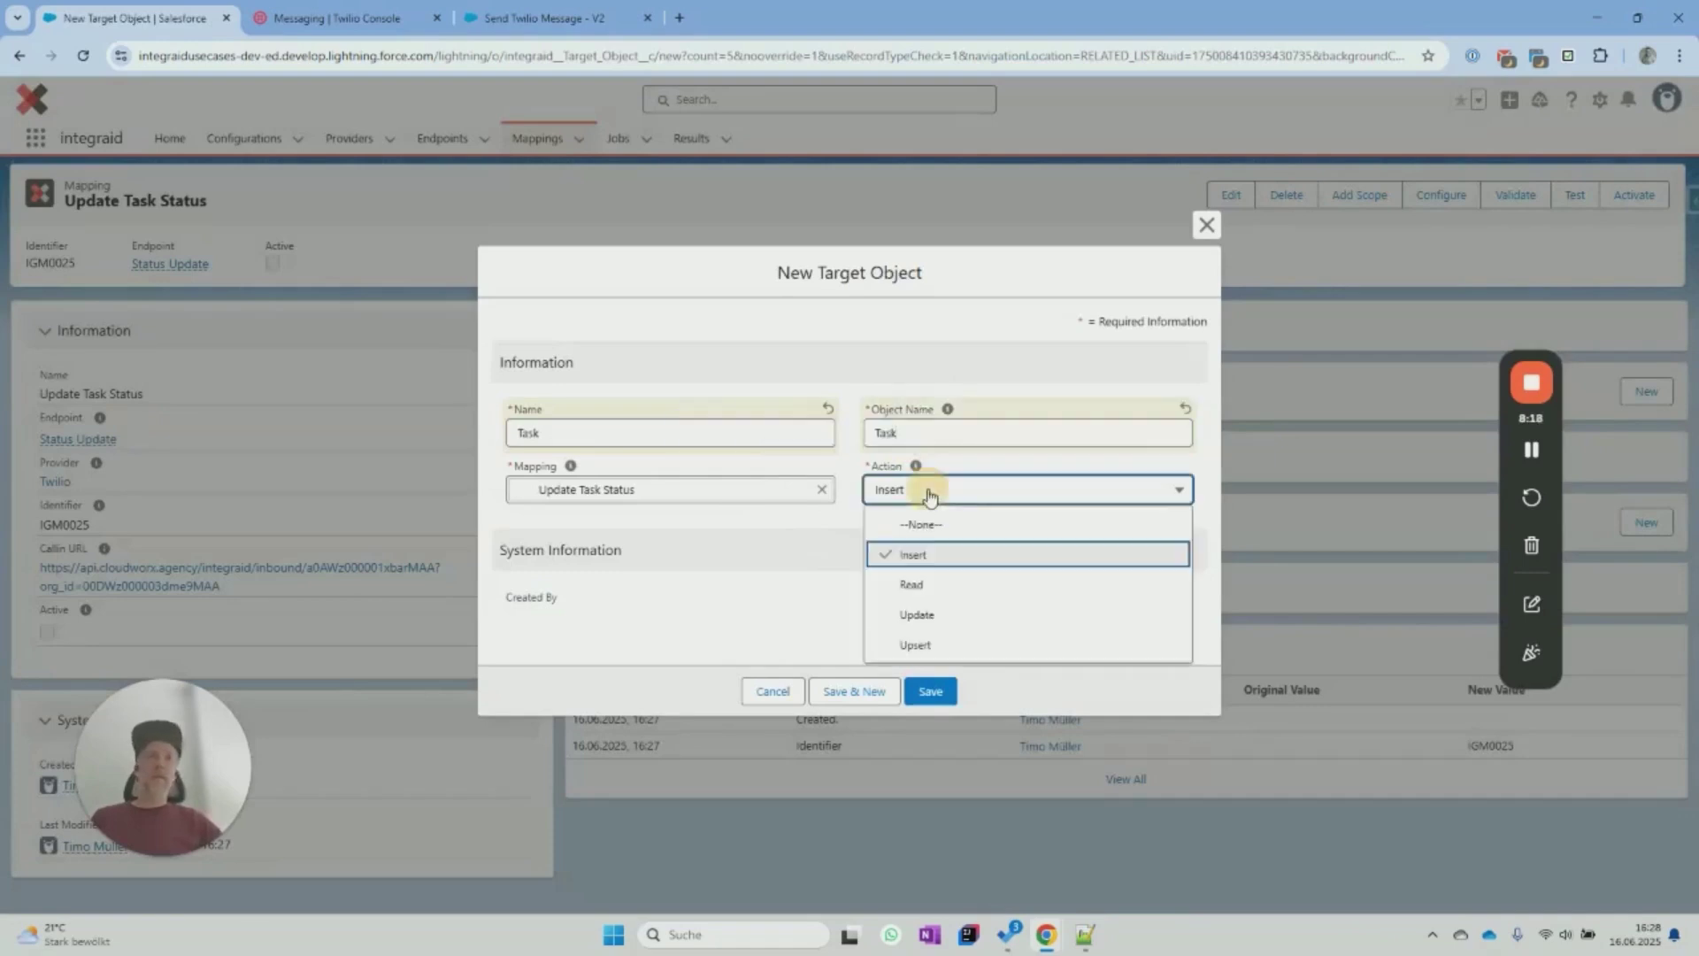
click(929, 615)
click(938, 694)
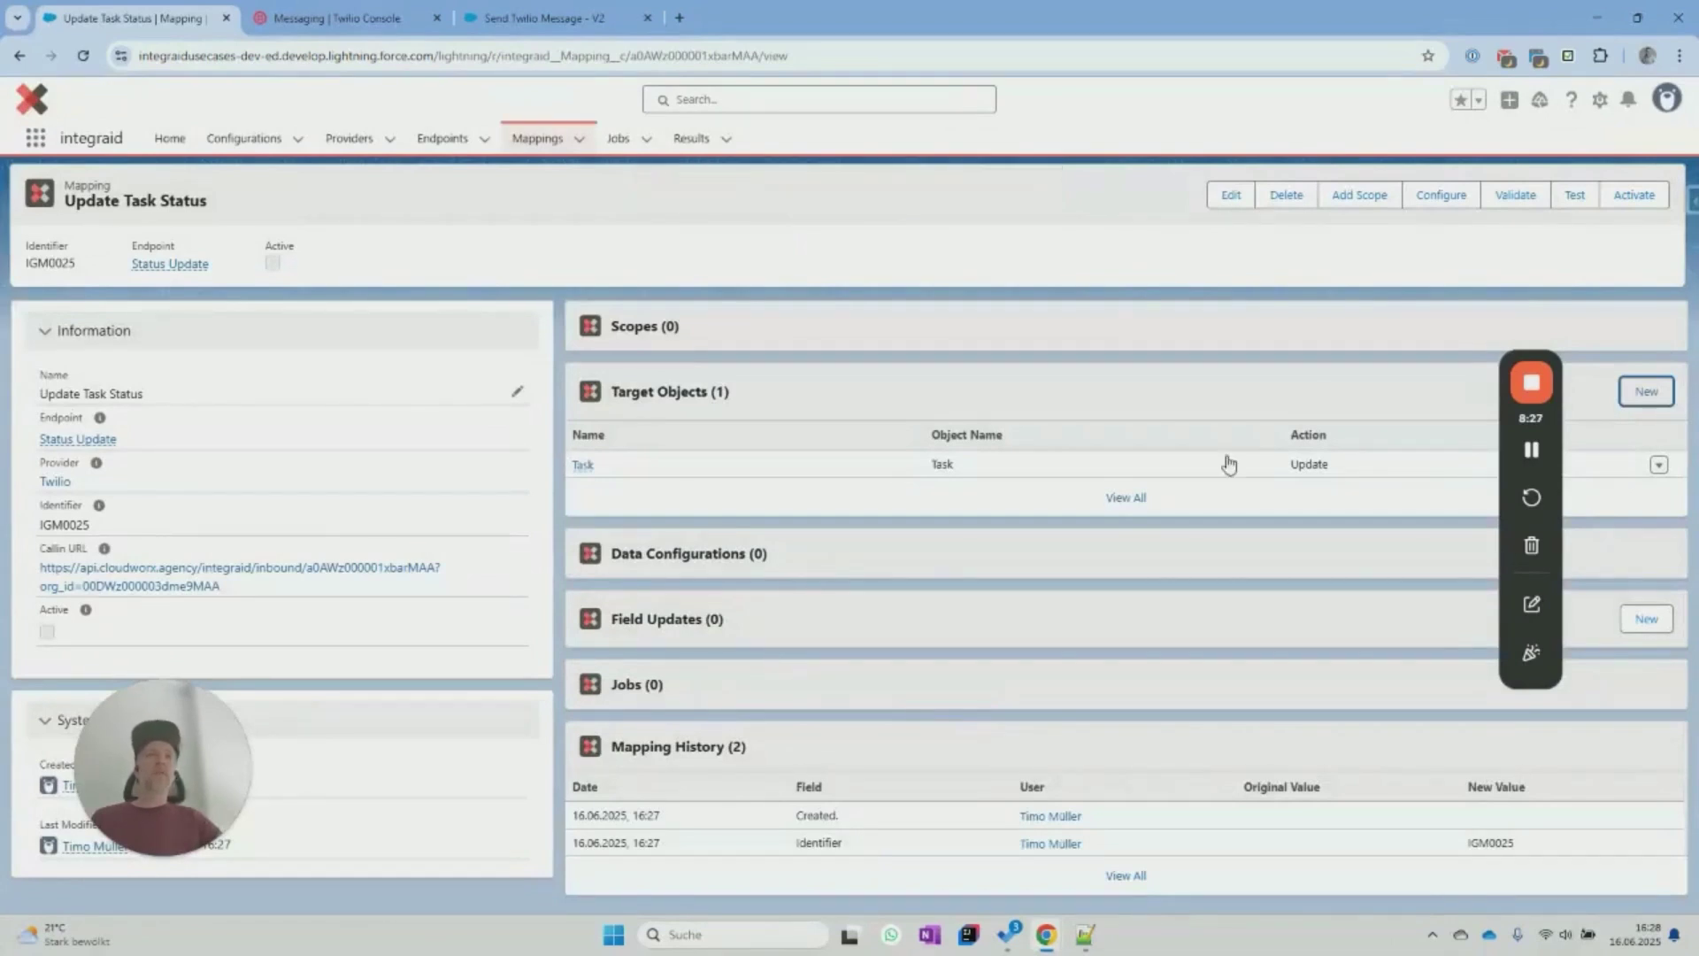
Add incoming MessageSid as an Identifier mapped to the Task's External Id field.
click(1458, 200)
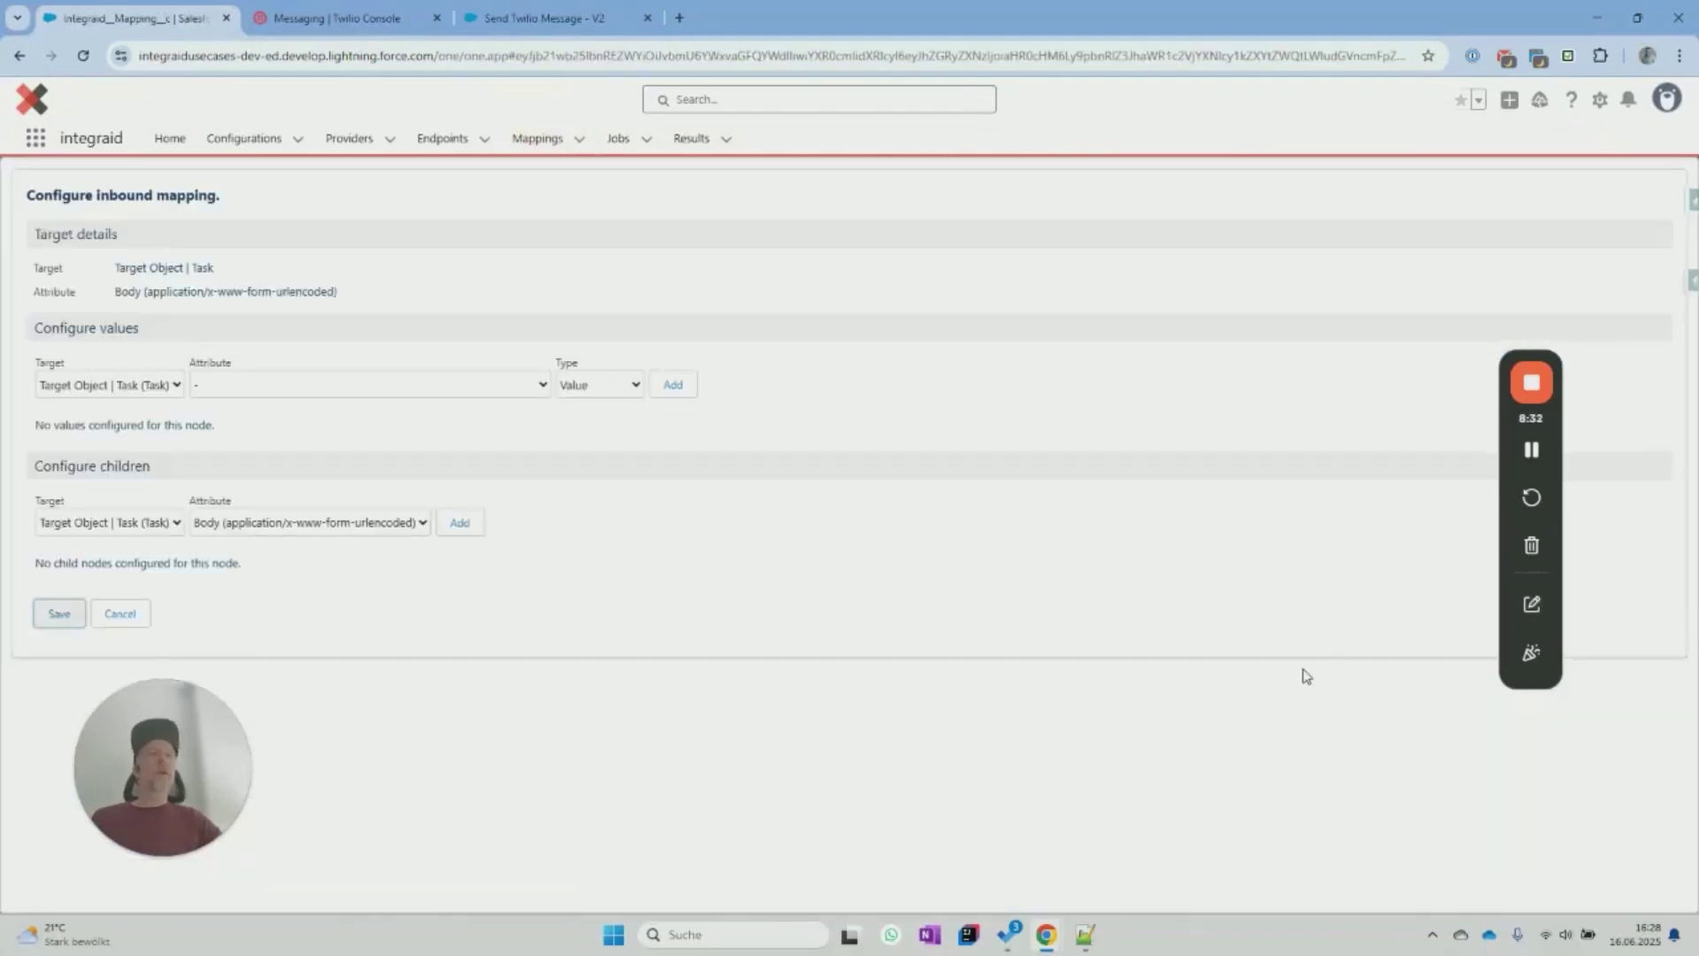
click(250, 390)
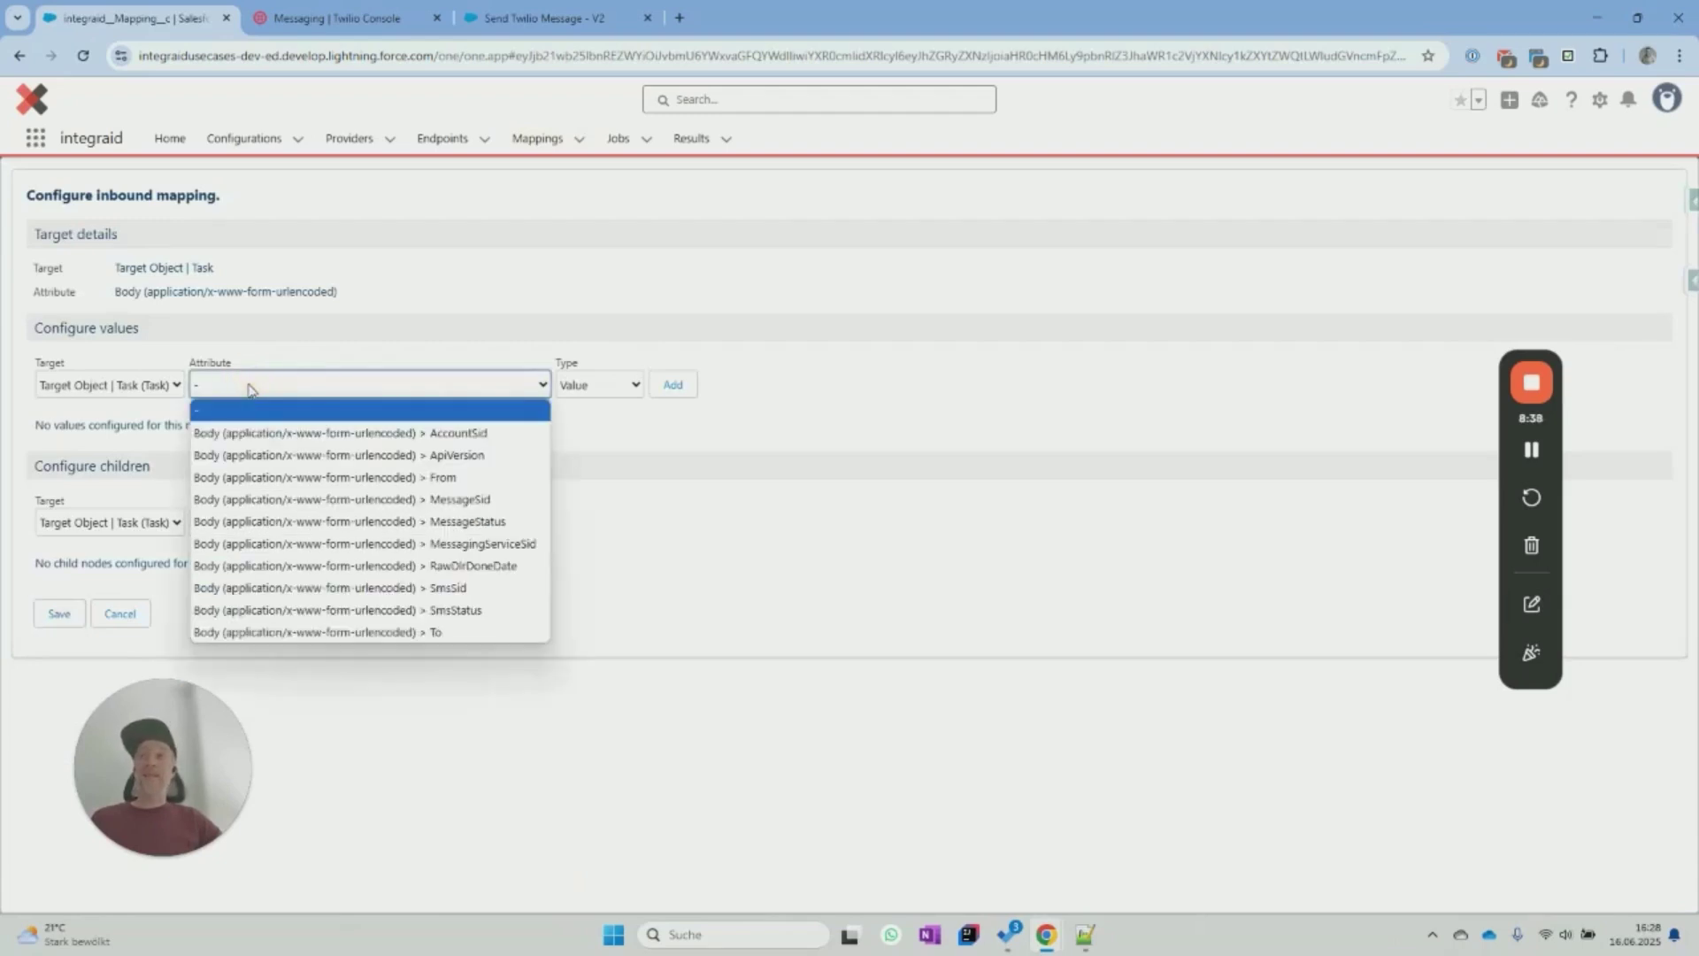
click(353, 499)
click(587, 392)
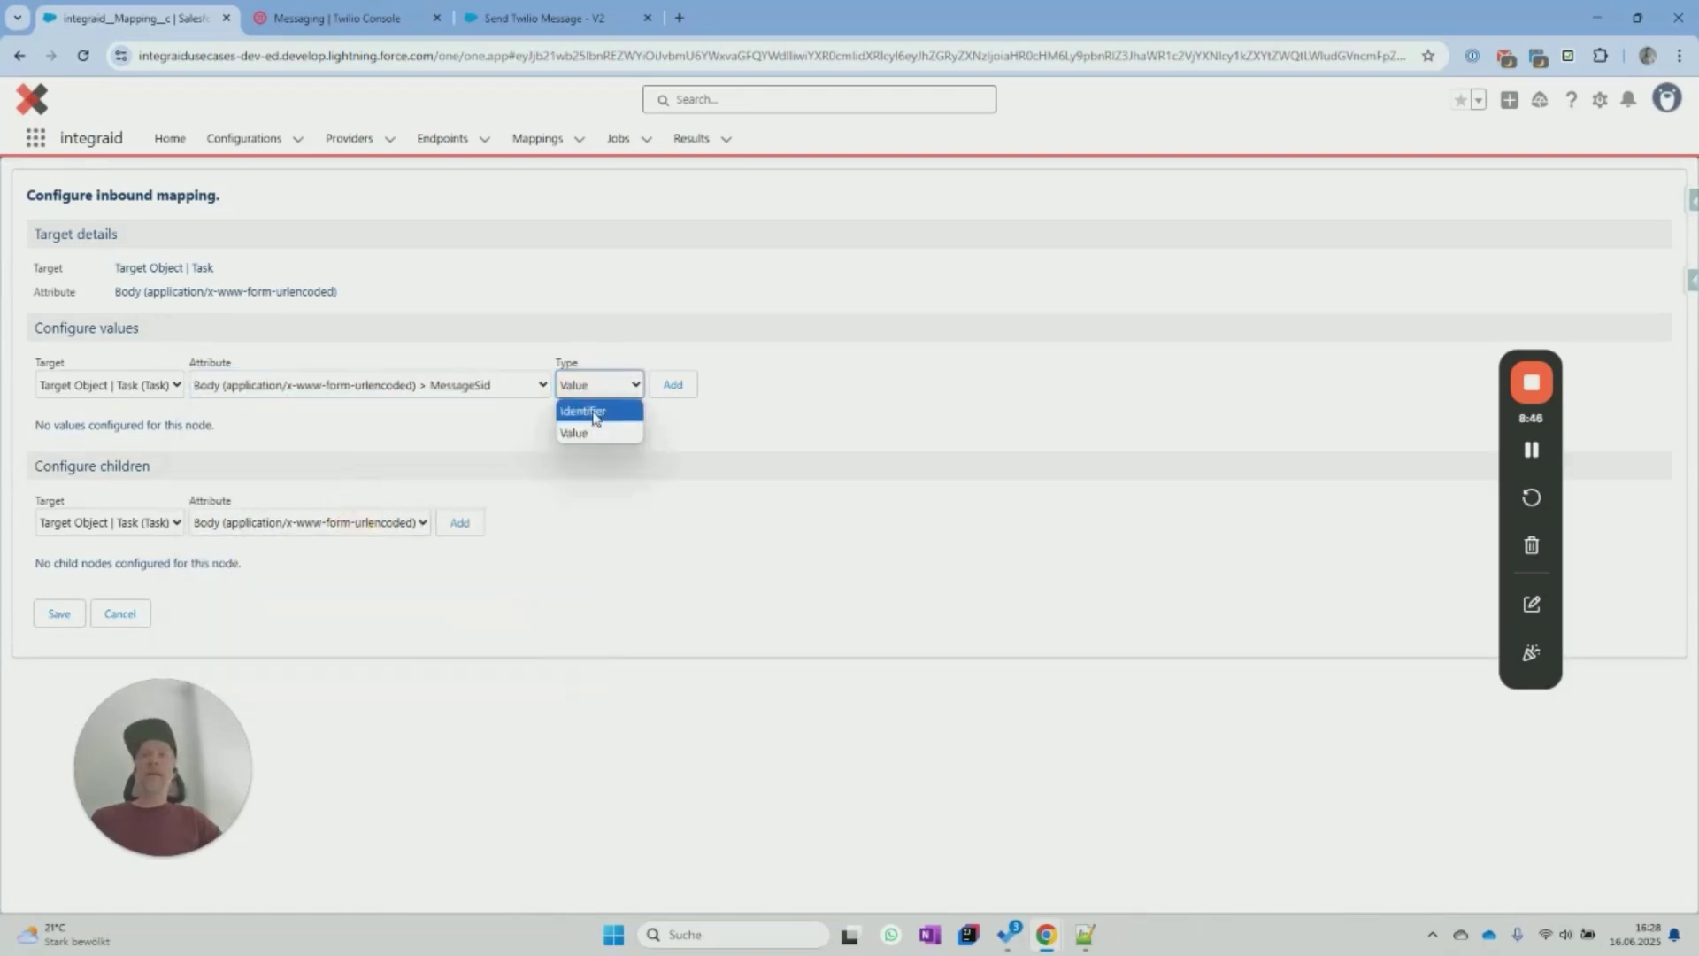
click(592, 412)
click(672, 385)
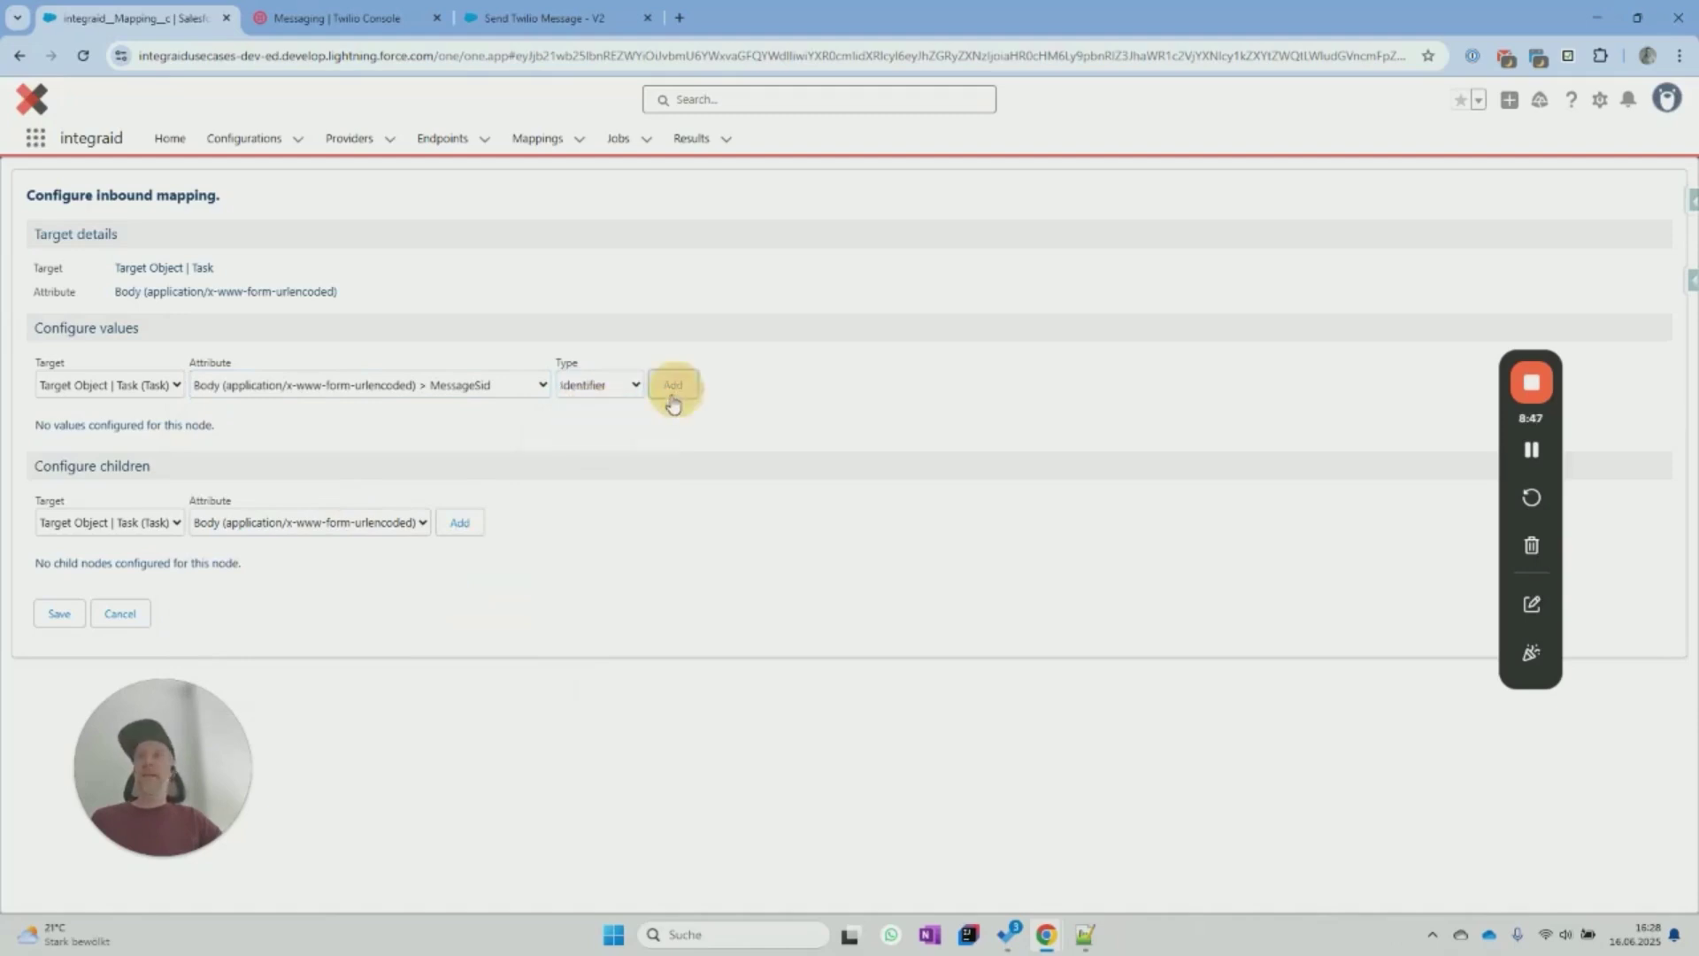
click(401, 473)
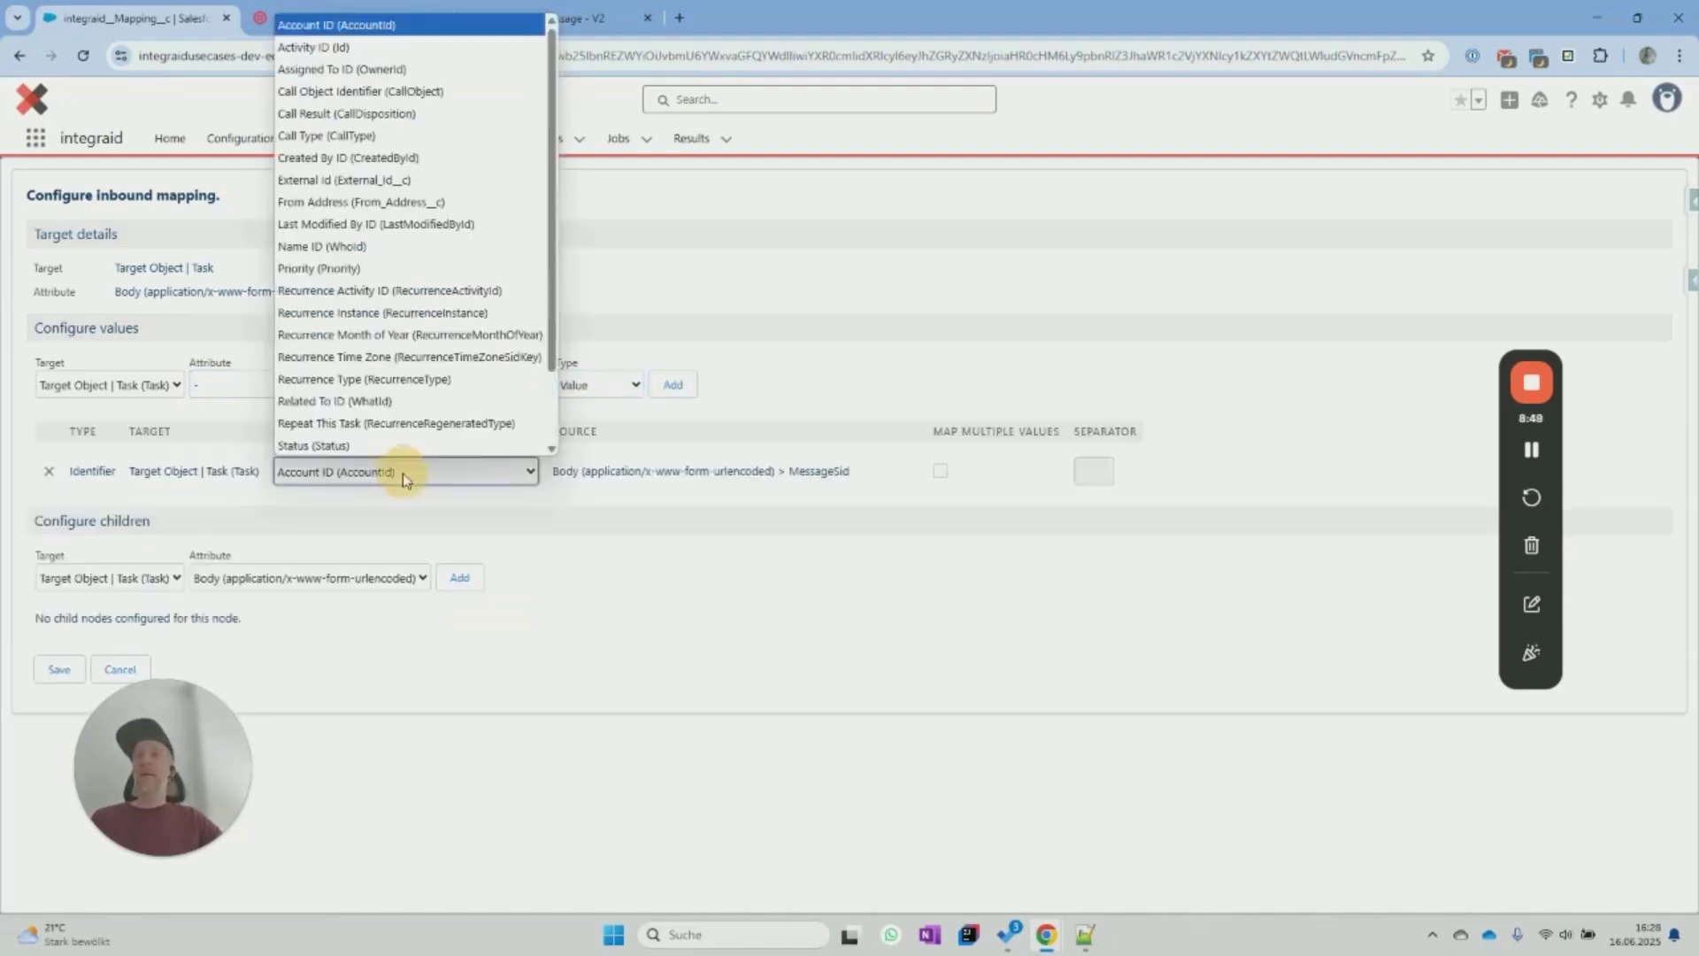
click(367, 179)
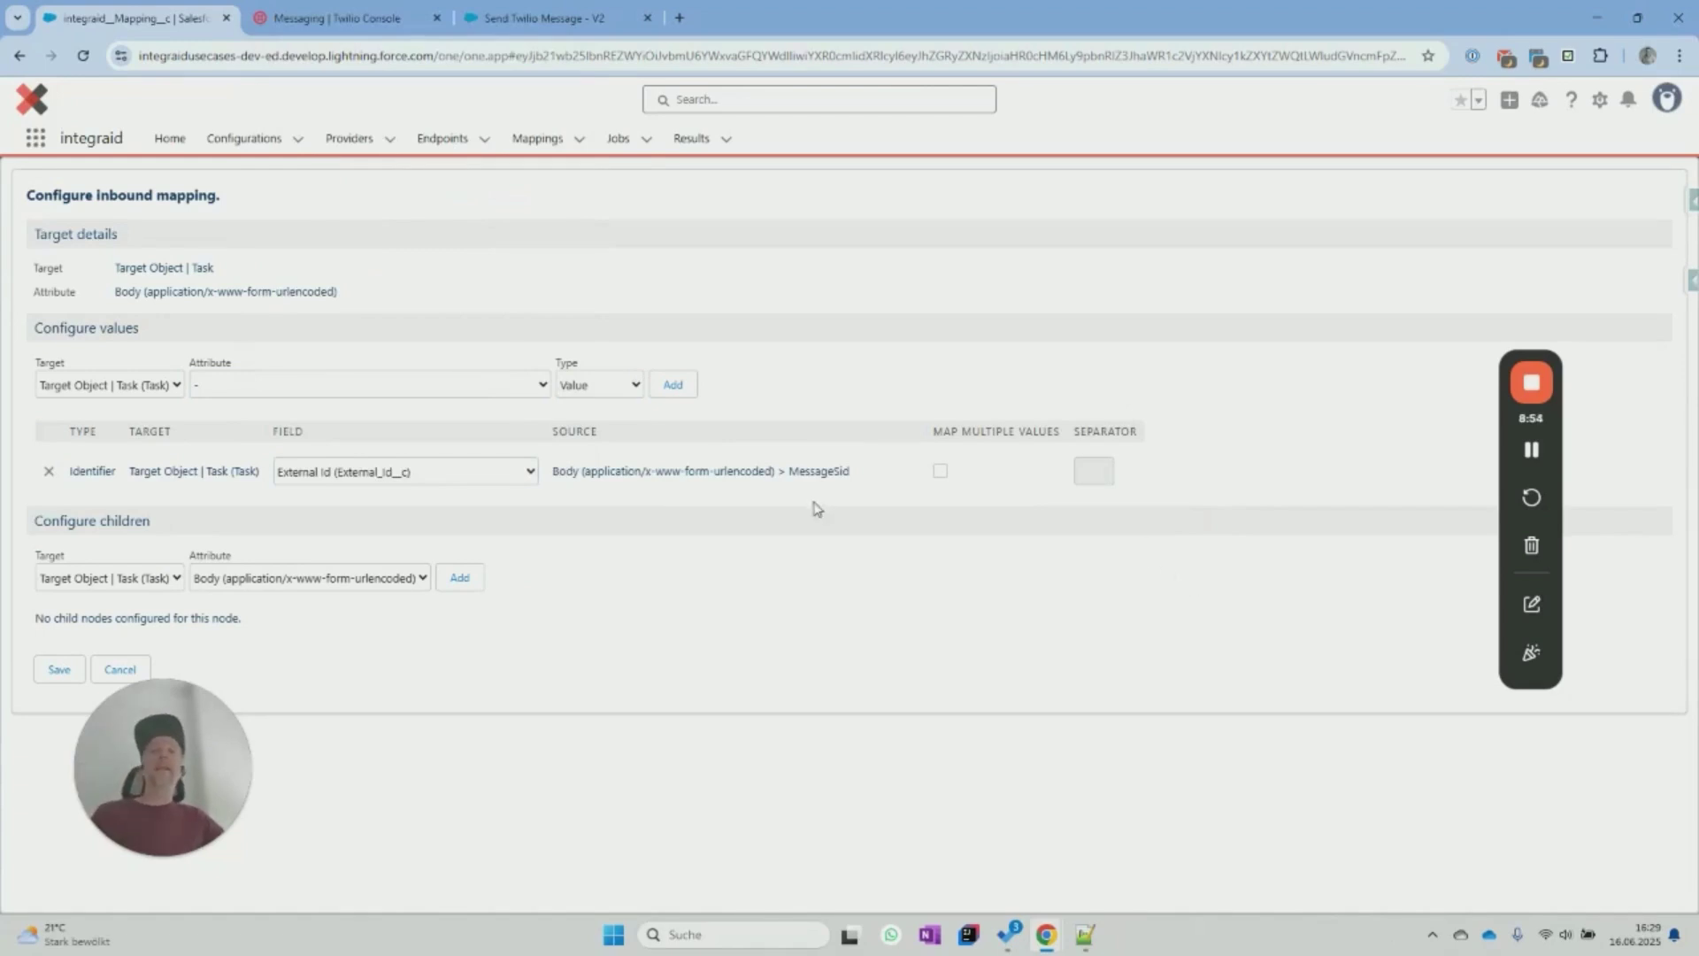
Map incoming SmsStatus as a value to the Task Status field and save the configuration.
click(277, 387)
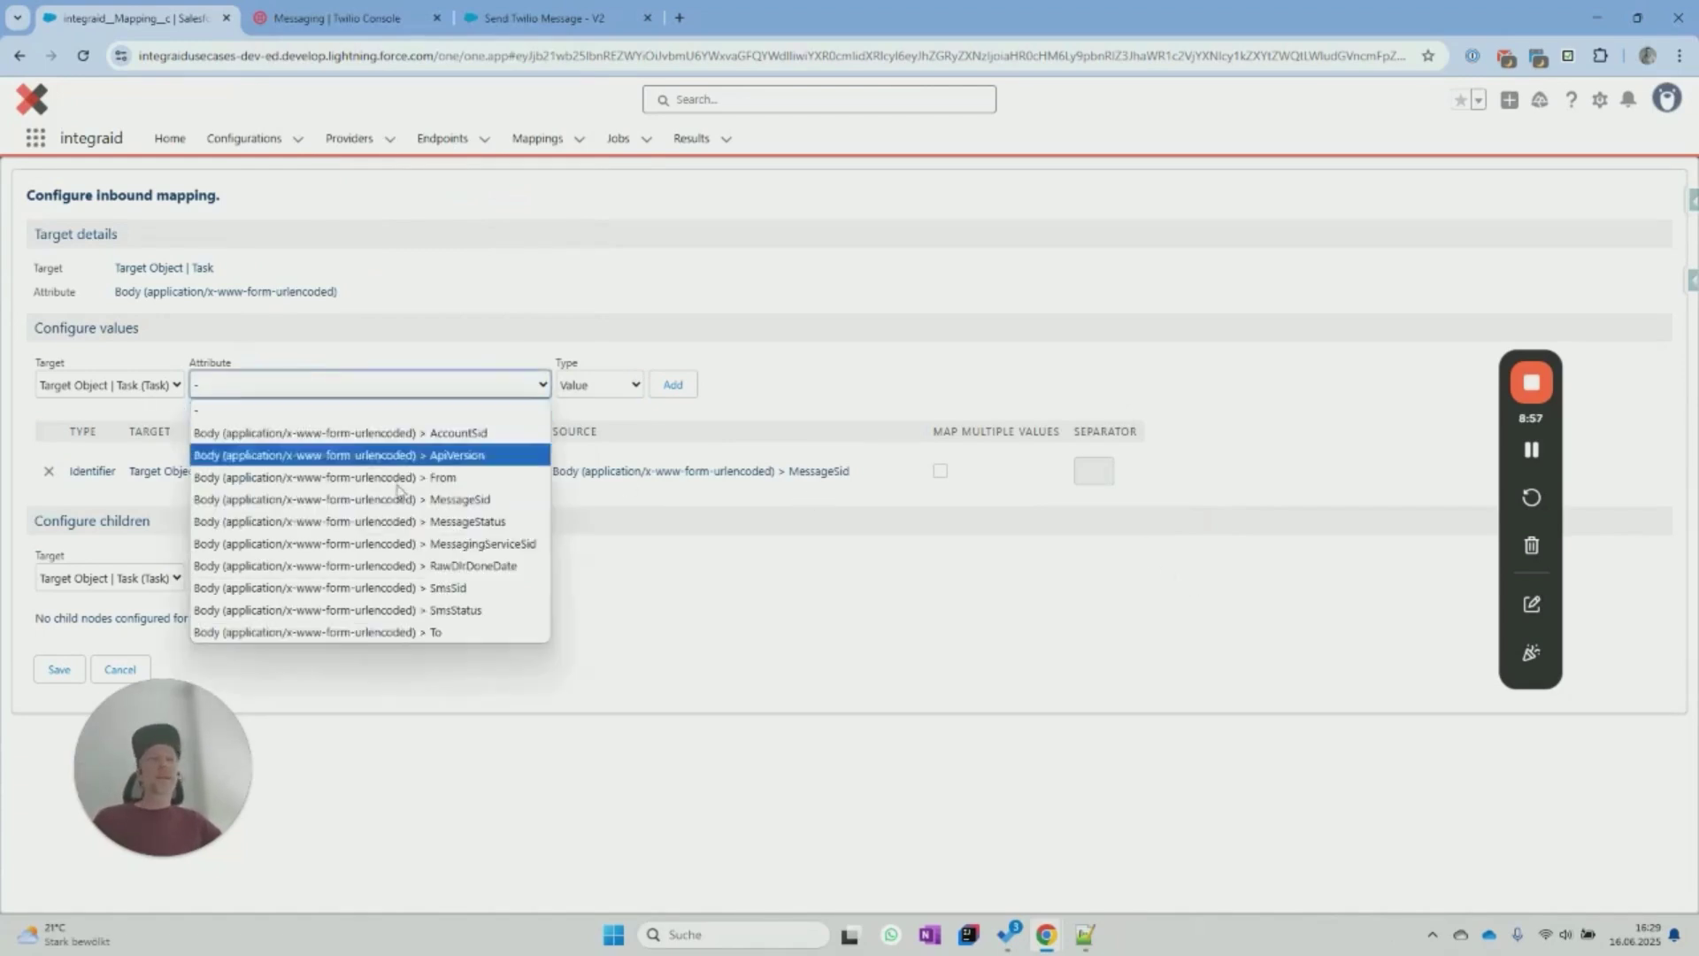
click(405, 610)
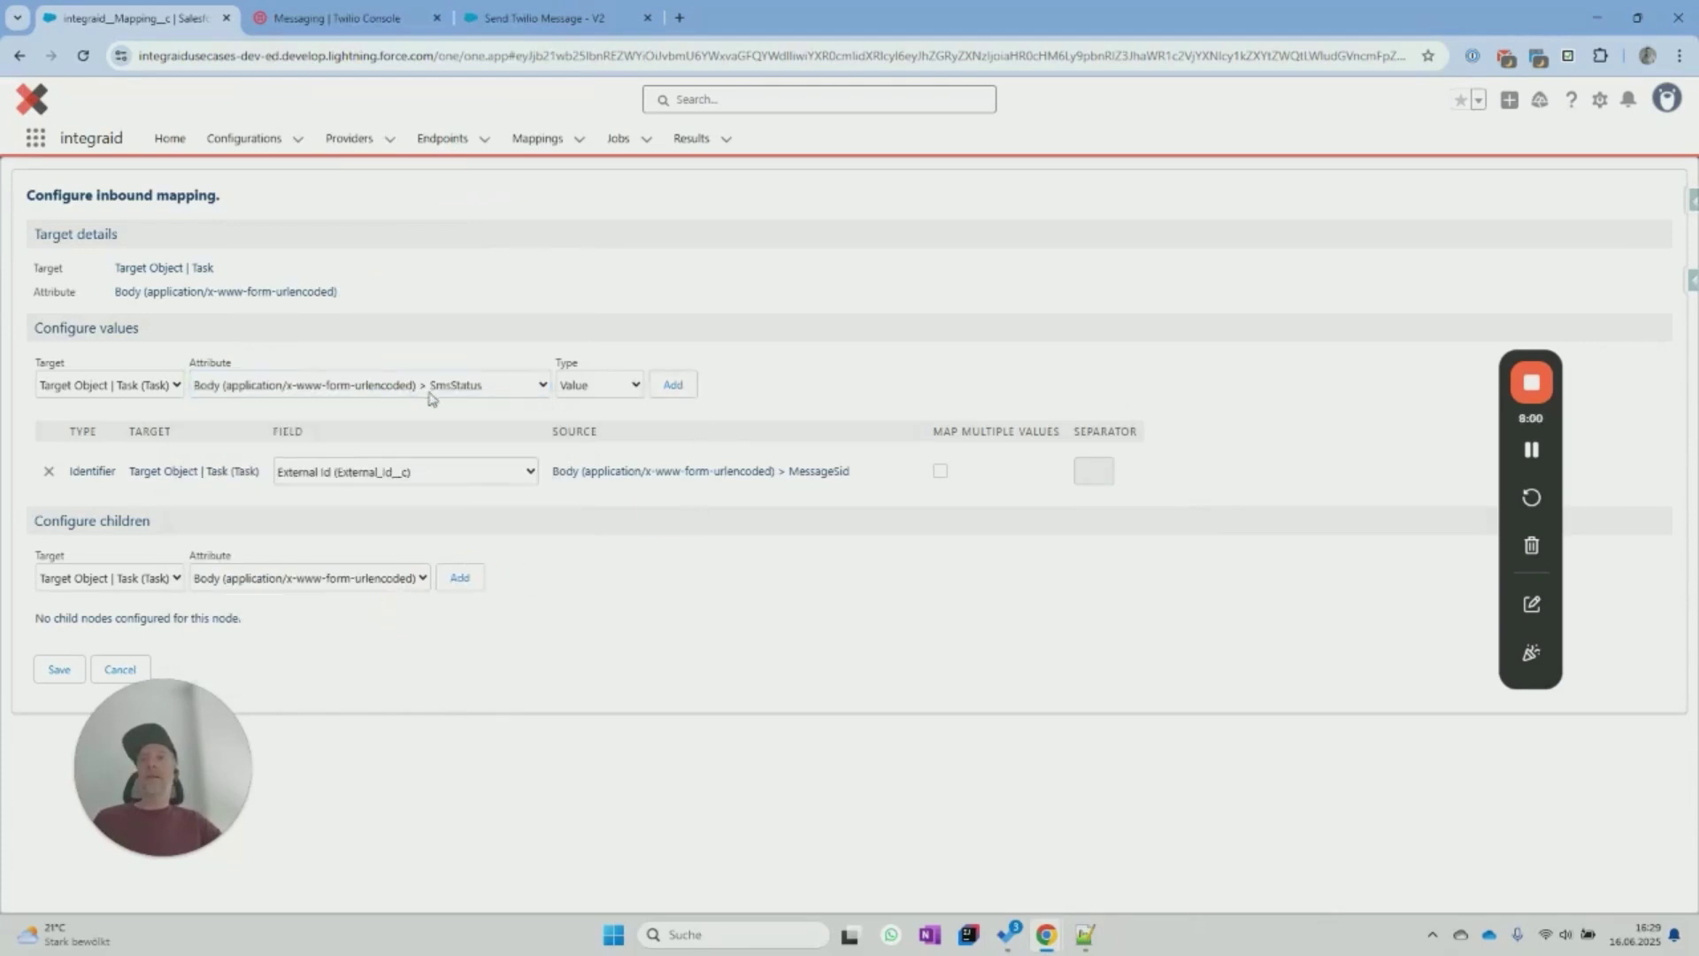
click(672, 384)
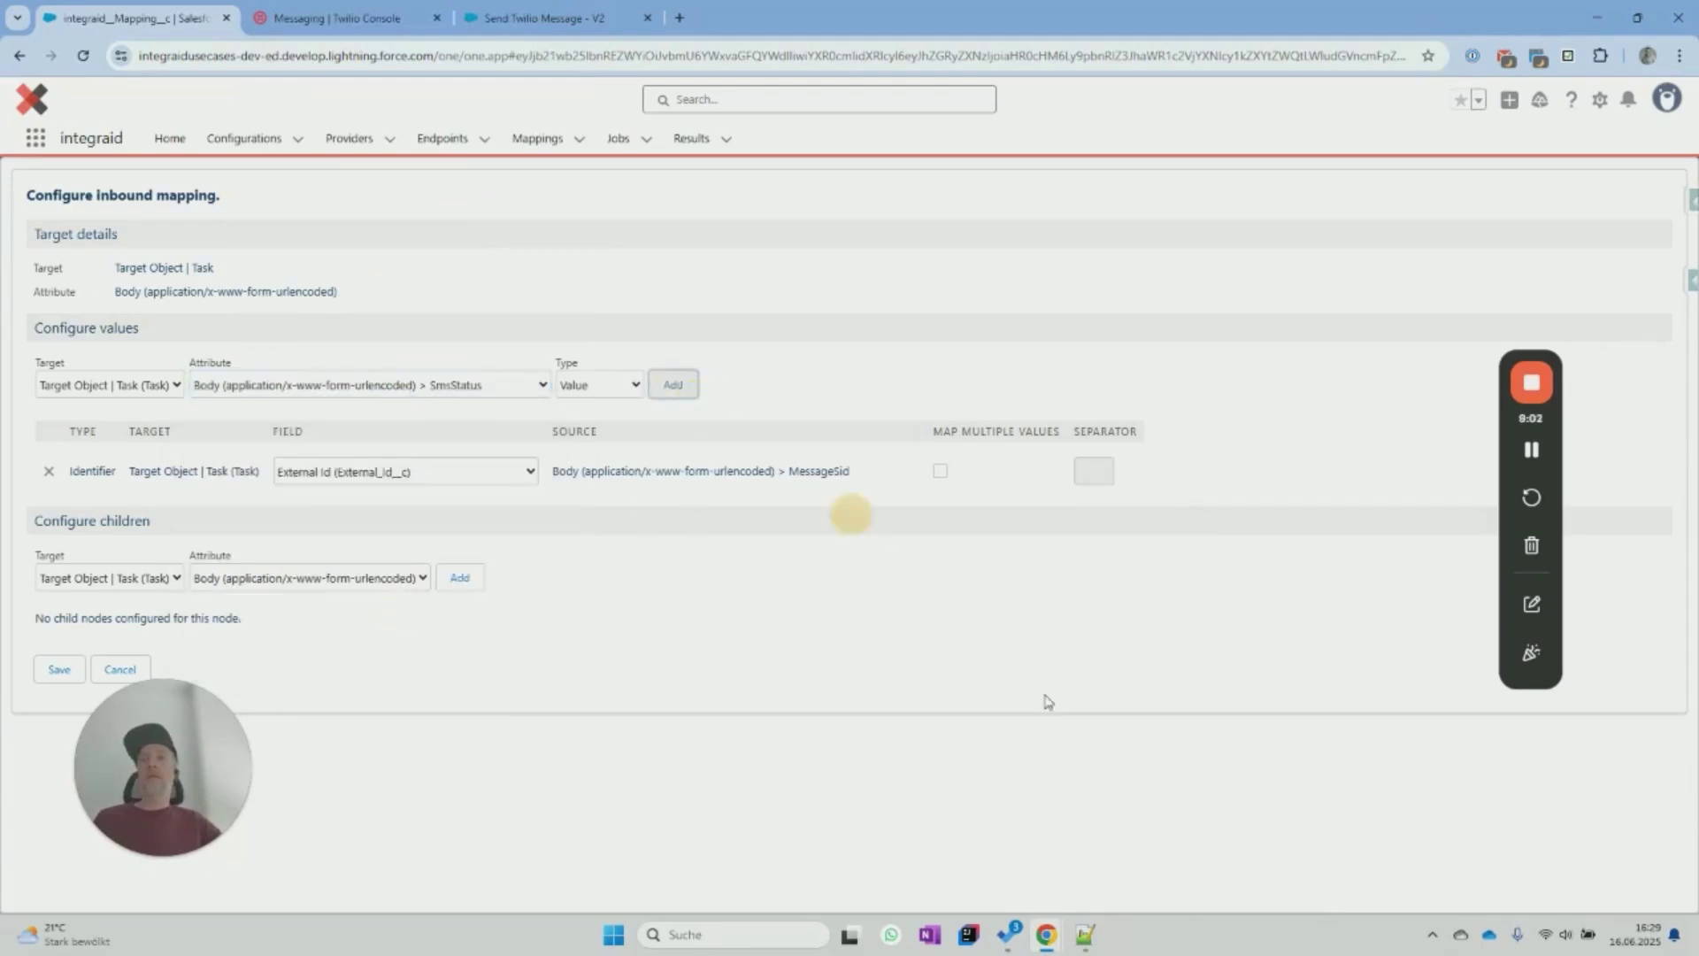
click(420, 522)
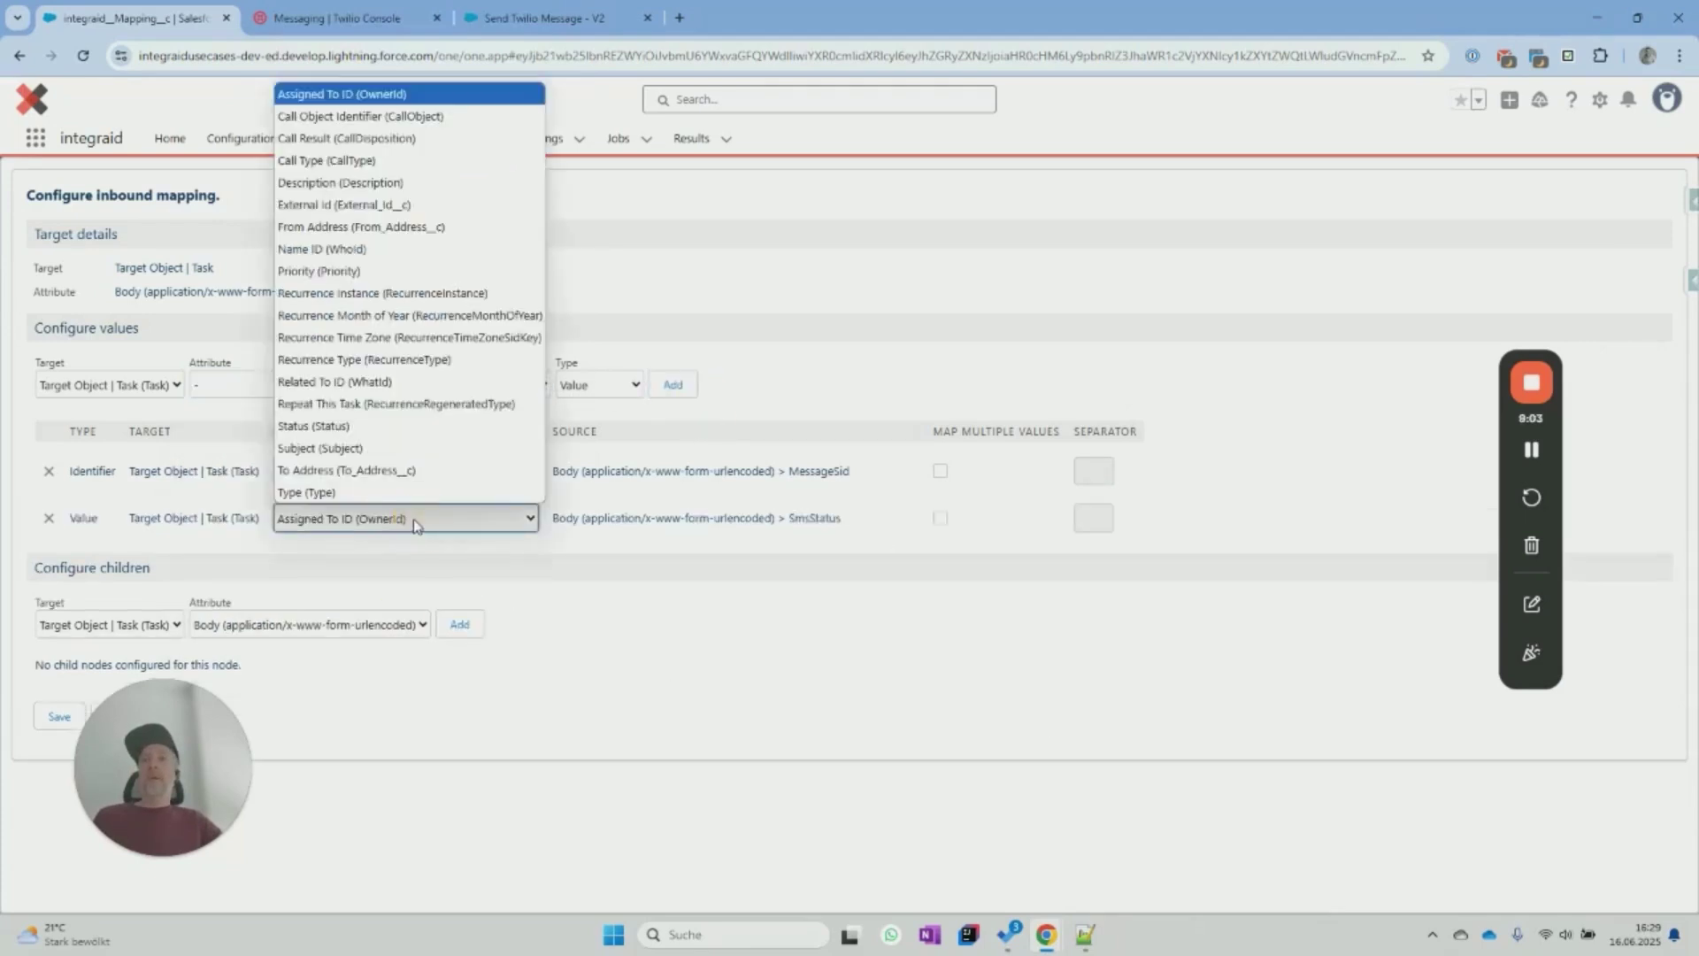
click(400, 431)
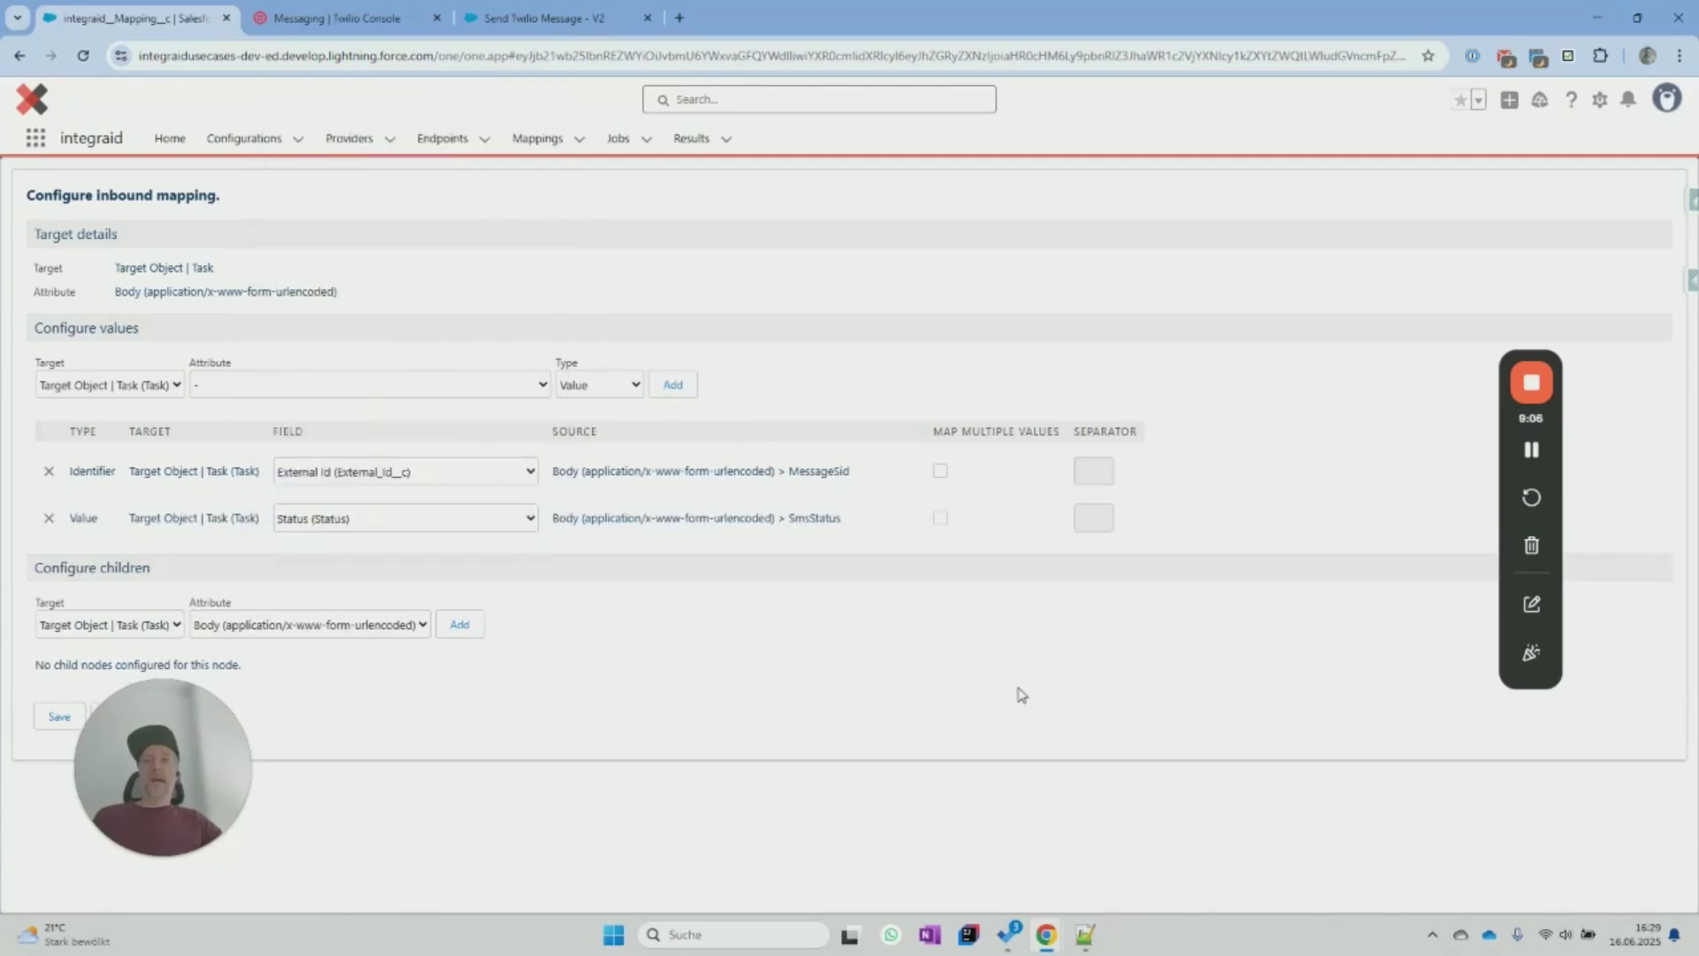
click(60, 716)
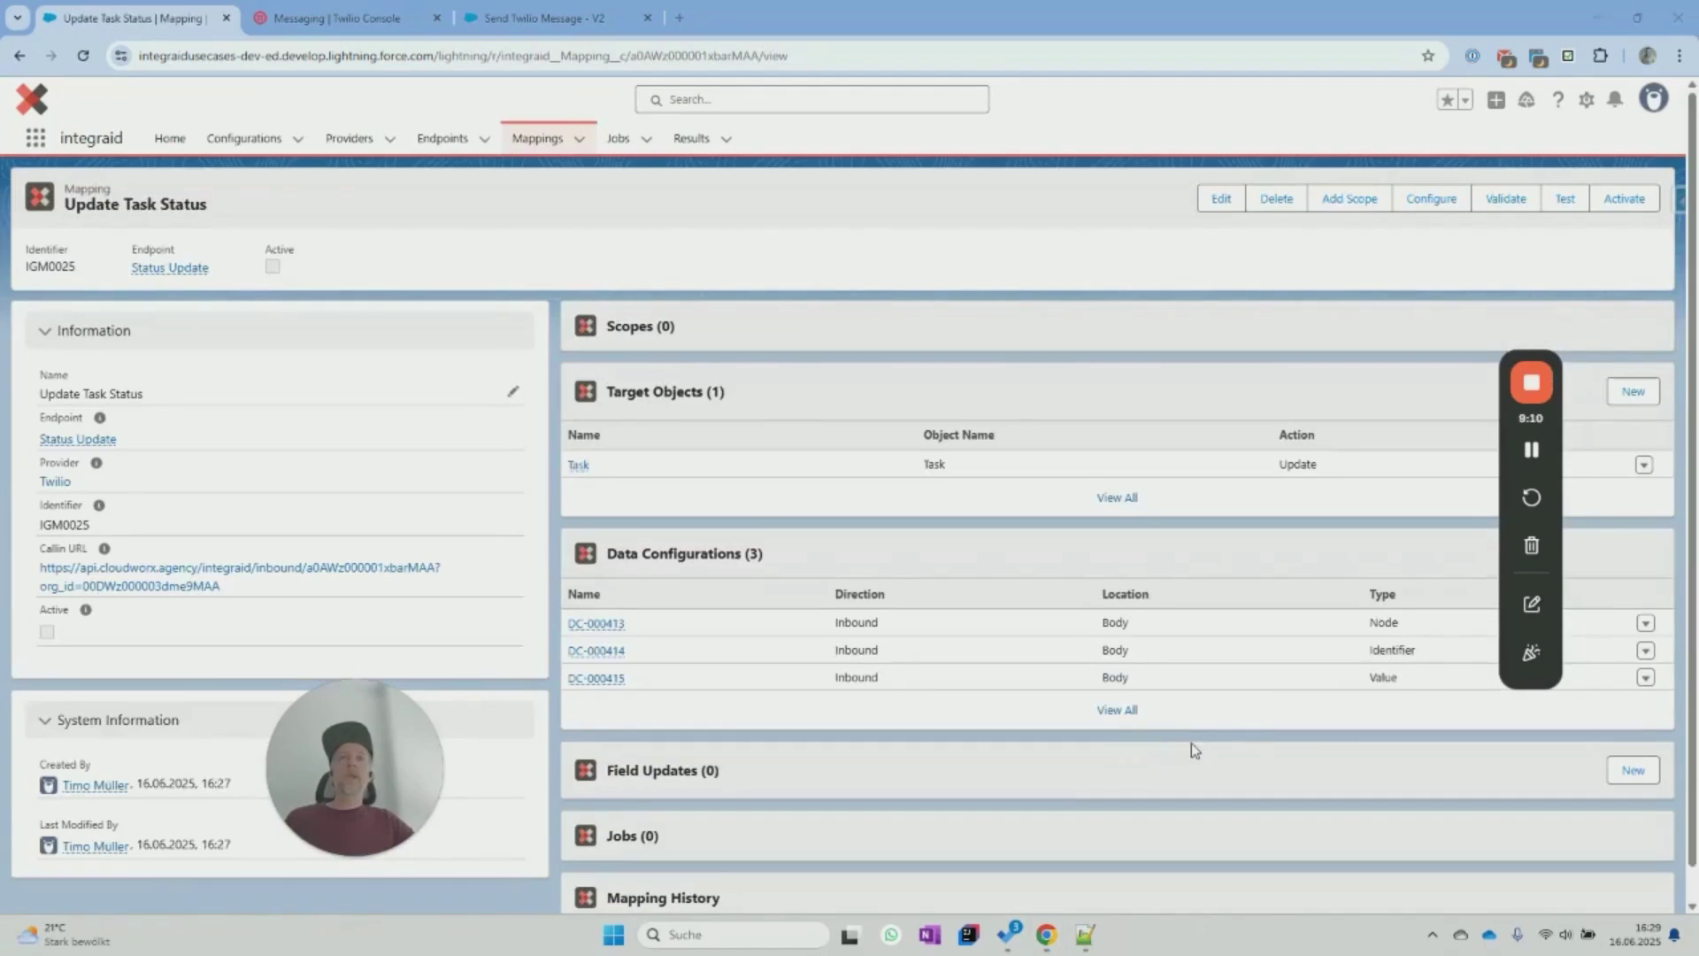
key(alt+Tab)
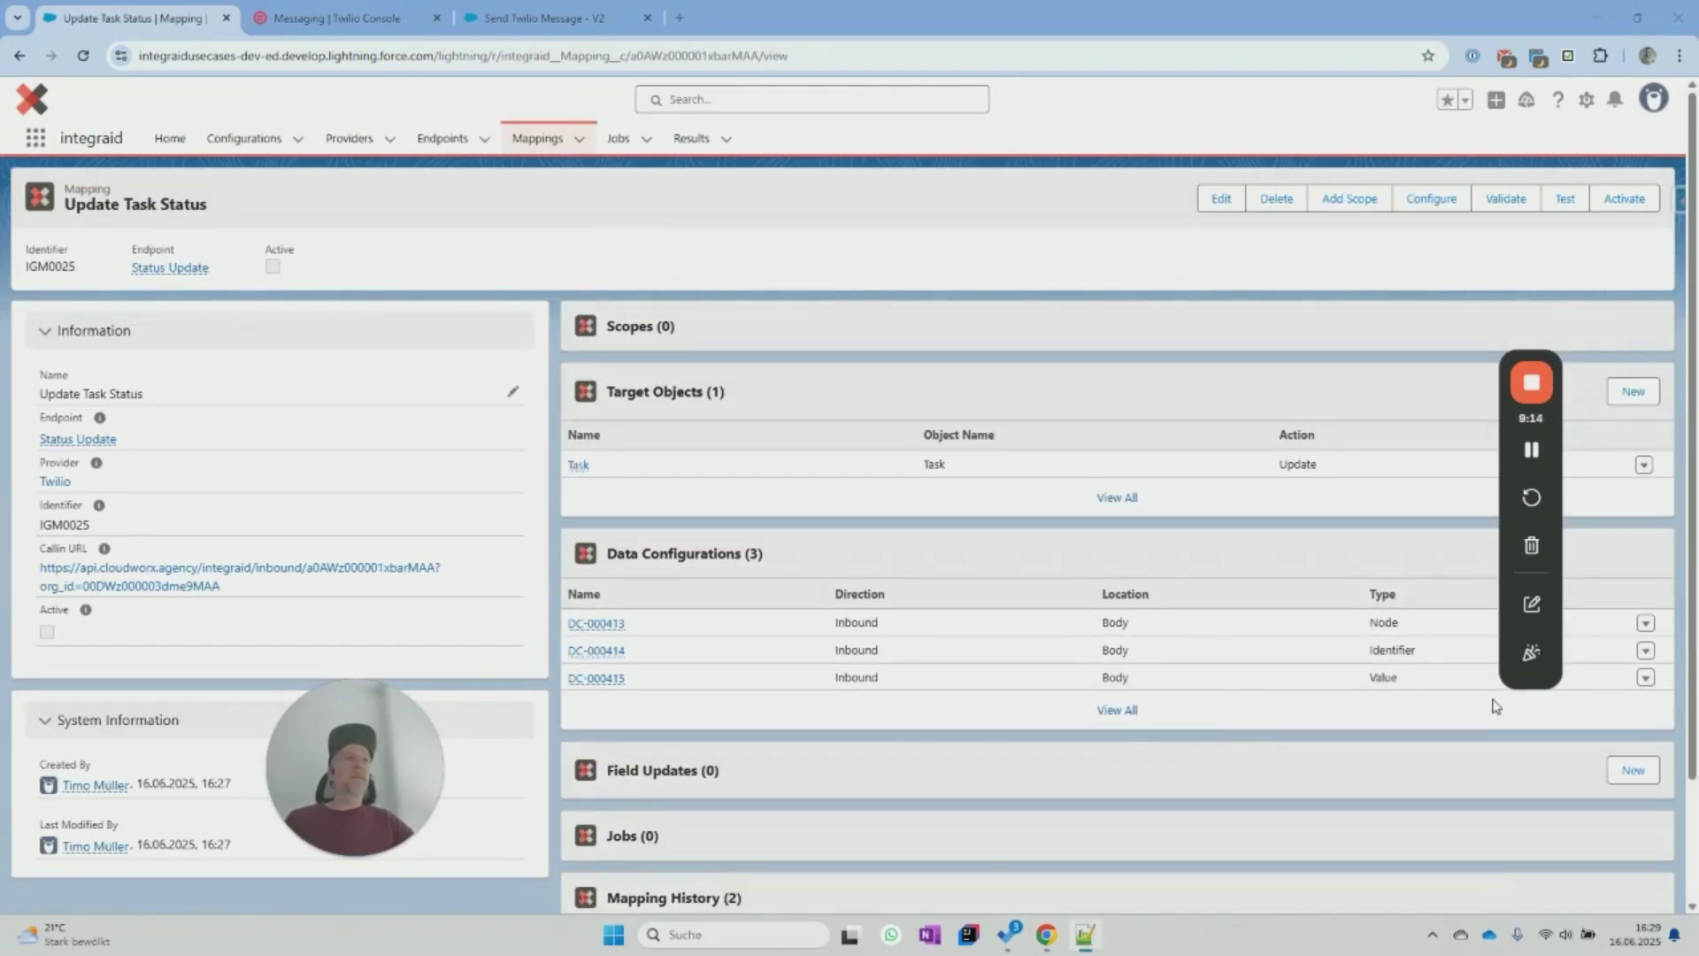
Activate the Update Task Status mapping, copy its Callin URL, and open the Twilio provider in a new tab.
click(1625, 198)
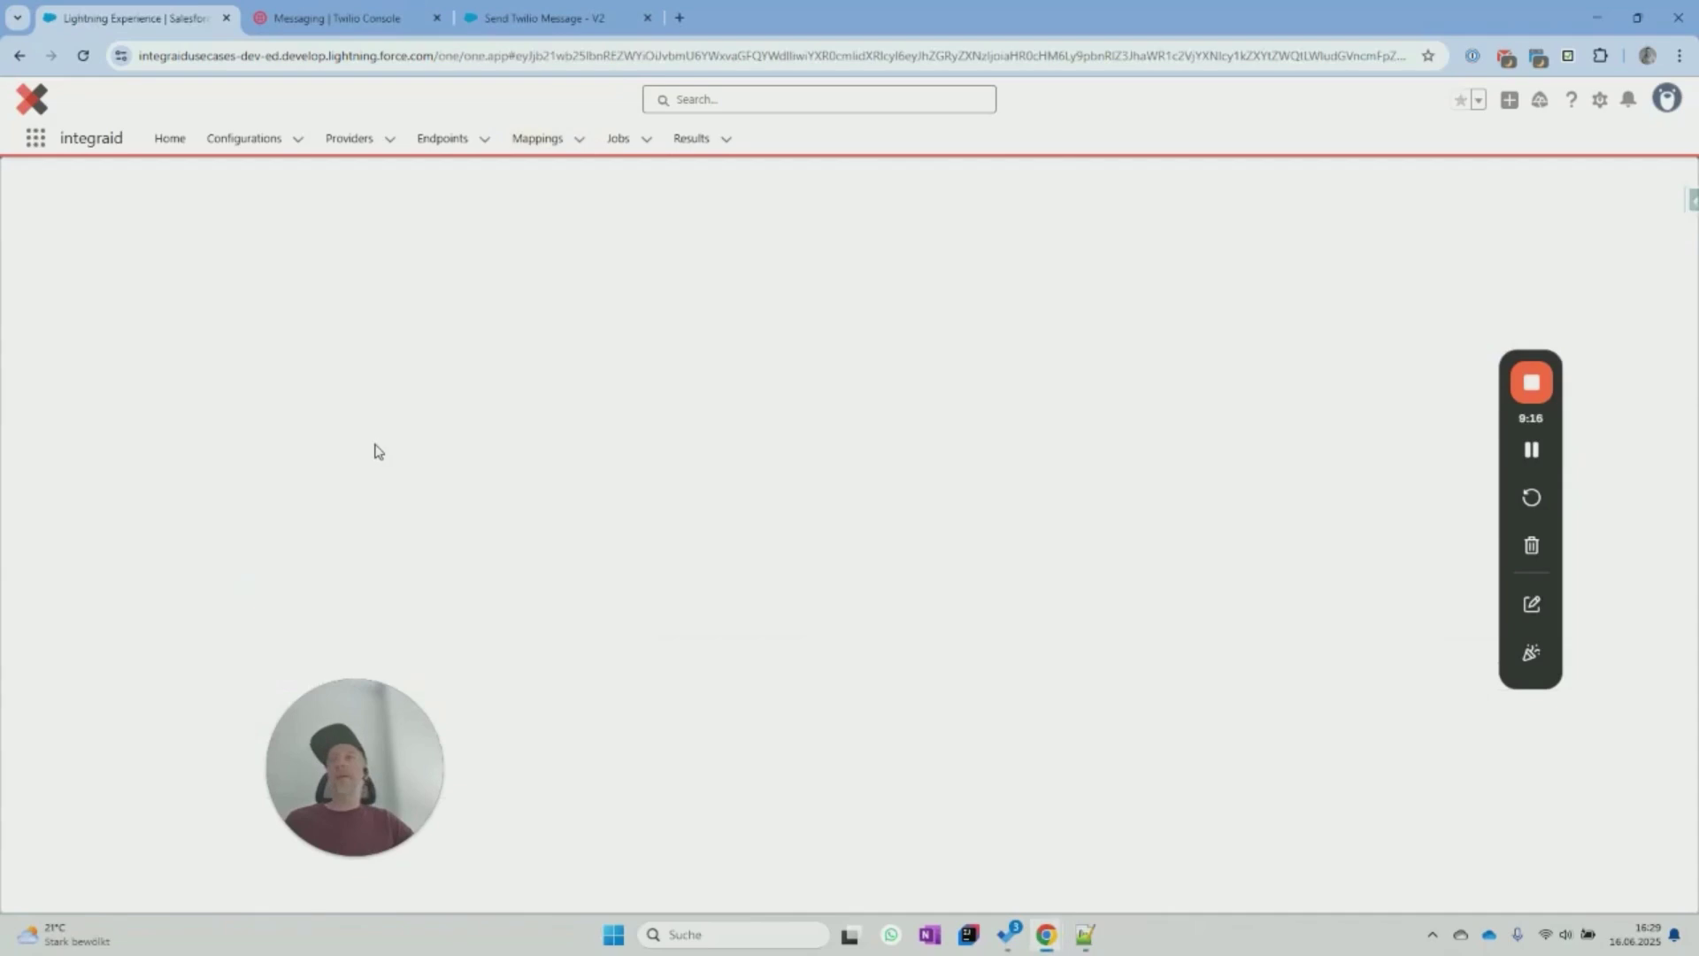
click(69, 527)
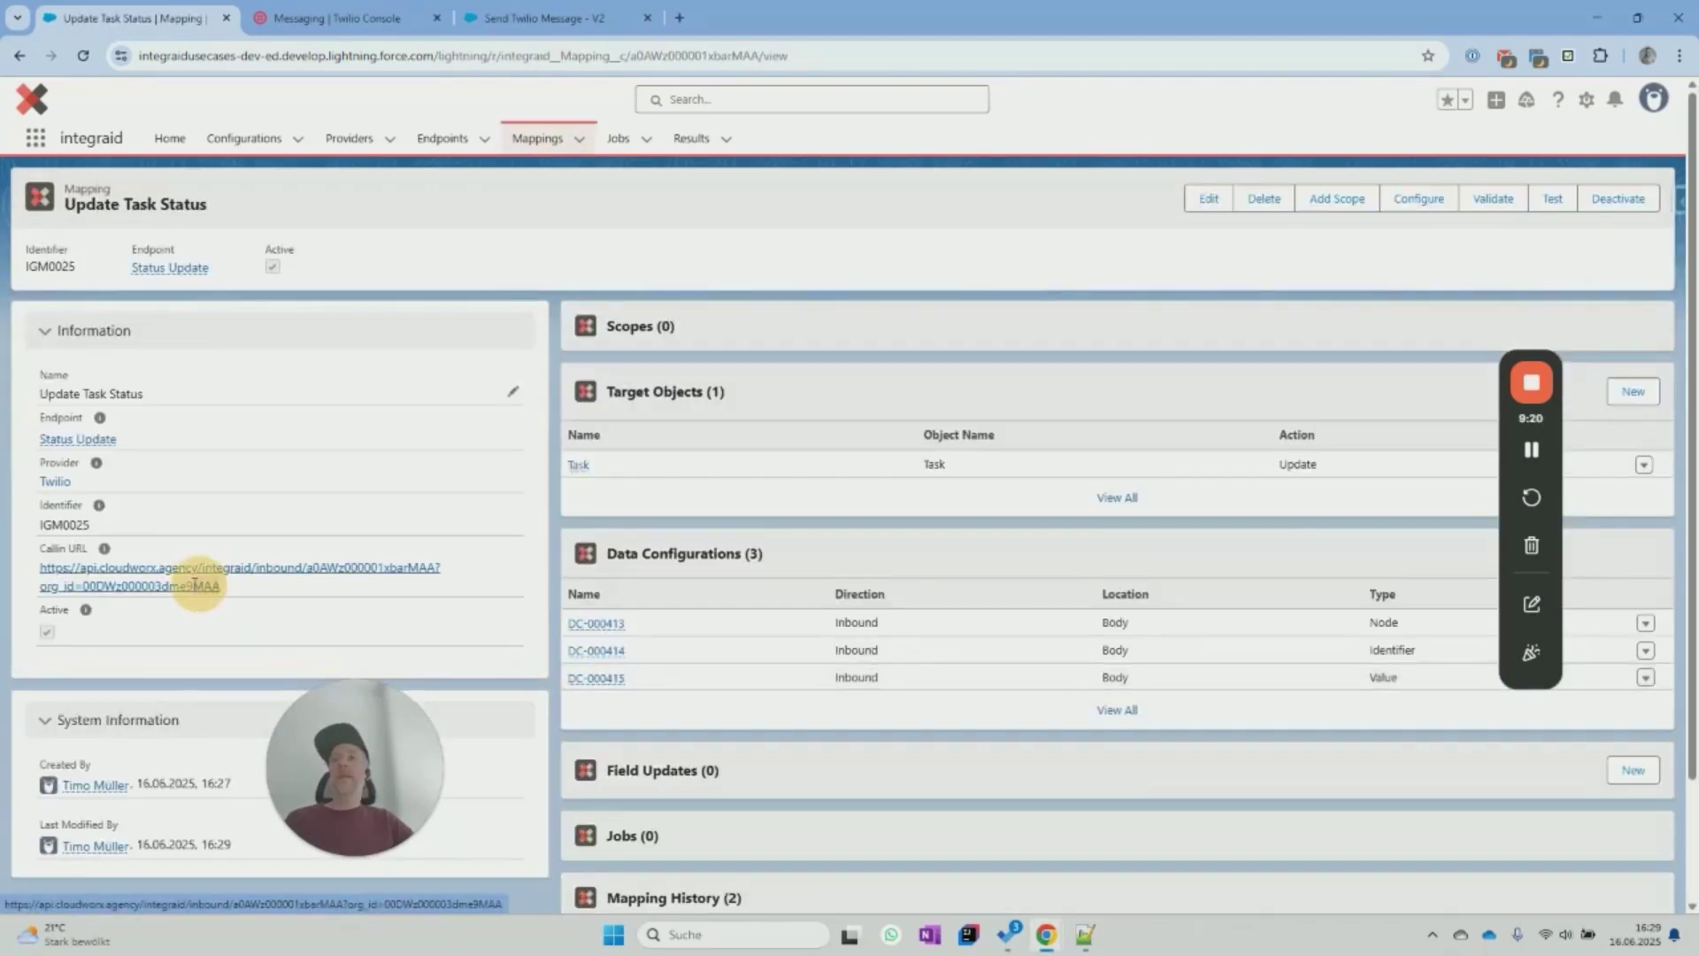
drag(195, 585, 34, 567)
key(ctrl+c)
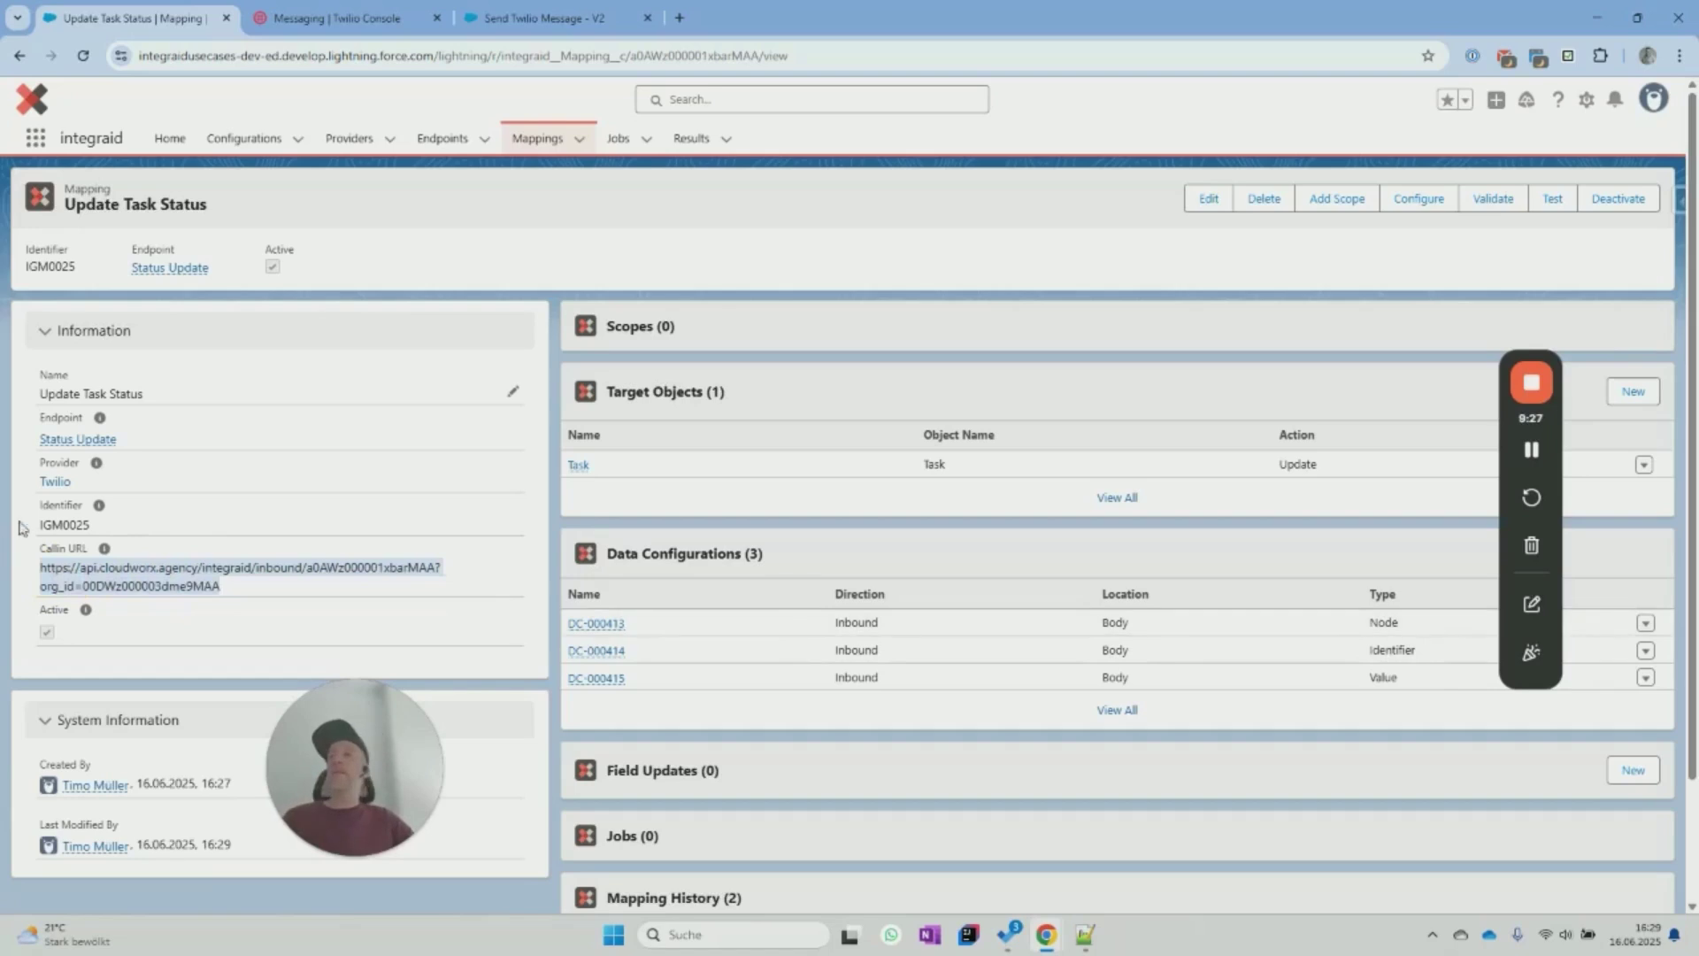
click(54, 484)
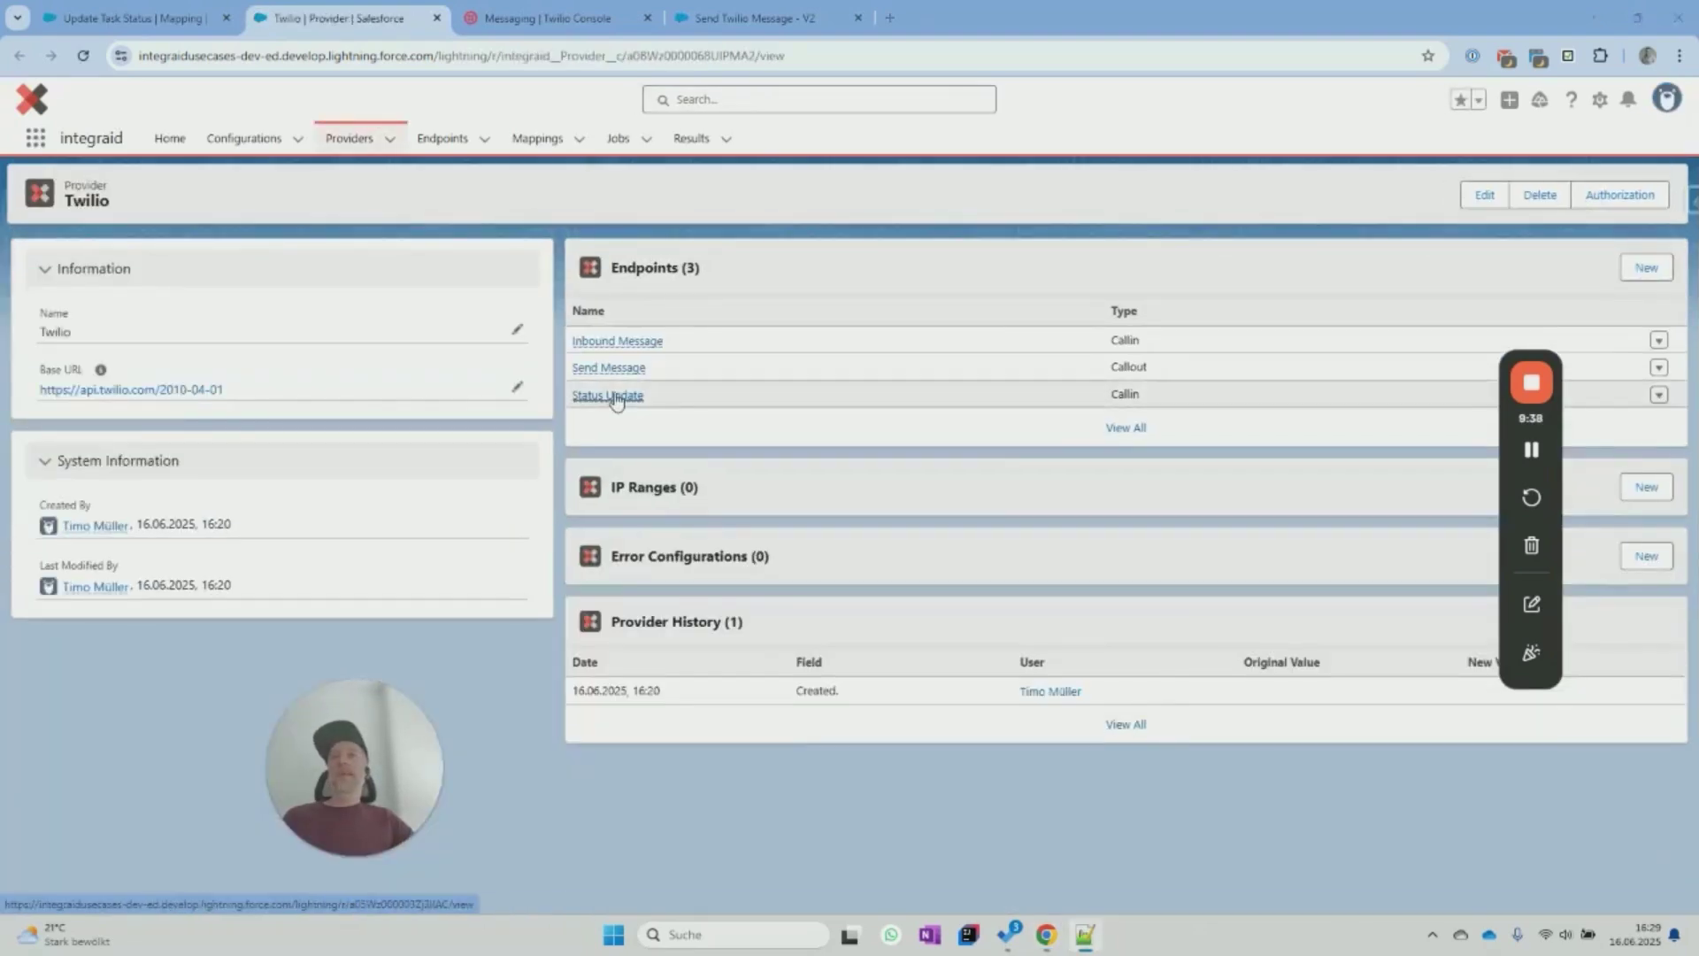
Create the 'Send Message From Task' mapping on the Send Message endpoint and open it.
click(608, 371)
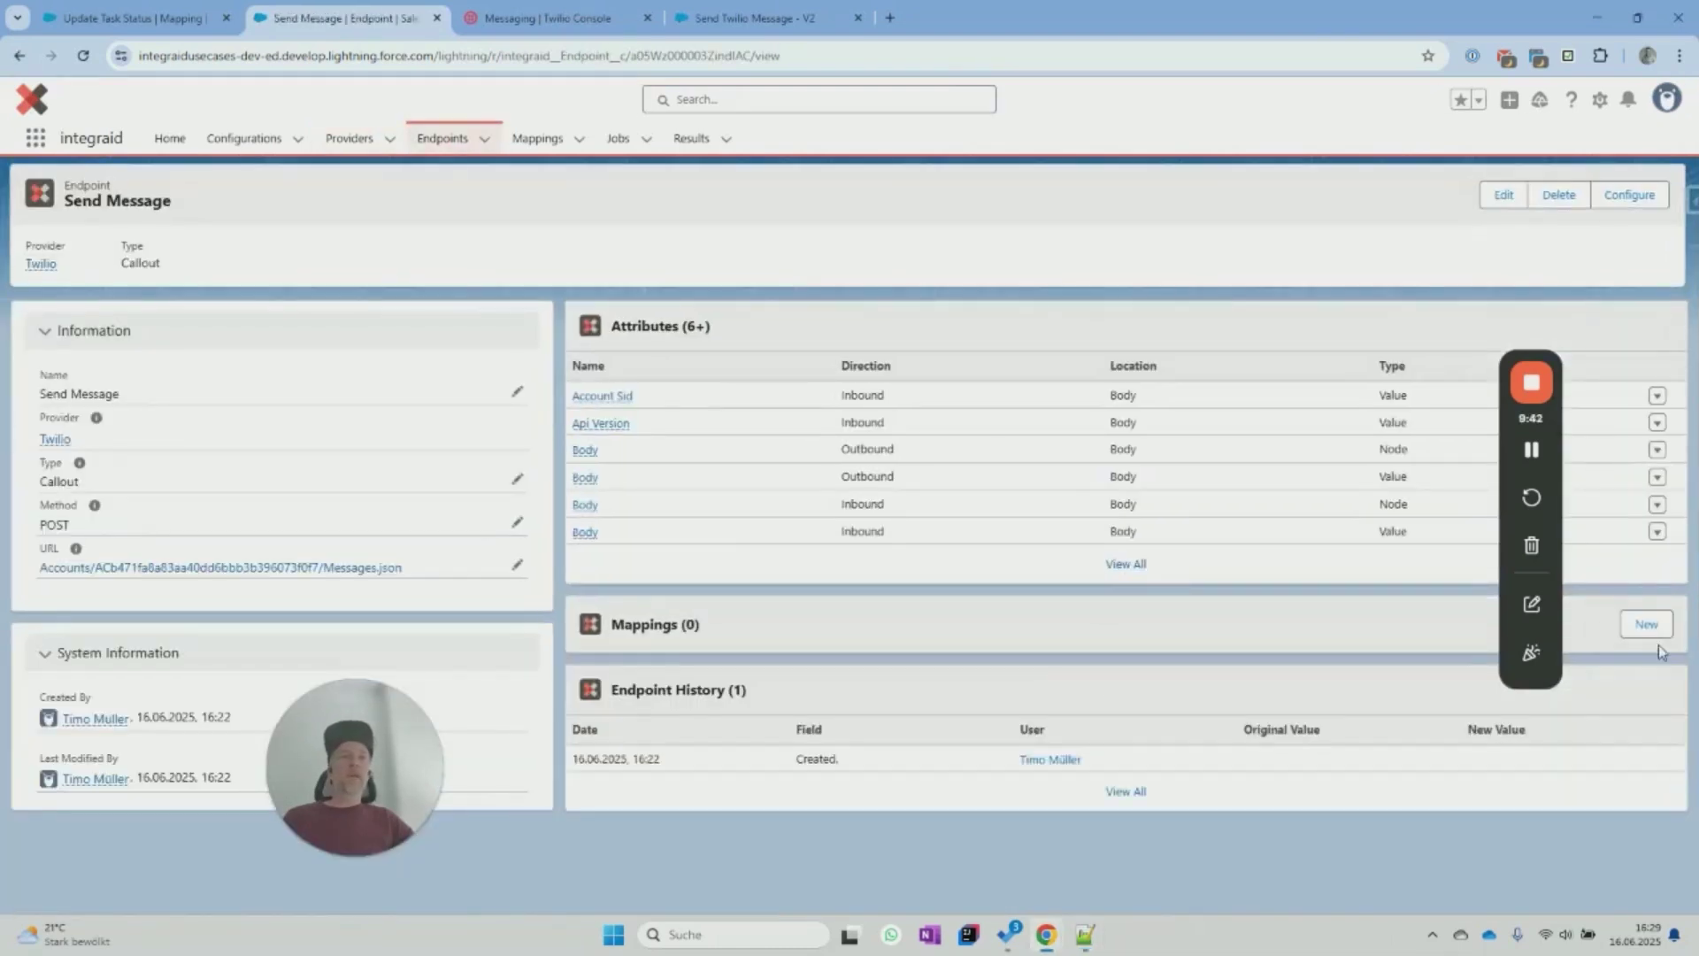
click(1646, 624)
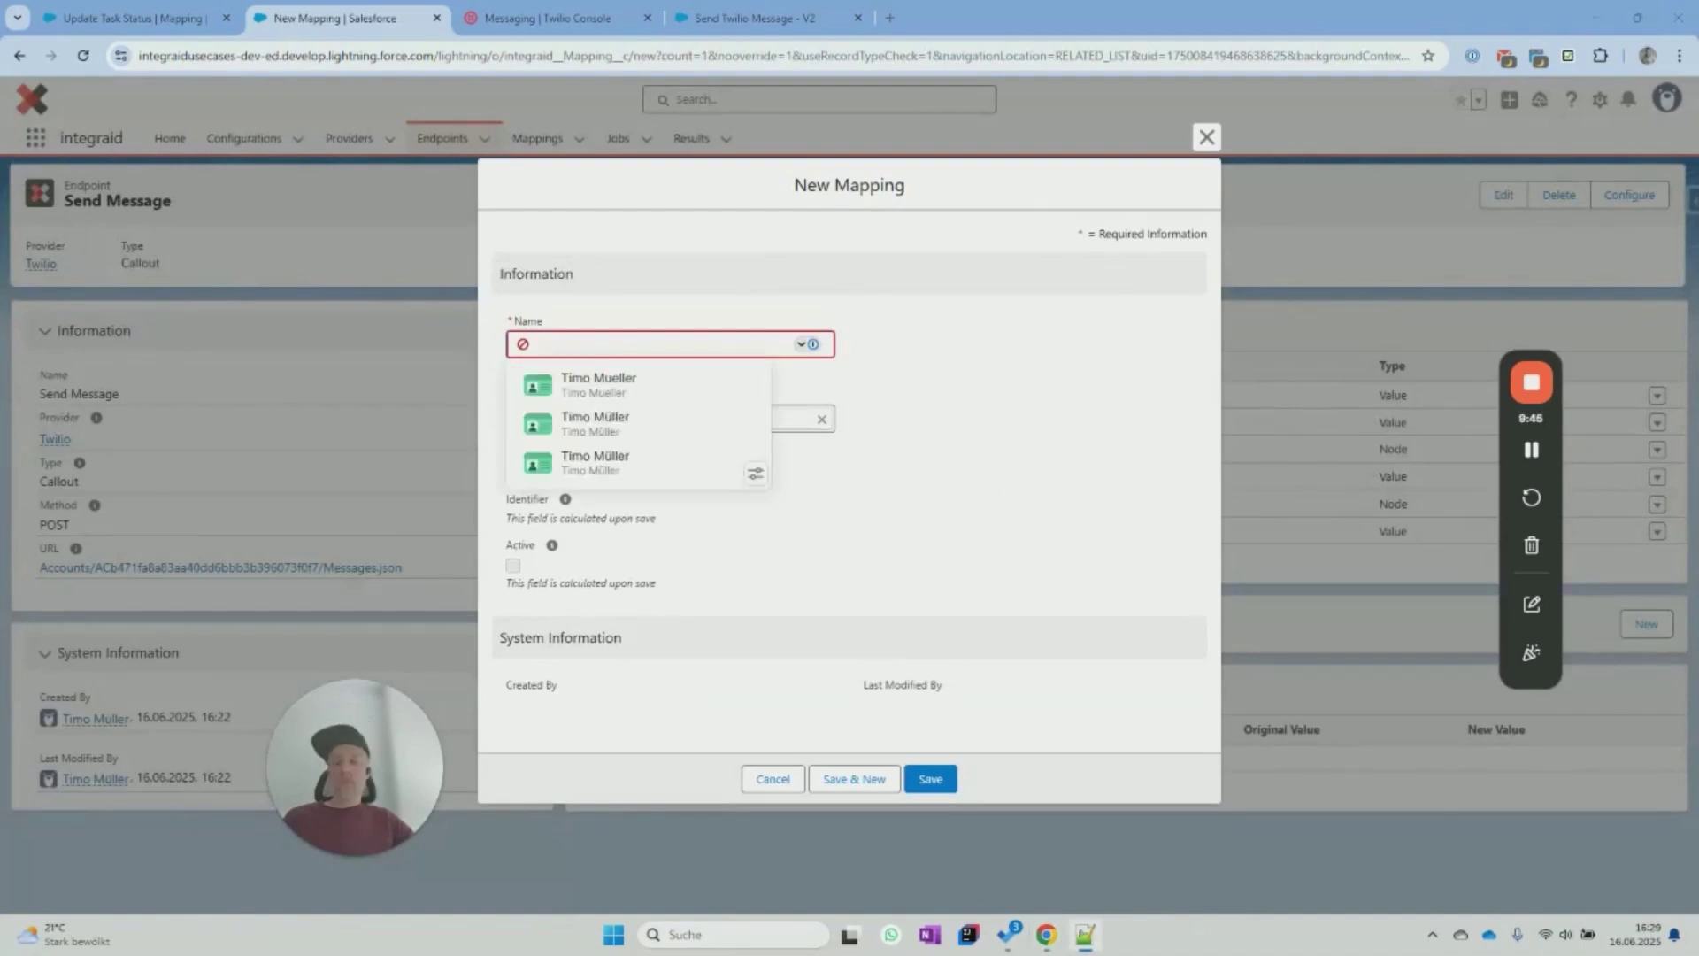
text(Send Message From Task)
click(974, 362)
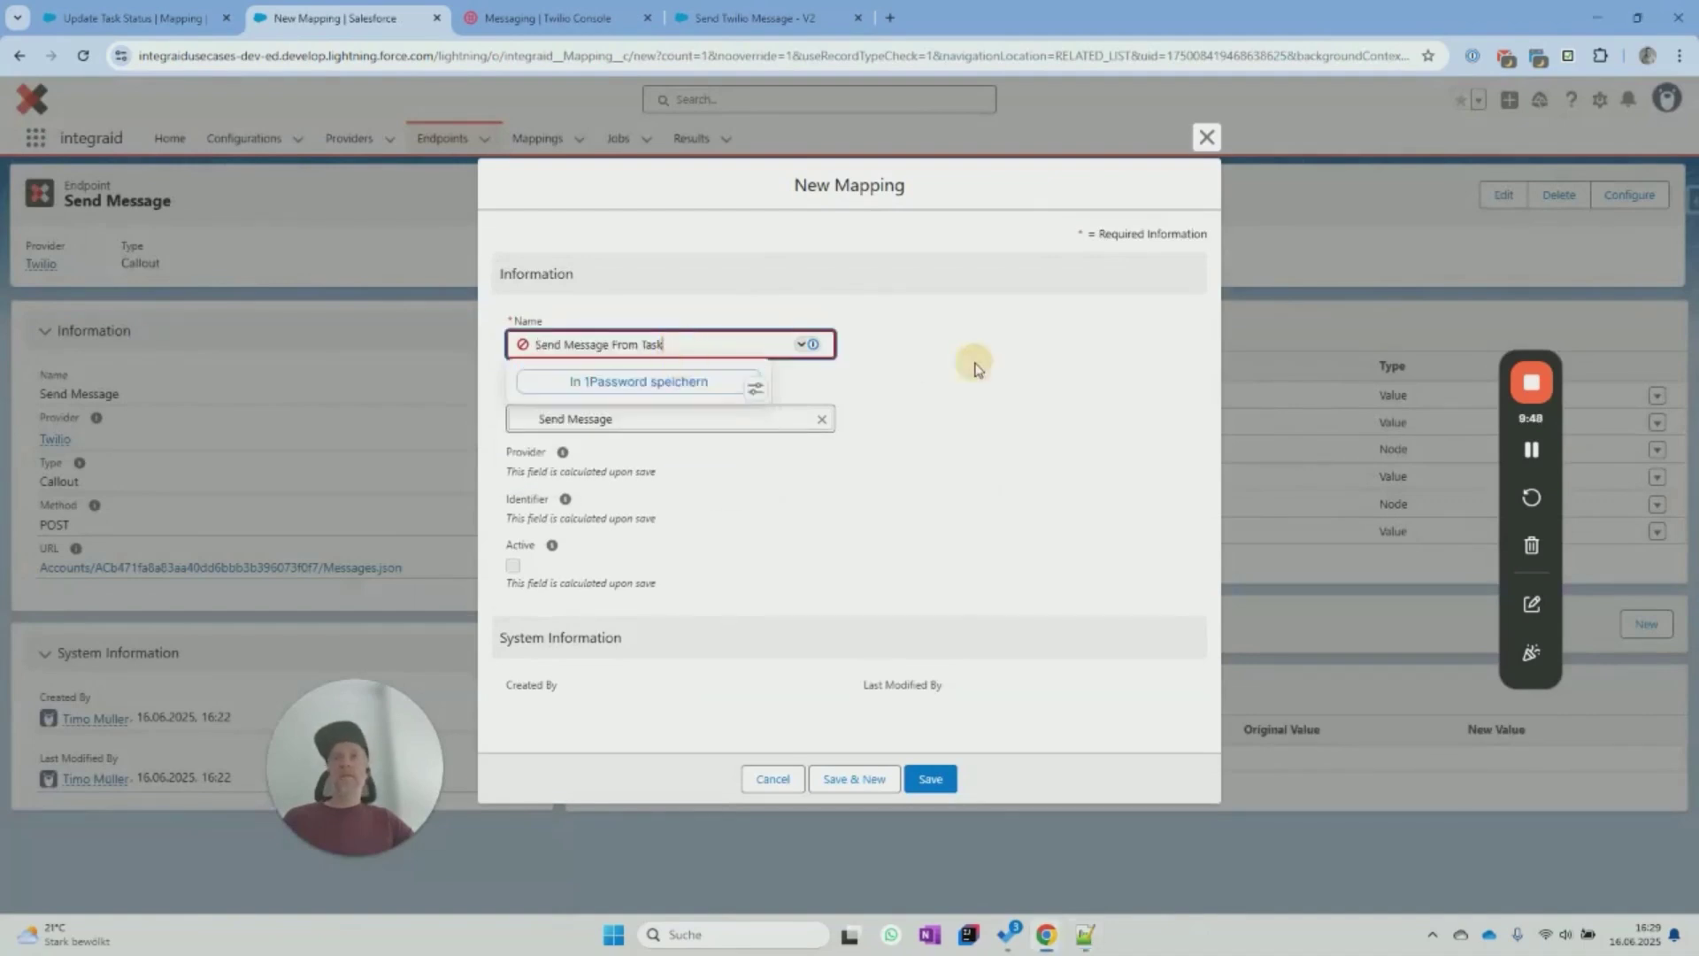
click(929, 770)
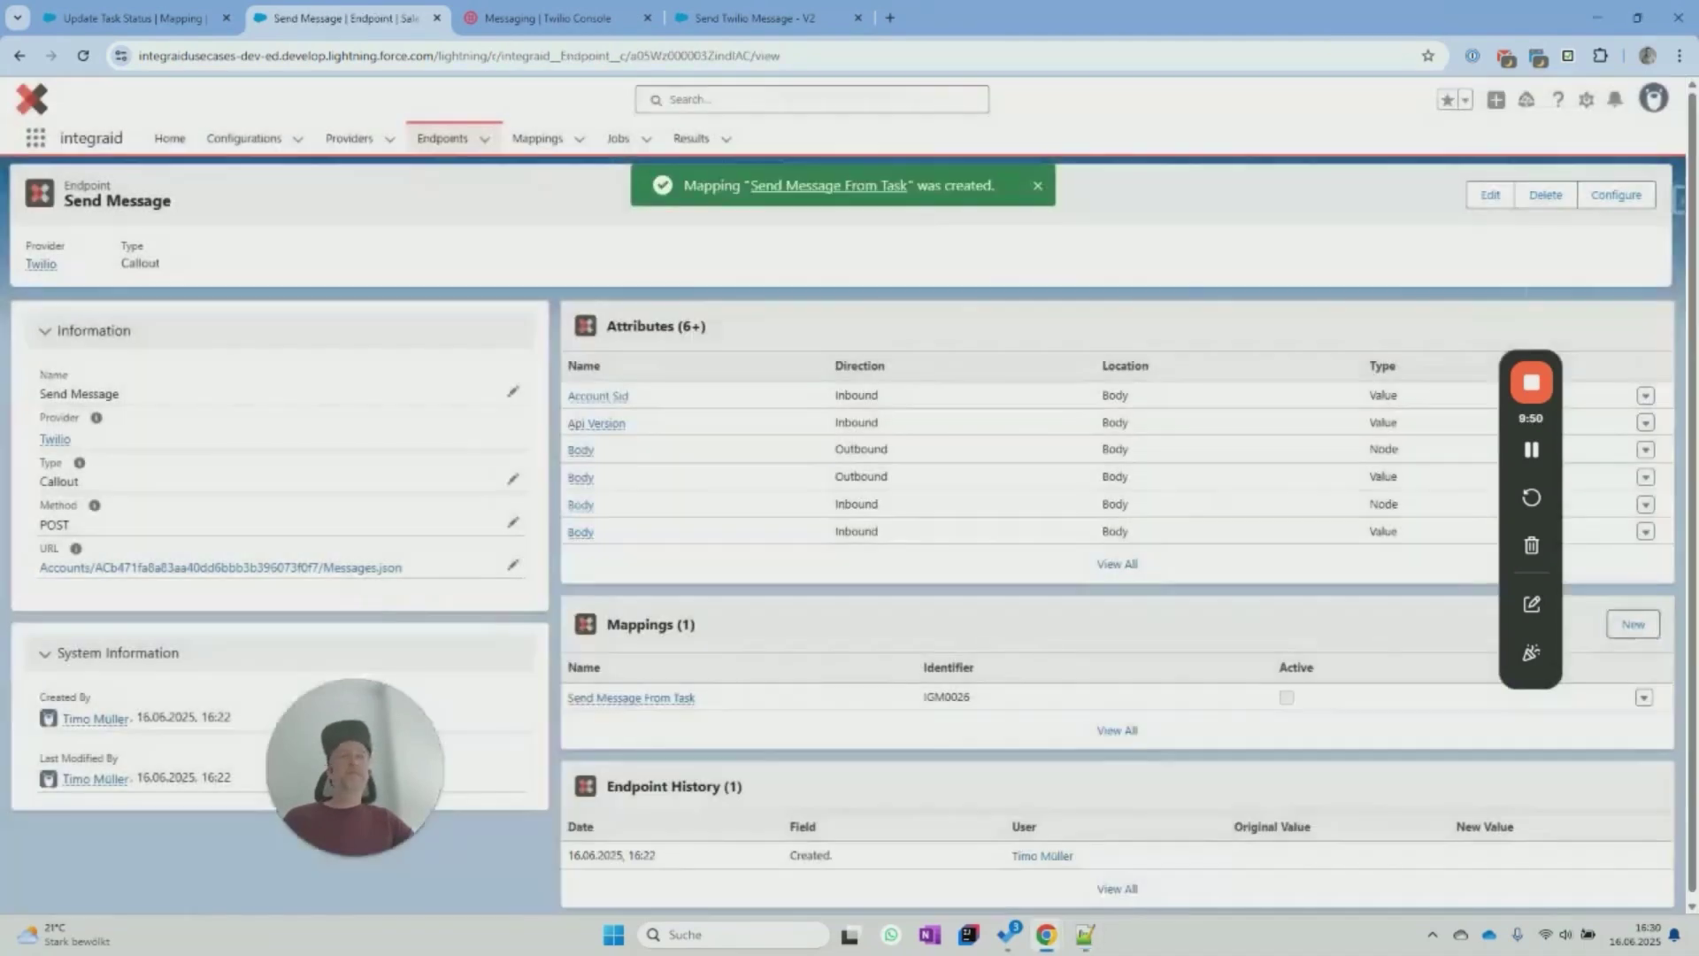
click(683, 698)
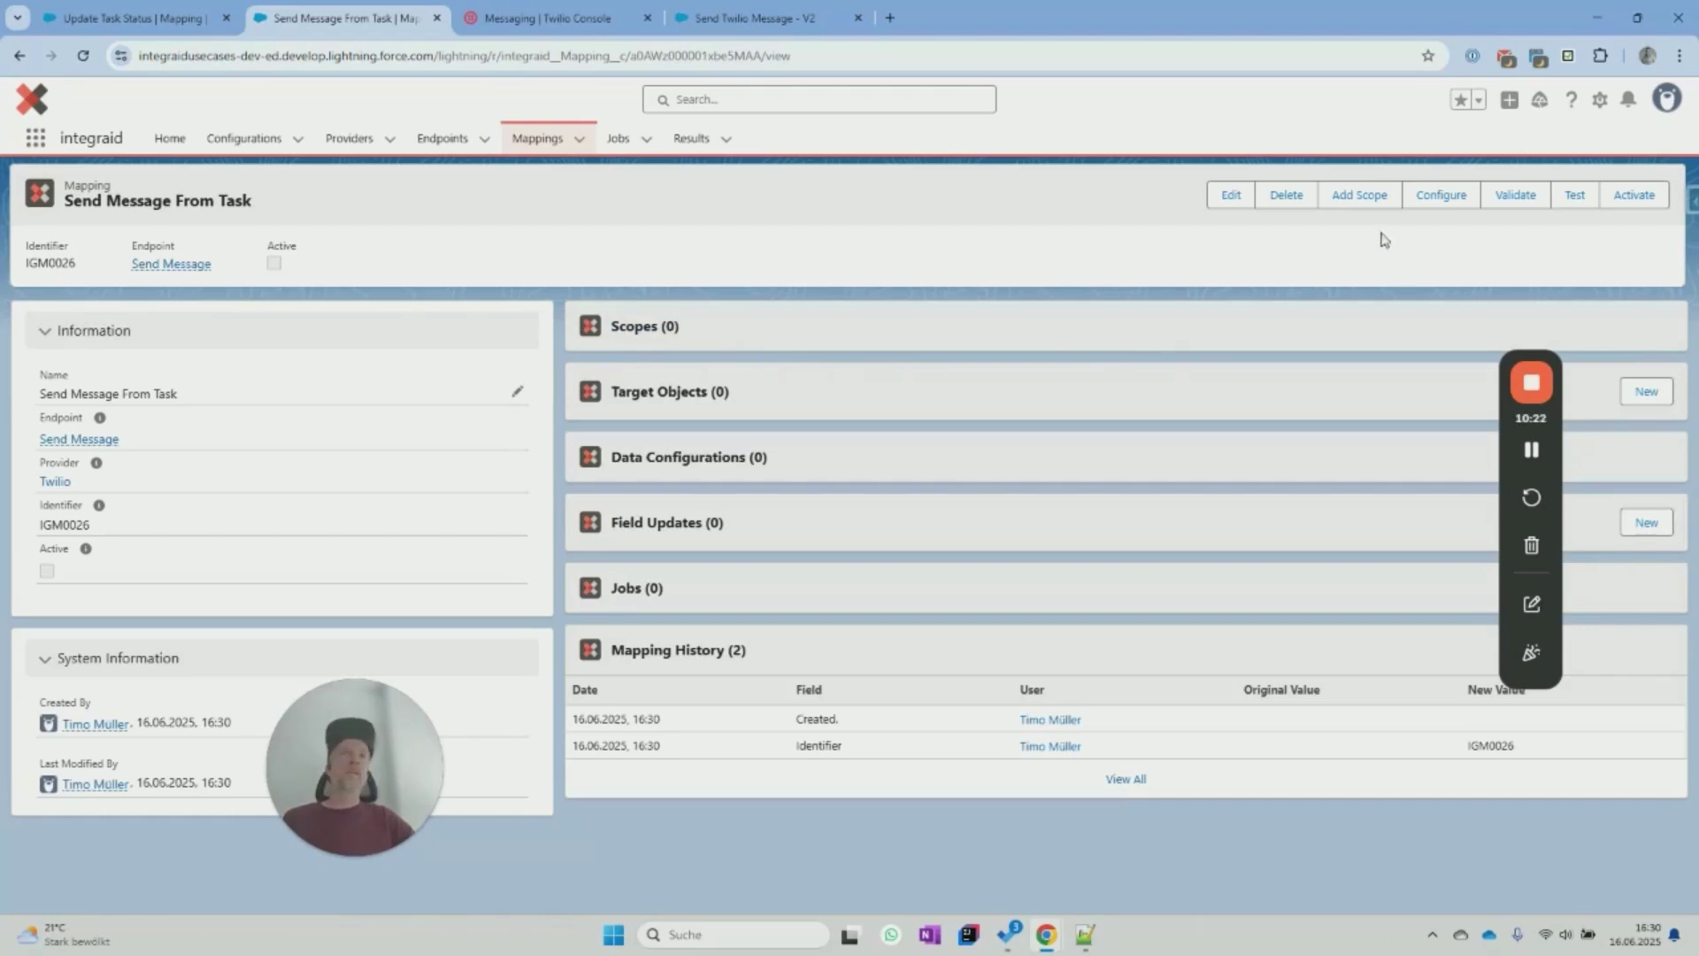
click(1360, 196)
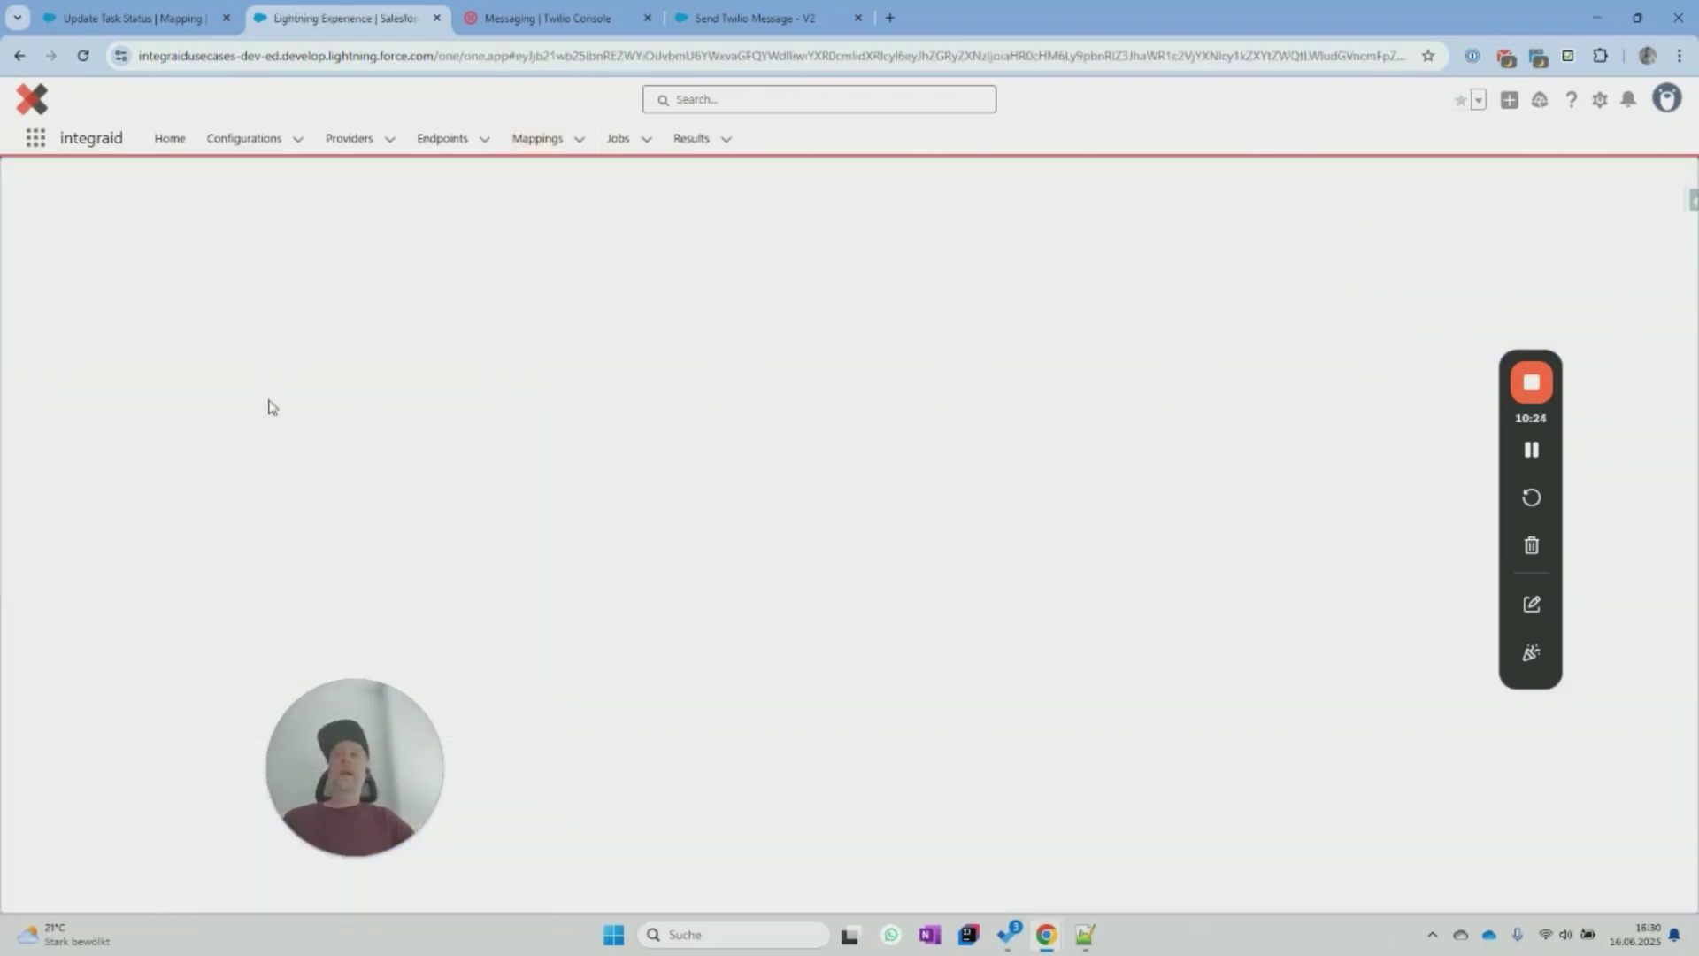
Create a Task primary scope for Send Message From Task and return to the mapping record.
click(107, 245)
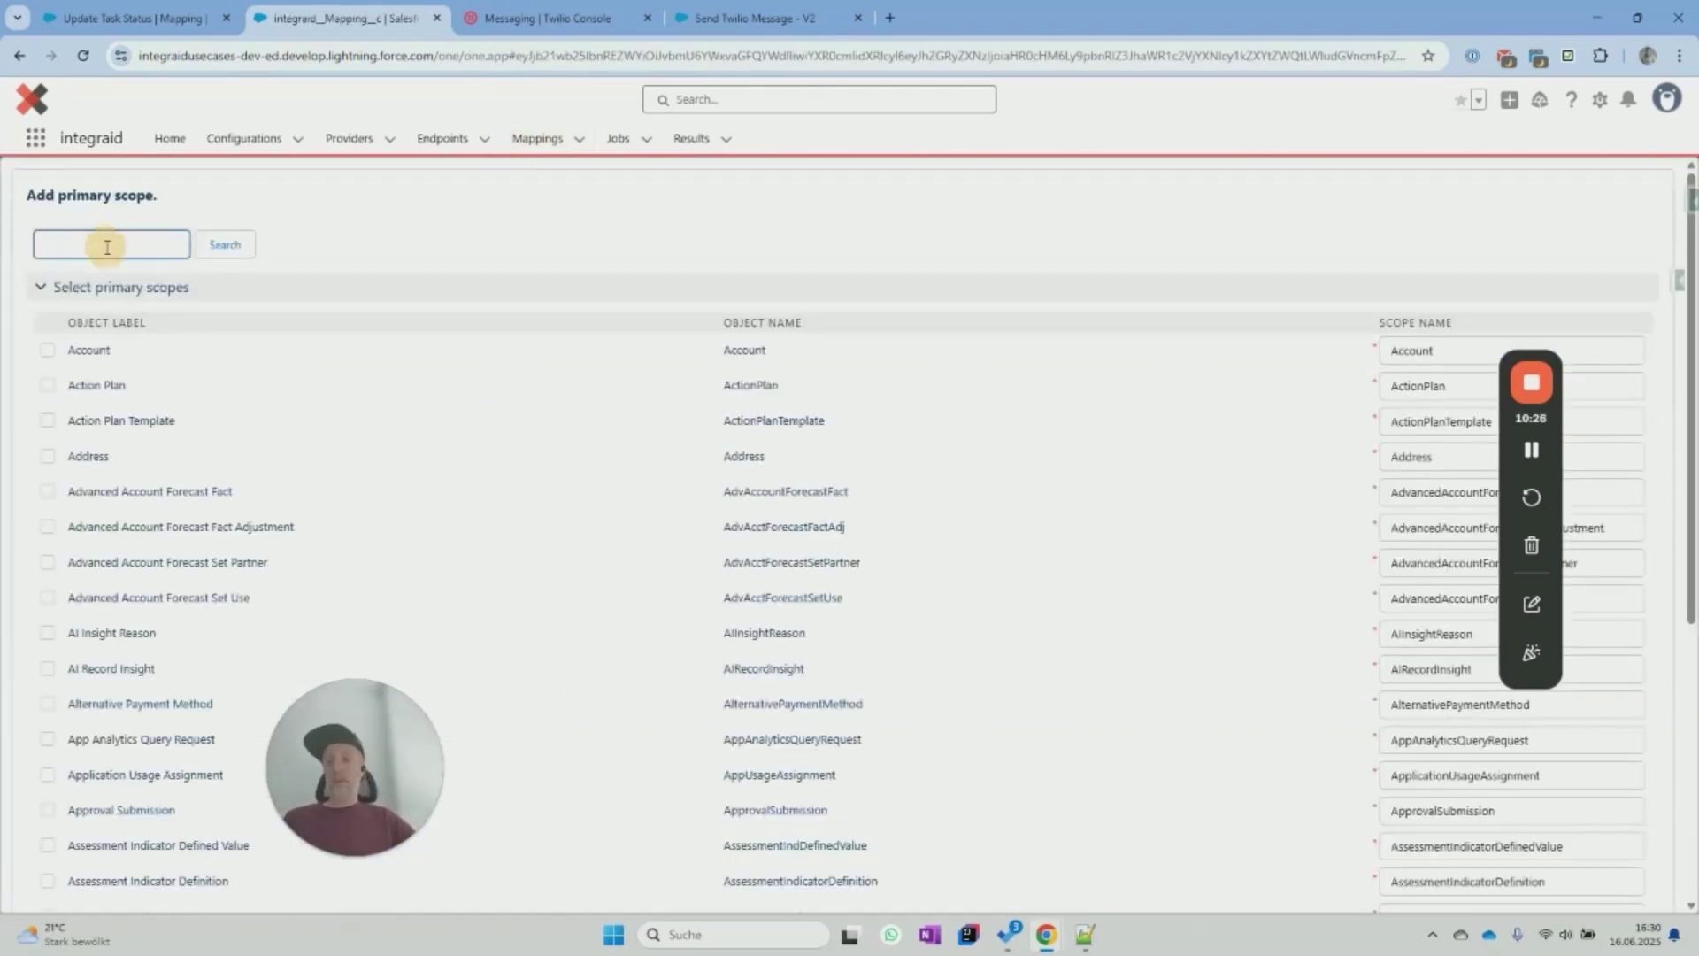
click(212, 244)
click(48, 633)
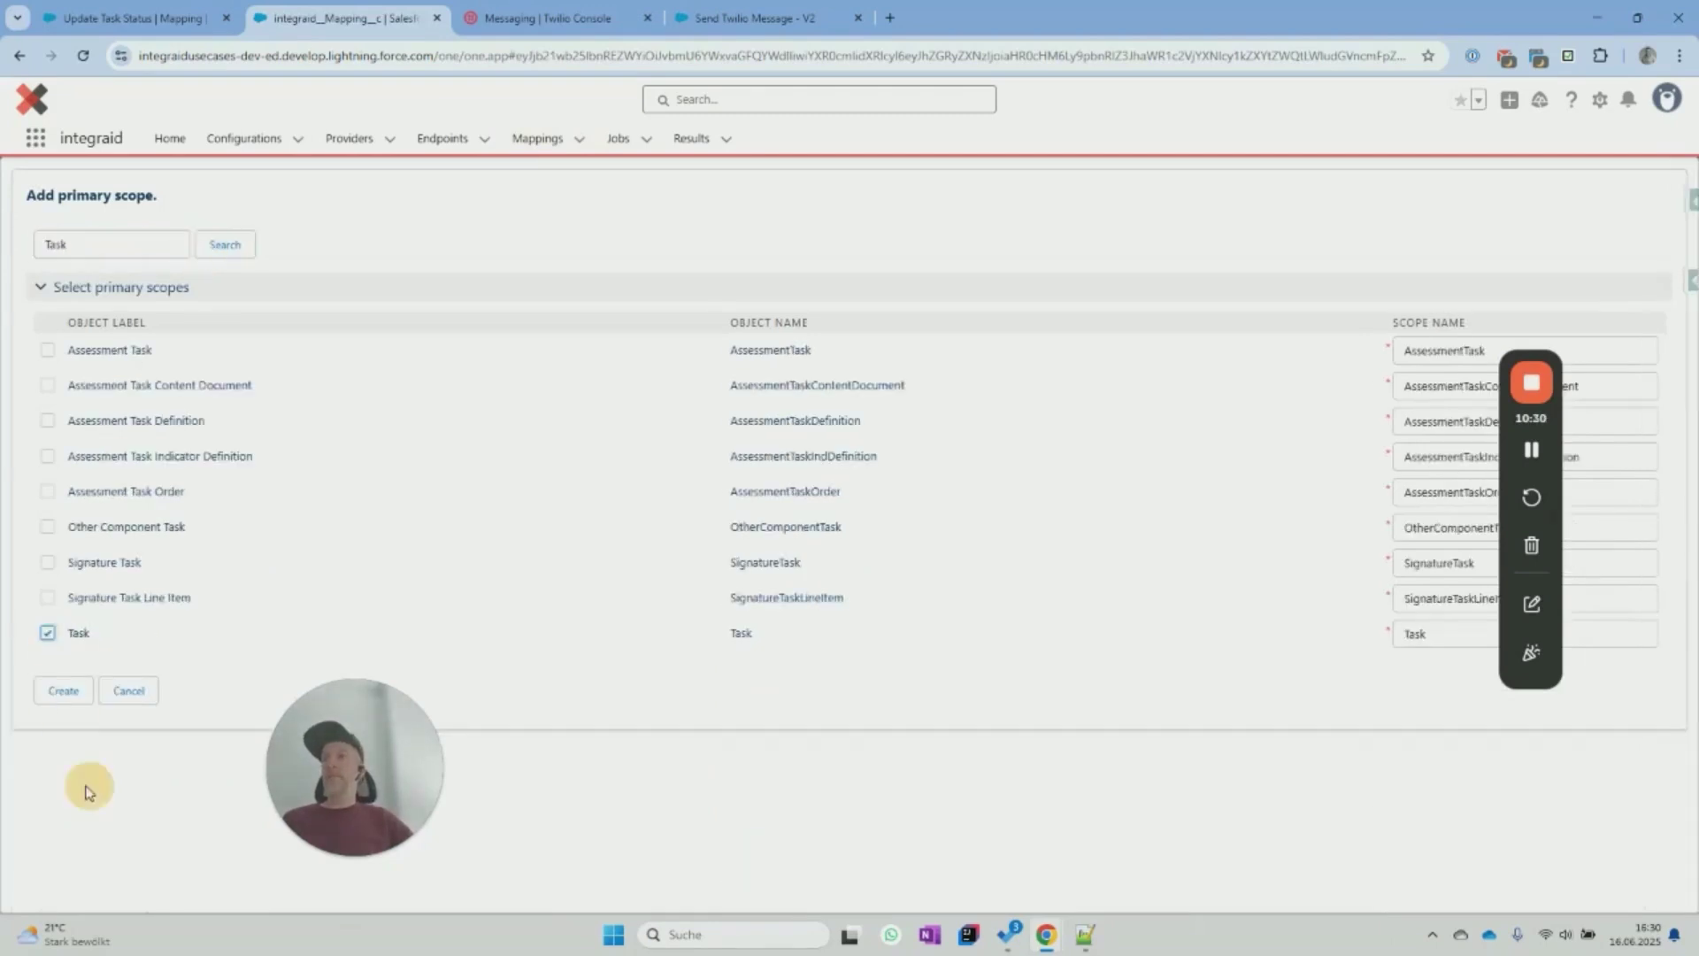
click(62, 693)
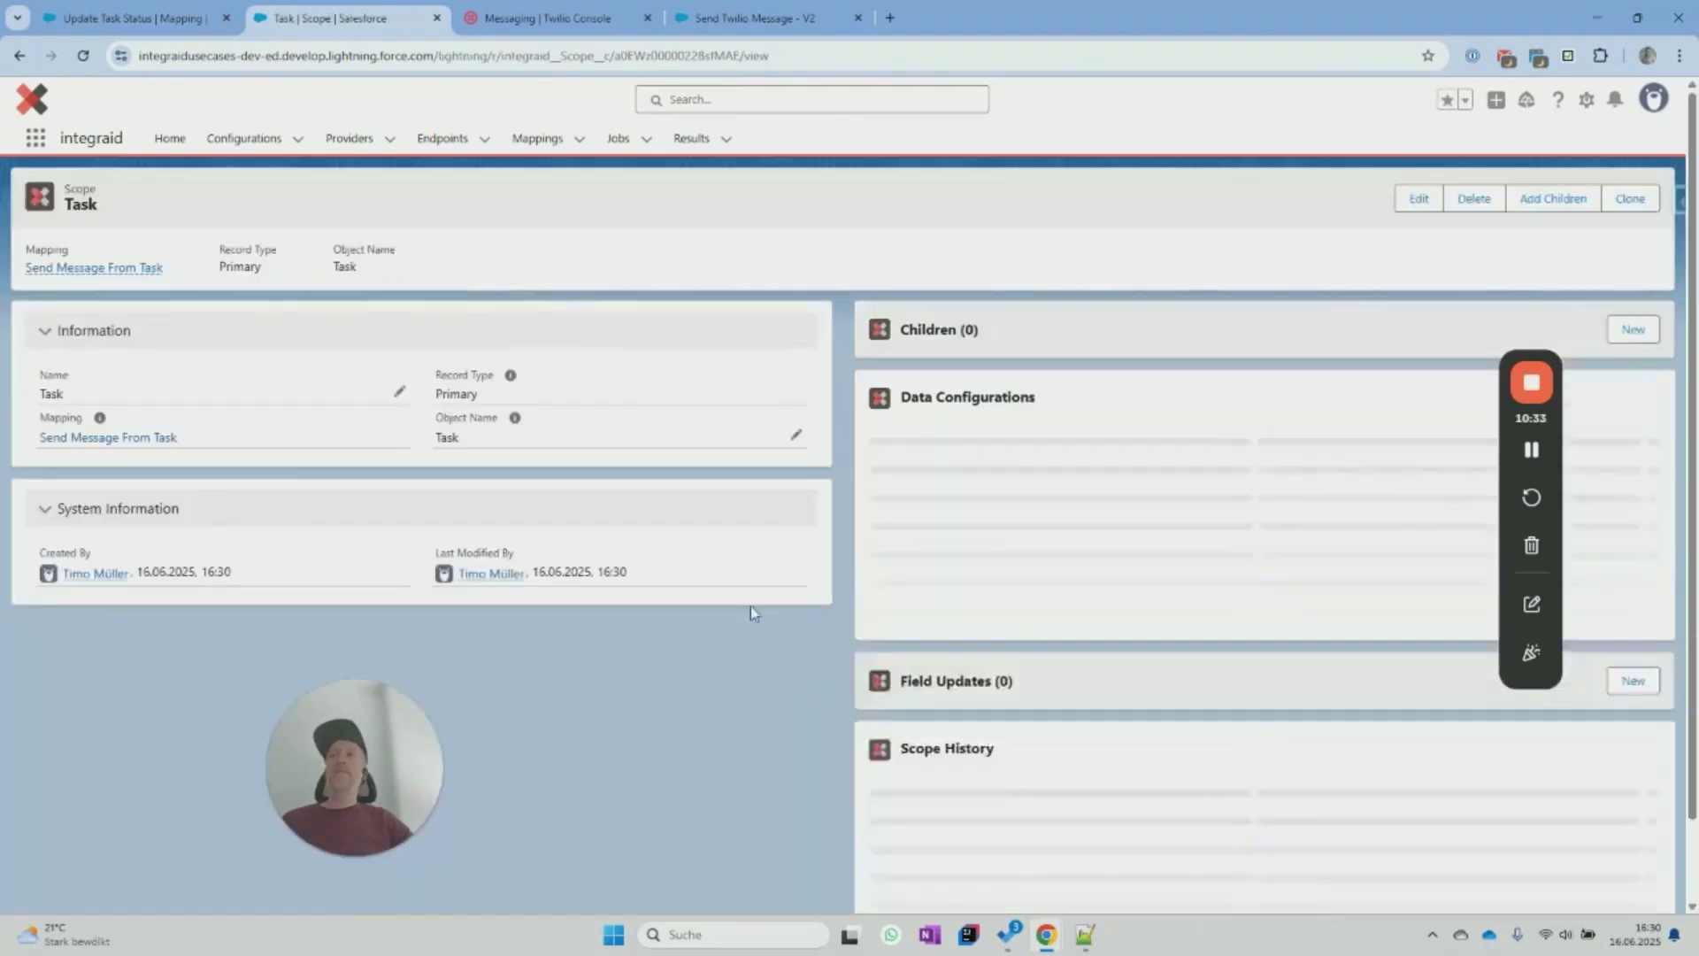
click(115, 438)
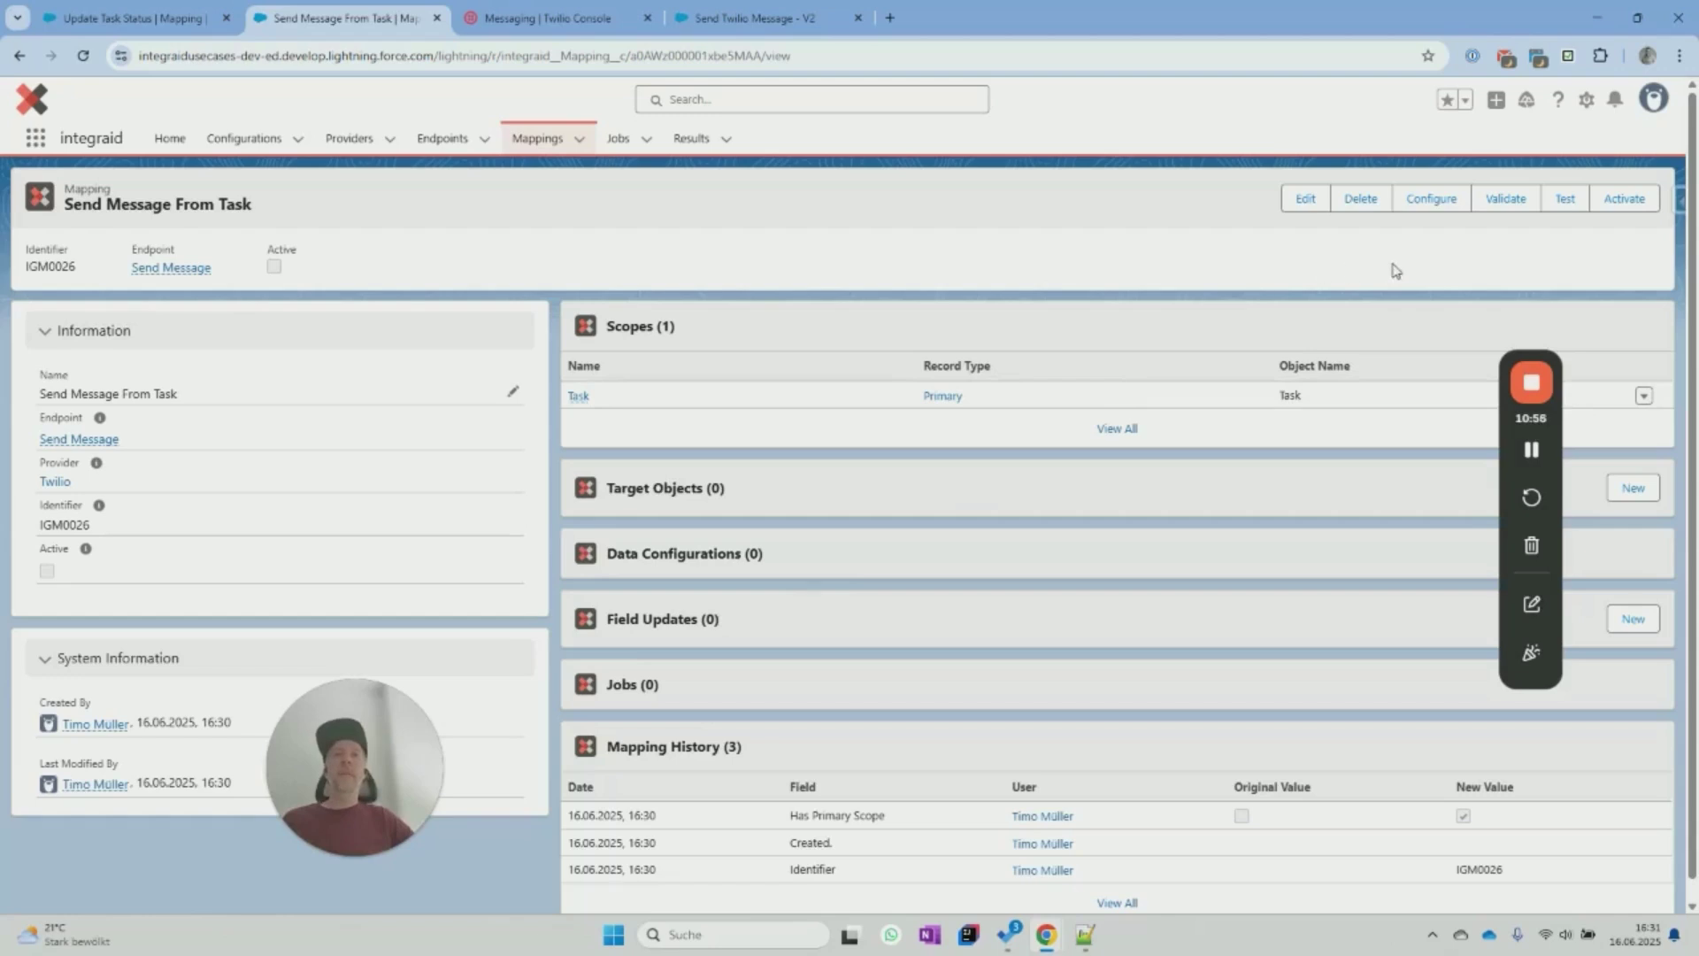
Start an outbound configuration and map the Body attribute to the task's Subject.
click(1430, 200)
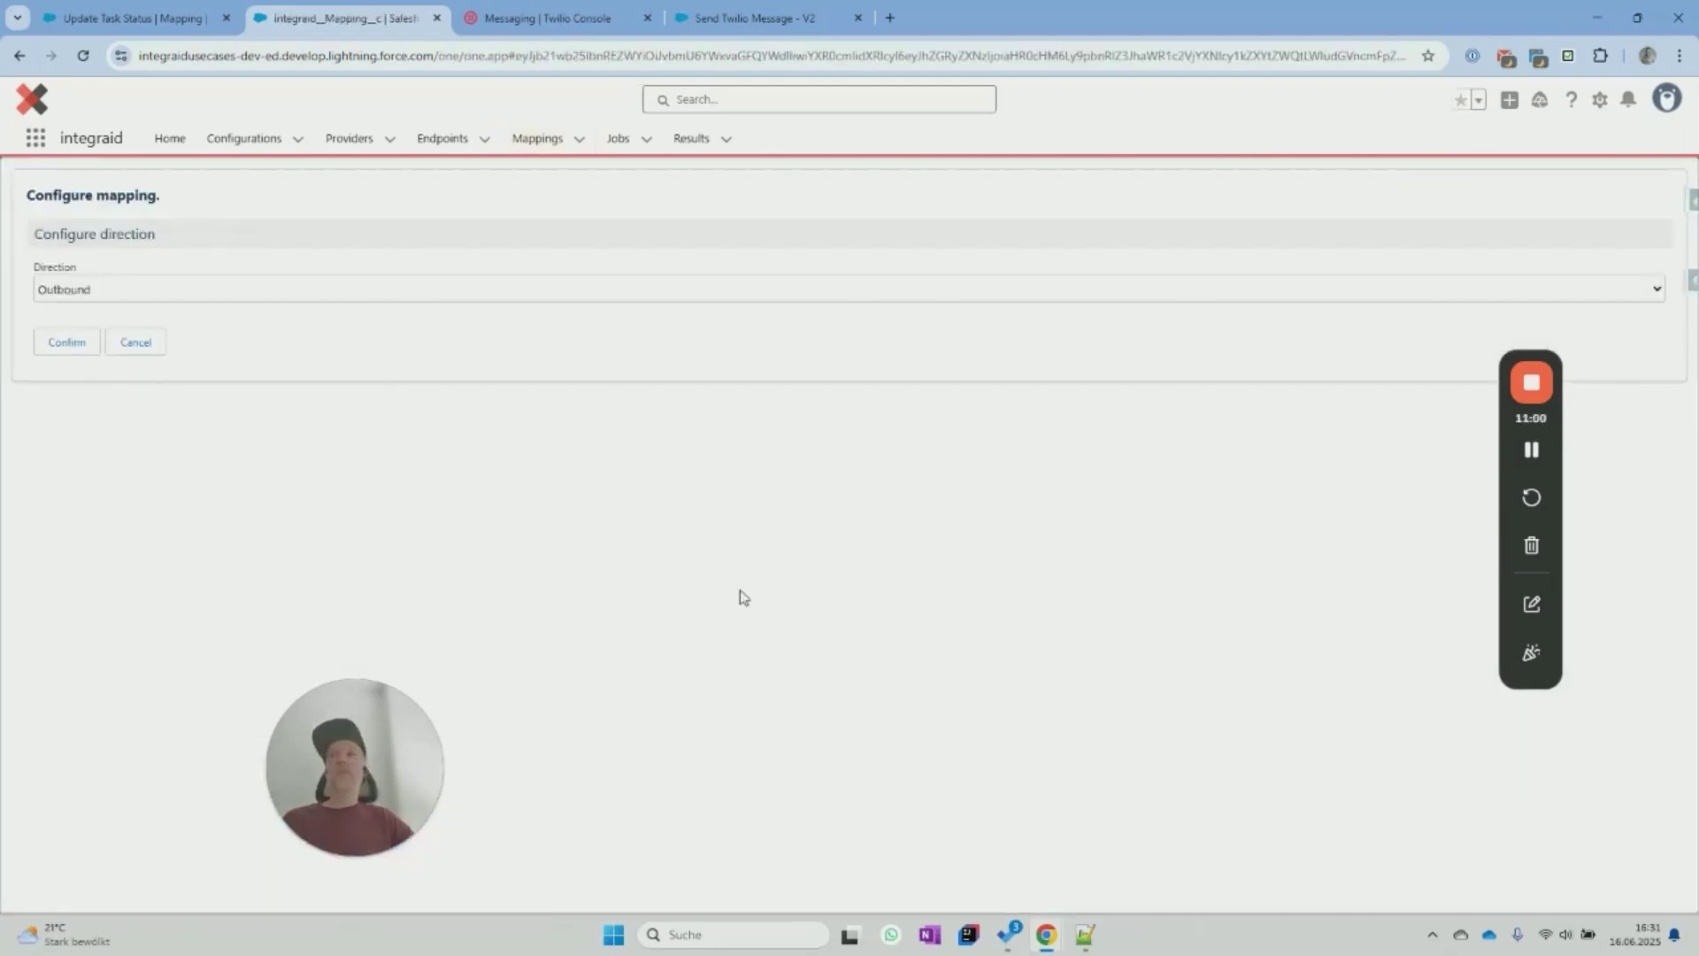
click(67, 341)
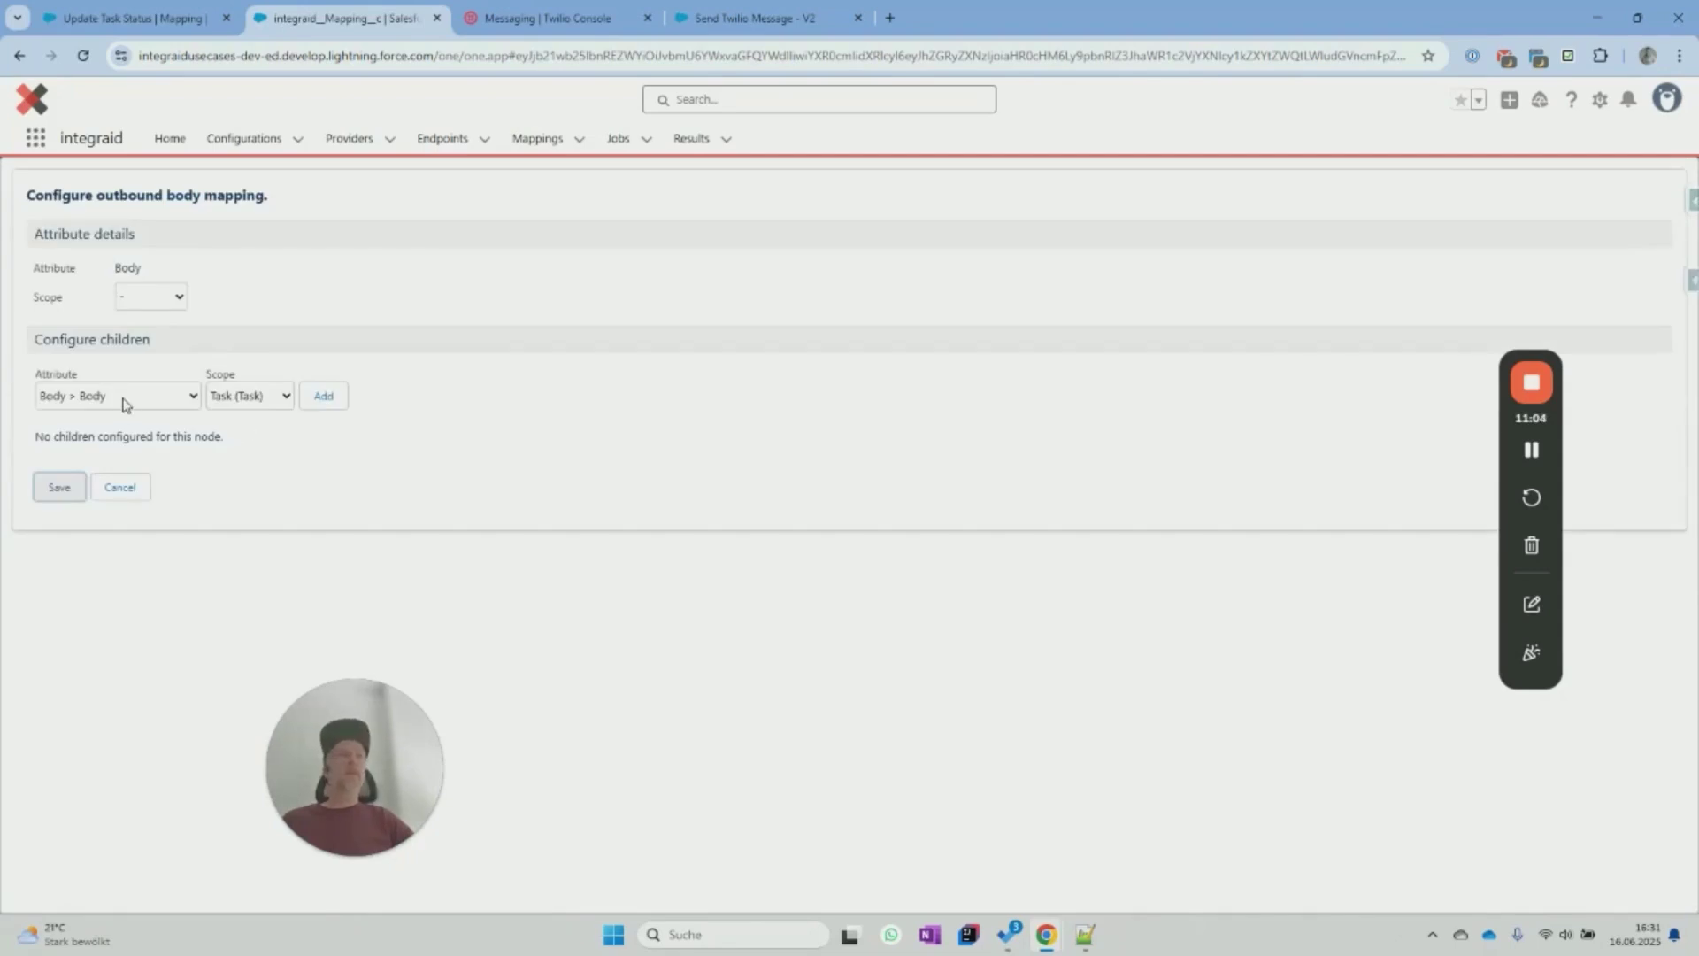
click(327, 396)
click(336, 485)
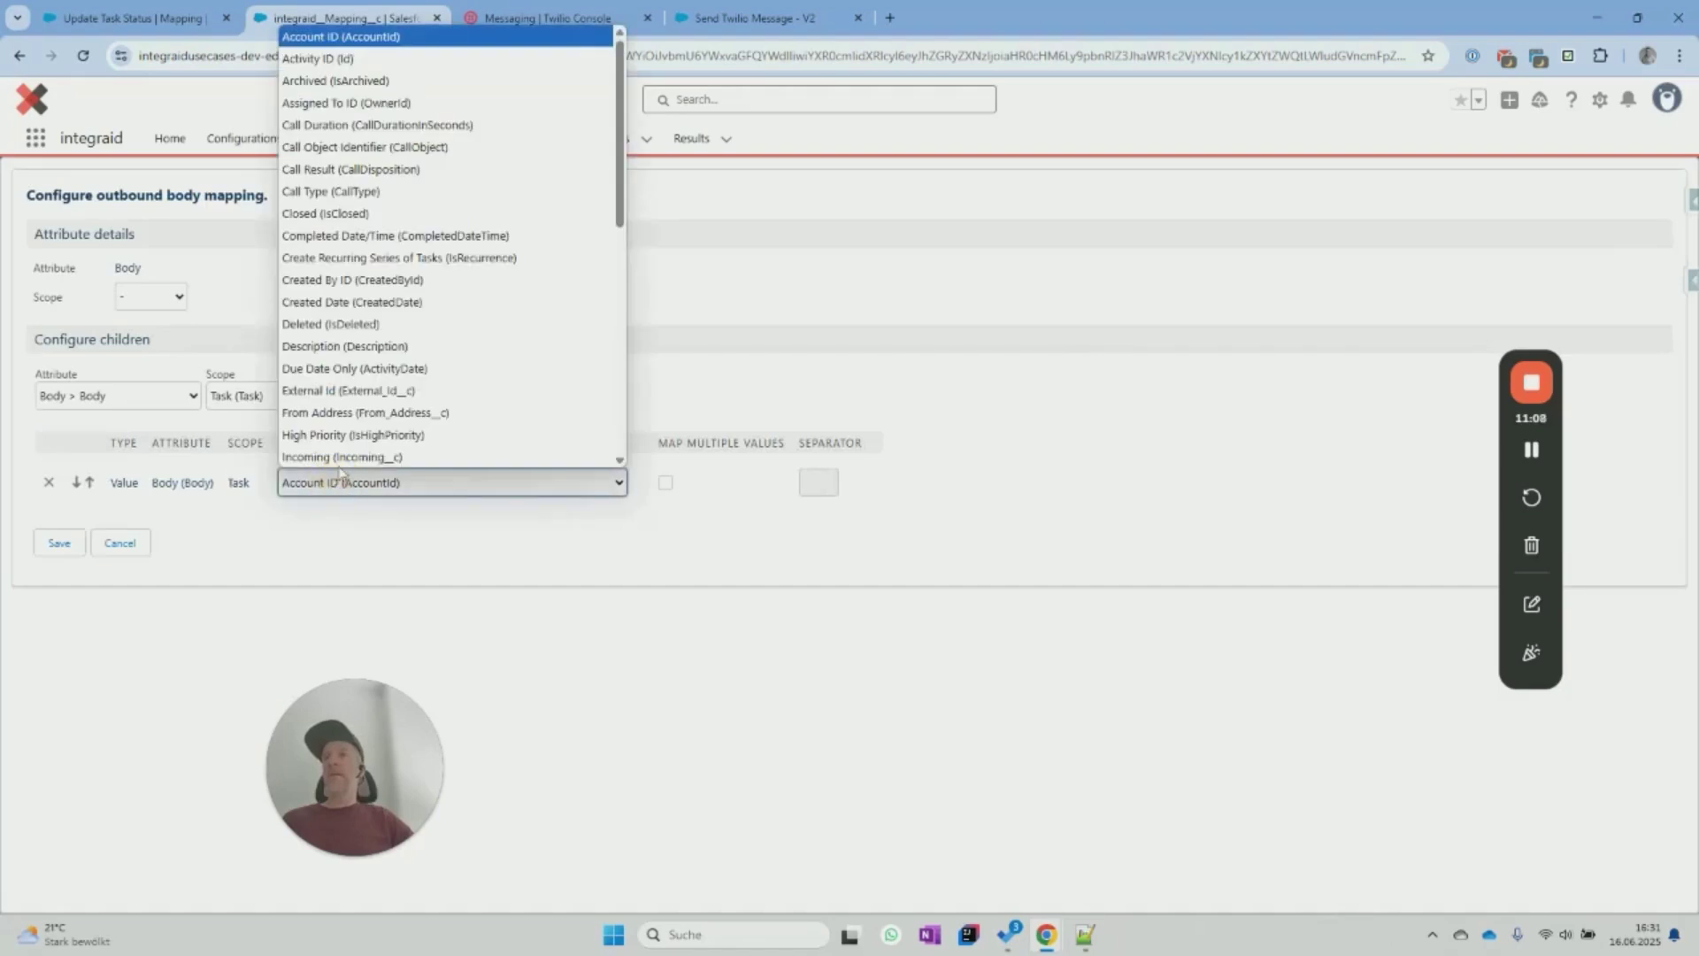
scroll(337, 345, down, 10)
click(337, 372)
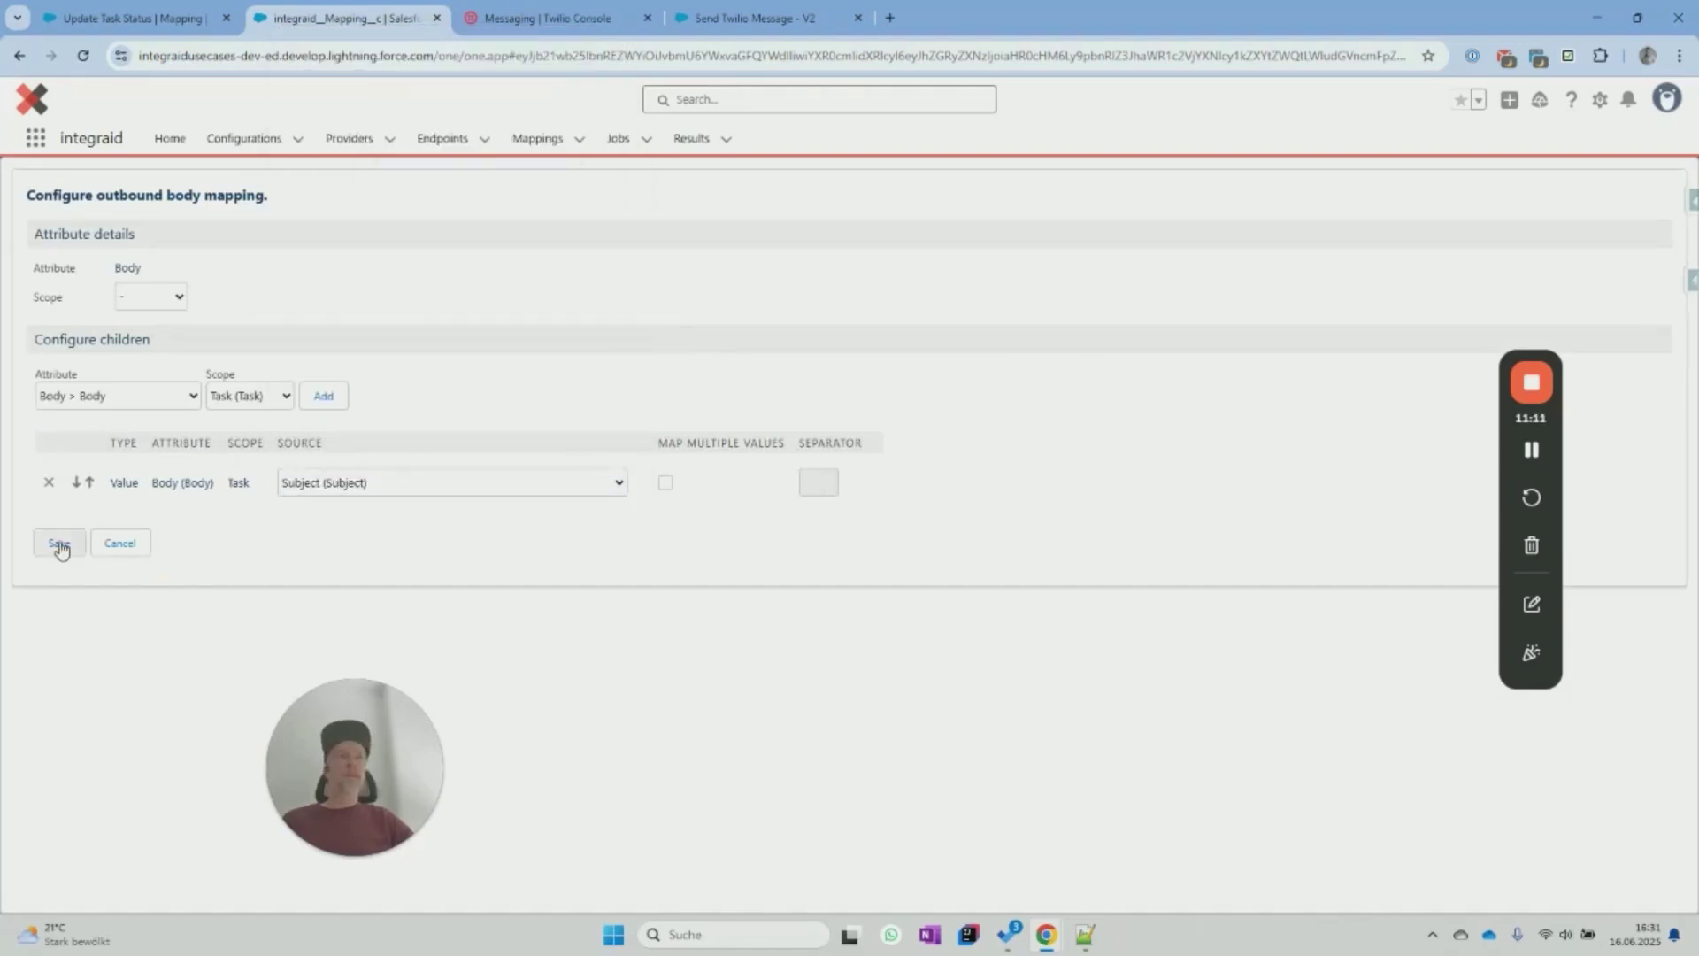
Add a scopeless StatusCallback entry whose source is the pasted integraid callback URL.
click(170, 414)
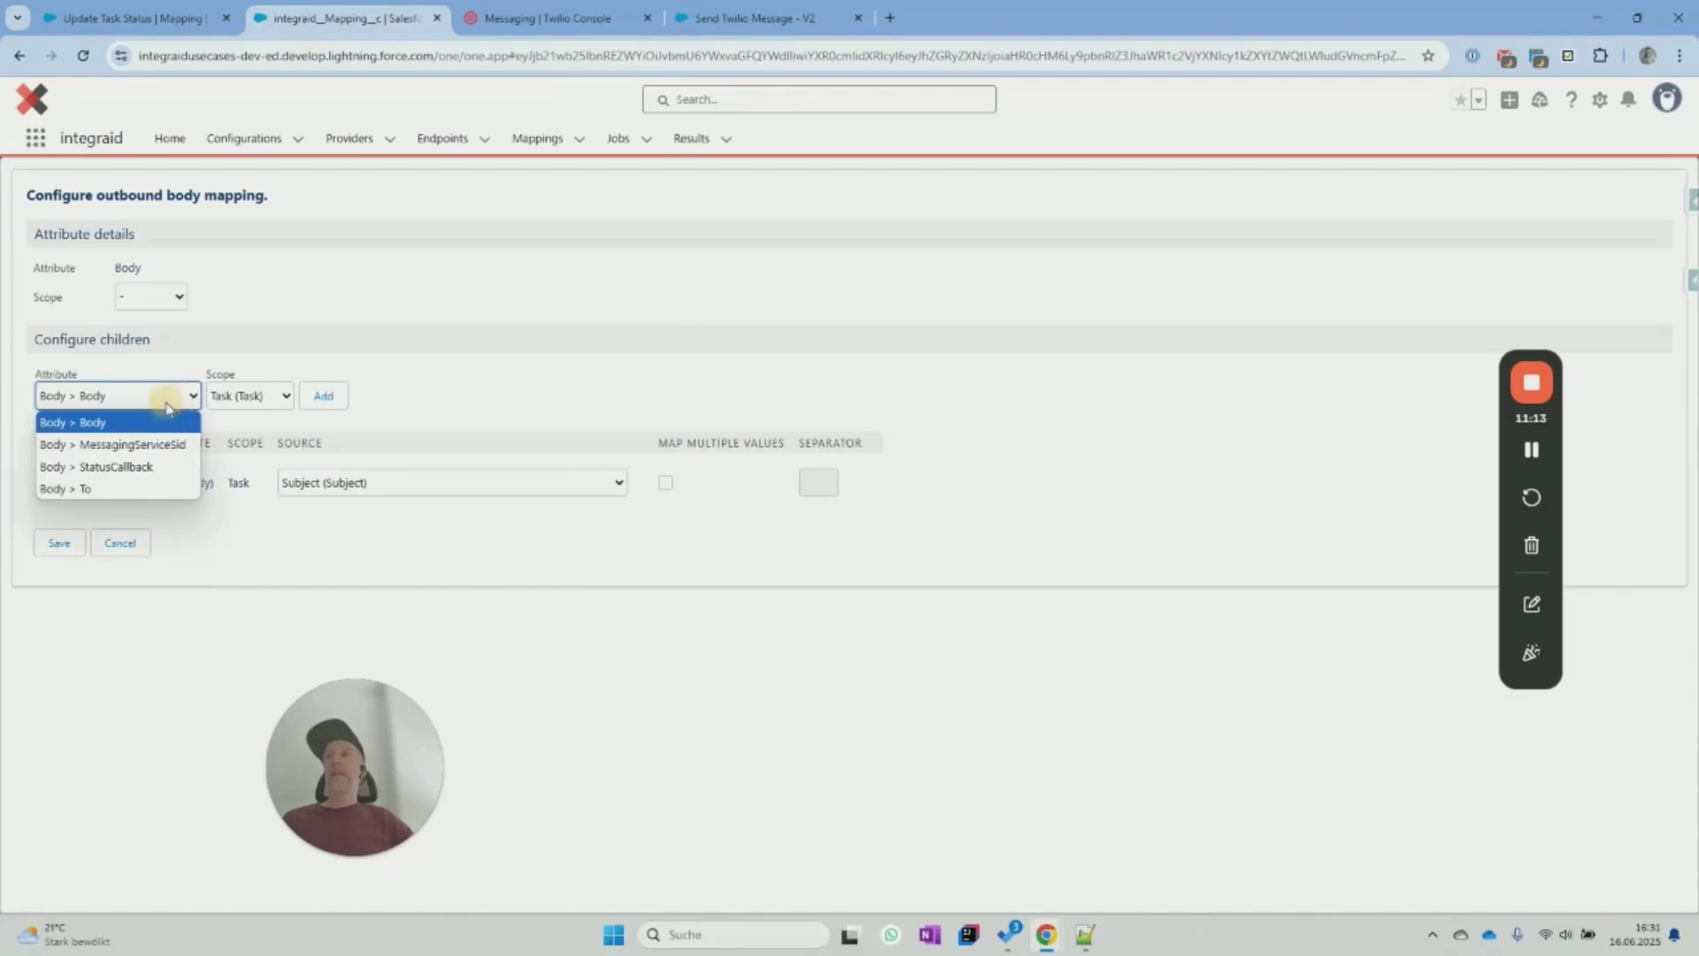
click(168, 465)
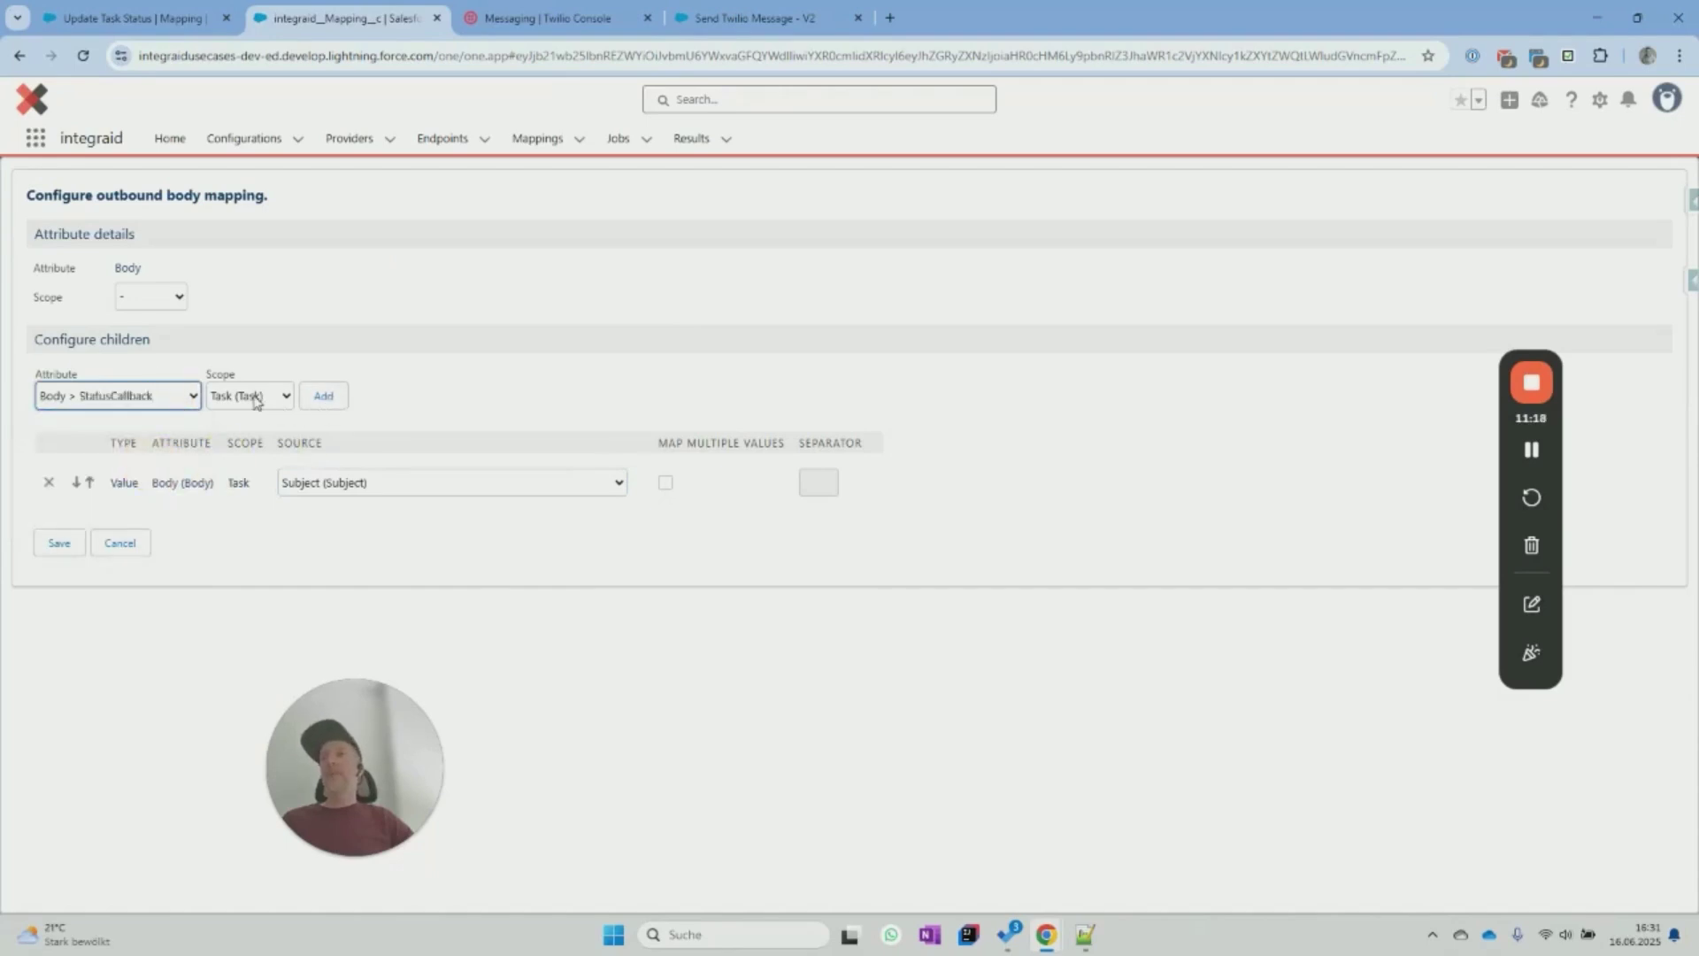
click(254, 395)
click(228, 419)
click(324, 395)
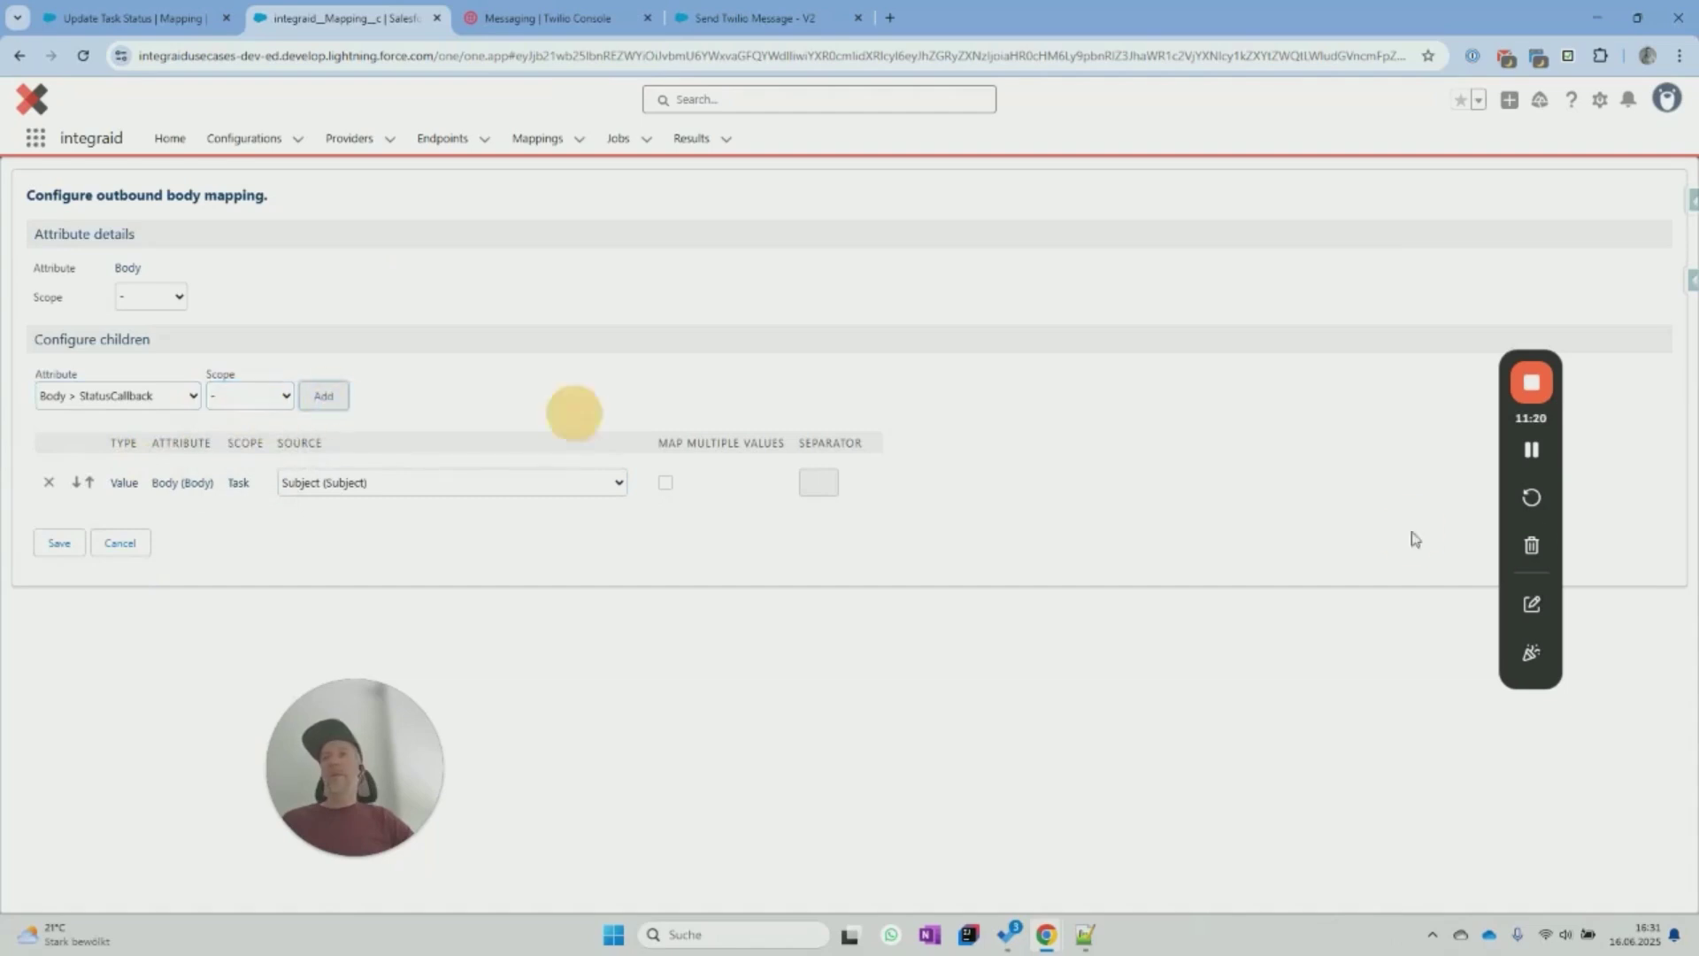
key(alt+Tab)
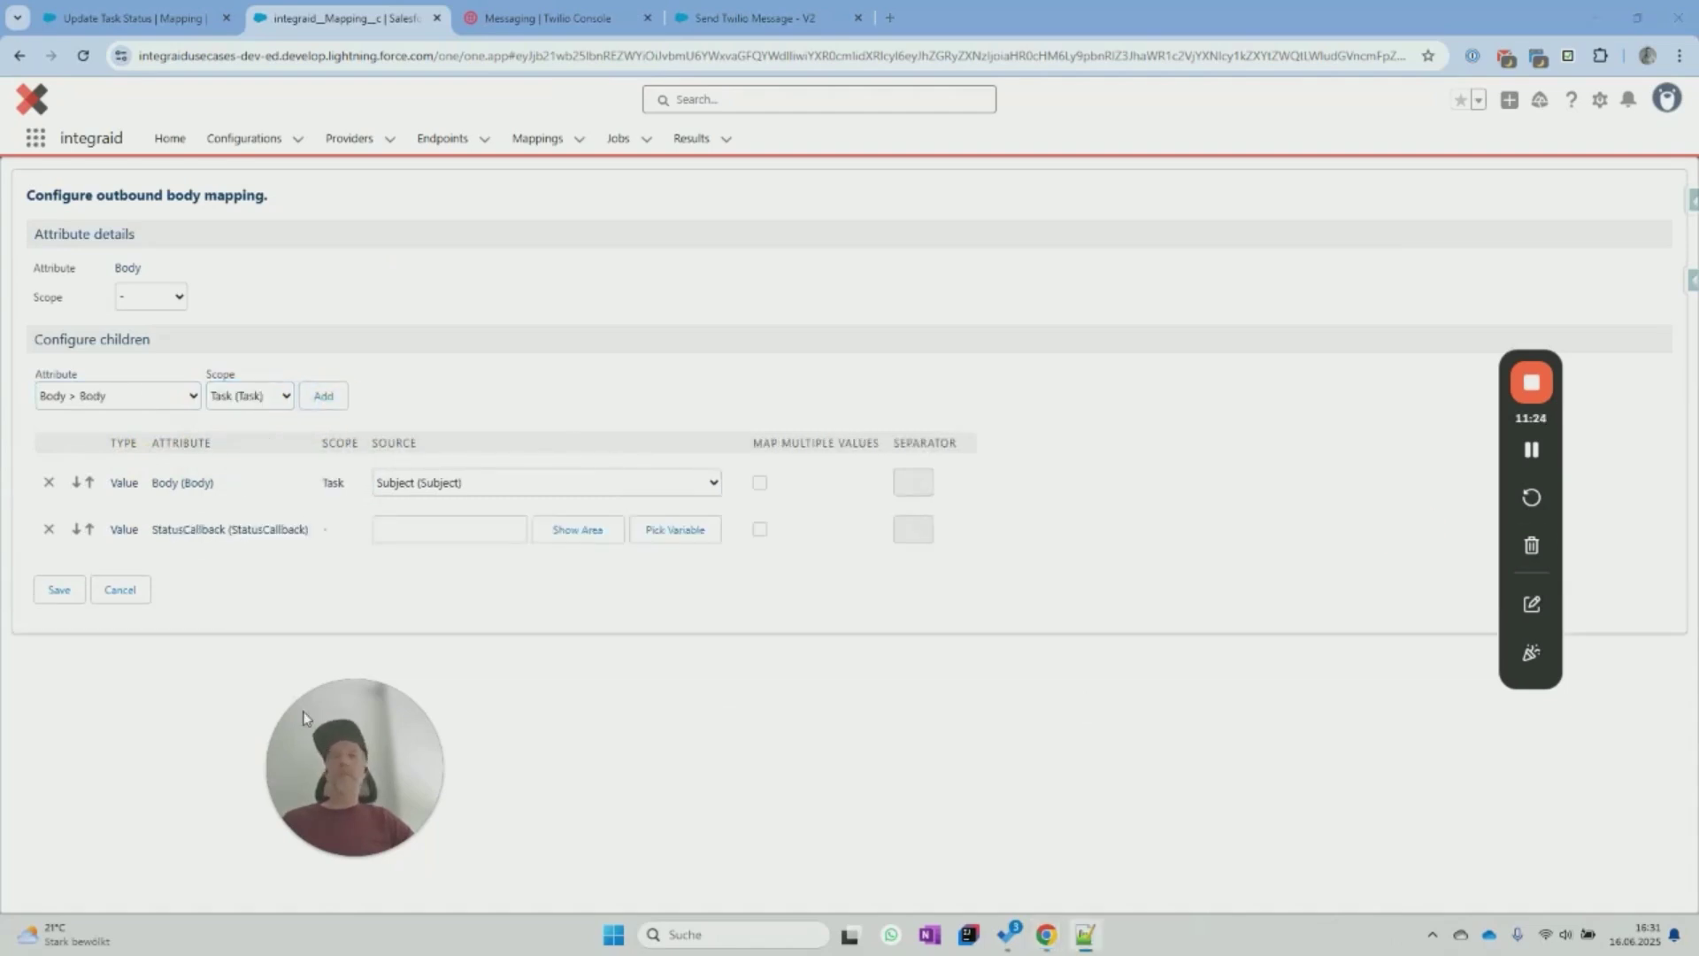
click(575, 530)
click(460, 550)
key(ctrl+v)
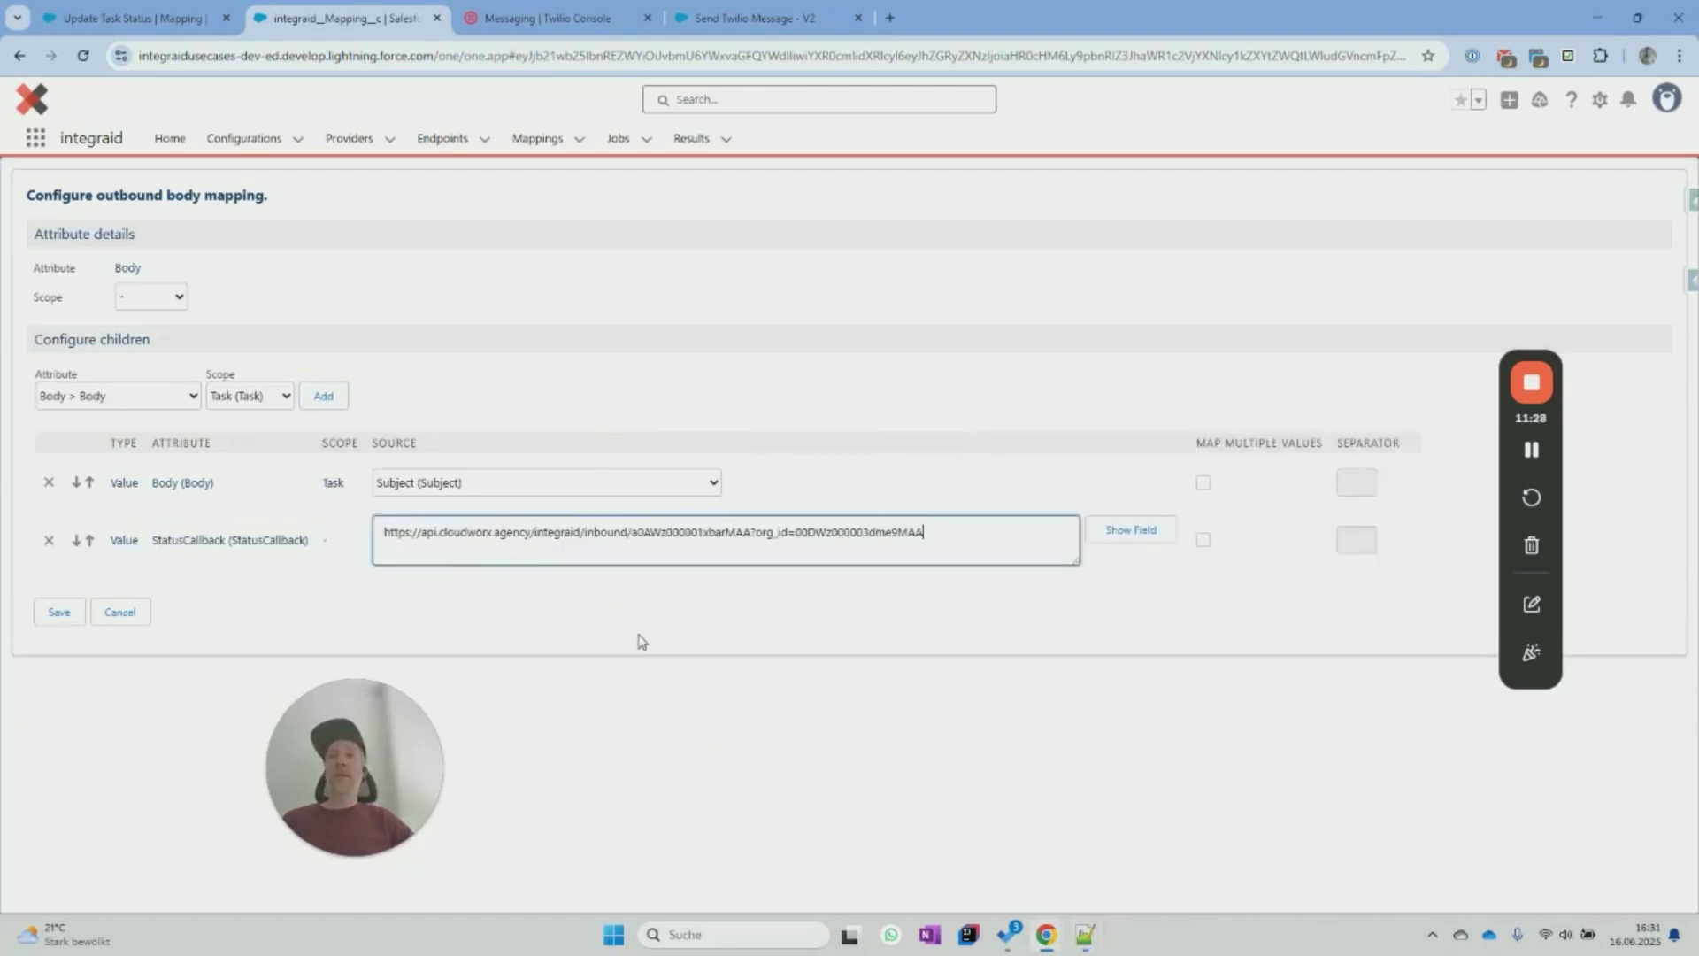
Map the To attribute to the task's To Address.
click(162, 399)
click(138, 485)
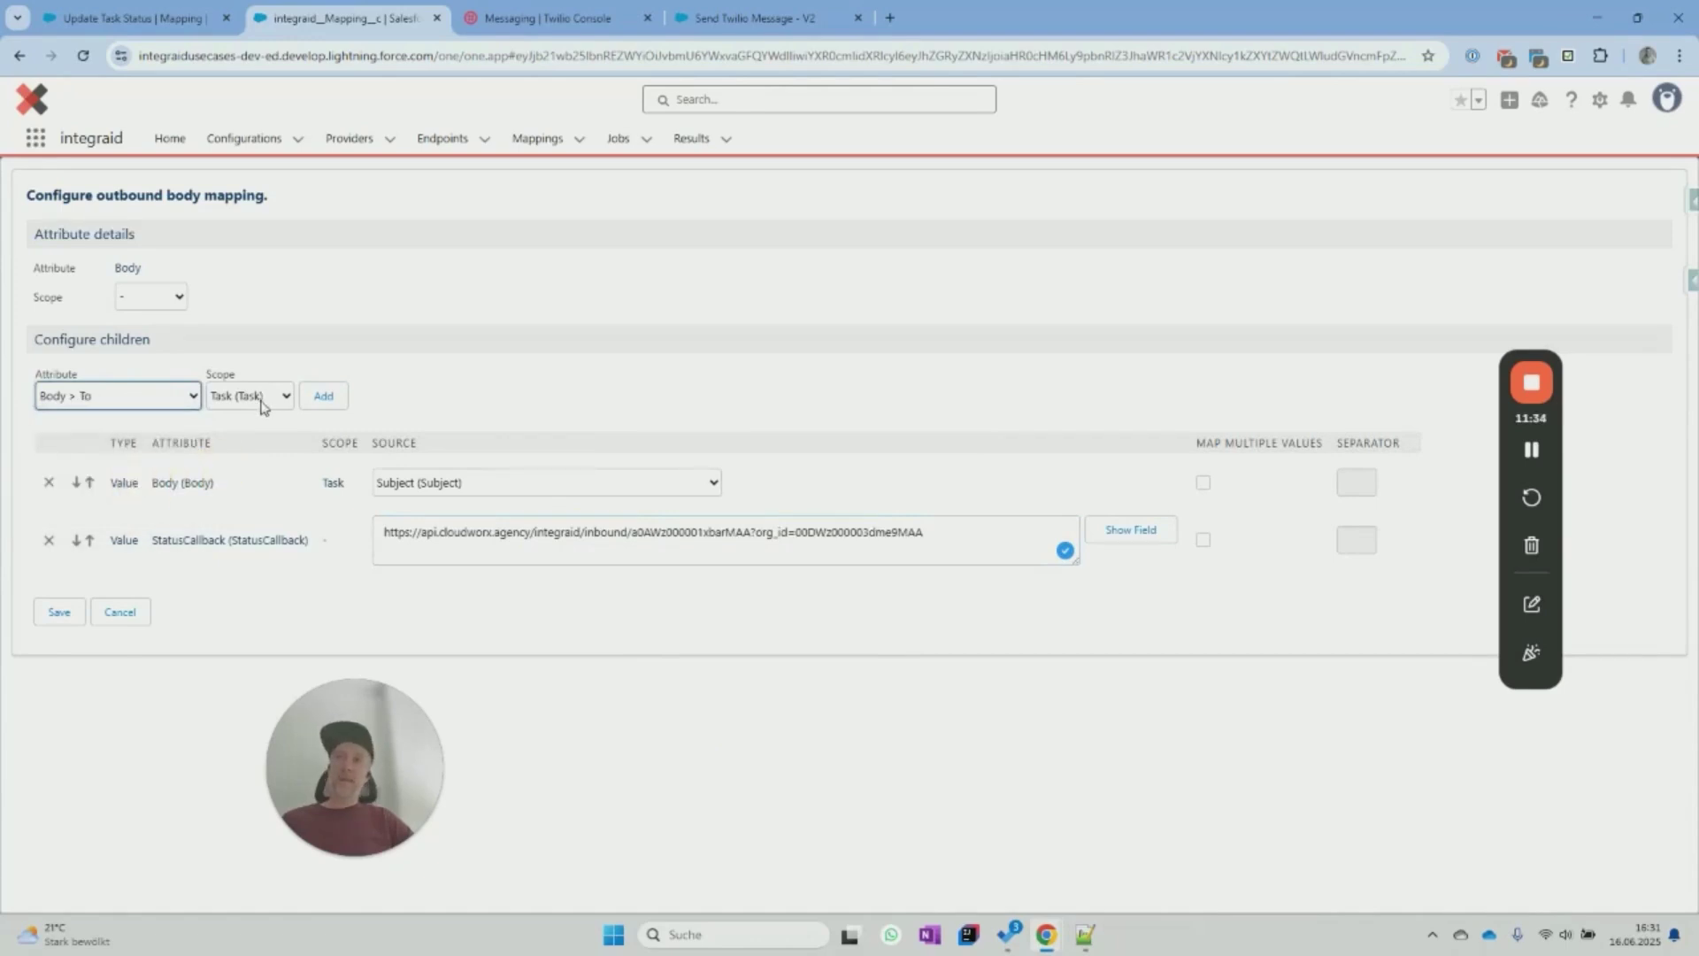
click(323, 396)
click(483, 602)
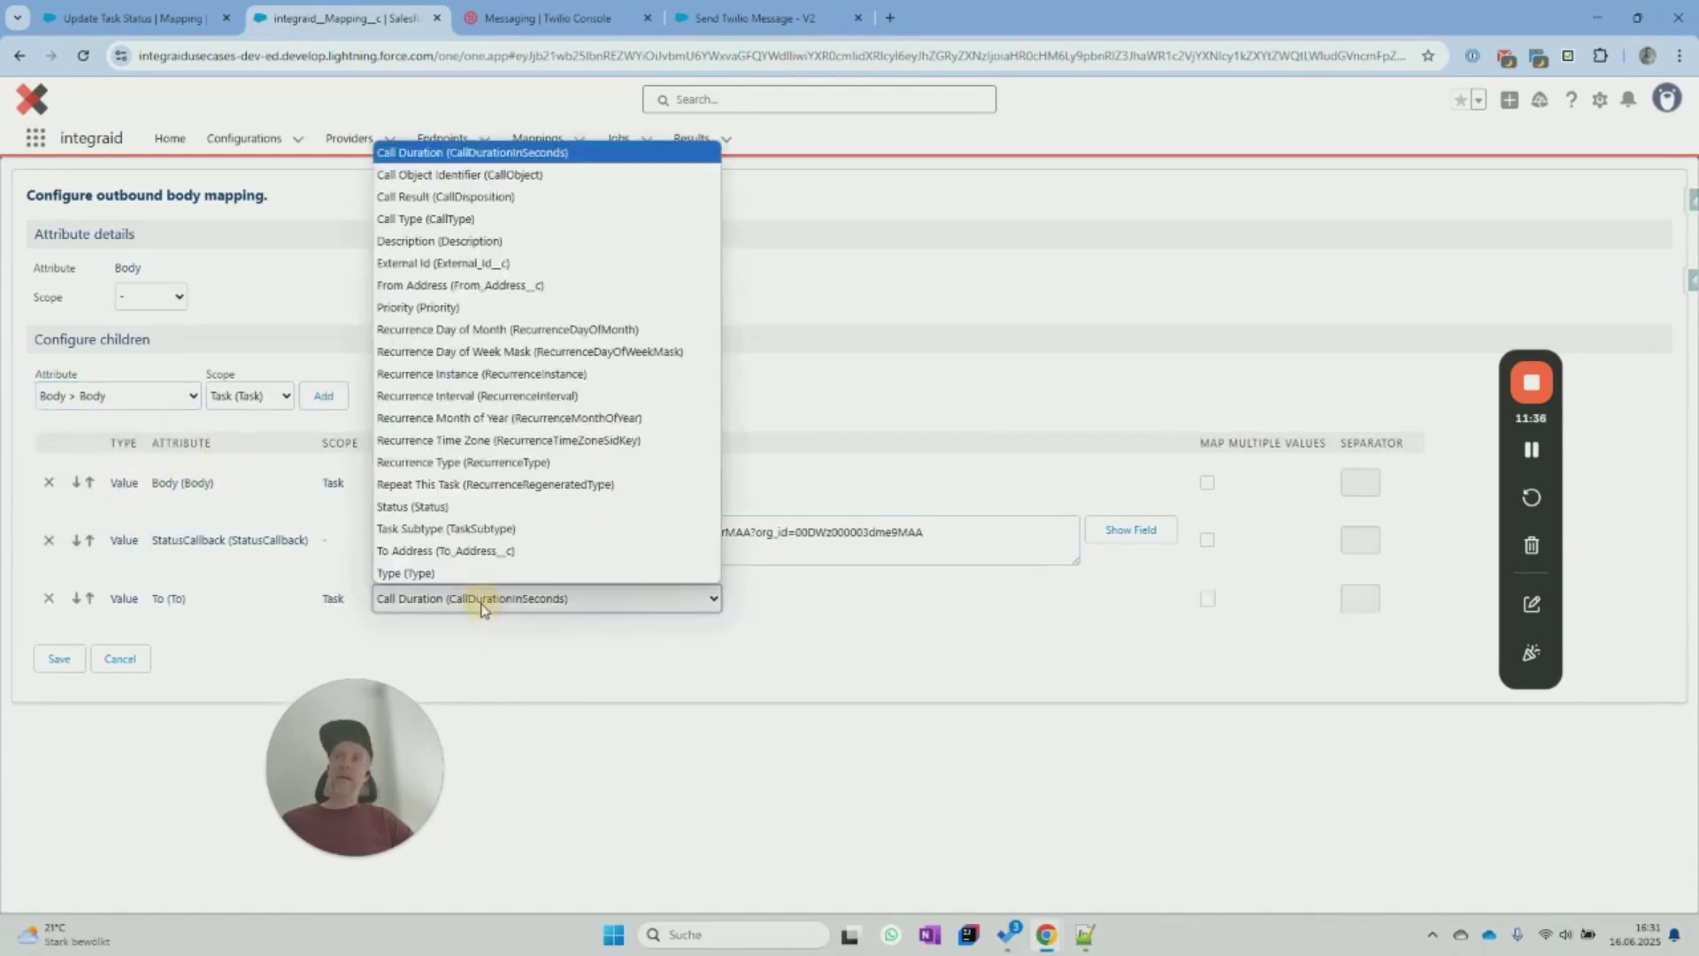
click(489, 552)
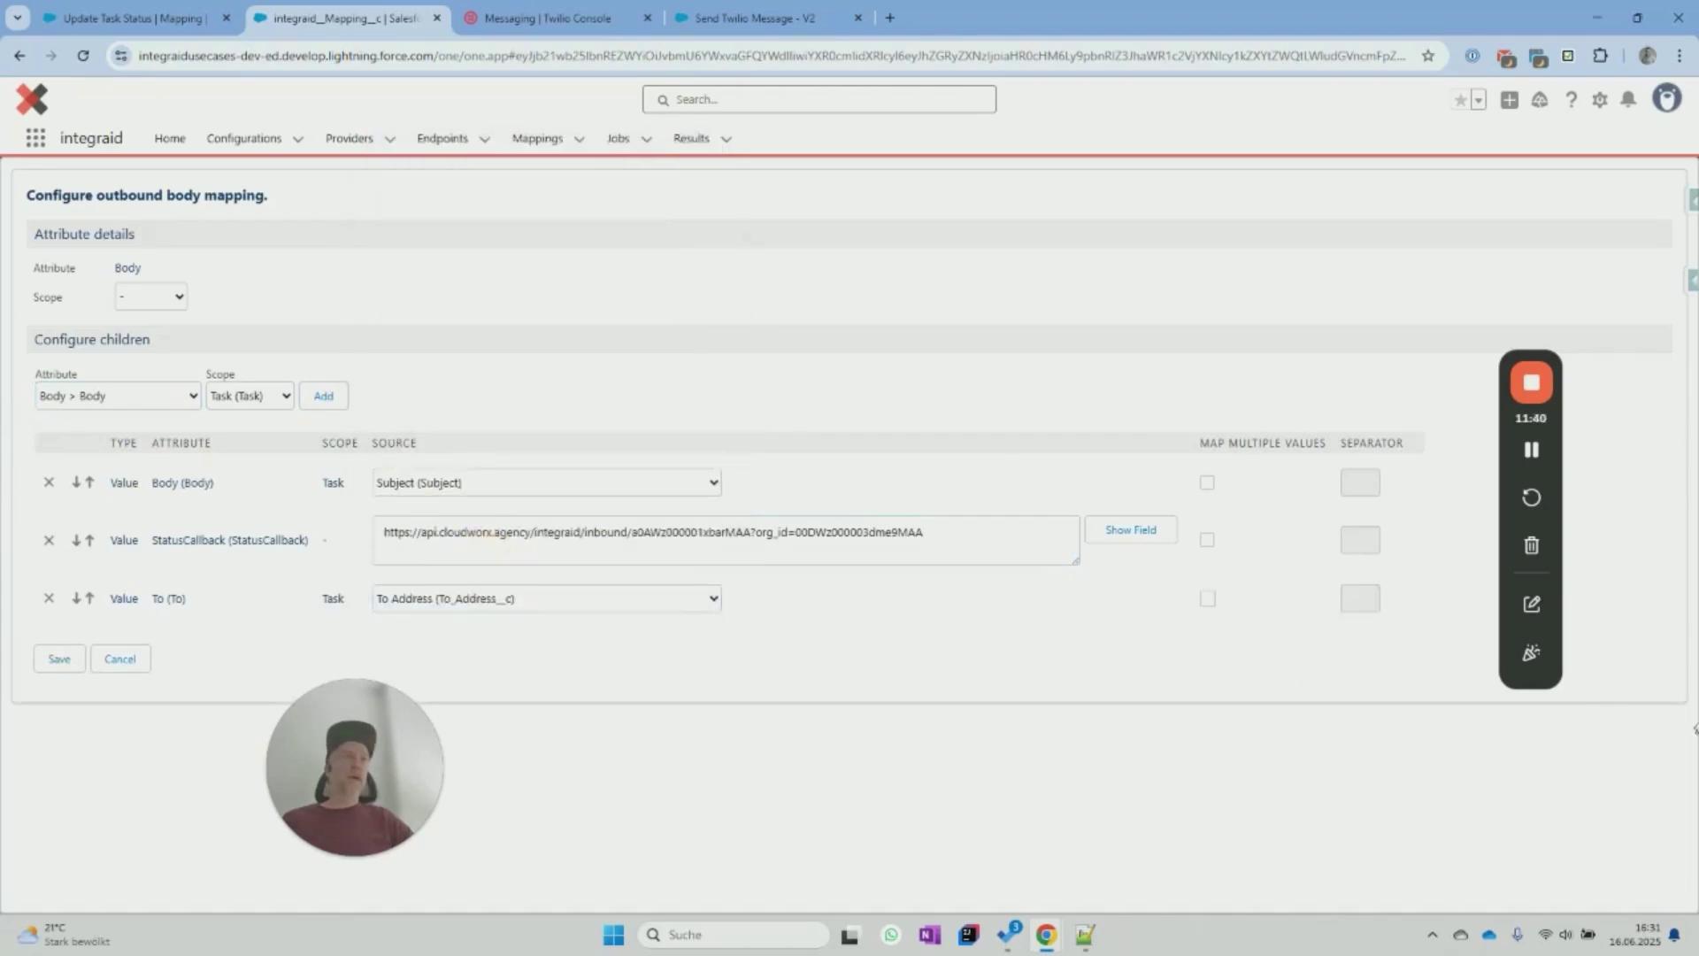
Add an empty MessagingServiceSid entry with no scope.
click(118, 396)
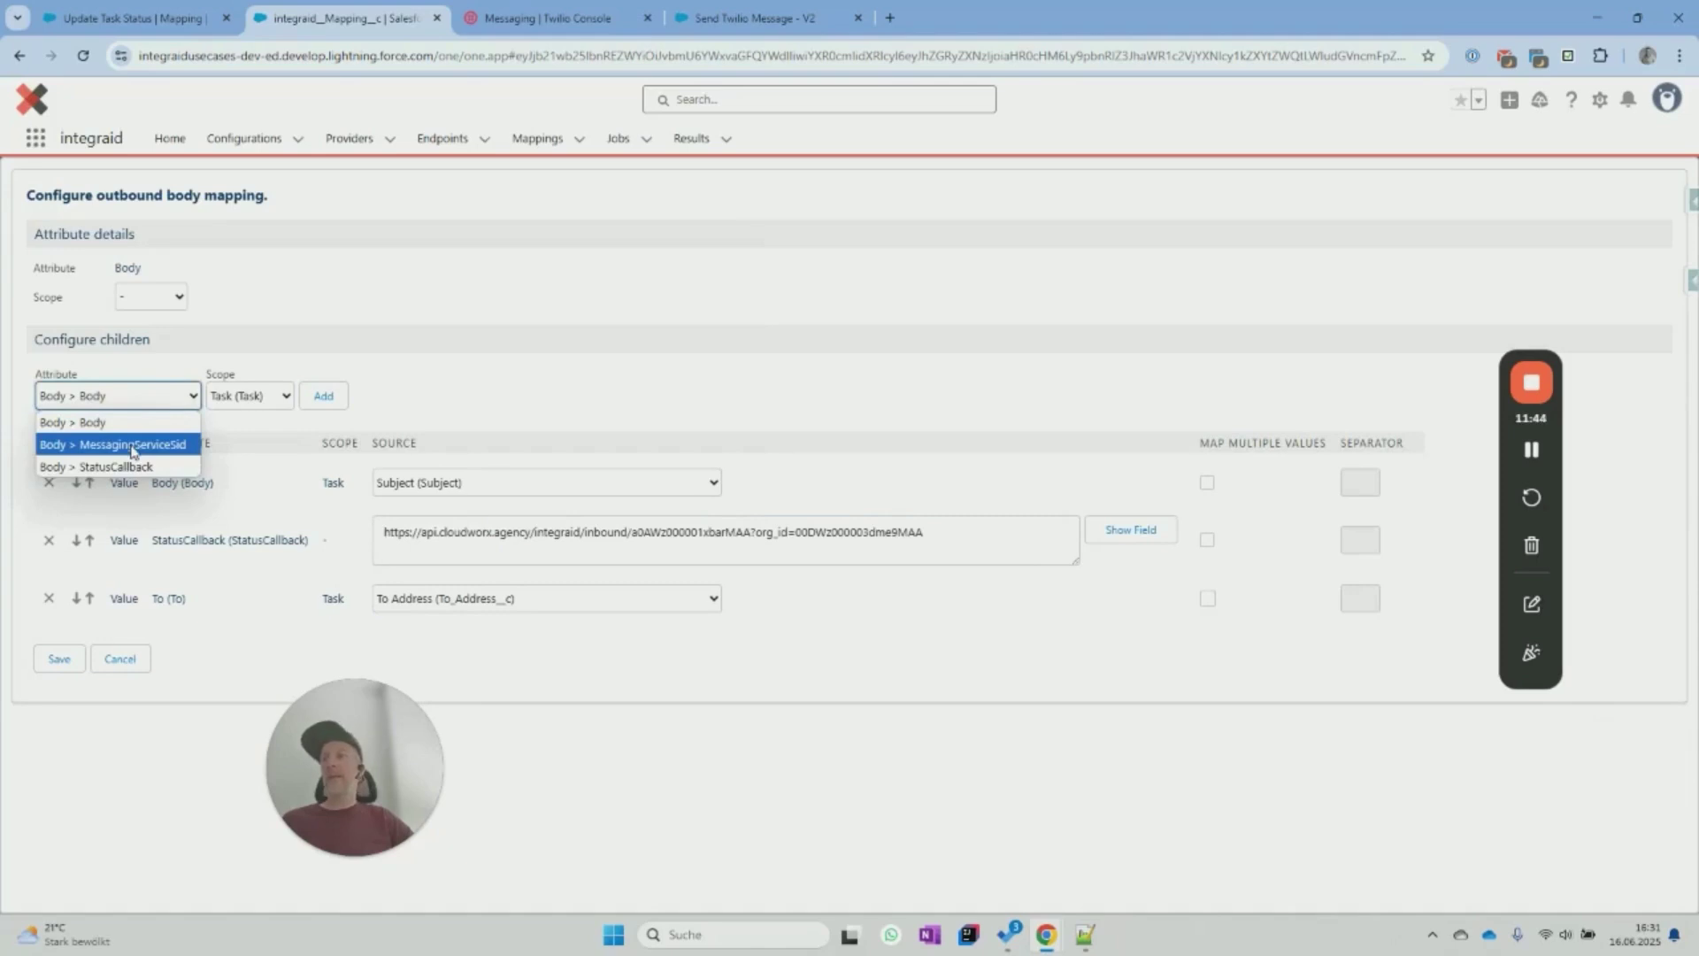
click(133, 445)
click(239, 403)
click(239, 420)
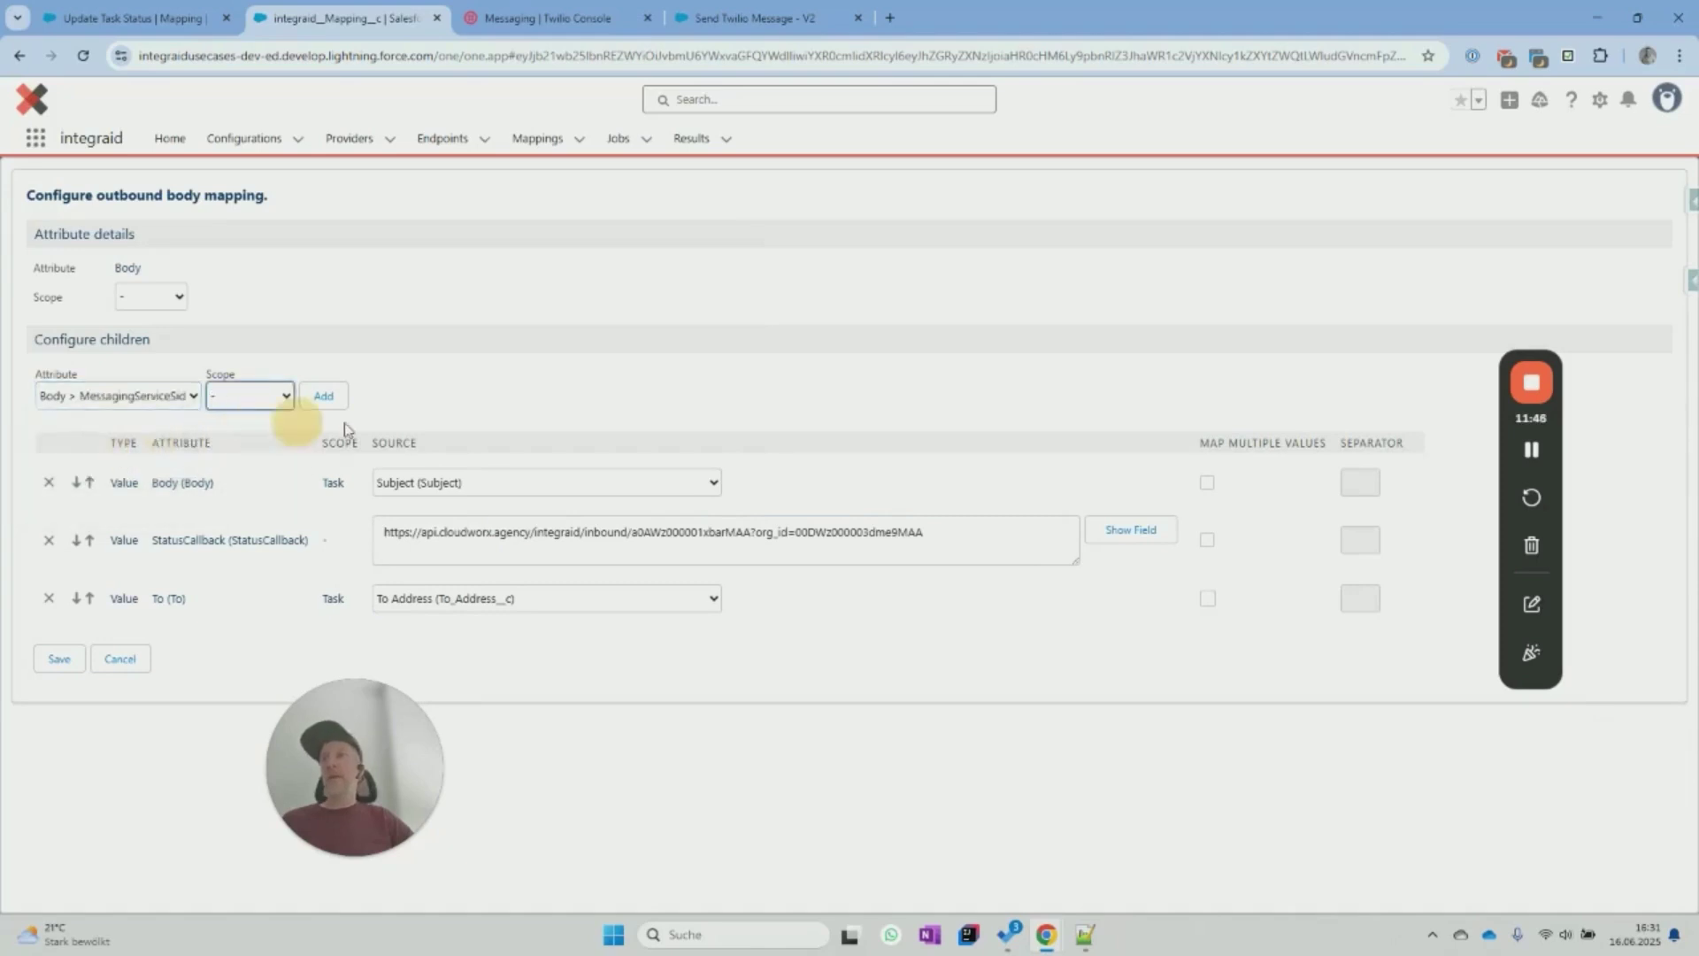
click(323, 396)
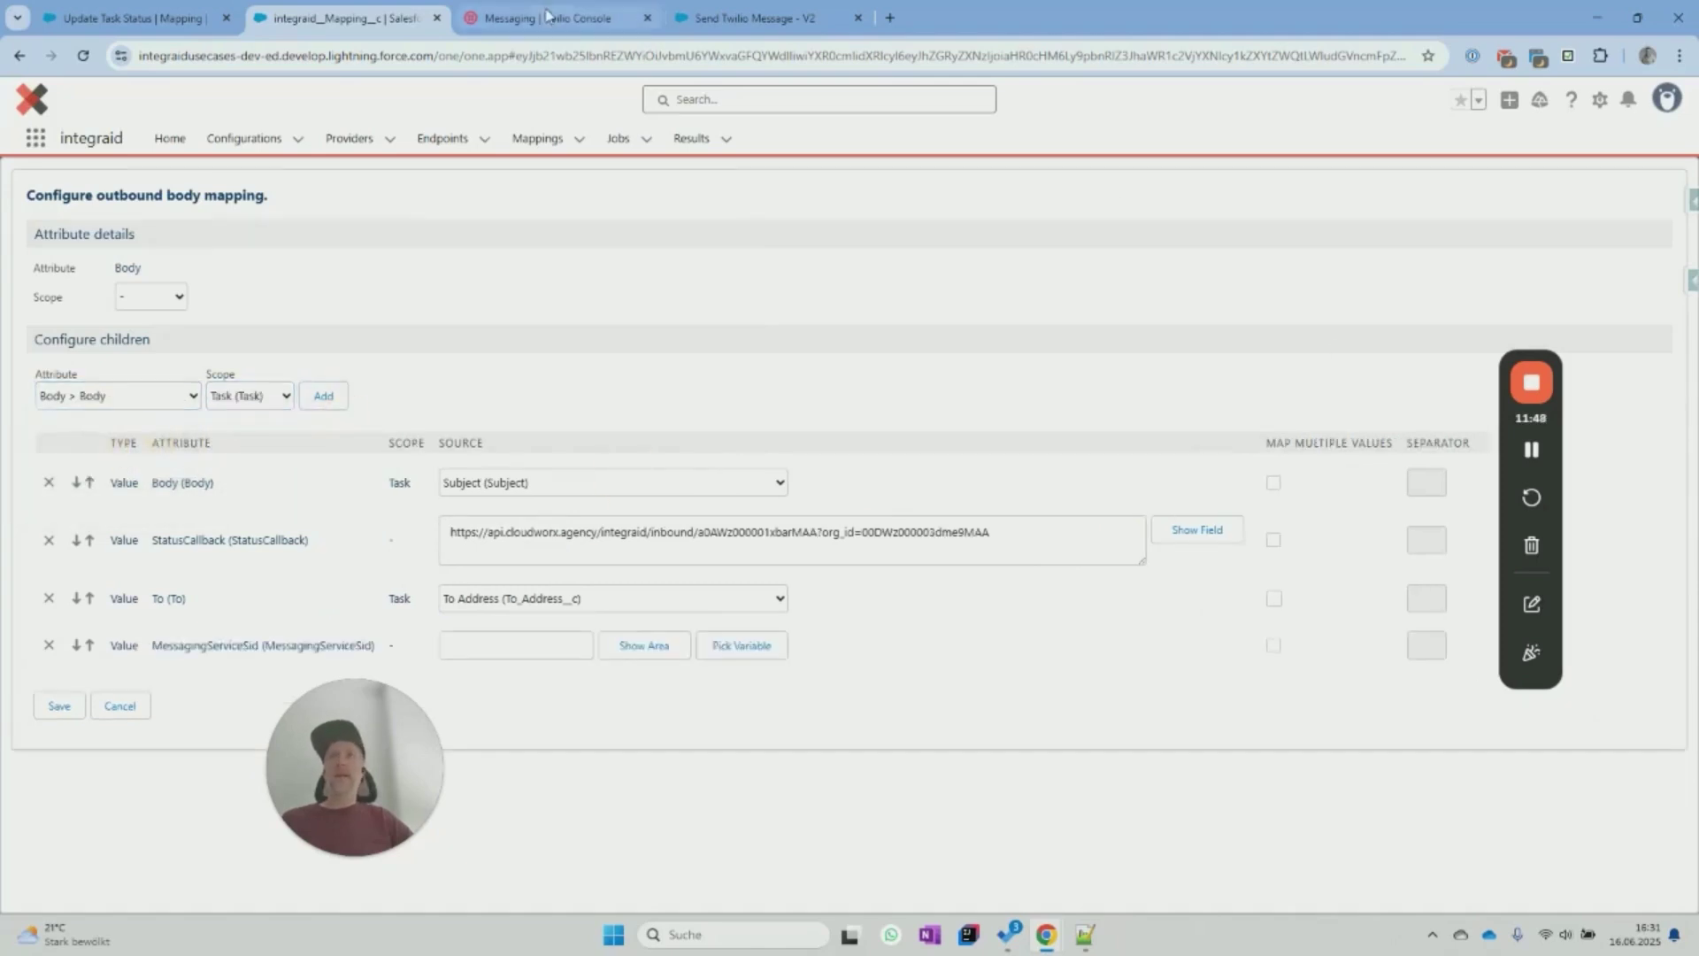
click(544, 18)
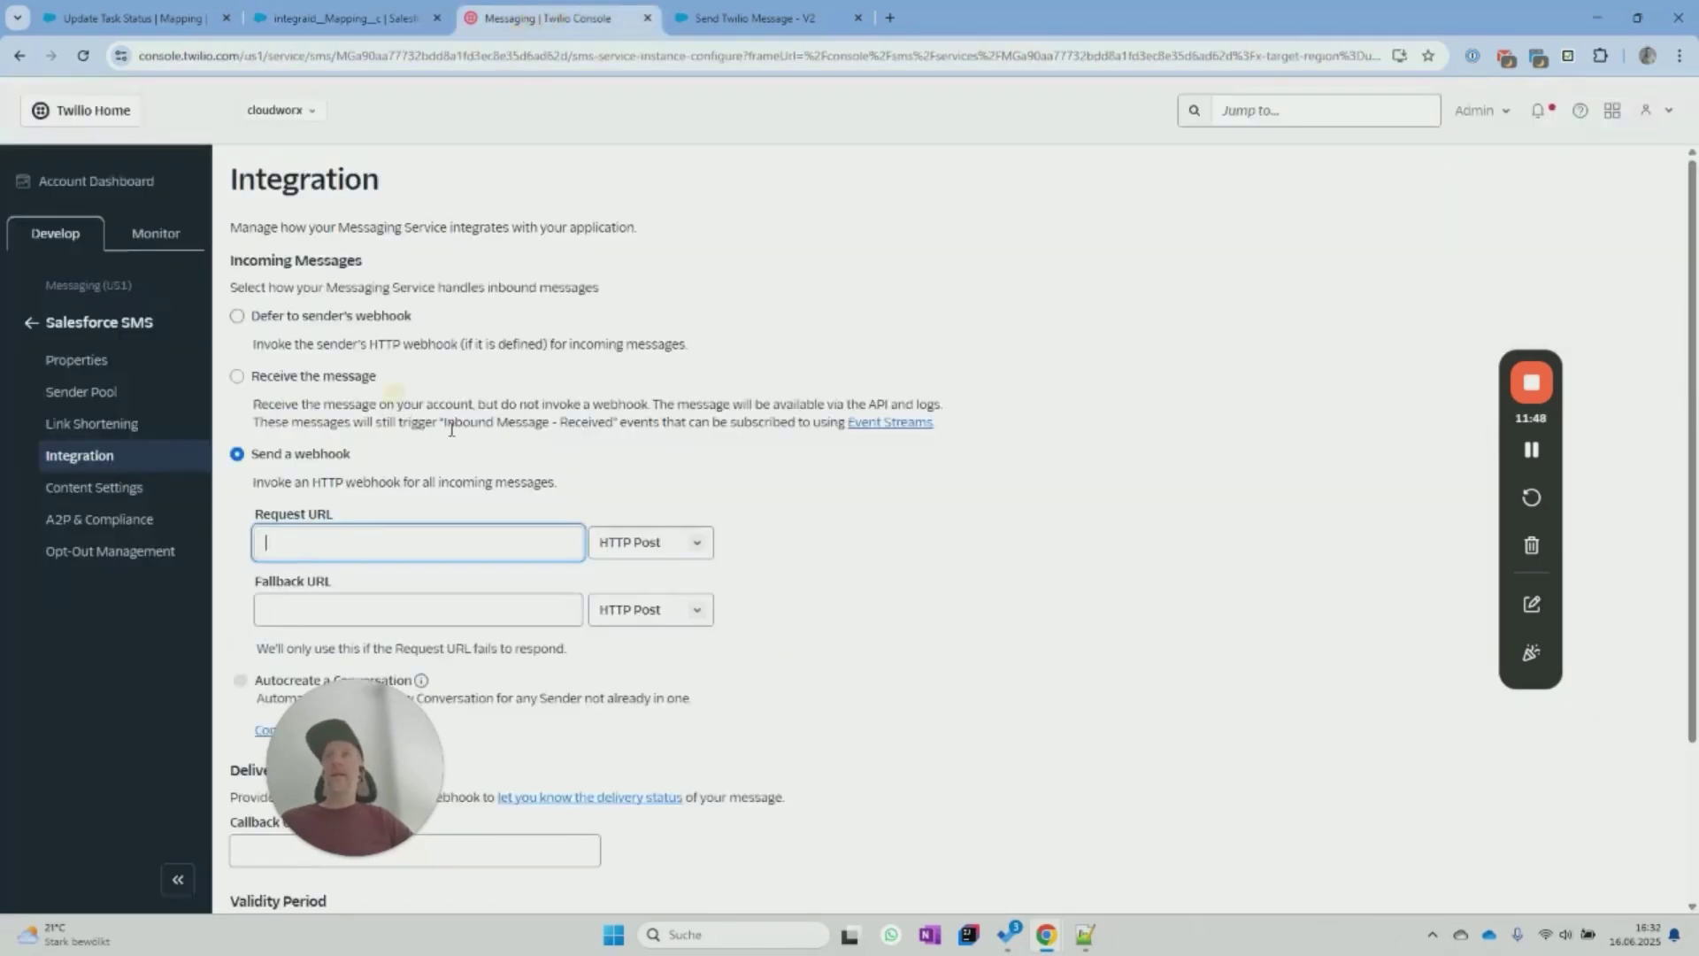
Copy the Messaging Service SID from the service's Properties page, then go back to integraid.
click(78, 361)
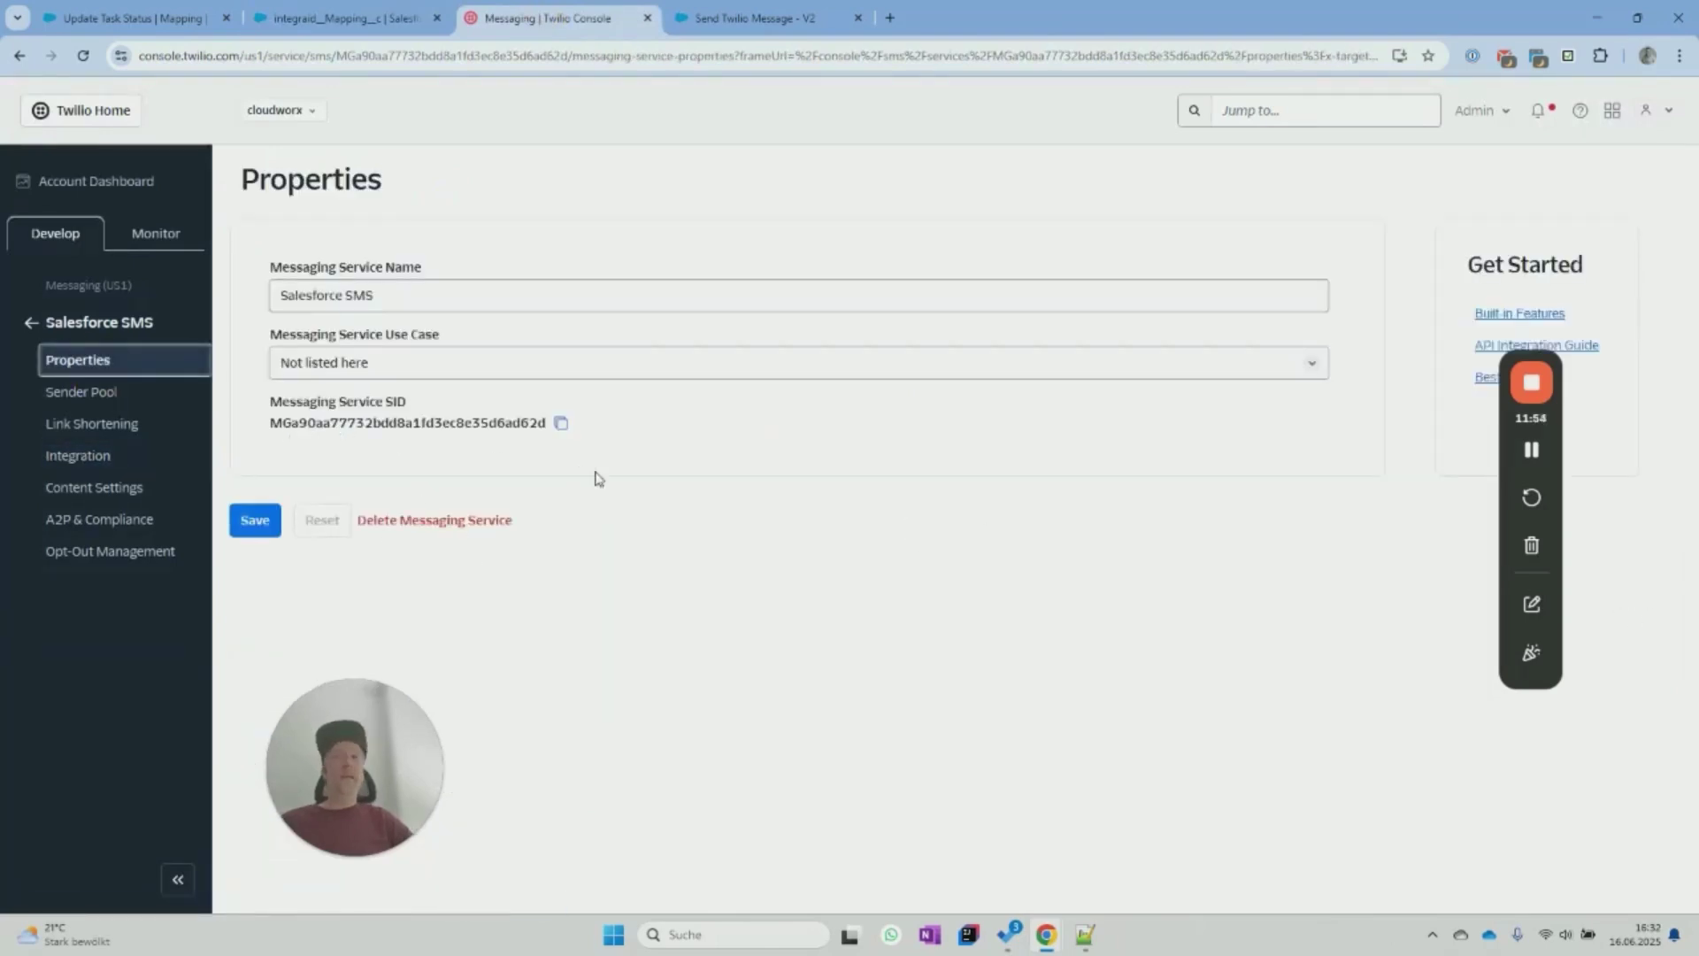
click(561, 423)
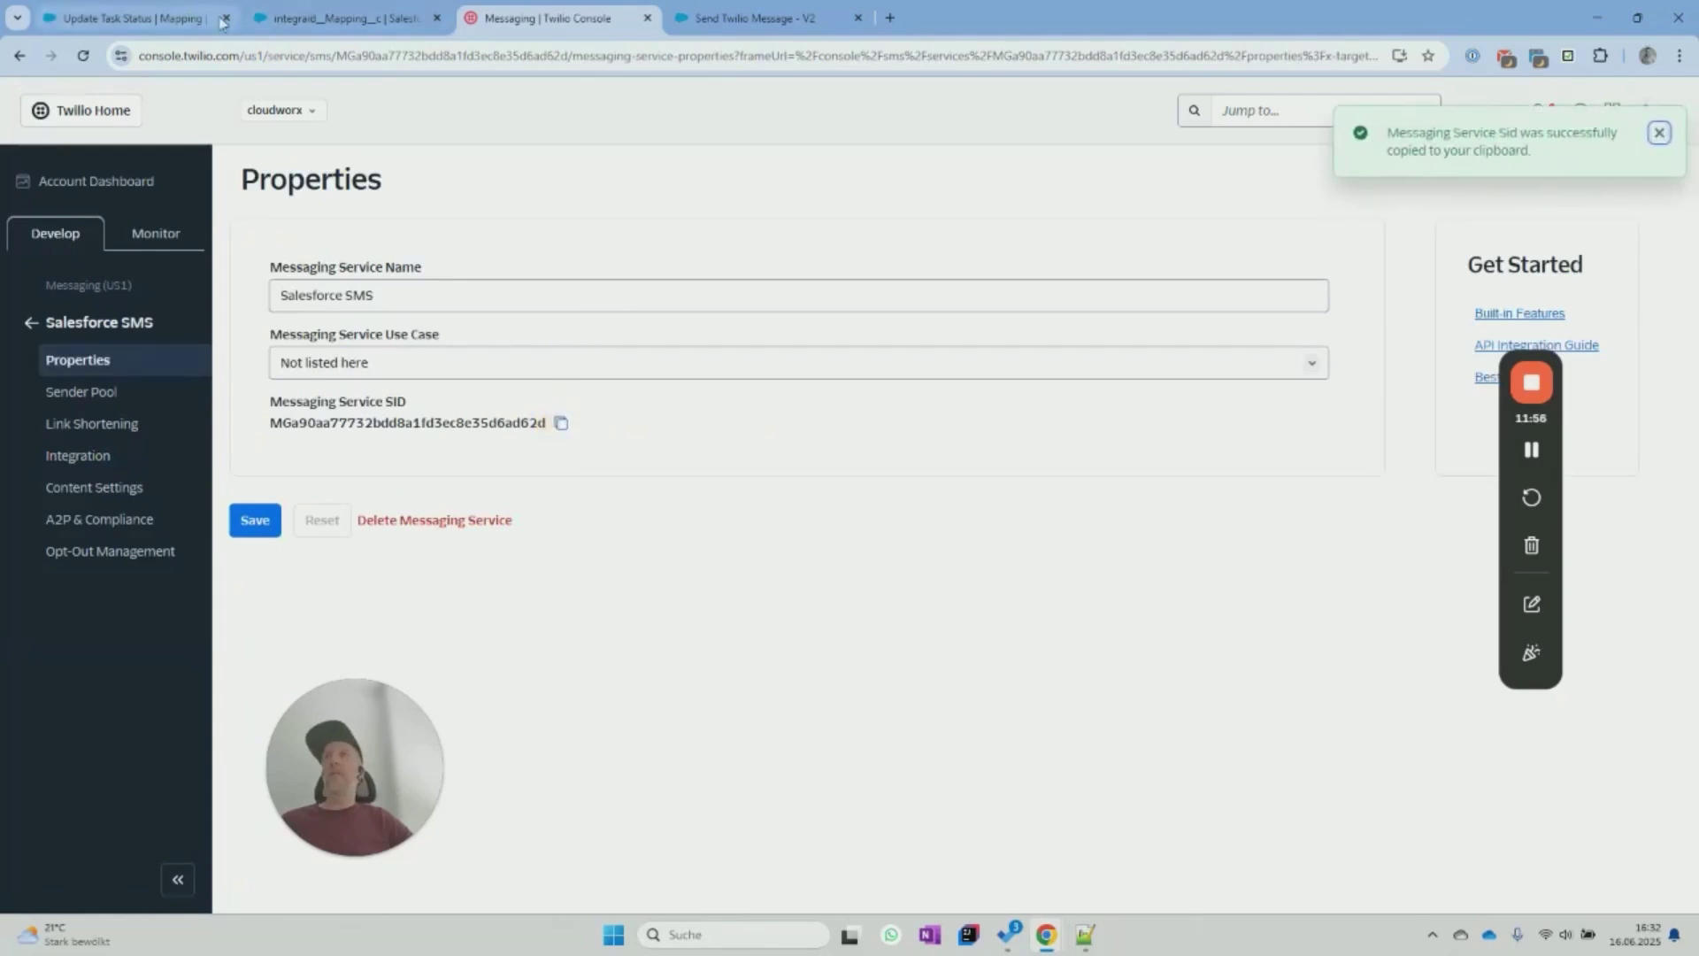
click(326, 18)
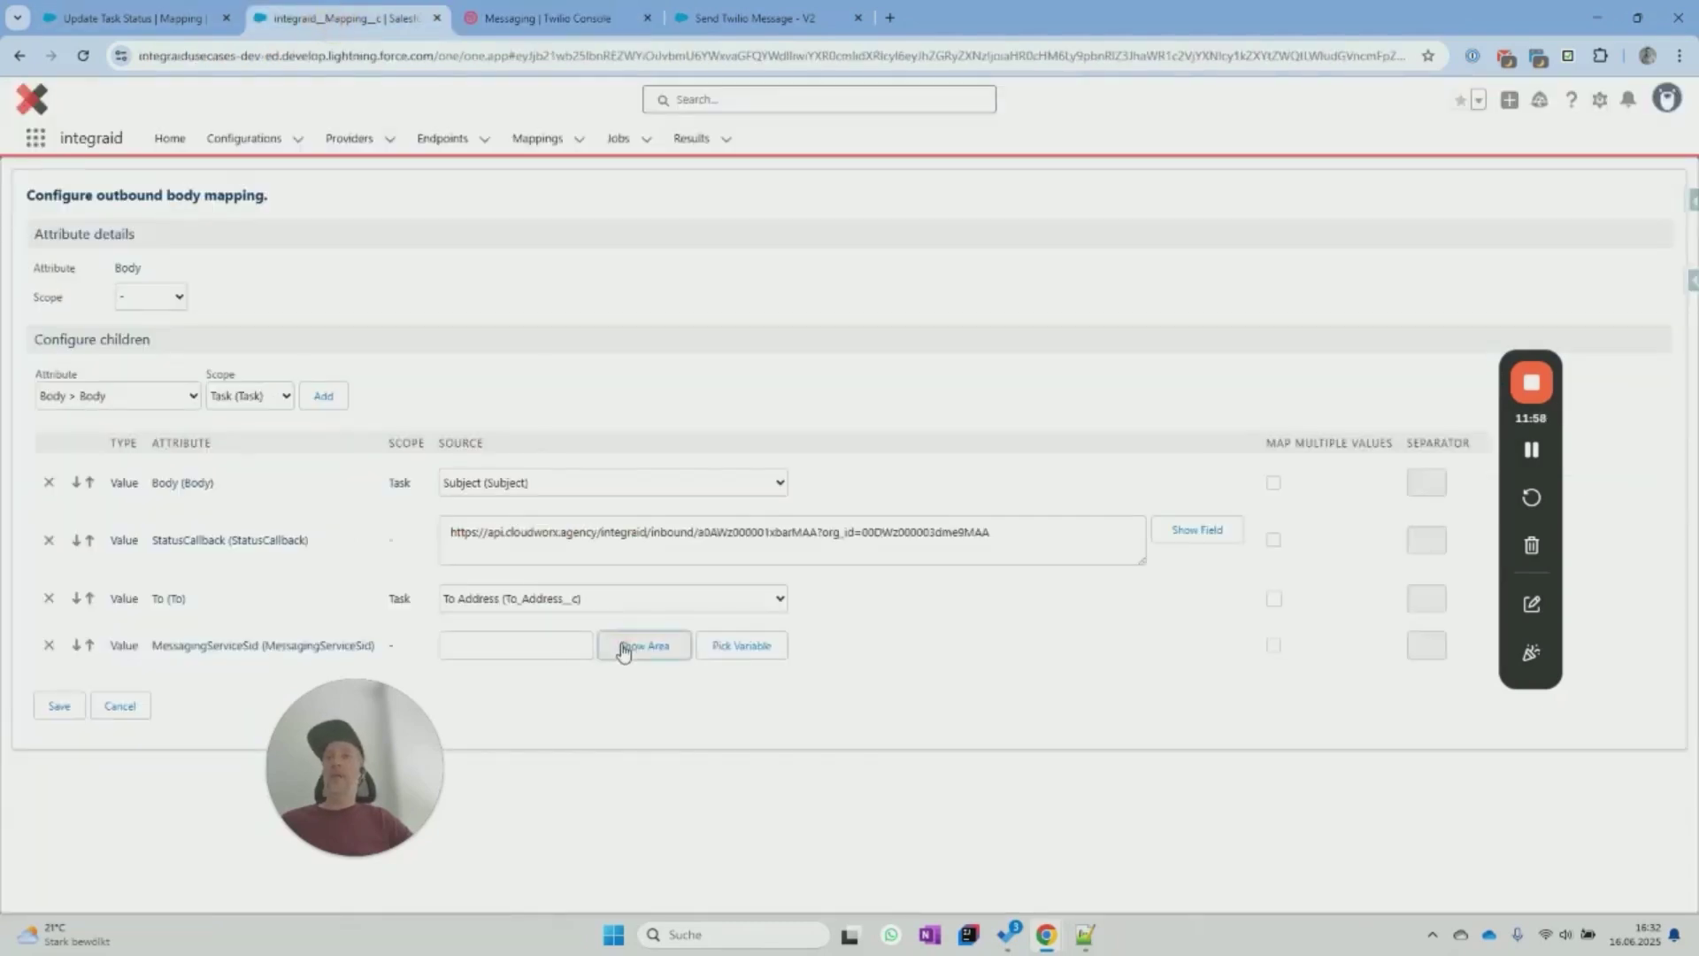
Paste the Twilio SID into the MessagingServiceSid source and save the outbound configuration.
click(561, 654)
key(ctrl+v)
click(59, 727)
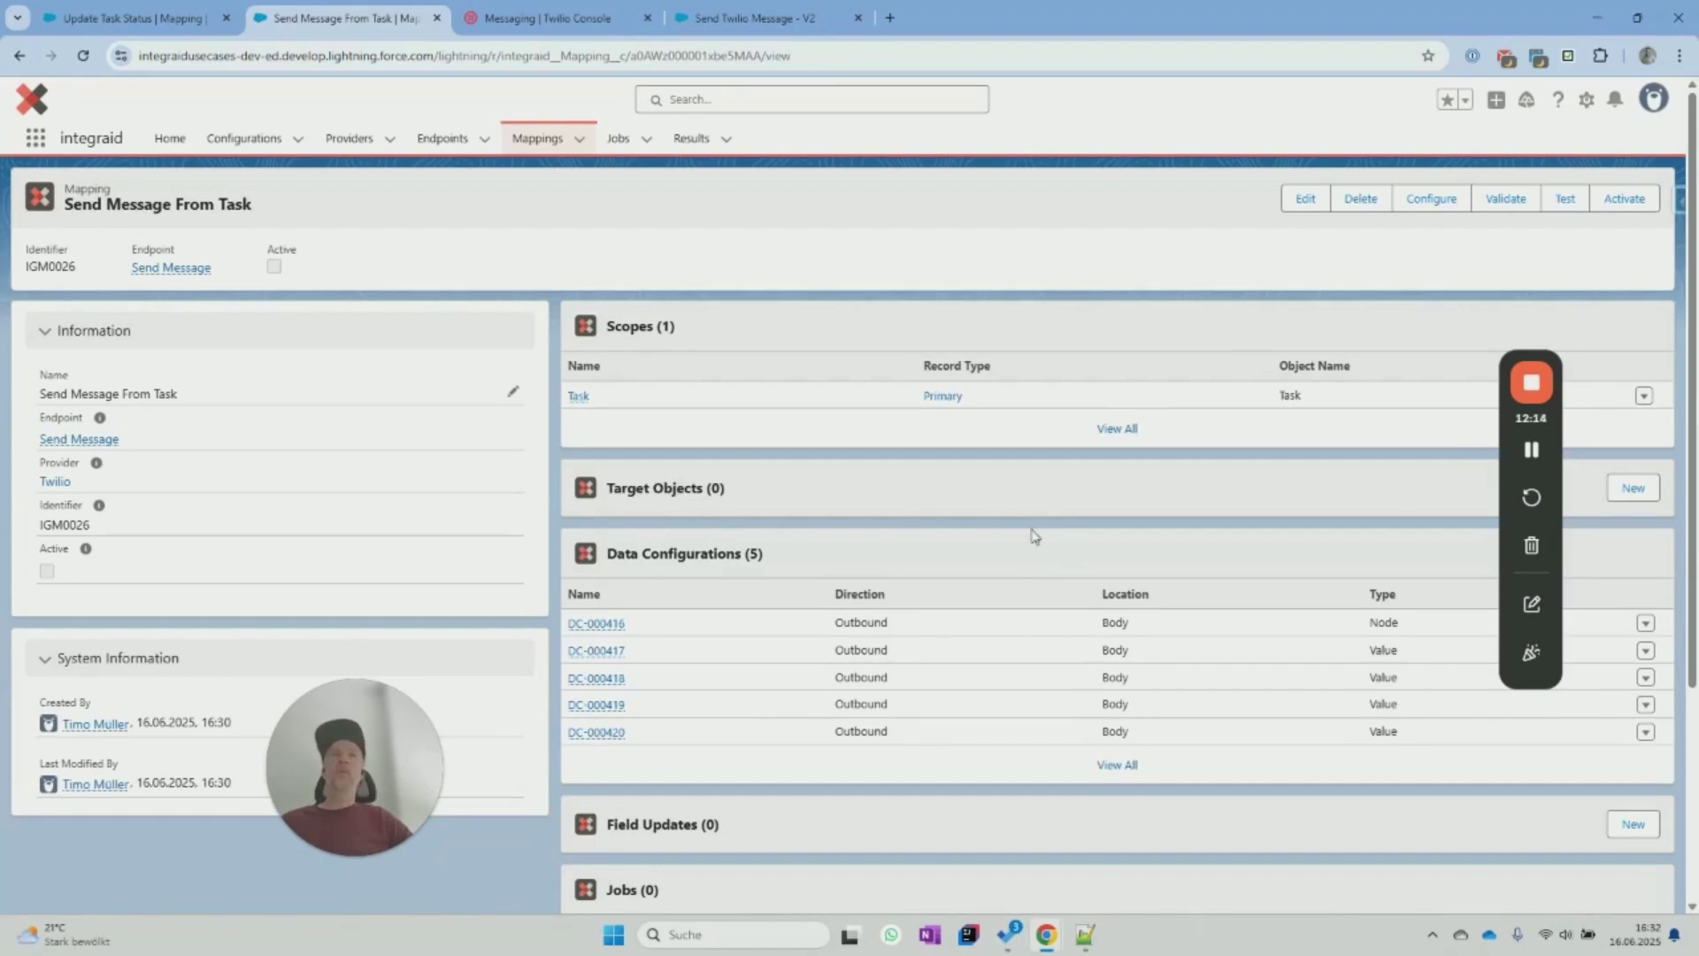
Start a new mapping configuration with the Inbound direction.
click(1451, 202)
click(103, 296)
click(77, 338)
click(65, 345)
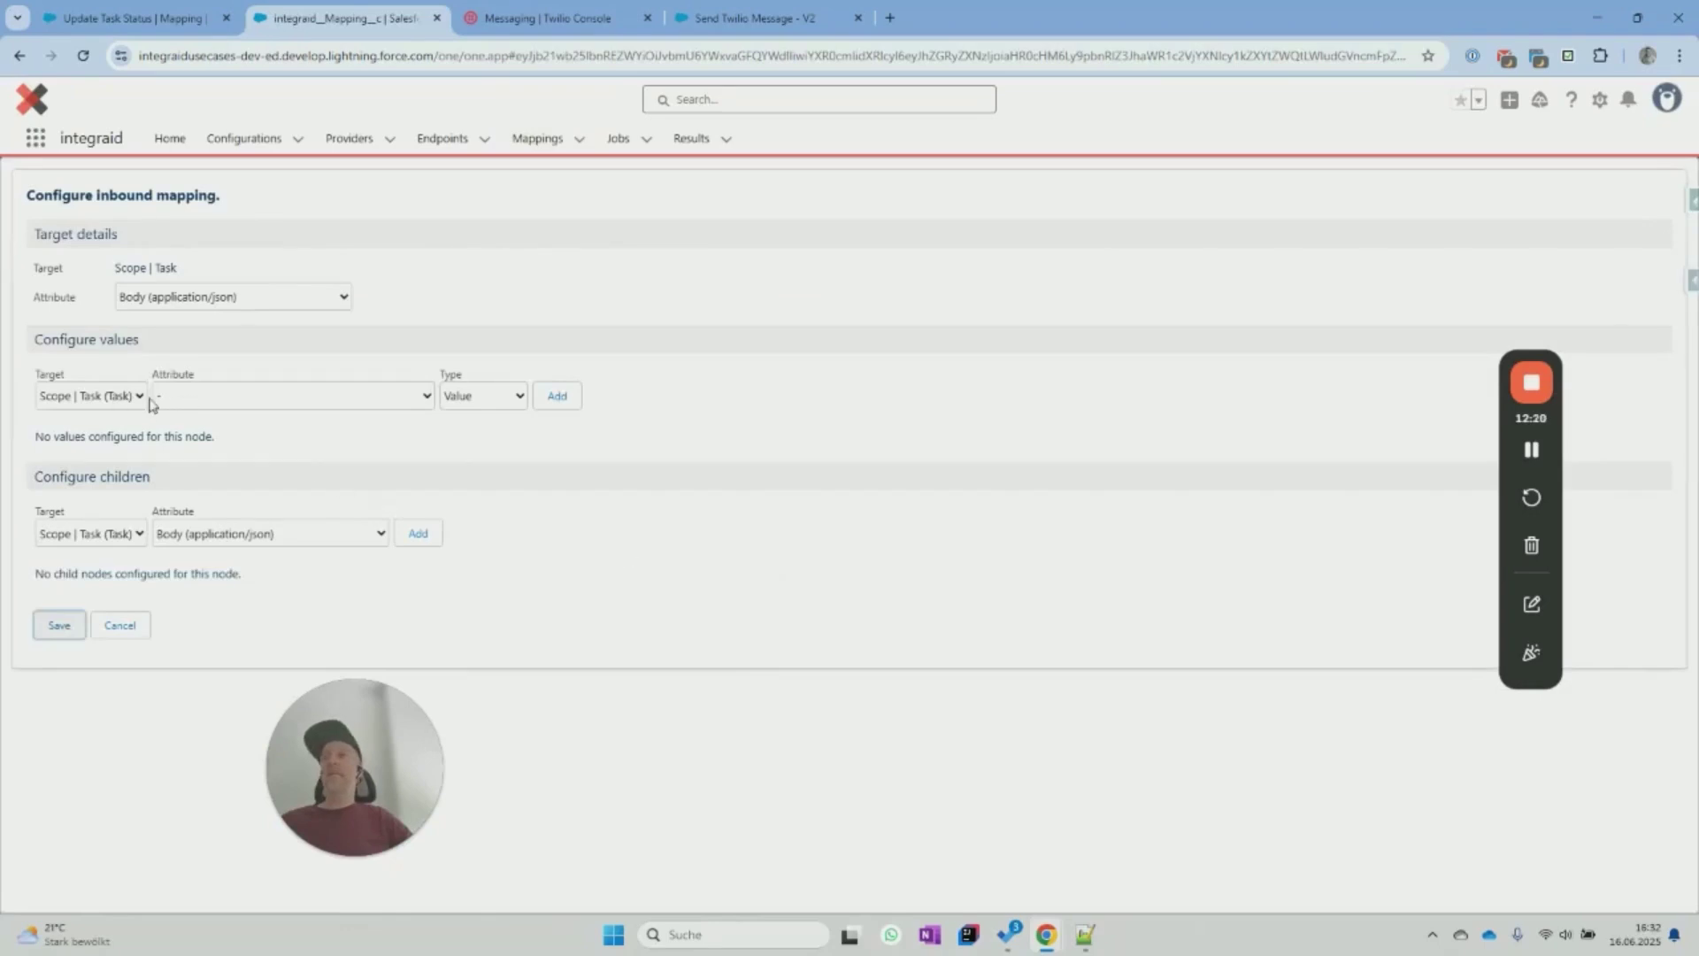
Map the incoming Body Sid to the task's External Id field and save.
click(212, 405)
drag(385, 757, 735, 761)
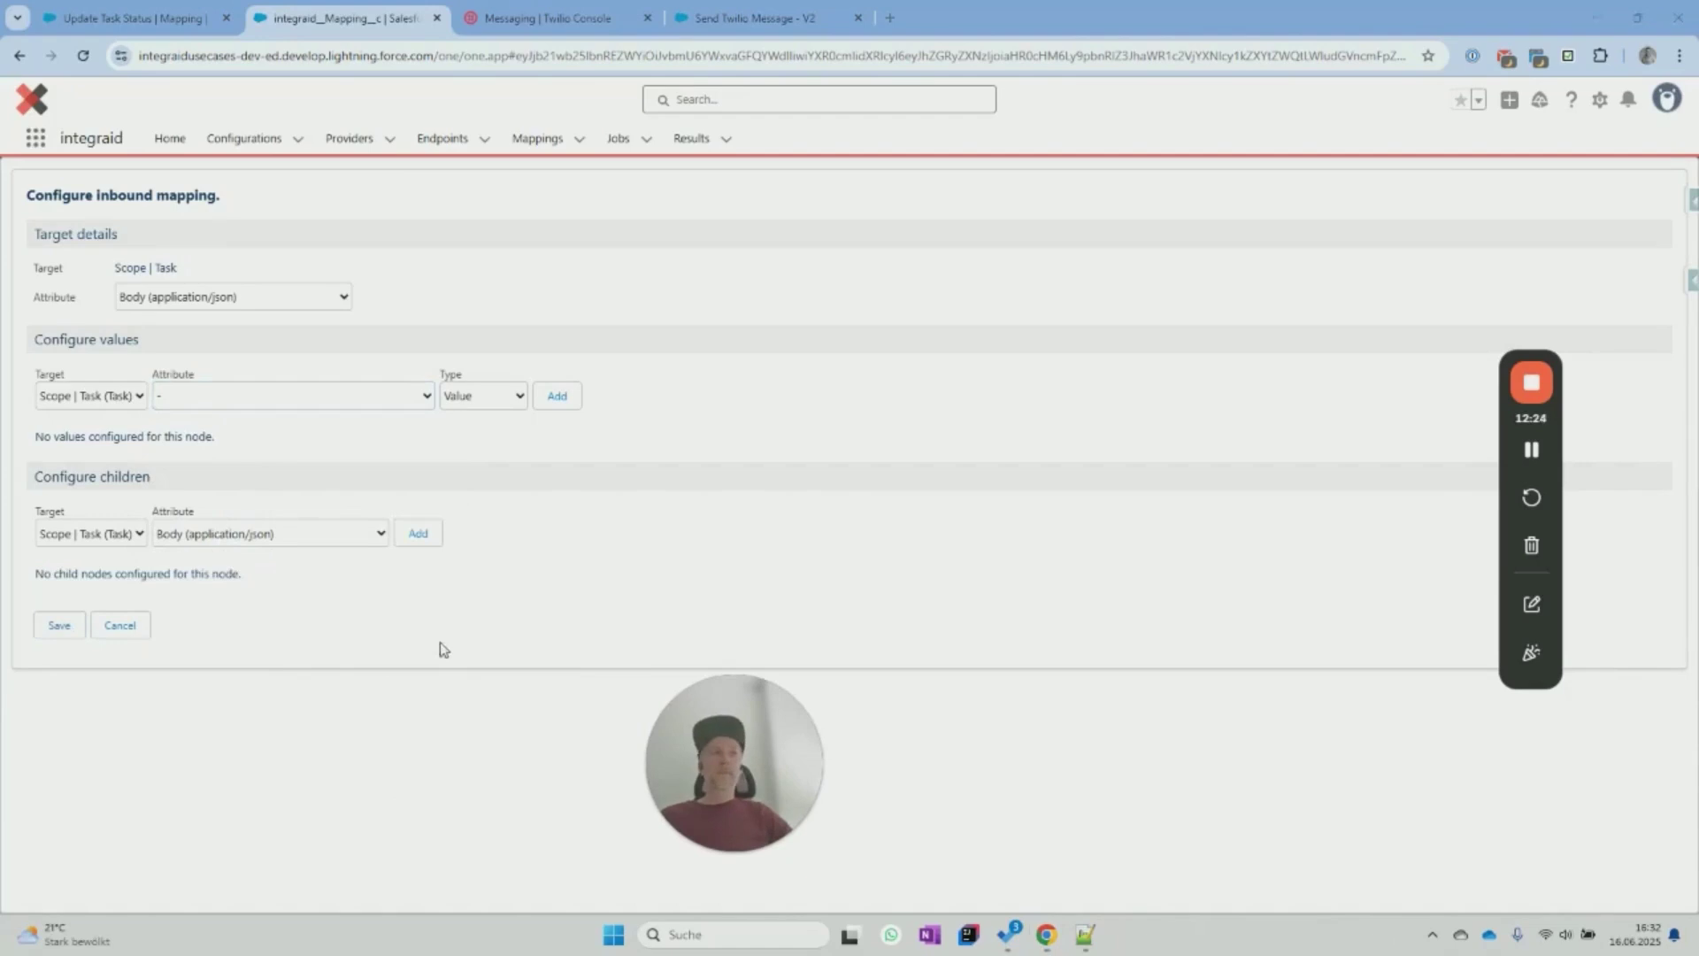
click(289, 398)
click(309, 646)
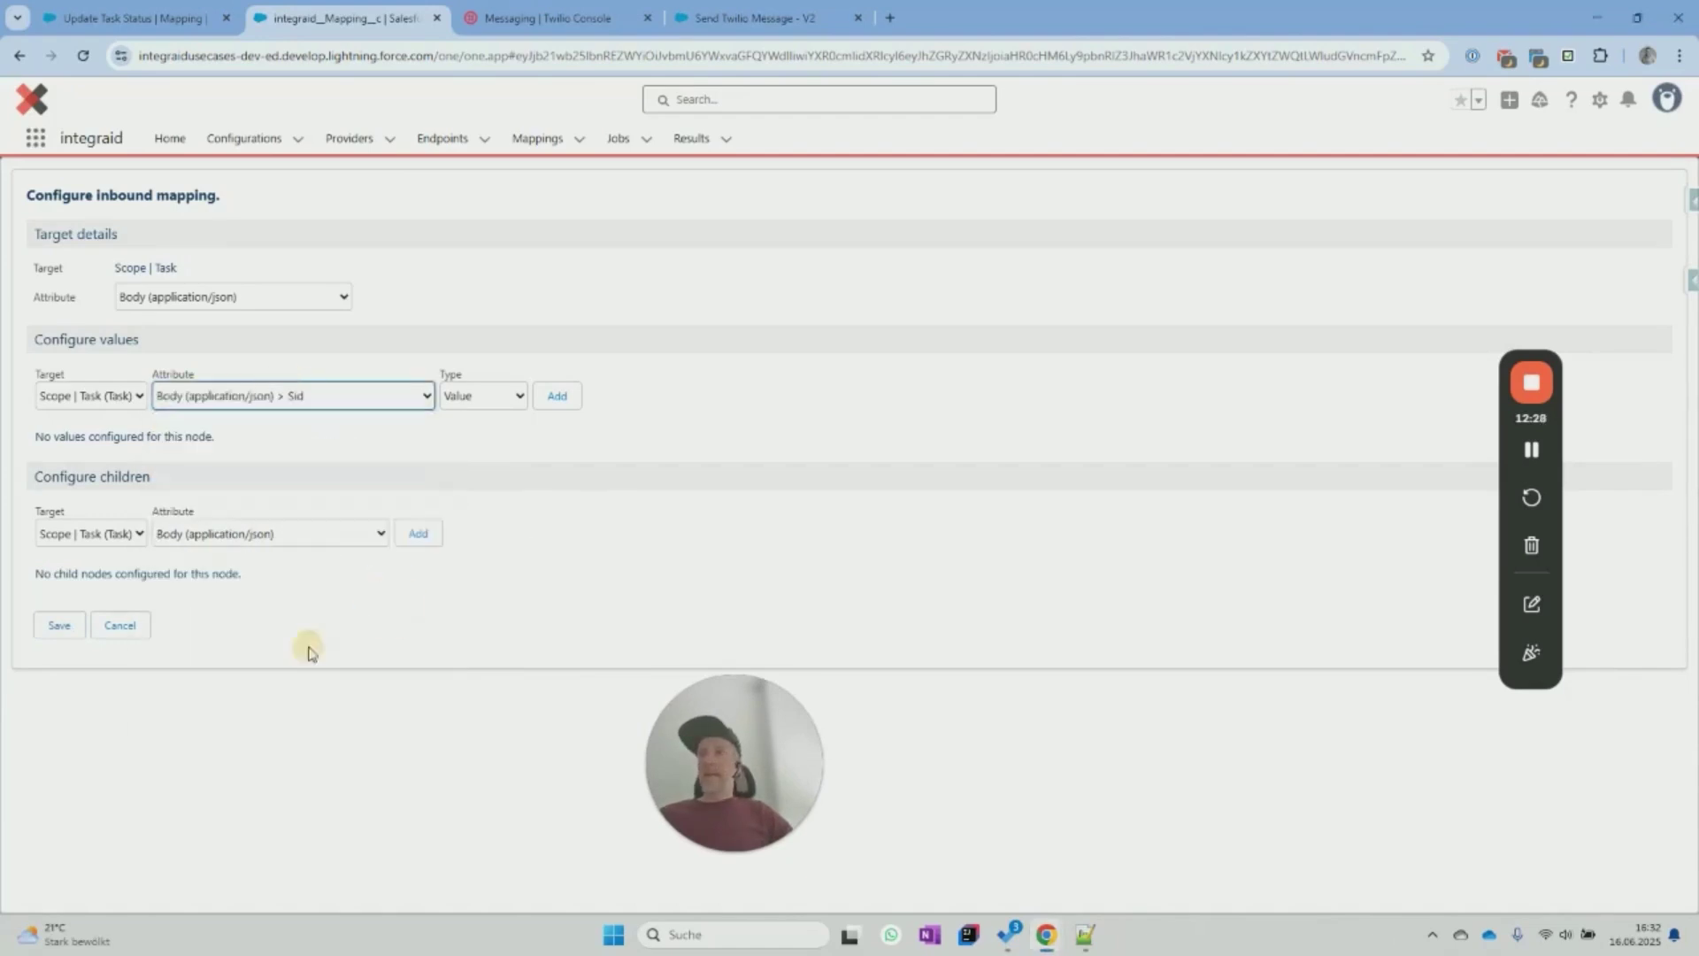
click(557, 396)
click(343, 484)
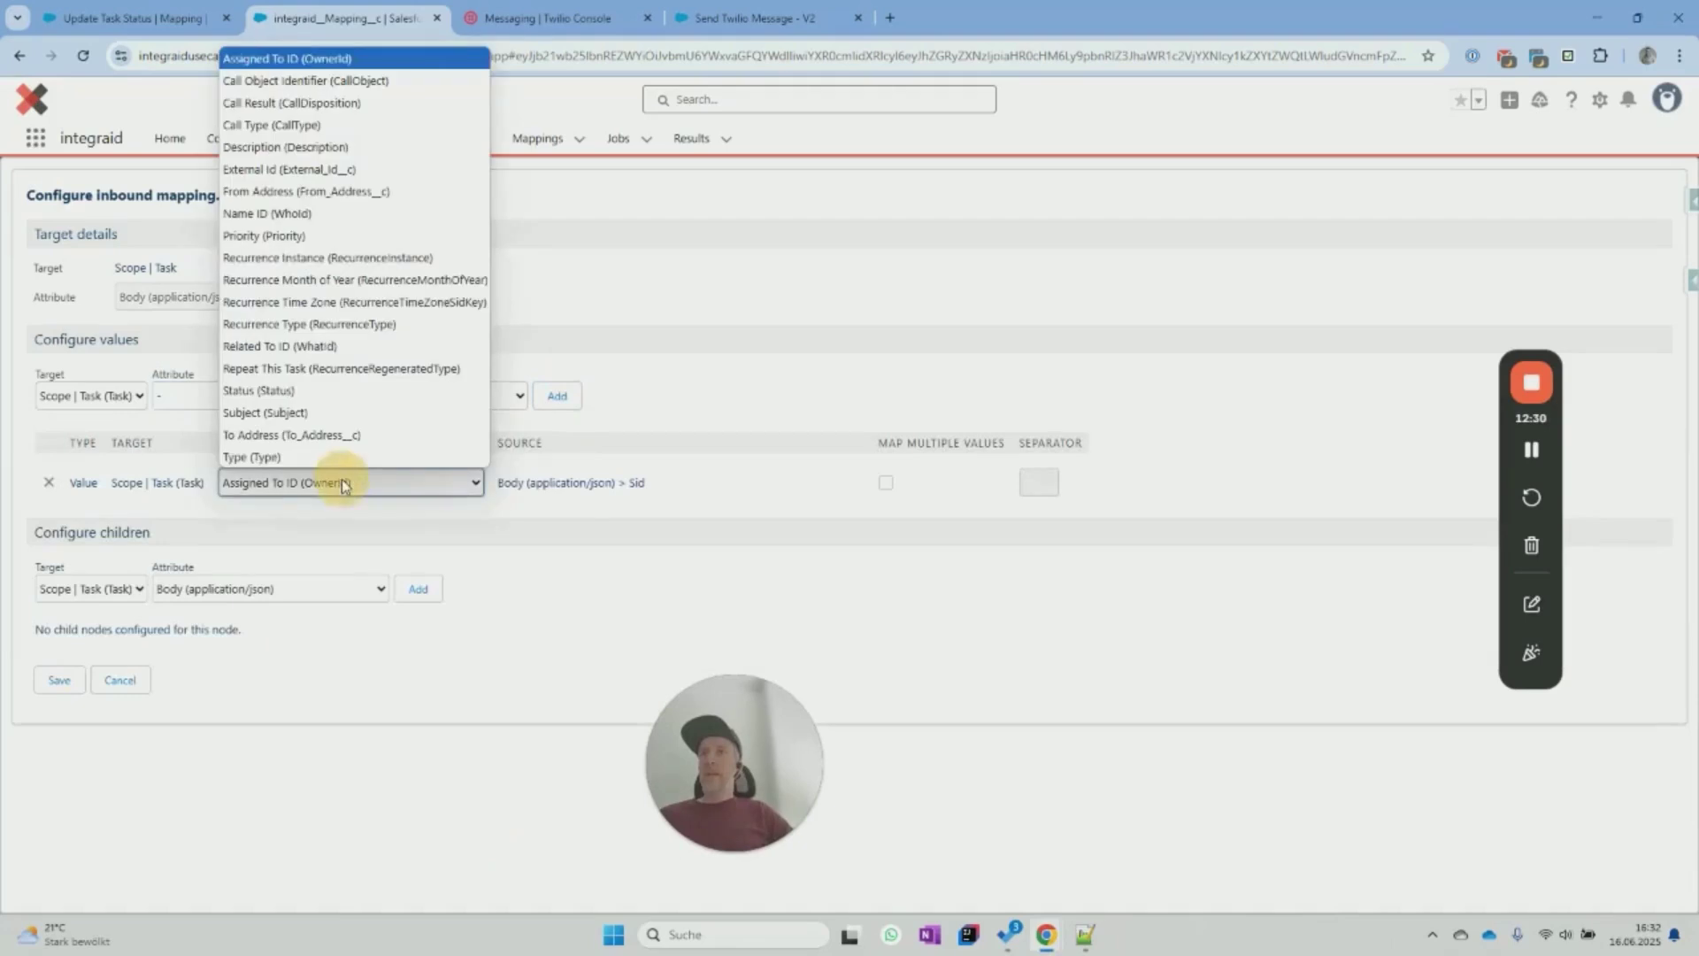
click(306, 171)
click(59, 679)
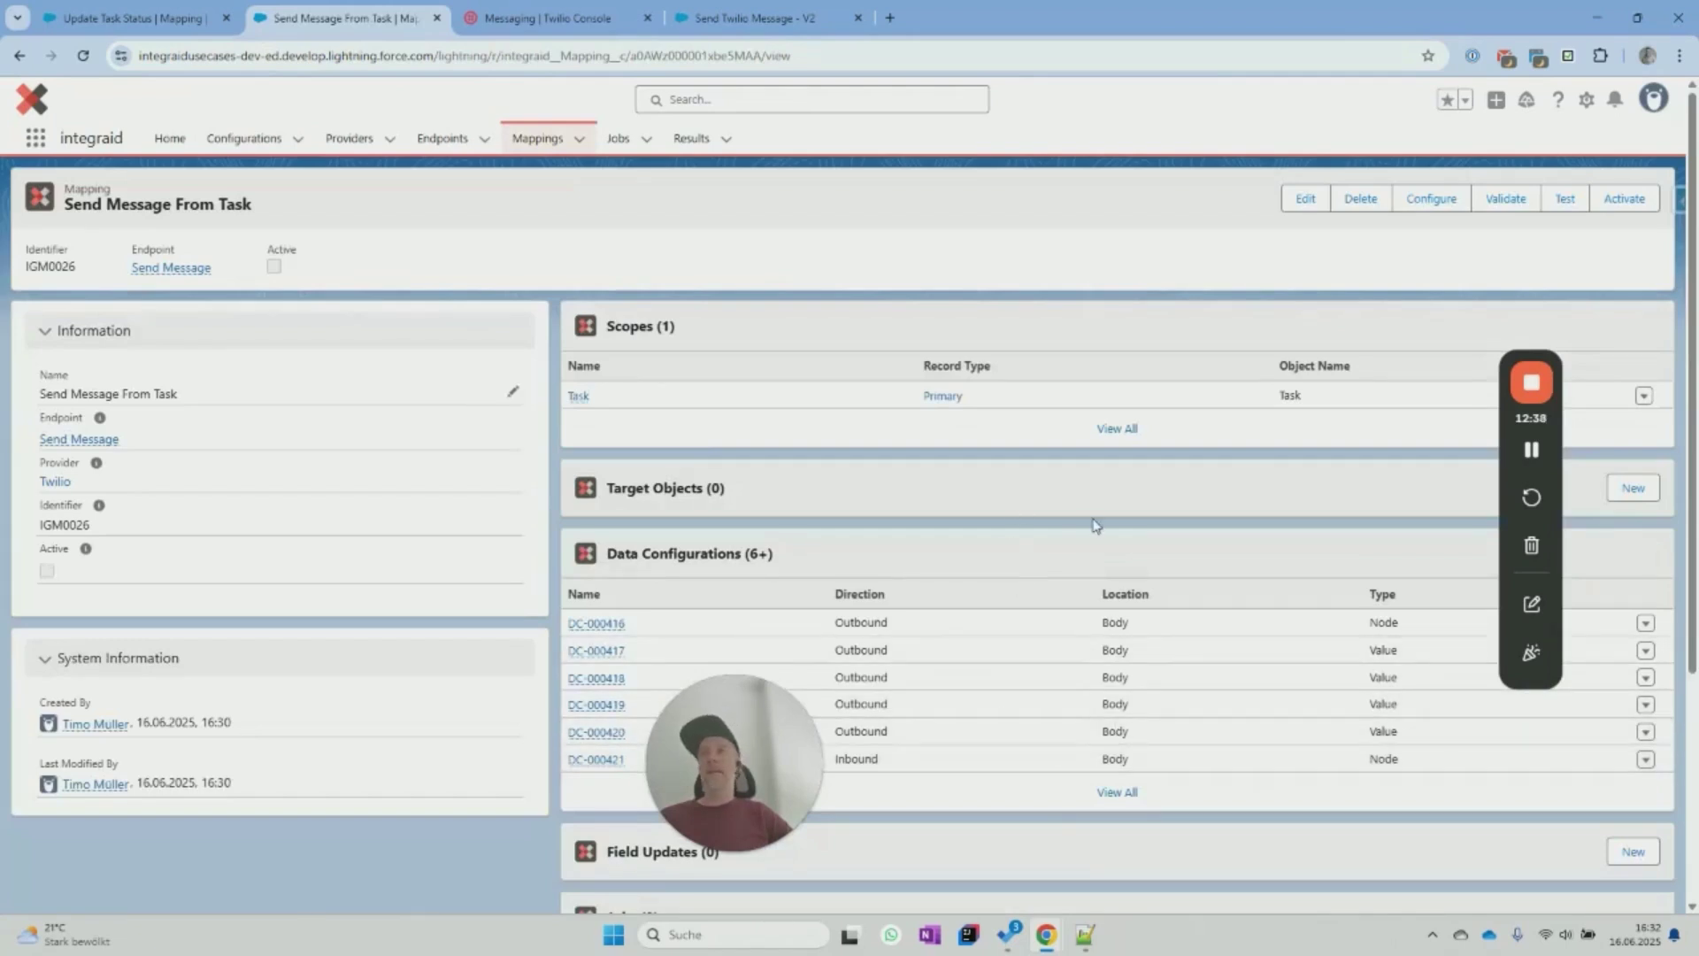
click(1616, 202)
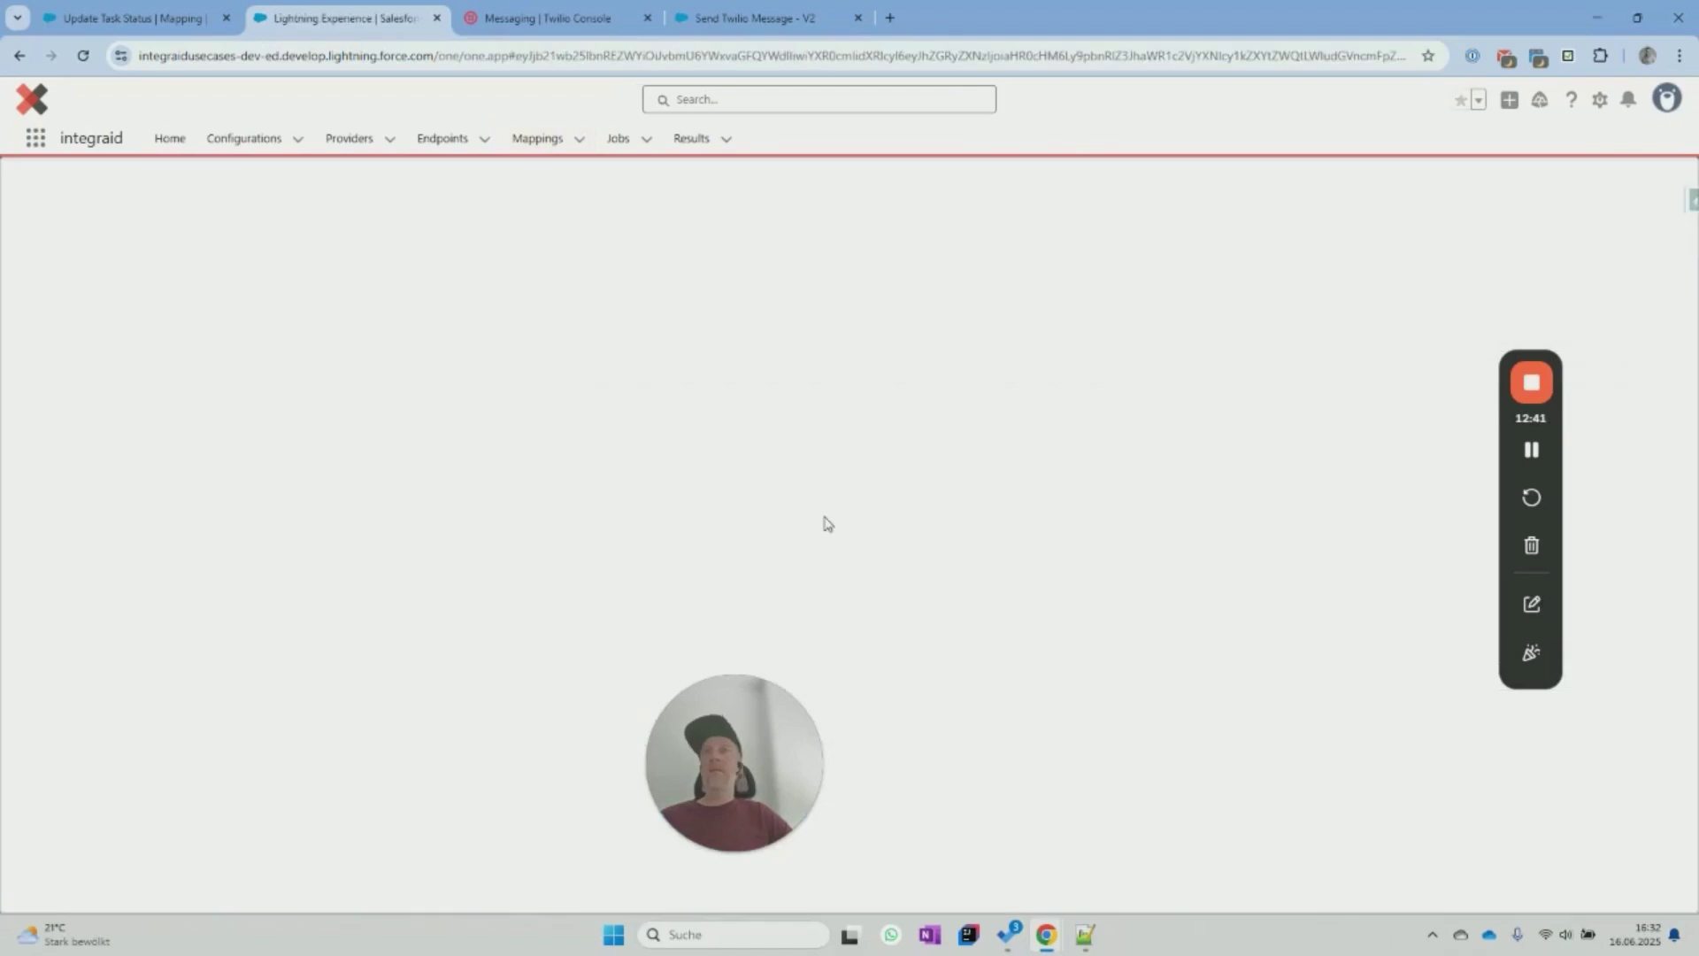
Confirm activation of the Send Message From Task mapping IGM0026.
click(66, 525)
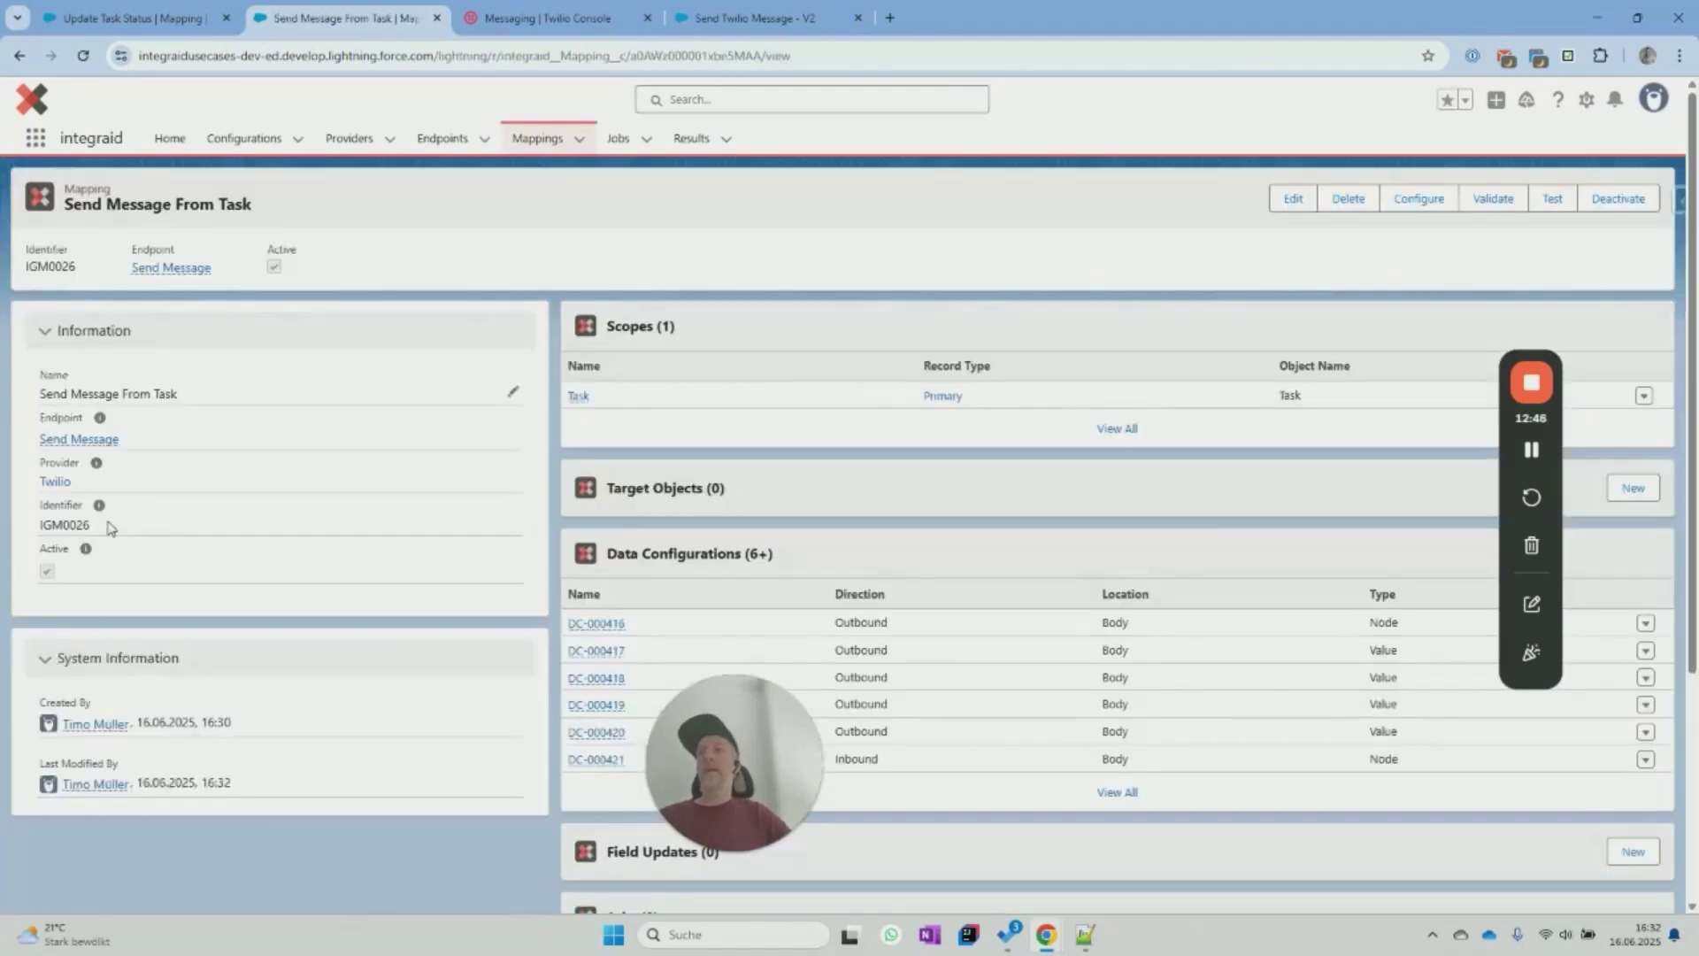
drag(72, 525, 43, 527)
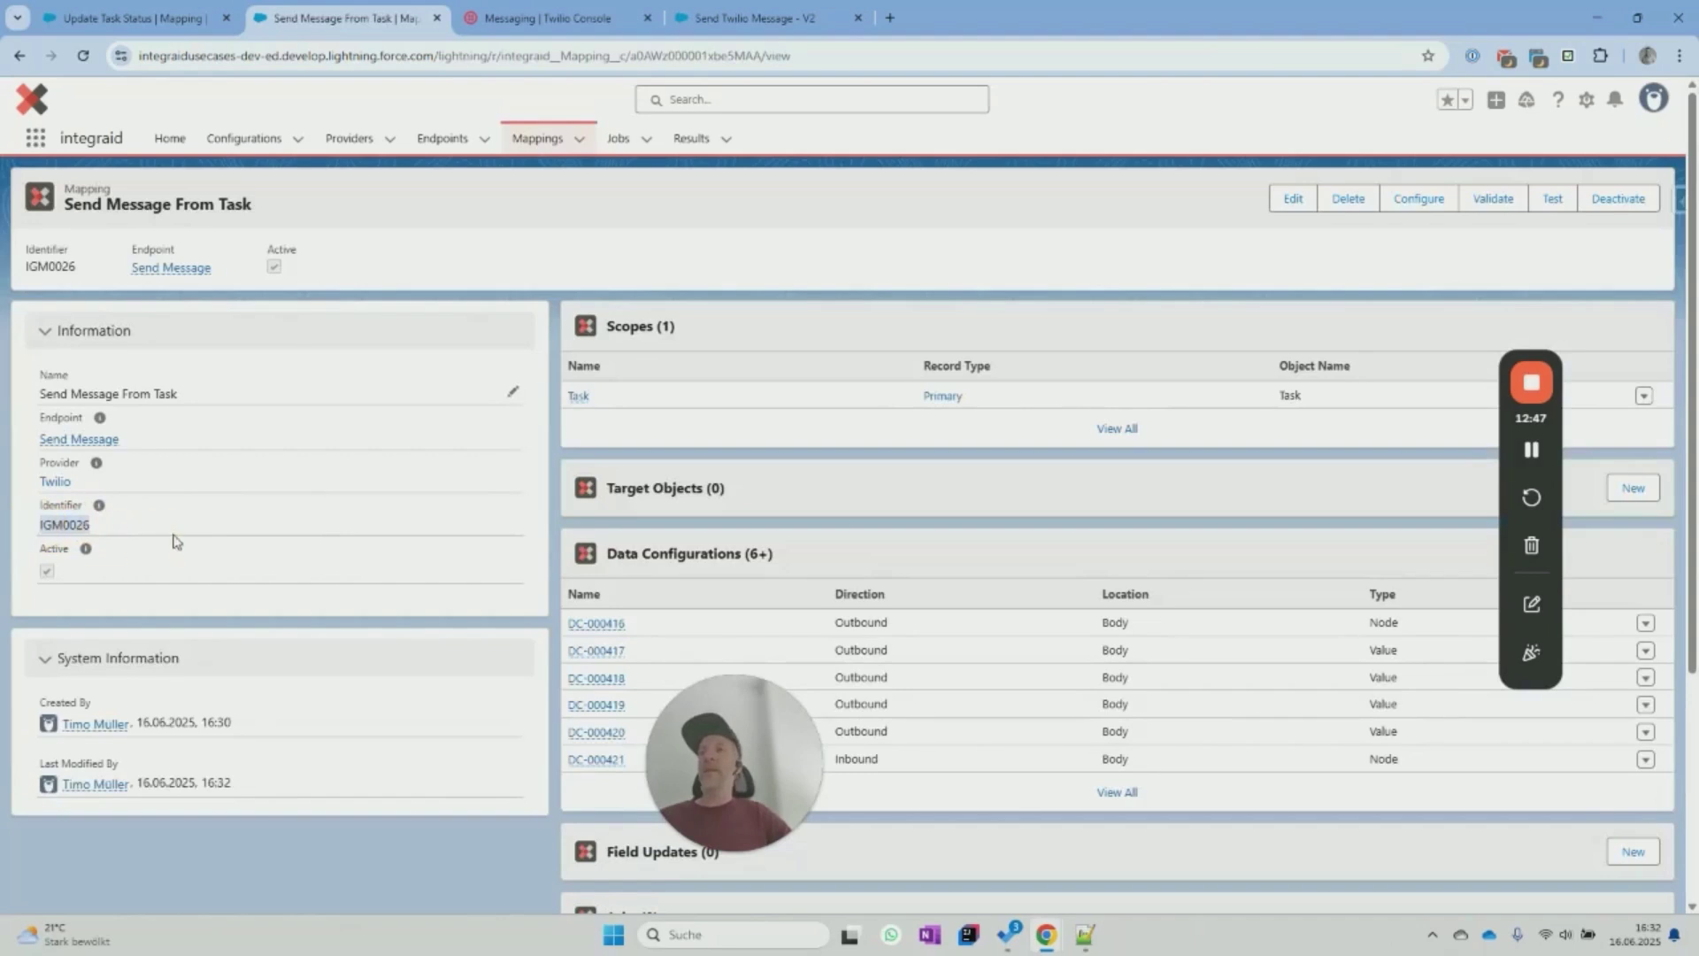
click(122, 530)
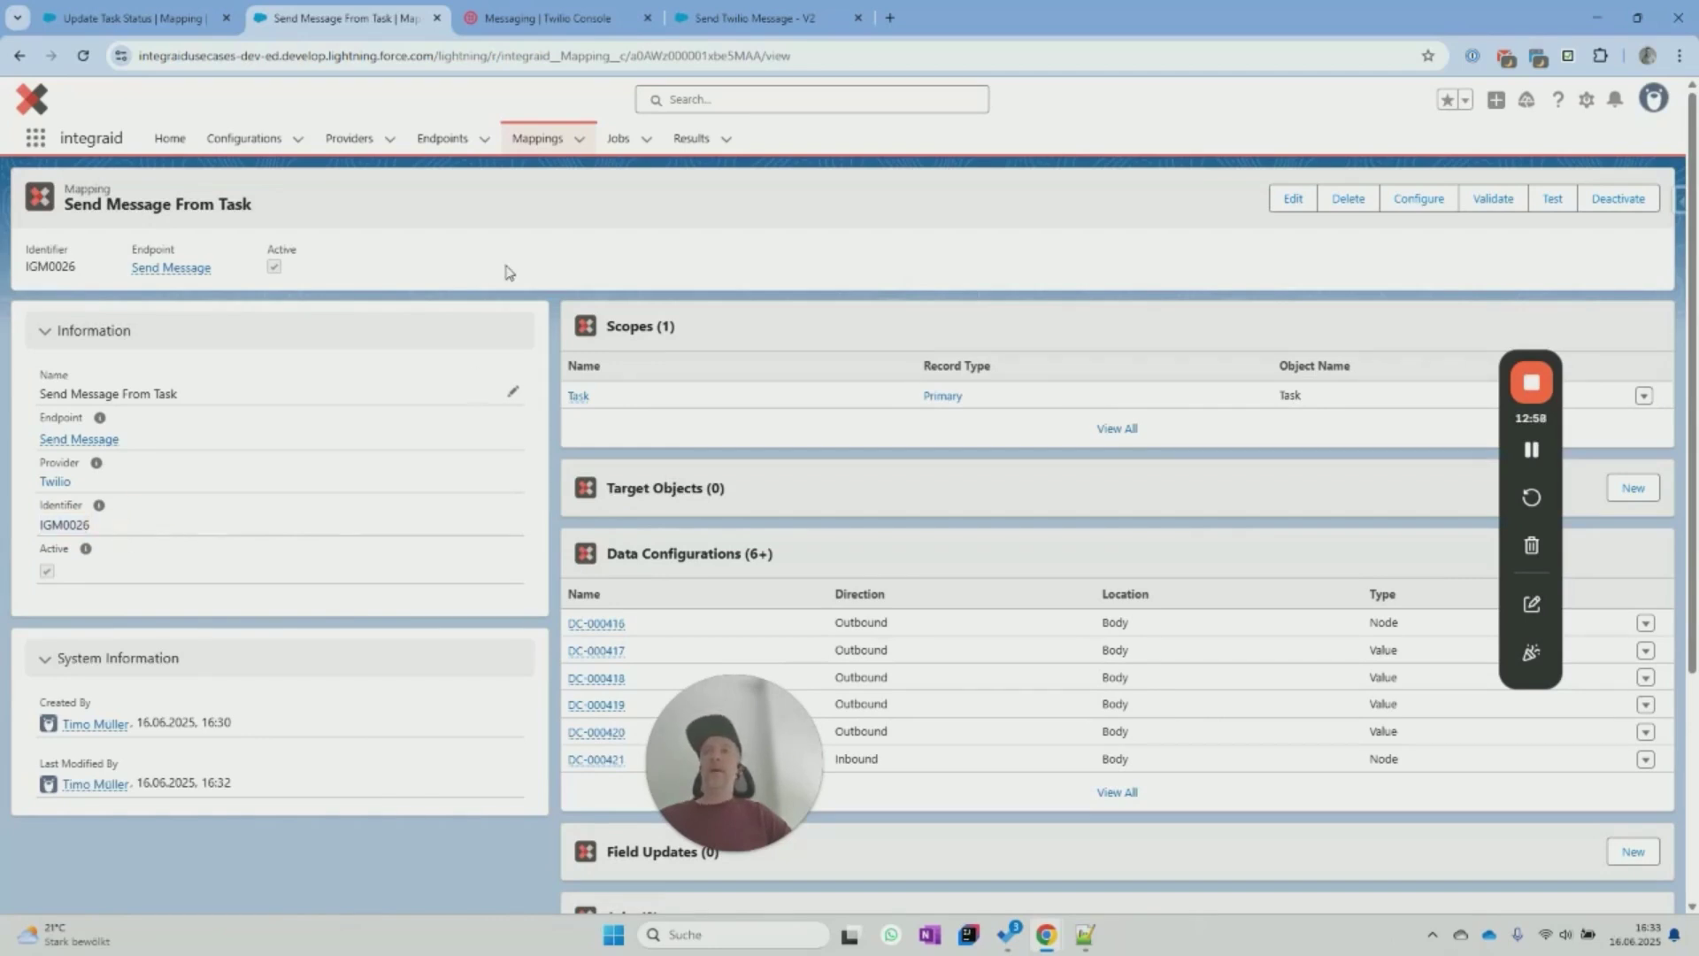
mouse_move(81, 447)
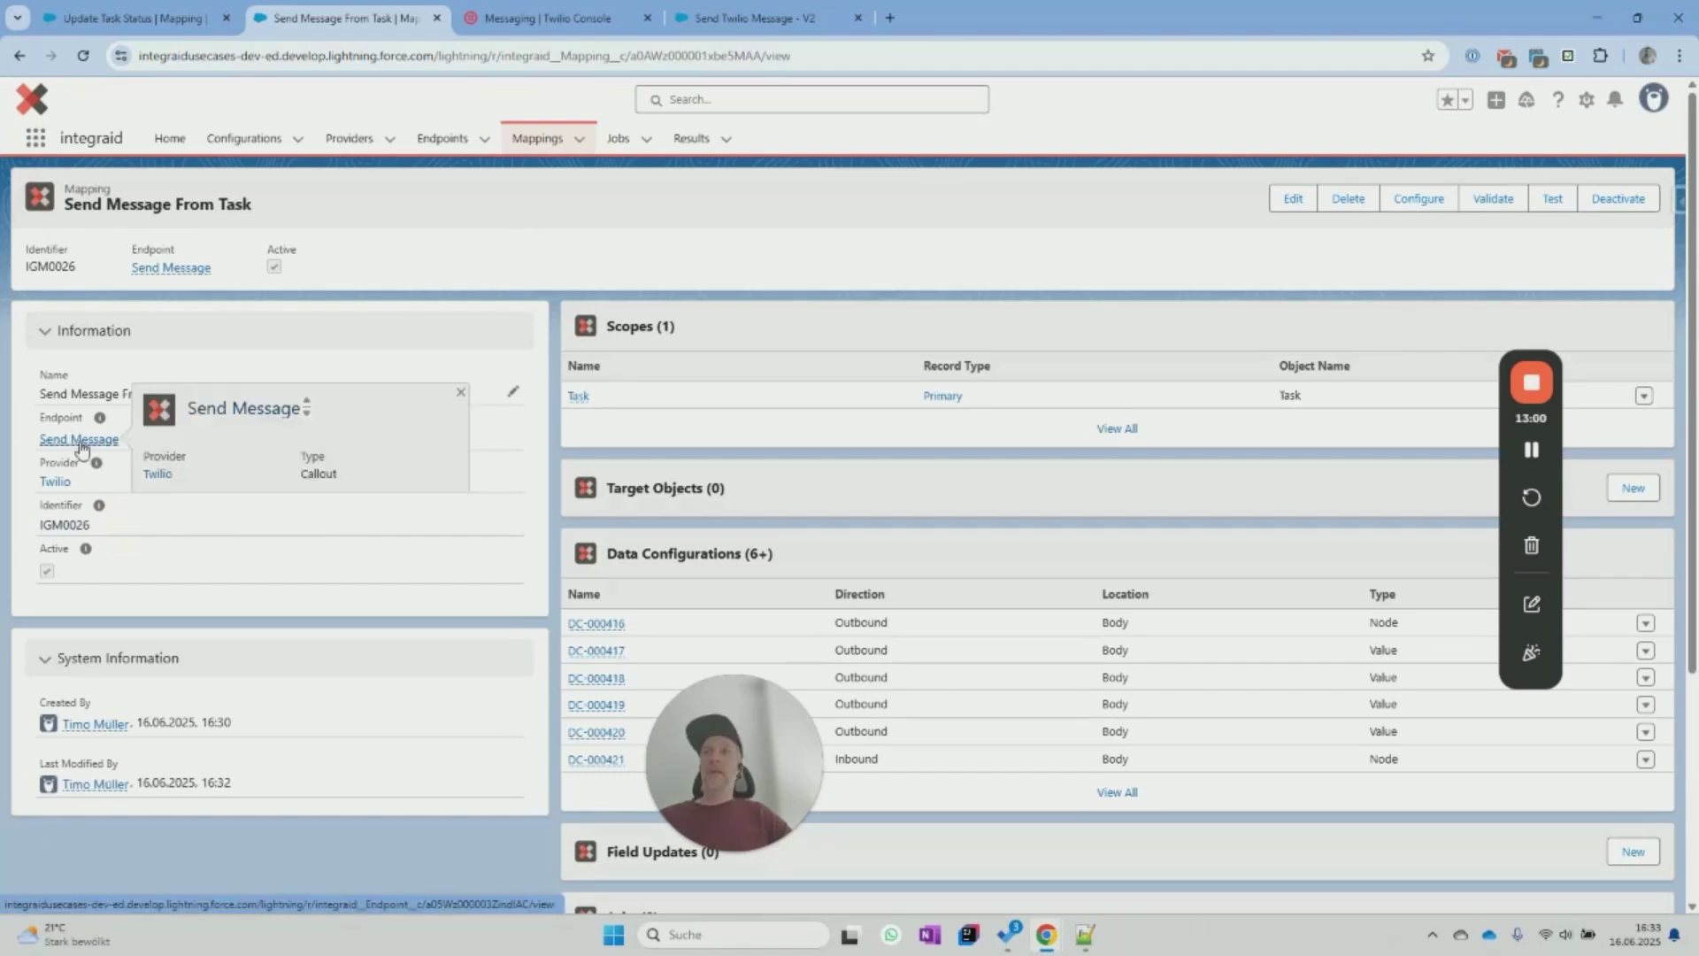
Go to the Twilio provider record and its Inbound Message endpoint.
click(55, 483)
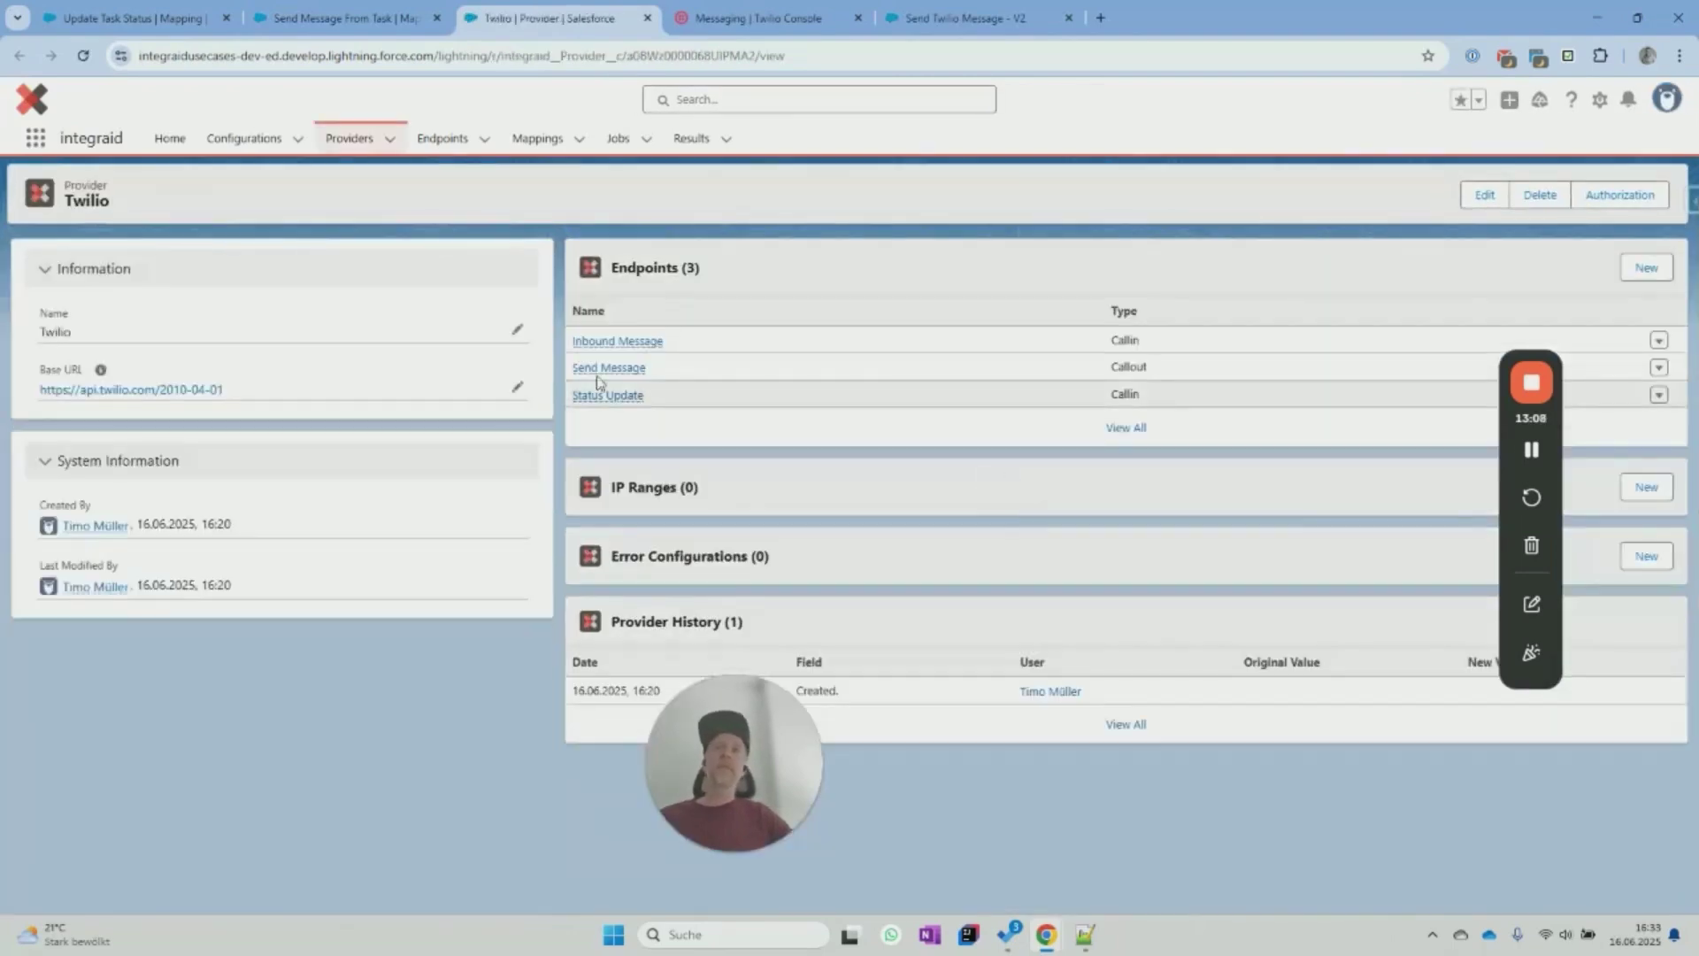
mouse_move(607, 352)
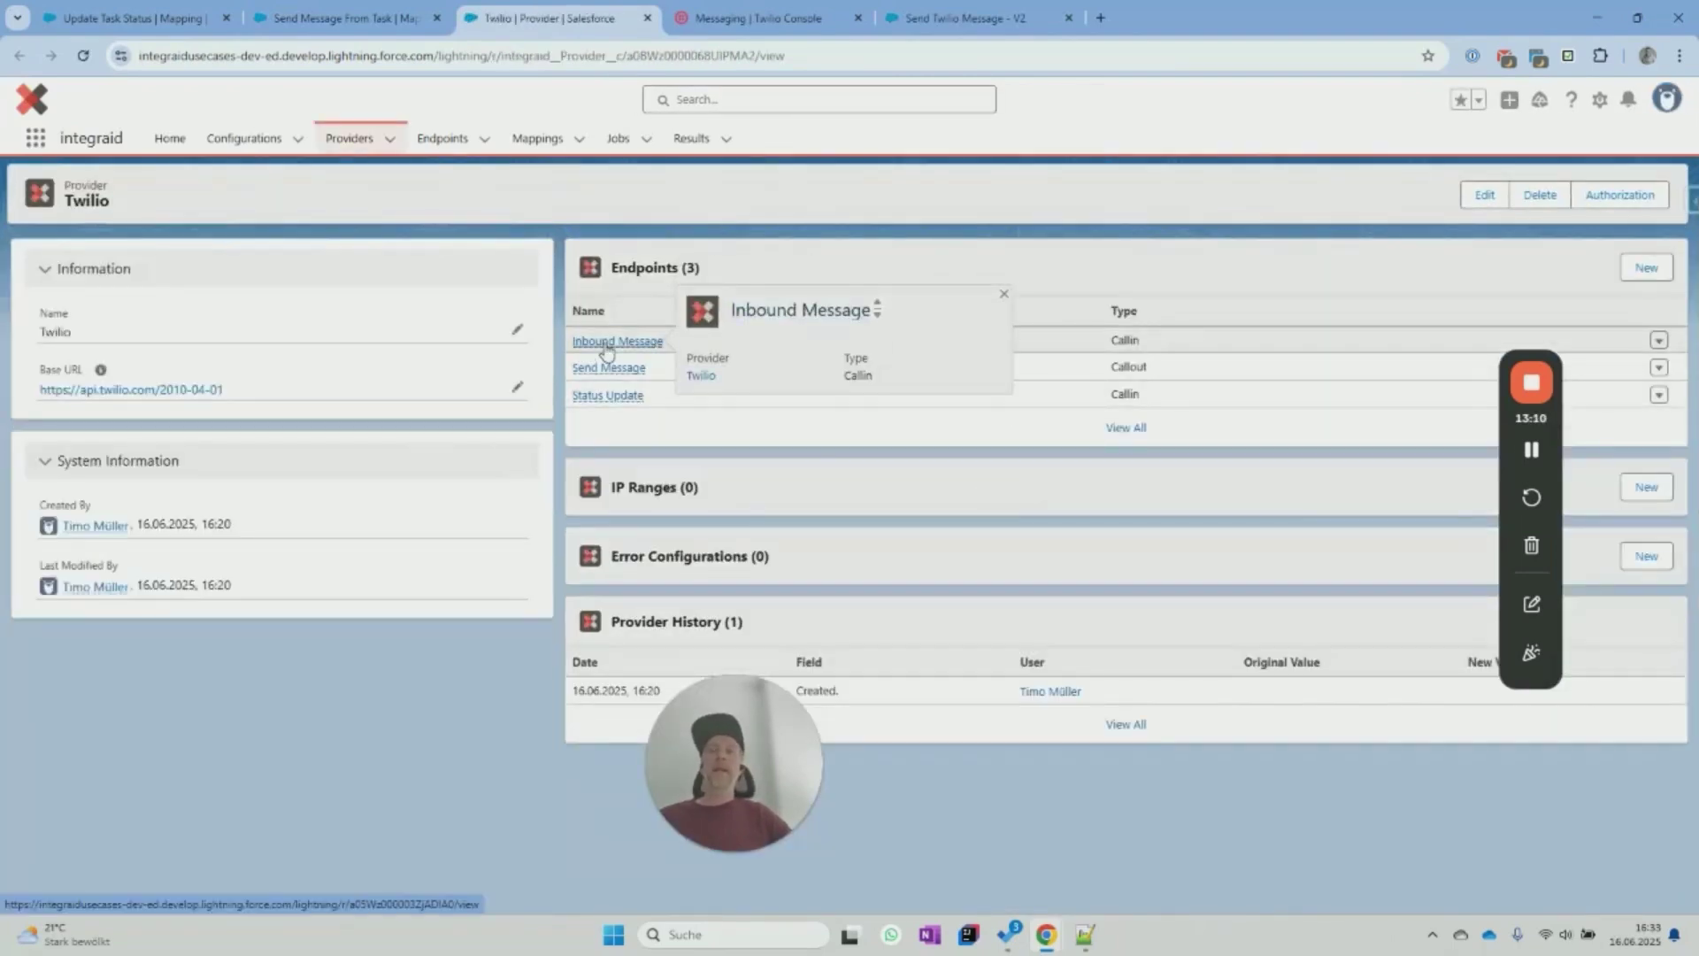
click(606, 345)
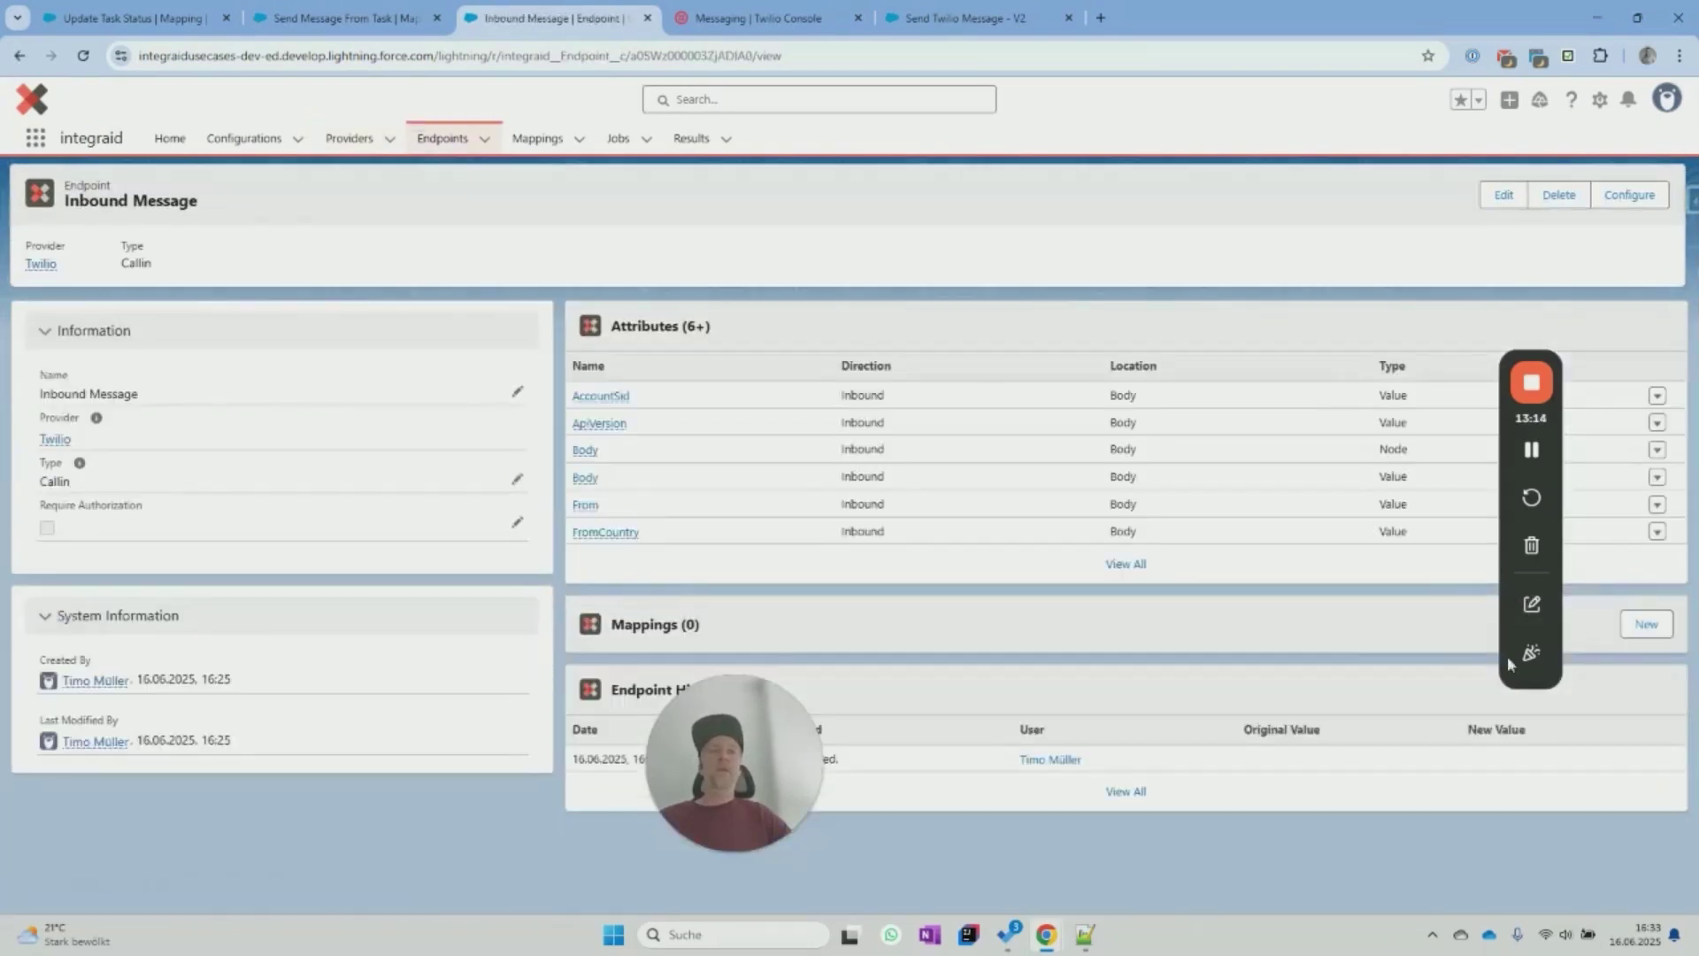
click(1644, 625)
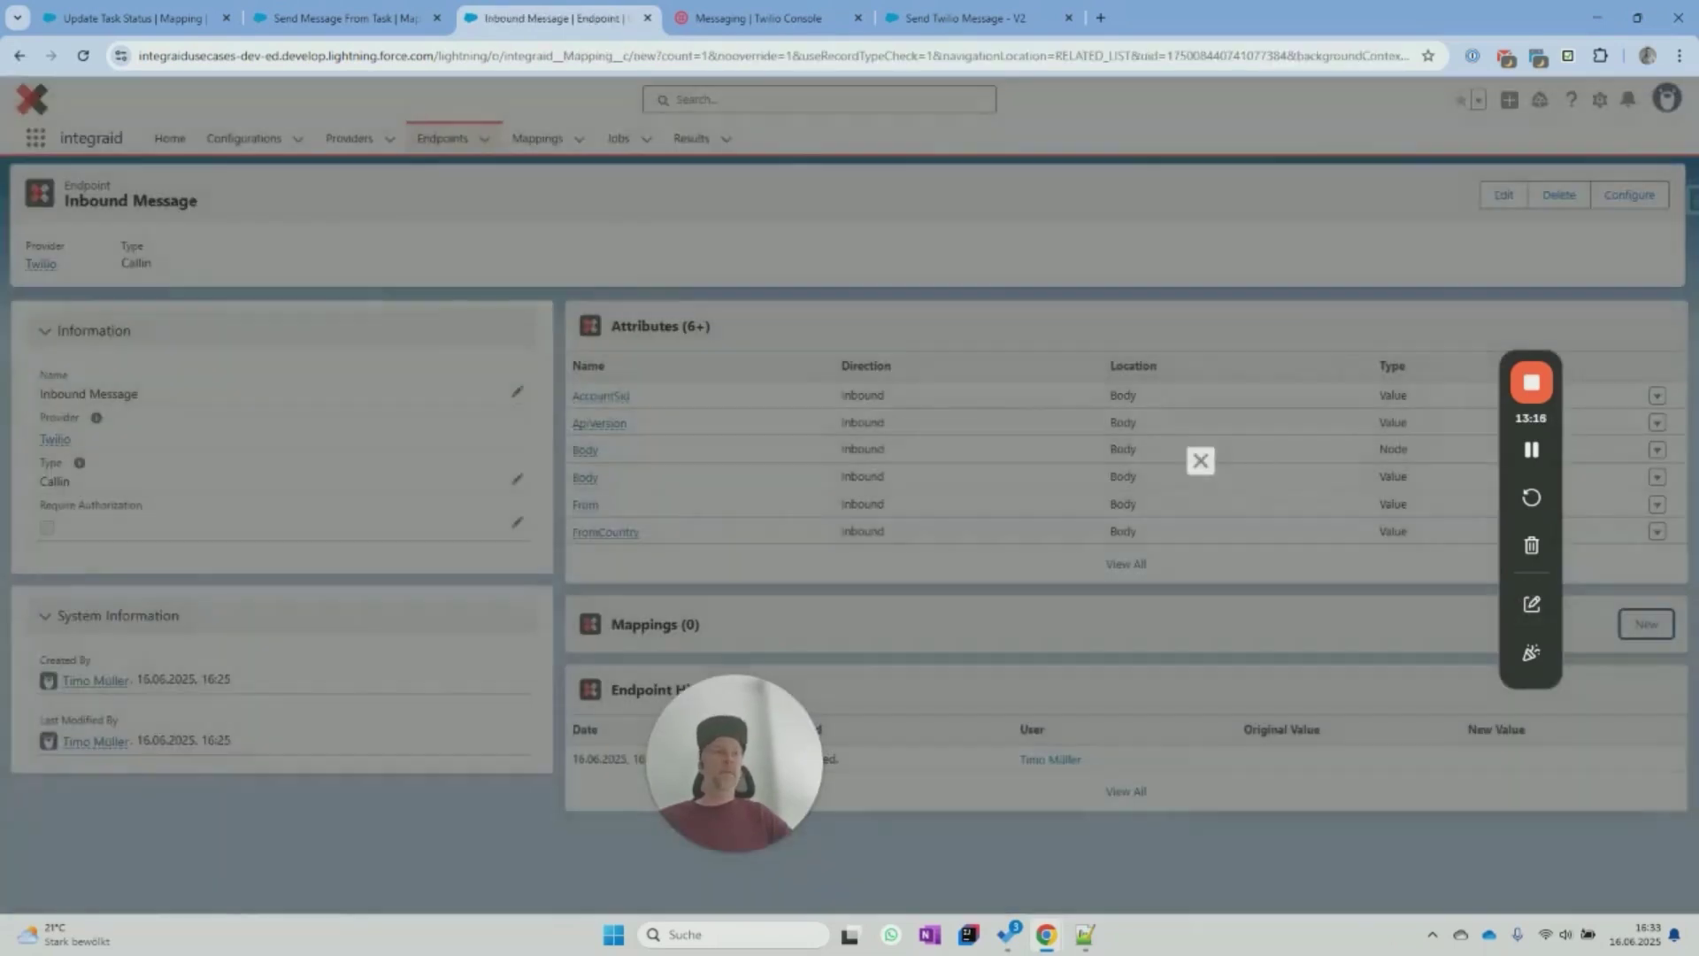
Name the new Inbound Message mapping 'Create Task', save it, and open its record.
key(alt+Tab)
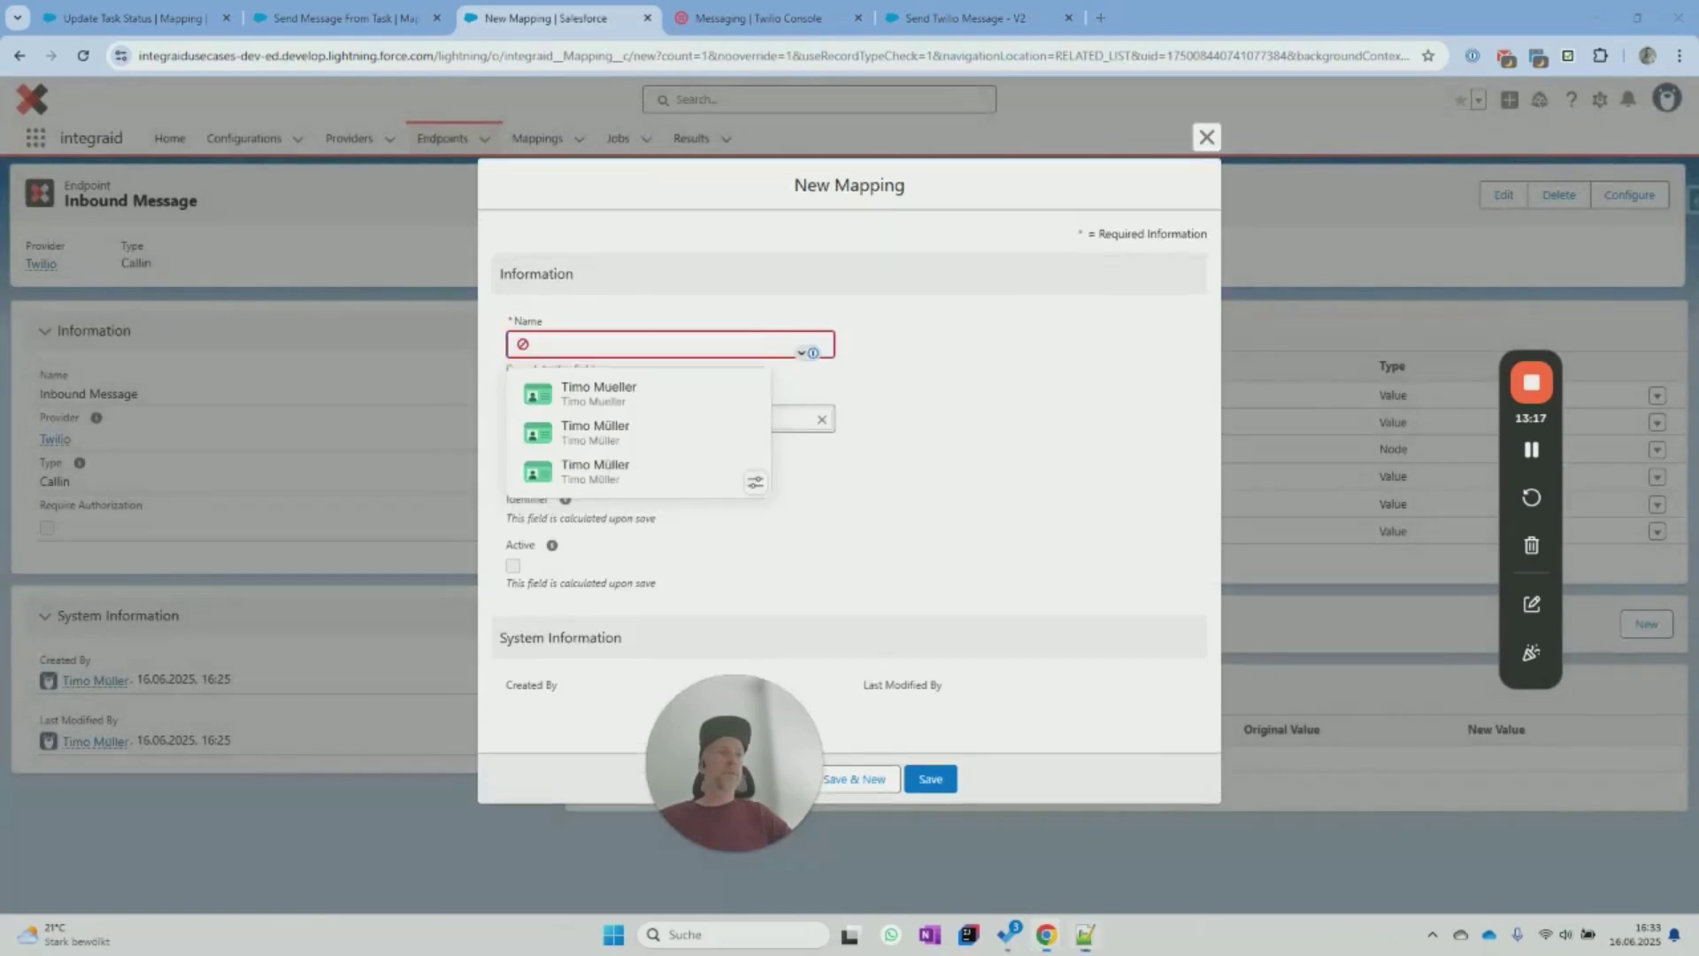
click(689, 341)
key(ctrl+v)
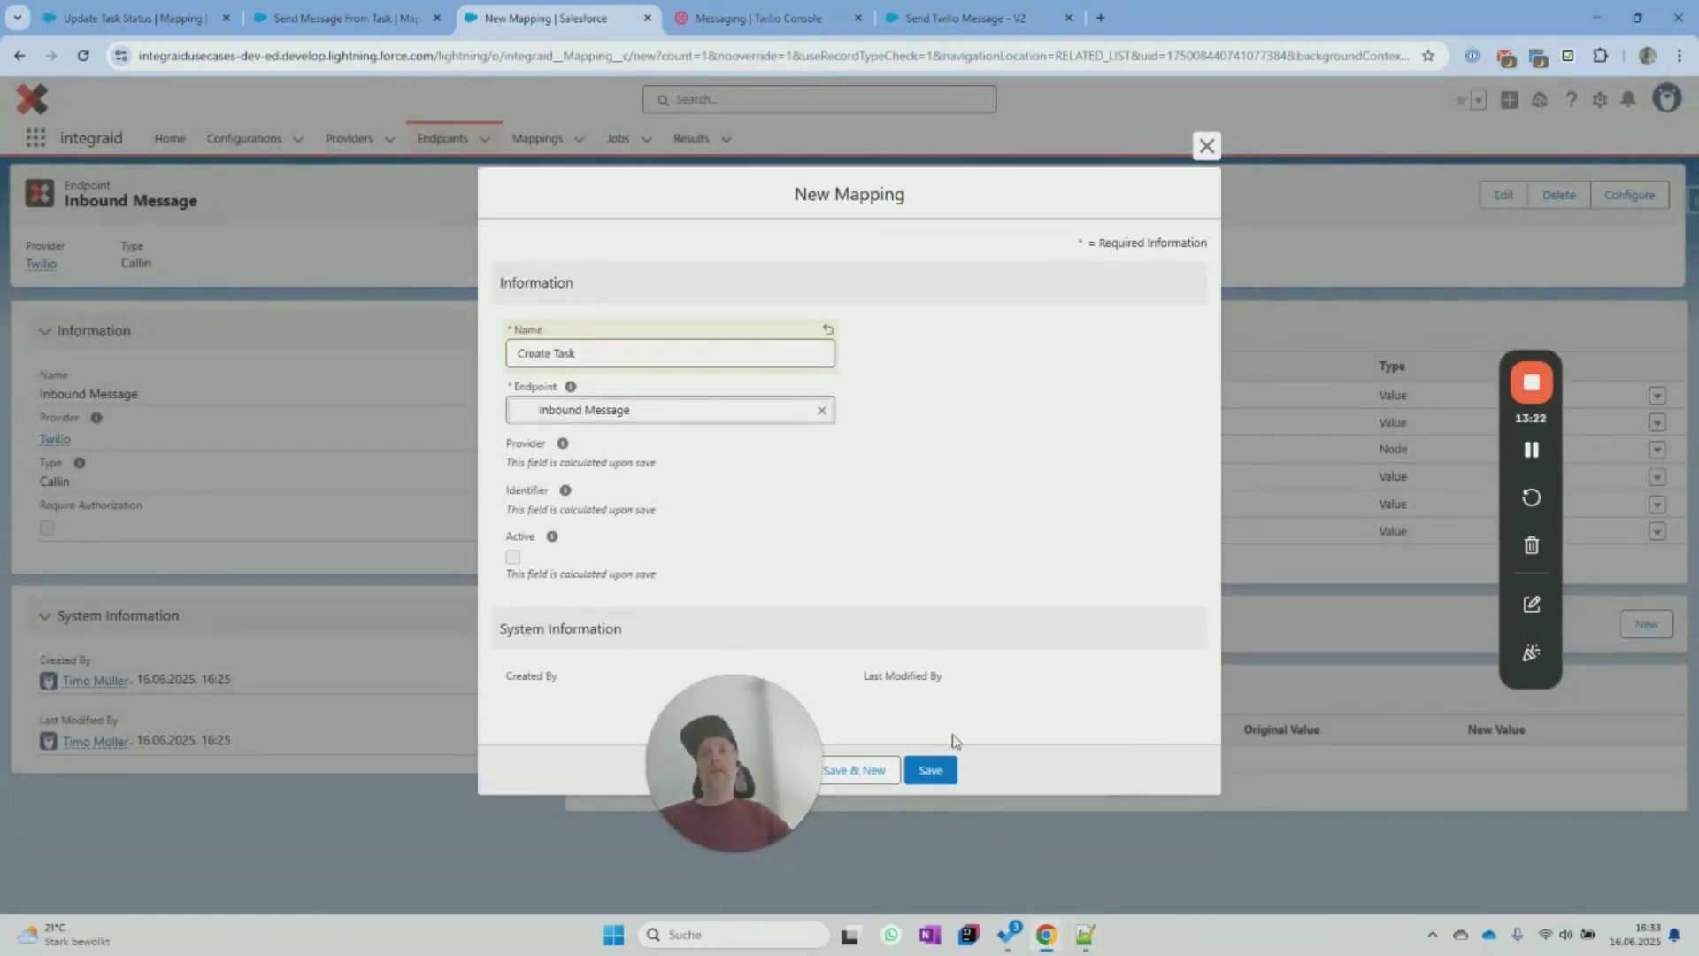
click(930, 769)
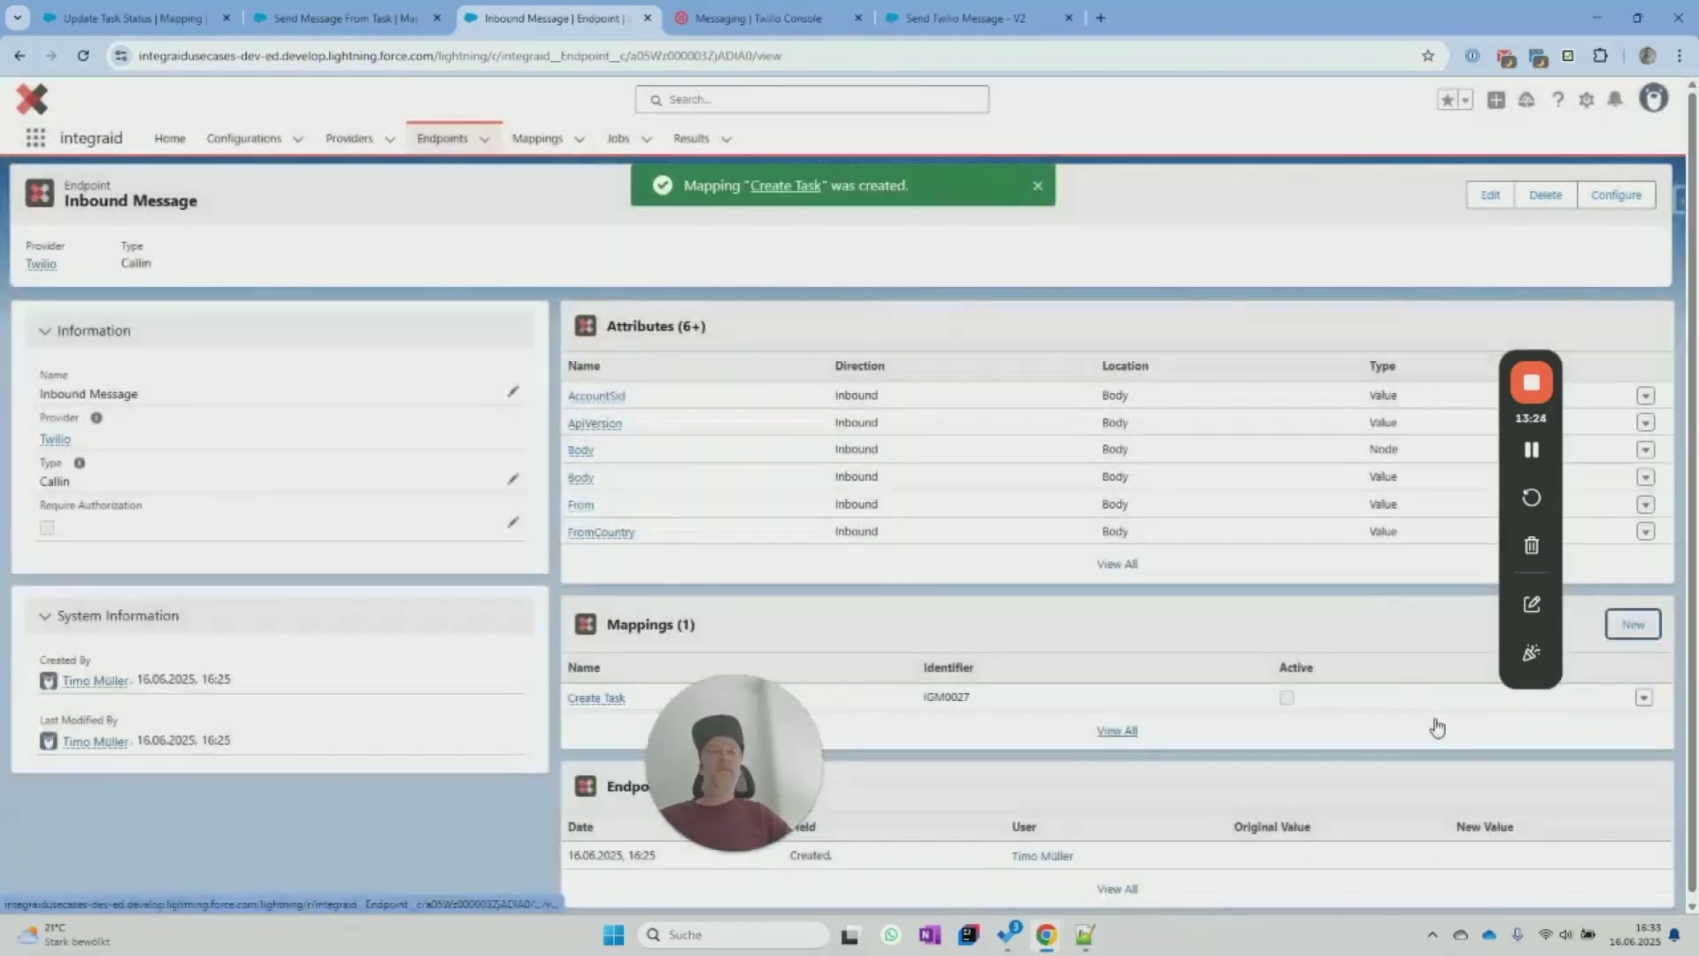
click(596, 697)
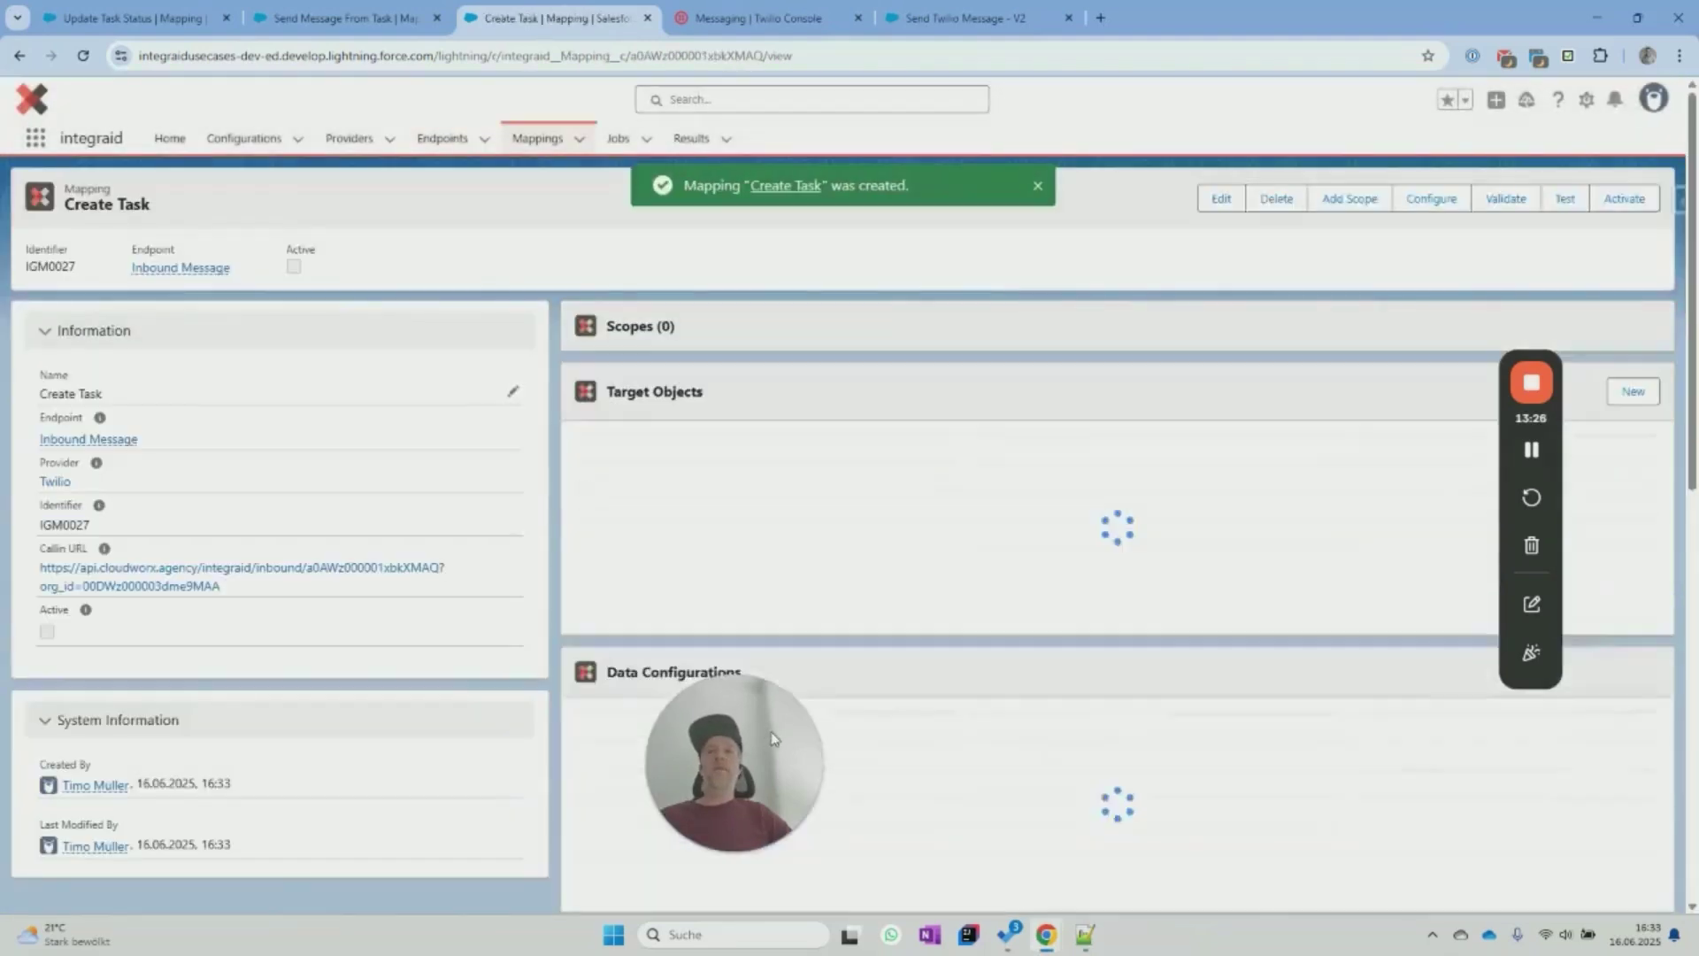
drag(780, 740, 276, 743)
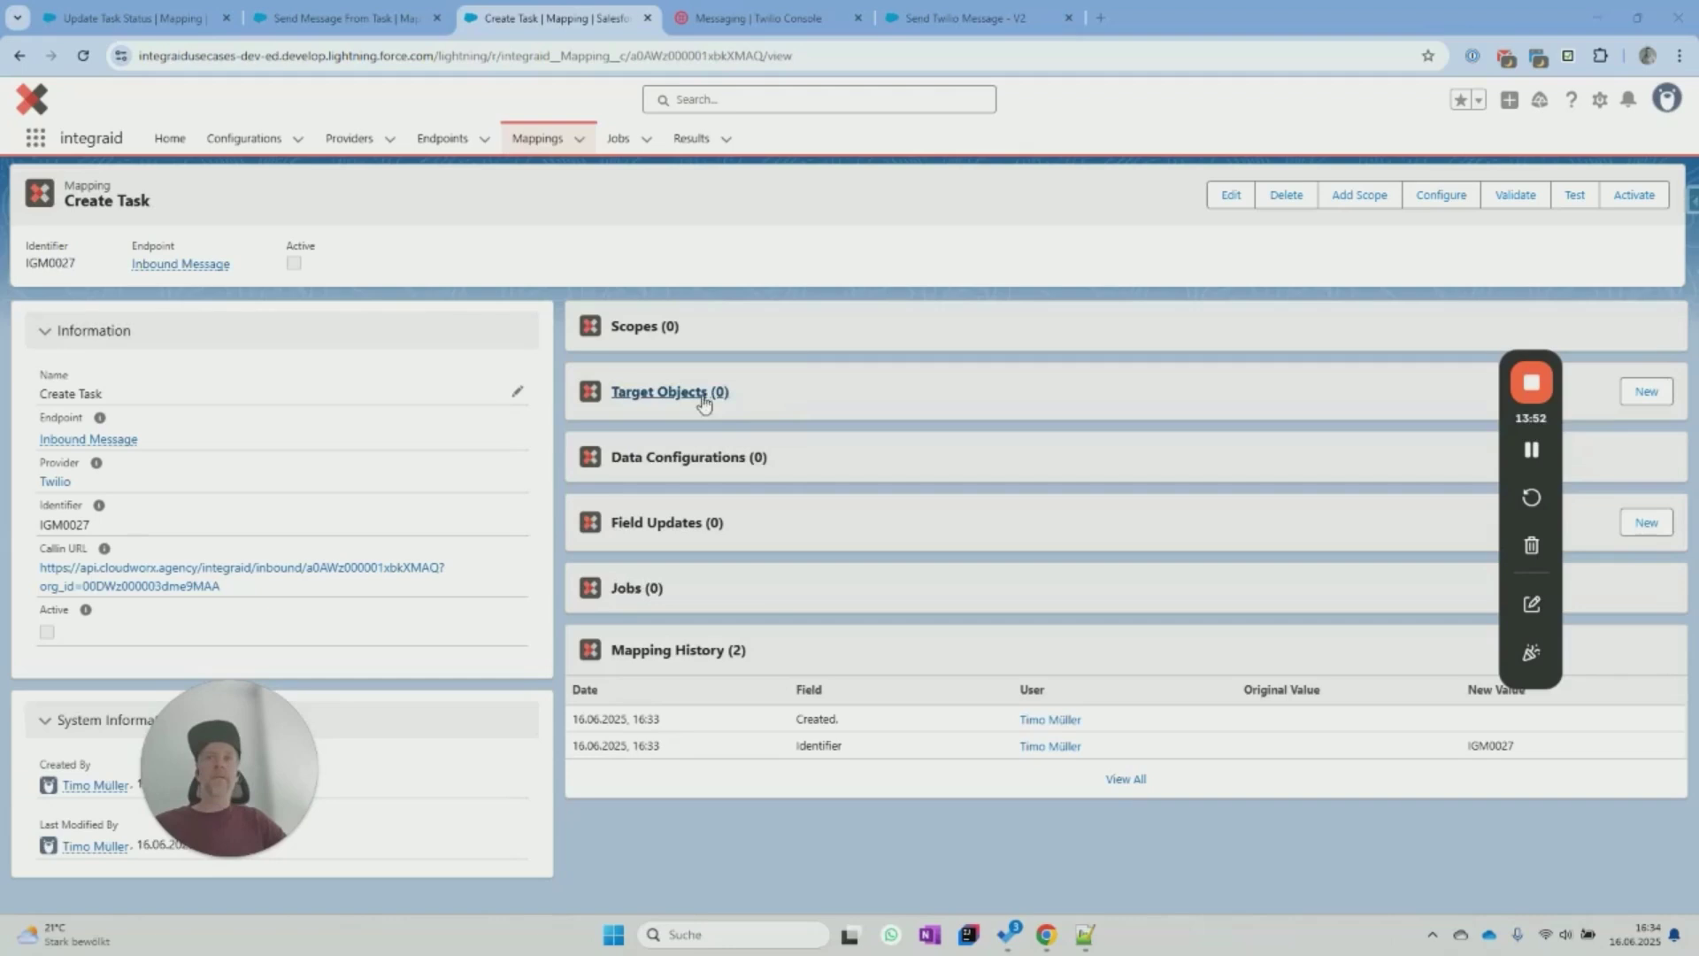
click(1646, 391)
Add a Contact target object with the Read action.
click(605, 430)
text(contact)
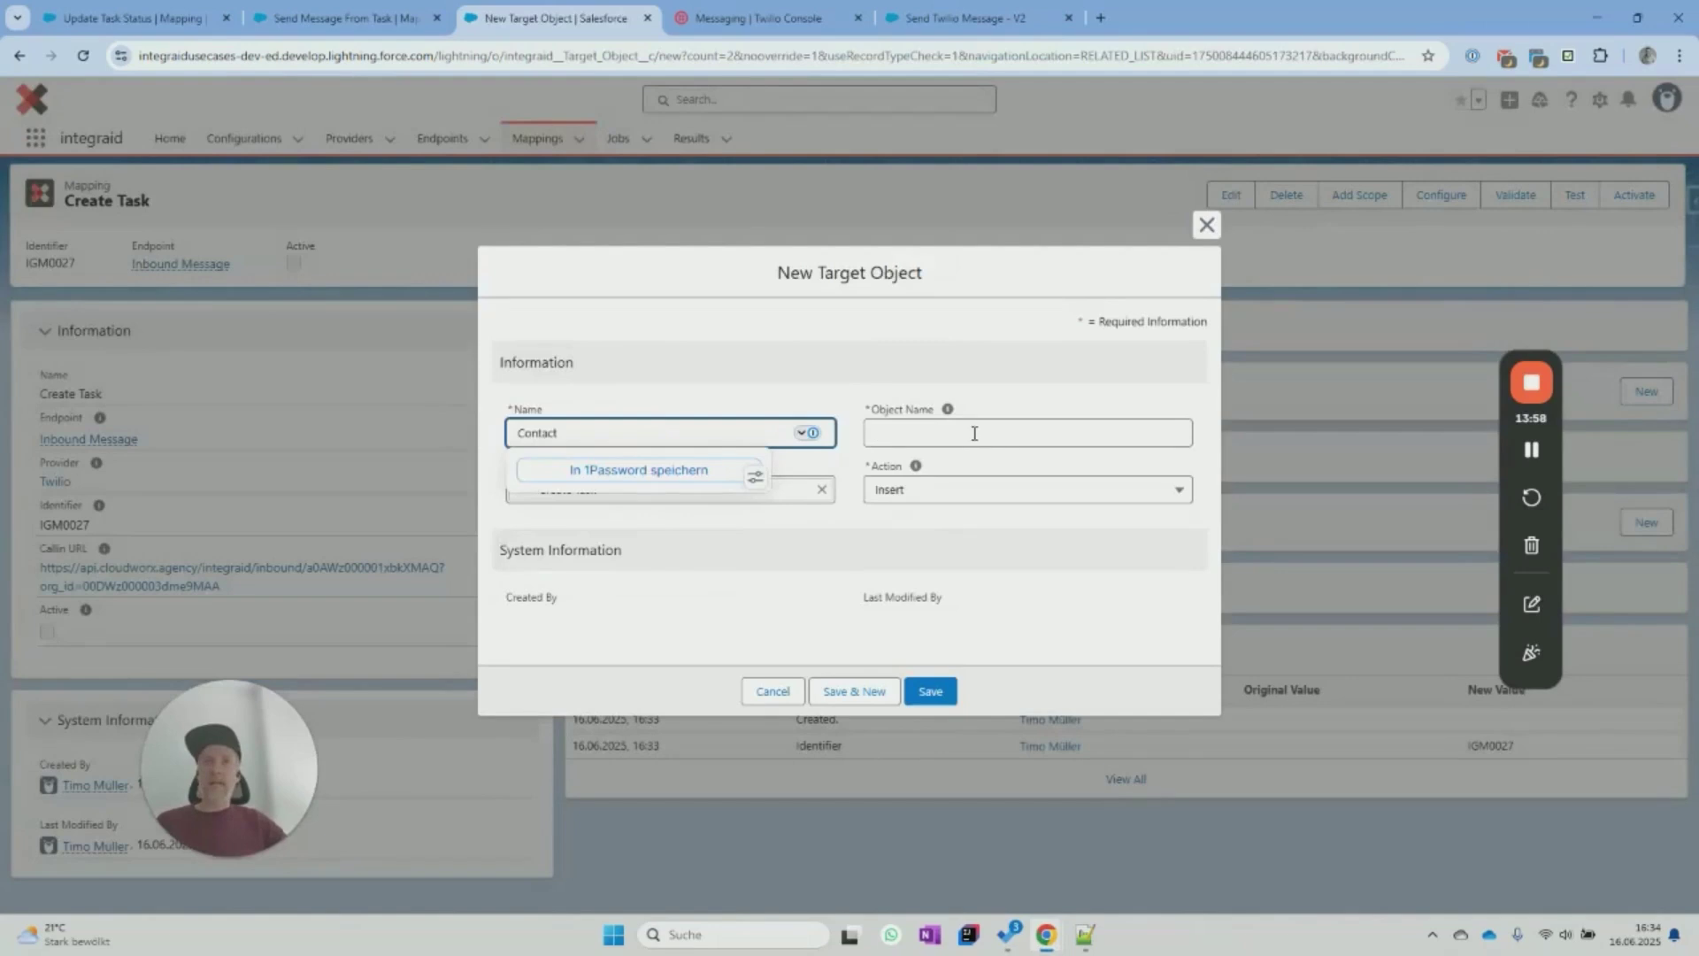
click(974, 433)
text(Contact)
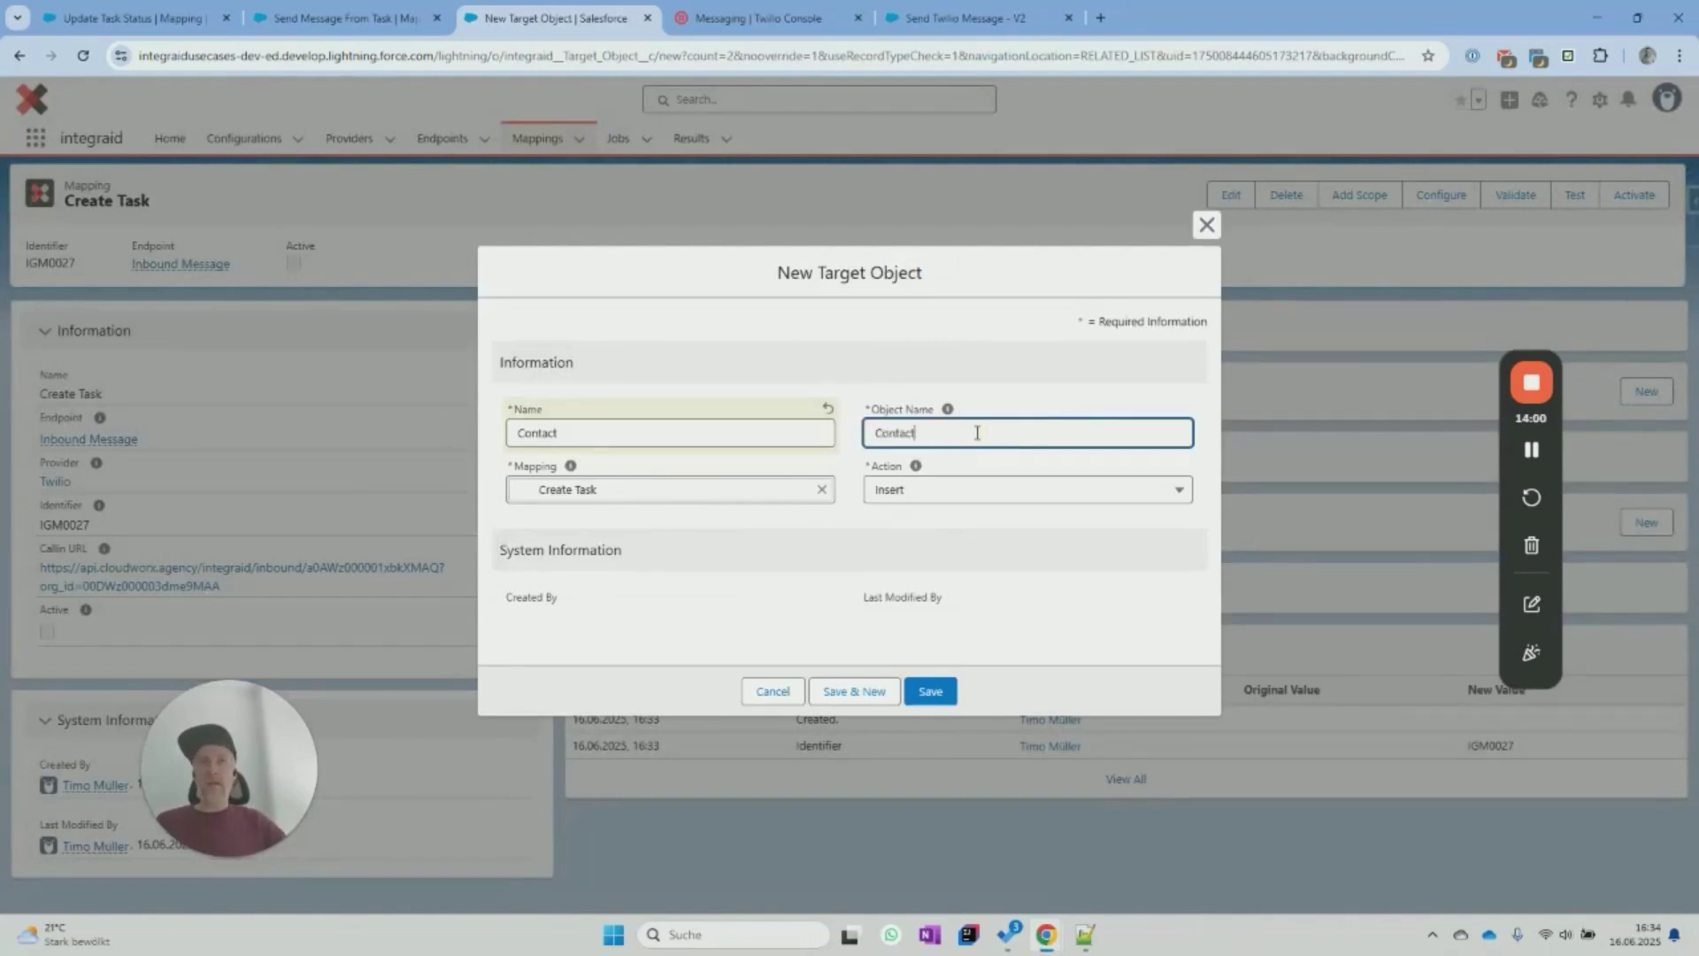
click(973, 490)
click(963, 587)
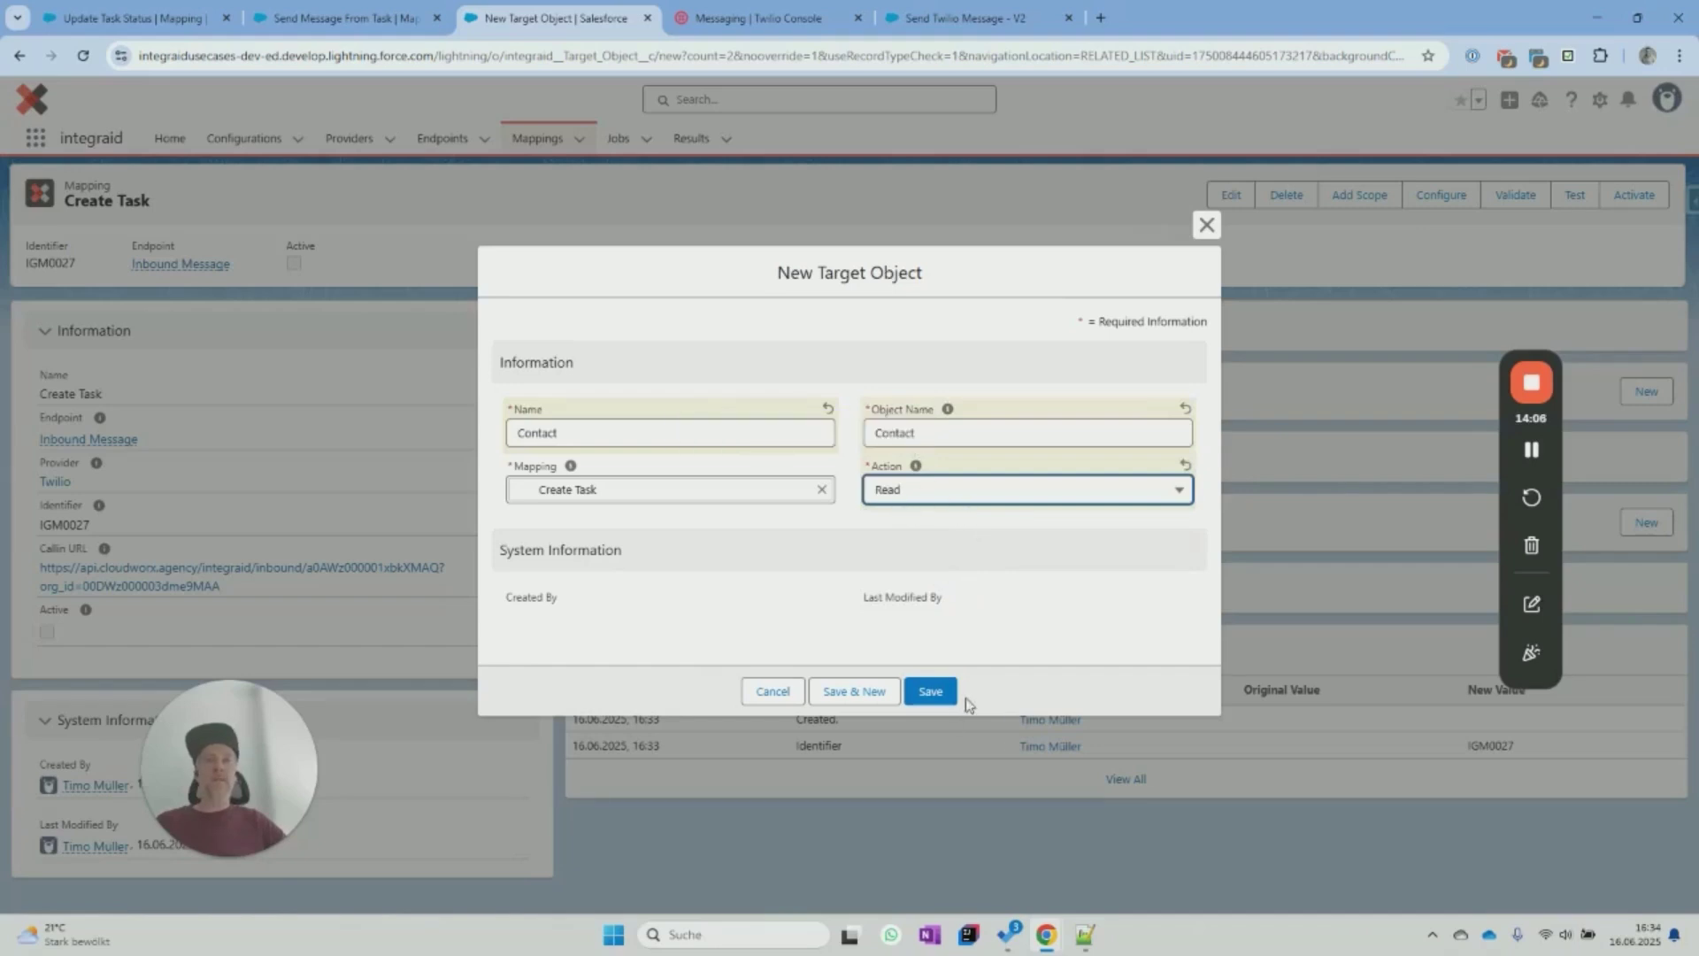
click(869, 693)
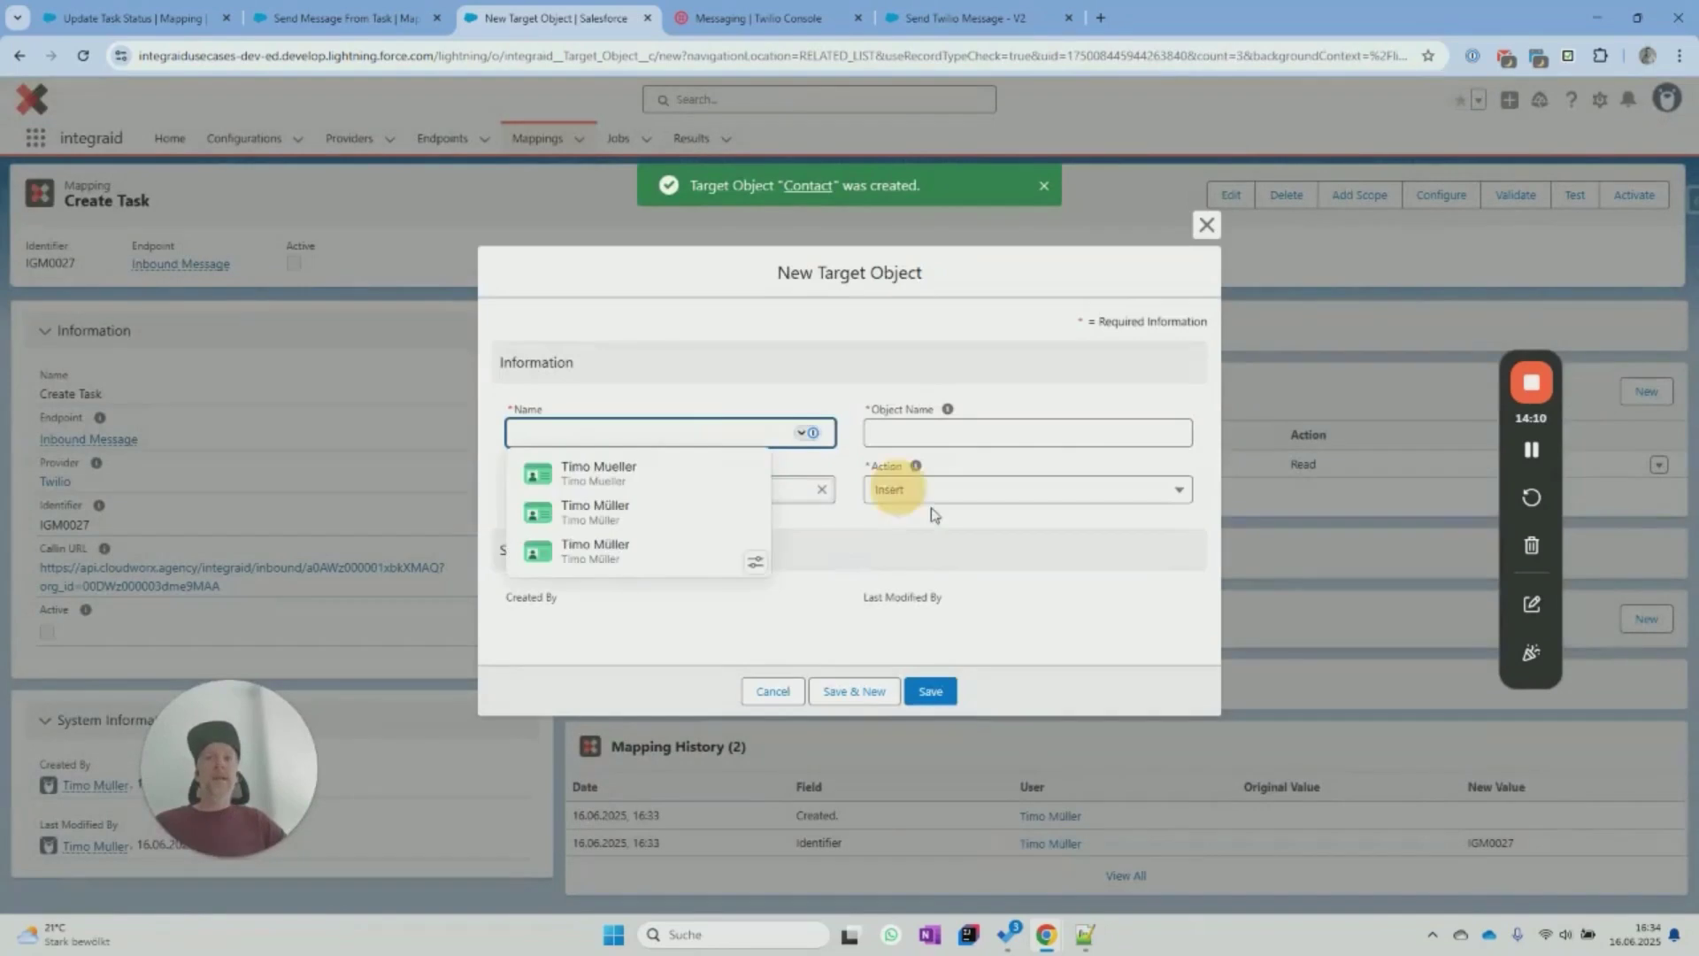
Add a Task target object with the Insert action.
text(Task)
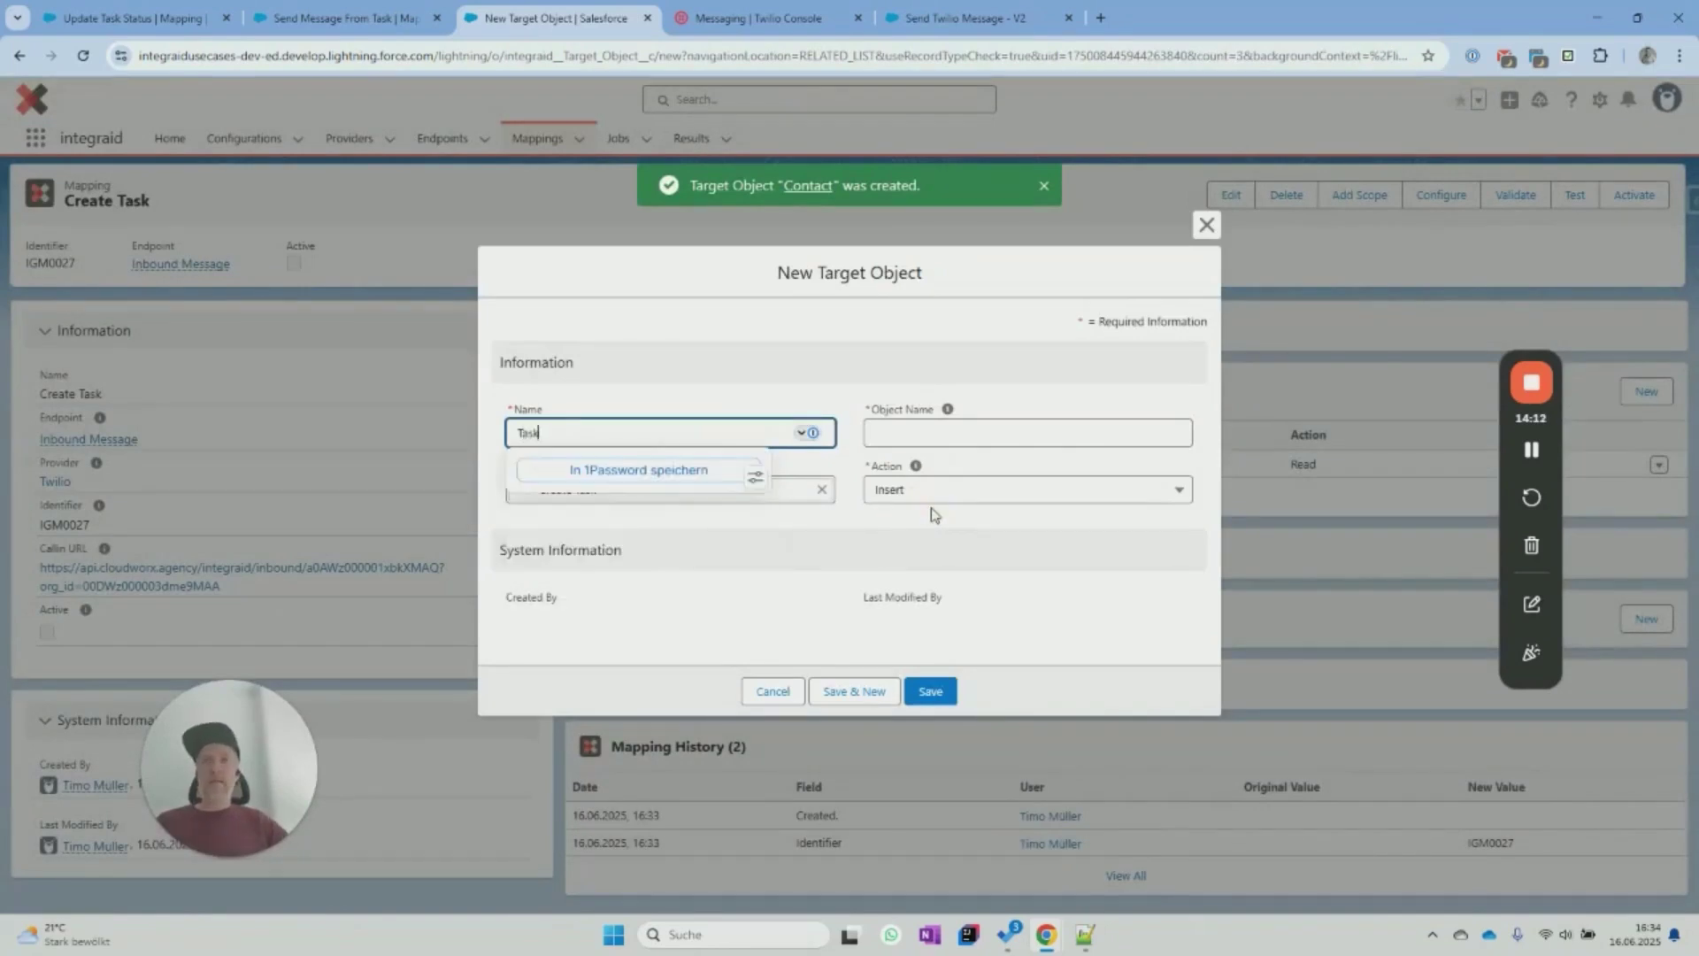
click(967, 431)
text(Task)
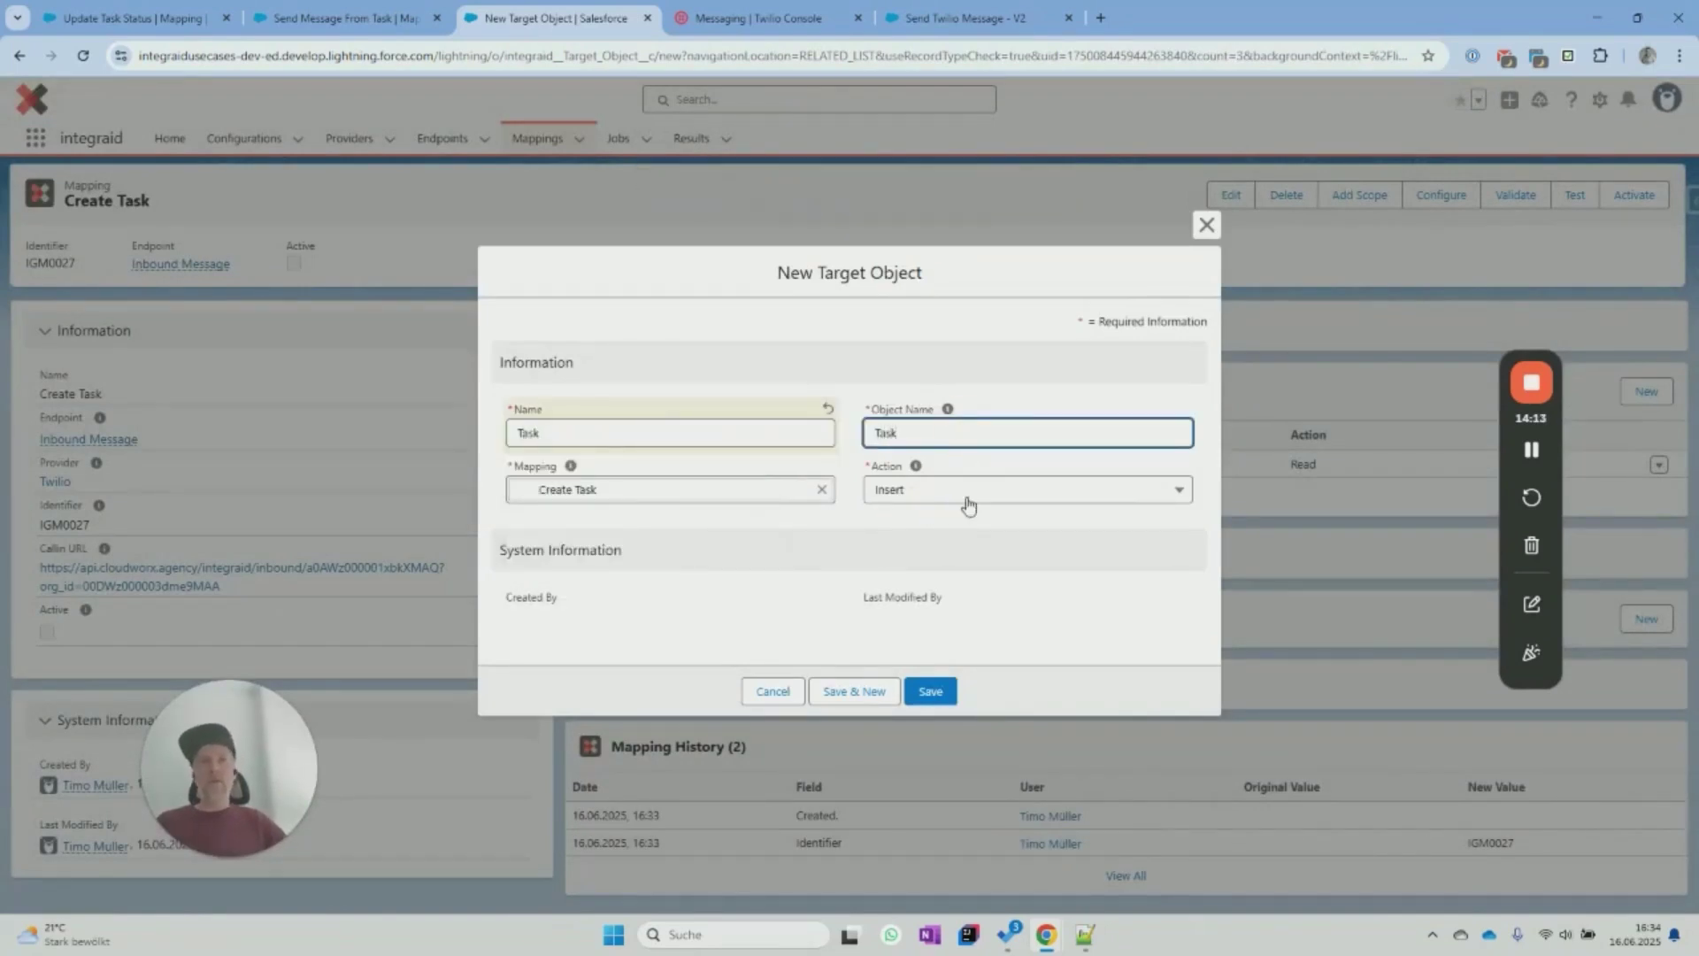
click(936, 691)
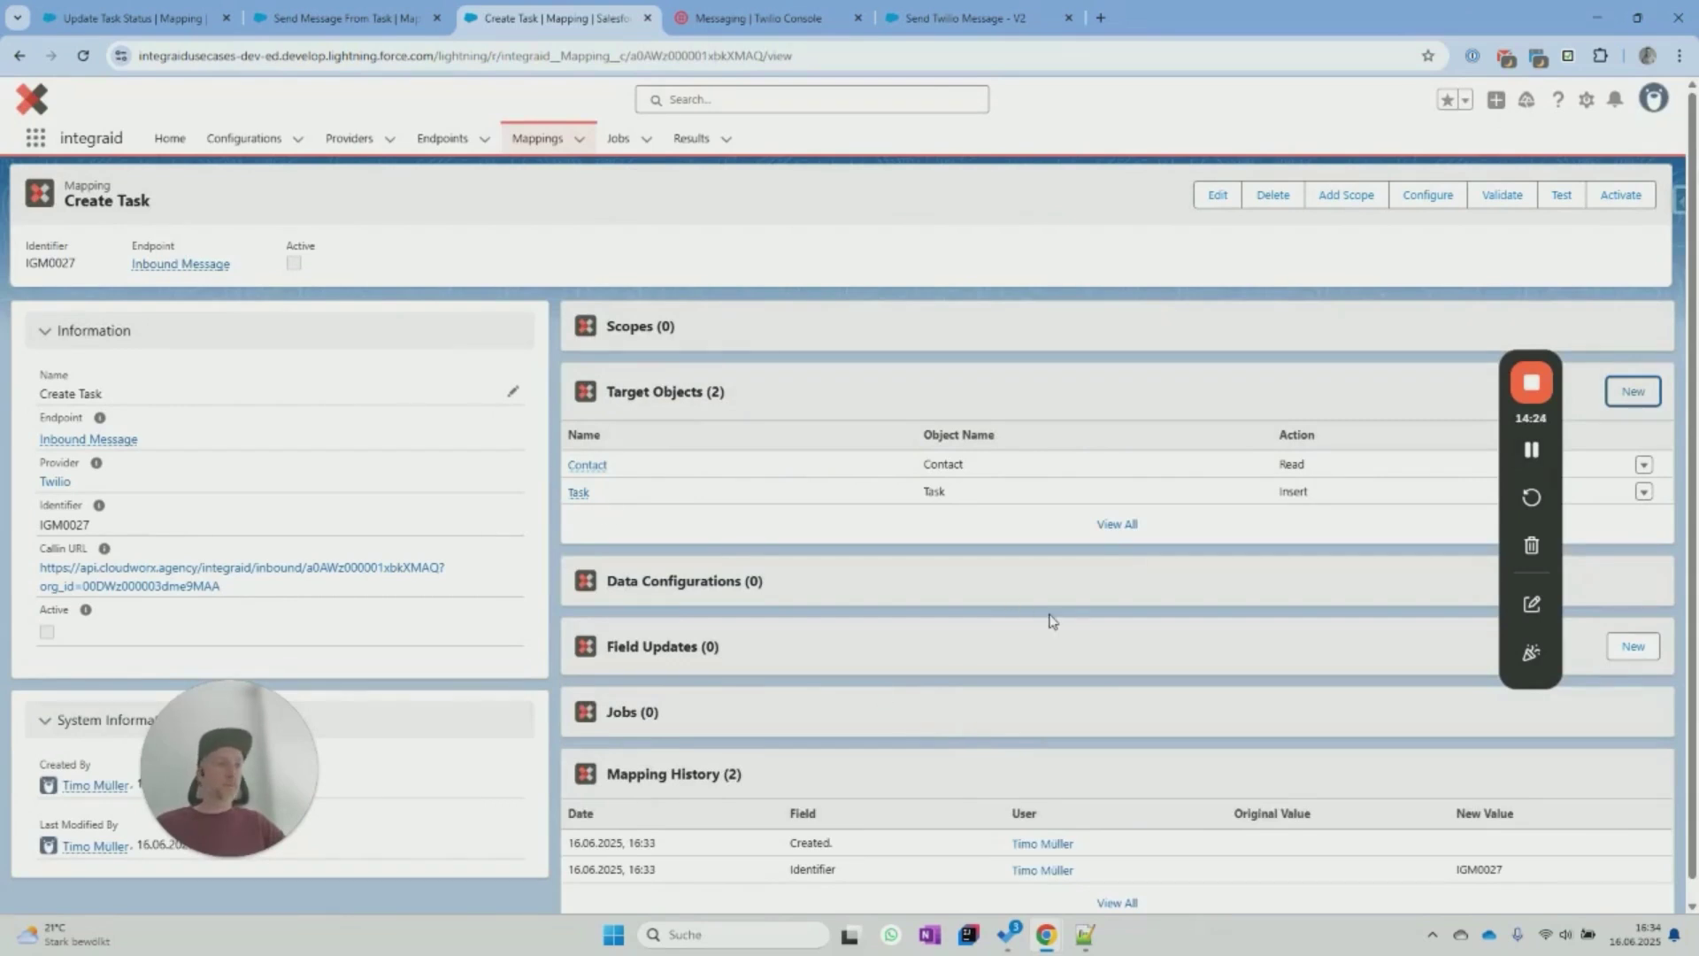
scroll(1051, 620, down, 1)
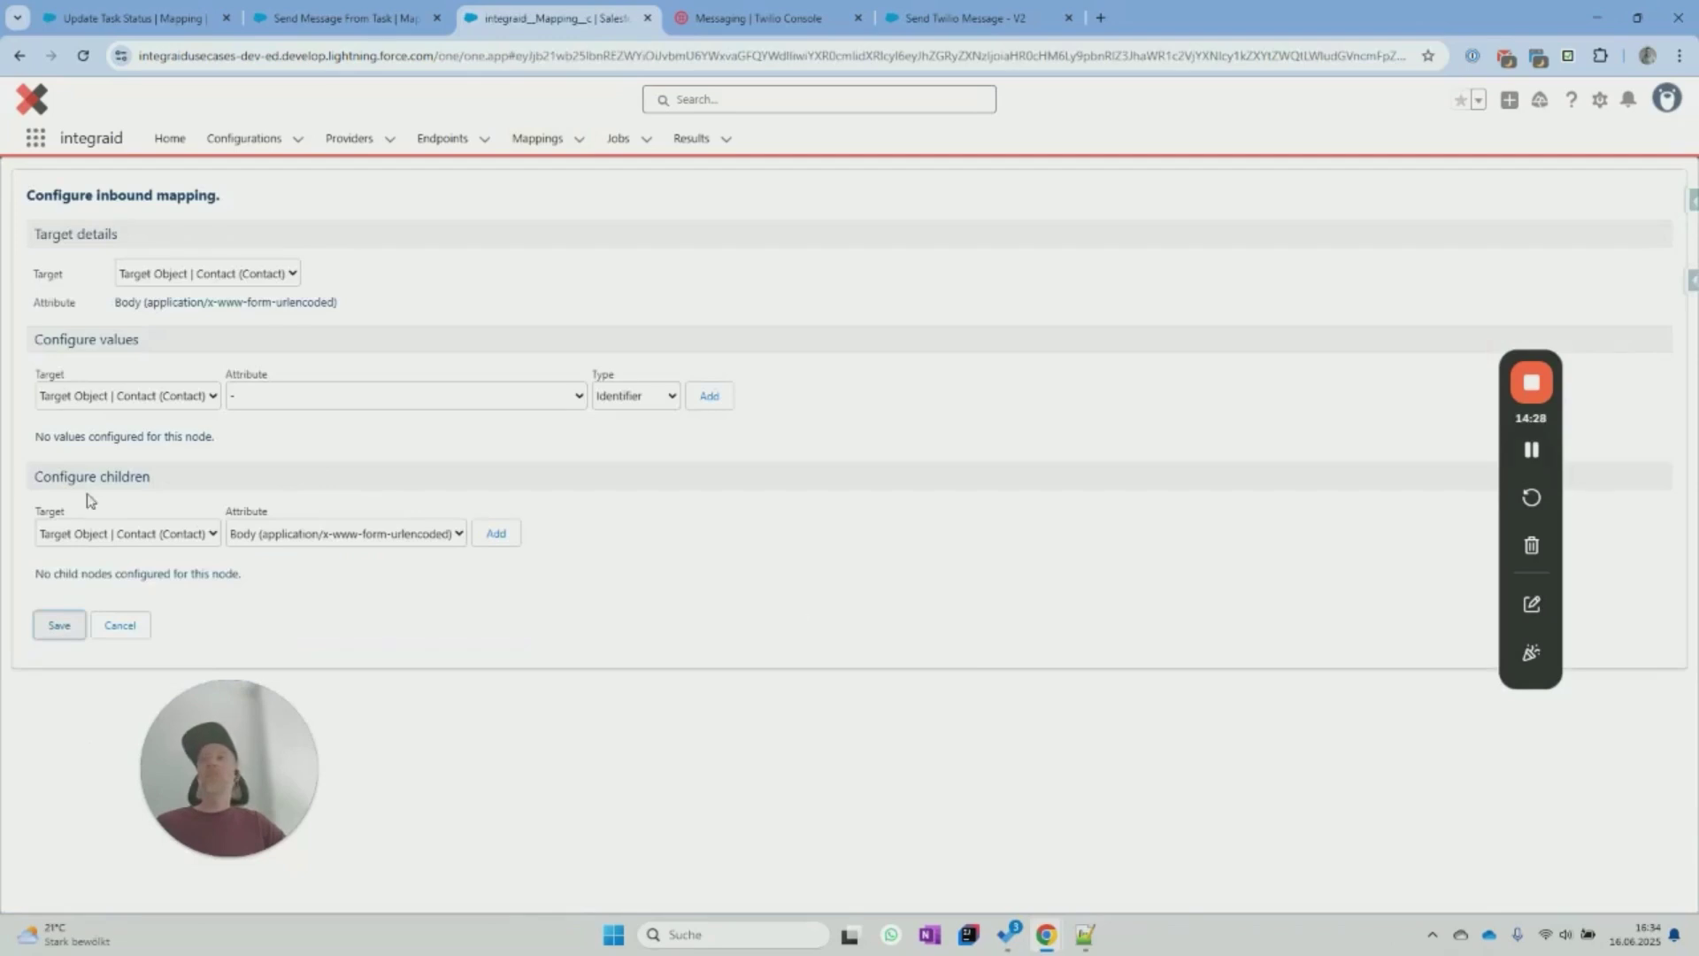
Use the incoming From value as the Contact identifier matched on Mobile Phone.
click(160, 405)
click(304, 394)
click(305, 396)
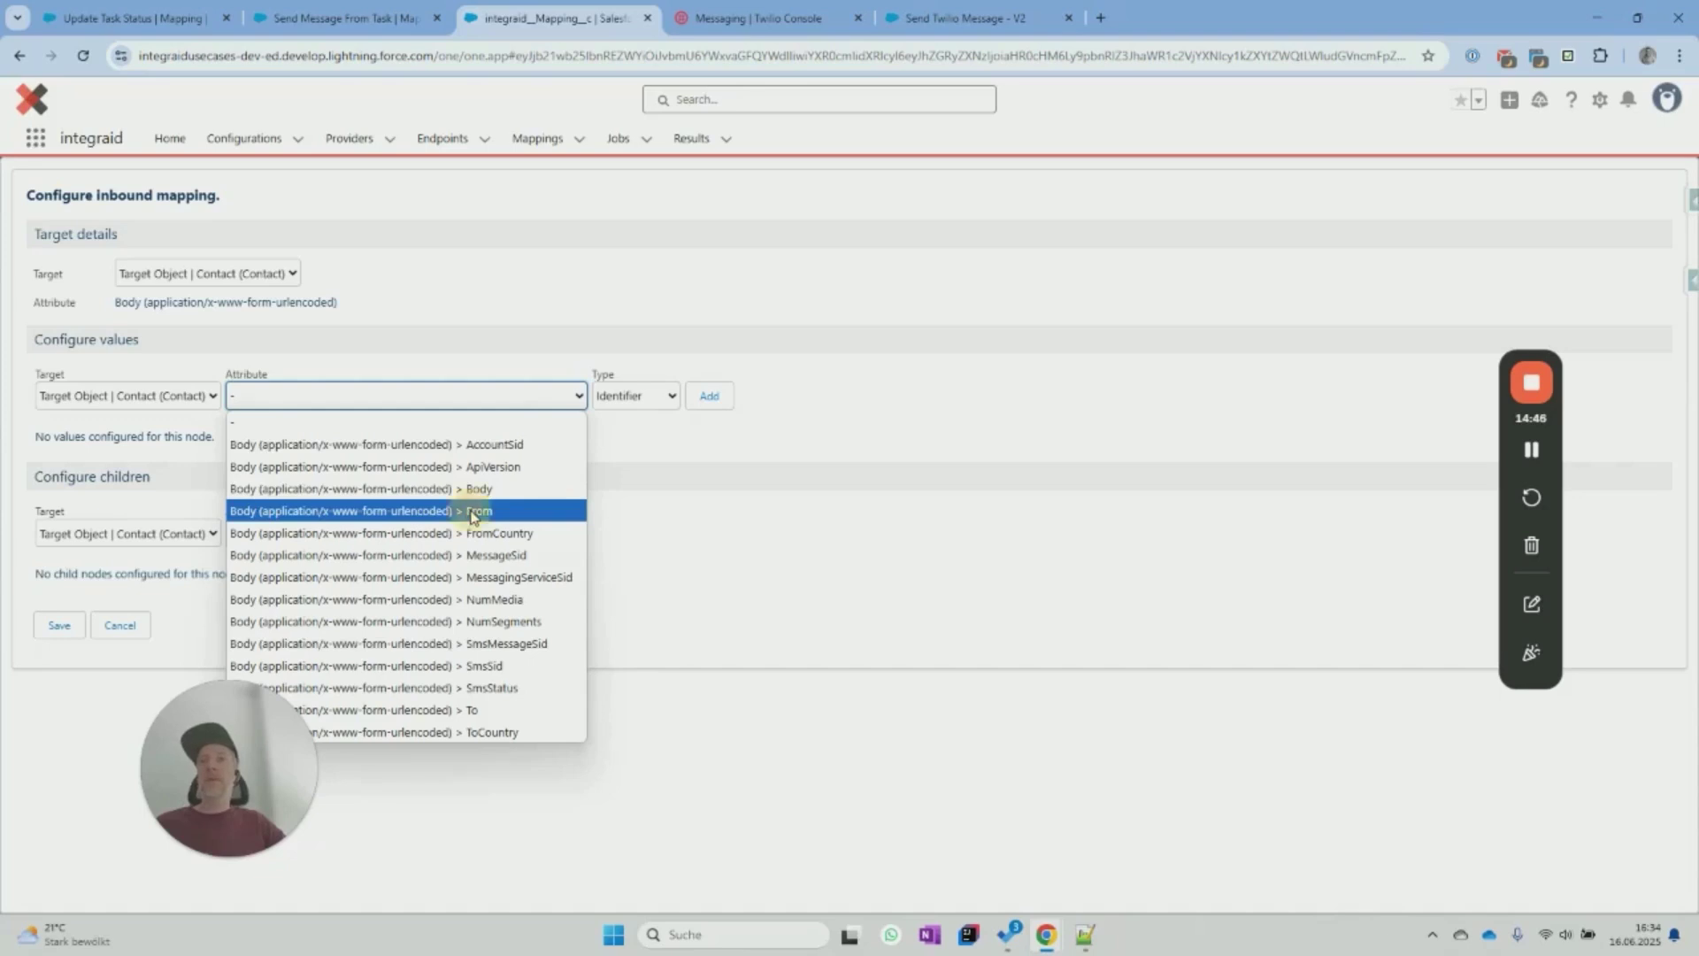
click(470, 513)
click(709, 396)
click(400, 486)
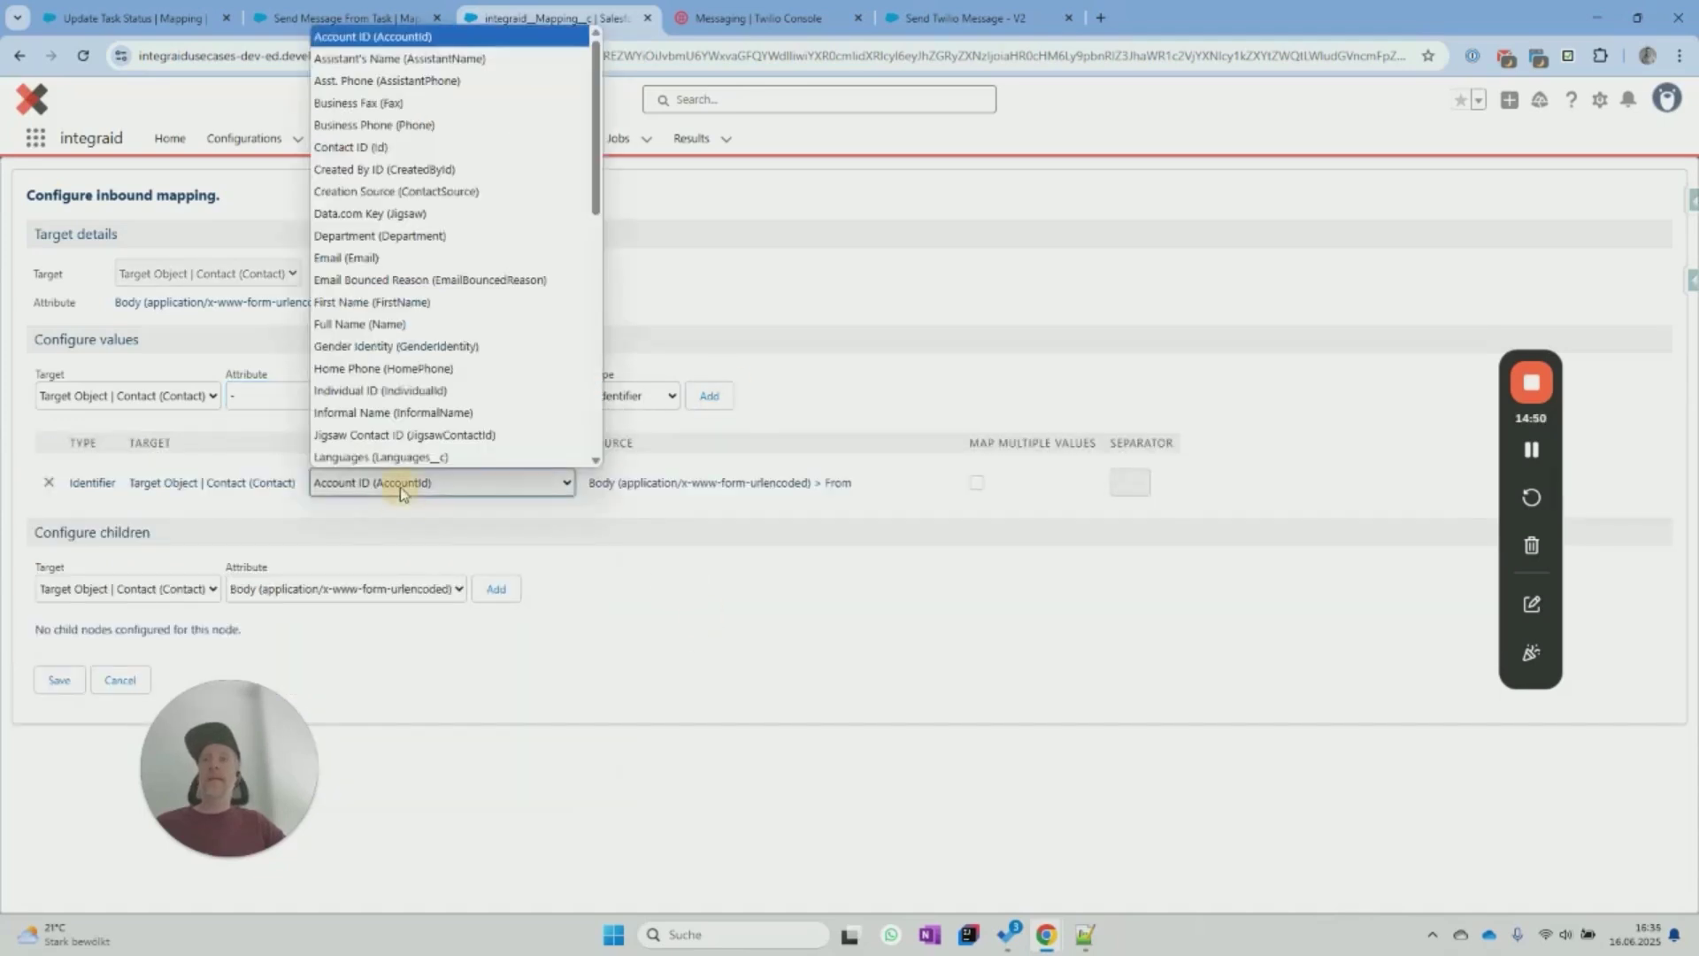
scroll(428, 395, down, 4)
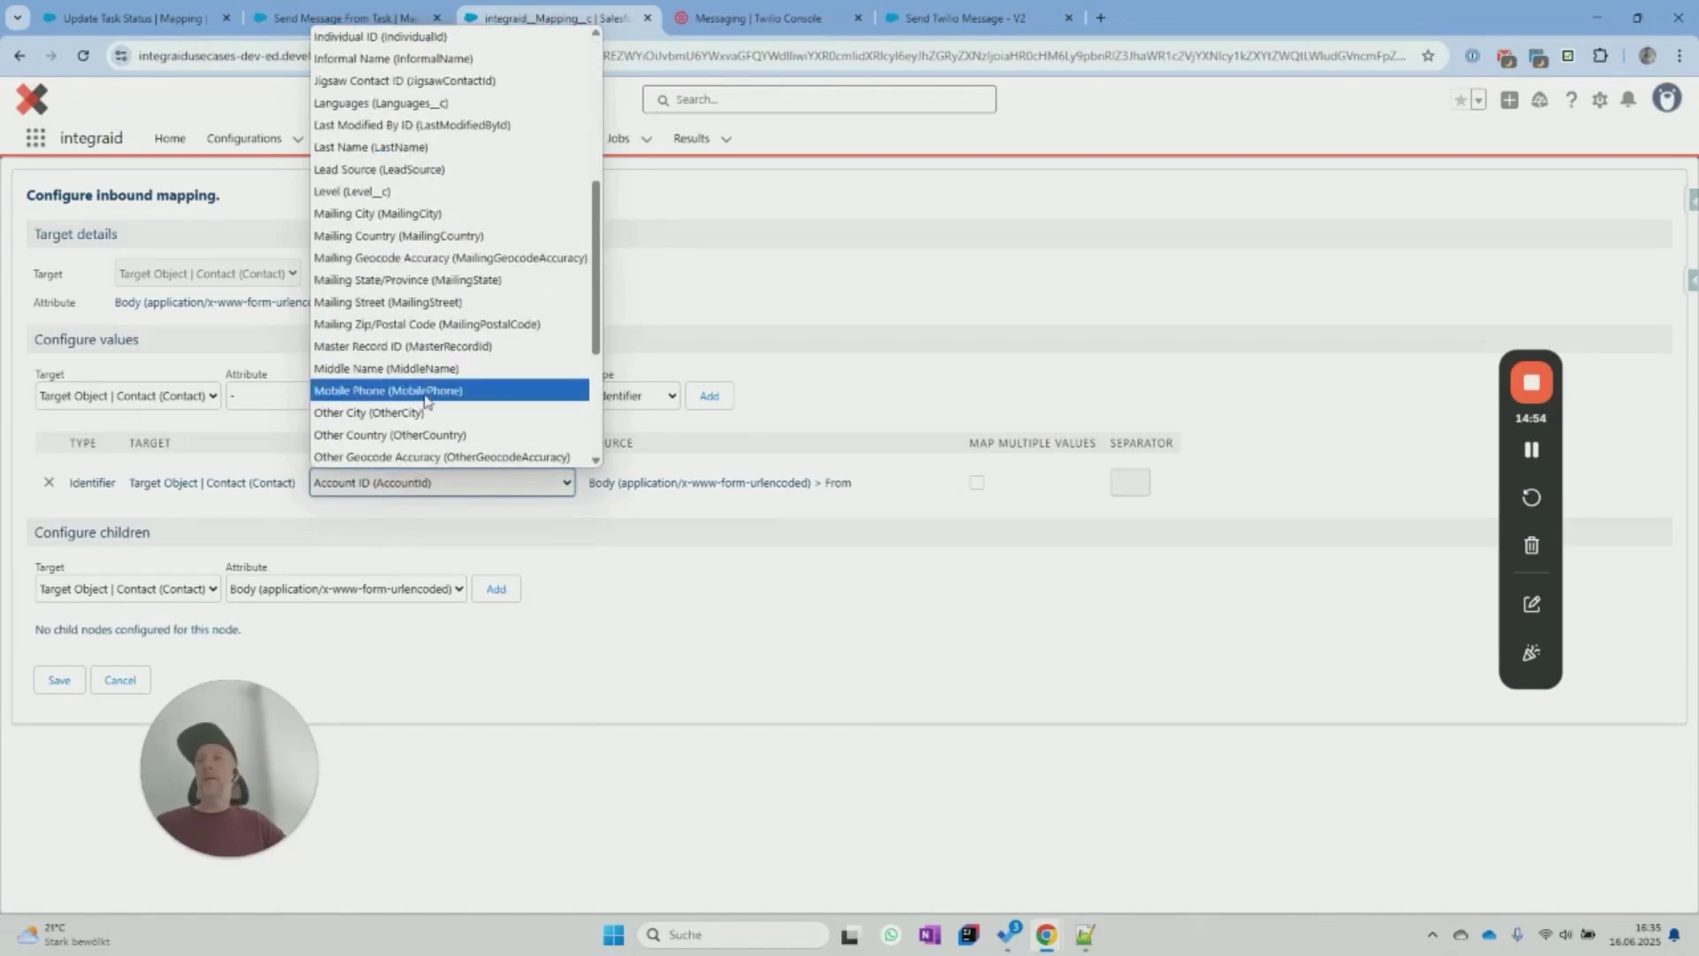
click(425, 396)
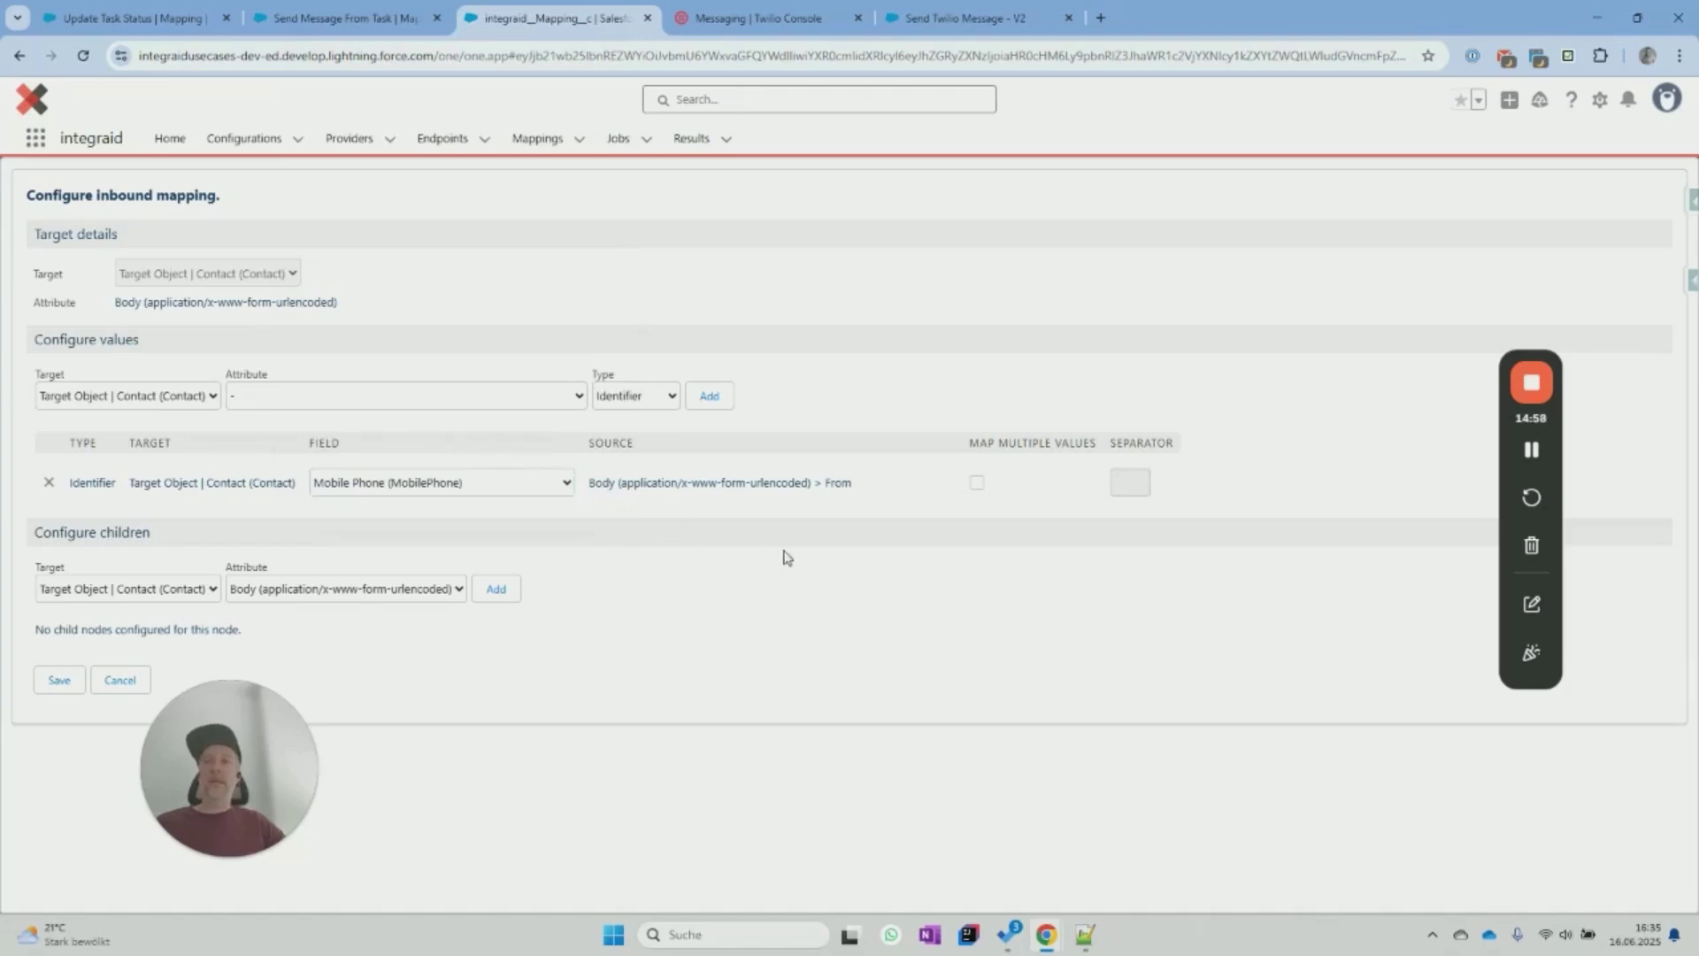
Add a Task child node under Body.
click(192, 591)
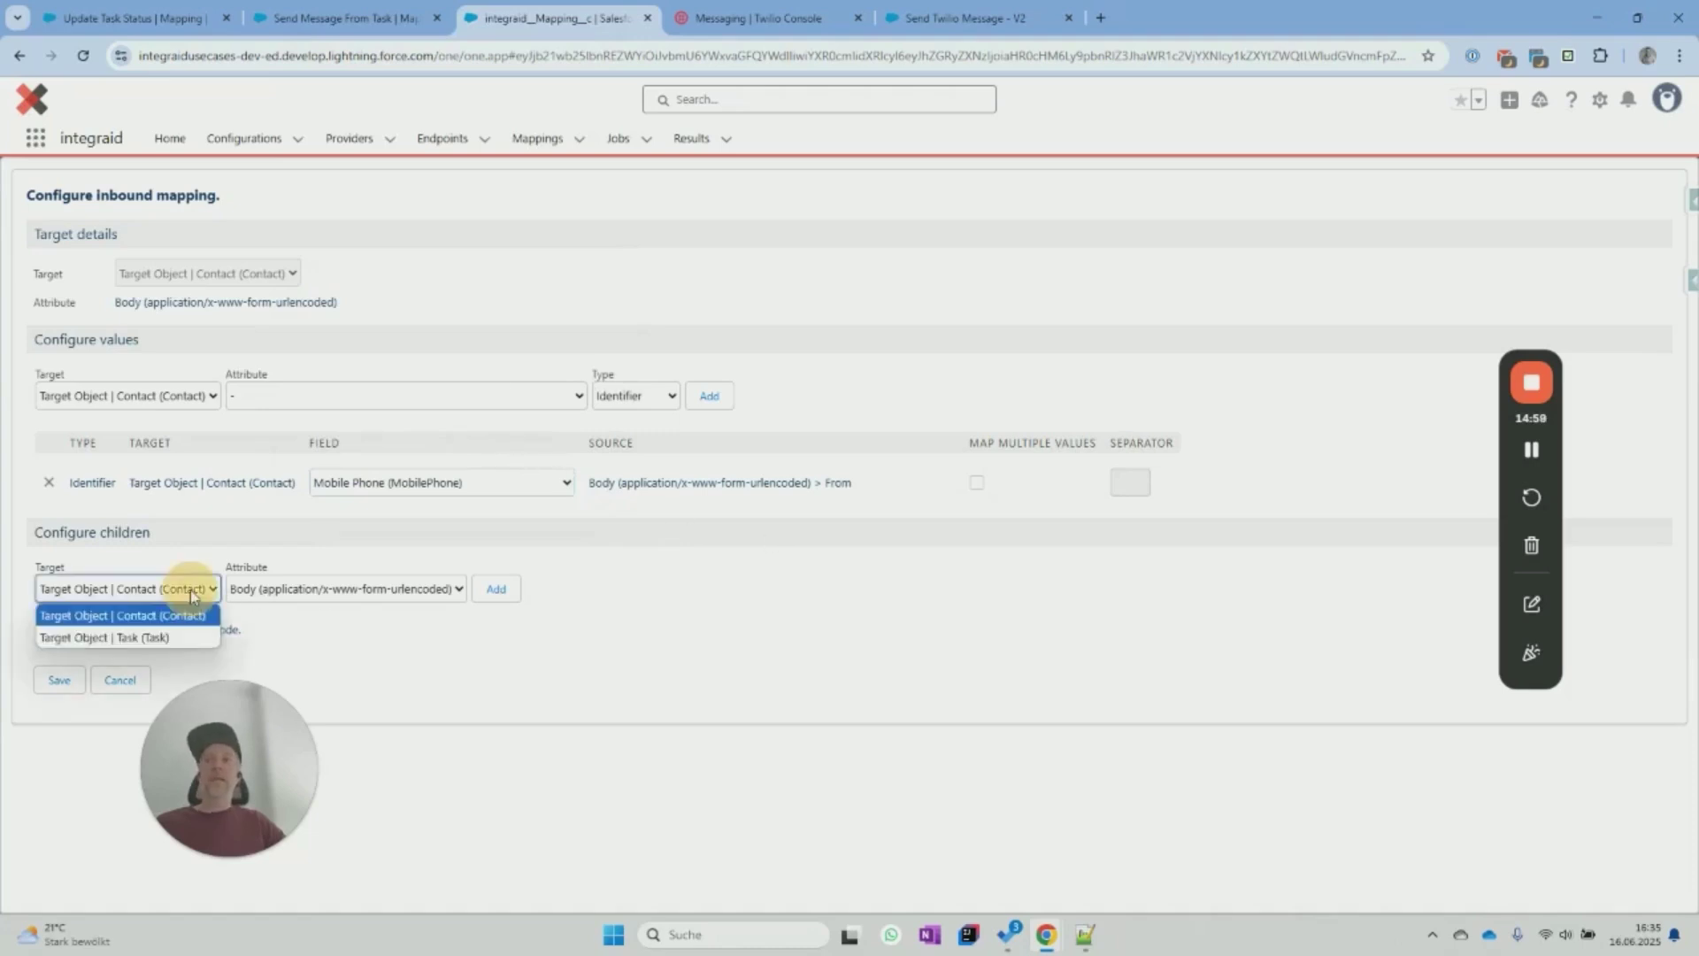
click(185, 639)
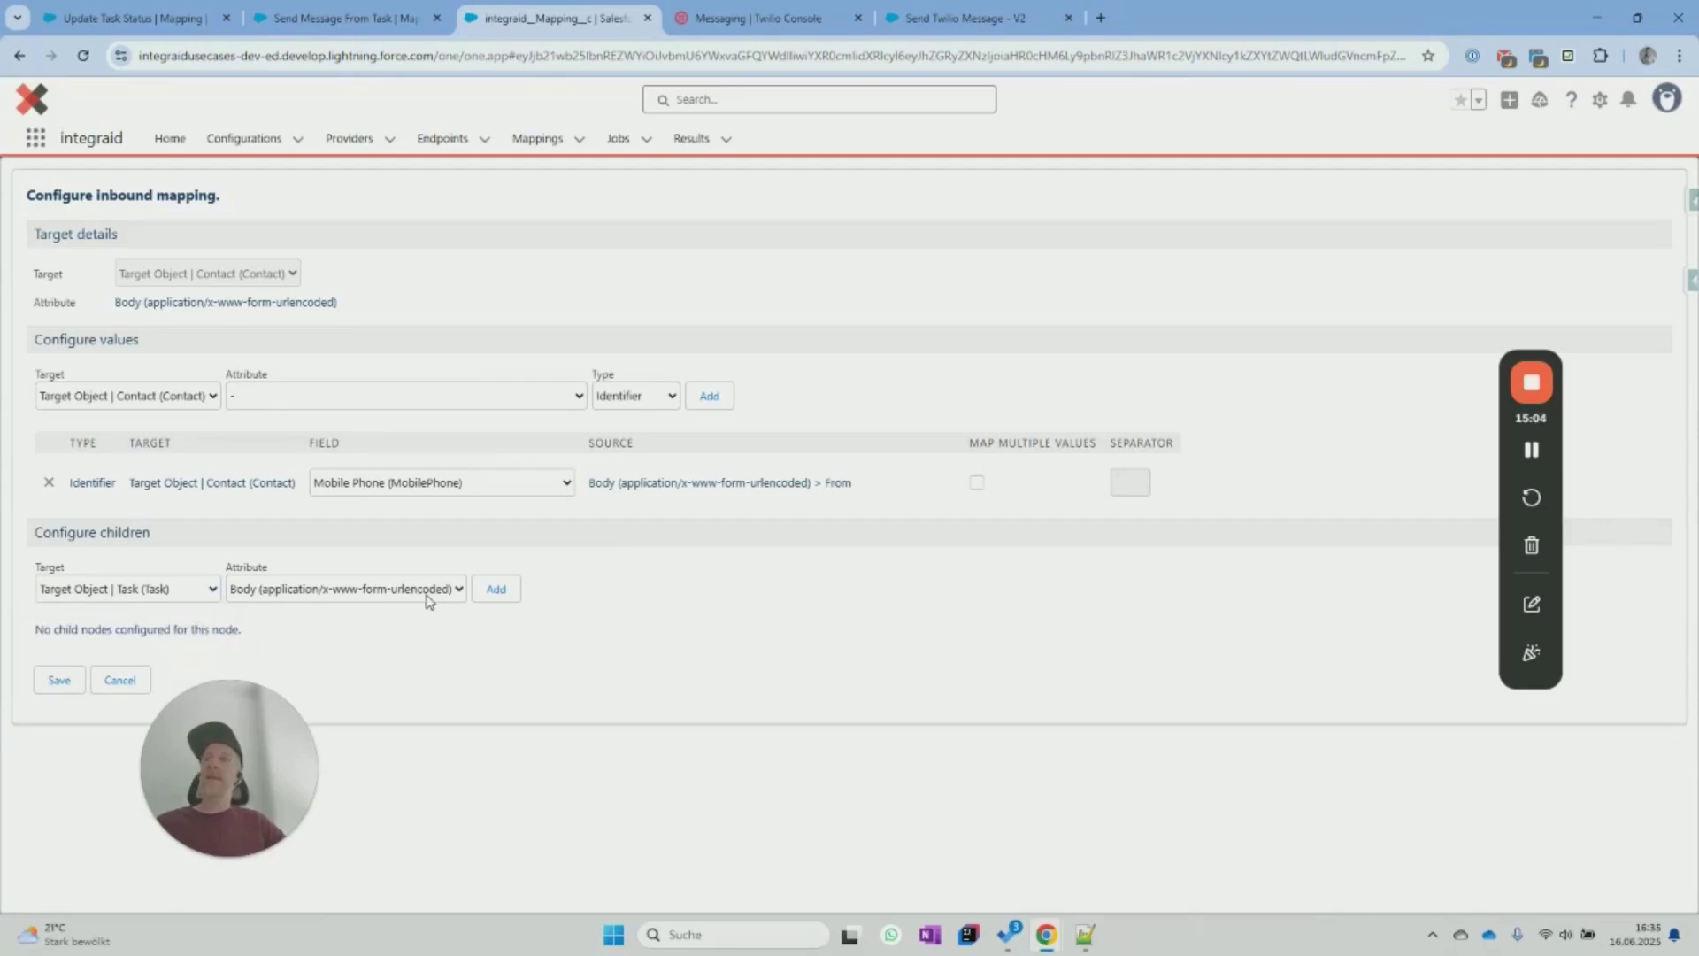
click(497, 590)
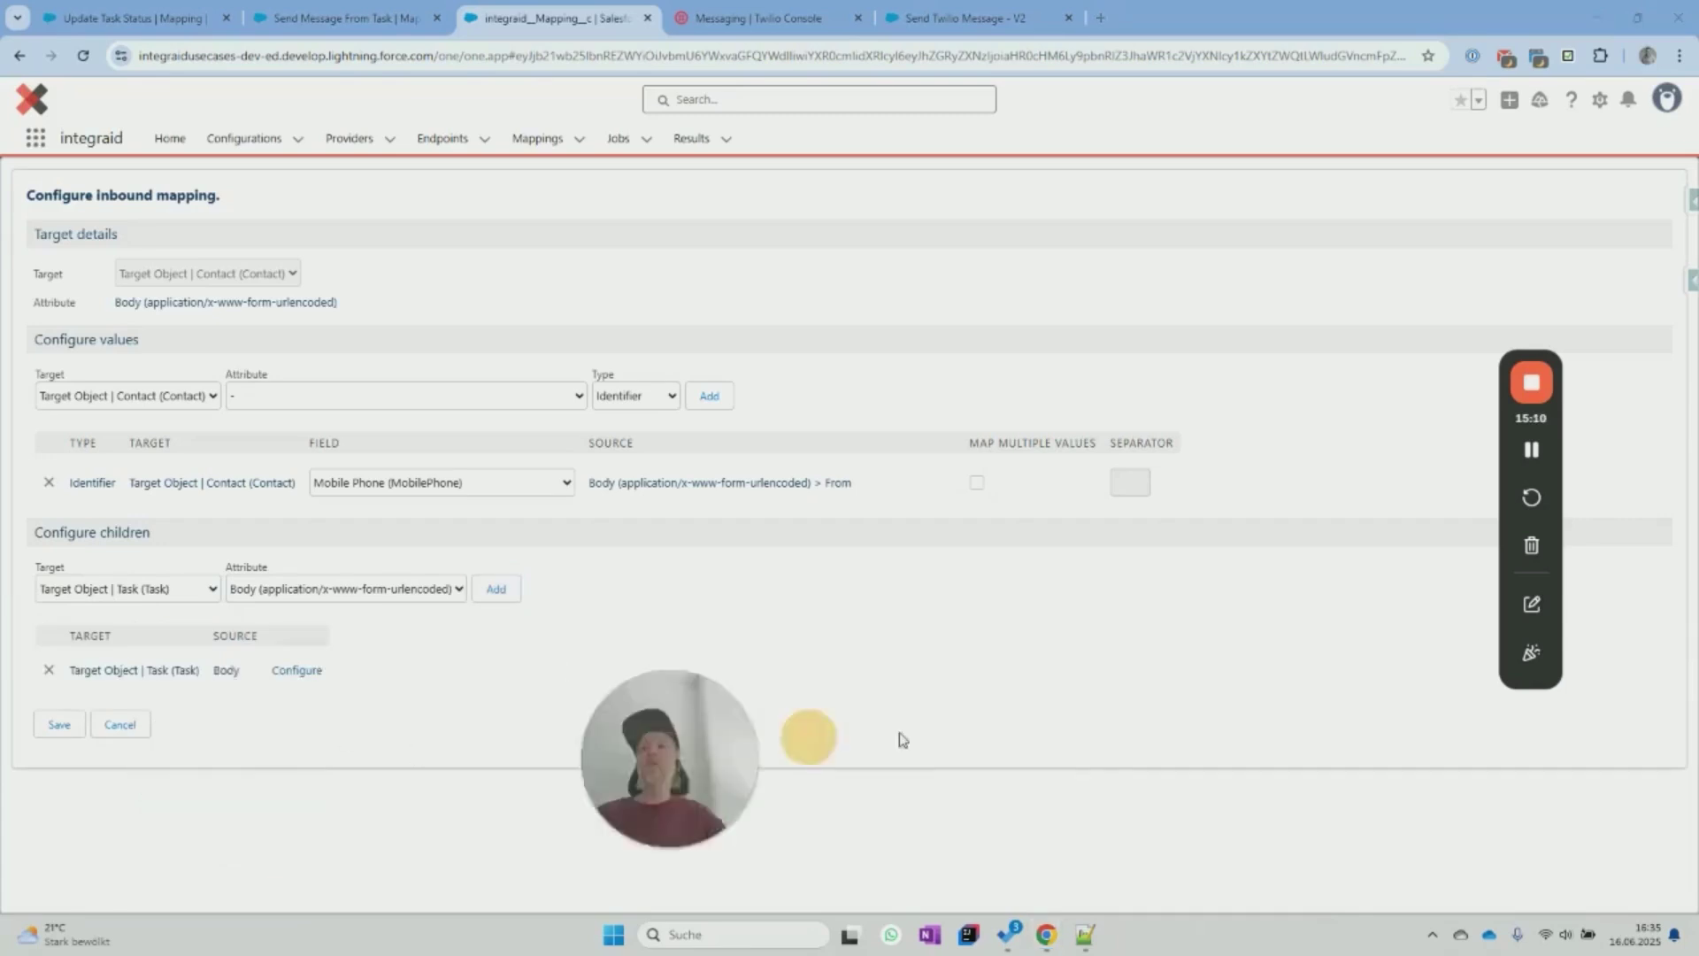
In the Task child node, map message Body to Subject and From to From Address.
click(279, 675)
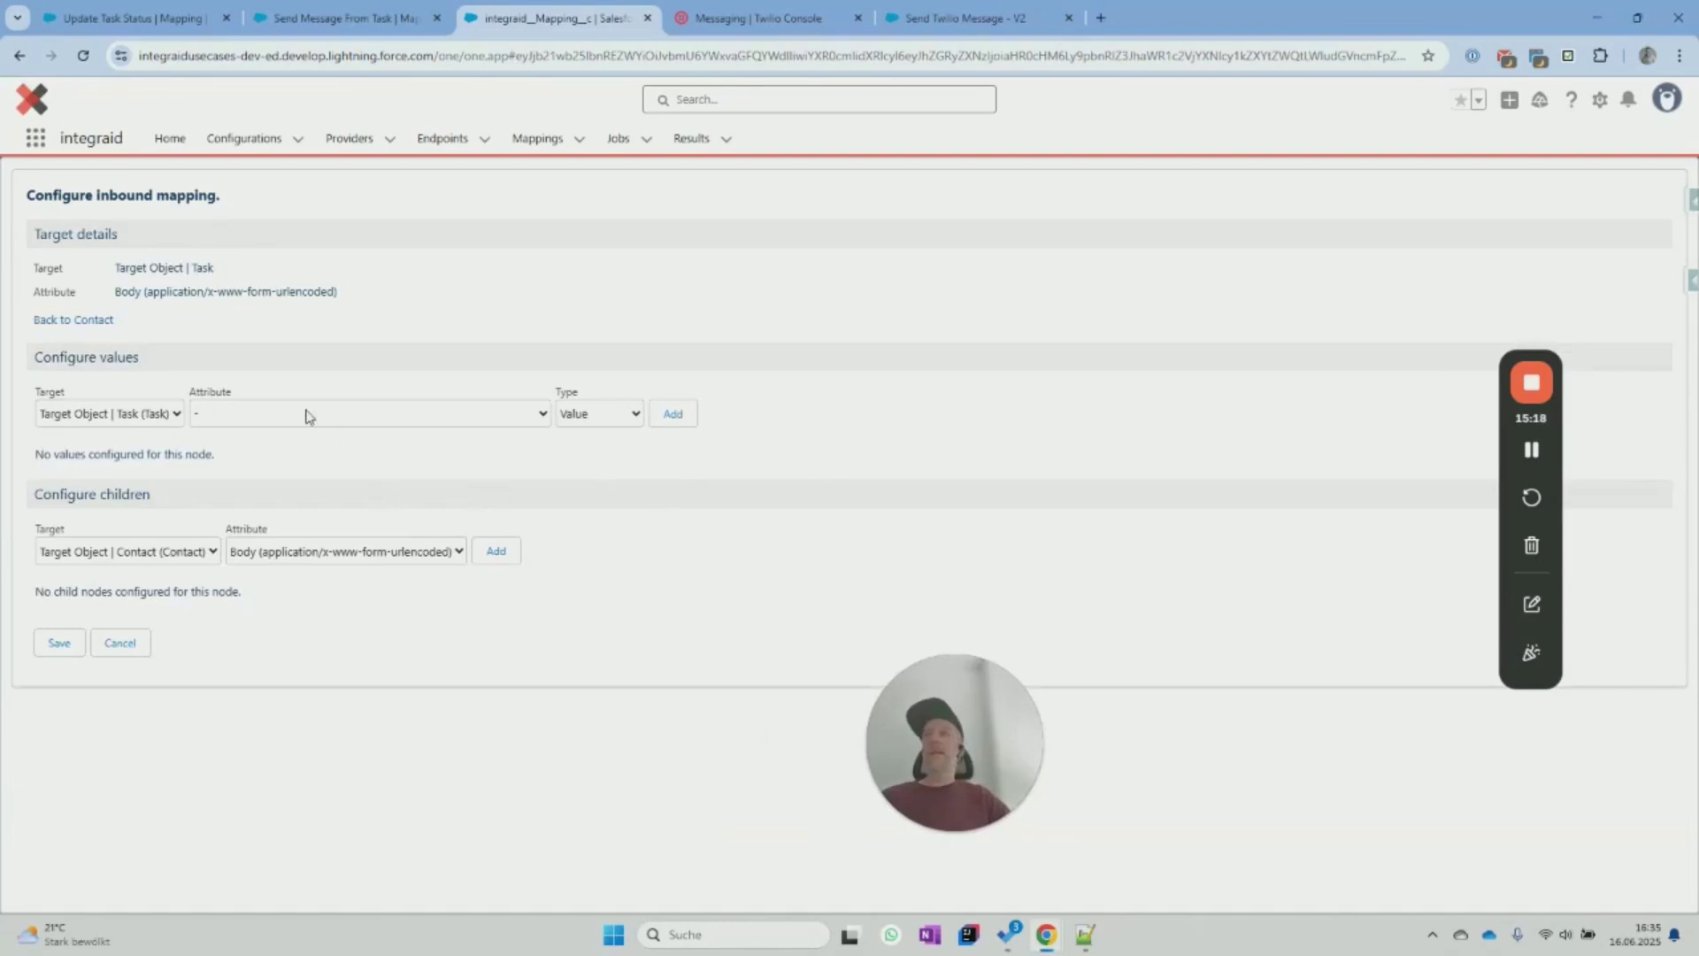
click(268, 421)
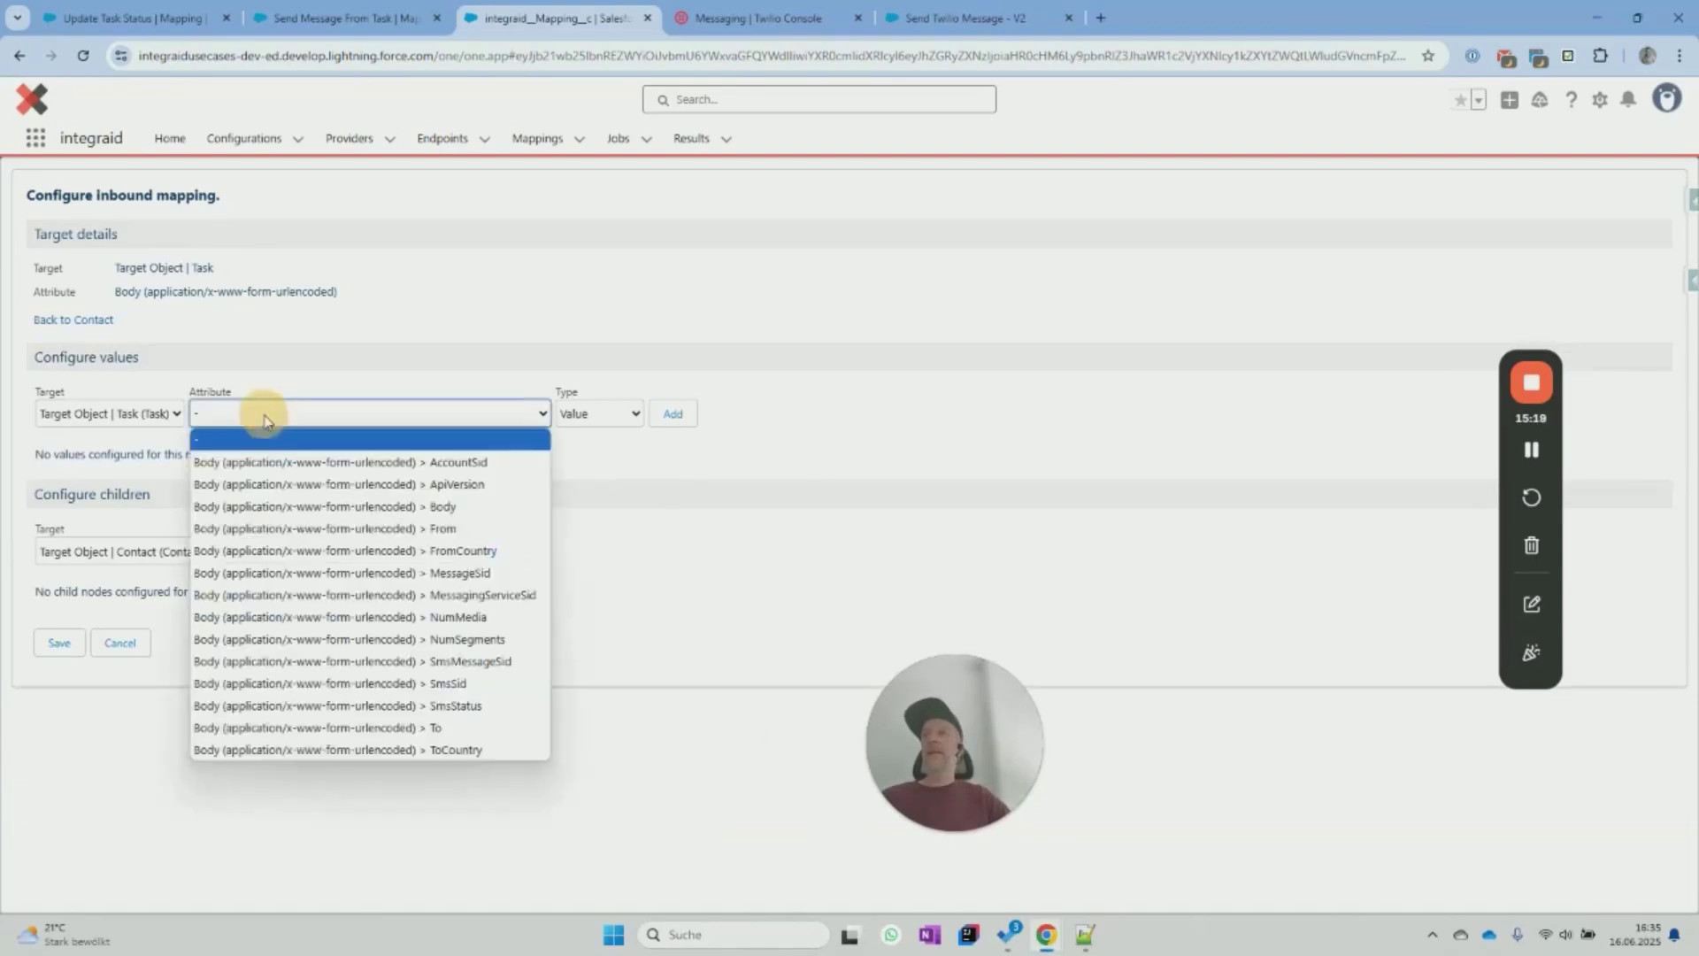
click(376, 500)
click(673, 413)
click(424, 501)
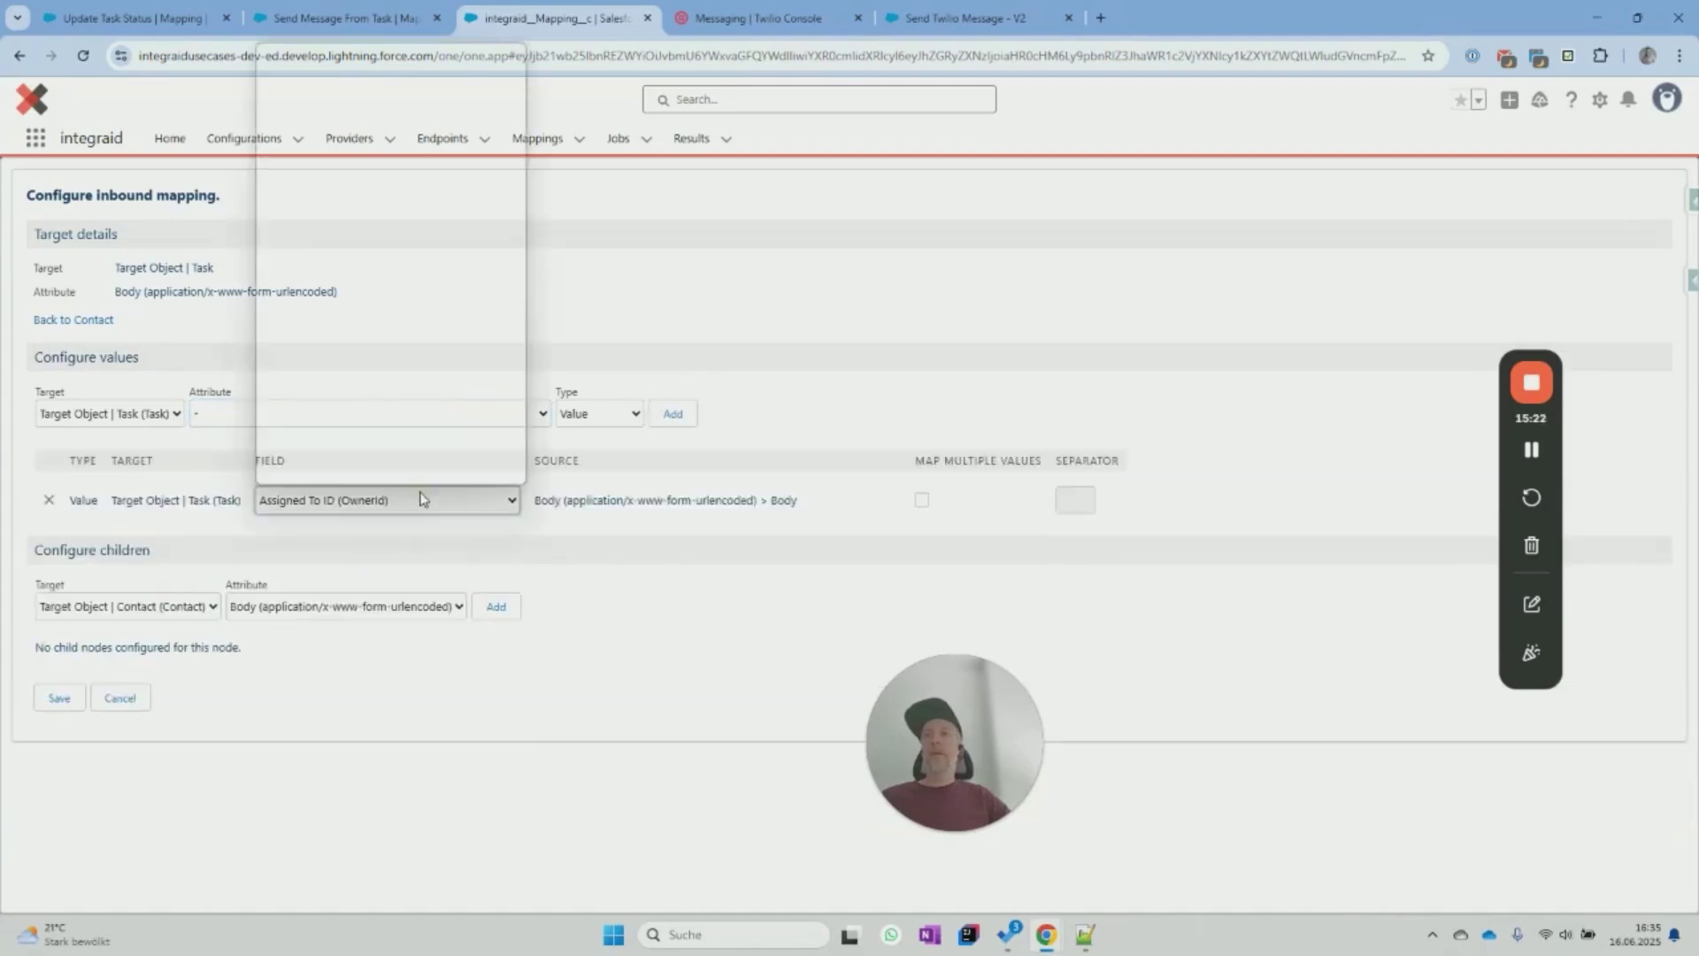
click(375, 410)
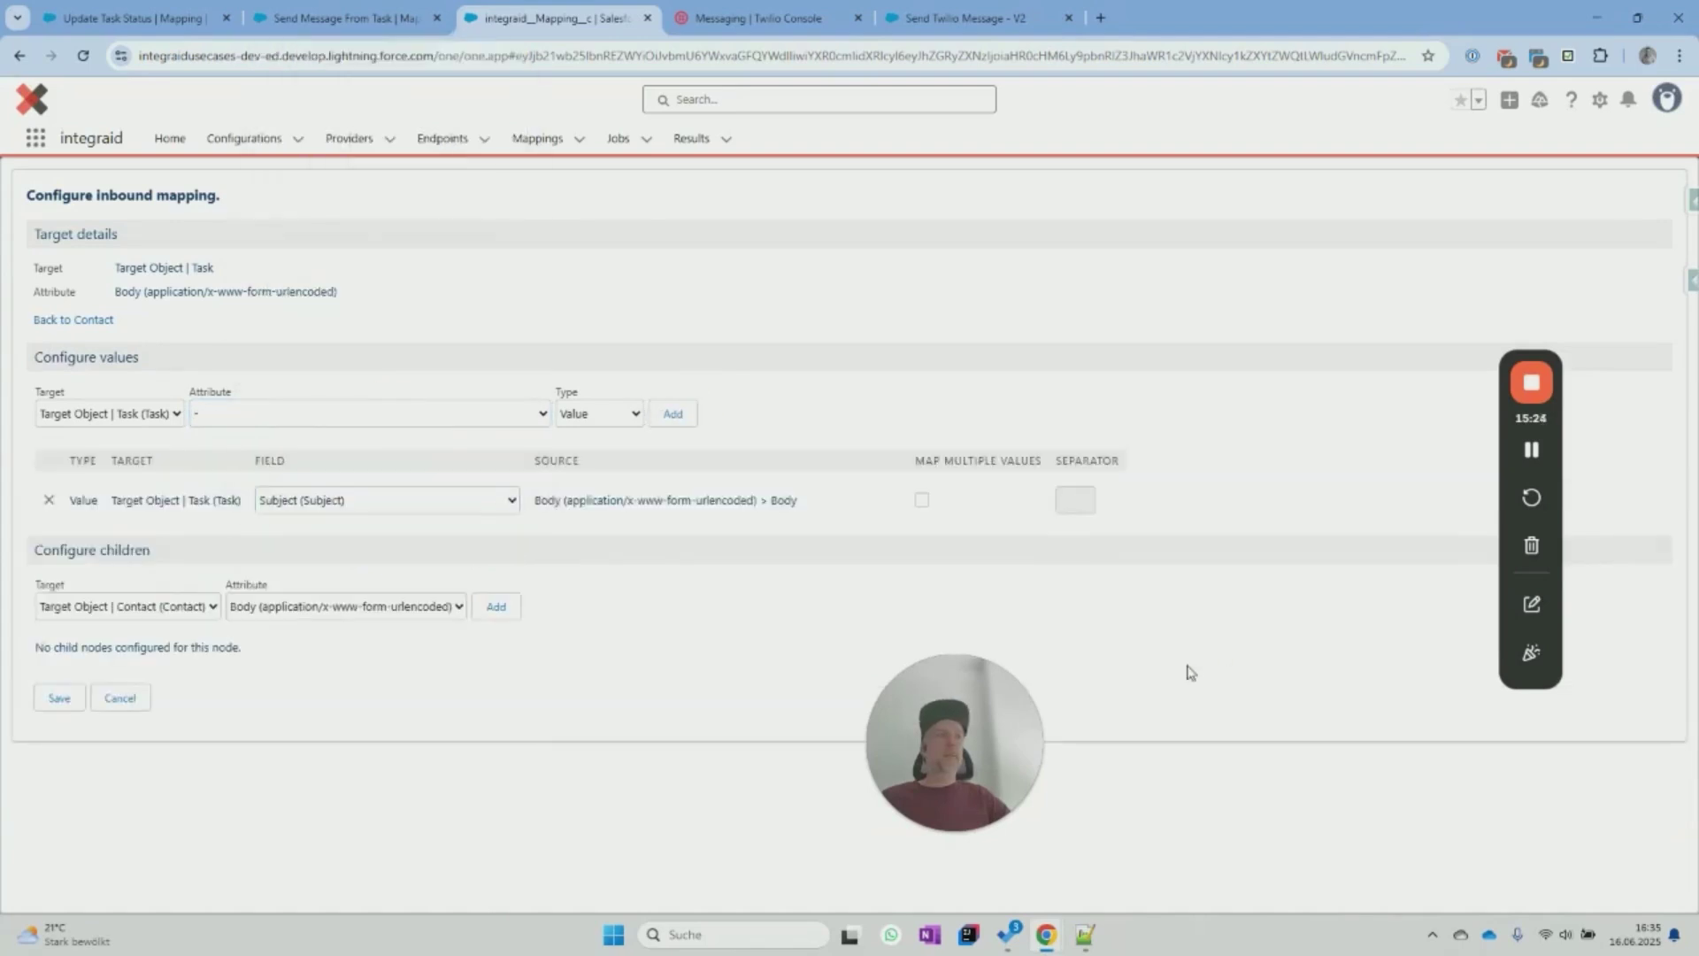
click(453, 419)
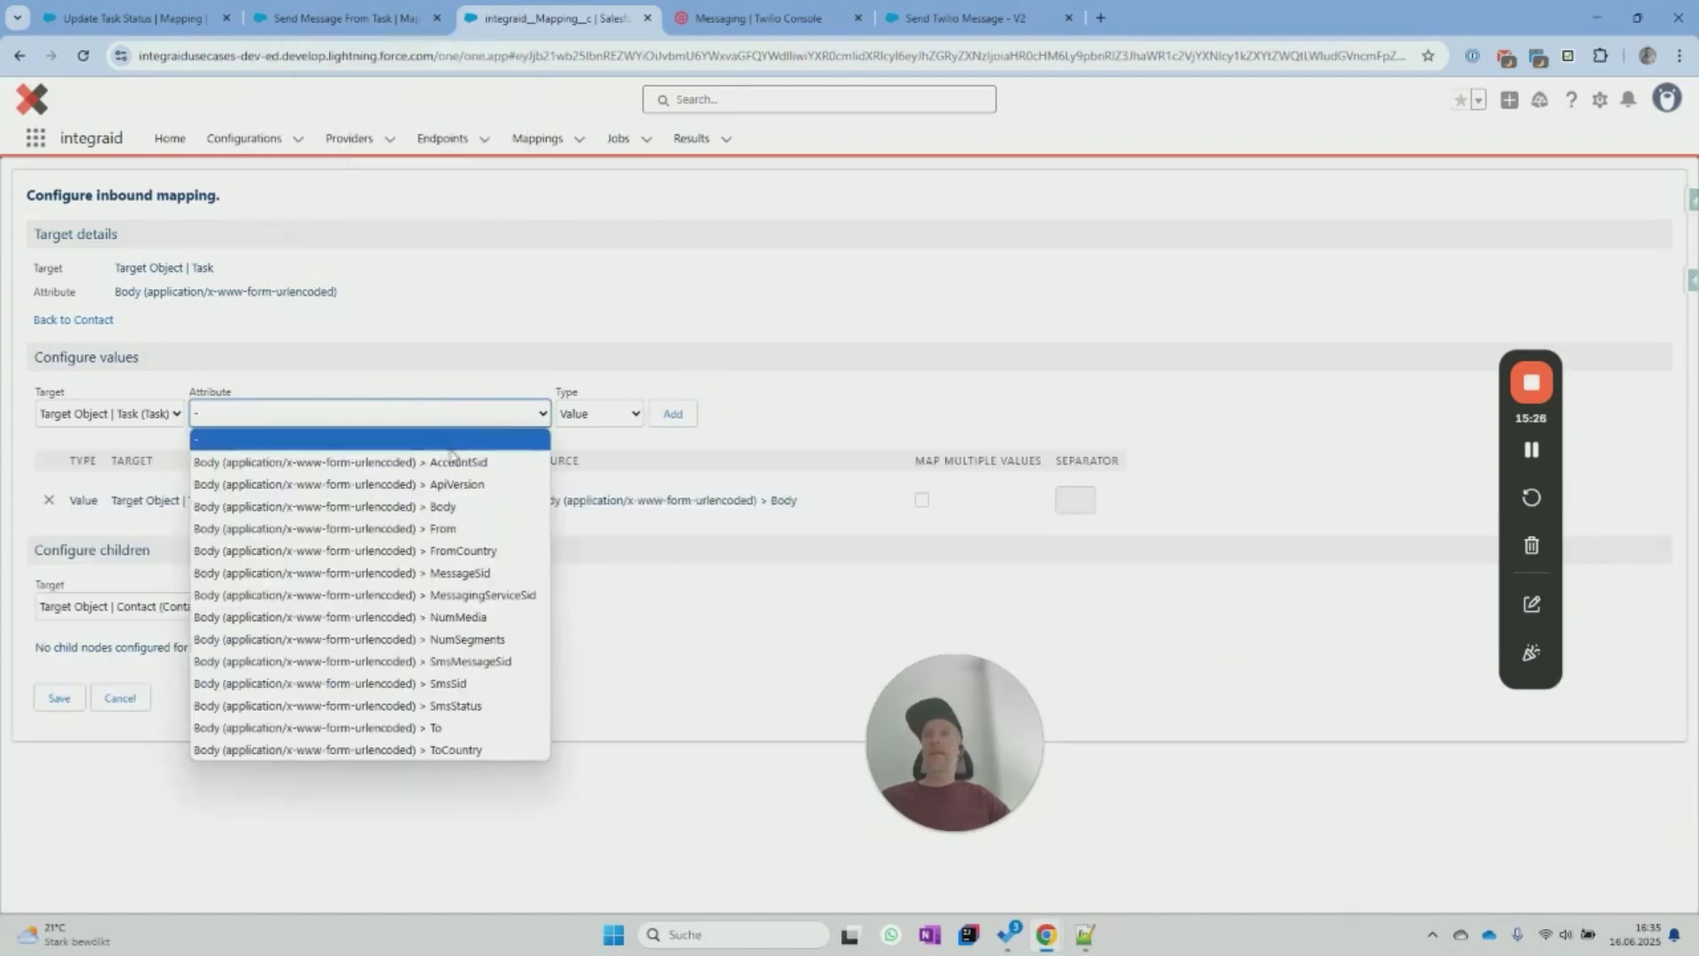
click(449, 529)
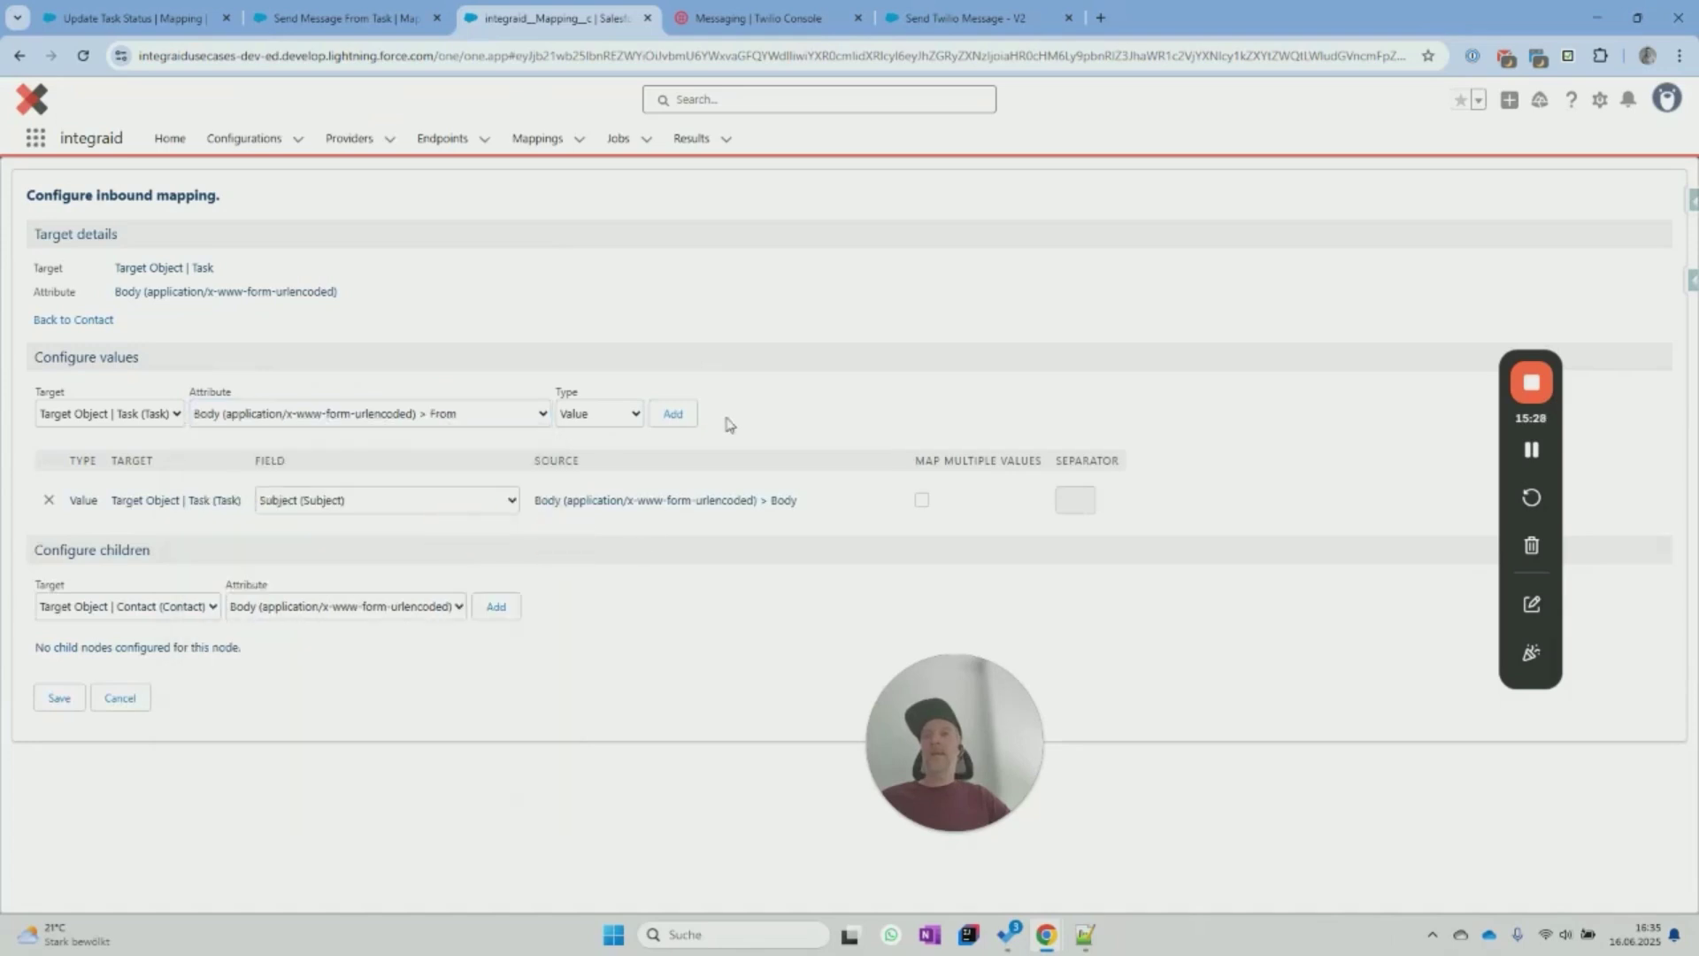
click(672, 413)
click(422, 548)
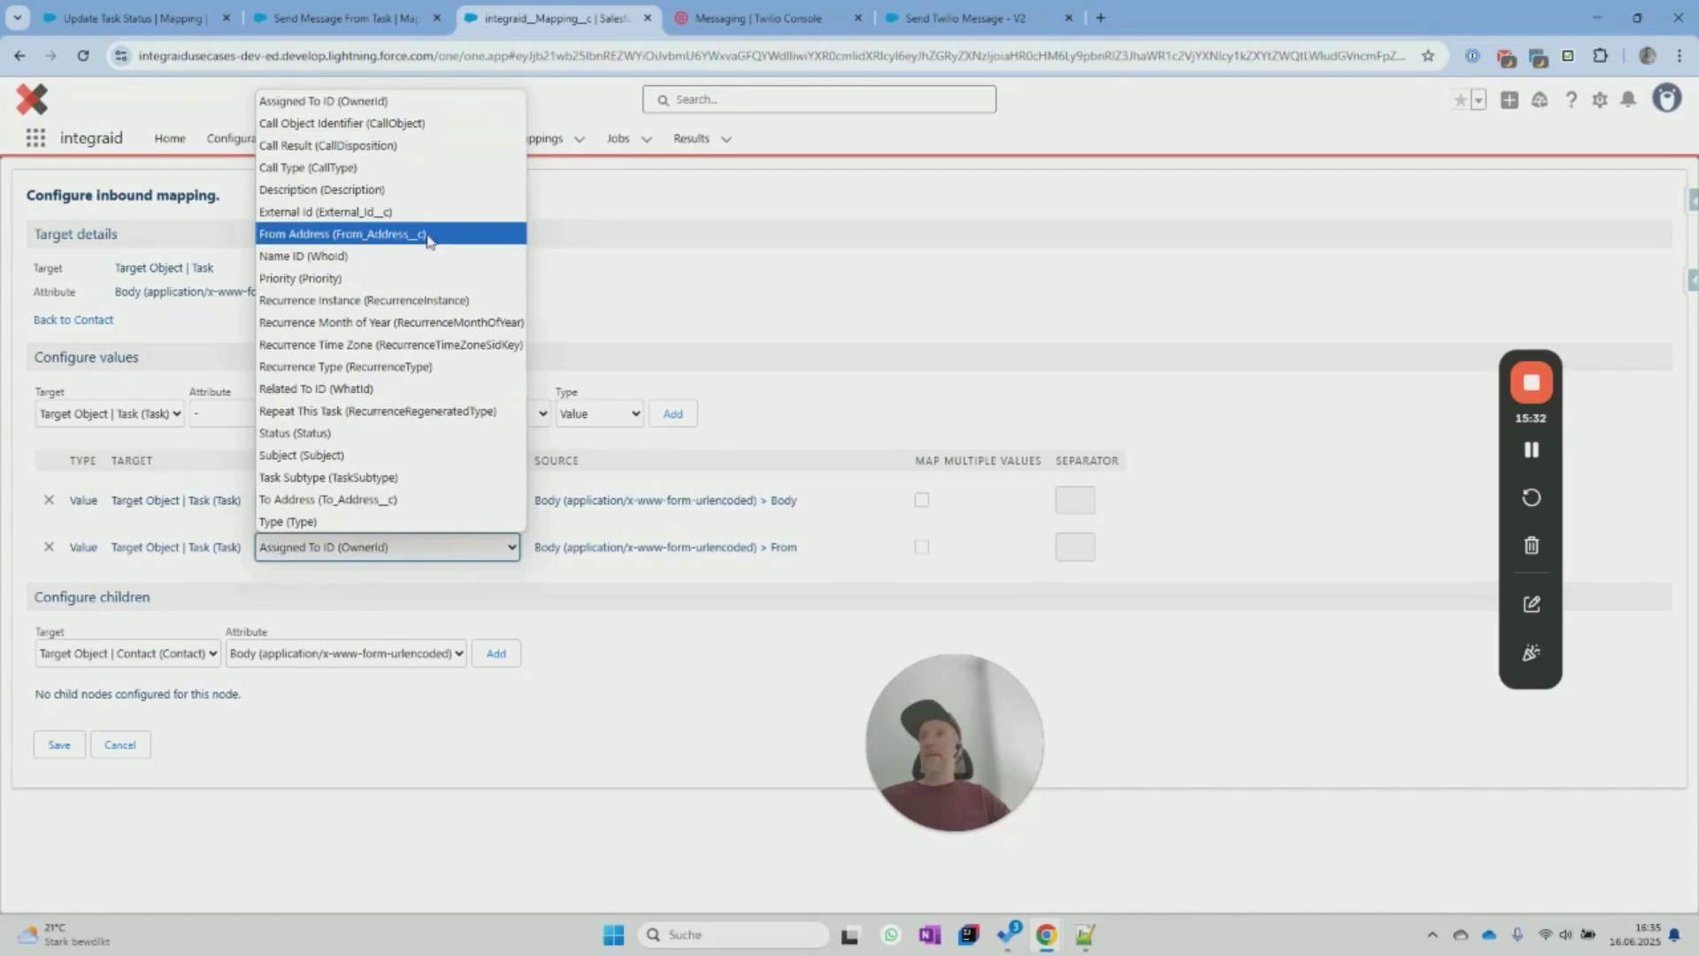
click(398, 233)
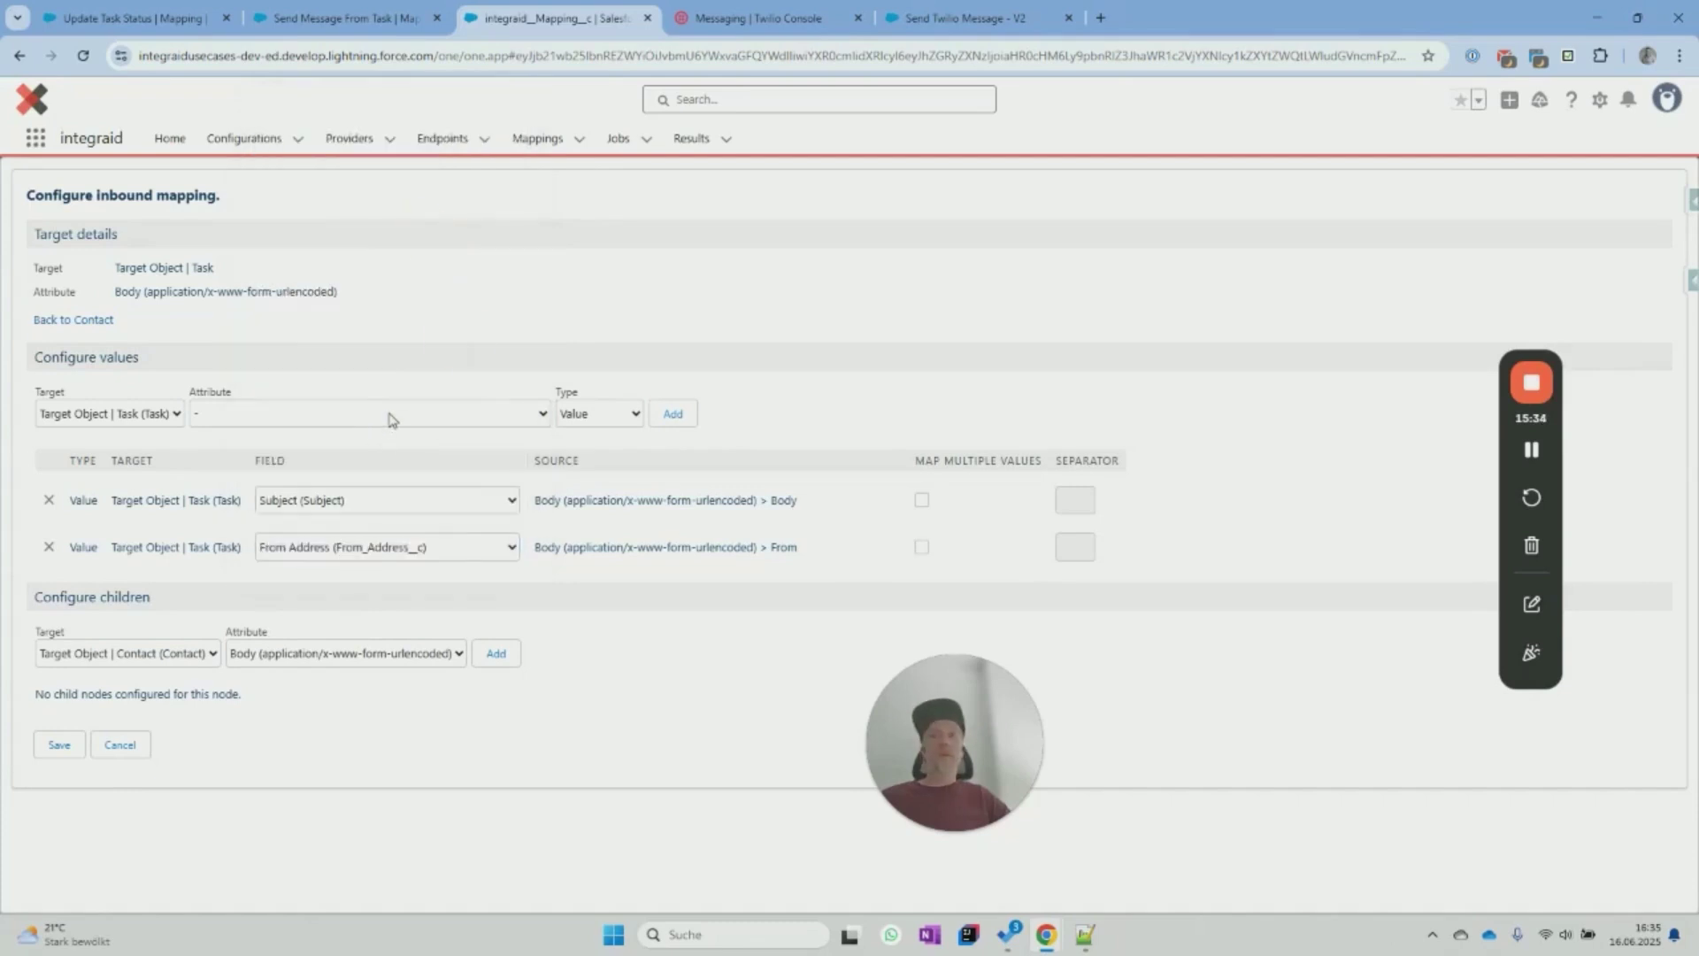
Map SmsSid to the External Id field and SmsStatus to the Status field.
click(392, 419)
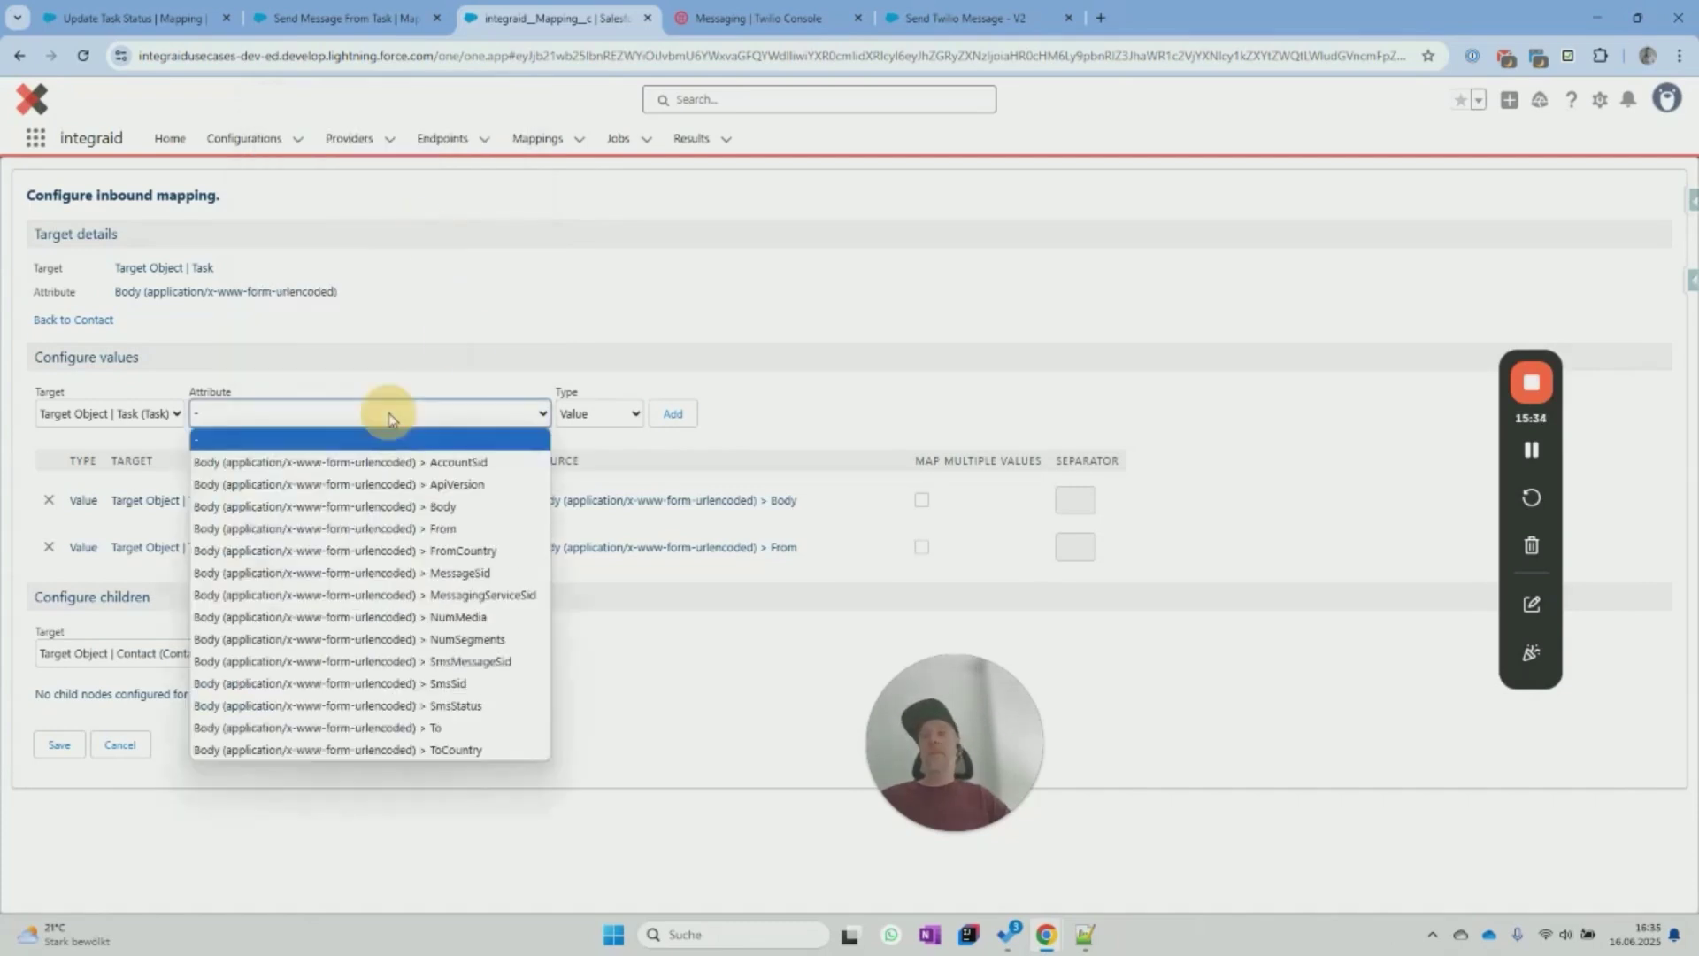
click(489, 684)
click(672, 413)
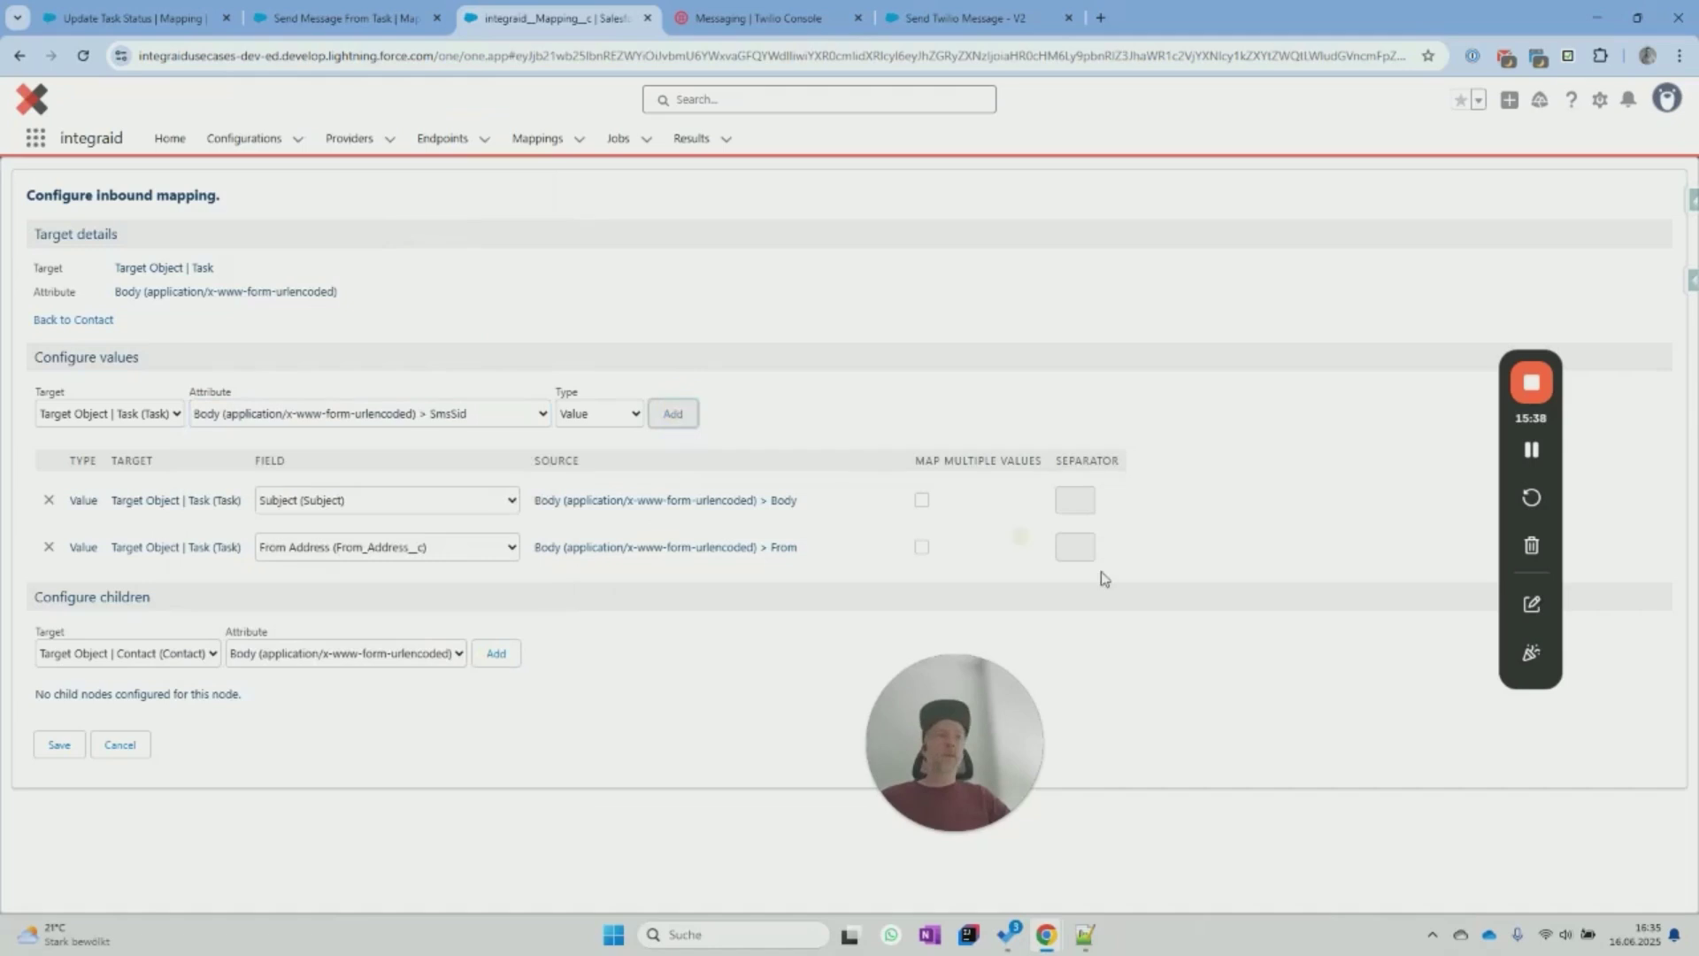
click(351, 595)
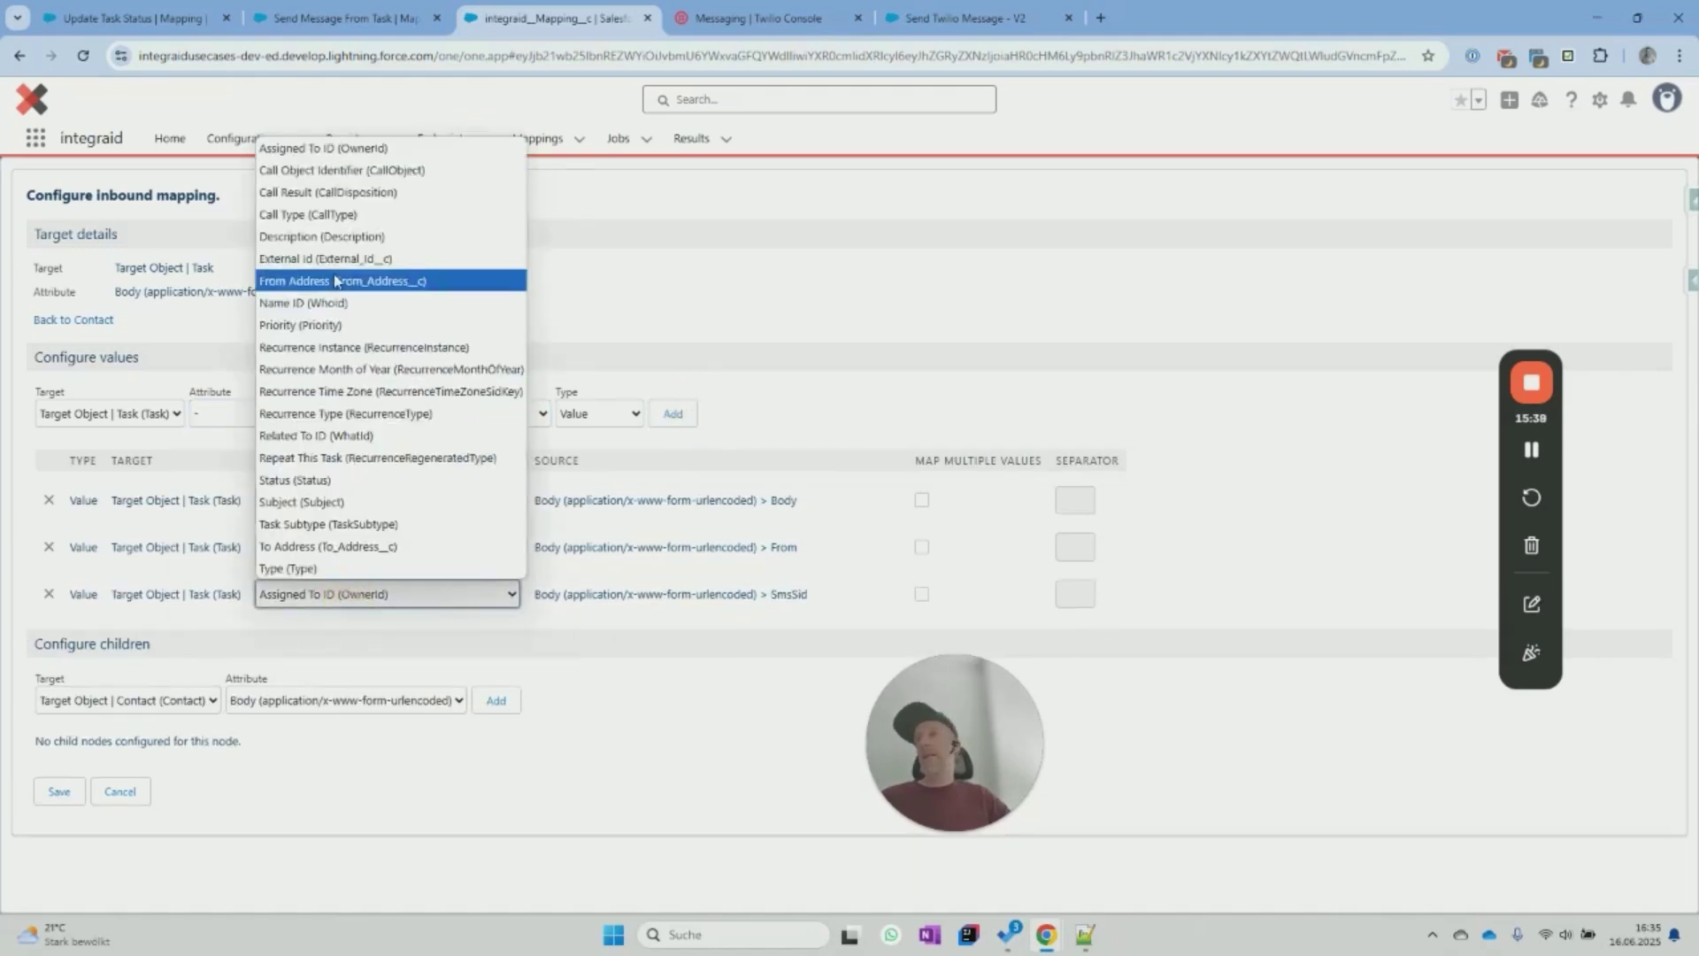
click(337, 259)
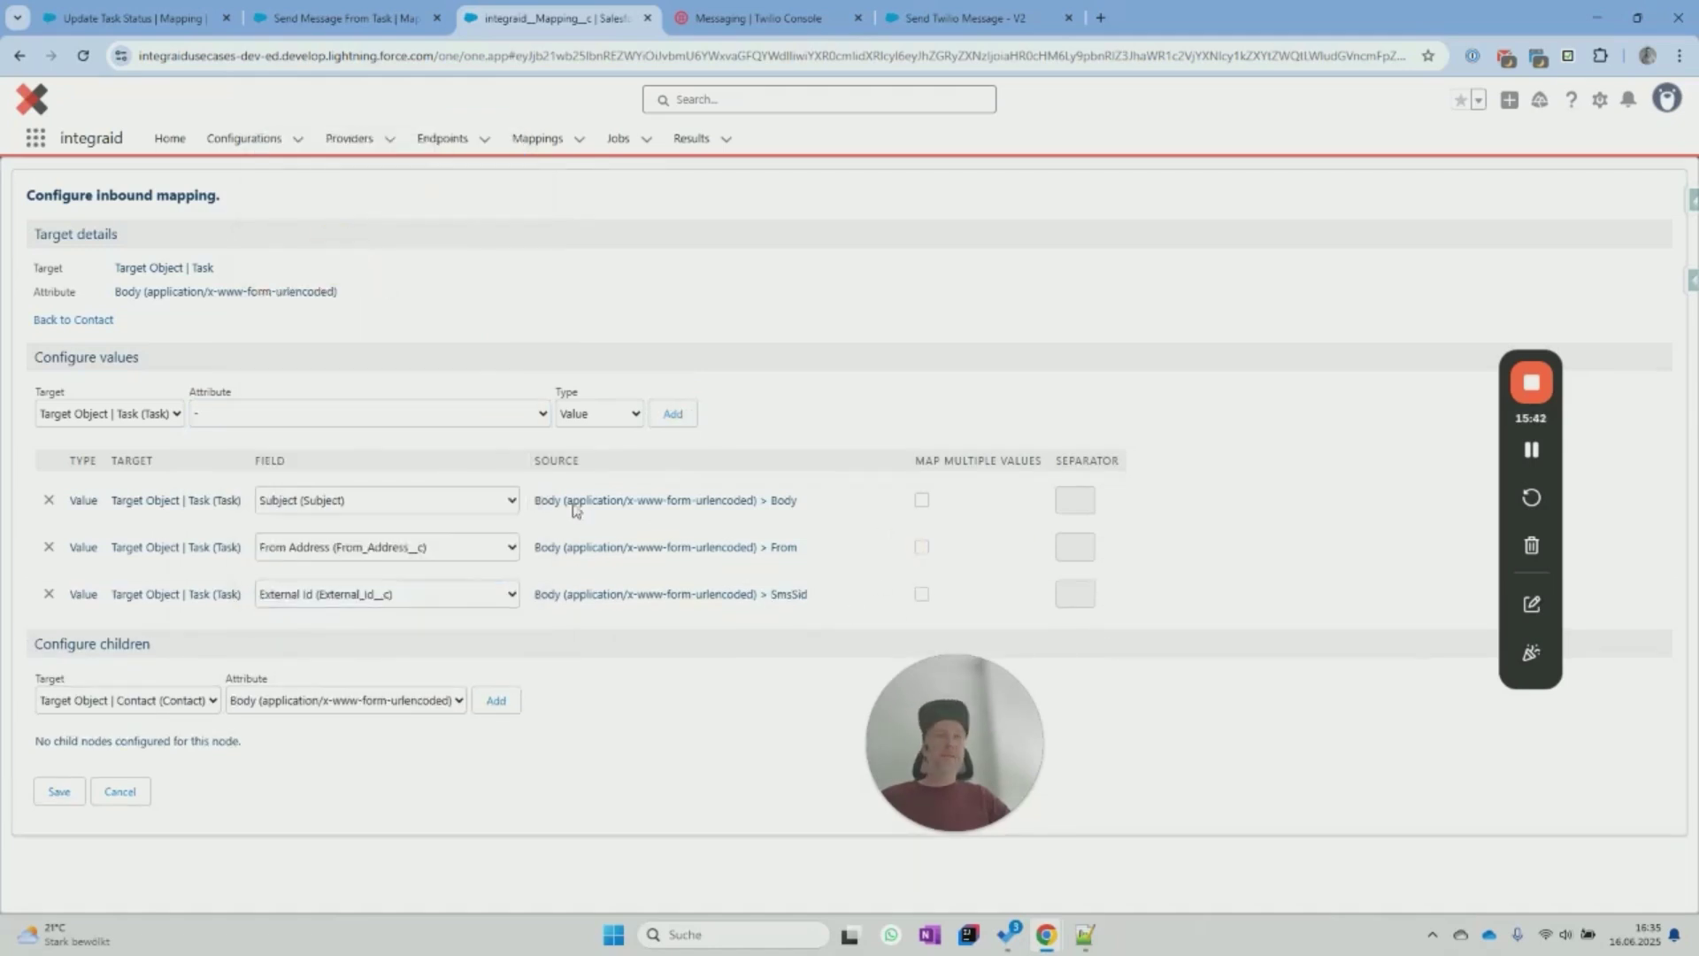
click(486, 419)
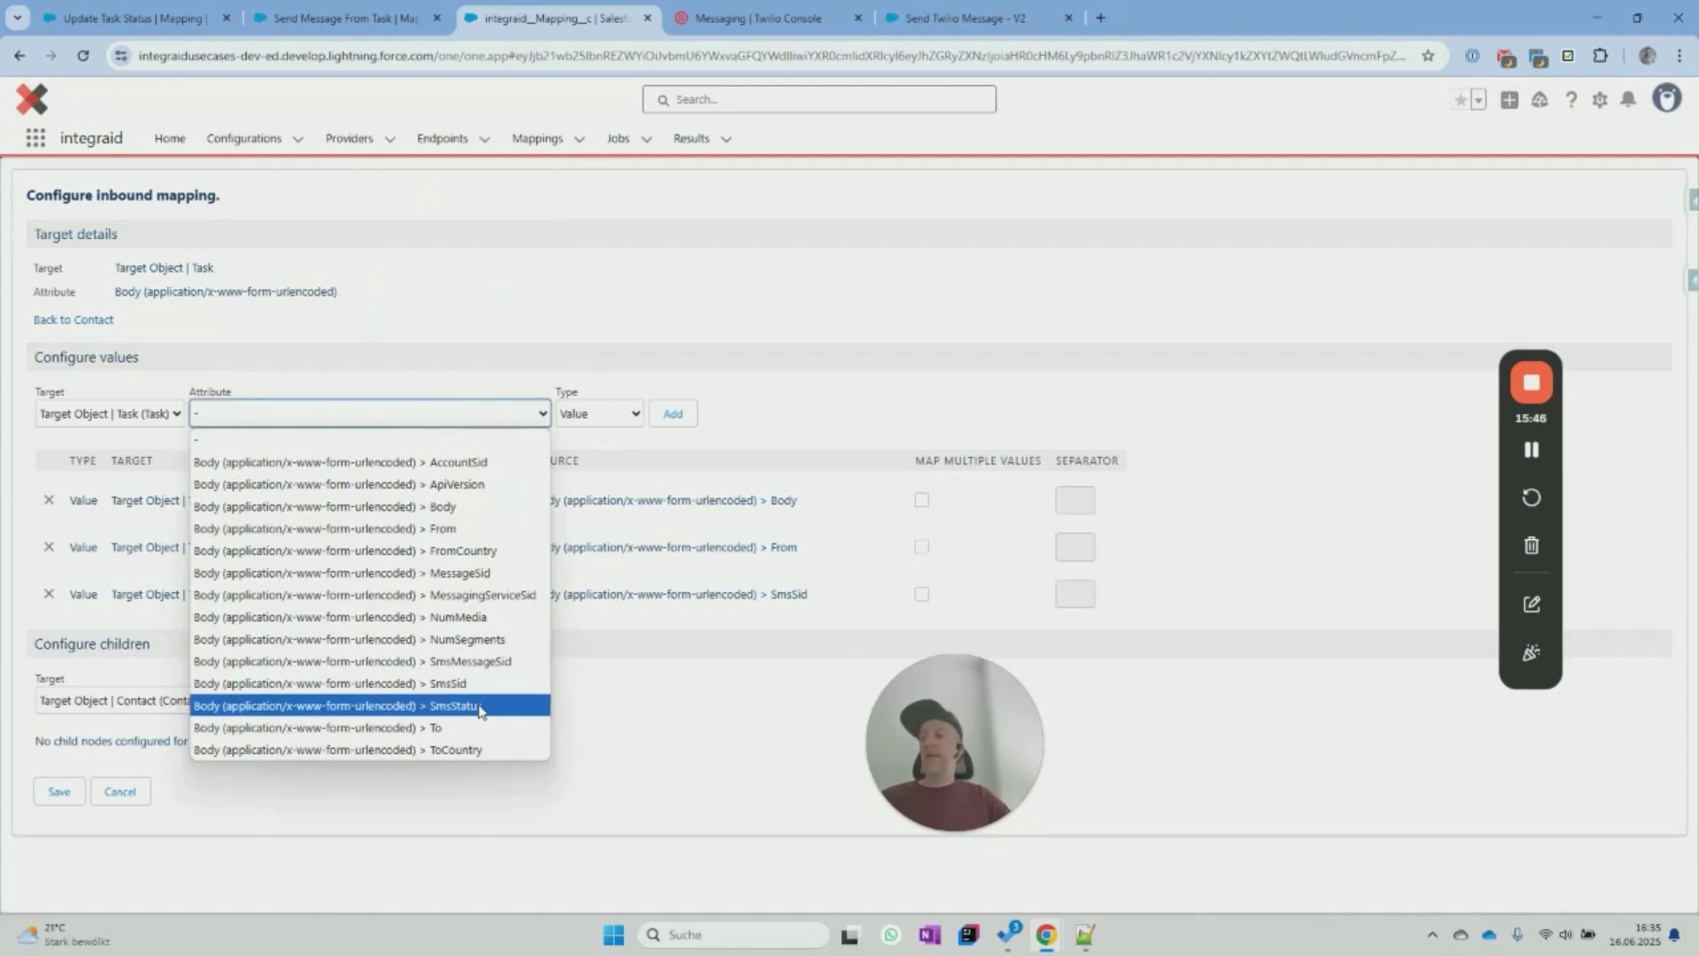
click(479, 705)
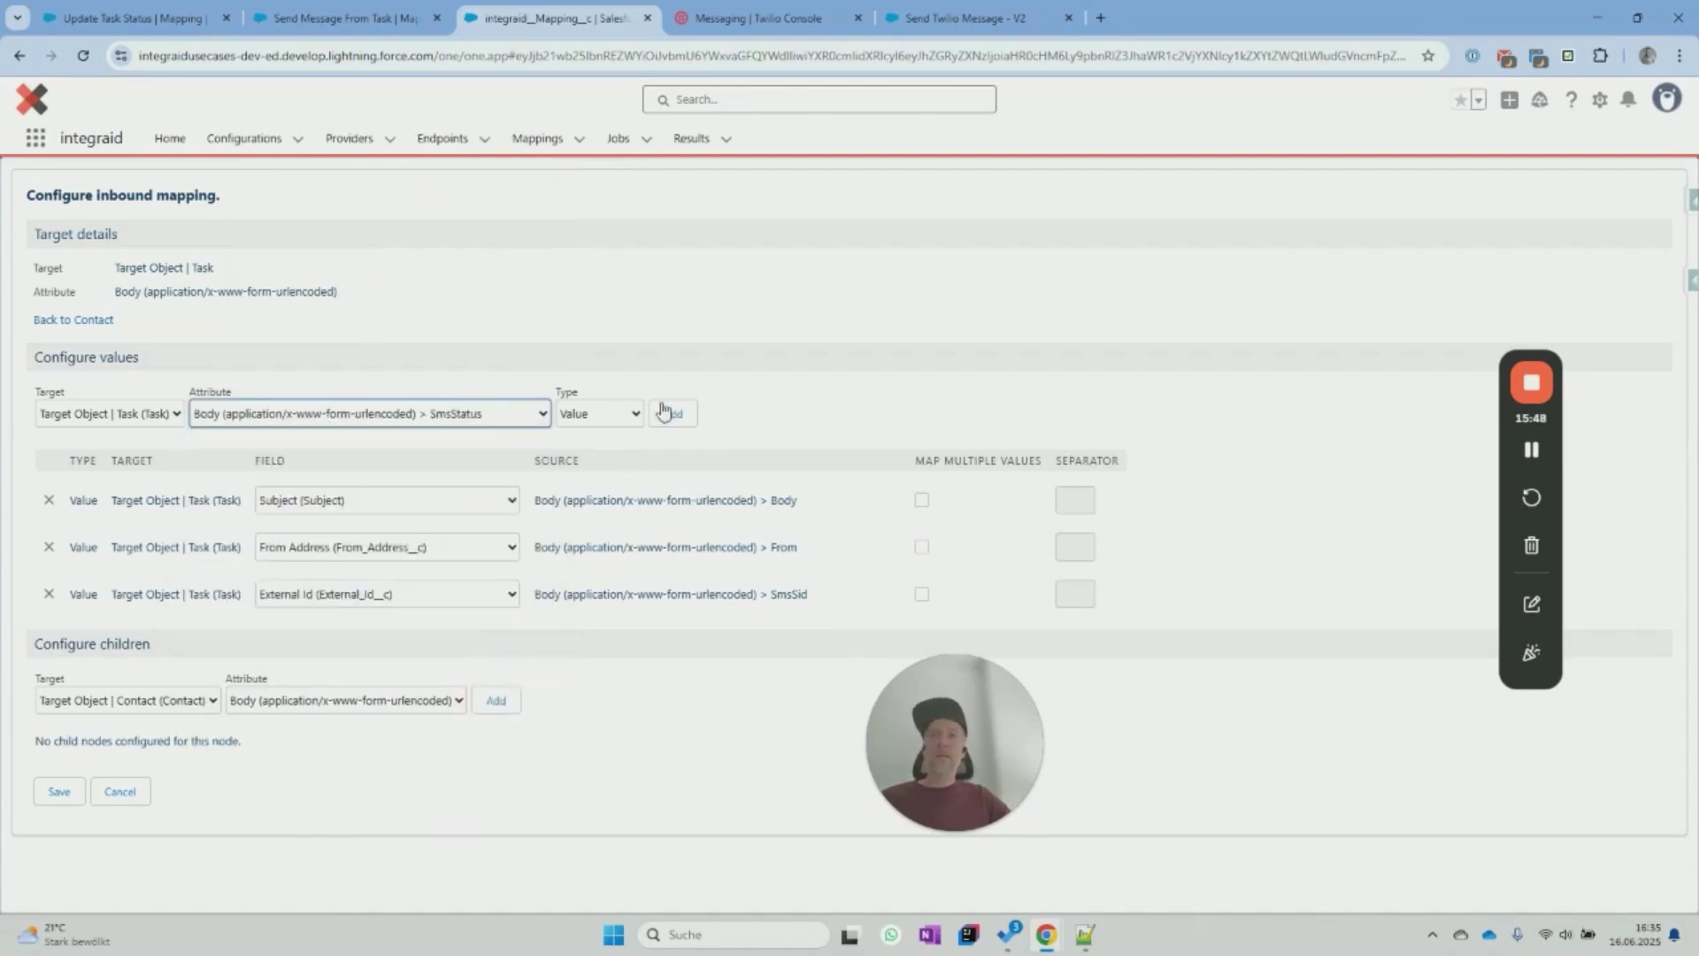
click(672, 413)
click(442, 652)
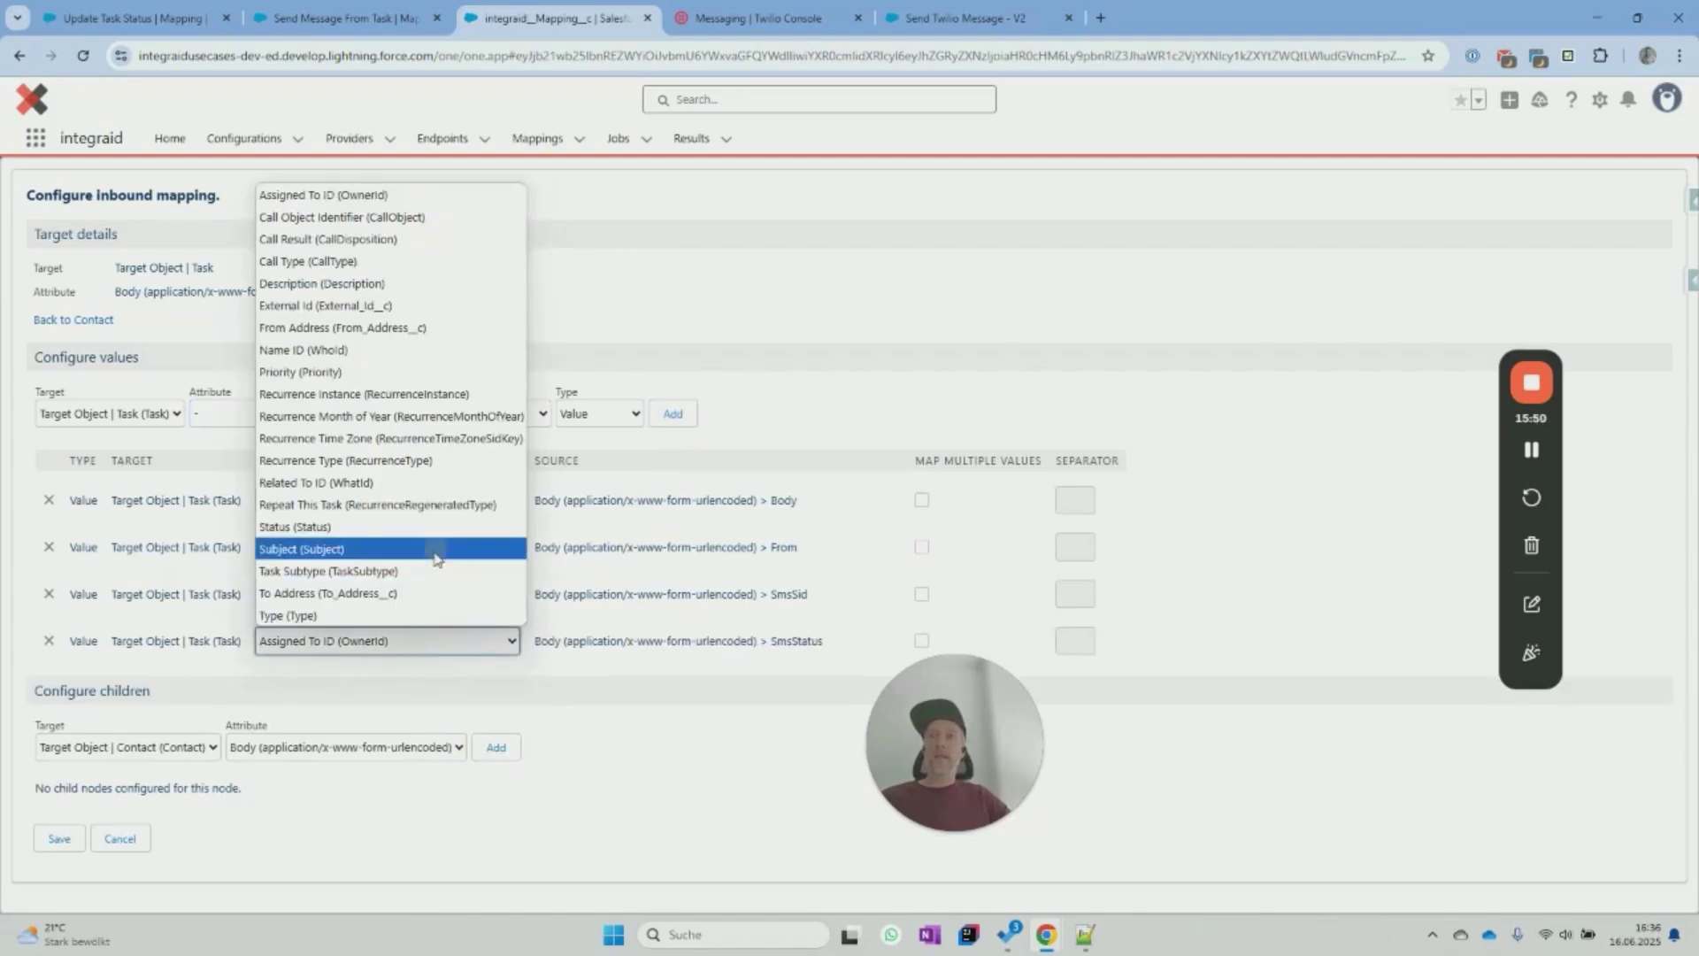
click(389, 525)
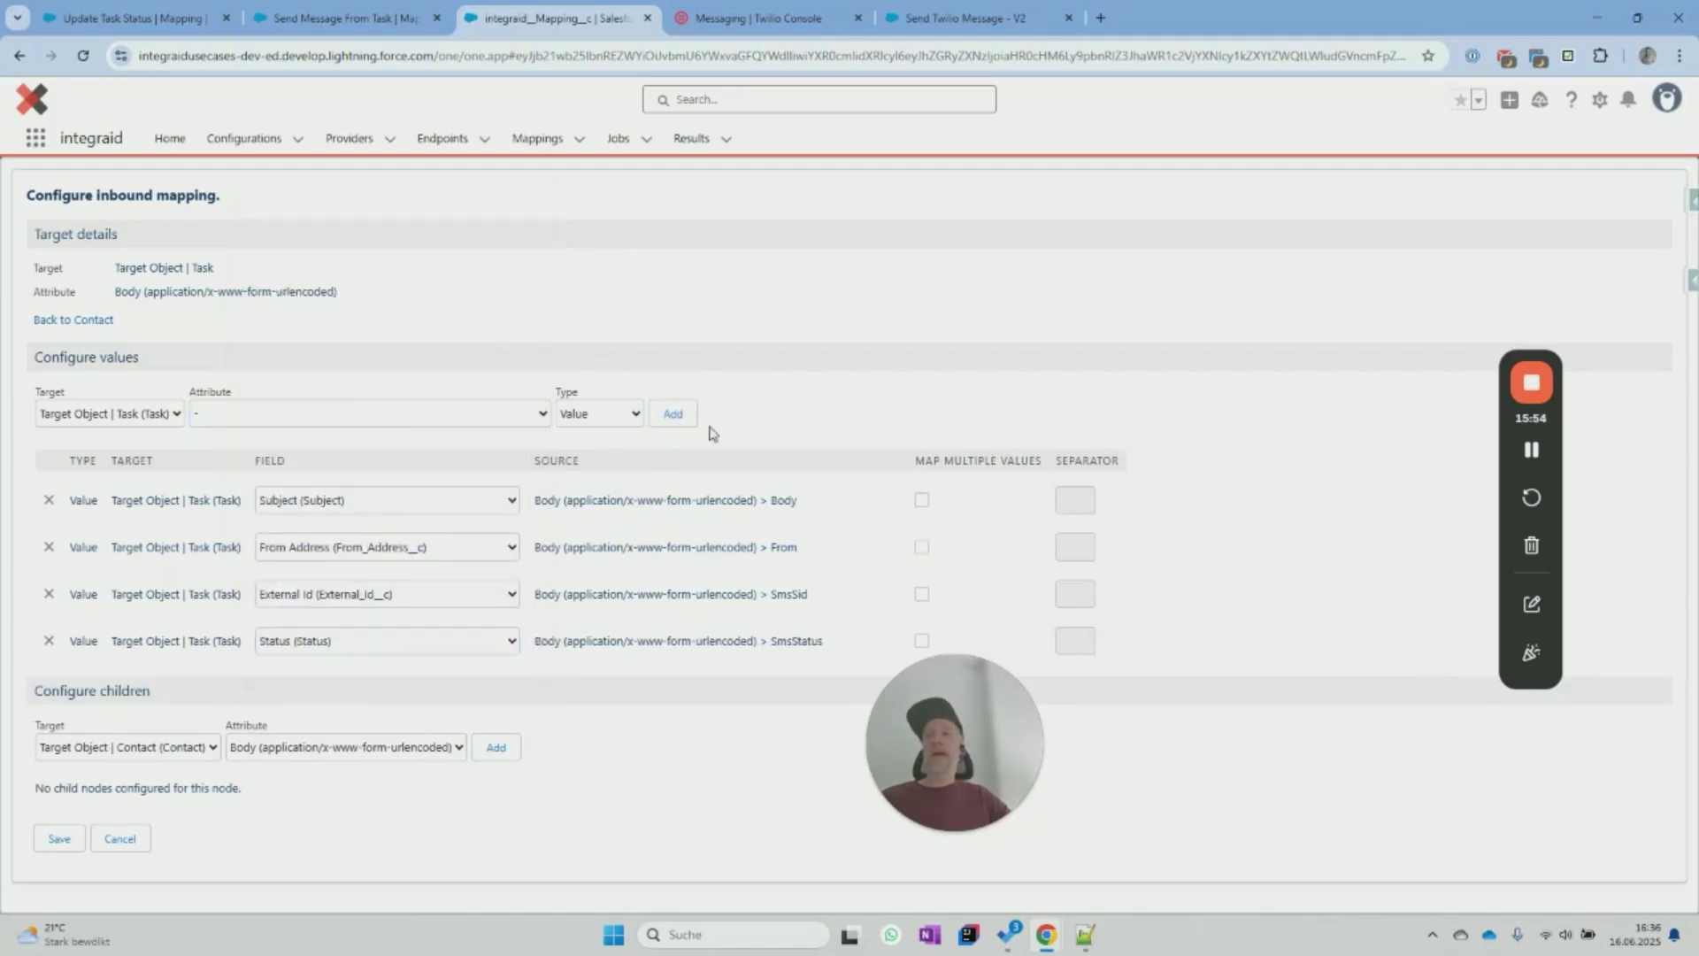
Add a fixed-value row setting Priority to Normal.
click(680, 414)
click(445, 691)
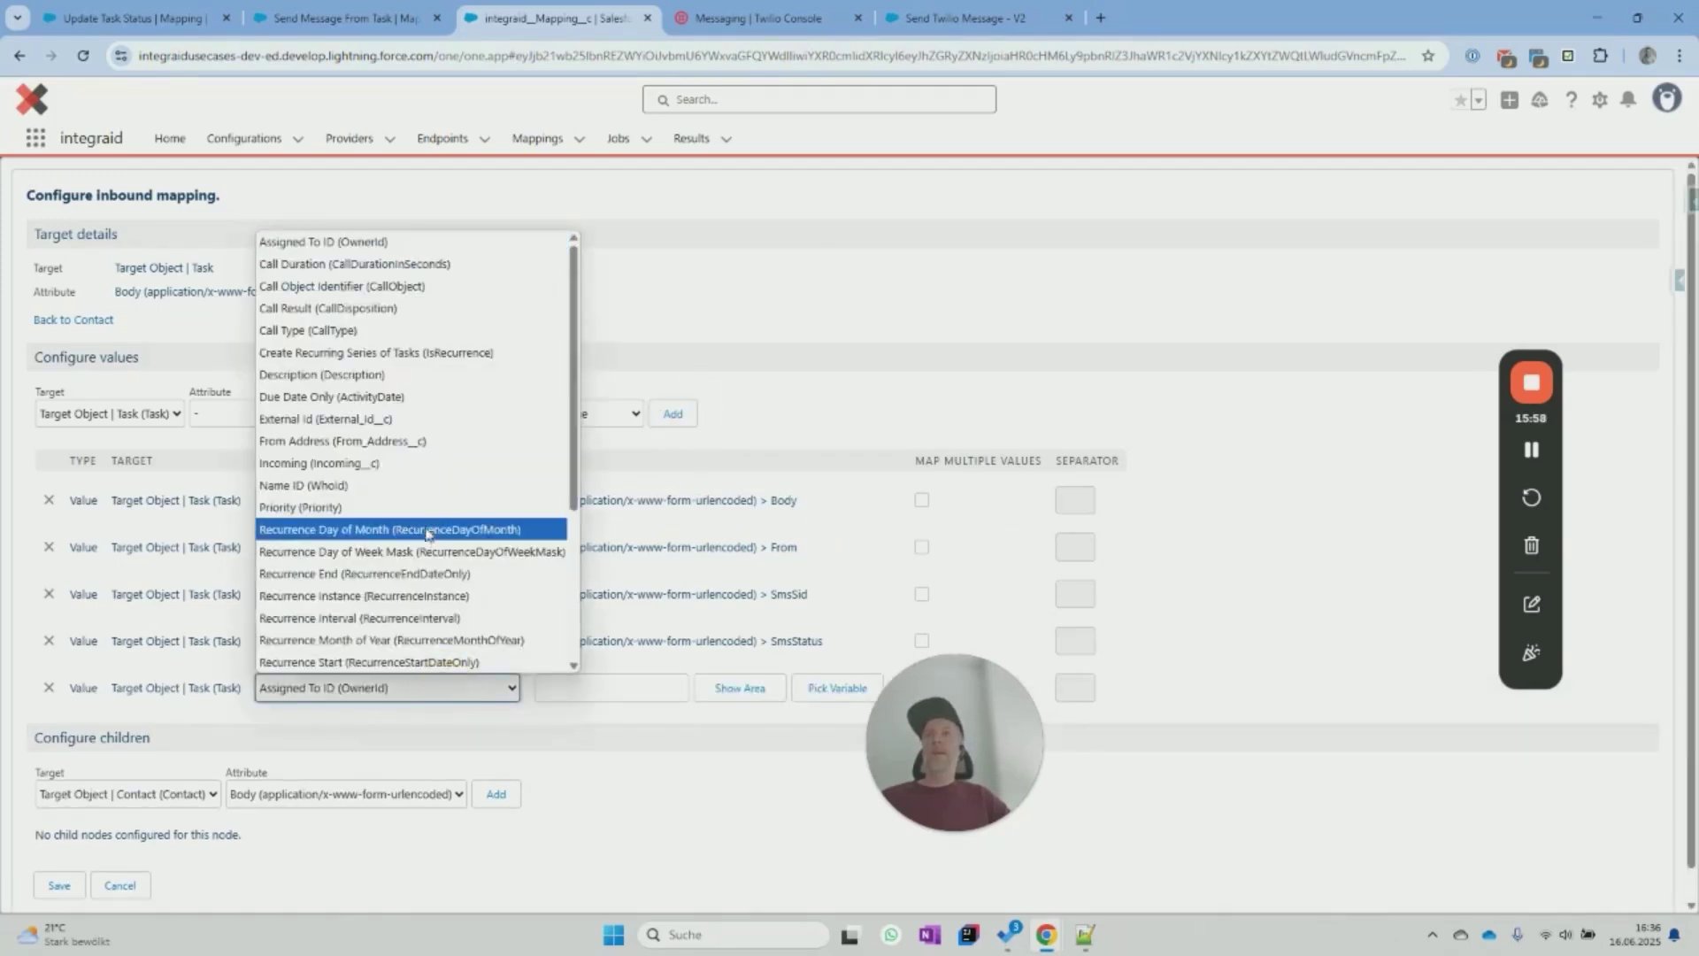
click(425, 501)
click(576, 701)
click(582, 692)
text(normal)
key(ctrl+a)
text(N)
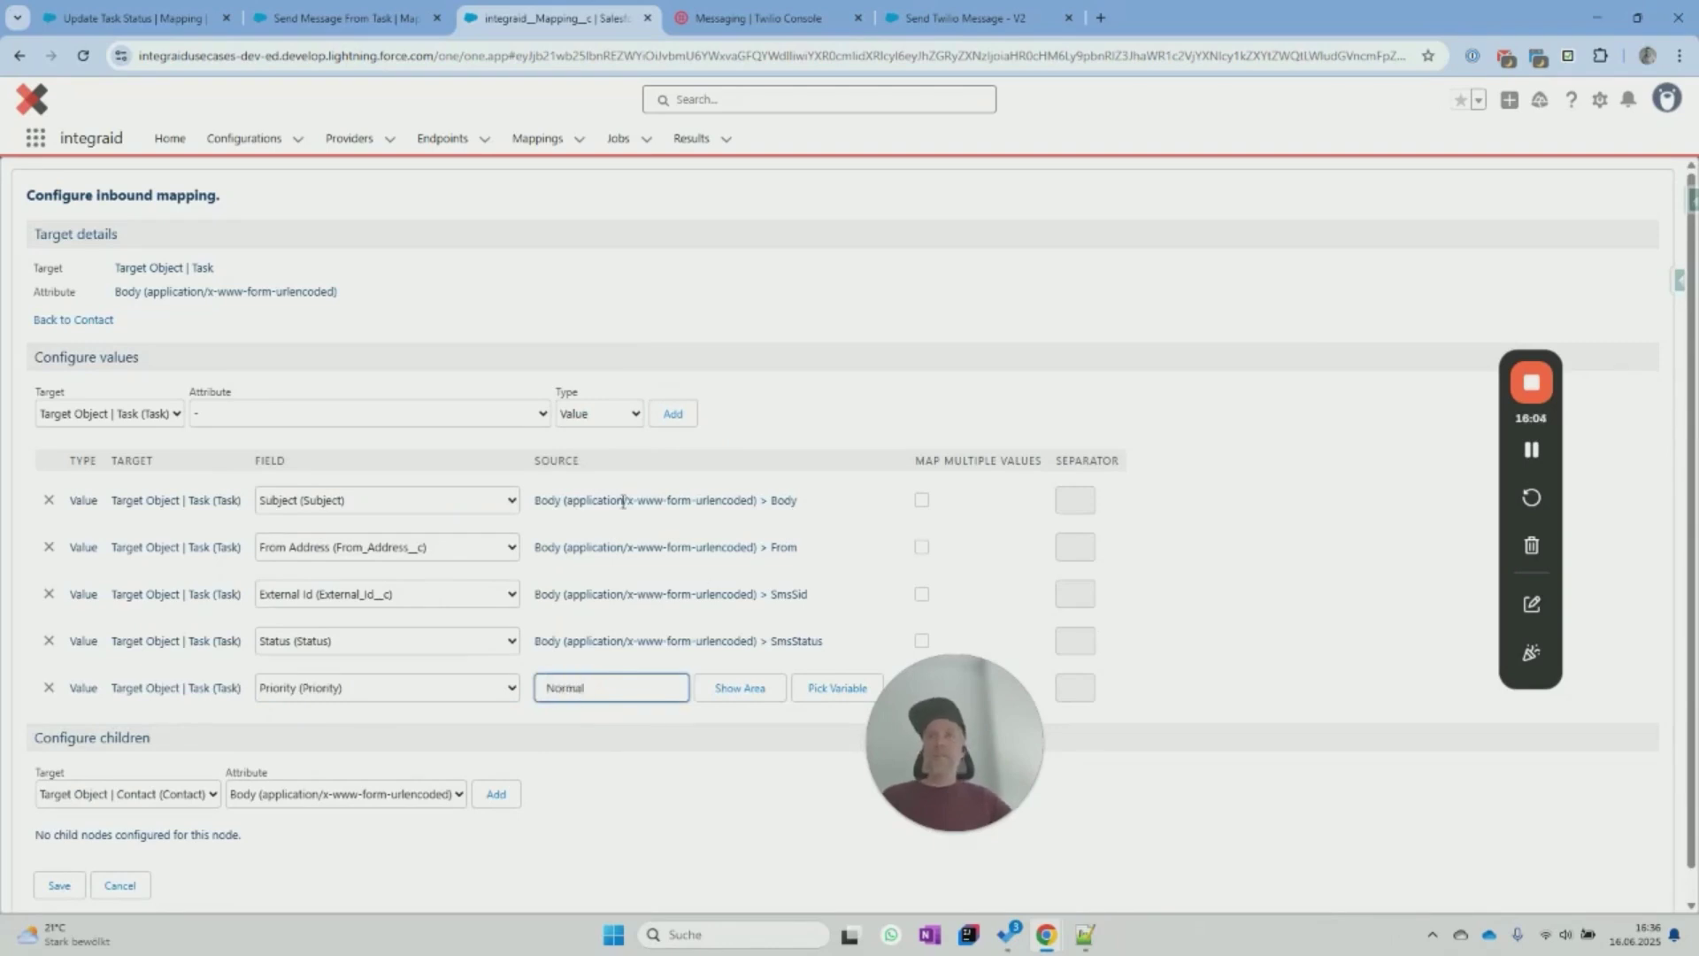
Add a fixed-value row setting Type to SMS.
click(491, 417)
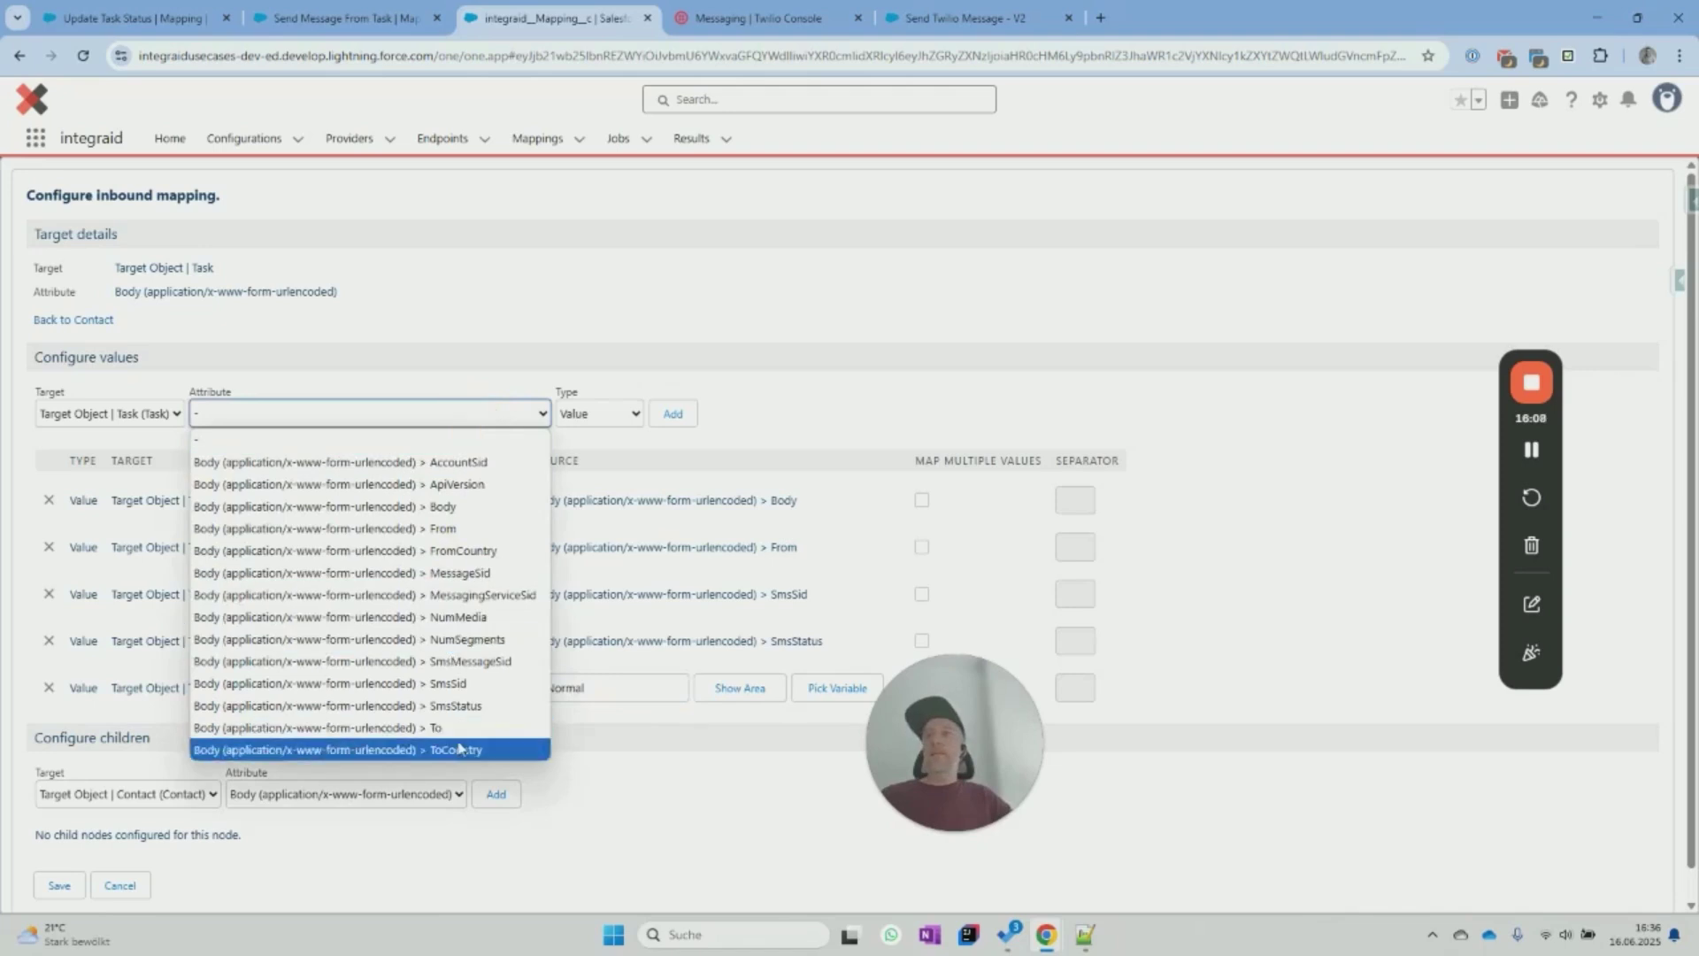
click(674, 414)
click(425, 746)
scroll(420, 619, down, 5)
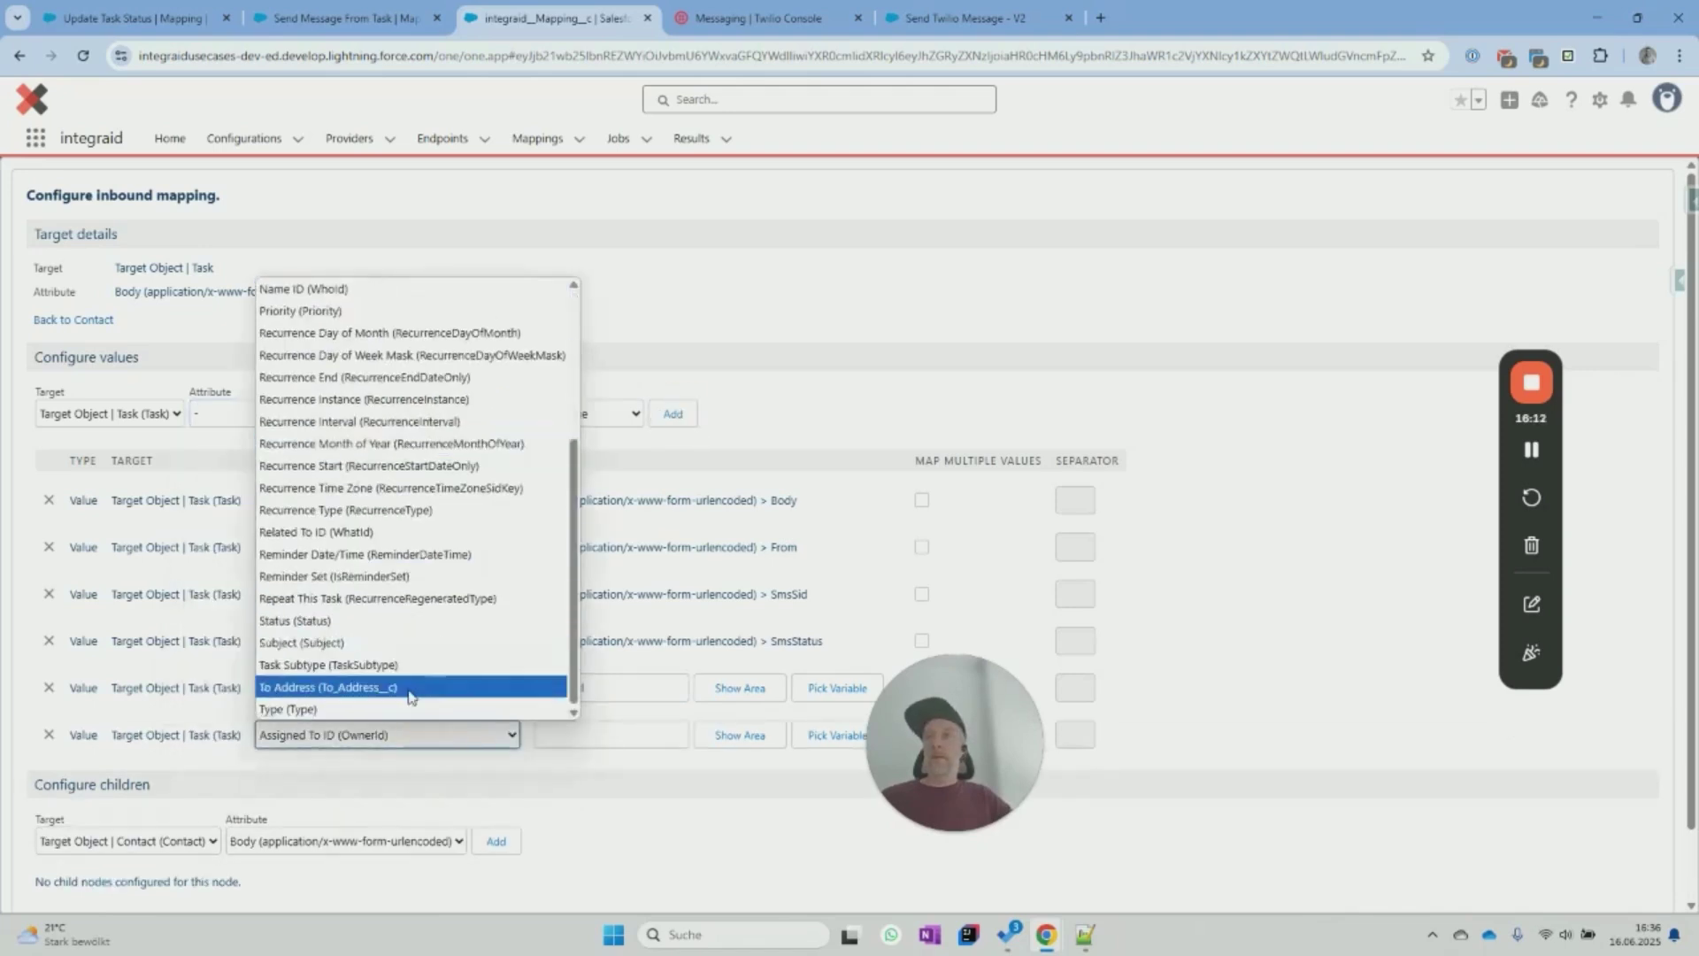
click(486, 713)
click(611, 740)
text(SMS)
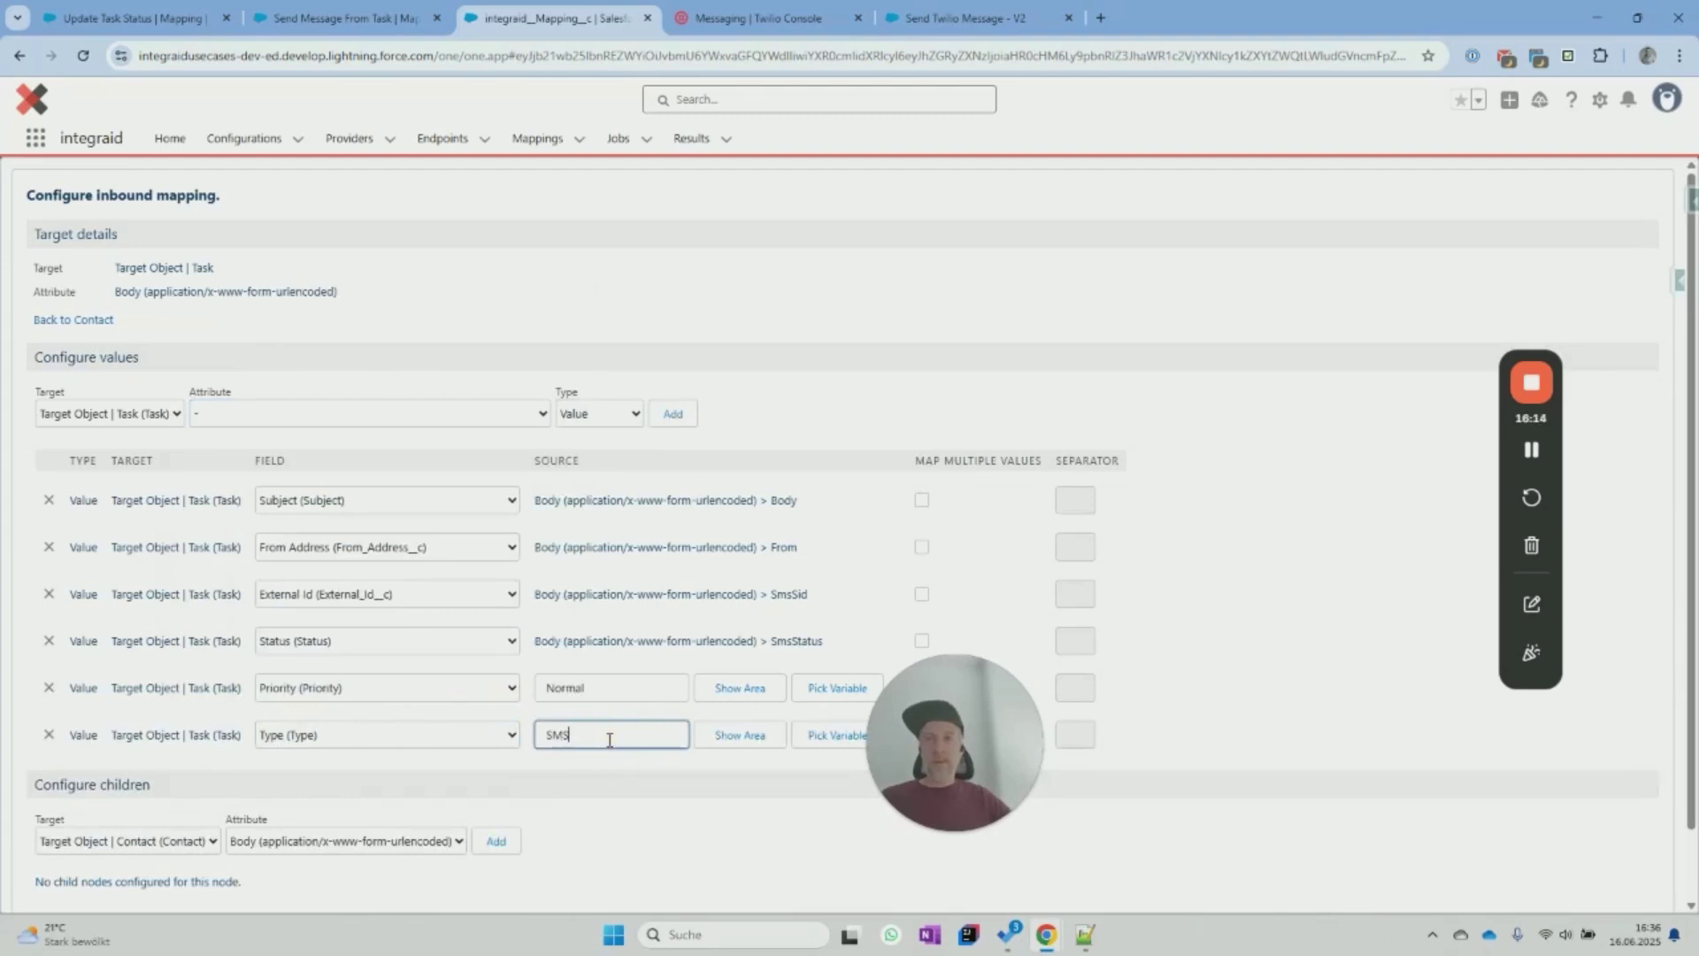
Add value rows for Task Subtype Call and Due Date Only from the Current Time variable.
click(672, 413)
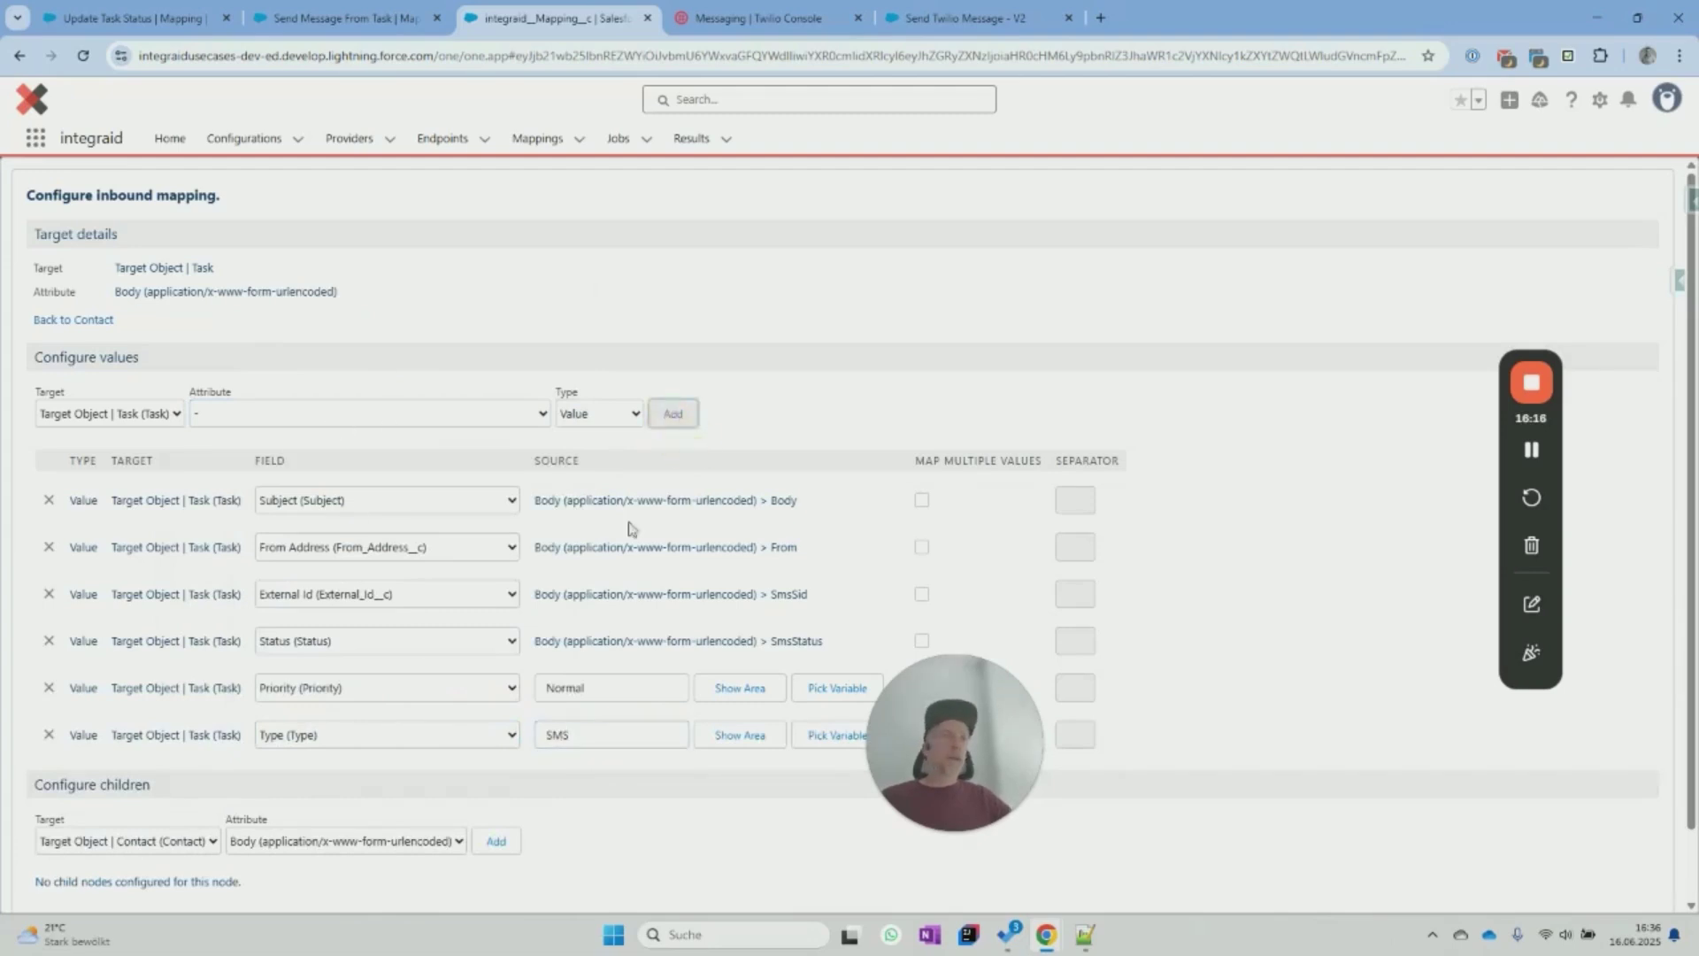
scroll(383, 692, down, 1)
click(392, 659)
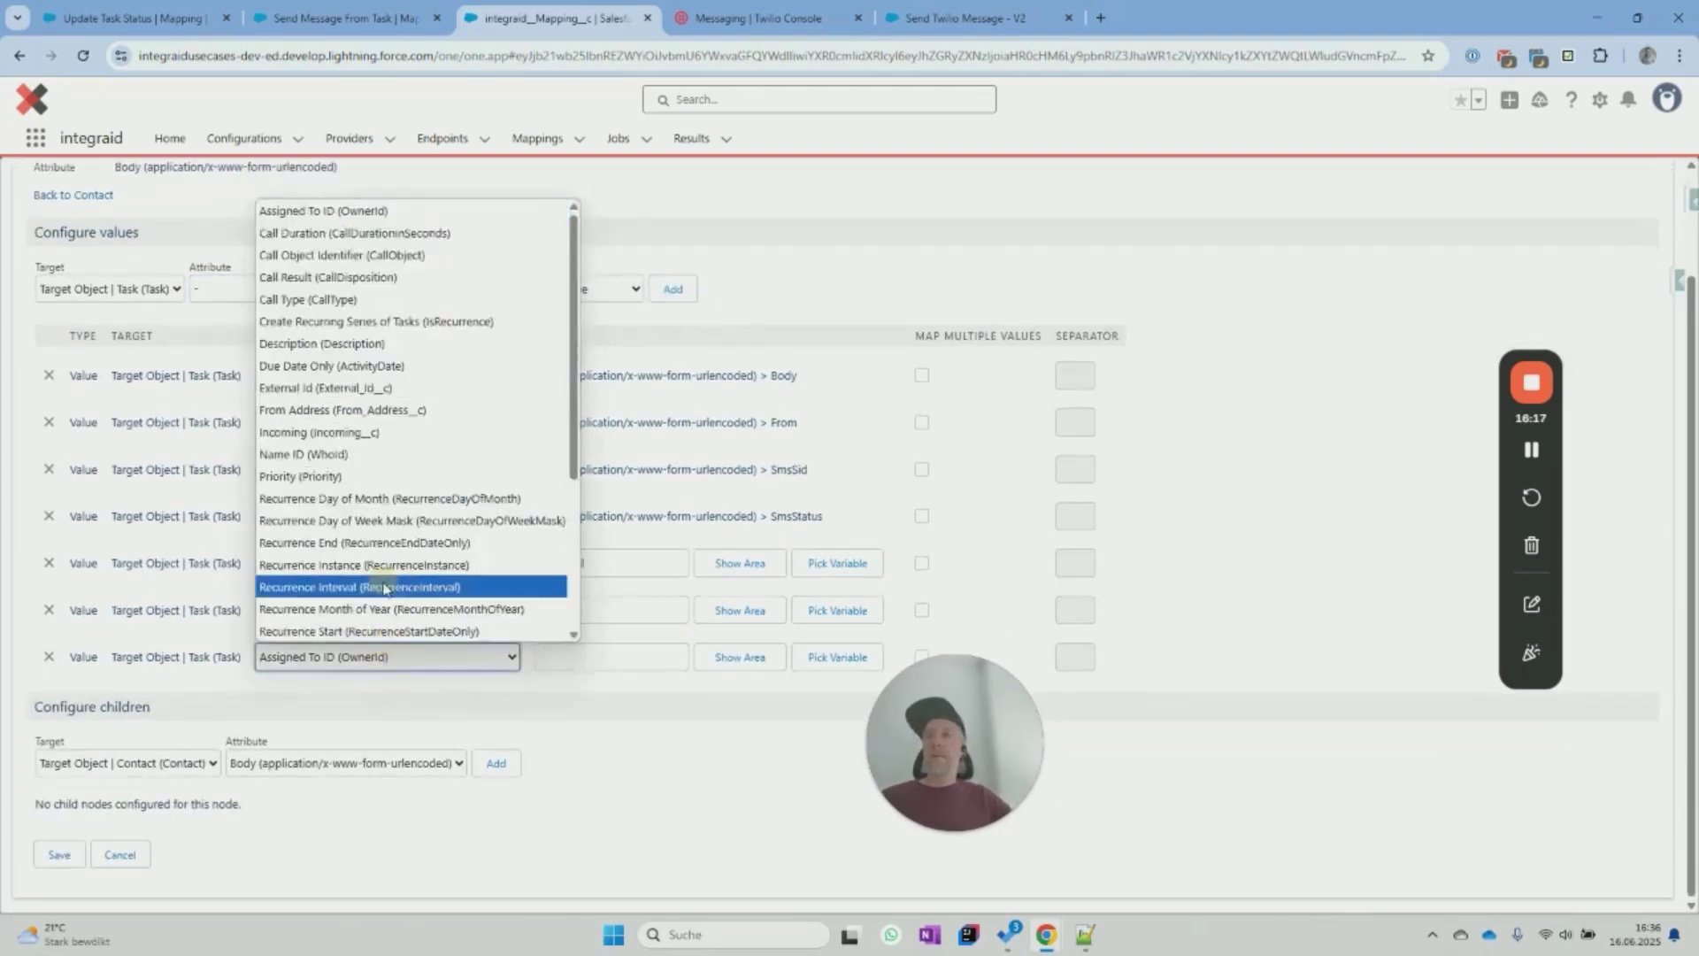
scroll(394, 602, down, 4)
click(393, 596)
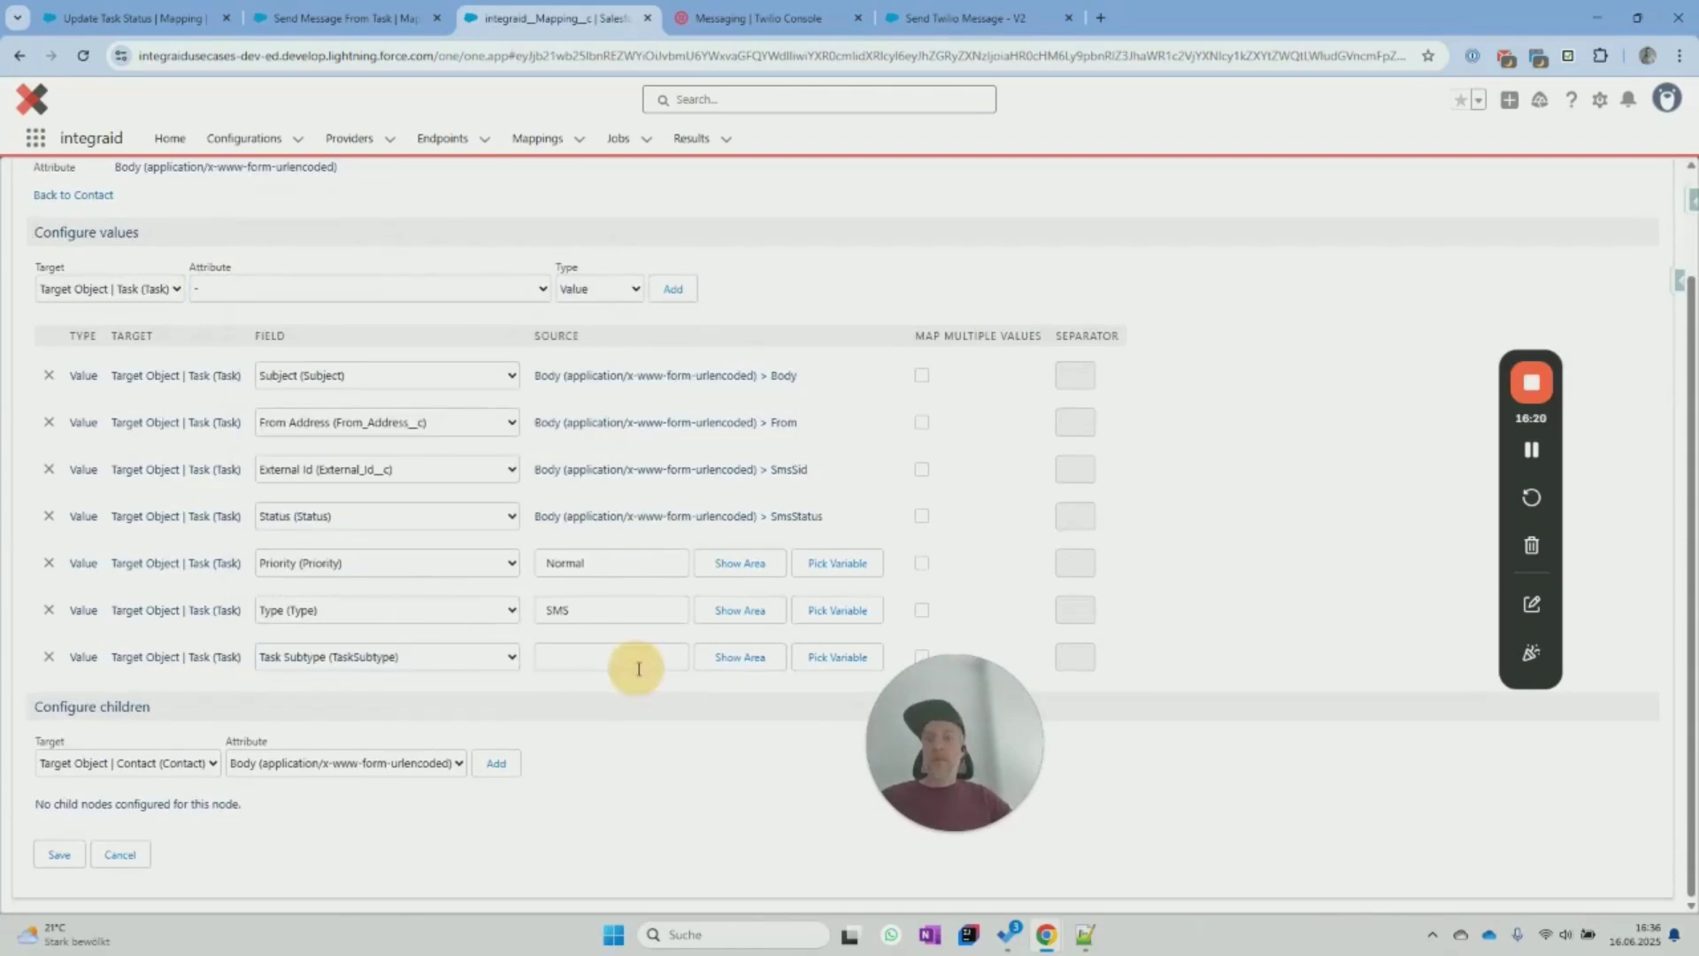
click(643, 656)
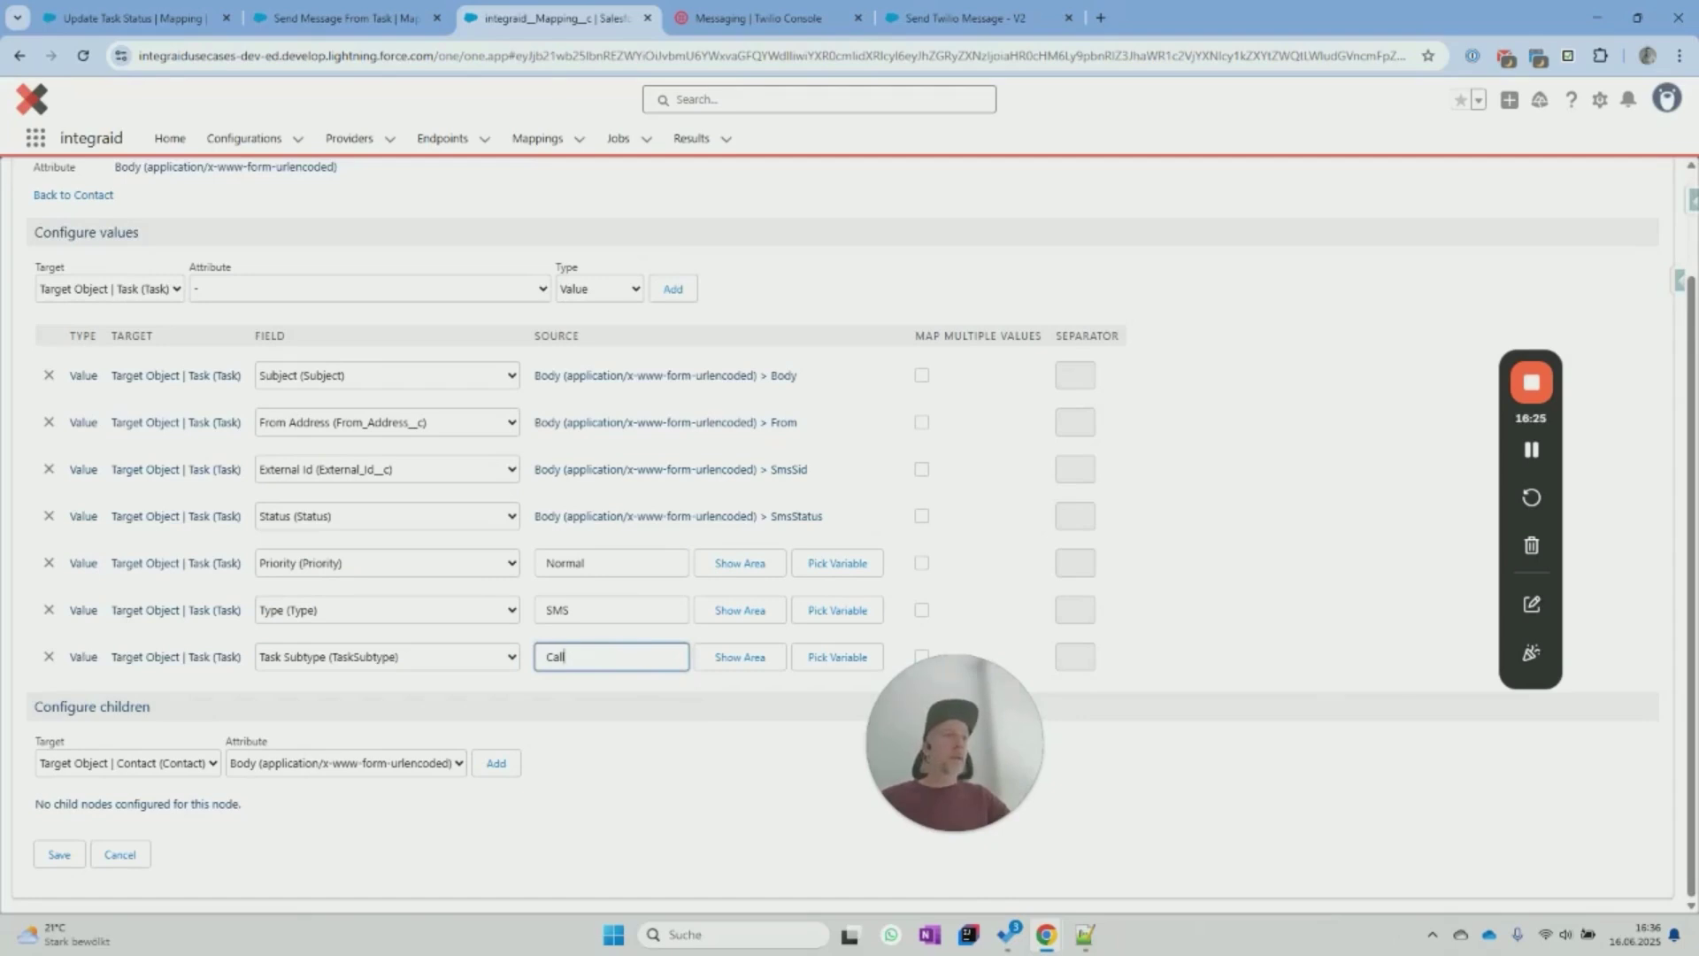
click(422, 294)
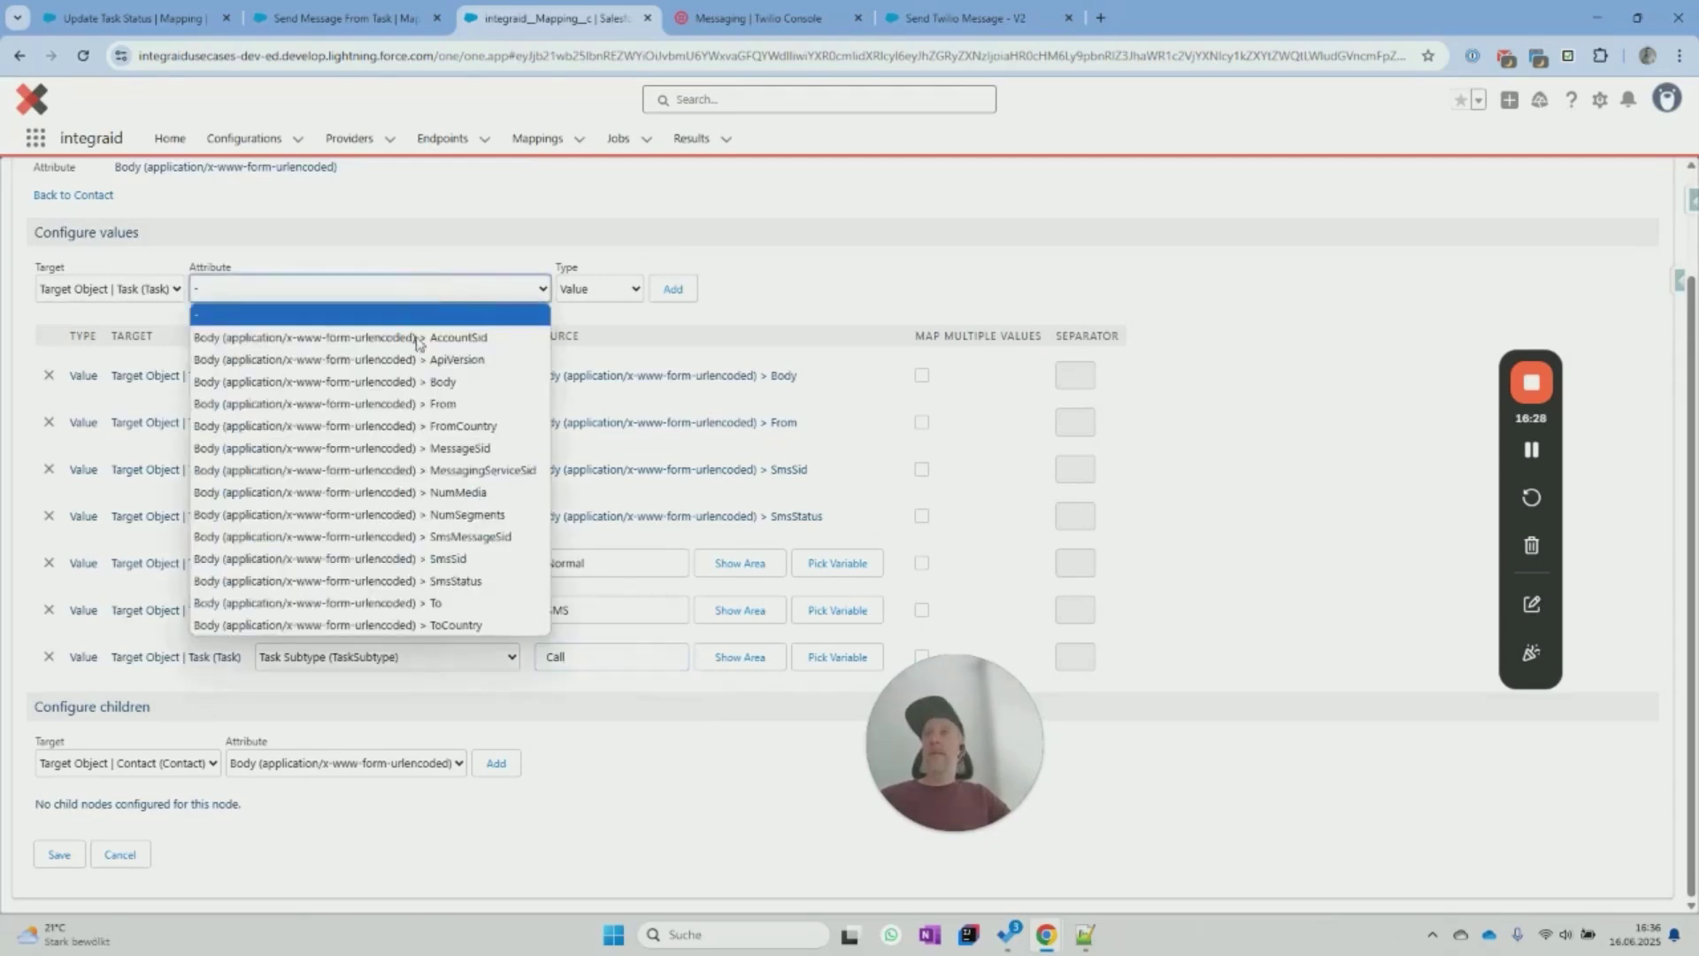
click(417, 273)
click(670, 290)
click(438, 705)
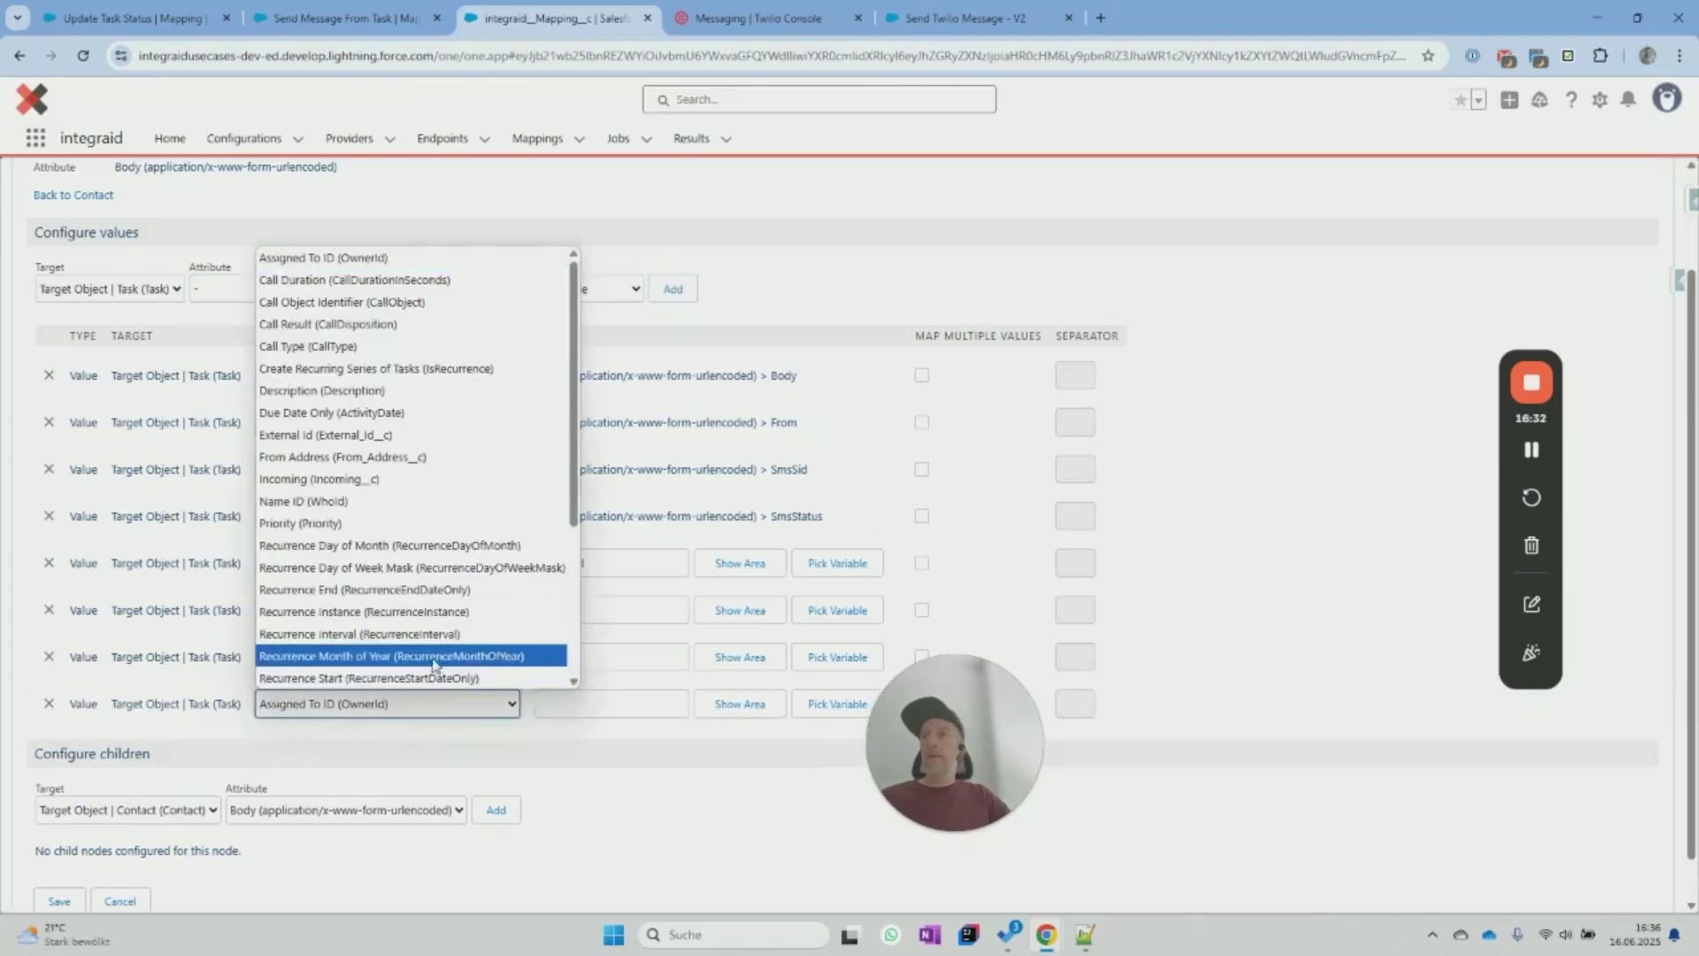
click(374, 421)
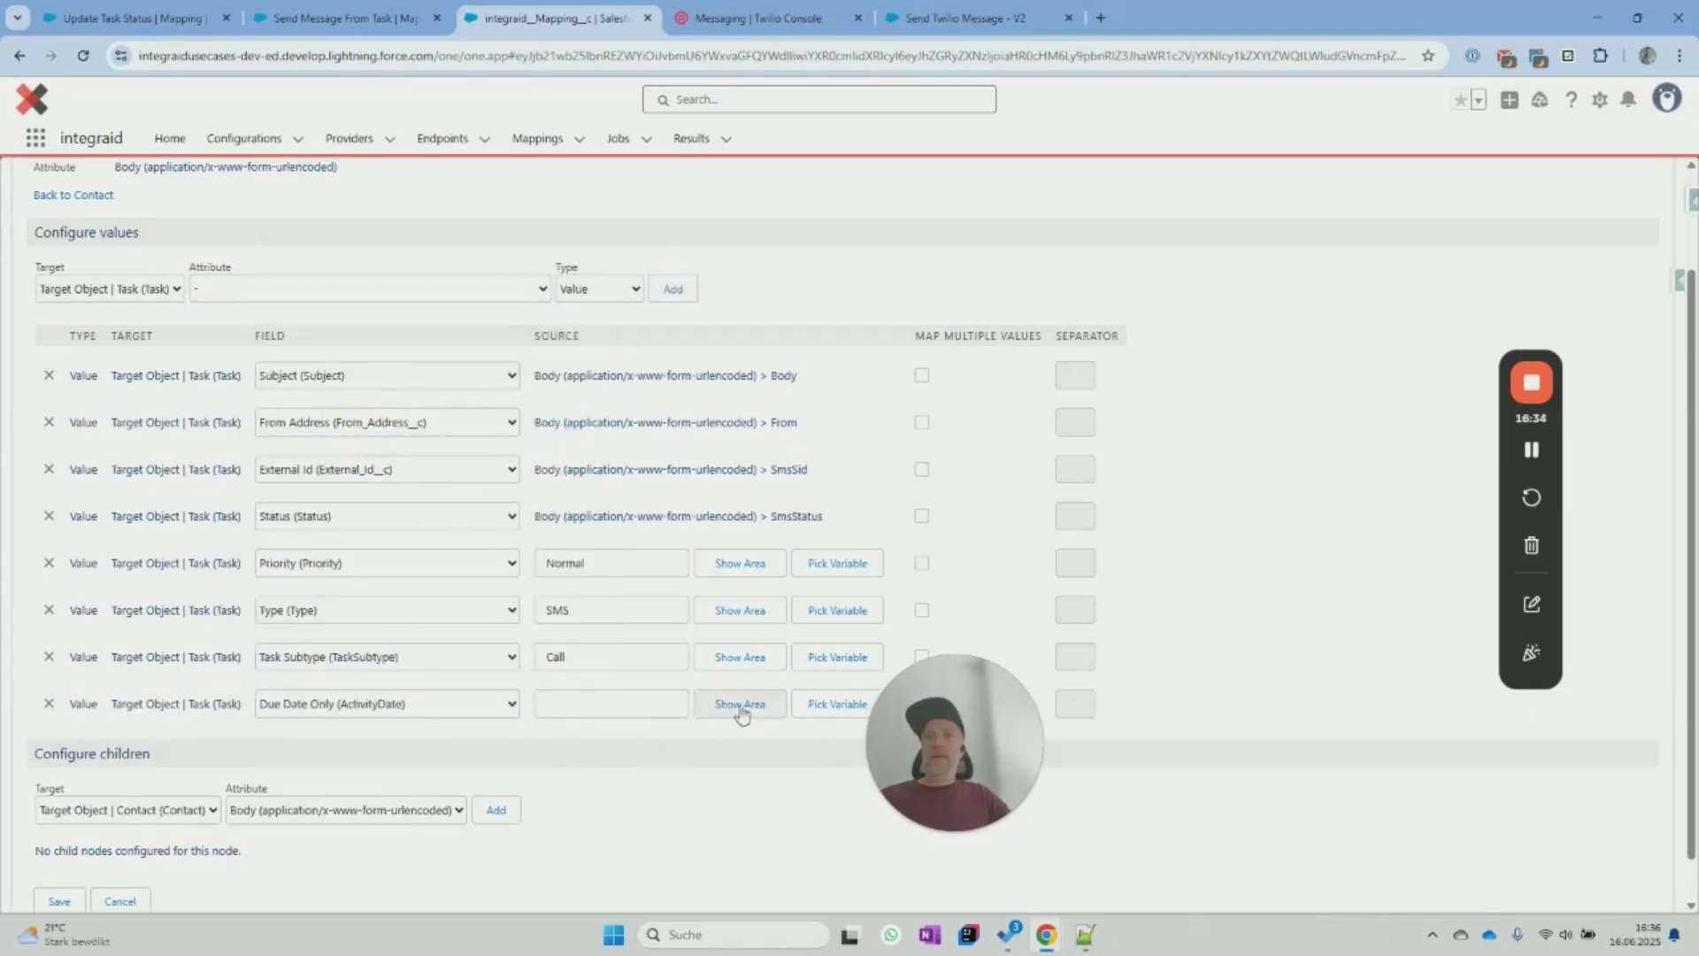
click(824, 705)
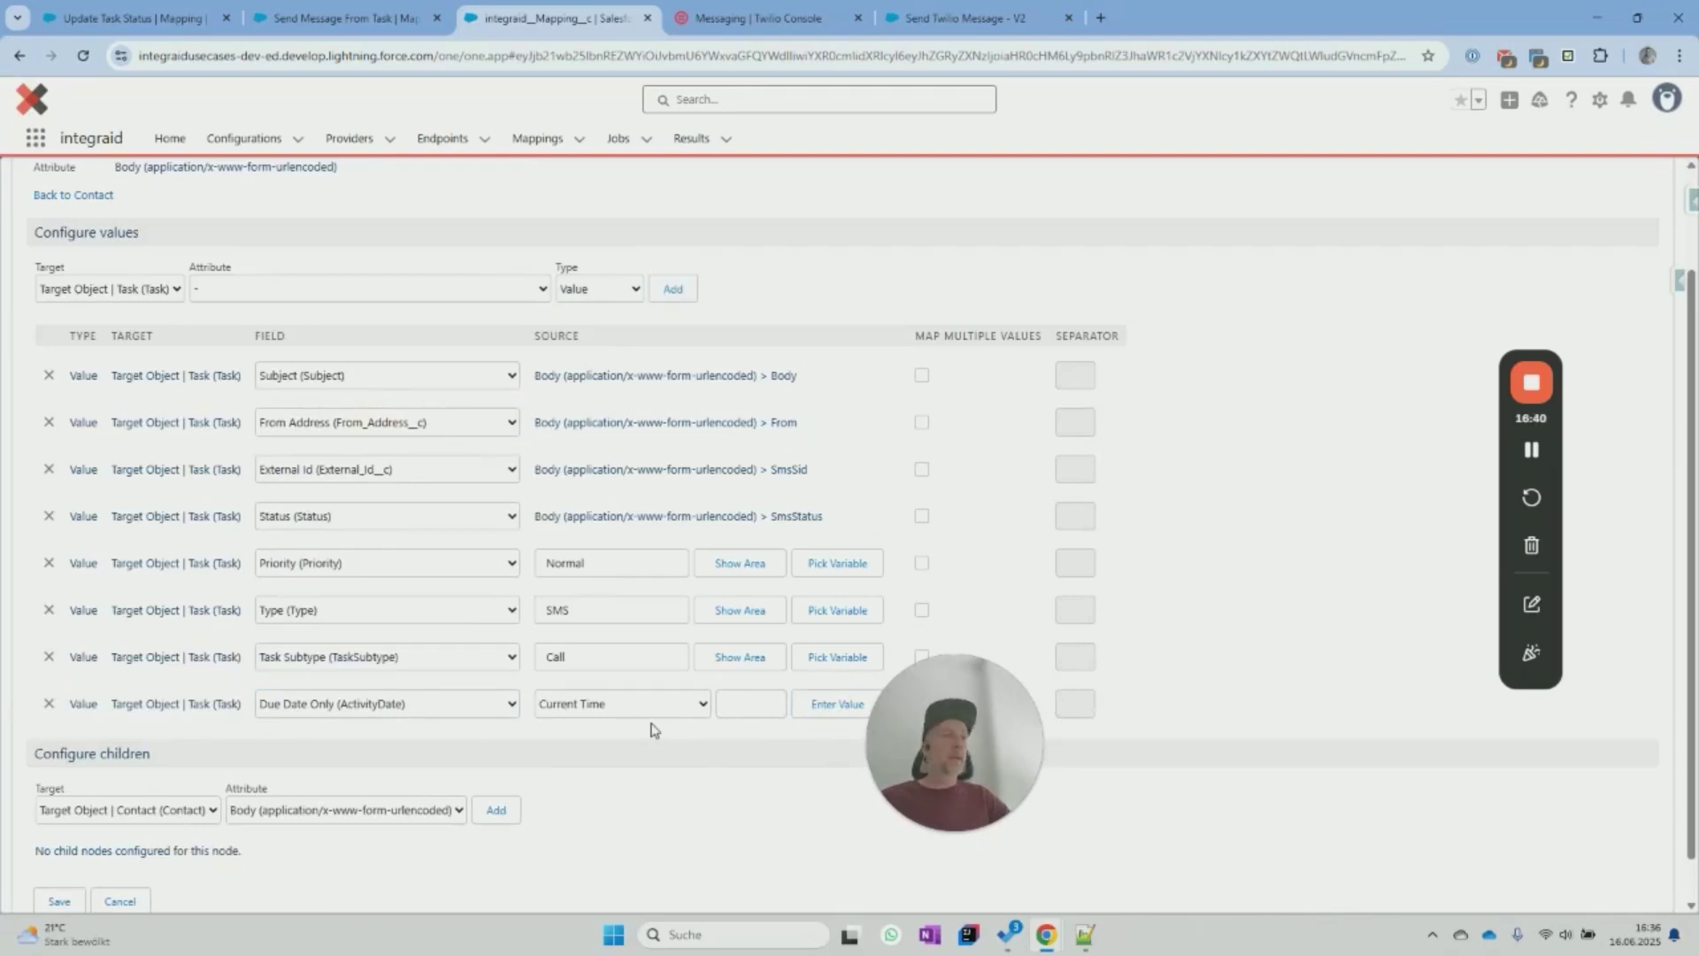
Add a fixed-value row setting Incoming to true.
click(400, 289)
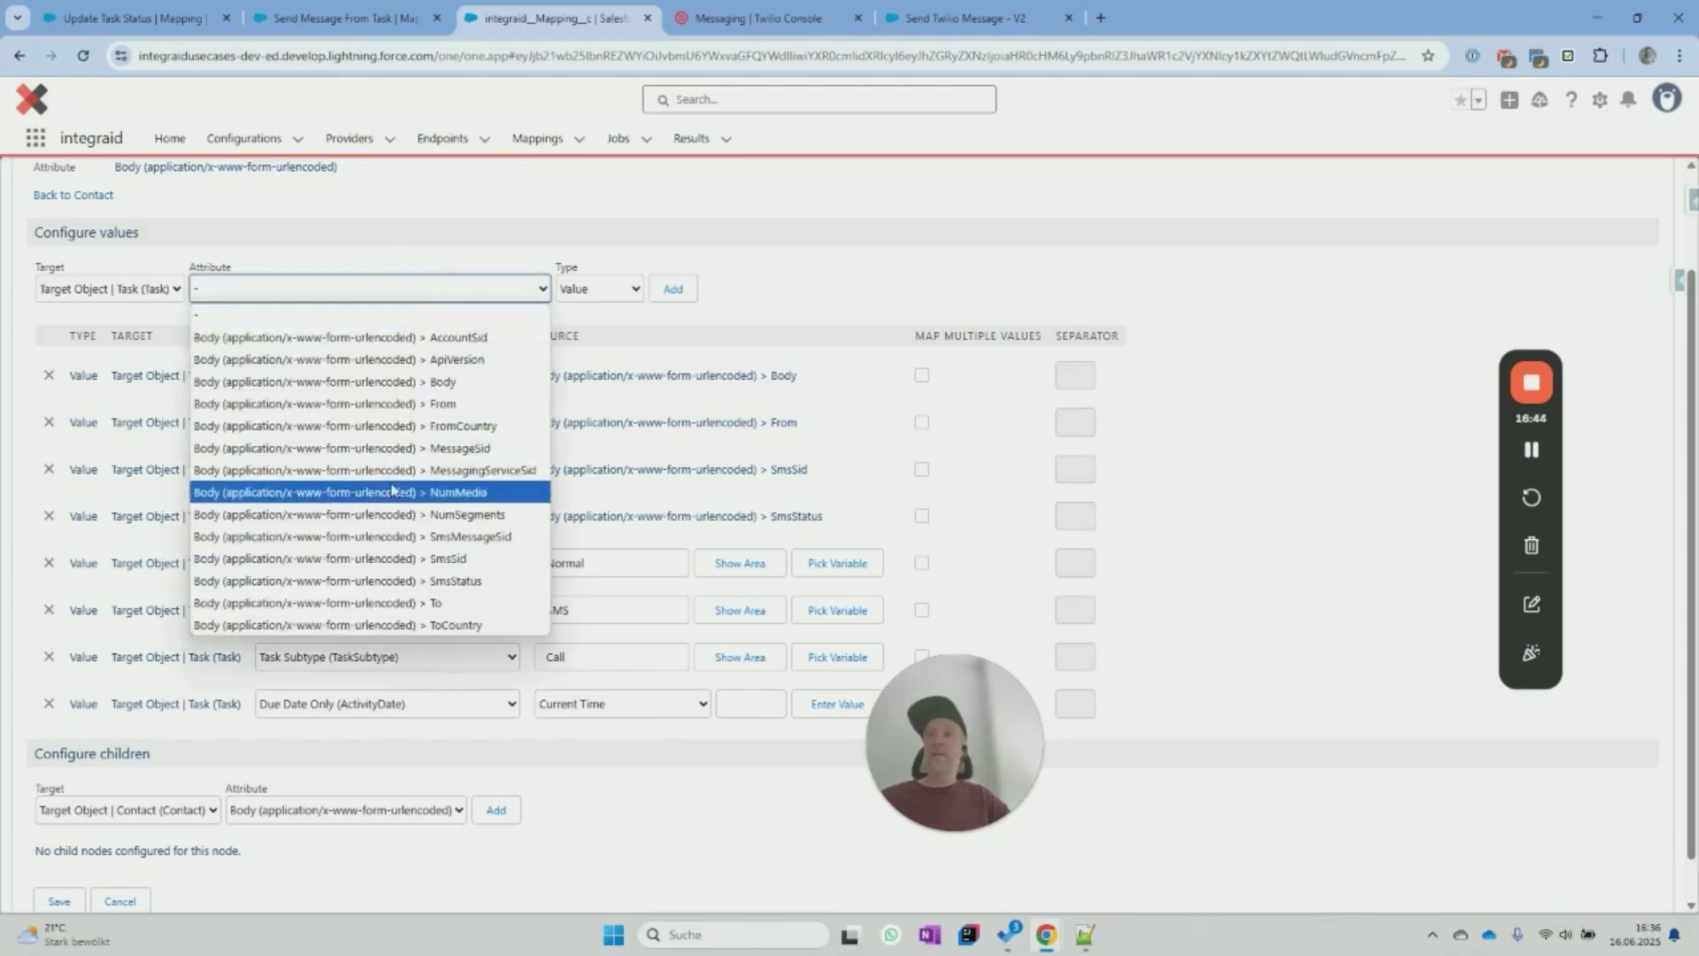
click(723, 304)
click(723, 304)
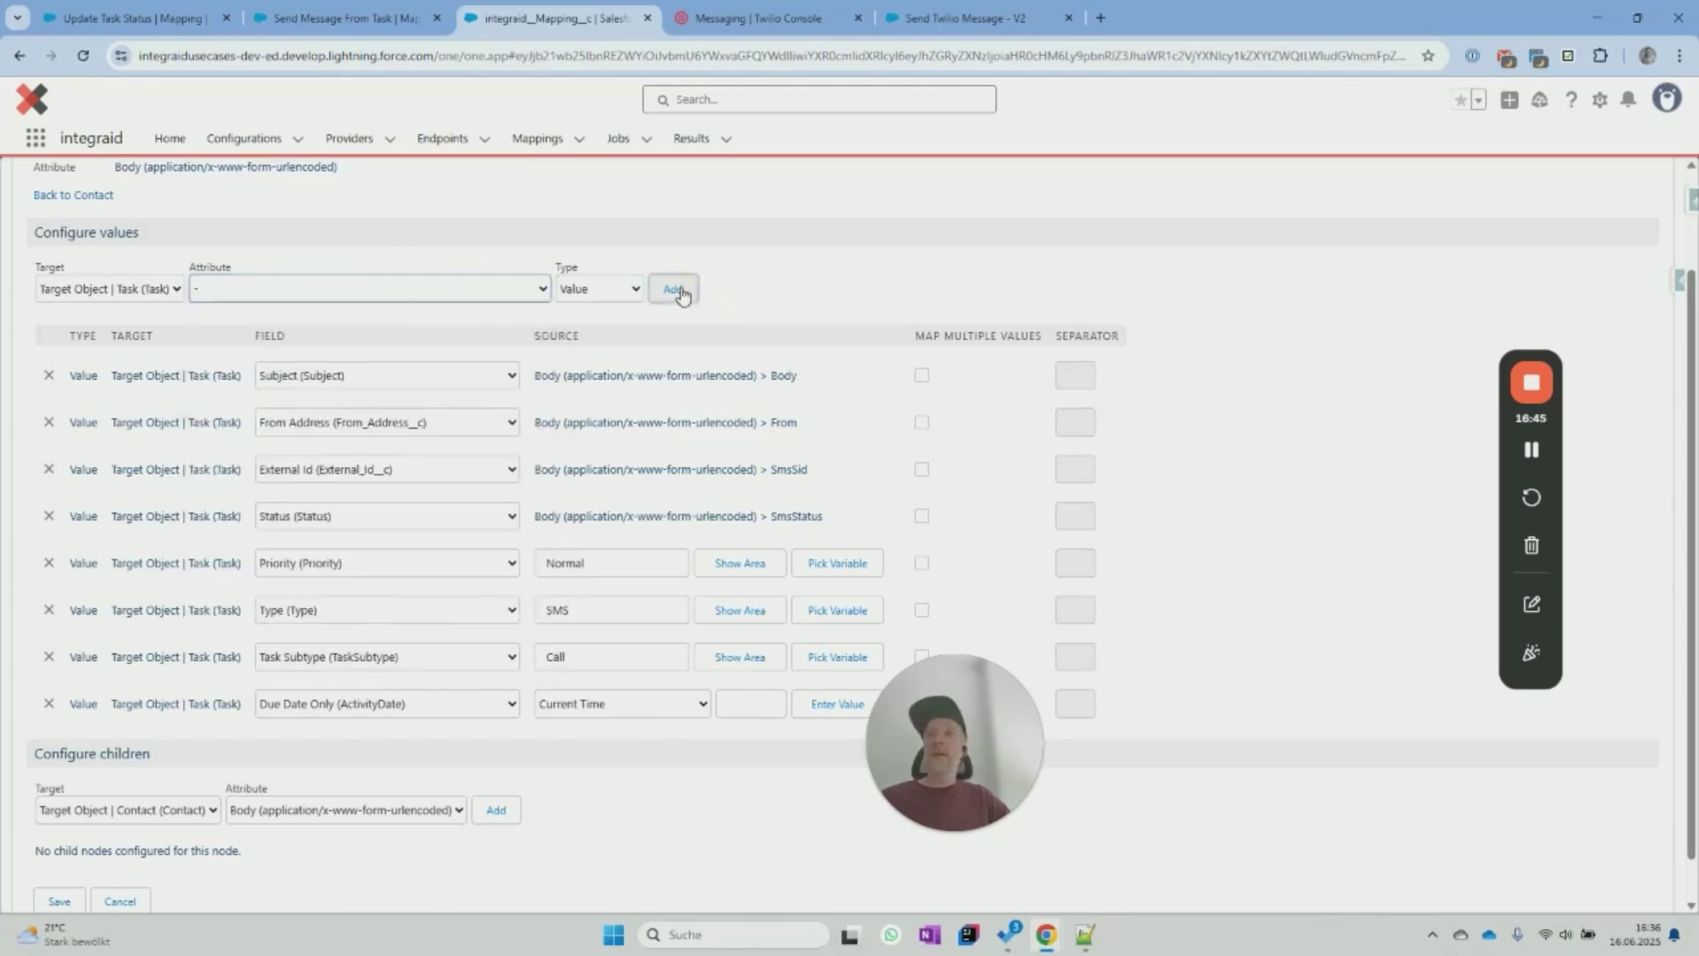
click(455, 750)
scroll(447, 687, down, 3)
scroll(443, 675, up, 3)
click(353, 503)
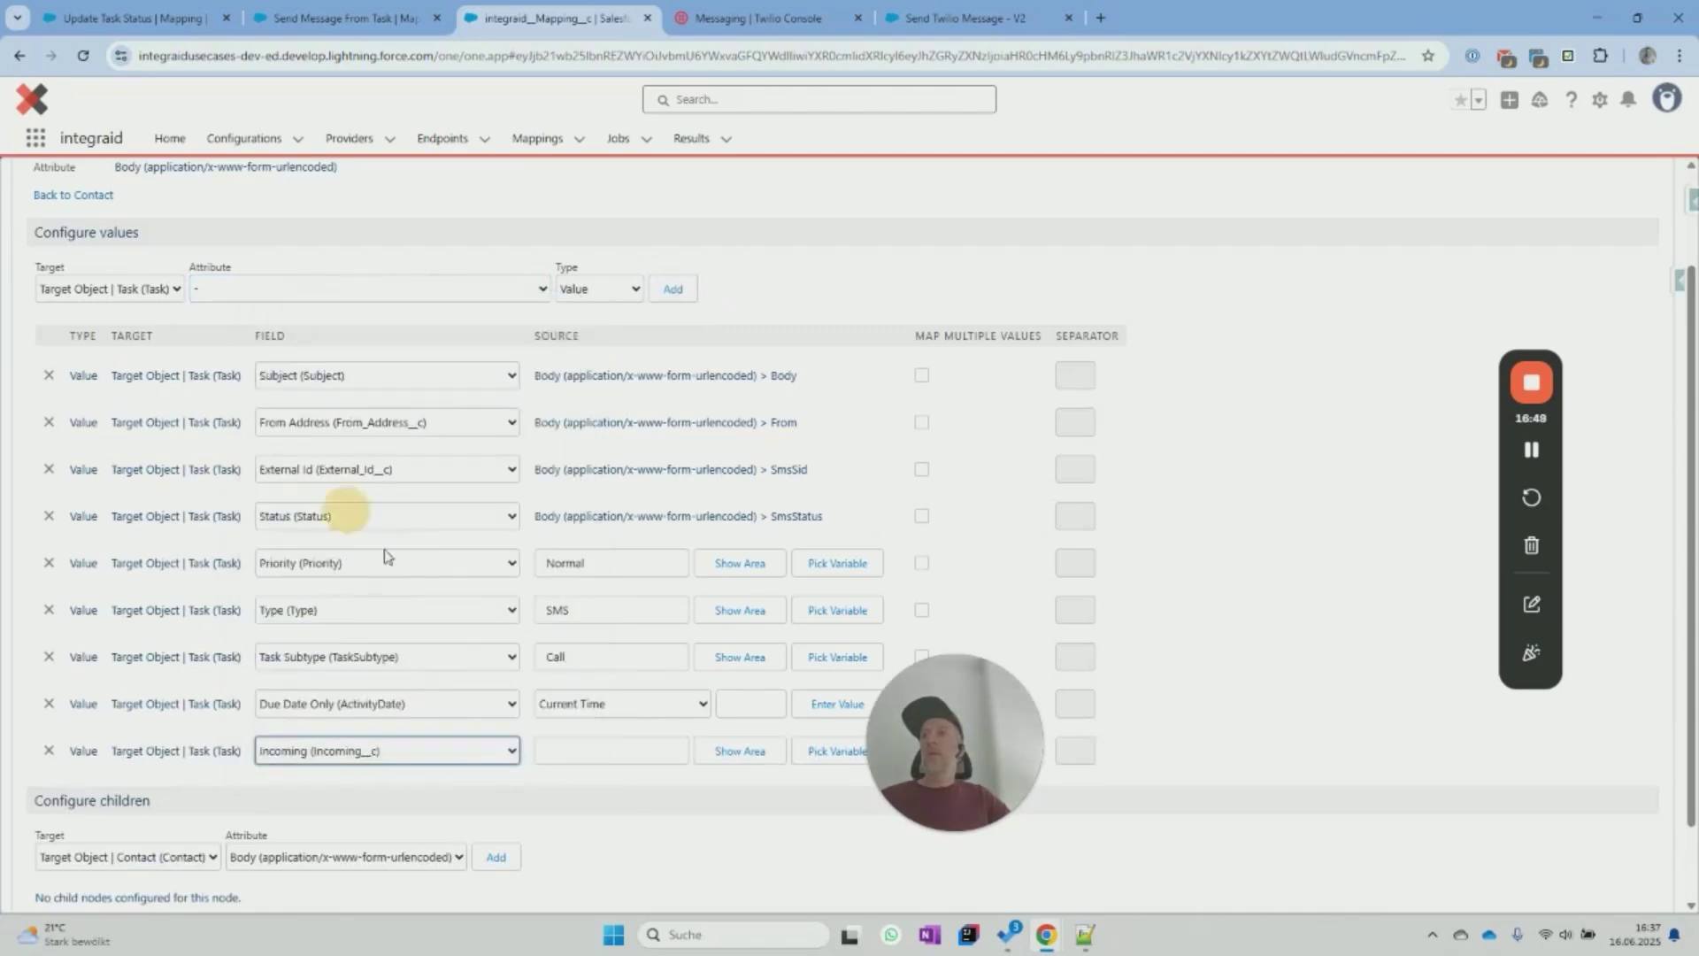
click(639, 758)
text(true)
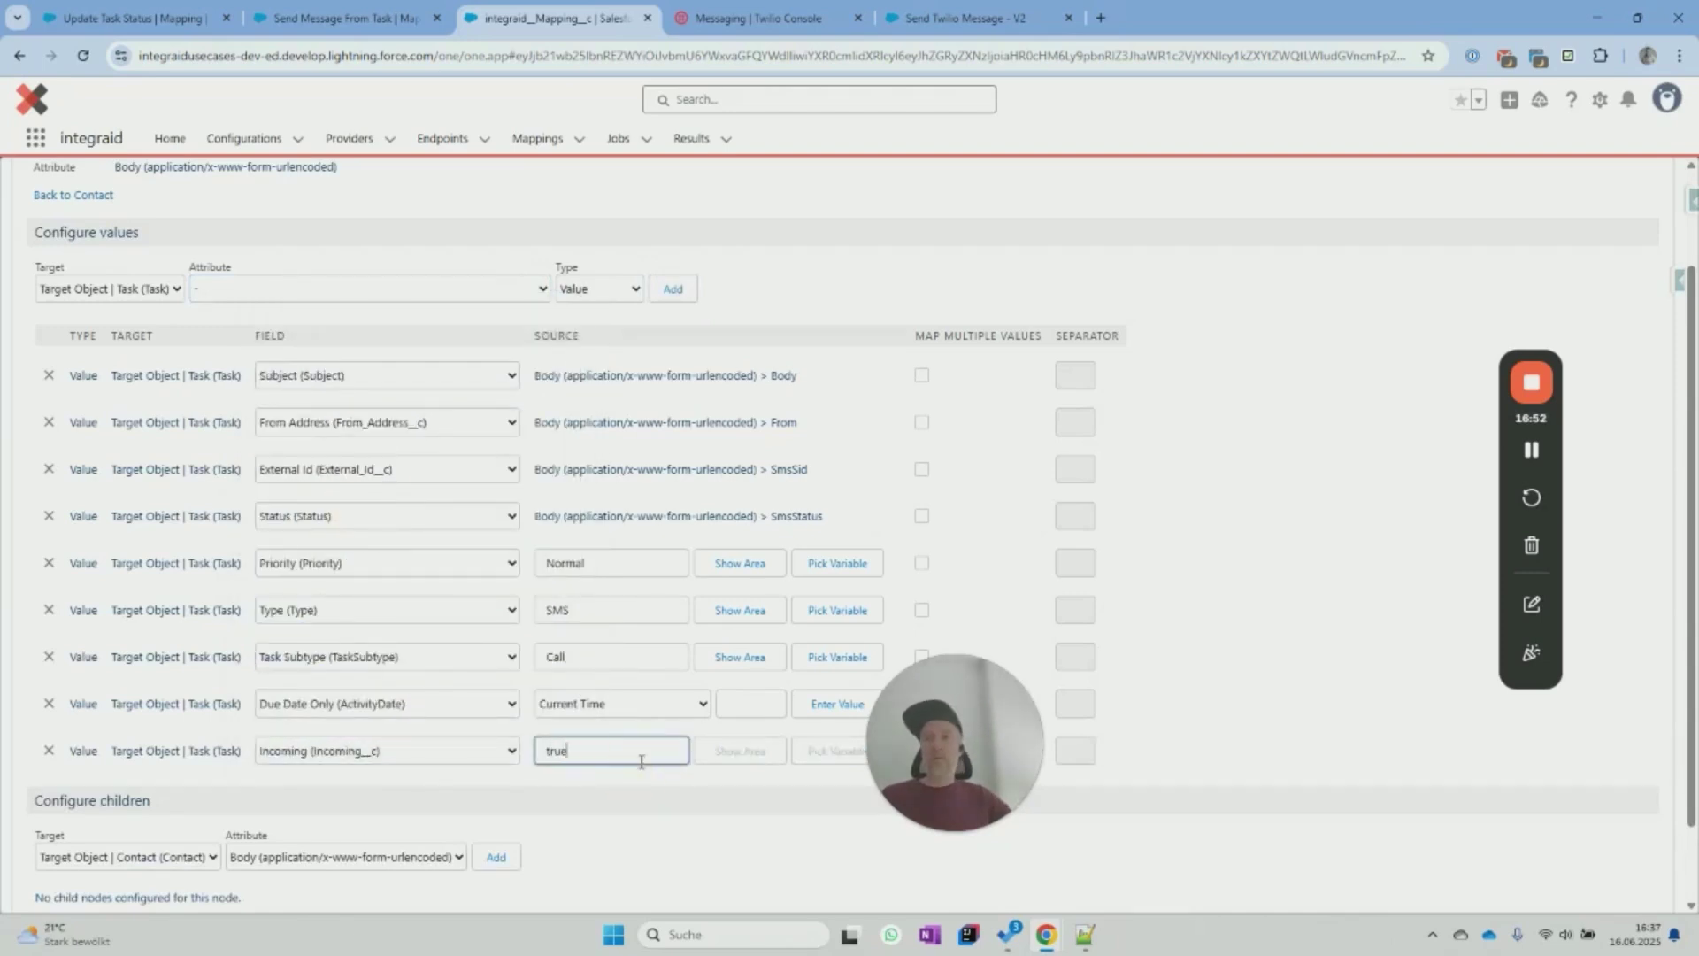
click(1237, 579)
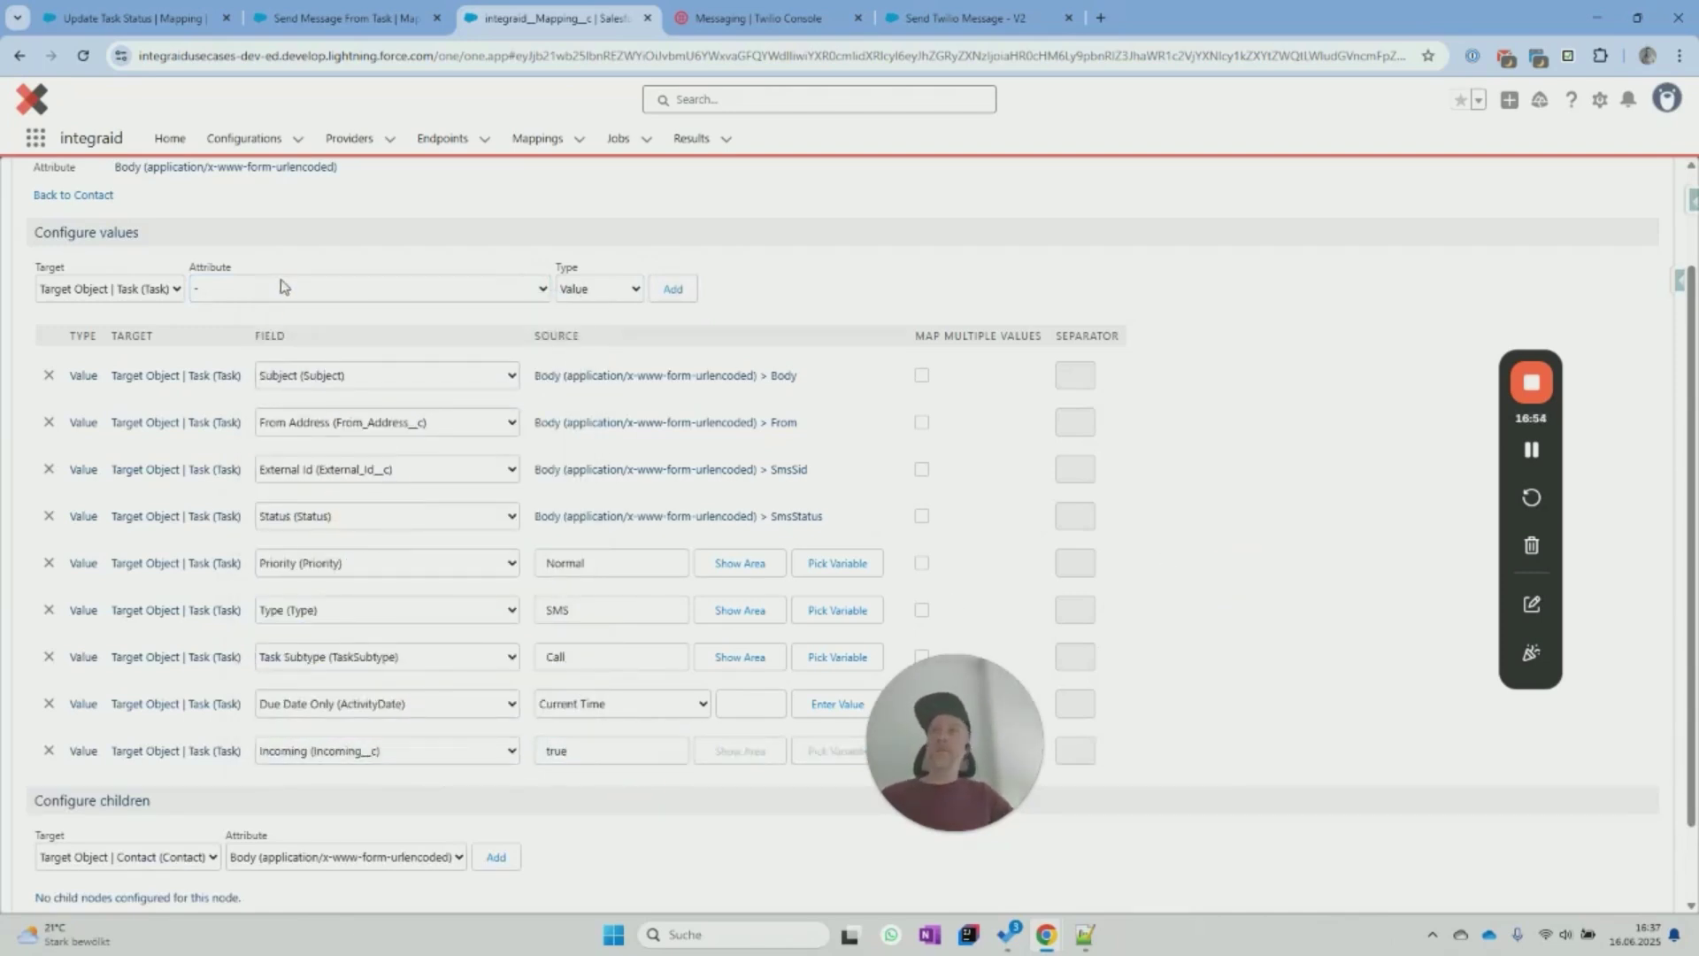
scroll(289, 340, up, 2)
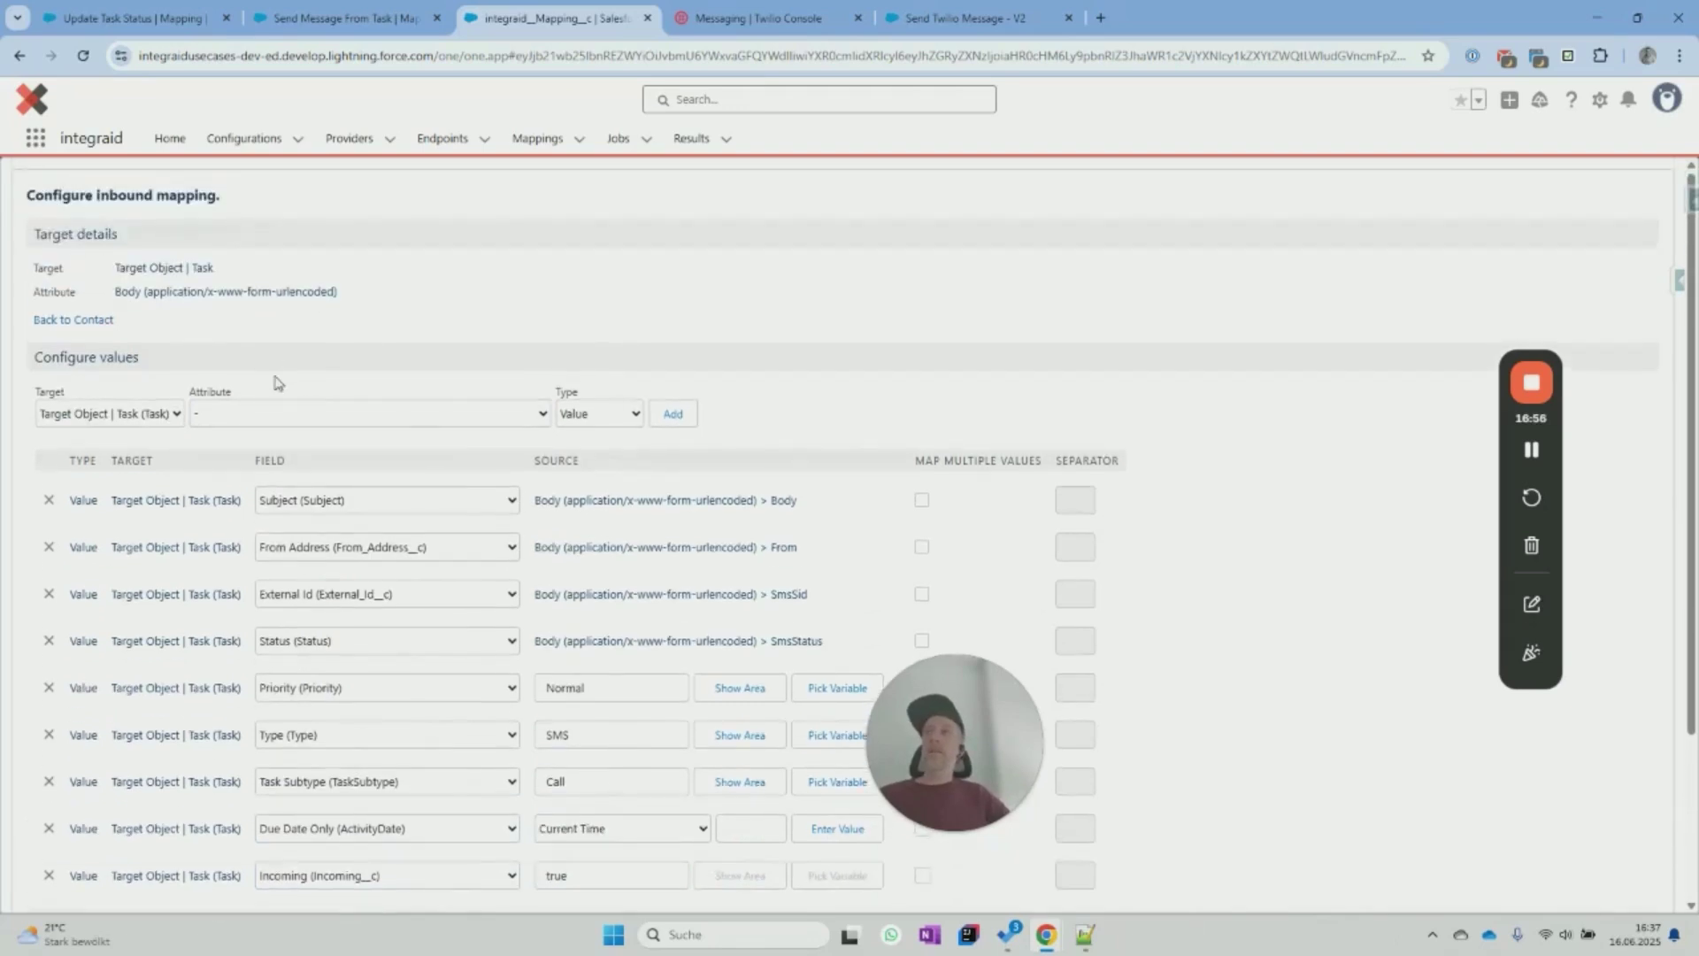
scroll(467, 466, down, 3)
scroll(399, 395, up, 1)
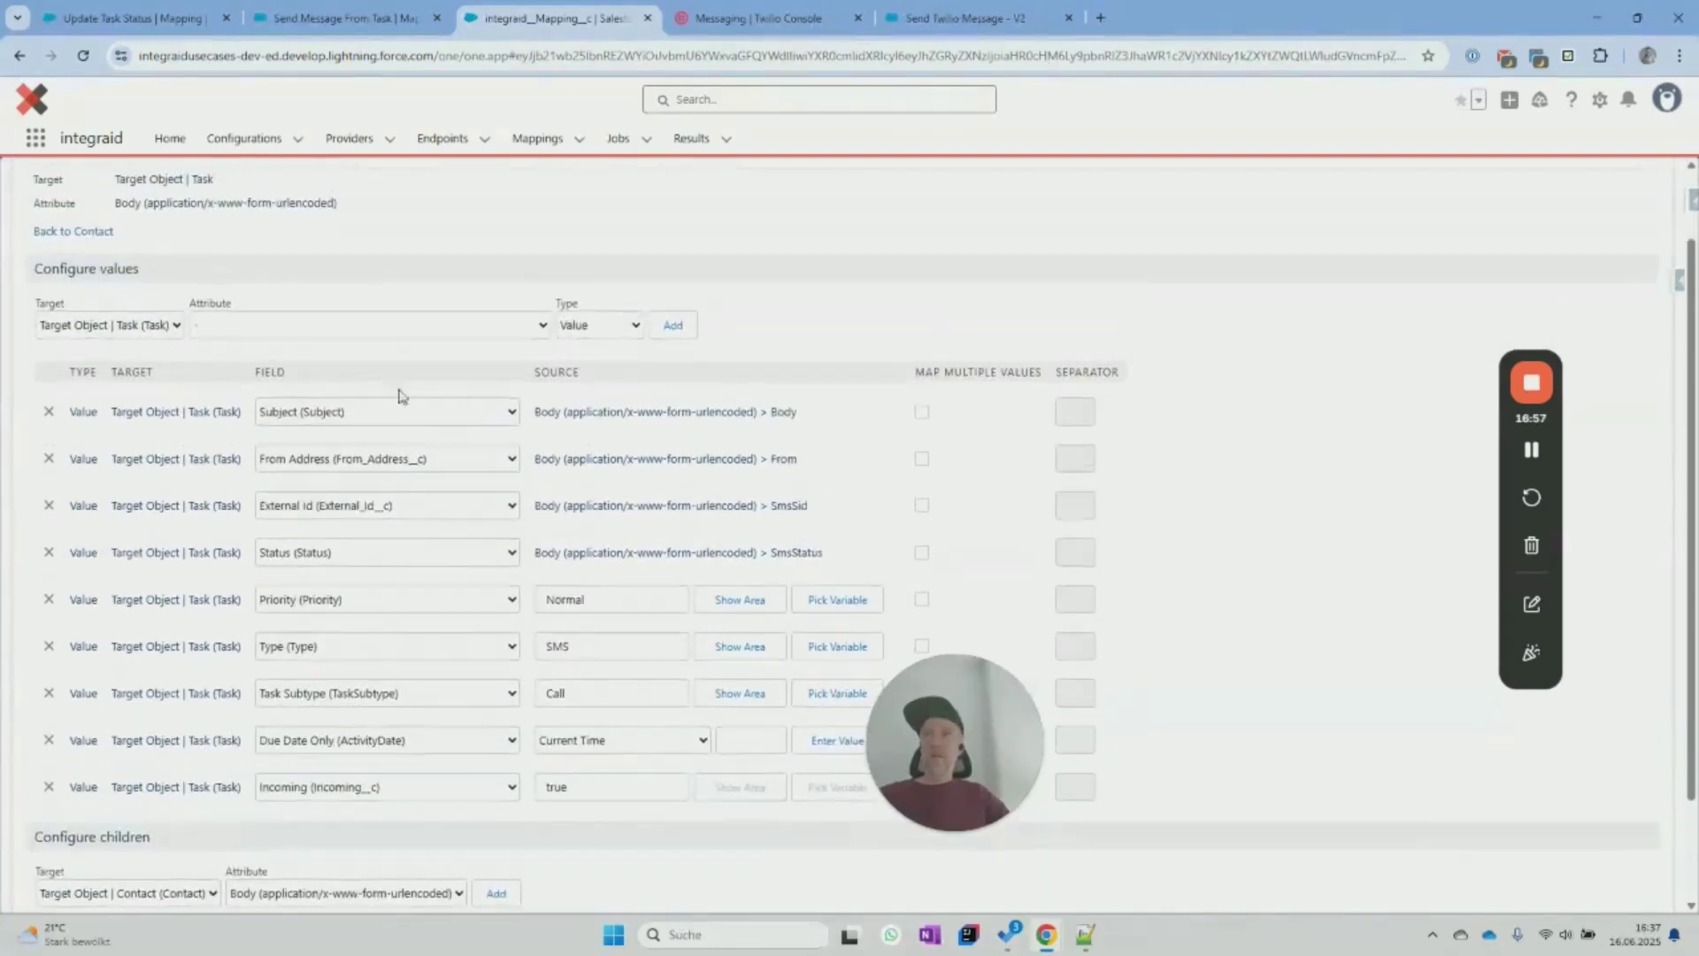
Add a Name ID (WhoId) row sourced from Superordinate Id (Contact) #1, then save the mapping.
click(417, 333)
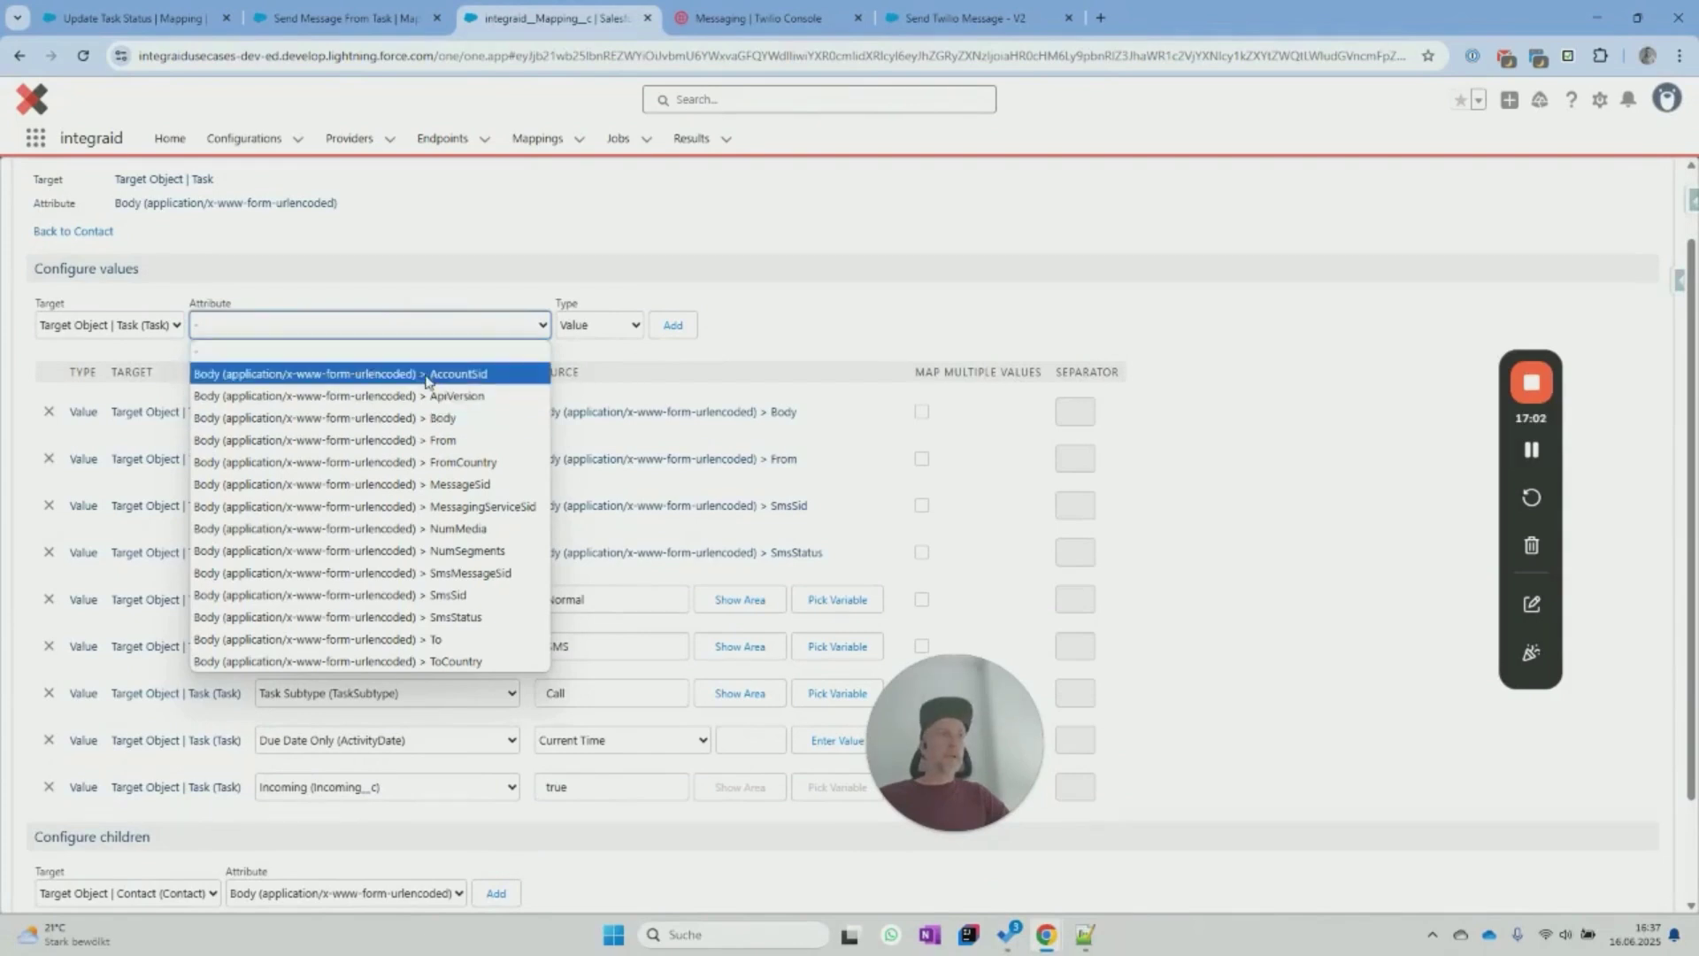
click(428, 352)
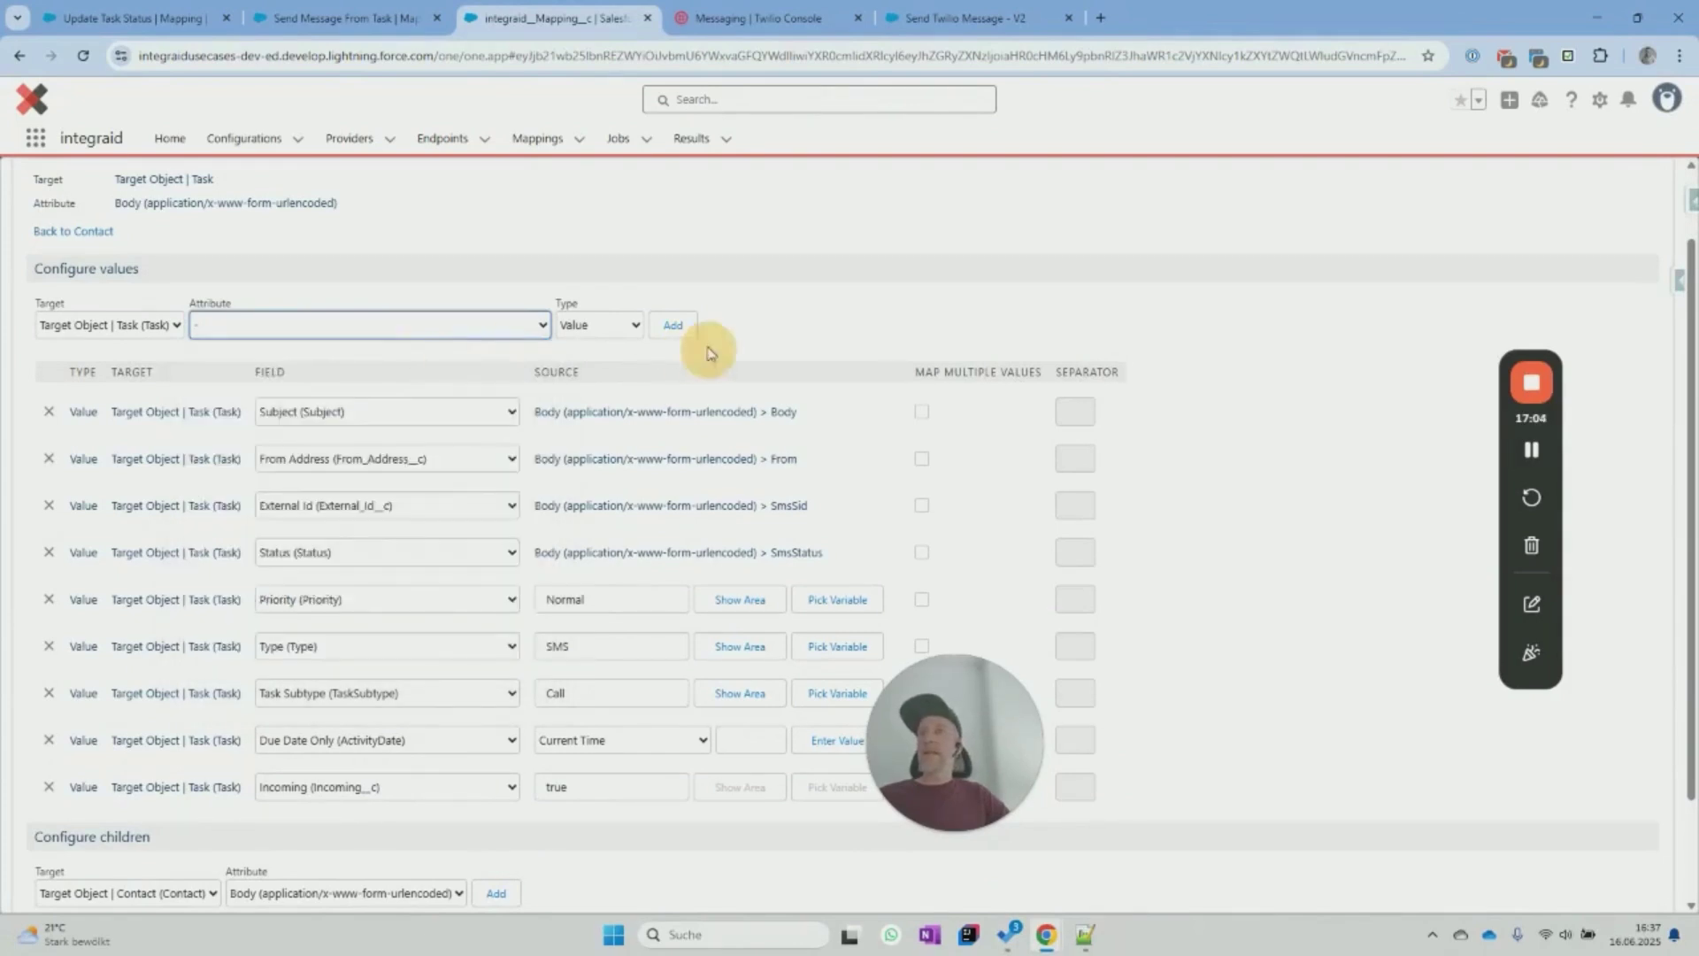
click(672, 325)
click(453, 834)
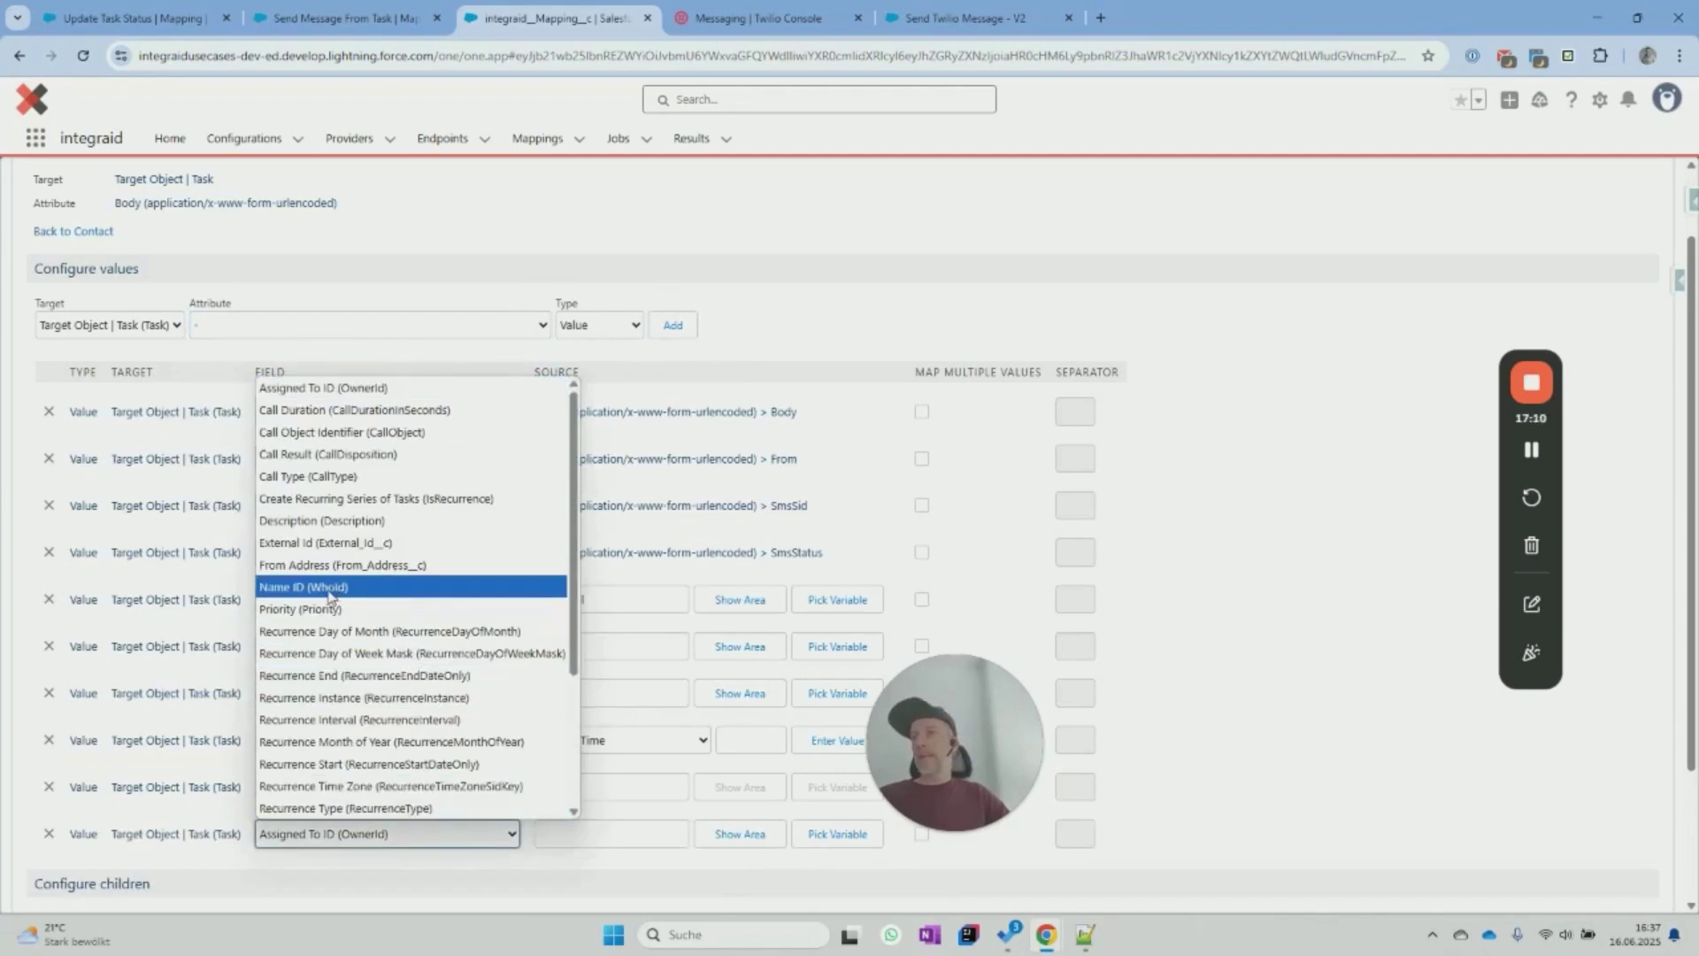
click(327, 589)
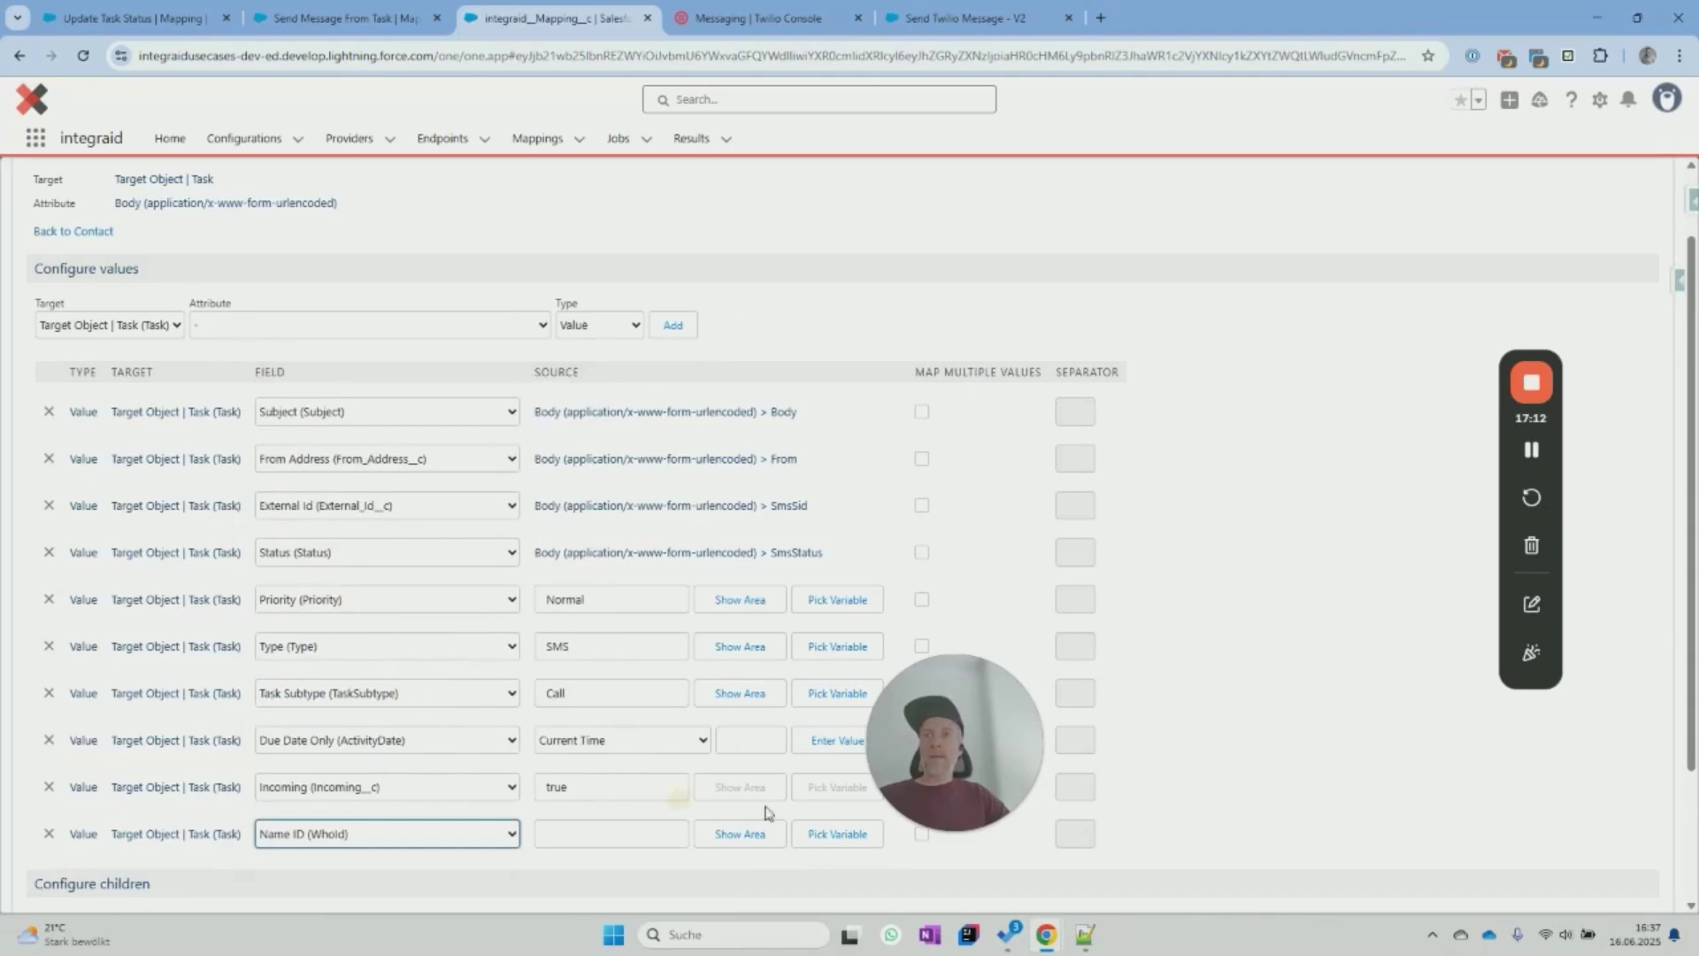
click(837, 833)
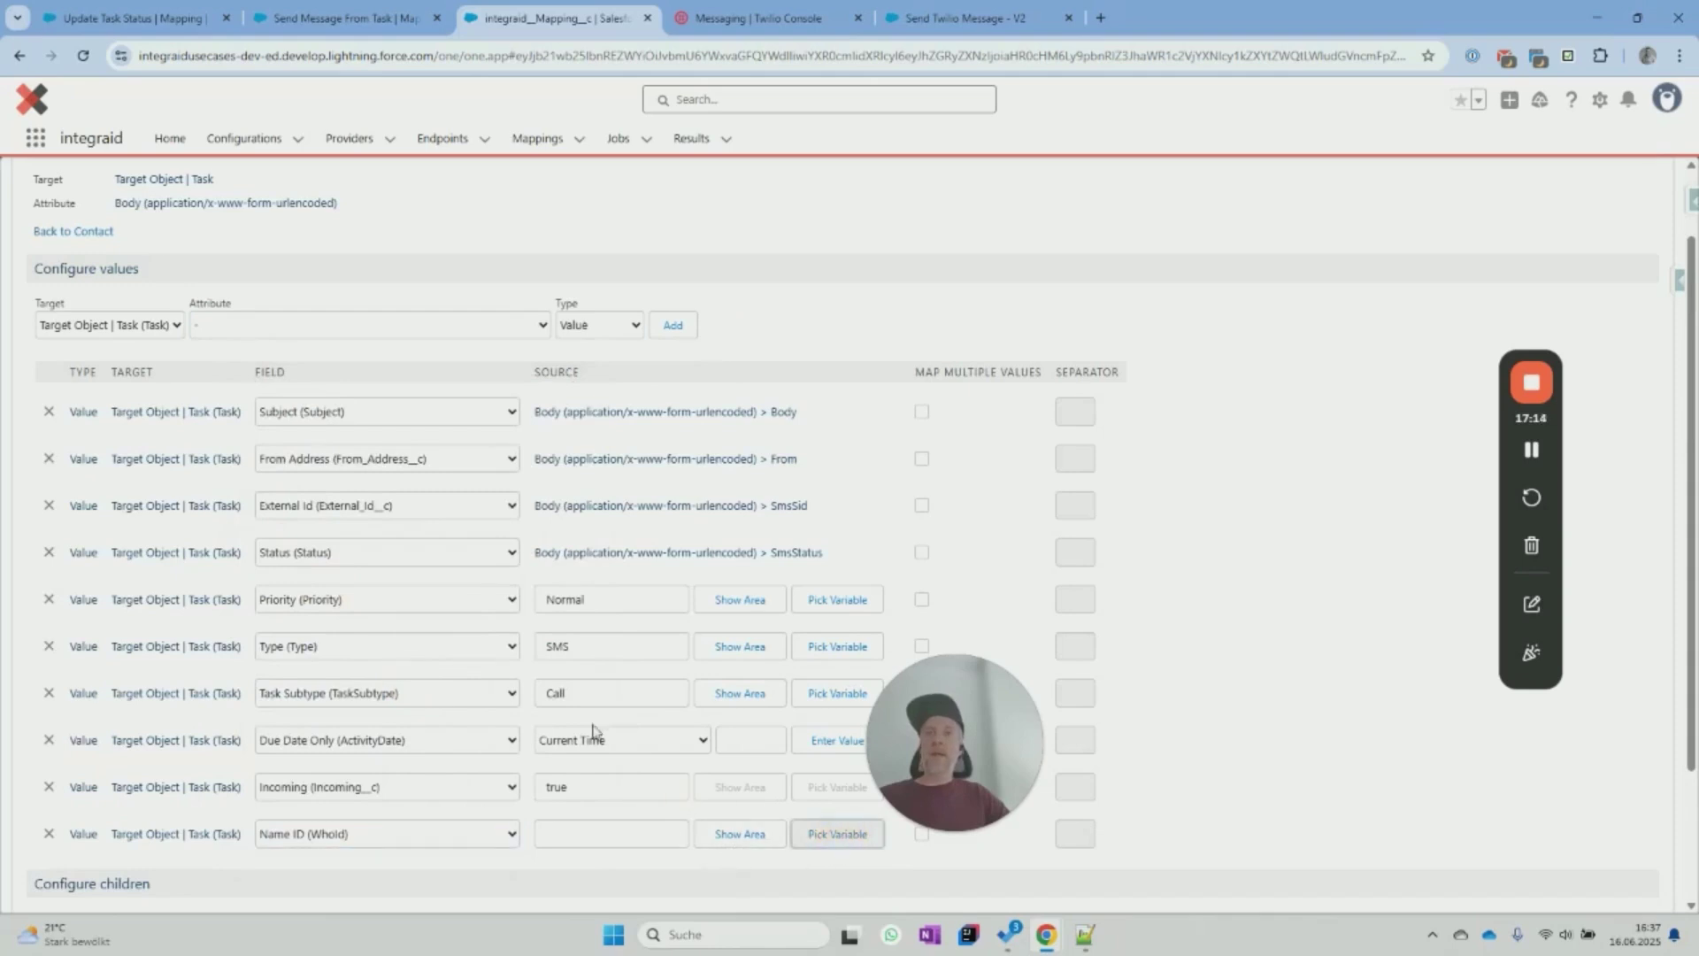
scroll(496, 734, down, 1)
click(597, 746)
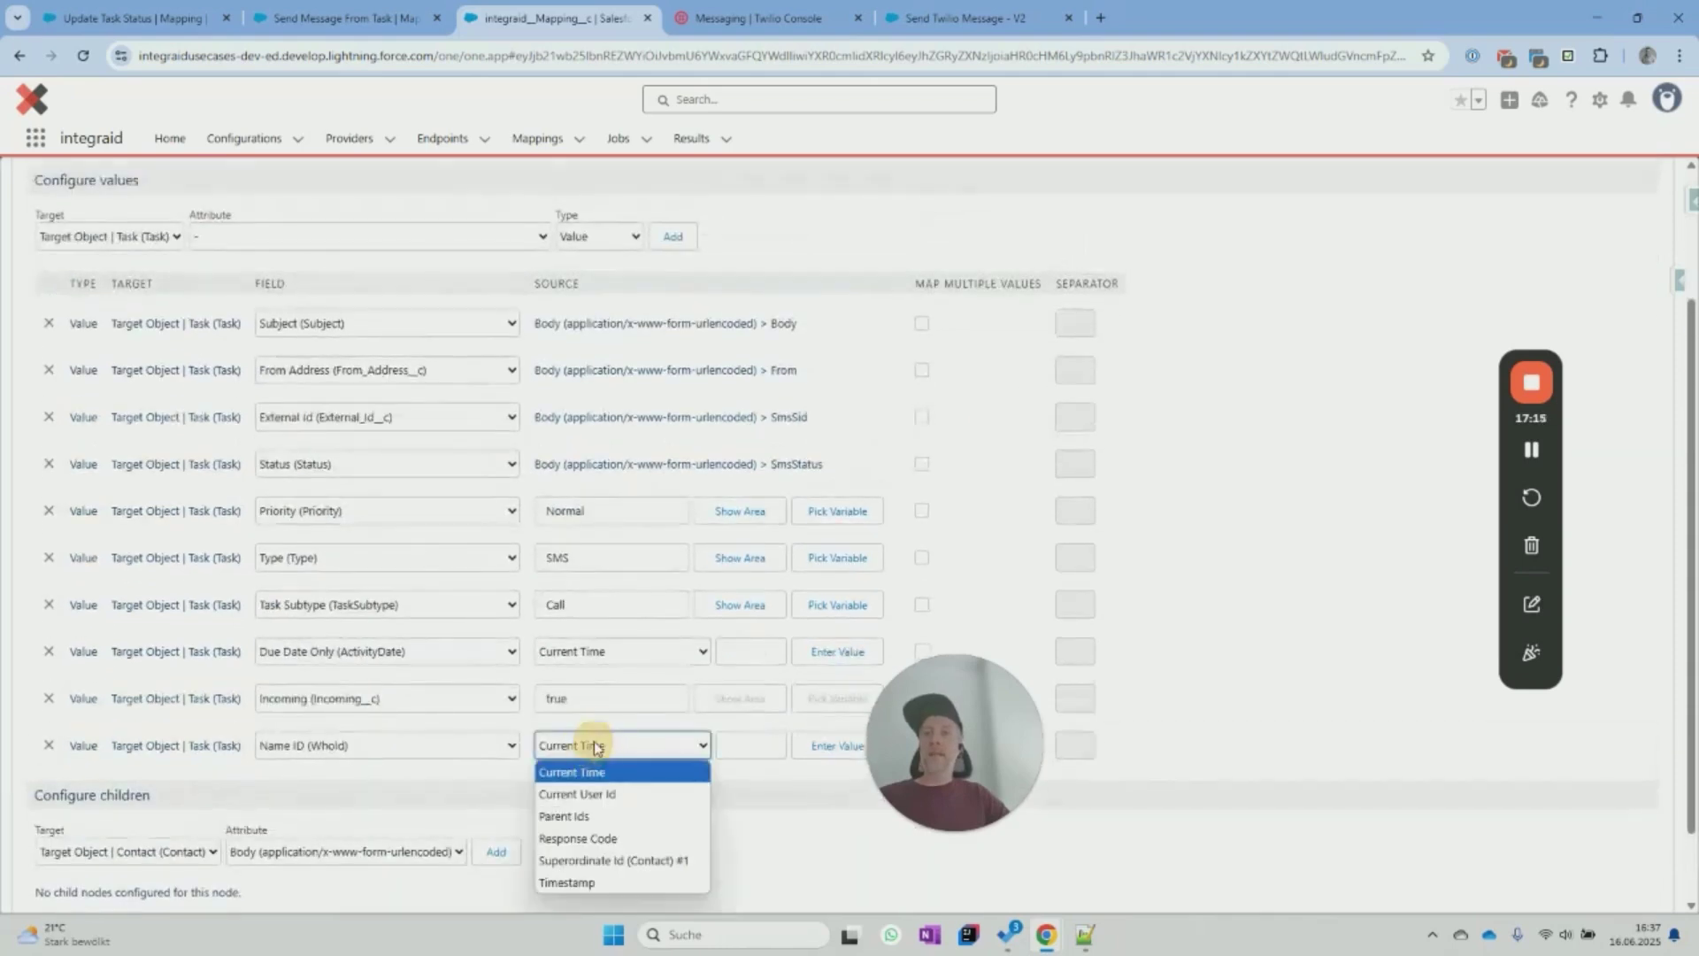
click(616, 860)
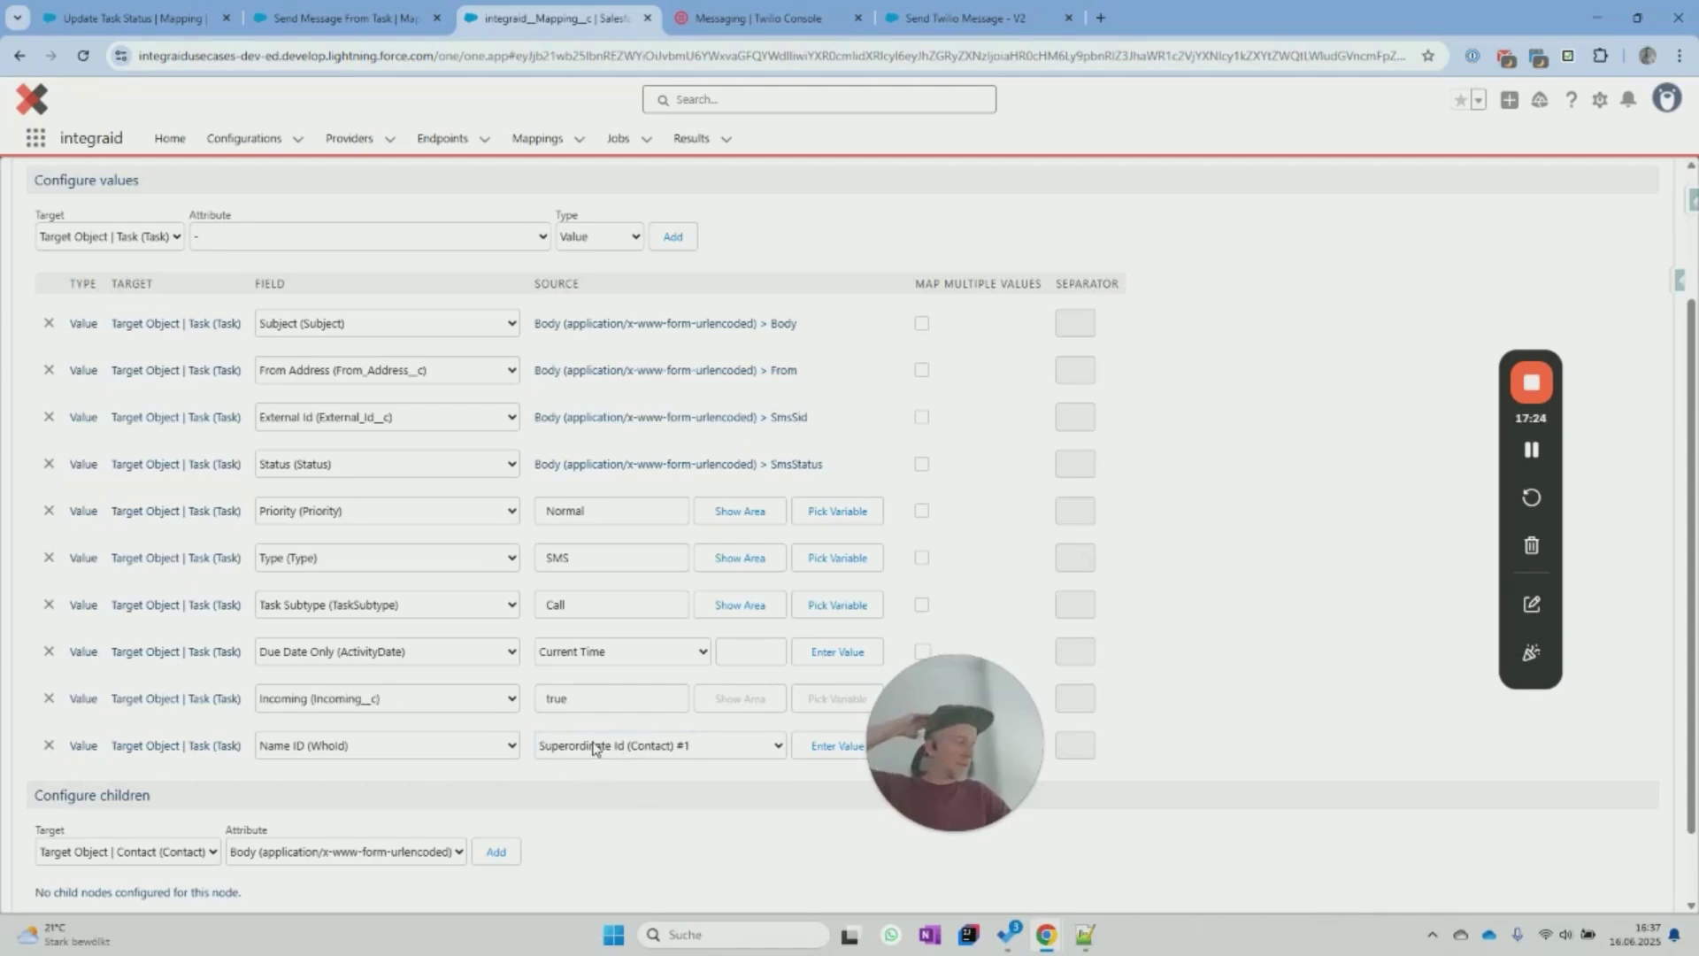
scroll(228, 783, down, 2)
click(63, 854)
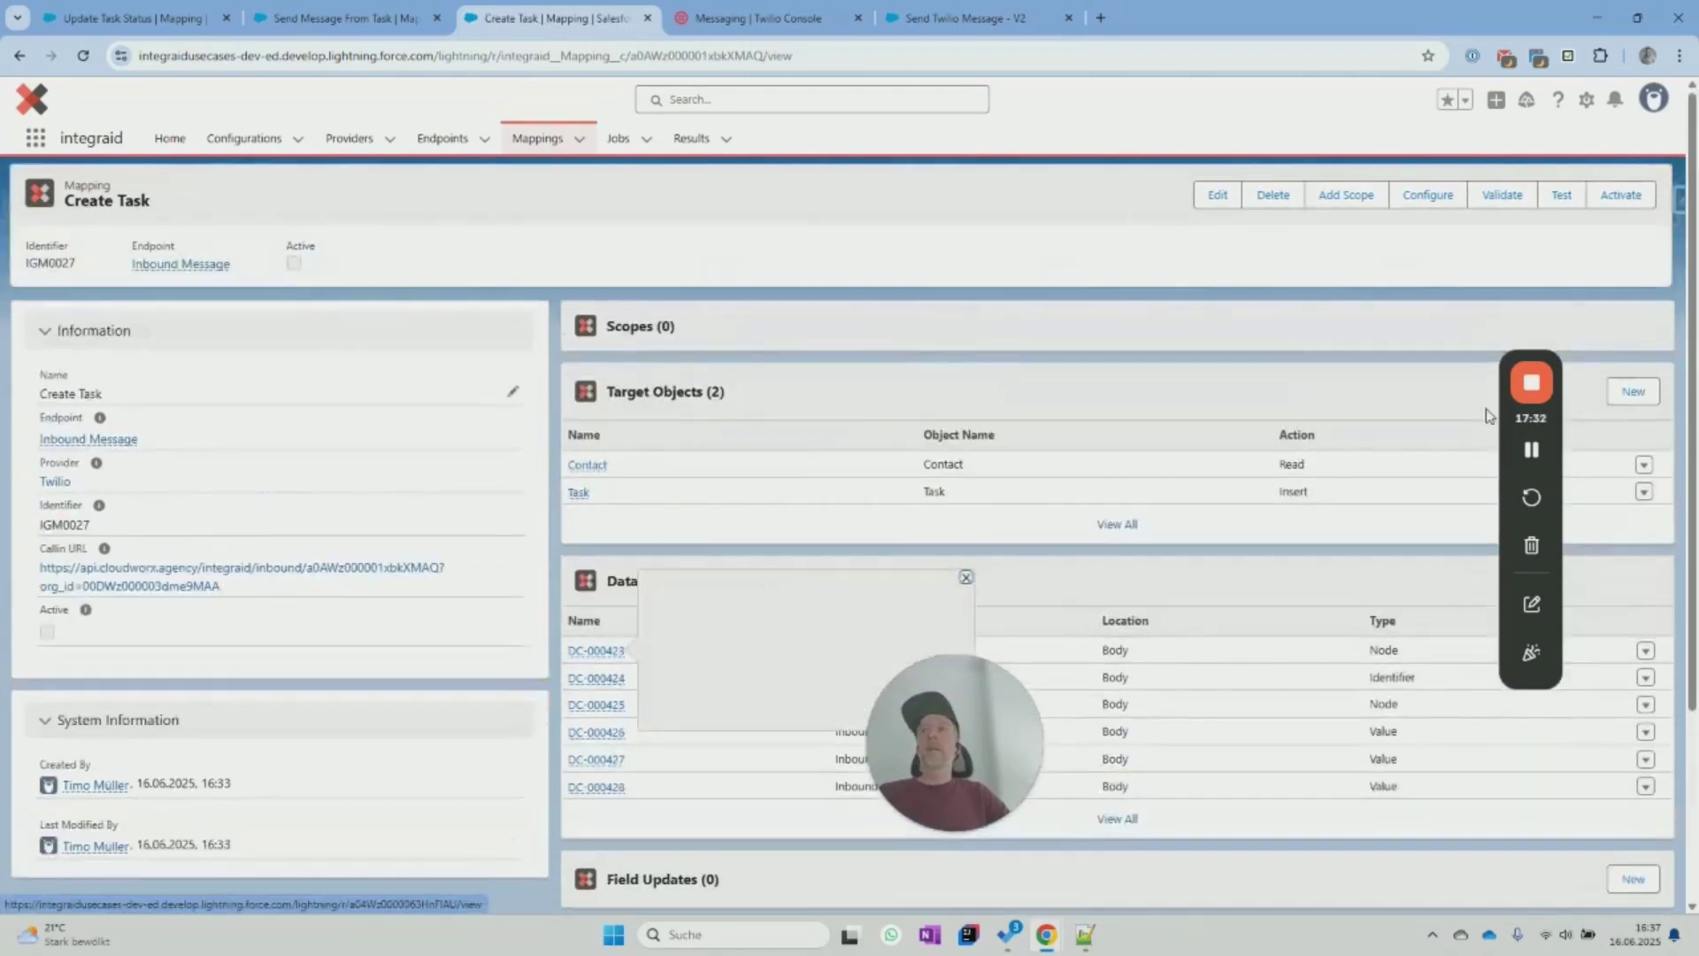
Activate the Create Task mapping, confirm the validation, and copy its Callin URL.
click(1630, 196)
click(64, 524)
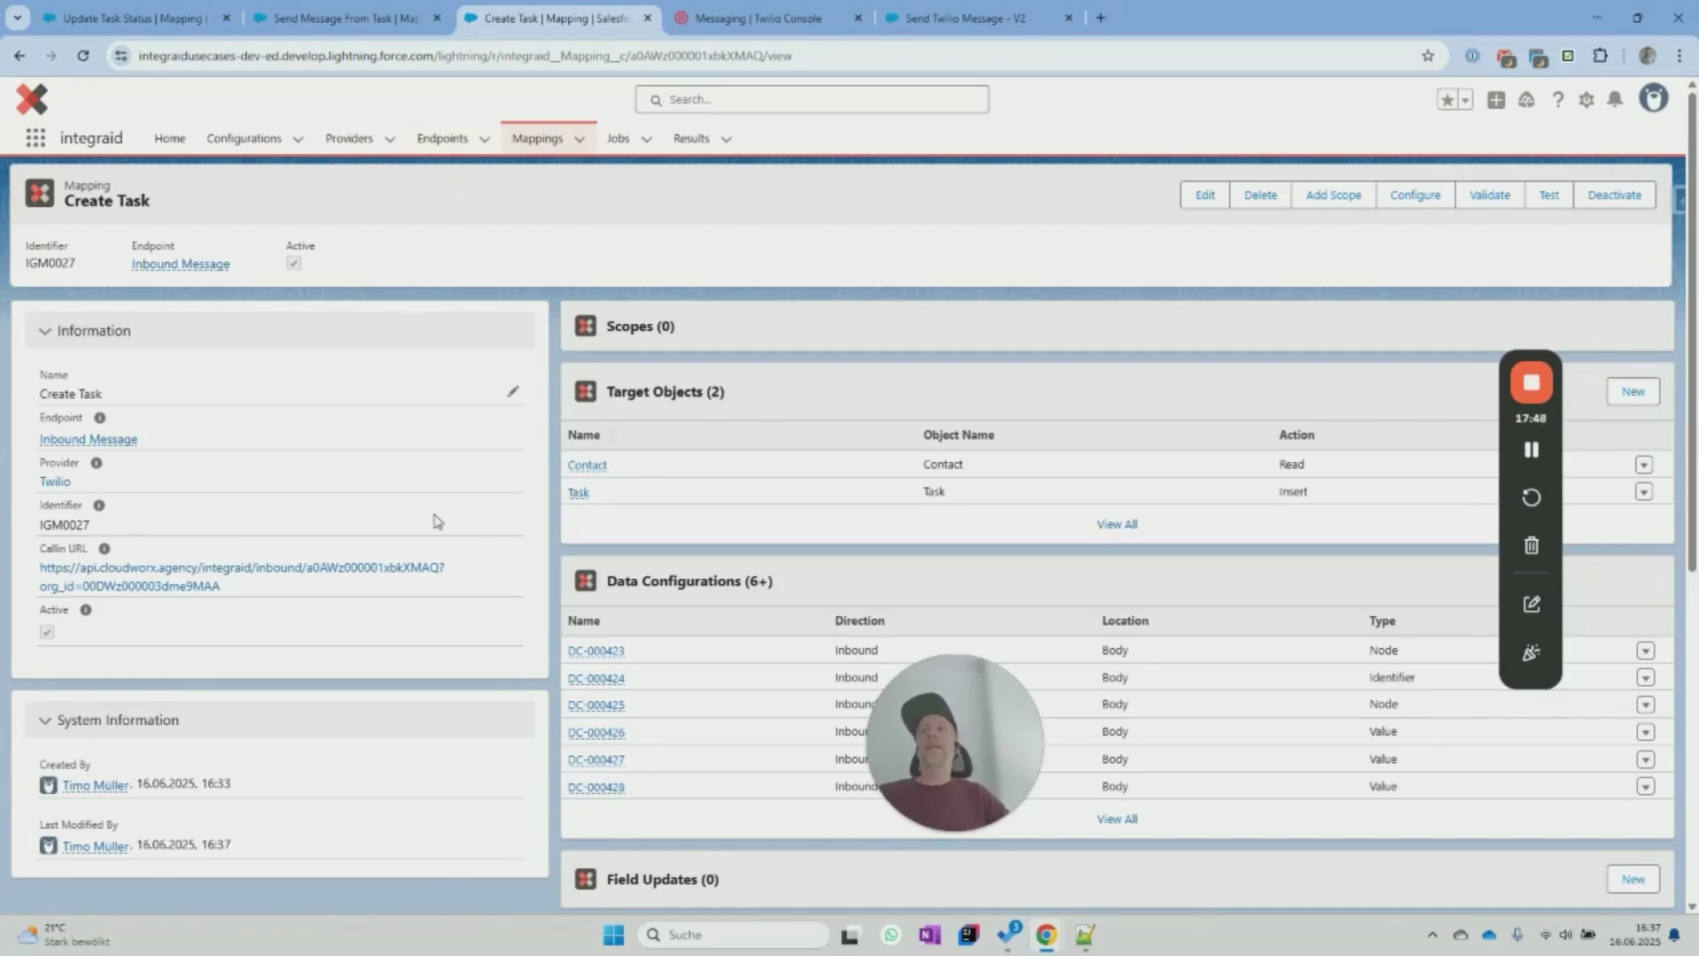
drag(232, 588, 37, 573)
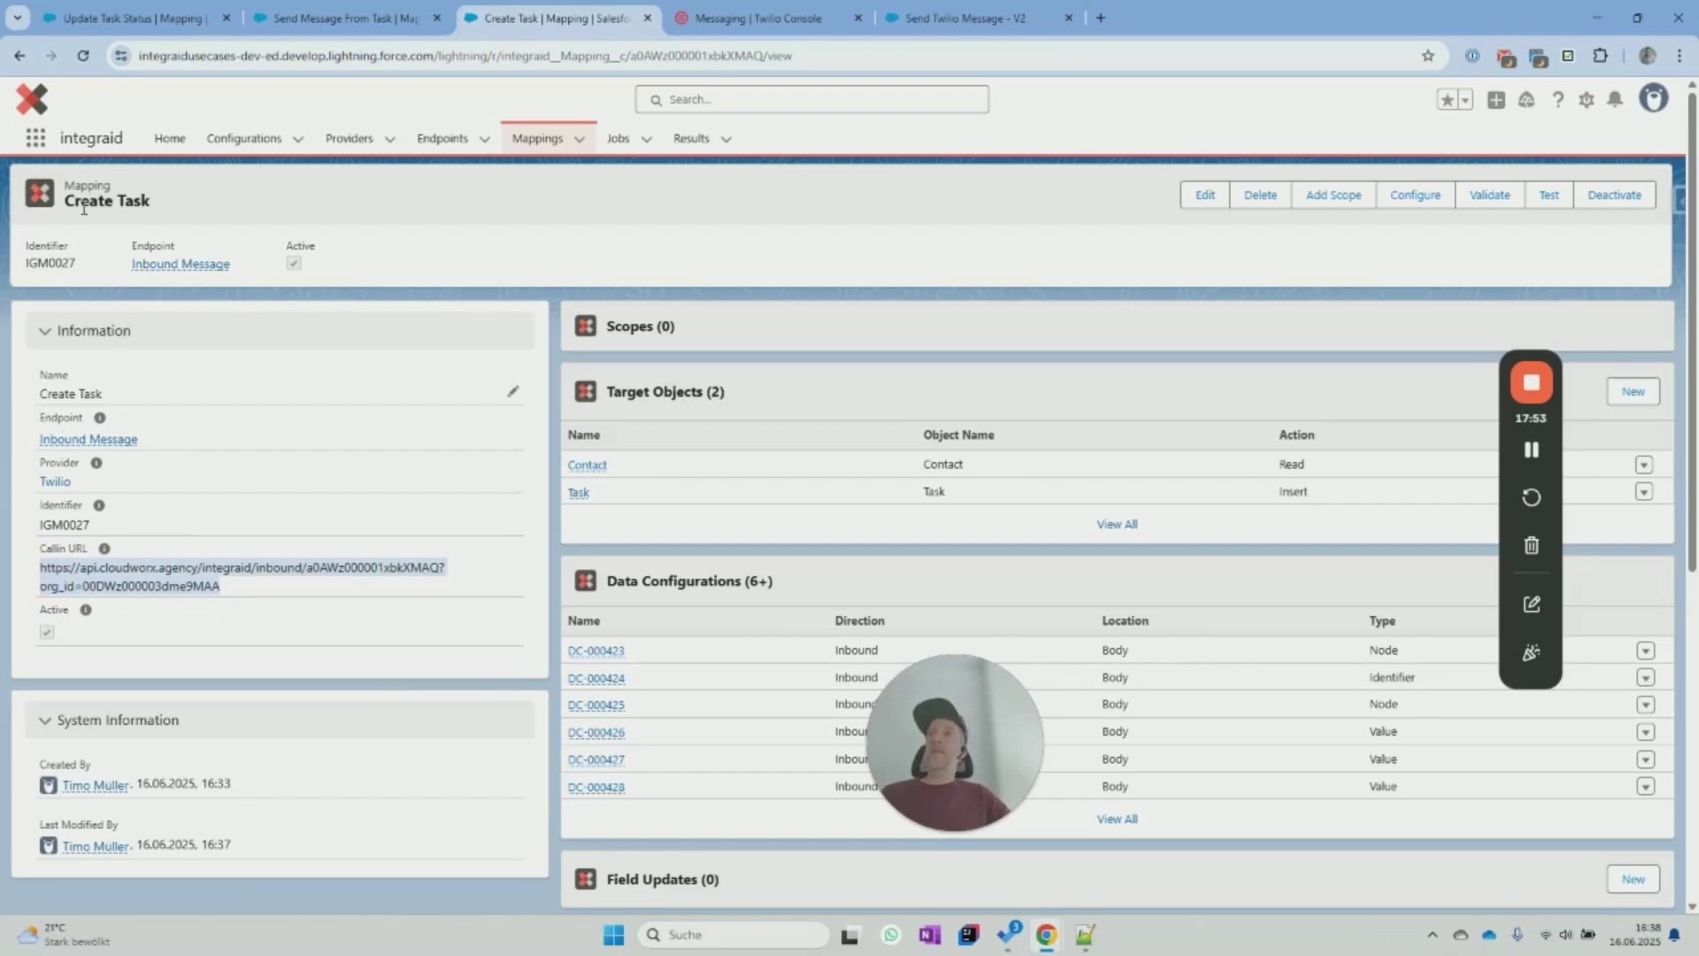
Set the Twilio service's incoming-message webhook Request URL to the Create Task Callin URL and save.
click(752, 18)
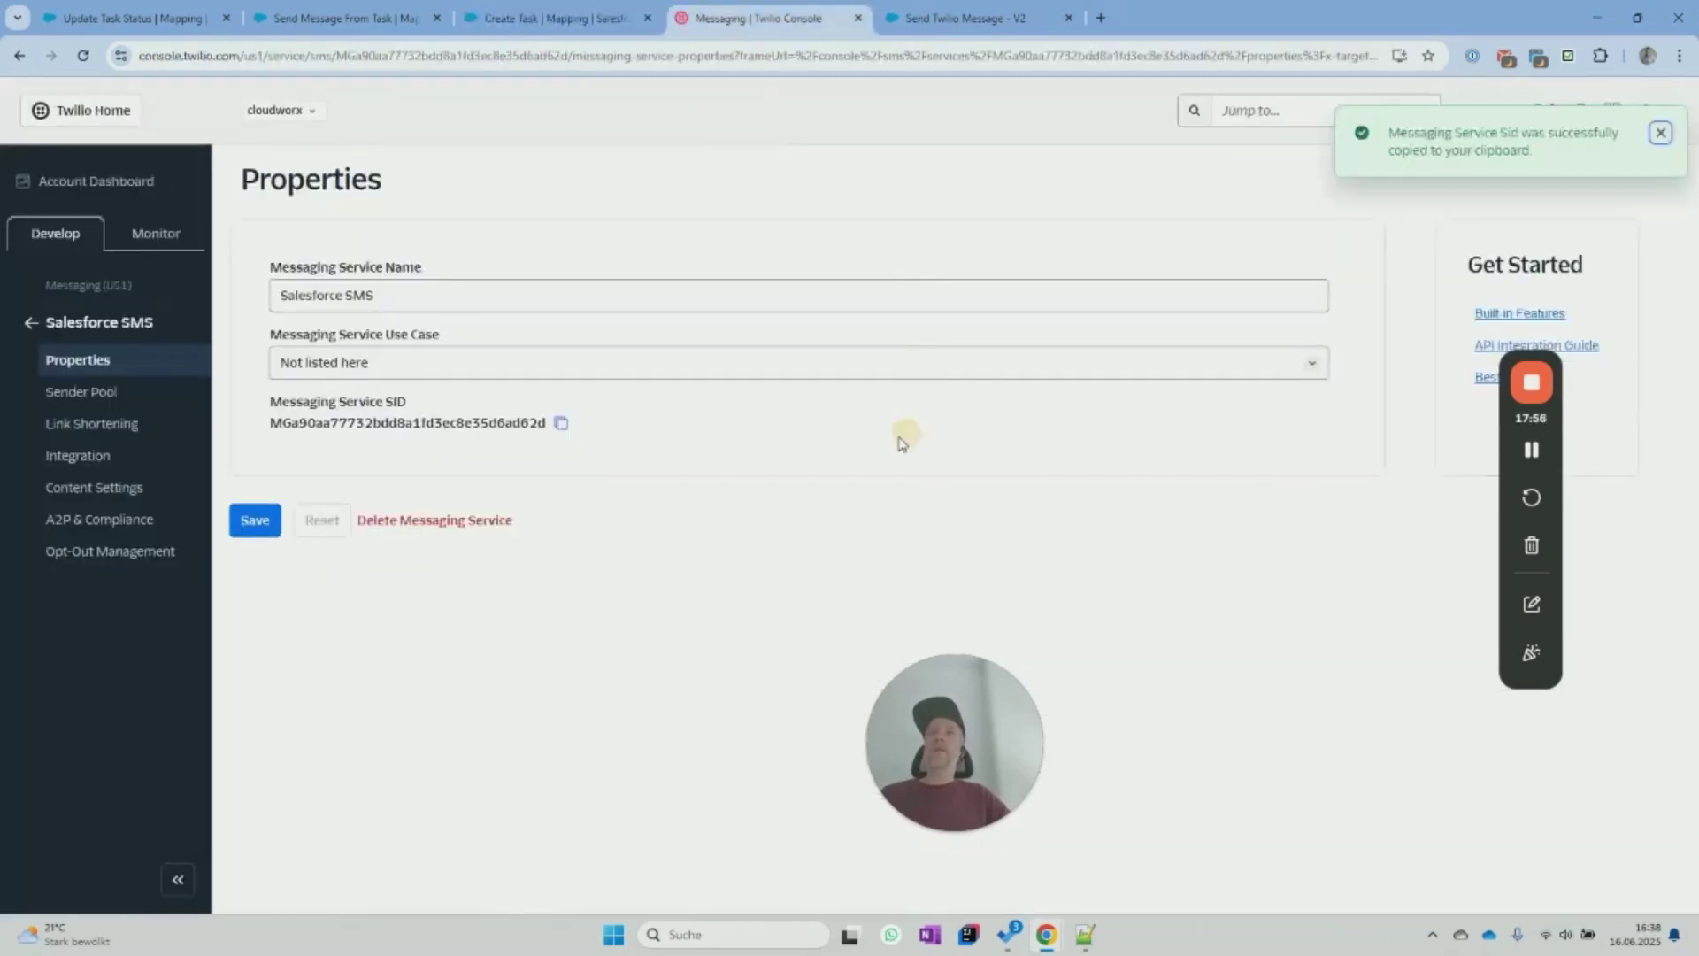
click(91, 462)
click(510, 551)
key(ctrl+a)
key(End)
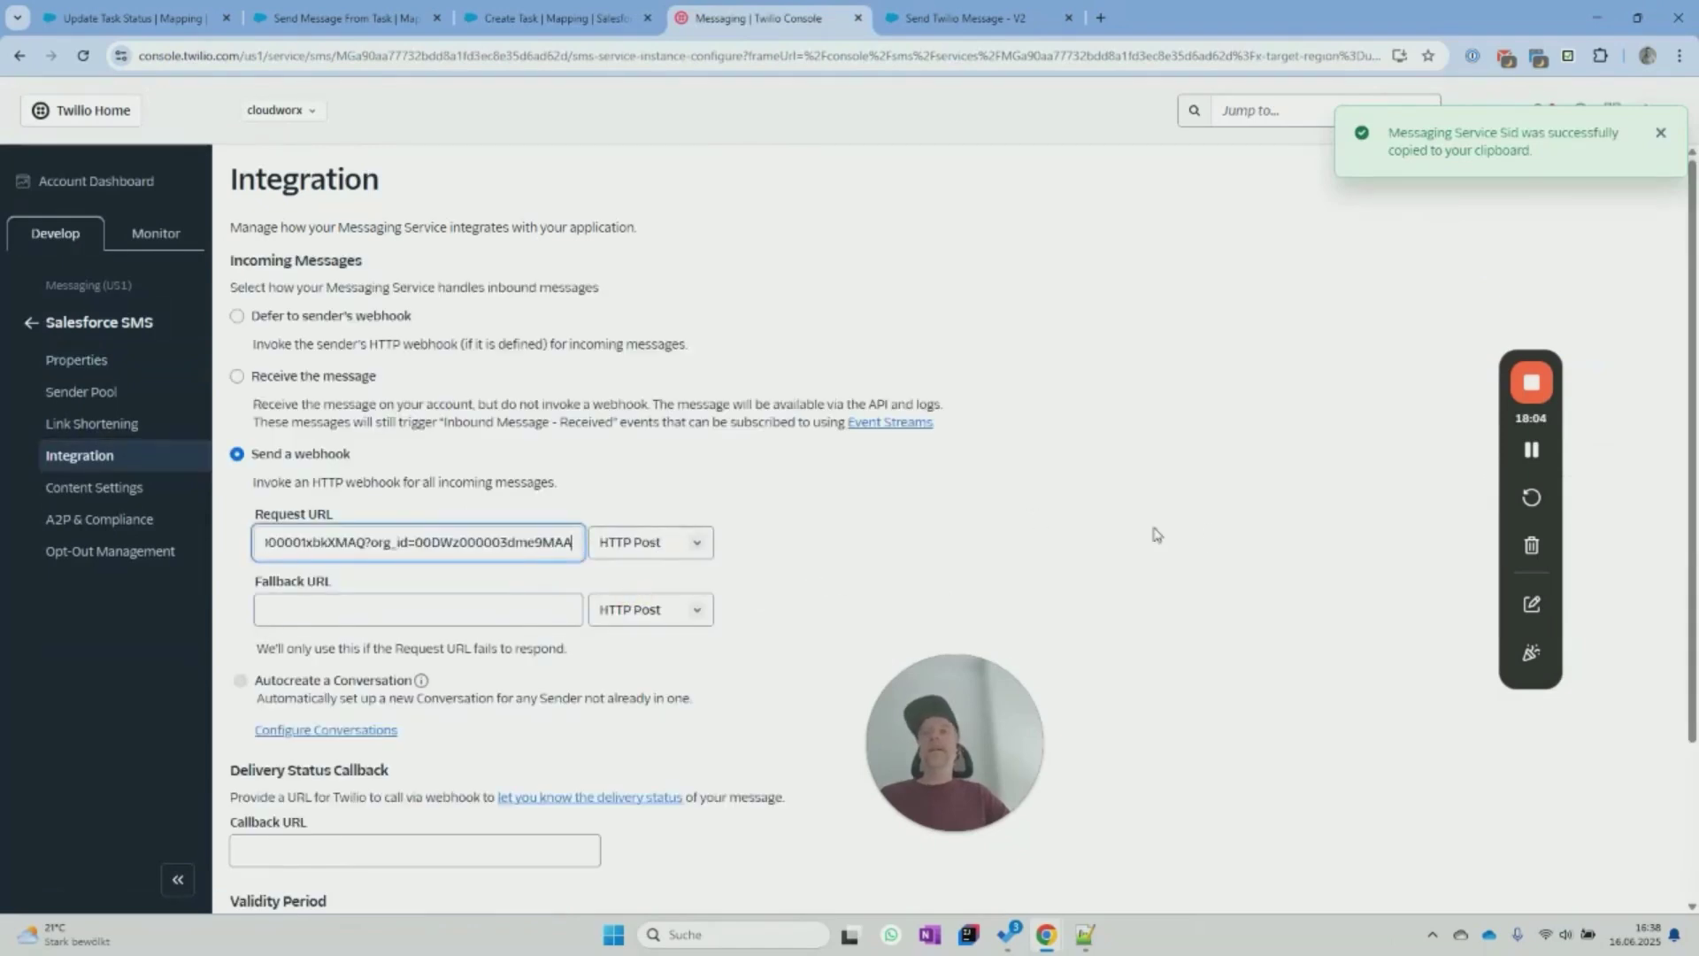
click(1661, 134)
scroll(1111, 531, down, 3)
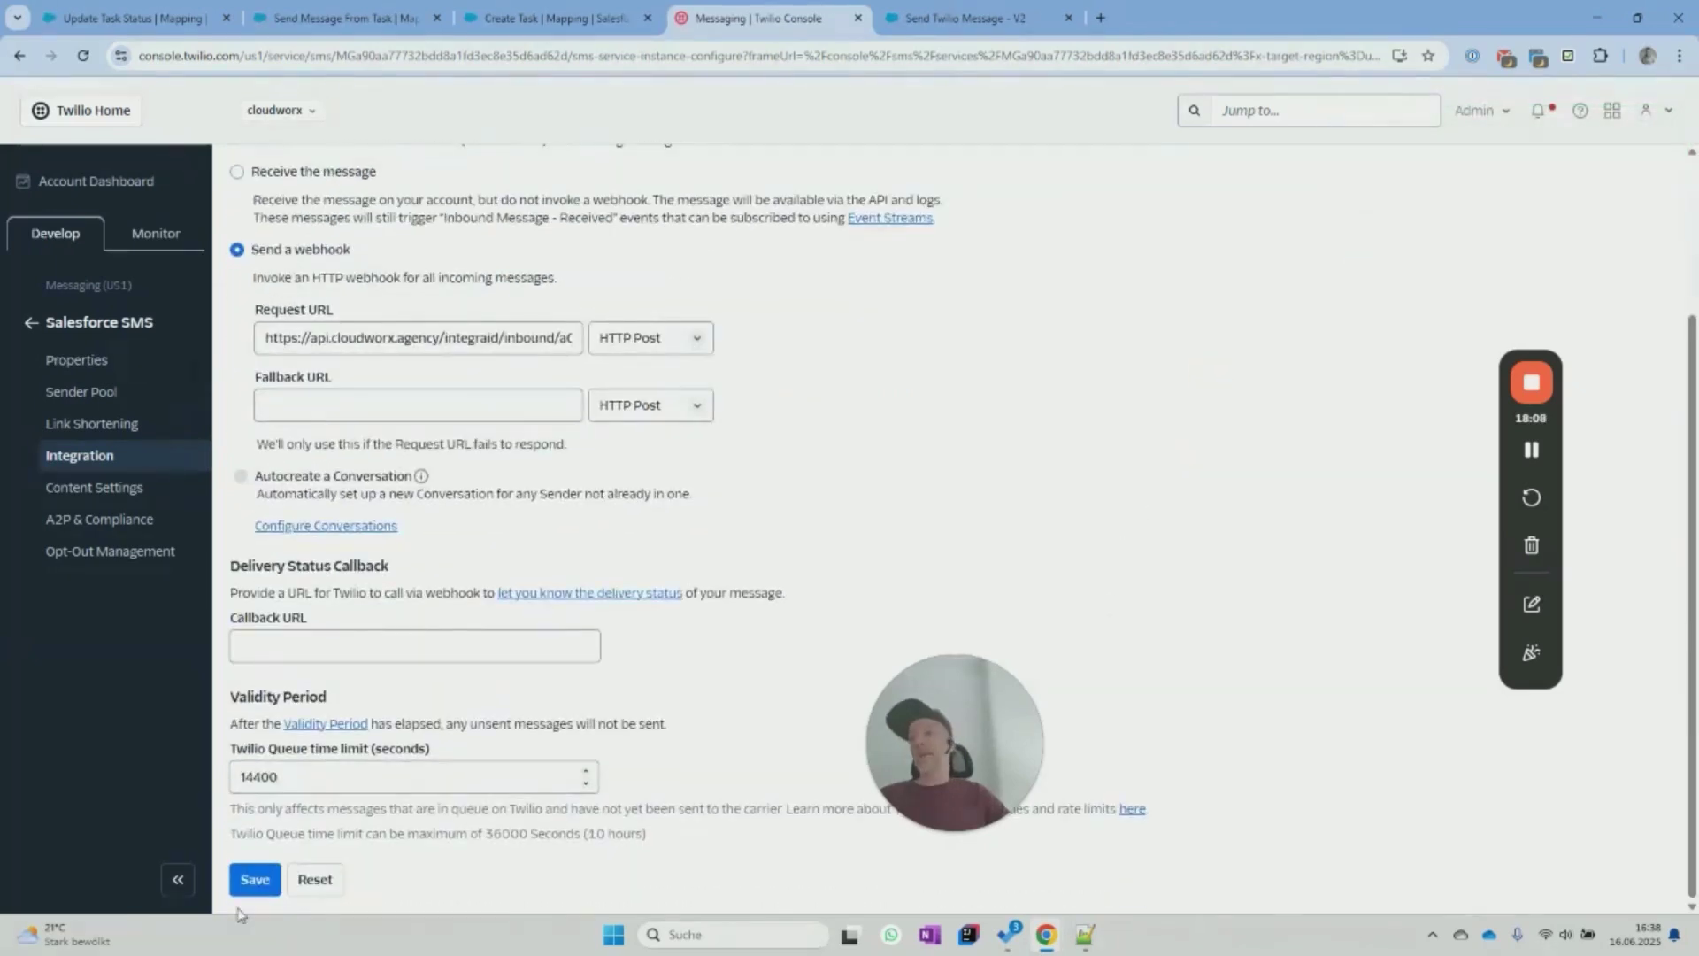
click(252, 880)
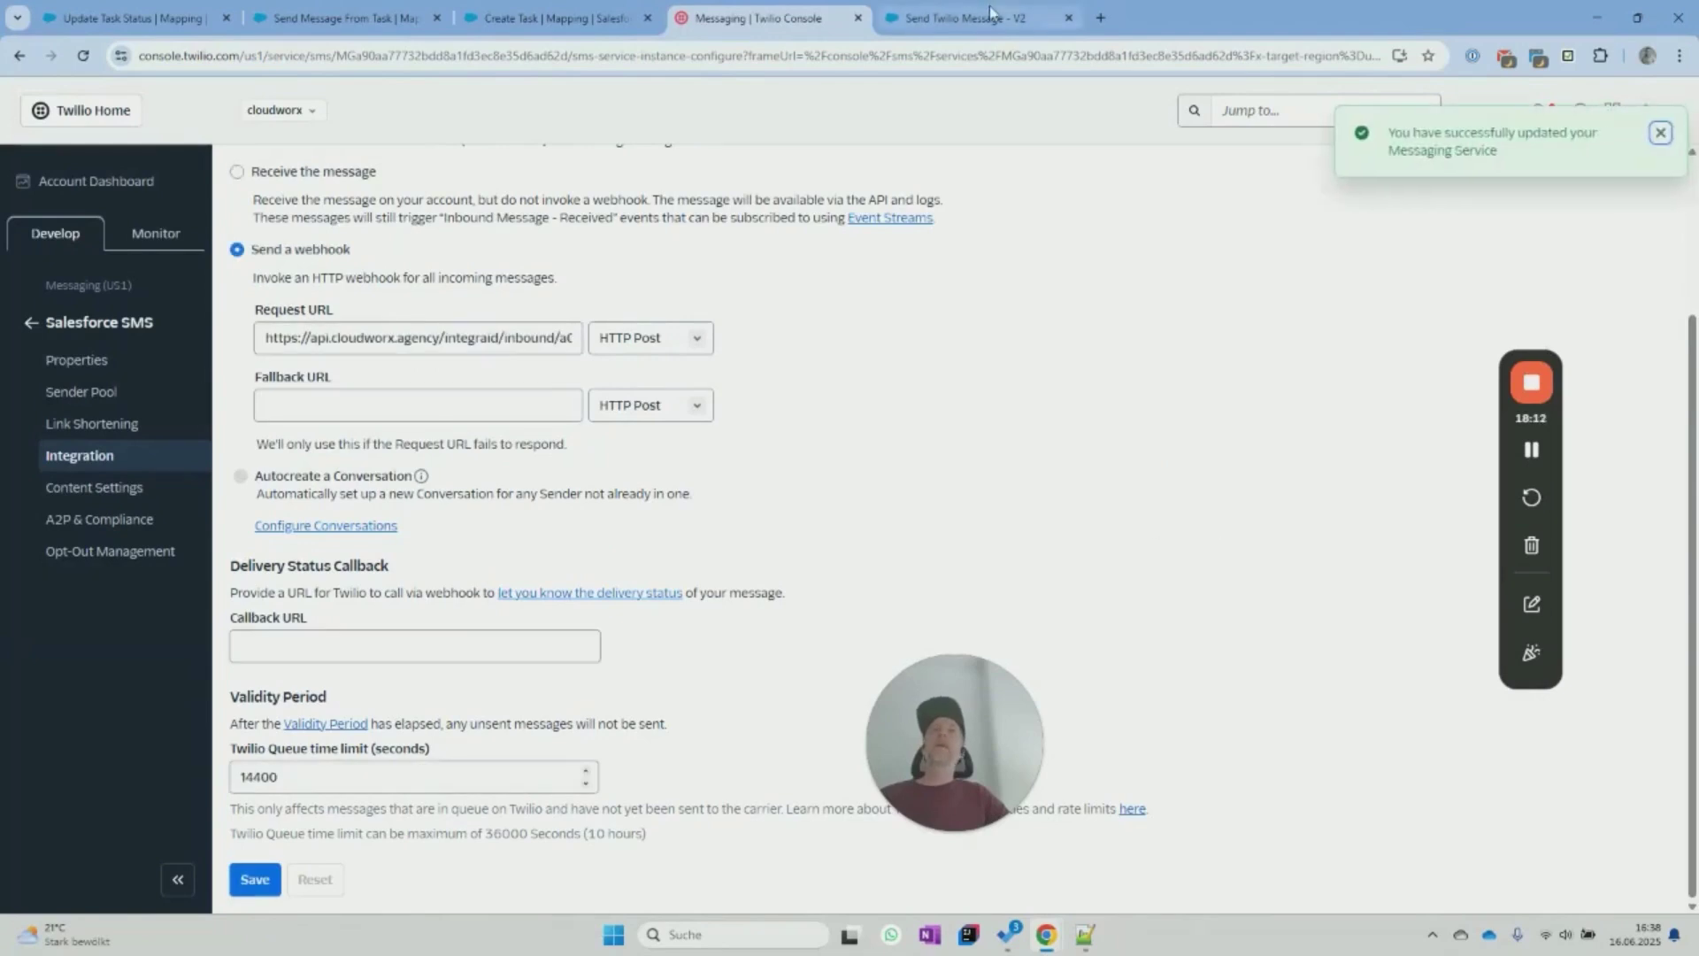
click(917, 22)
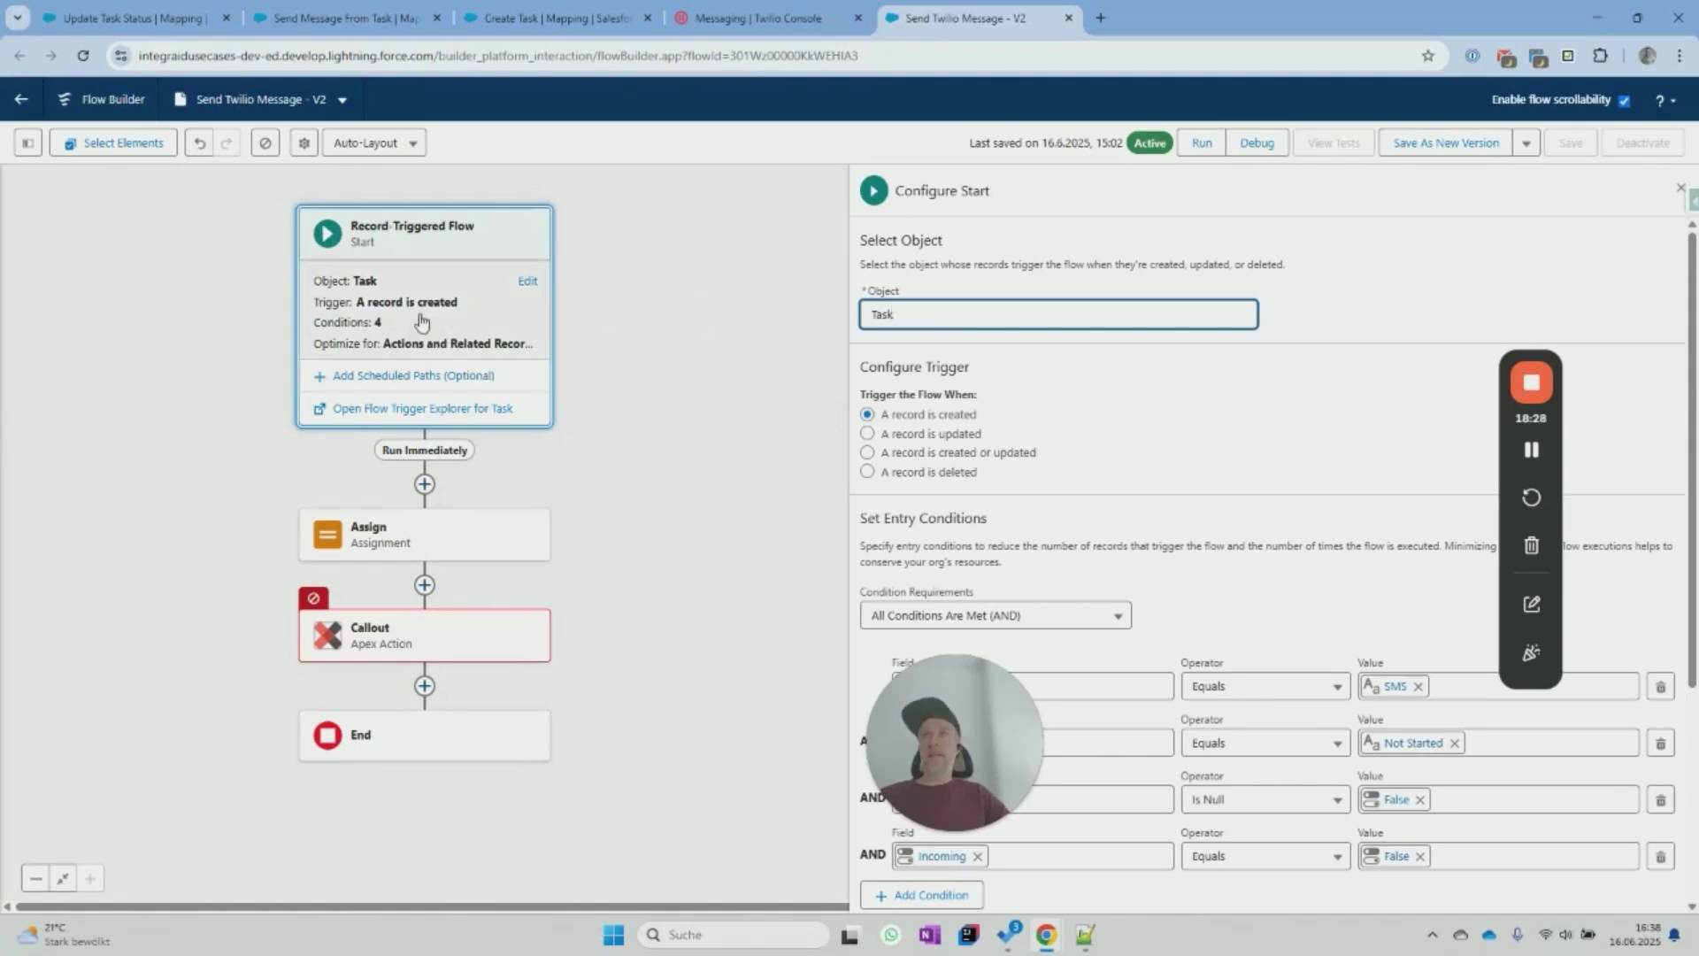
Review the flow's Start conditions, Assign element and Callout's empty Mapping input.
click(443, 339)
scroll(969, 639, down, 1)
drag(953, 740, 140, 726)
drag(1538, 360, 1608, 195)
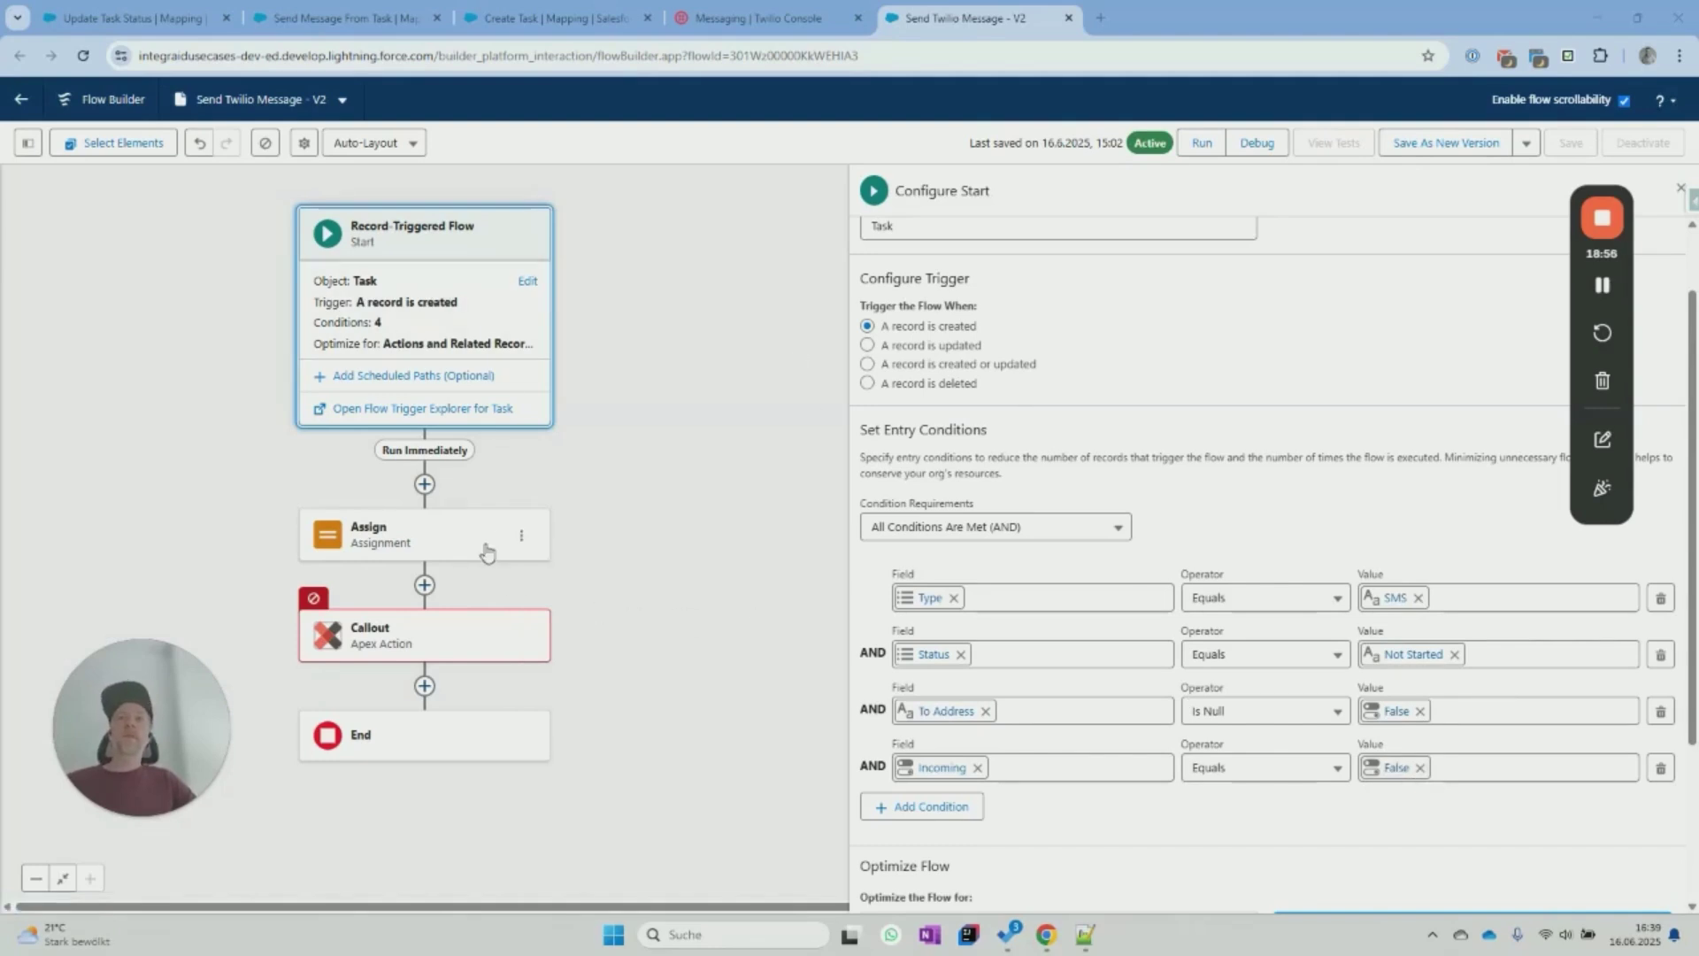
click(437, 545)
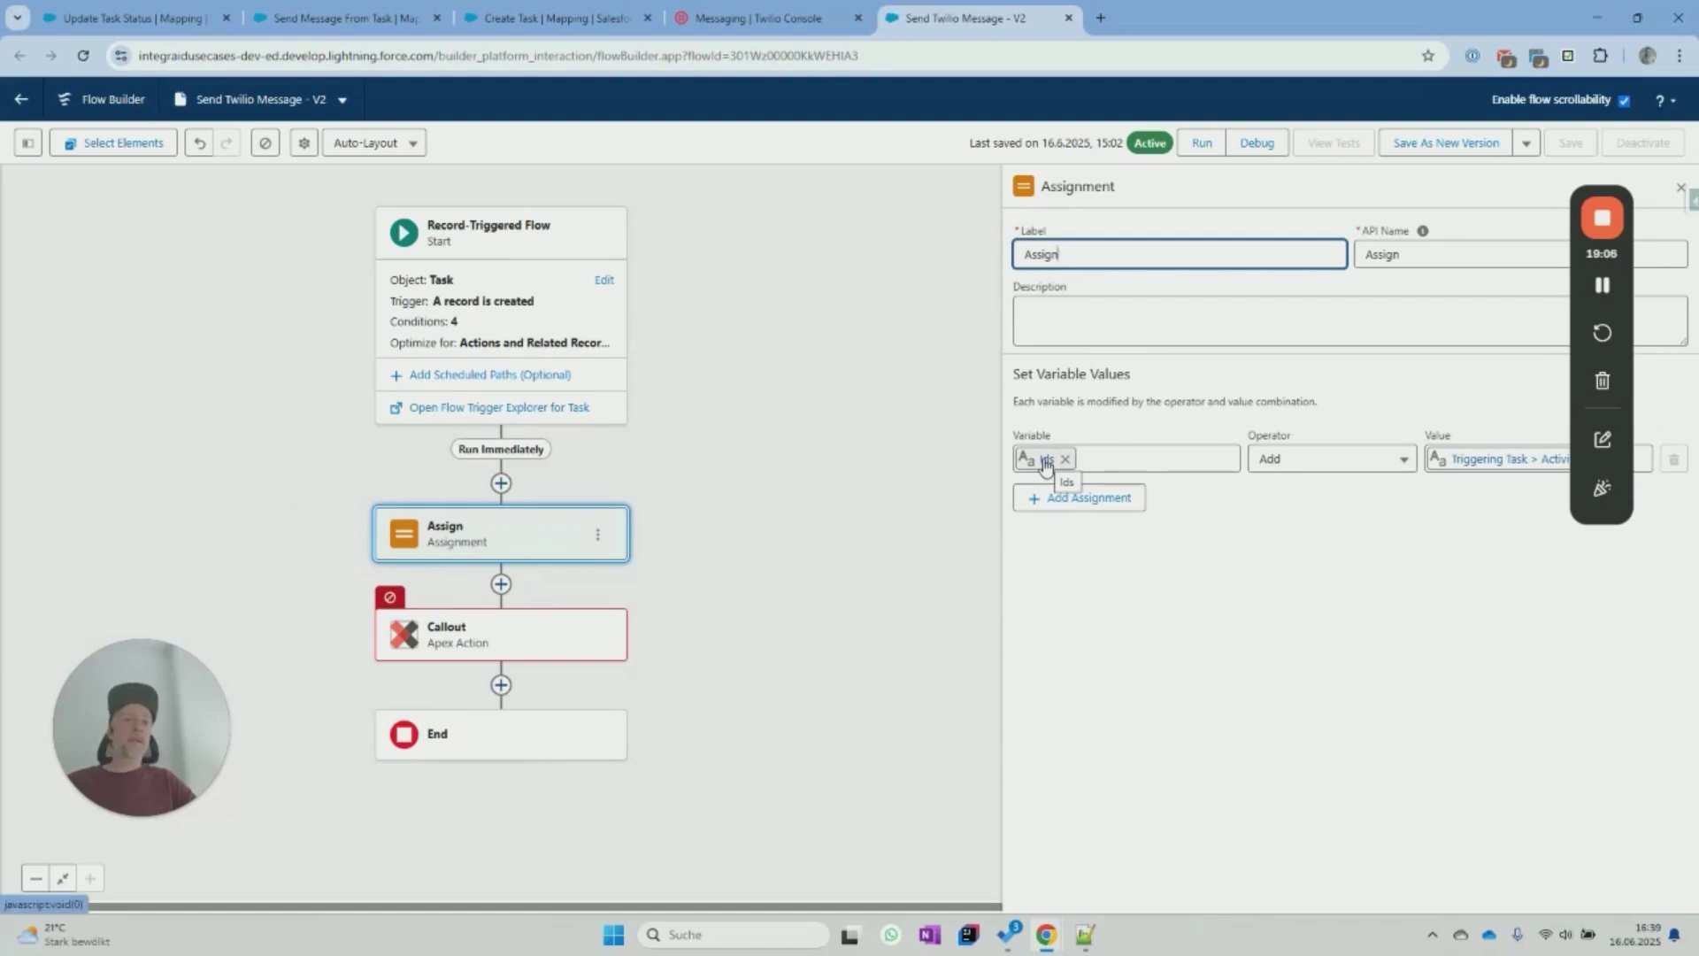
drag(1602, 199, 1608, 563)
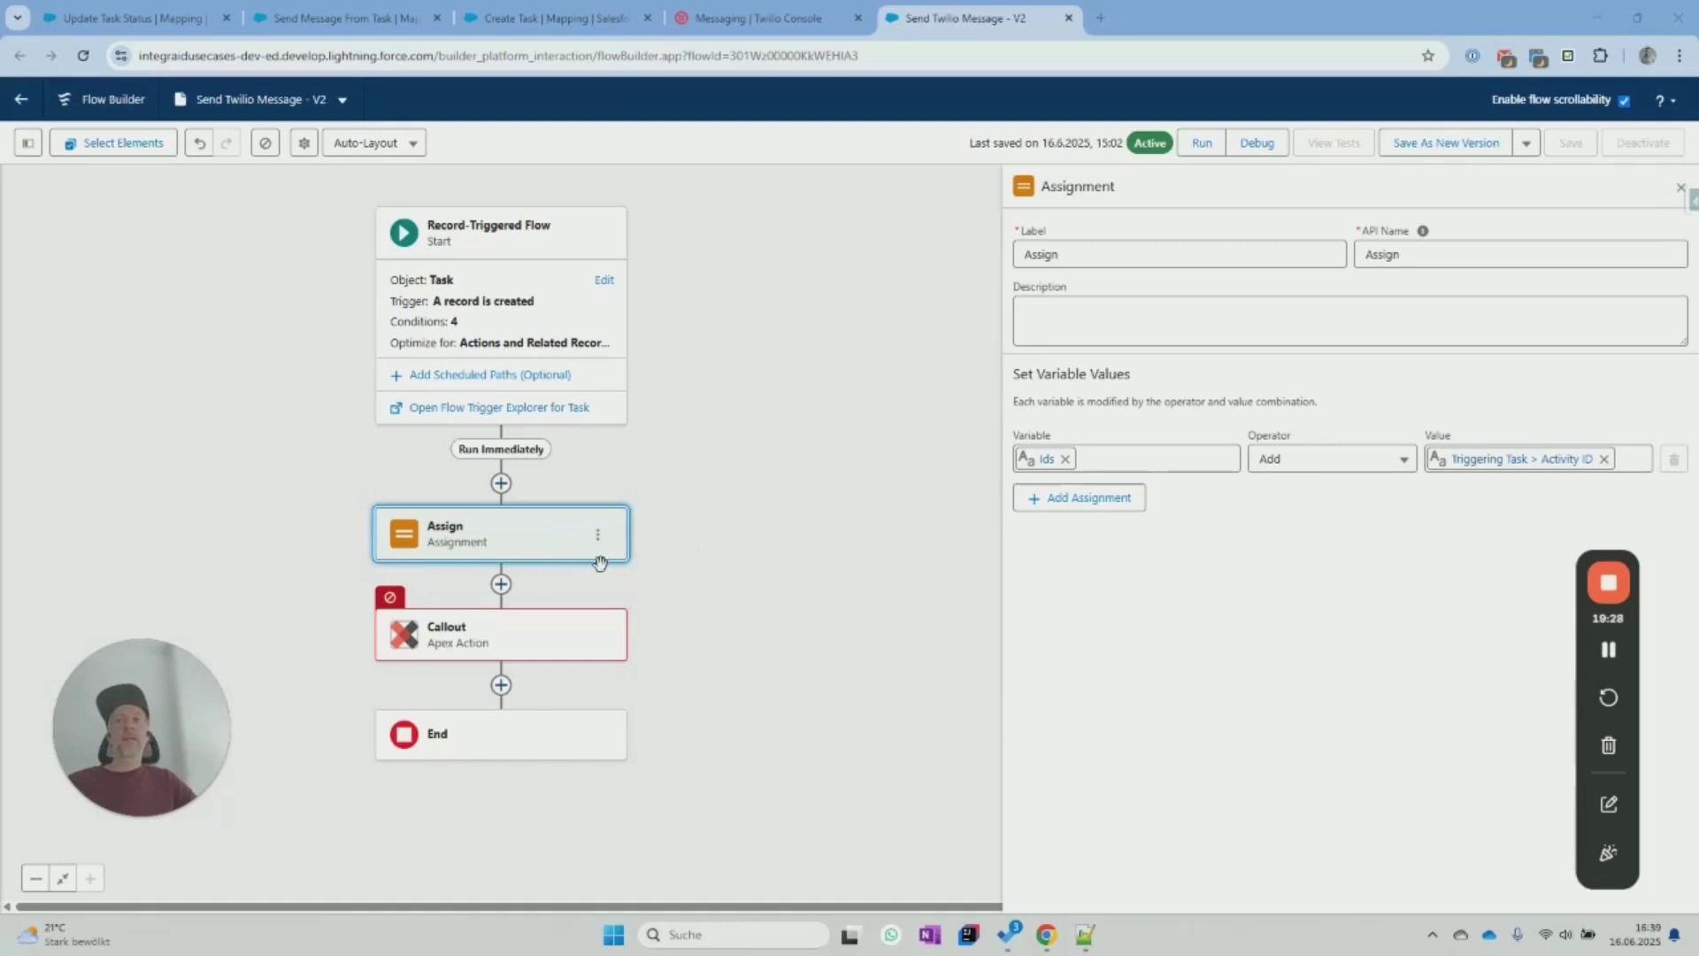
click(522, 635)
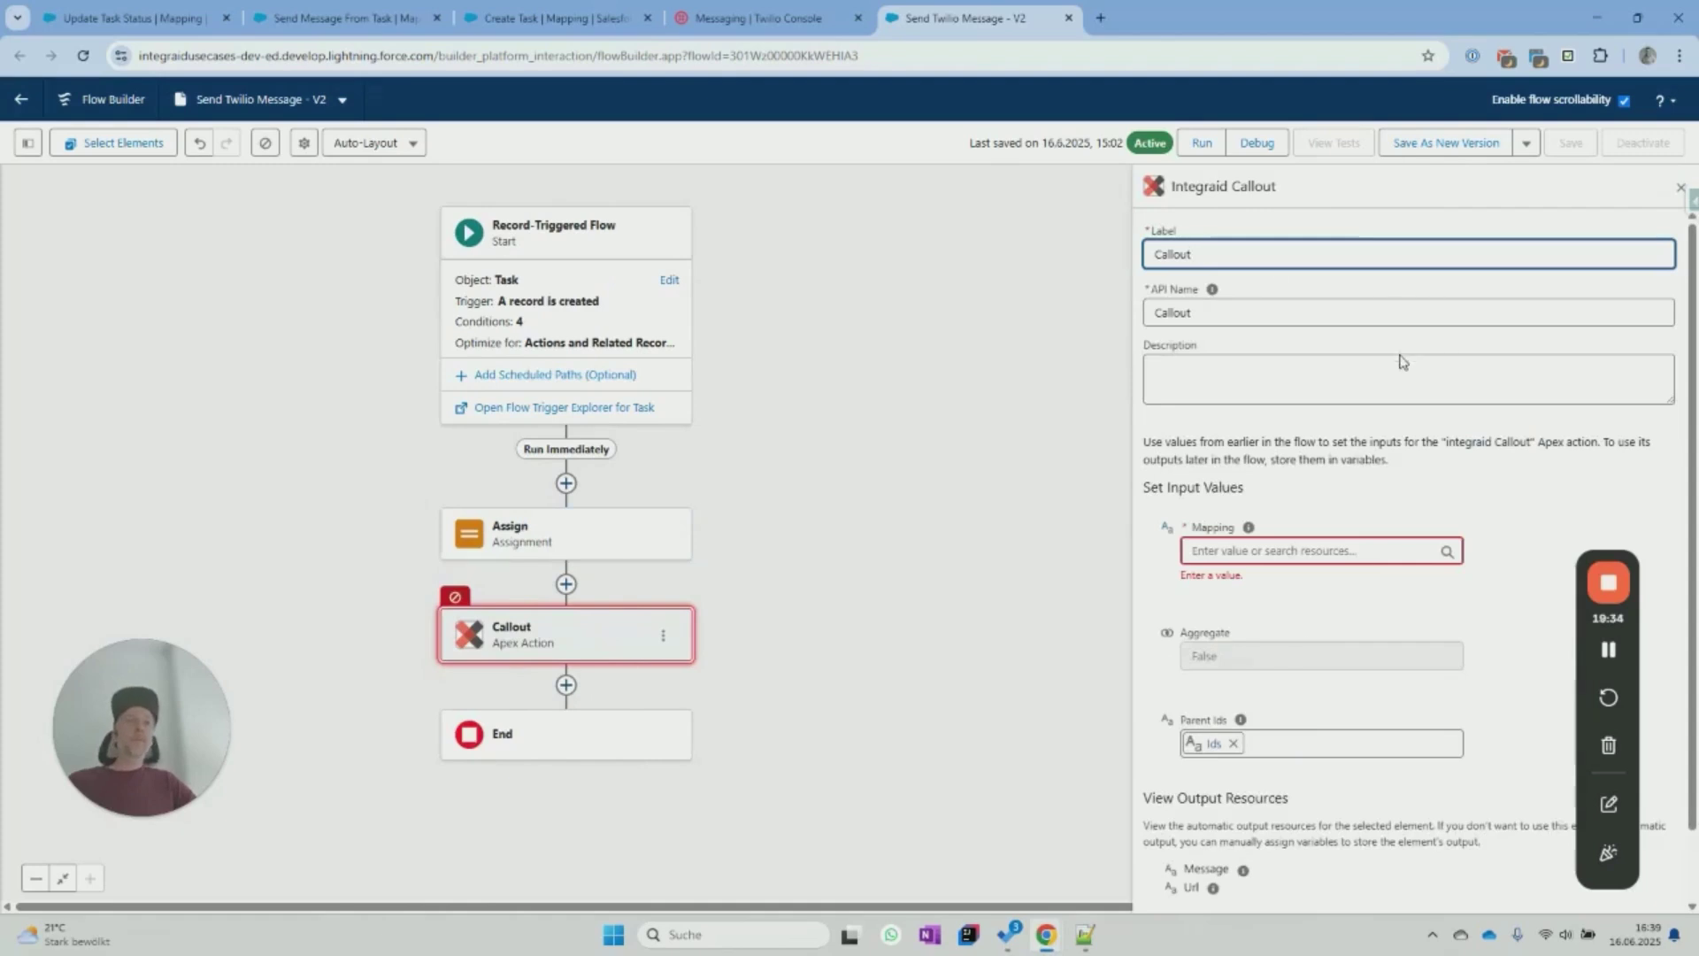
scroll(1300, 574, down, 1)
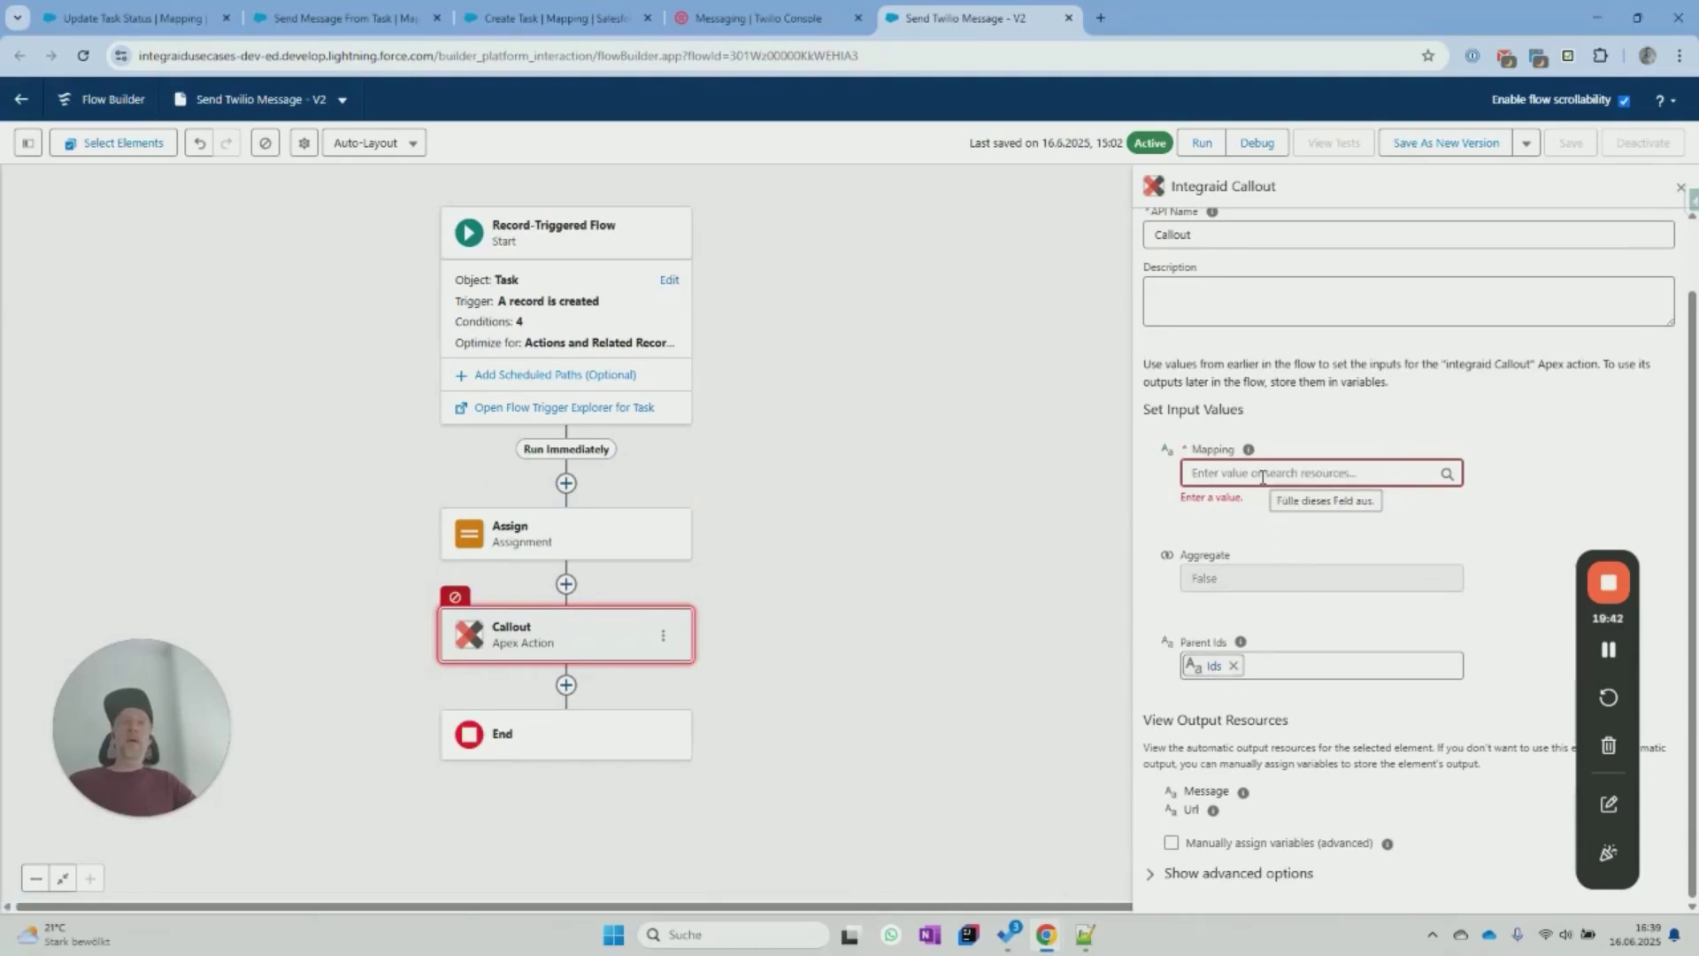
click(326, 19)
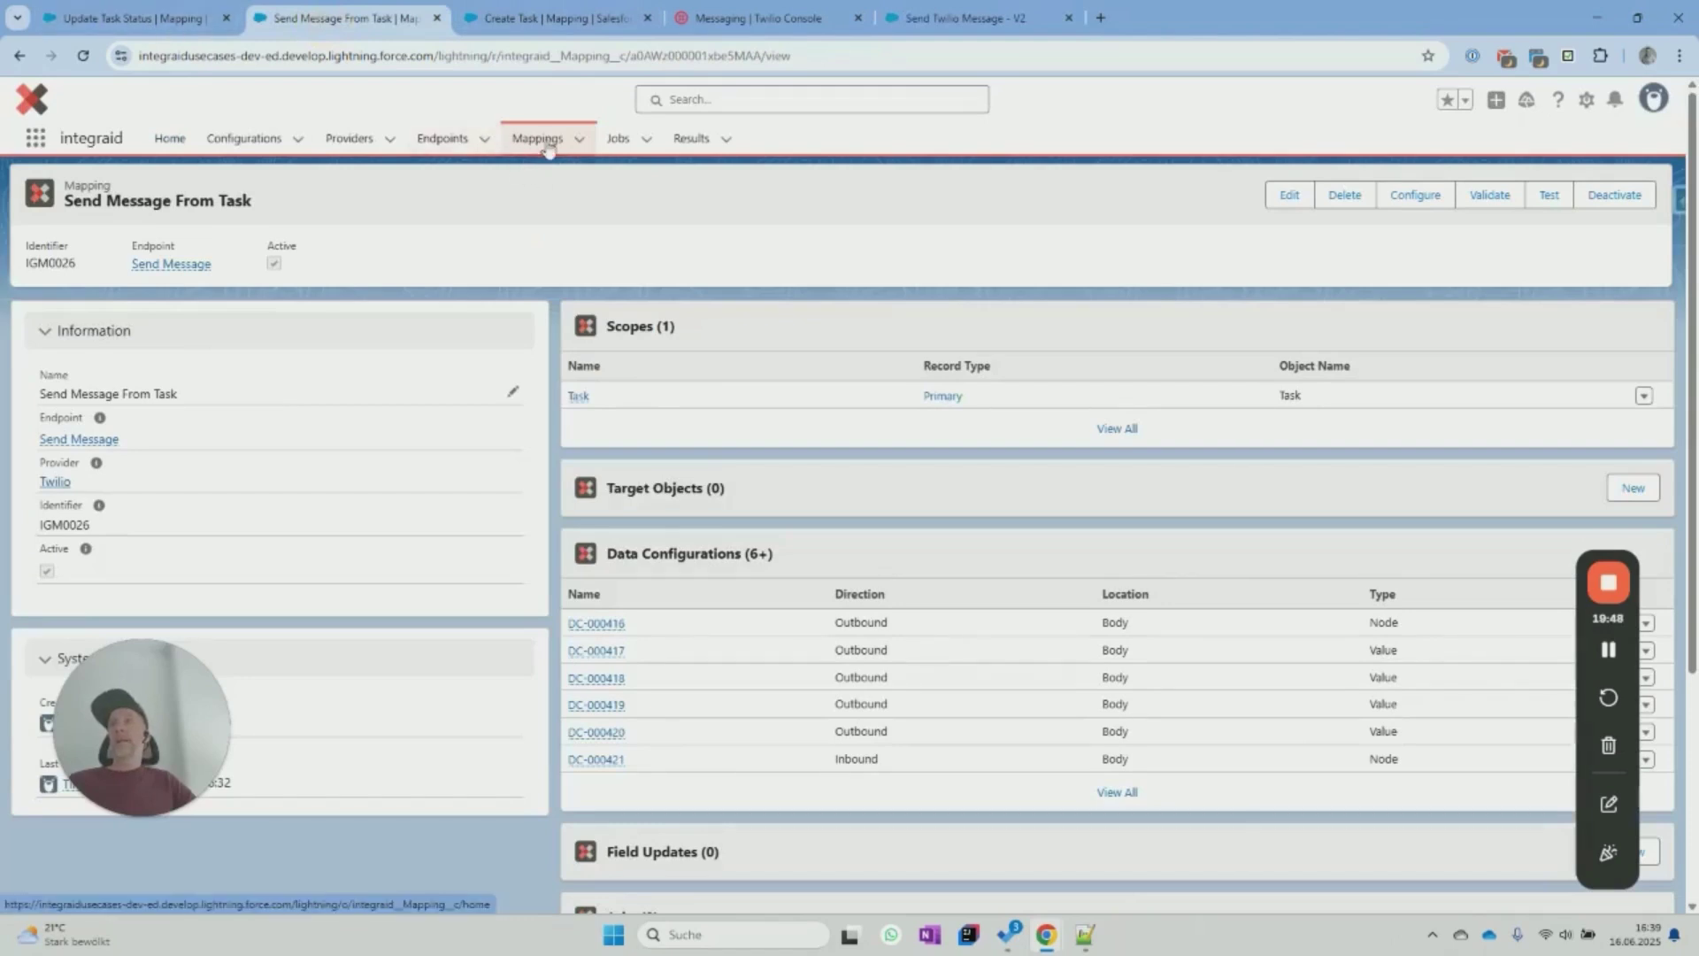
Fill the Callout's Mapping input with IGM0026, save as version 3, and activate the flow.
drag(89, 524, 40, 524)
key(ctrl+c)
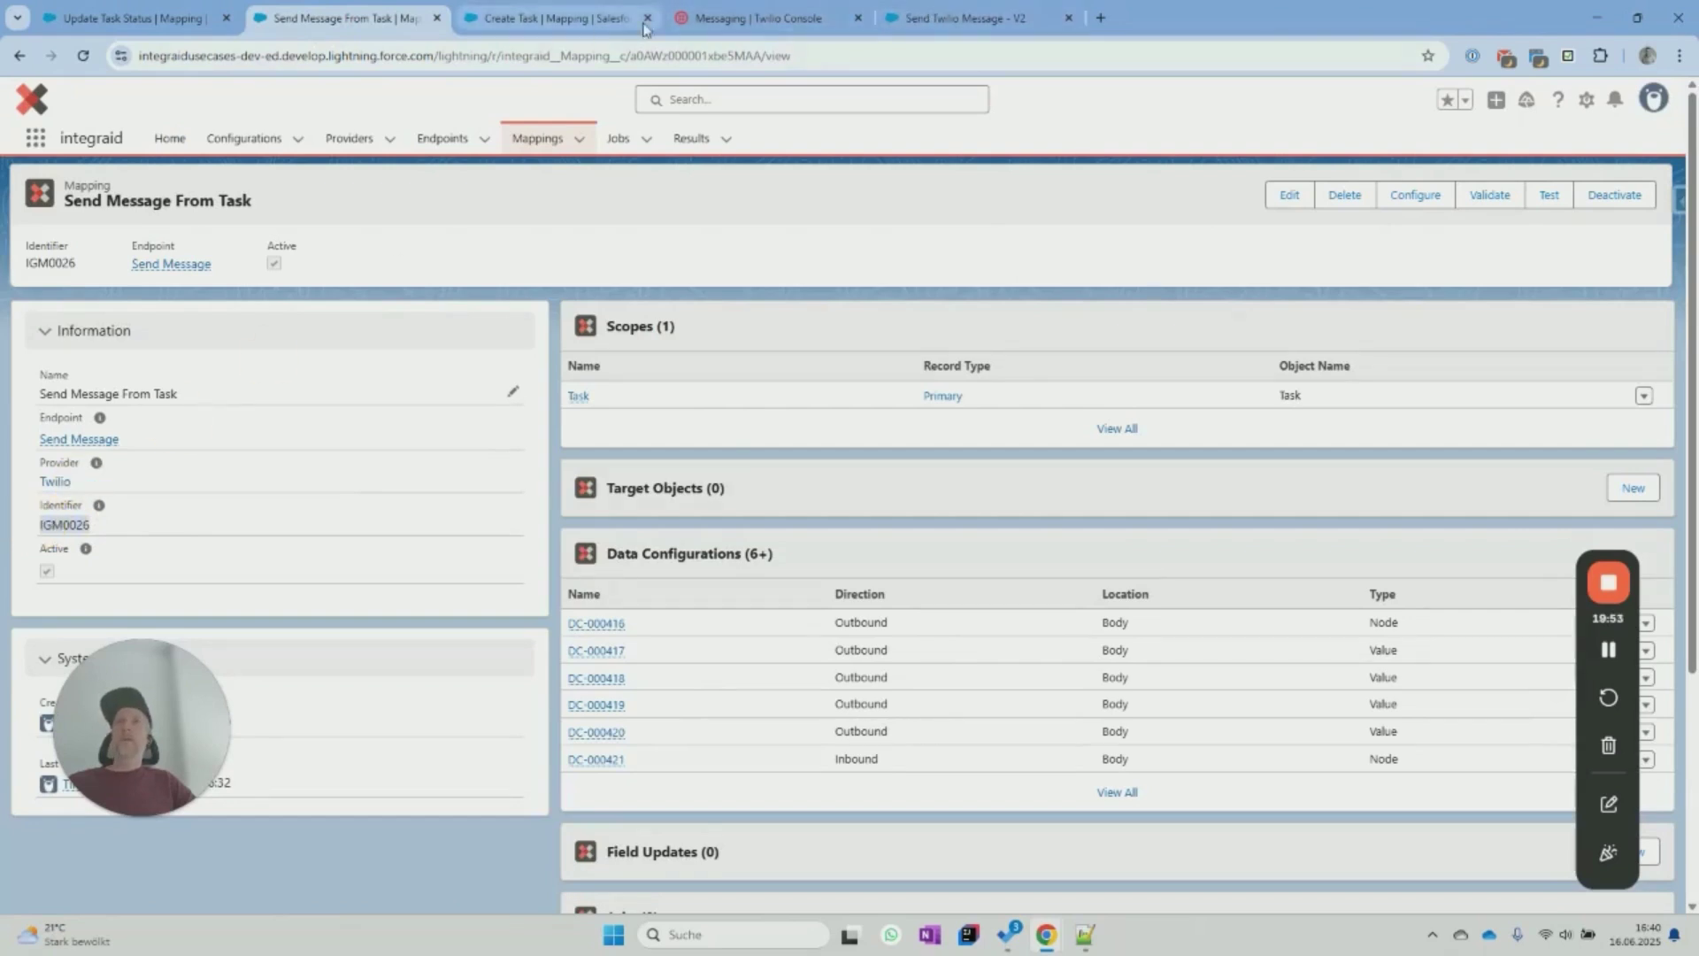
click(965, 18)
click(1275, 476)
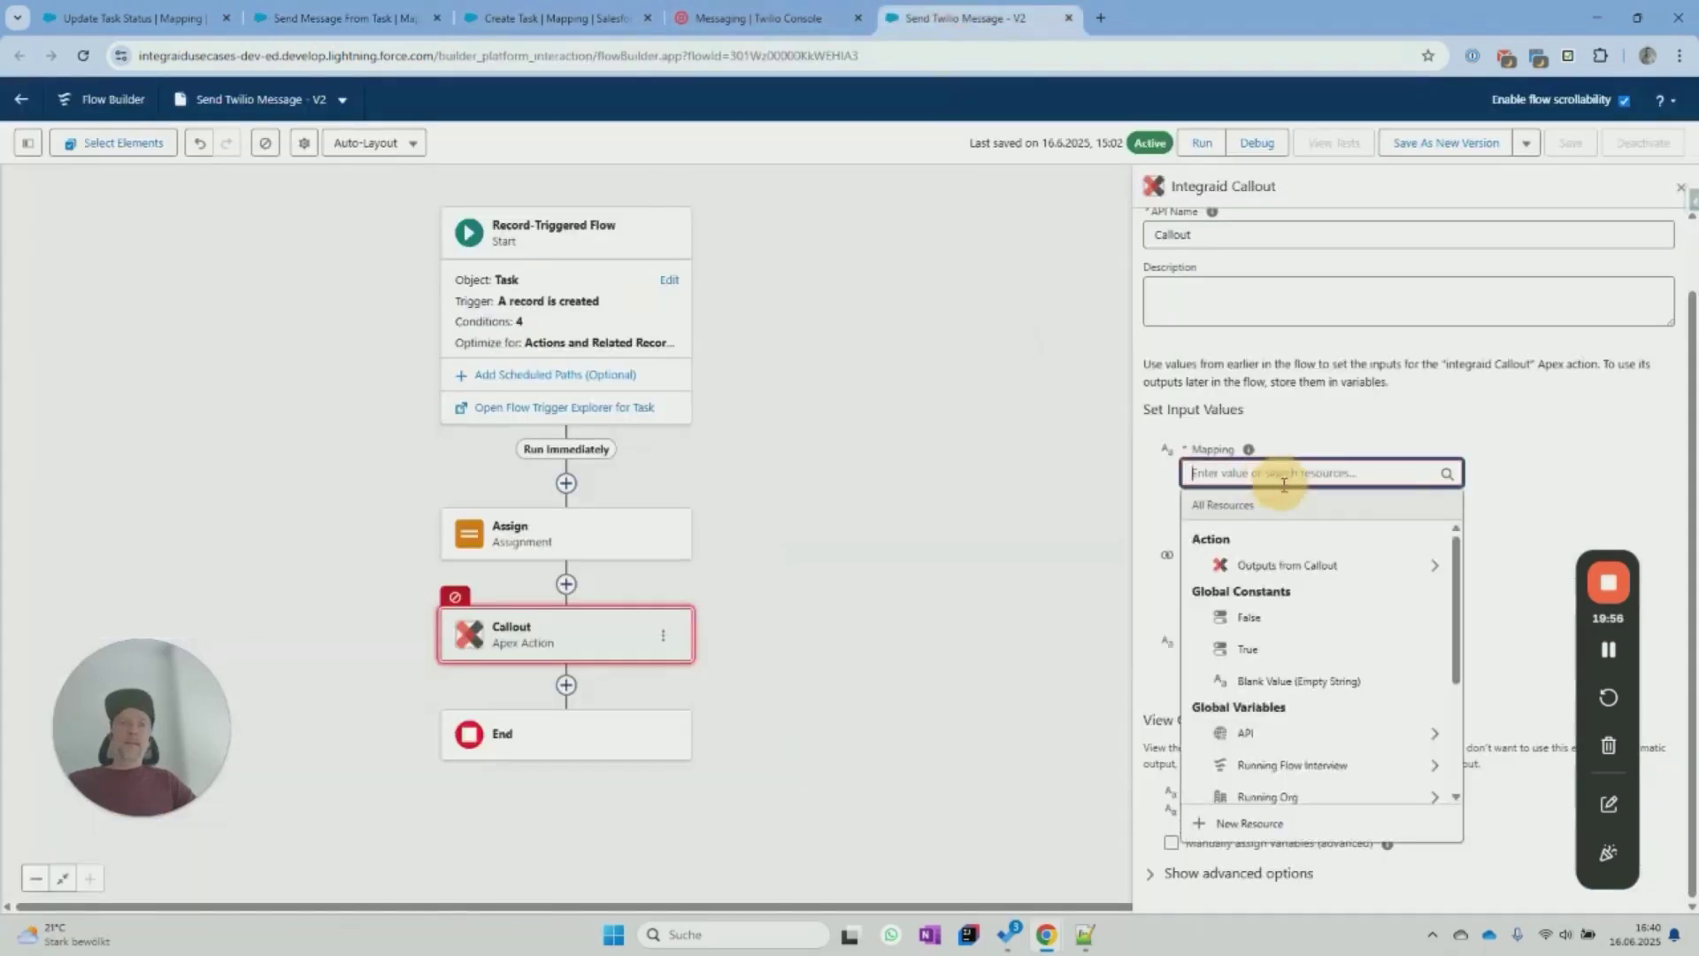
key(ctrl+v)
click(1544, 479)
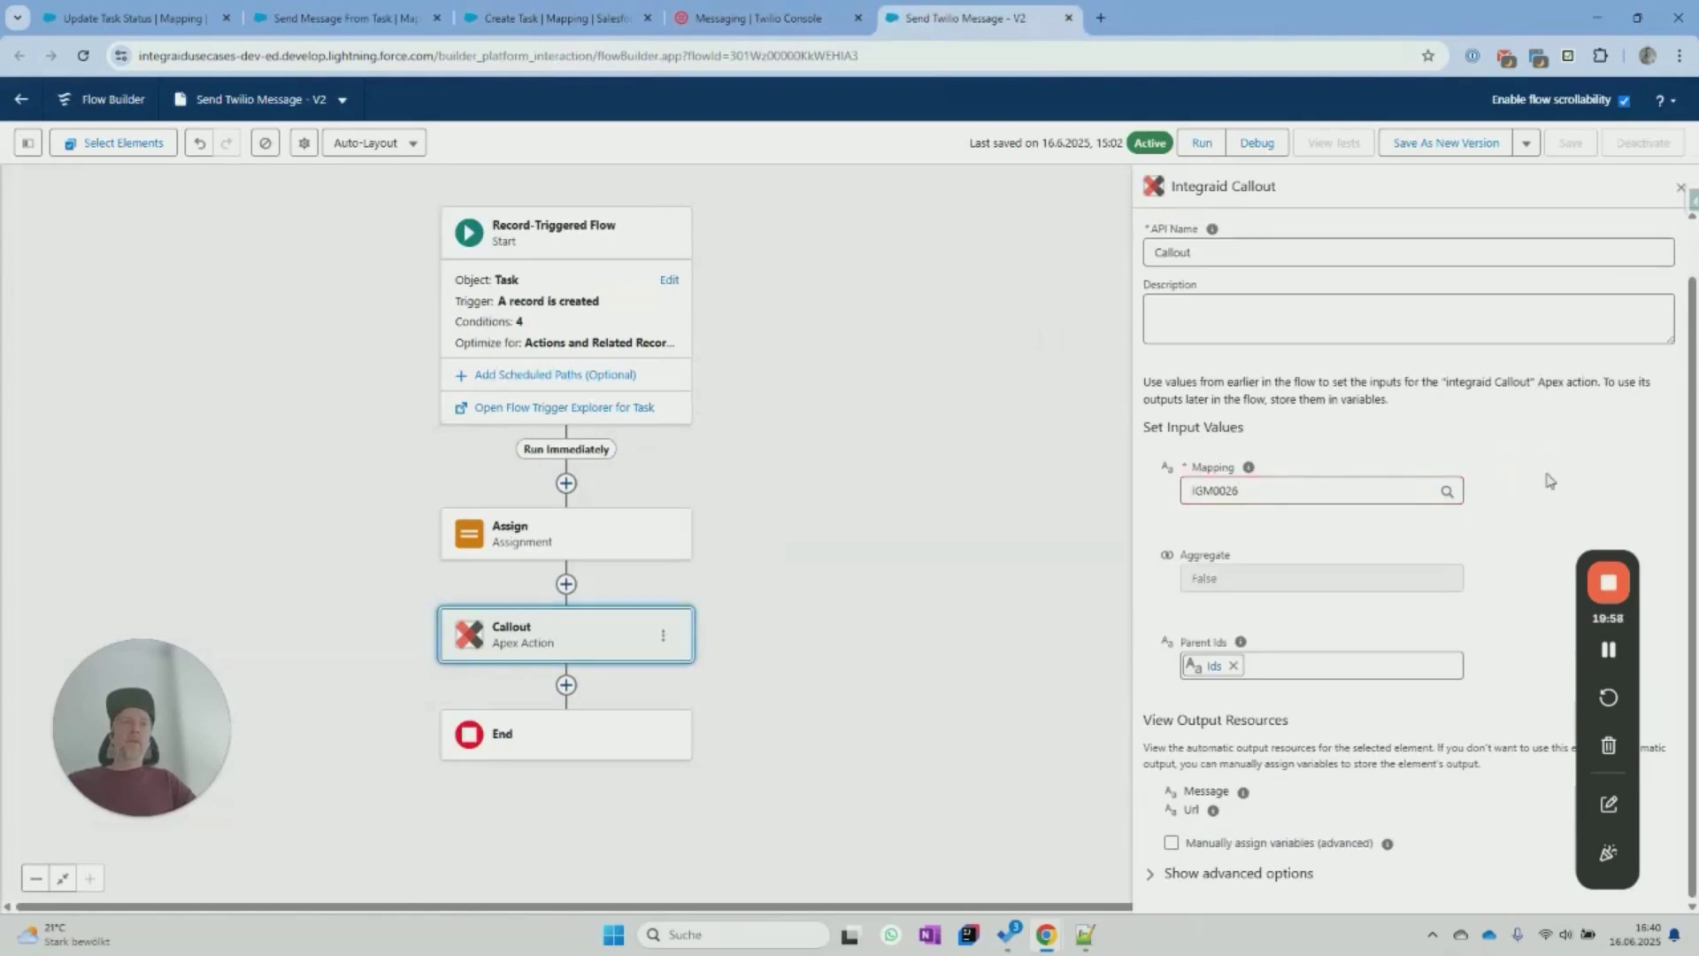
click(1446, 143)
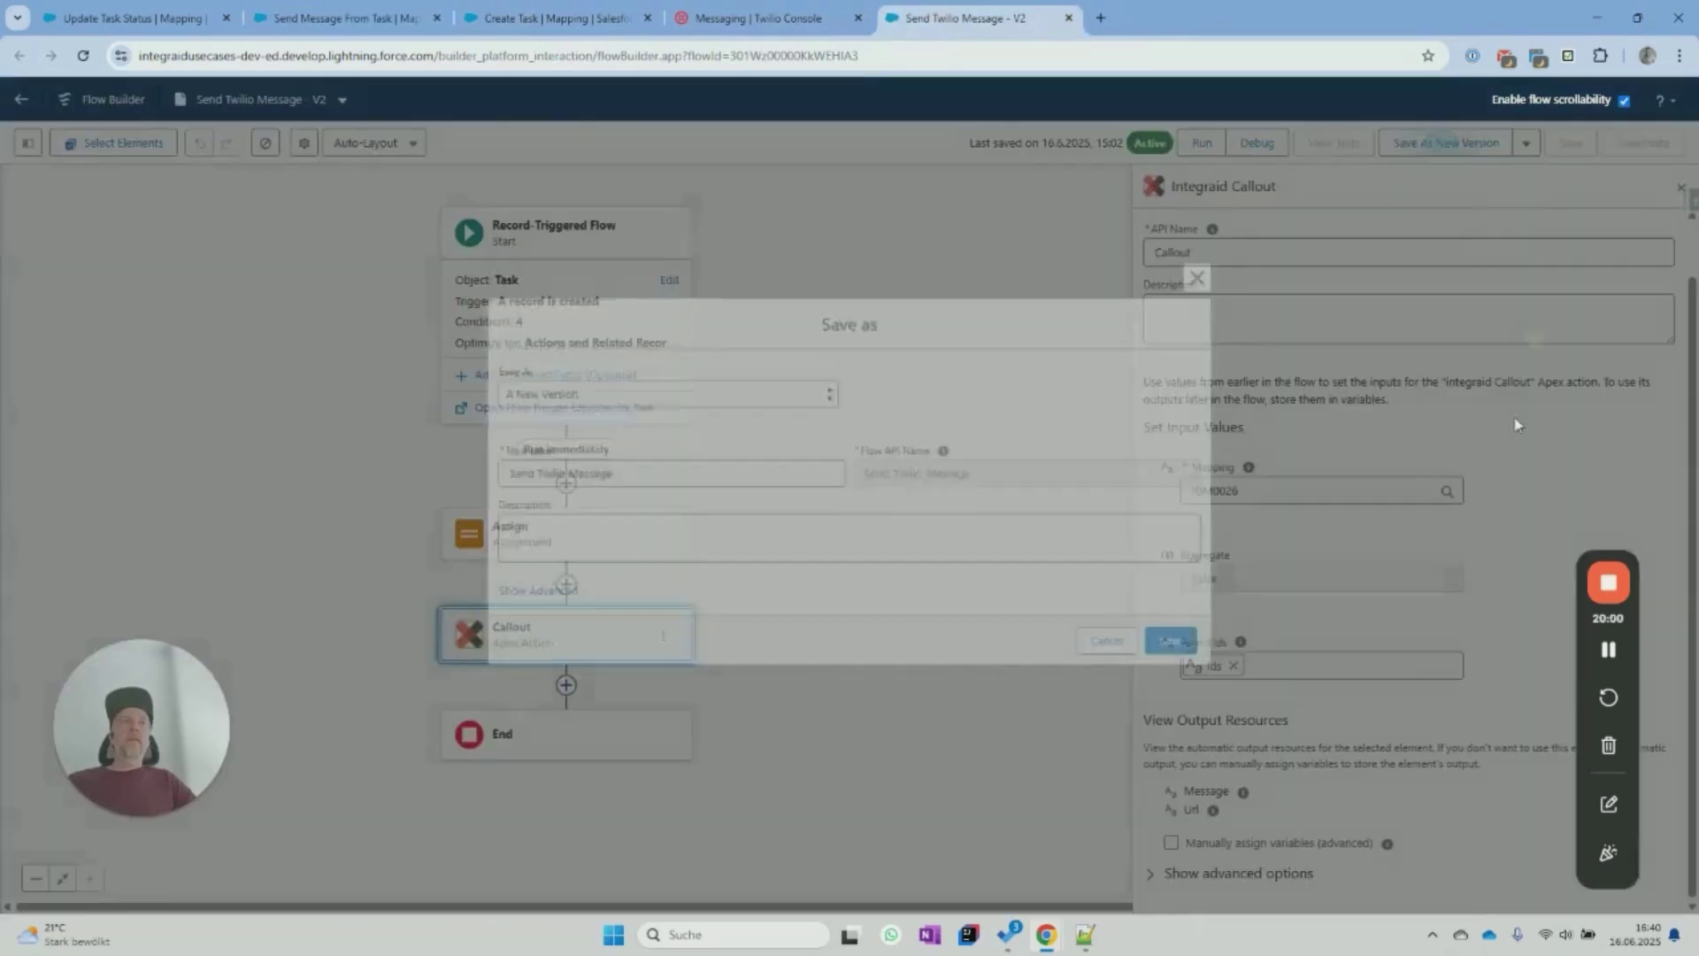
click(1190, 643)
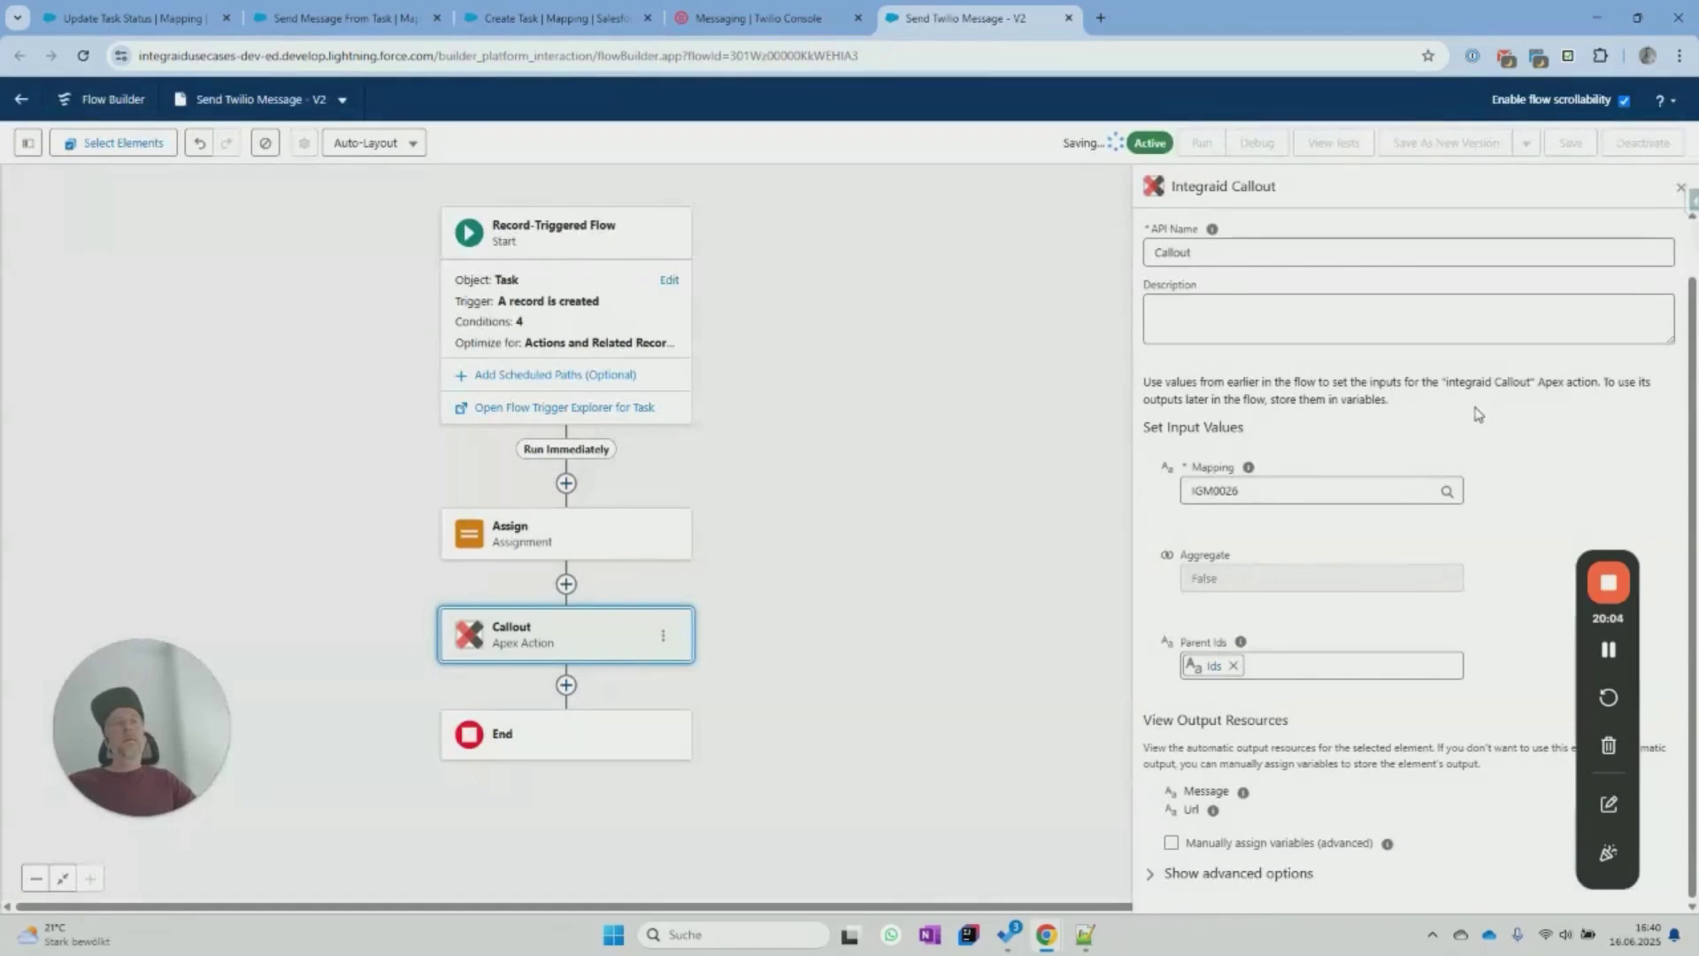
click(1644, 143)
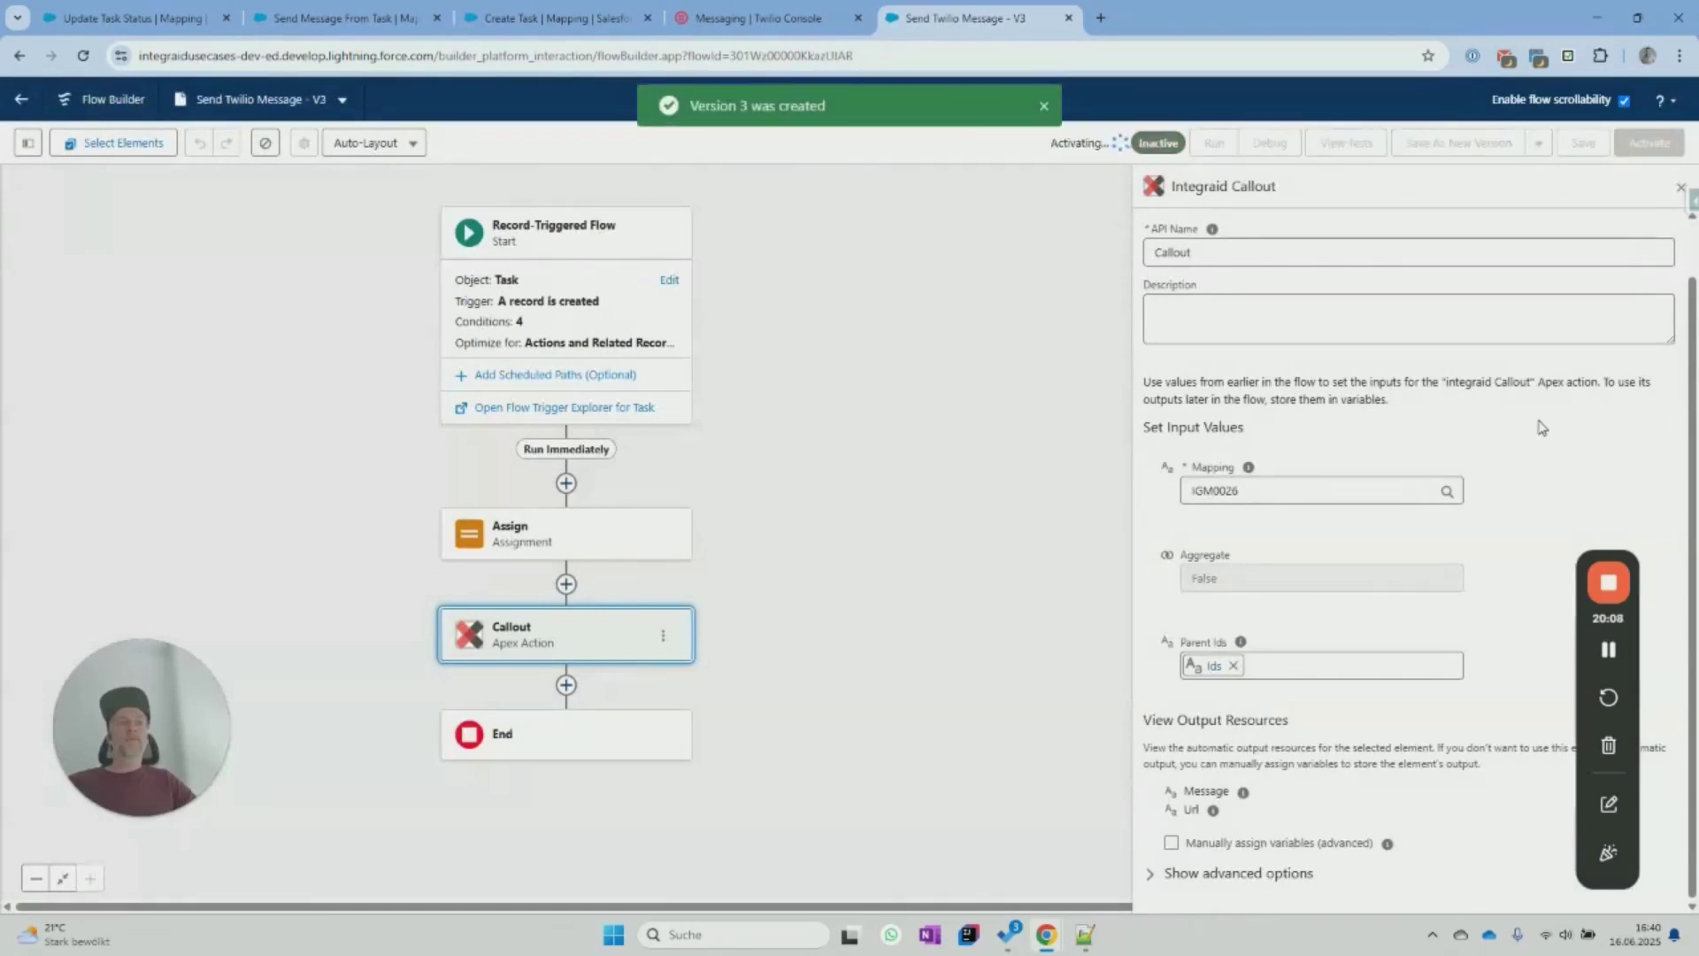